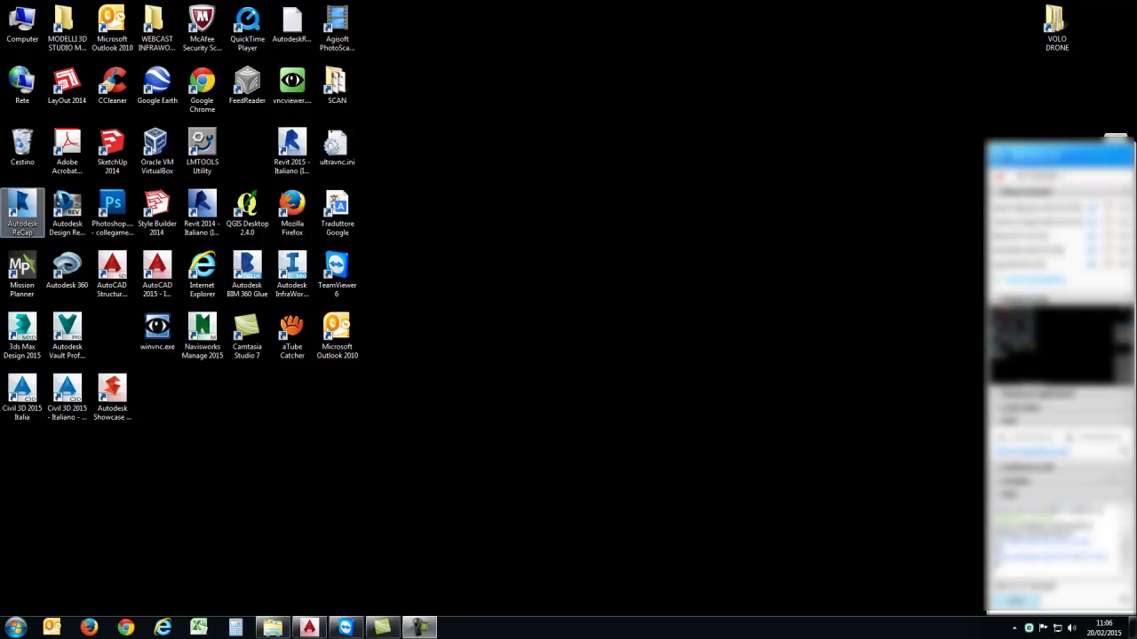
# Step: Launch Autodesk ReCap Pro from its desktop icon
pyautogui.click(23, 211)
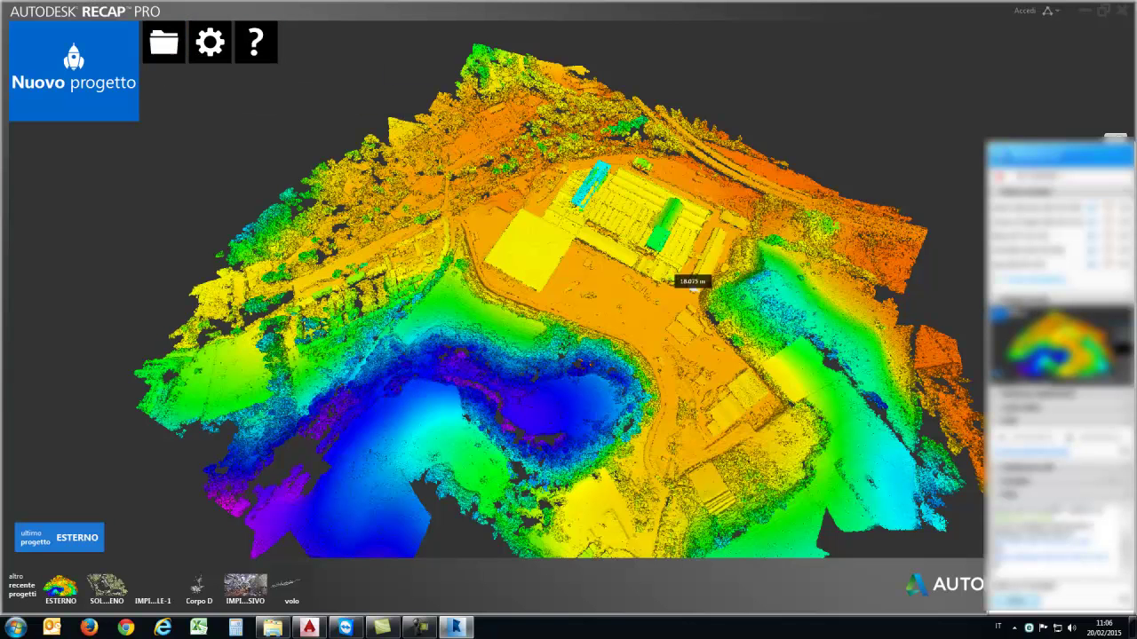
# Step: Open the ESTERNO project, then orbit and zoom its elevation-coloured cloud toward a top-down view
pyautogui.click(693, 287)
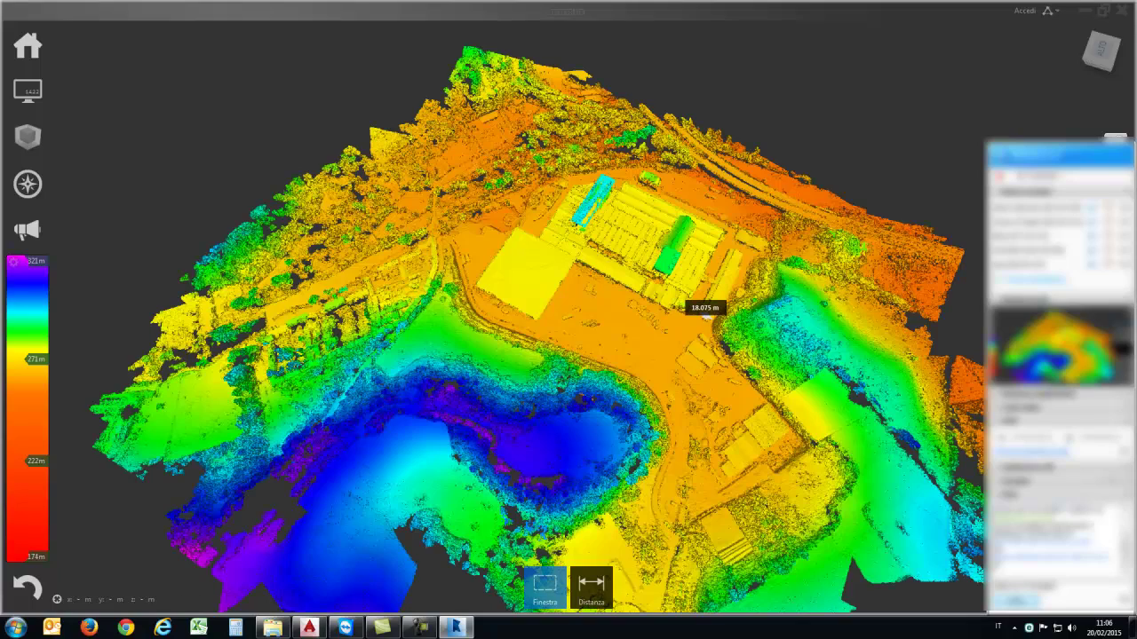
pyautogui.moveTo(524, 346); pyautogui.dragTo(468, 333)
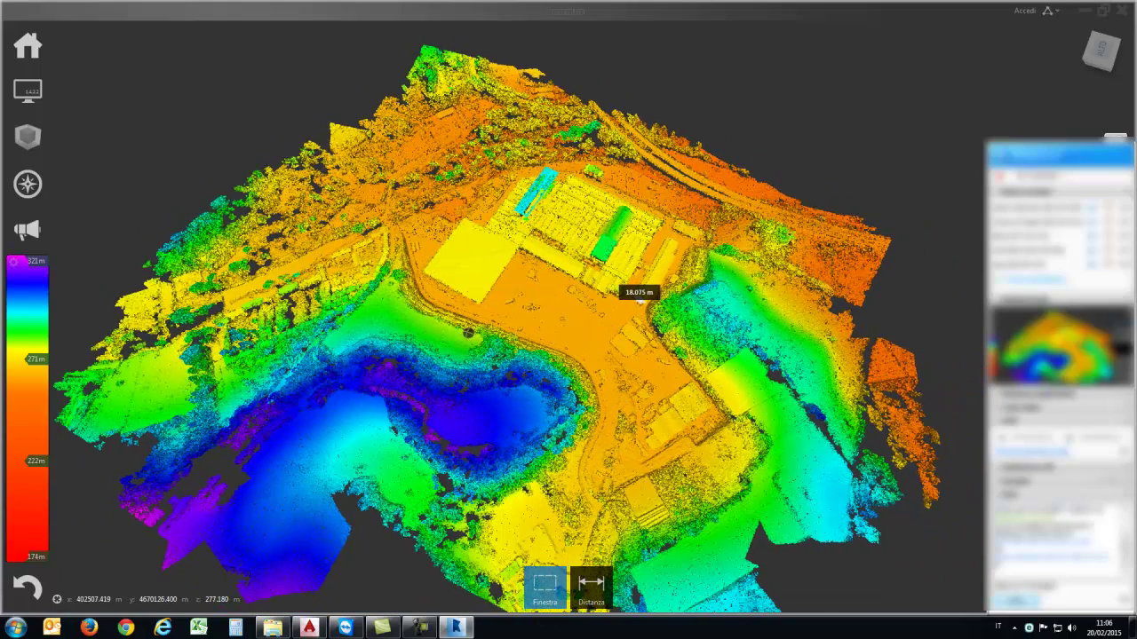
pyautogui.scroll(-3, 638, 300)
pyautogui.moveTo(606, 313); pyautogui.dragTo(593, 327)
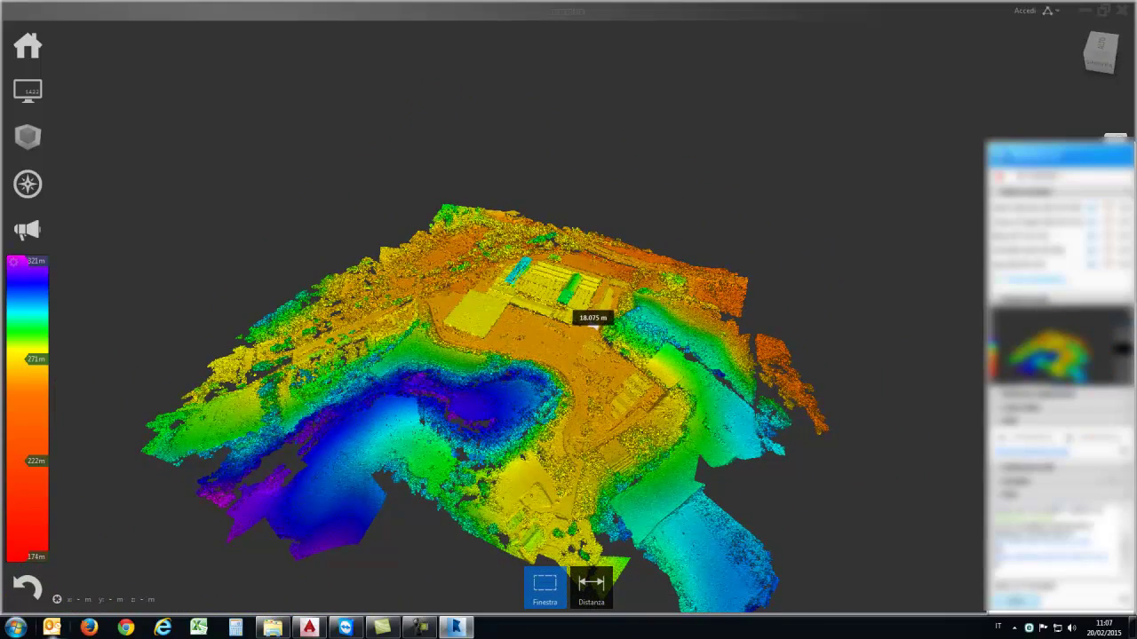
pyautogui.scroll(2, 559, 413)
pyautogui.scroll(2, 560, 413)
pyautogui.scroll(2, 559, 413)
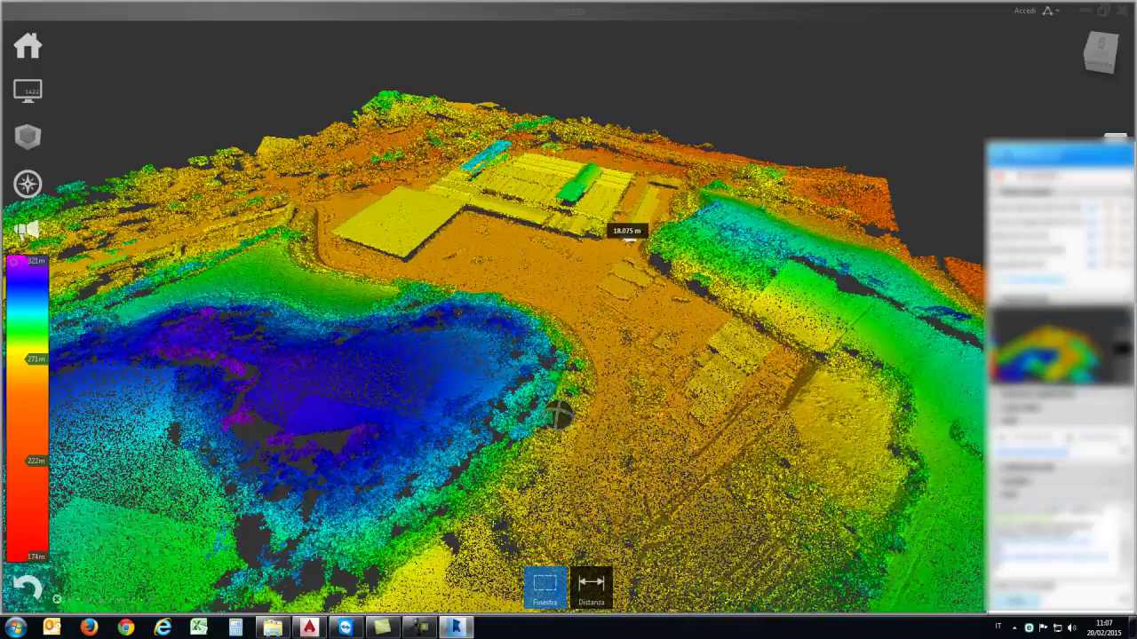
pyautogui.moveTo(559, 413); pyautogui.dragTo(518, 318)
pyautogui.moveTo(629, 266)
pyautogui.mouseDown()
pyautogui.moveTo(630, 255)
pyautogui.moveTo(624, 324)
pyautogui.mouseUp()
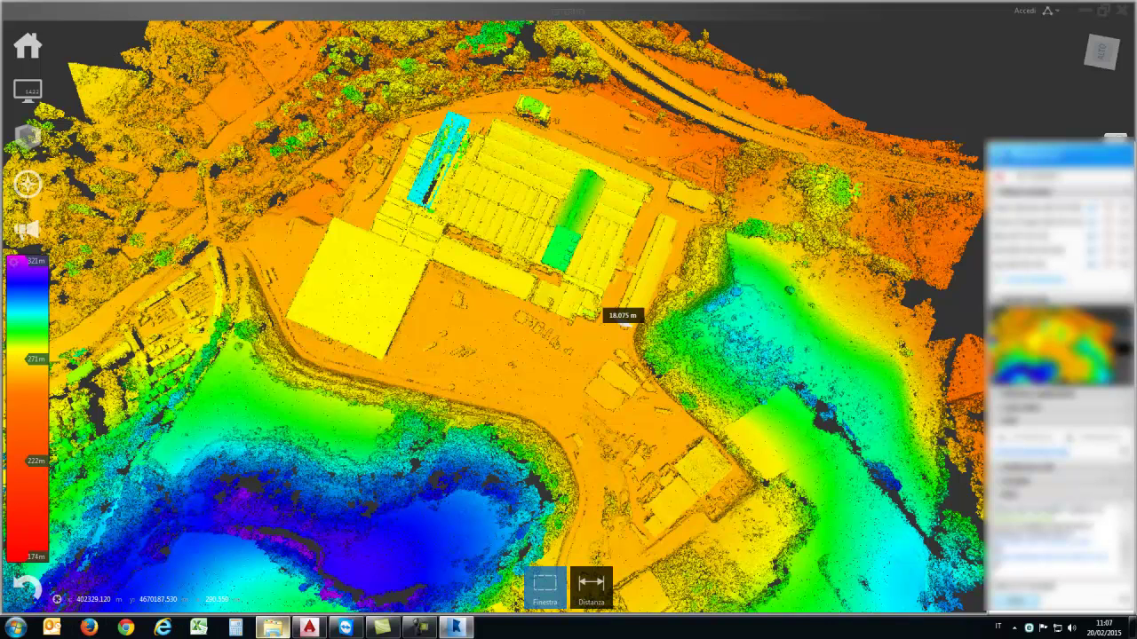
# Step: Minimise ReCap and show the SORGENTI FOTO drone photos in Explorer as large icons
pyautogui.press('super+d')
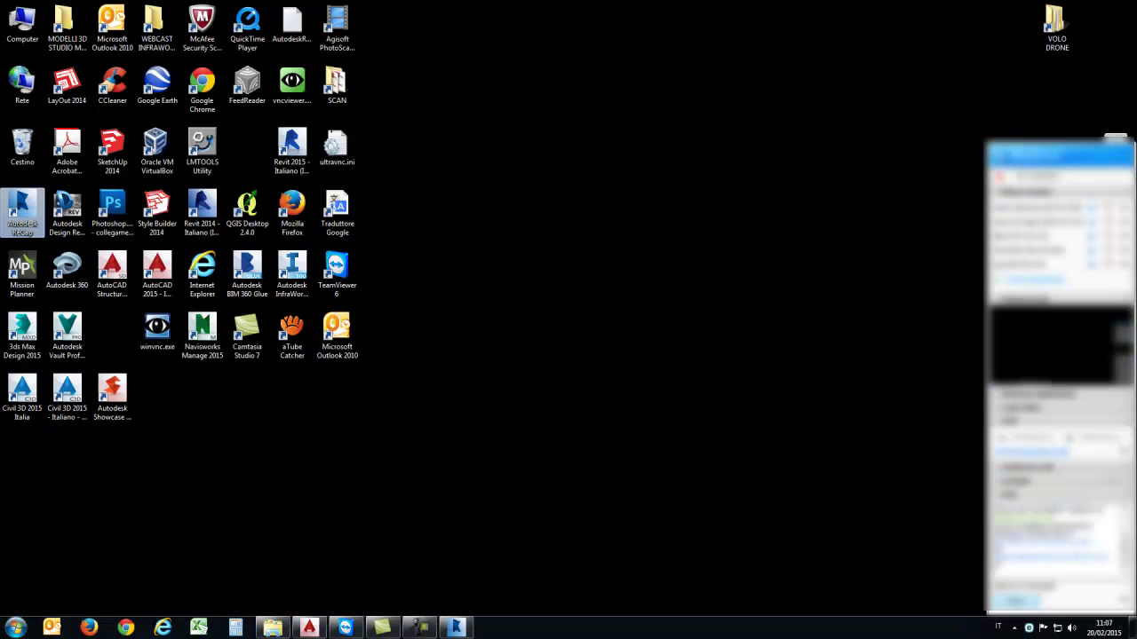
pyautogui.click(273, 628)
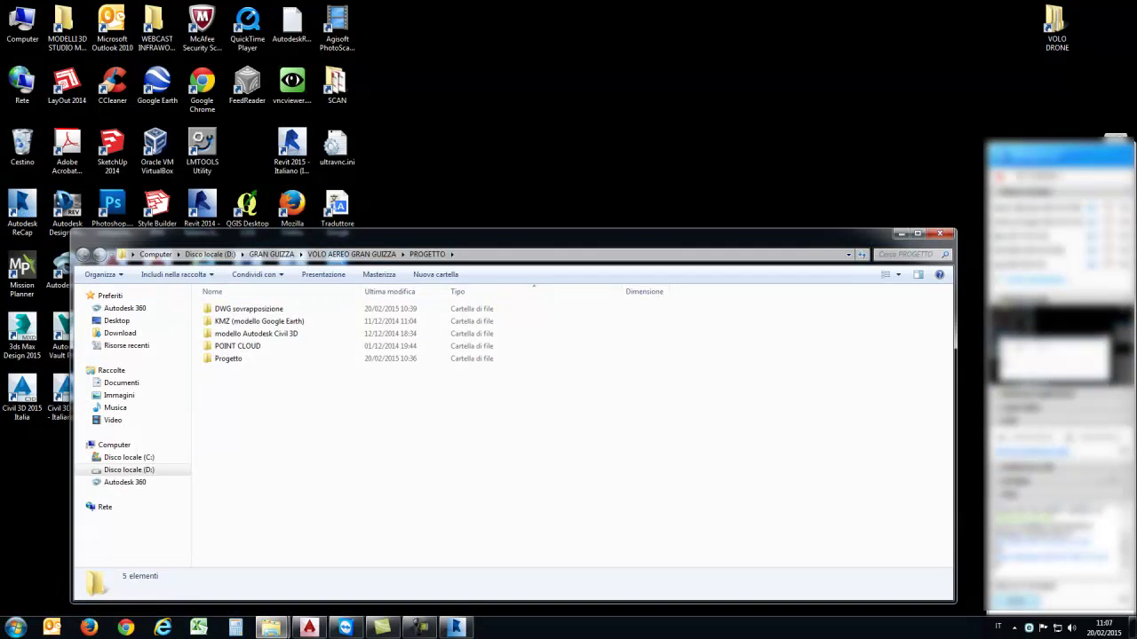
pyautogui.click(82, 254)
pyautogui.press('Down')
pyautogui.press('Return')
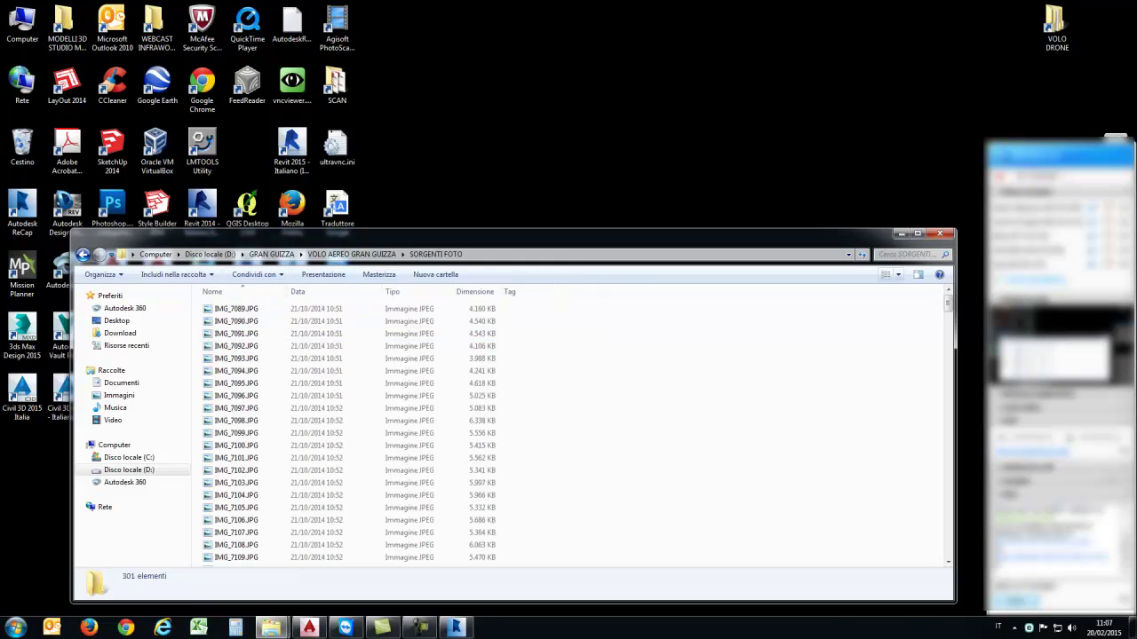
pyautogui.click(898, 275)
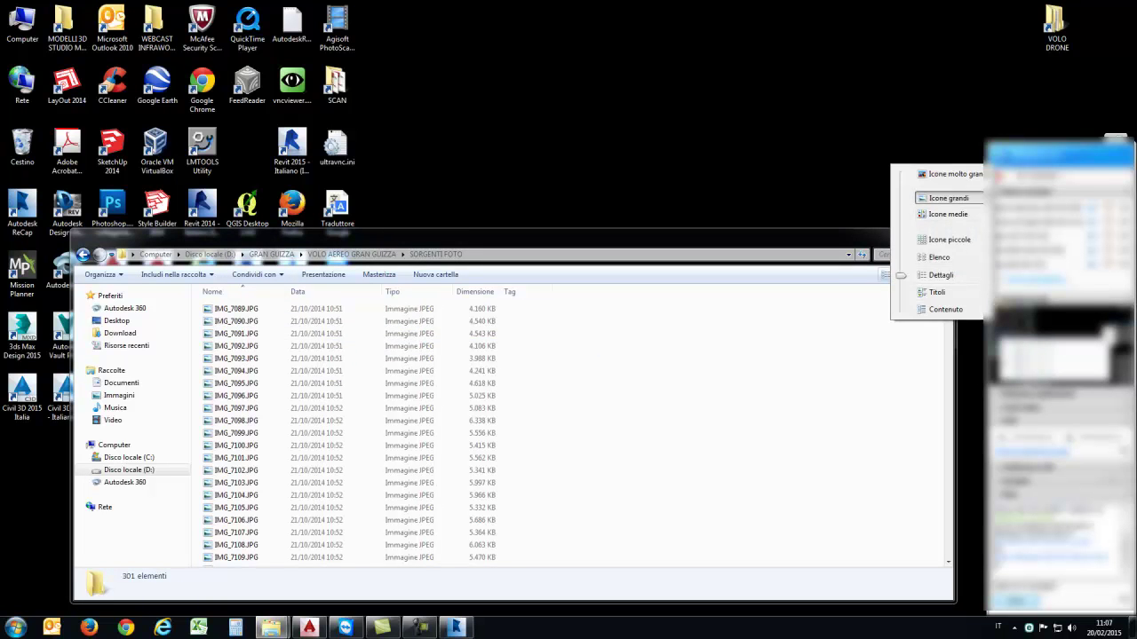
pyautogui.click(947, 198)
# Step: Browse the aerial photos from IMG_7089.JPG onward in Photo Viewer, then close it
pyautogui.doubleClick(231, 324)
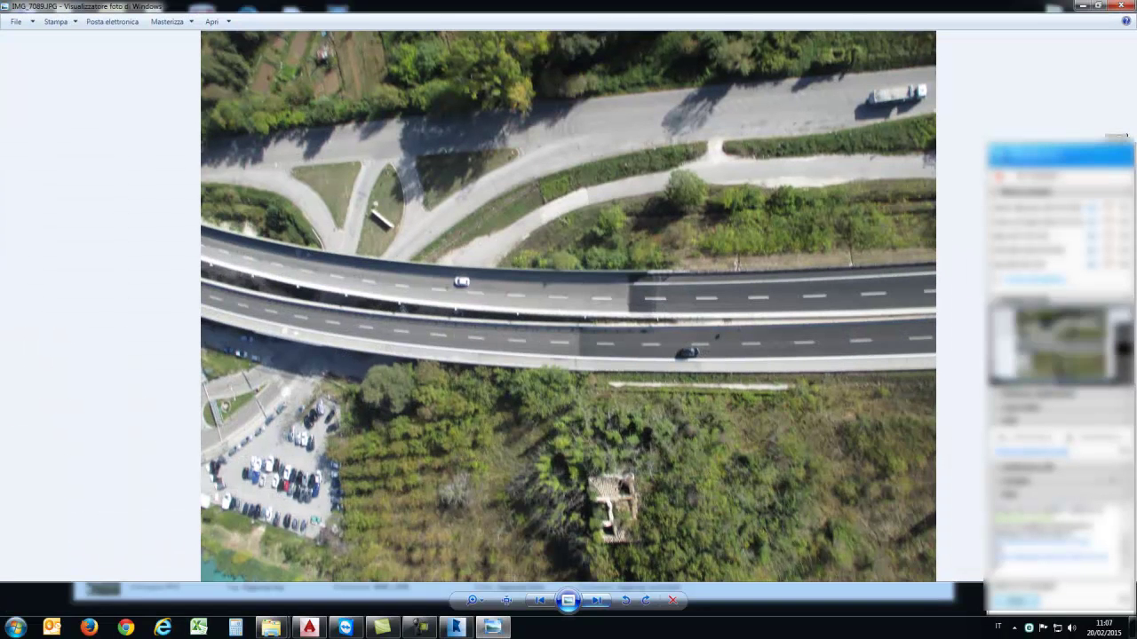
pyautogui.press('Right')
pyautogui.press('Right')
pyautogui.press('Right')
pyautogui.press('Right')
pyautogui.press('Right')
pyautogui.press('Right')
pyautogui.press('Right')
pyautogui.press('Right')
pyautogui.press('Right')
pyautogui.press('Right')
pyautogui.press('Right')
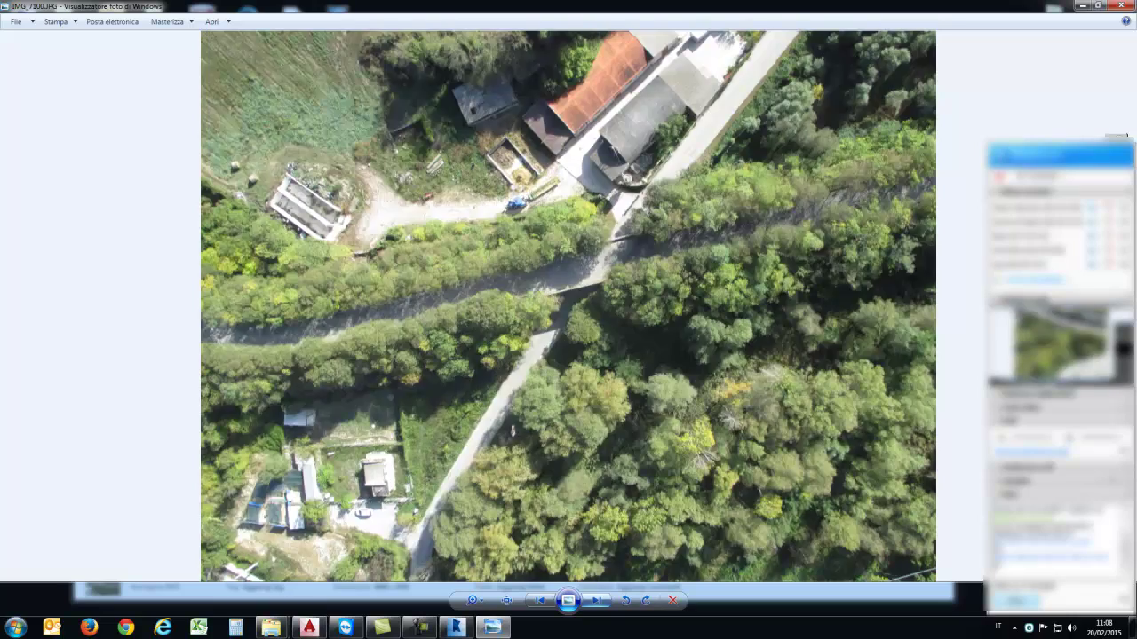
pyautogui.press('Right')
pyautogui.press('Right')
pyautogui.press('Right')
pyautogui.press('Right')
pyautogui.press('Right')
pyautogui.press('Right')
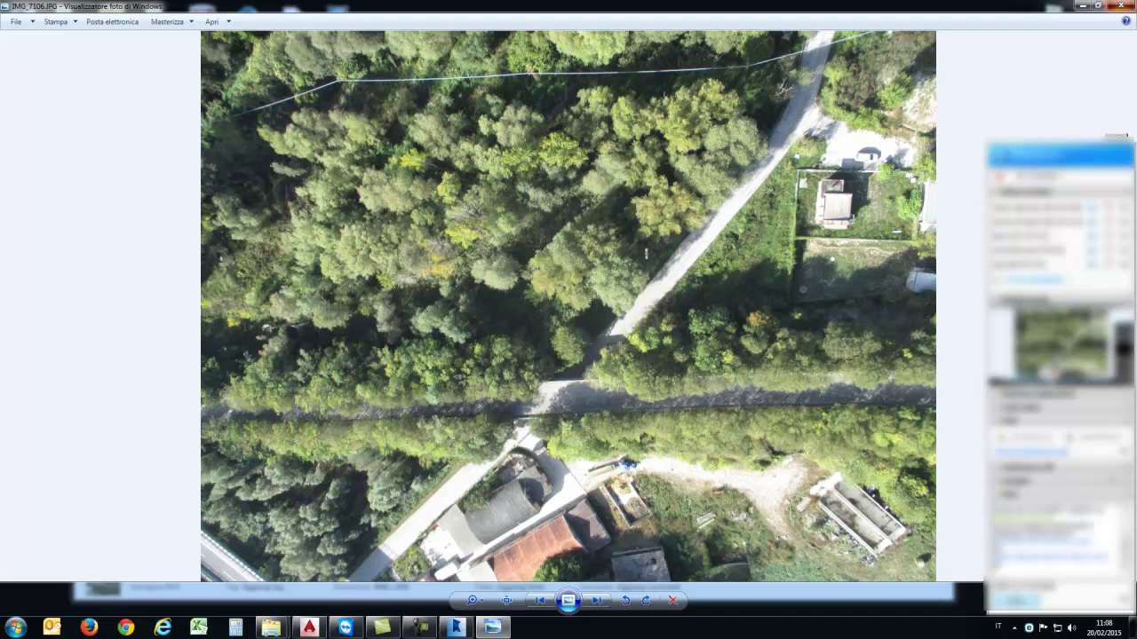
pyautogui.click(1121, 5)
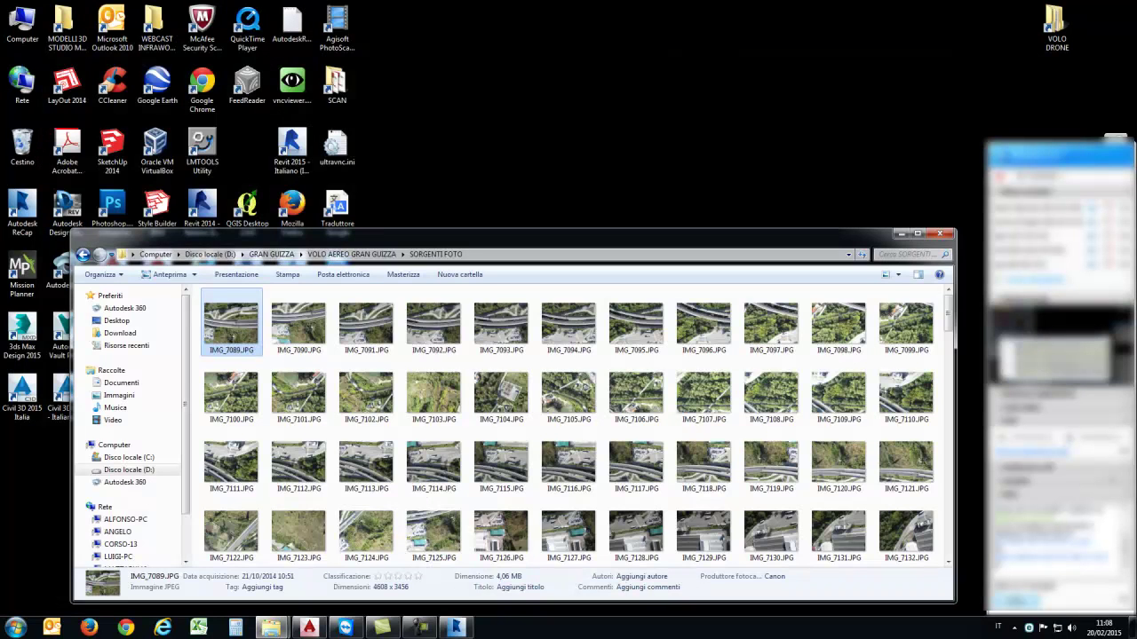
# Step: Move and enlarge the Explorer window, then go into PROGETTO\Progetto
pyautogui.moveTo(622, 234); pyautogui.dragTo(606, 80)
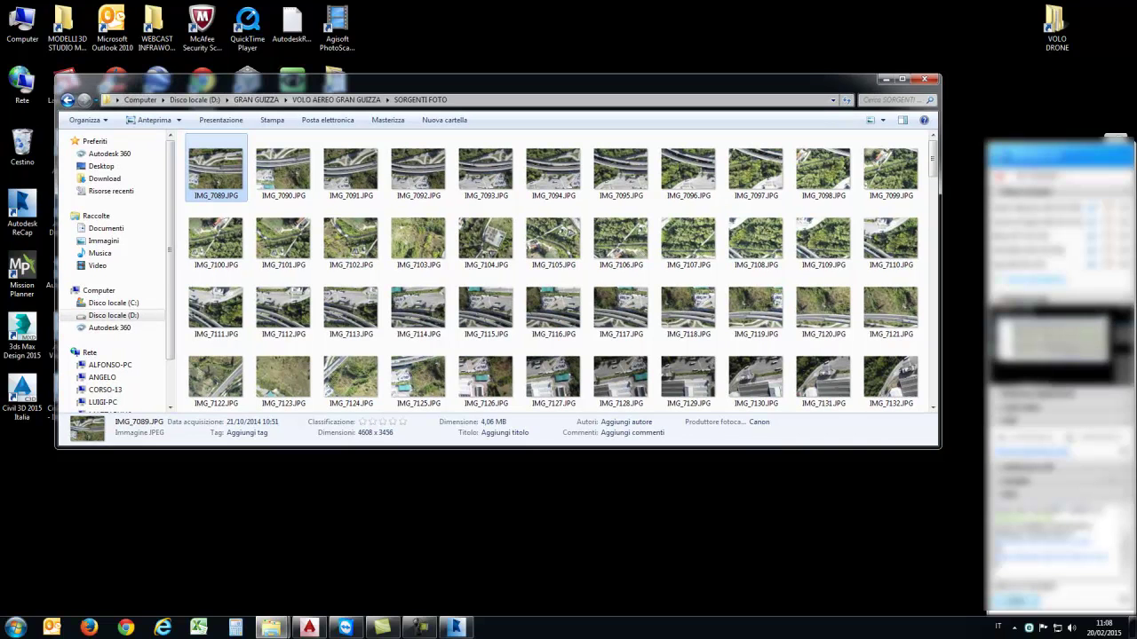
pyautogui.moveTo(497, 447); pyautogui.dragTo(497, 575)
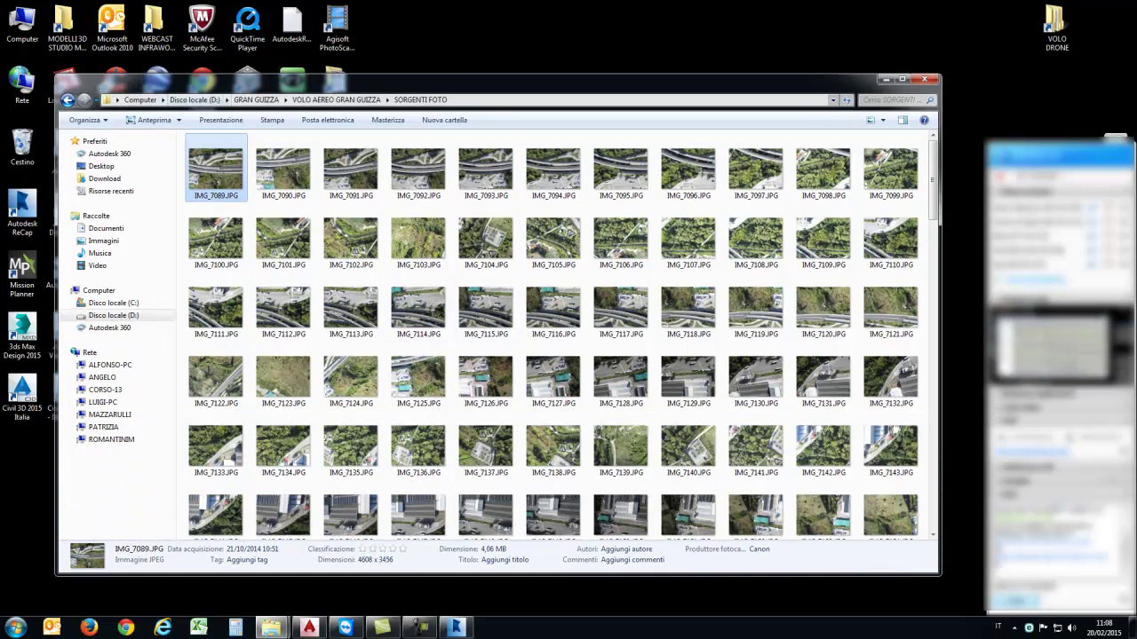
pyautogui.click(68, 99)
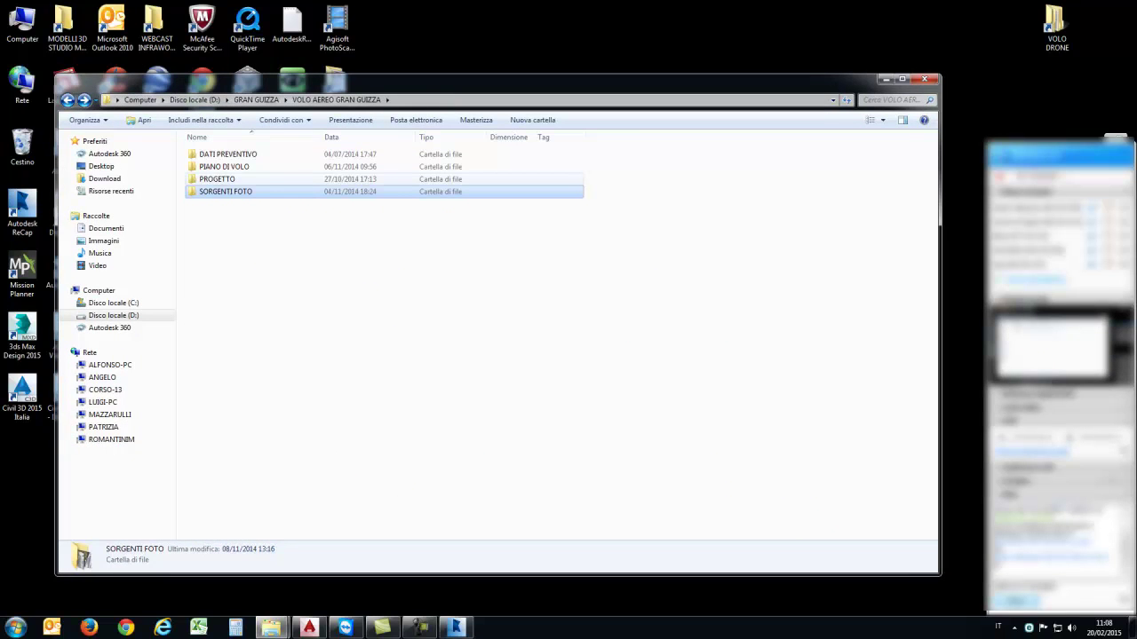
pyautogui.doubleClick(220, 178)
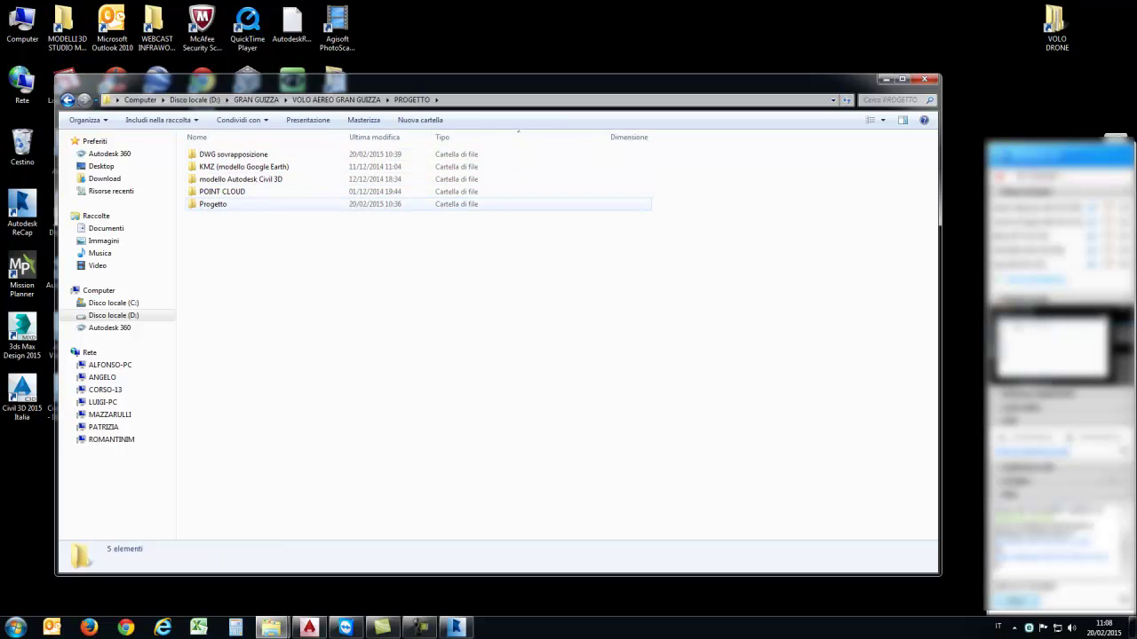
pyautogui.doubleClick(220, 204)
# Step: Open report rilievo volo.pdf and read through the aerial map and image-overlap statistics
pyautogui.click(227, 179)
pyautogui.scroll(-5, 568, 337)
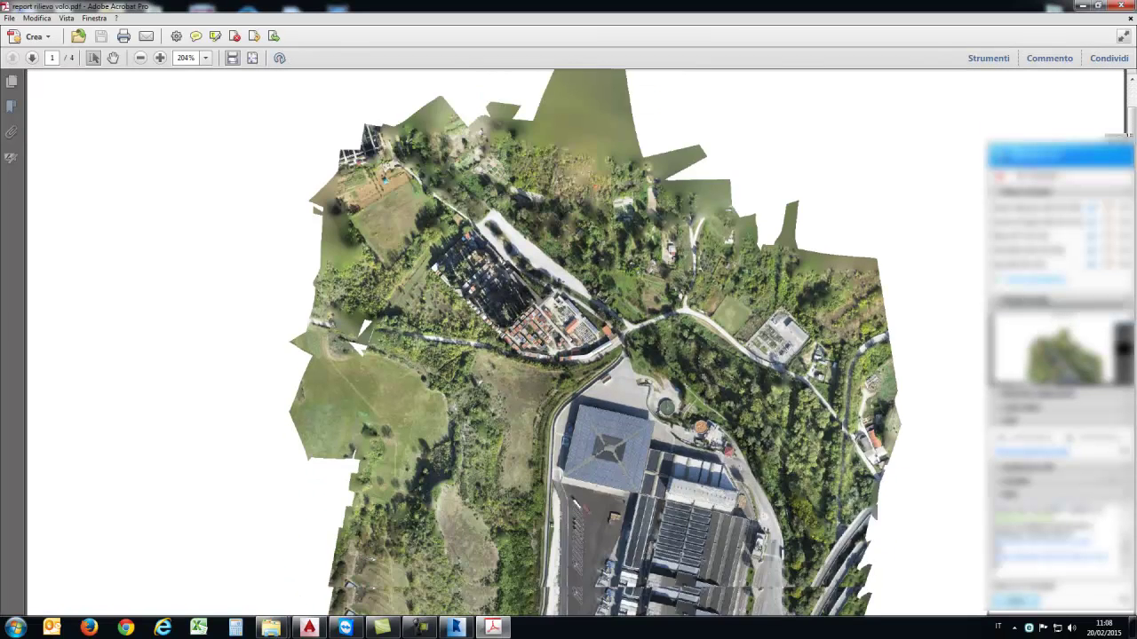
pyautogui.scroll(-1, 569, 338)
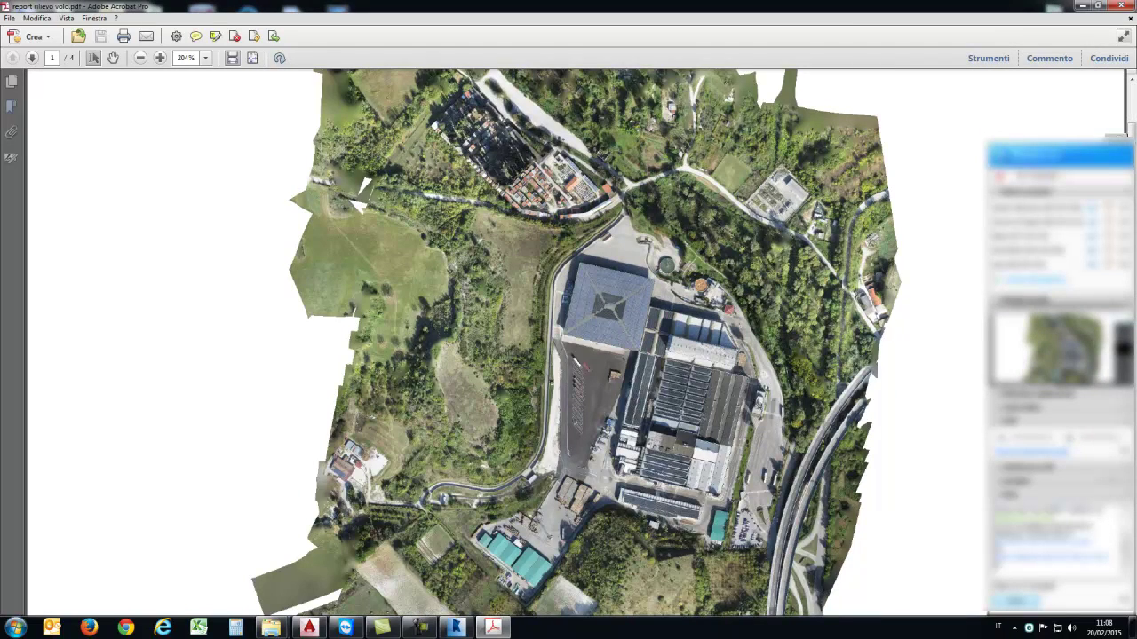
pyautogui.scroll(-1, 568, 337)
pyautogui.scroll(-1, 569, 337)
pyautogui.scroll(-1, 568, 337)
pyautogui.scroll(1, 568, 337)
pyautogui.scroll(-1, 568, 337)
pyautogui.scroll(-3, 568, 338)
pyautogui.scroll(-2, 568, 337)
pyautogui.scroll(-4, 568, 337)
pyautogui.scroll(-3, 568, 337)
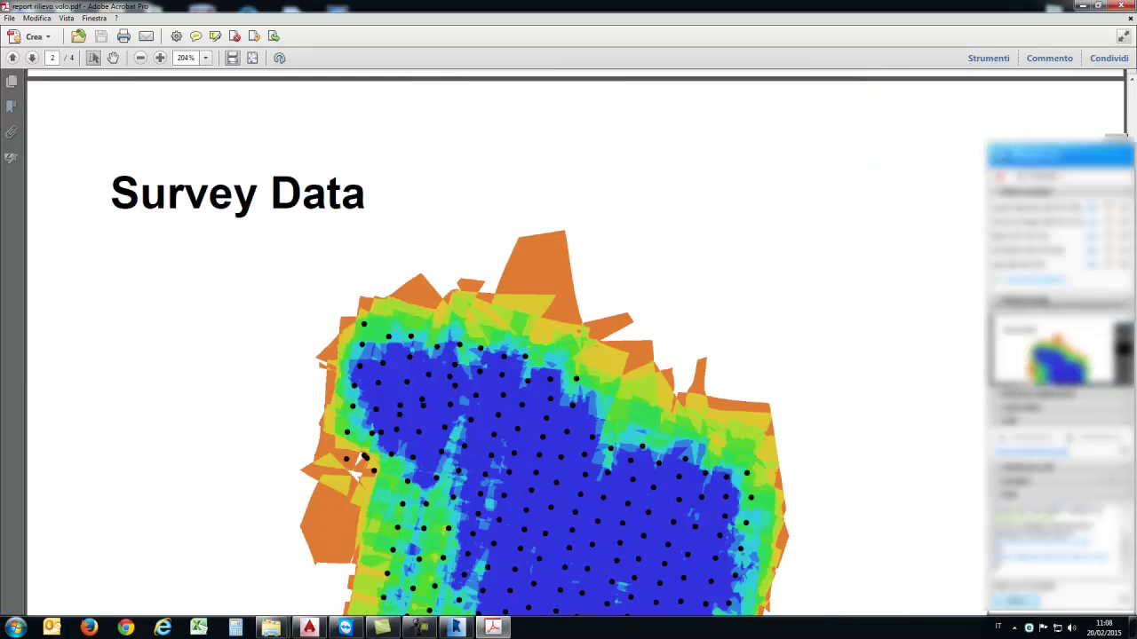
pyautogui.scroll(-2, 568, 337)
pyautogui.scroll(-3, 568, 337)
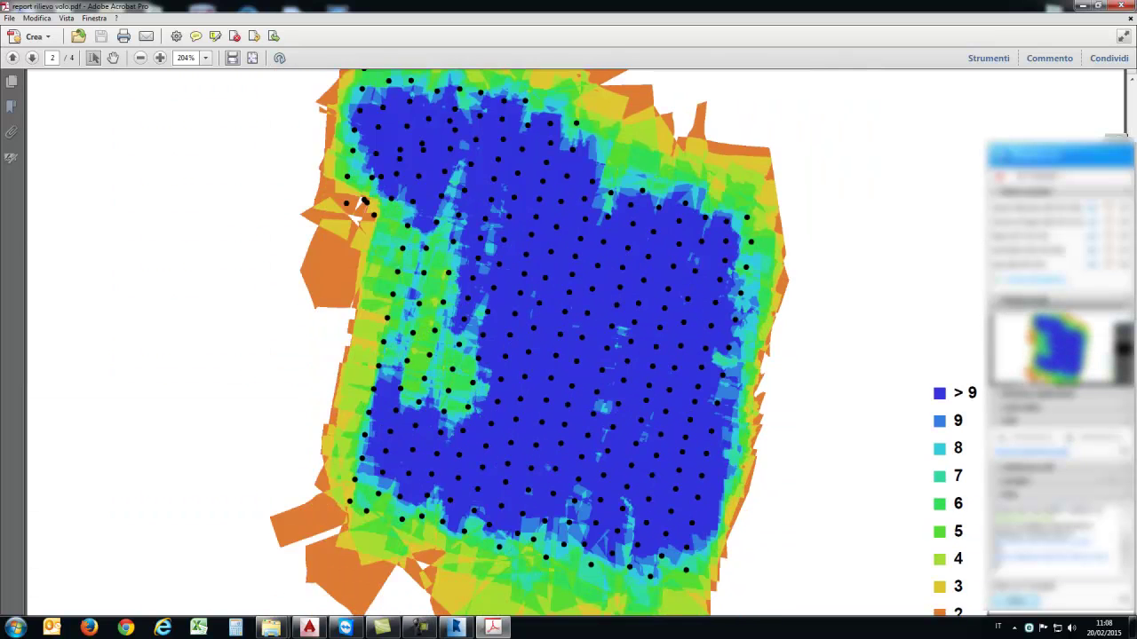
pyautogui.scroll(-1, 568, 337)
pyautogui.scroll(-1, 568, 338)
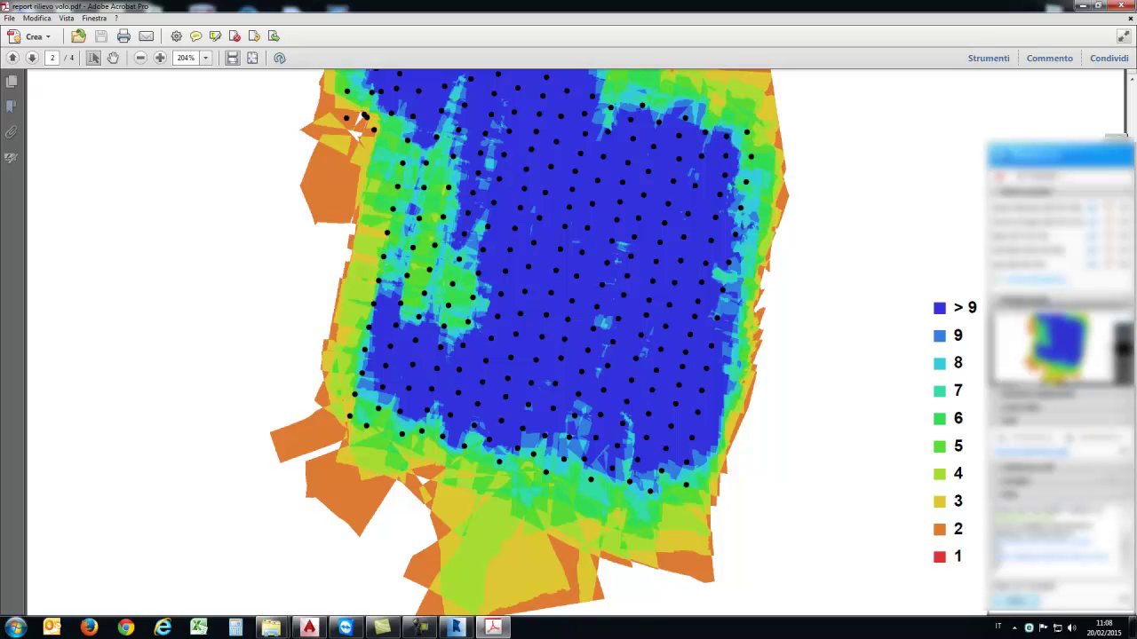
# Step: Review the camera table, highlighting the 5 mm focal length, and continue to the Ground Control Points map
pyautogui.scroll(-1, 364, 115)
pyautogui.scroll(-1, 364, 115)
pyautogui.scroll(-3, 364, 115)
pyautogui.scroll(-3, 364, 115)
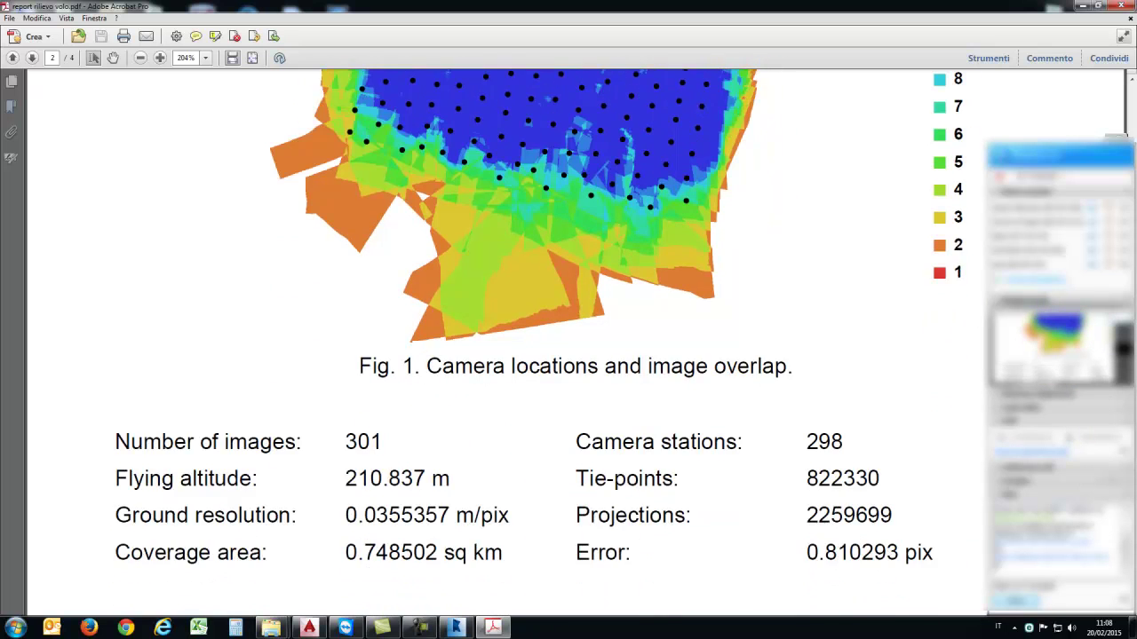
pyautogui.scroll(-2, 568, 338)
pyautogui.scroll(-1, 568, 337)
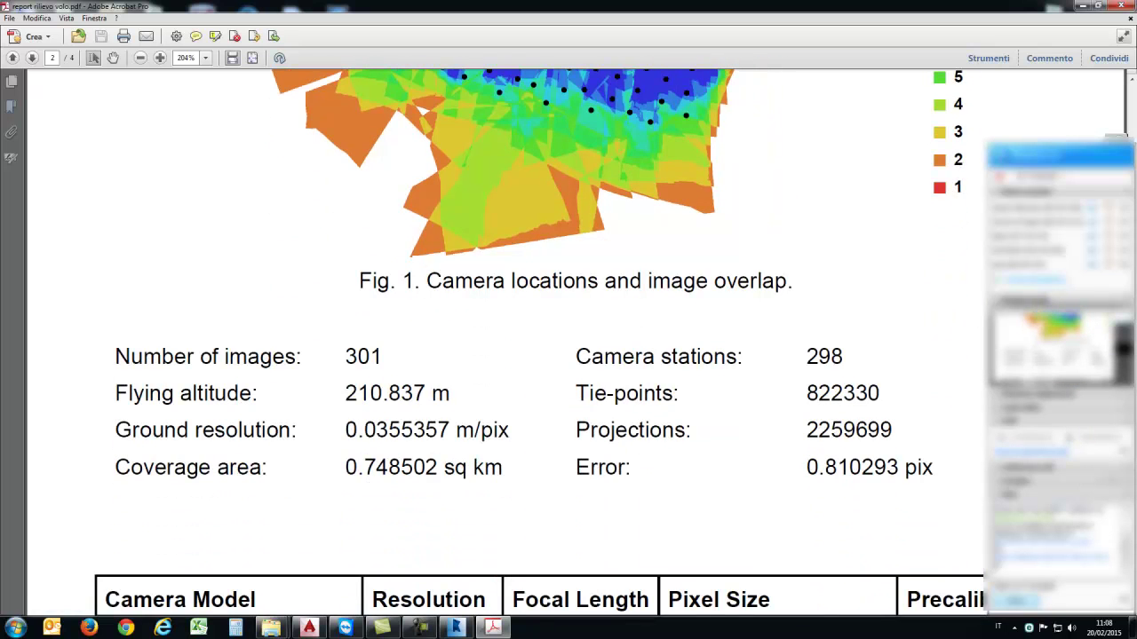
pyautogui.scroll(-2, 568, 337)
pyautogui.scroll(-2, 543, 337)
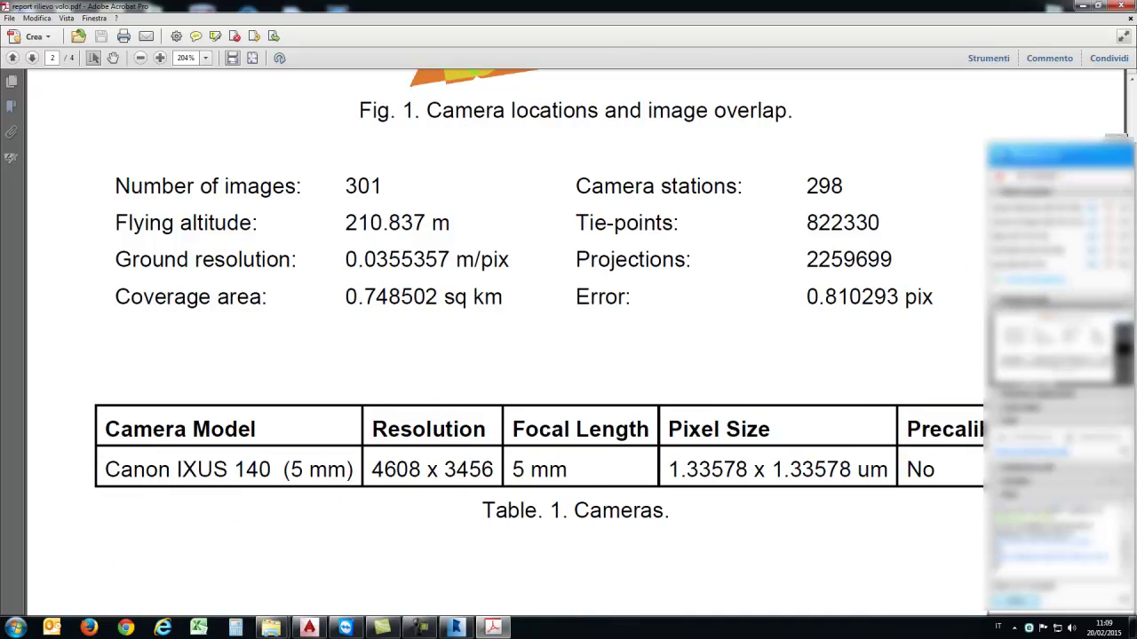
pyautogui.moveTo(512, 468); pyautogui.dragTo(524, 469)
pyautogui.scroll(-1, 568, 337)
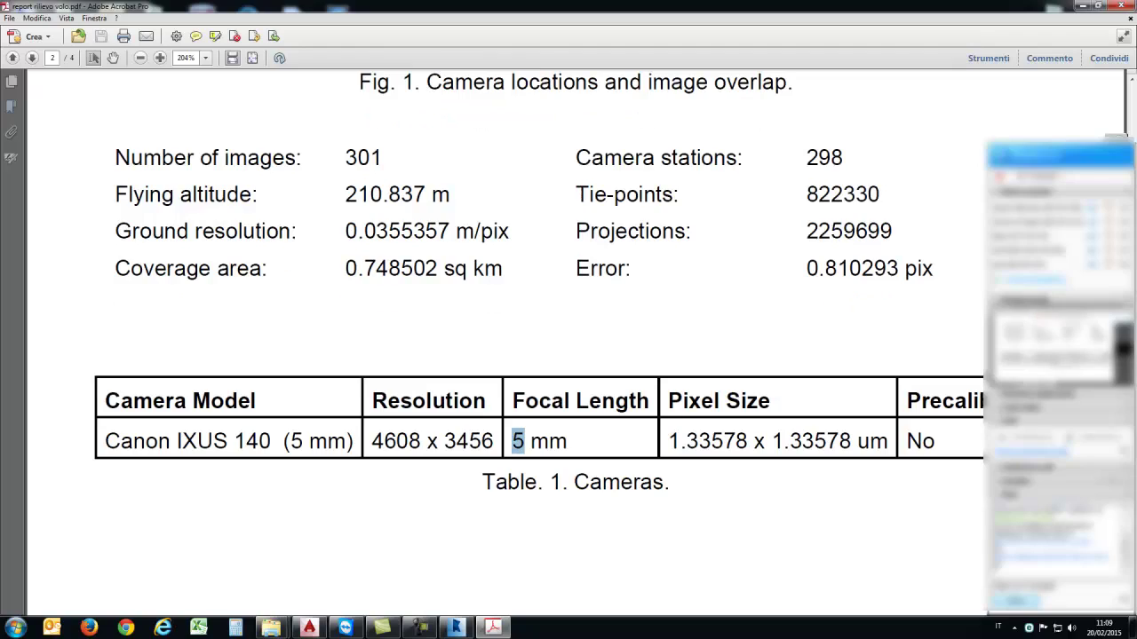
pyautogui.scroll(-5, 568, 338)
pyautogui.scroll(-2, 569, 338)
pyautogui.scroll(-4, 568, 338)
pyautogui.scroll(-2, 569, 337)
pyautogui.scroll(-4, 568, 338)
pyautogui.scroll(-2, 568, 338)
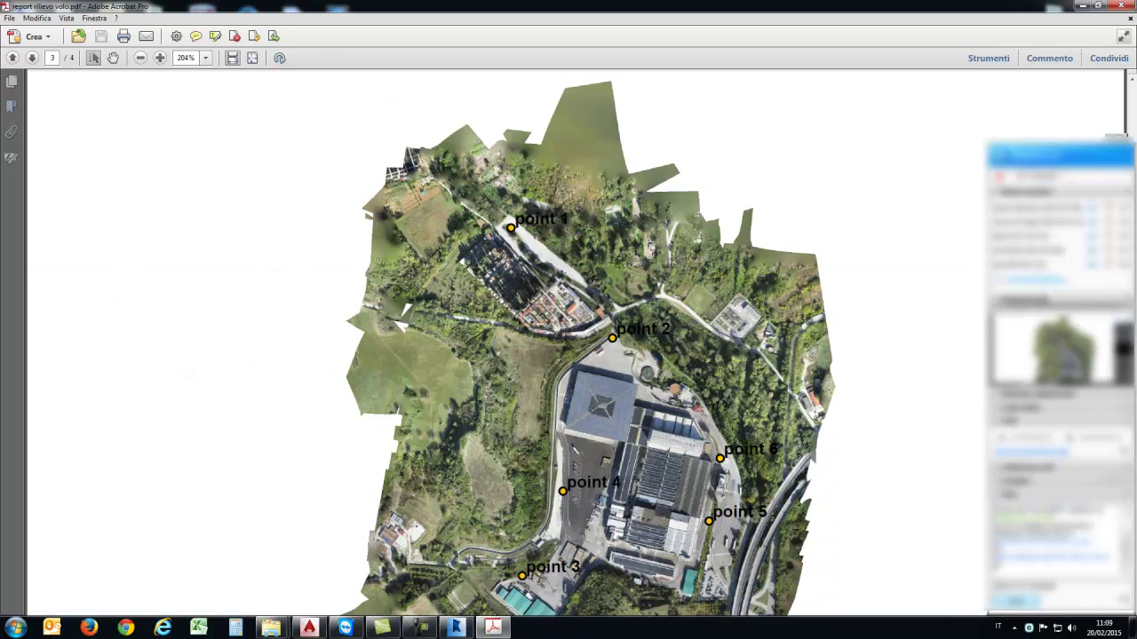
# Step: Scroll past the control point error table to the Digital Elevation Model page, then close Acrobat
pyautogui.scroll(-2, 568, 338)
pyautogui.scroll(-2, 569, 338)
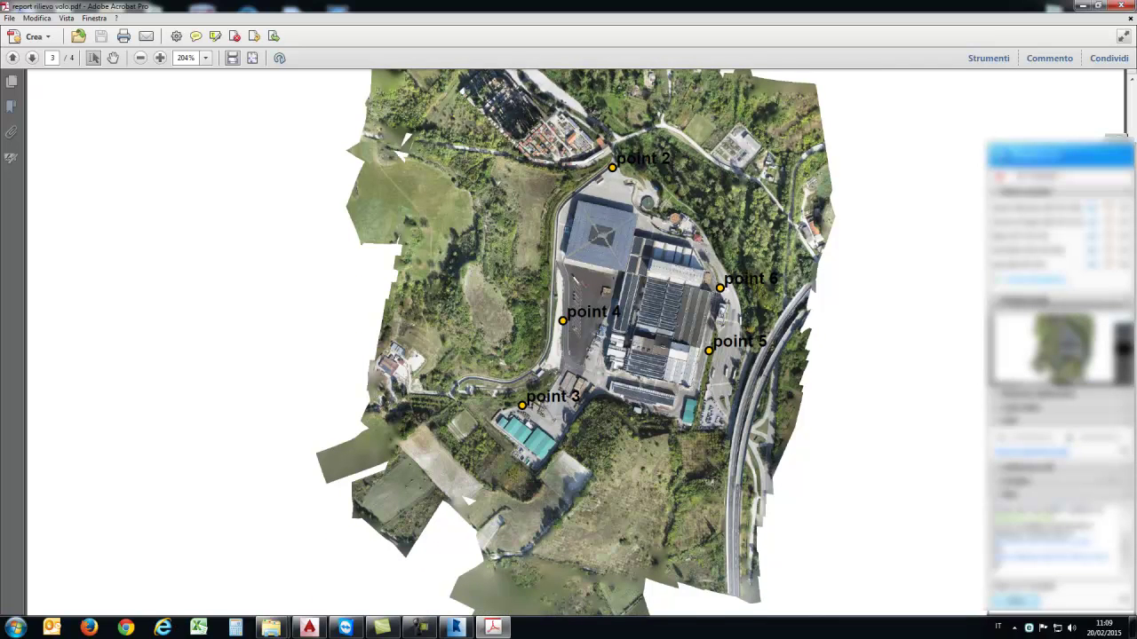
pyautogui.scroll(-2, 569, 338)
pyautogui.scroll(-3, 568, 337)
pyautogui.scroll(-3, 569, 337)
pyautogui.scroll(-3, 569, 337)
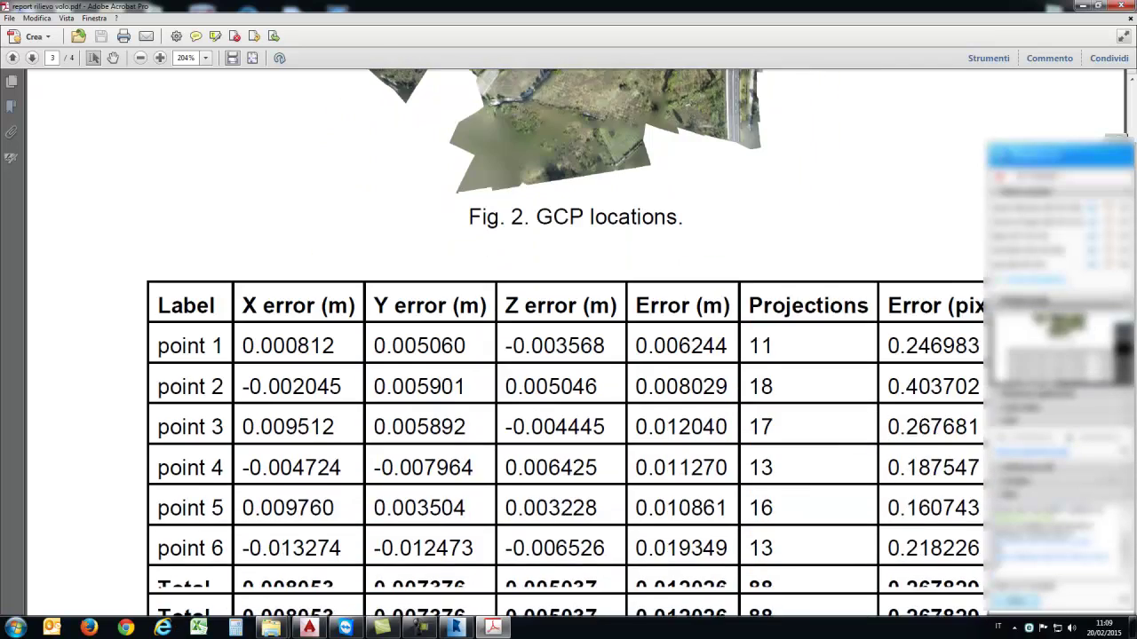
pyautogui.scroll(-1, 568, 337)
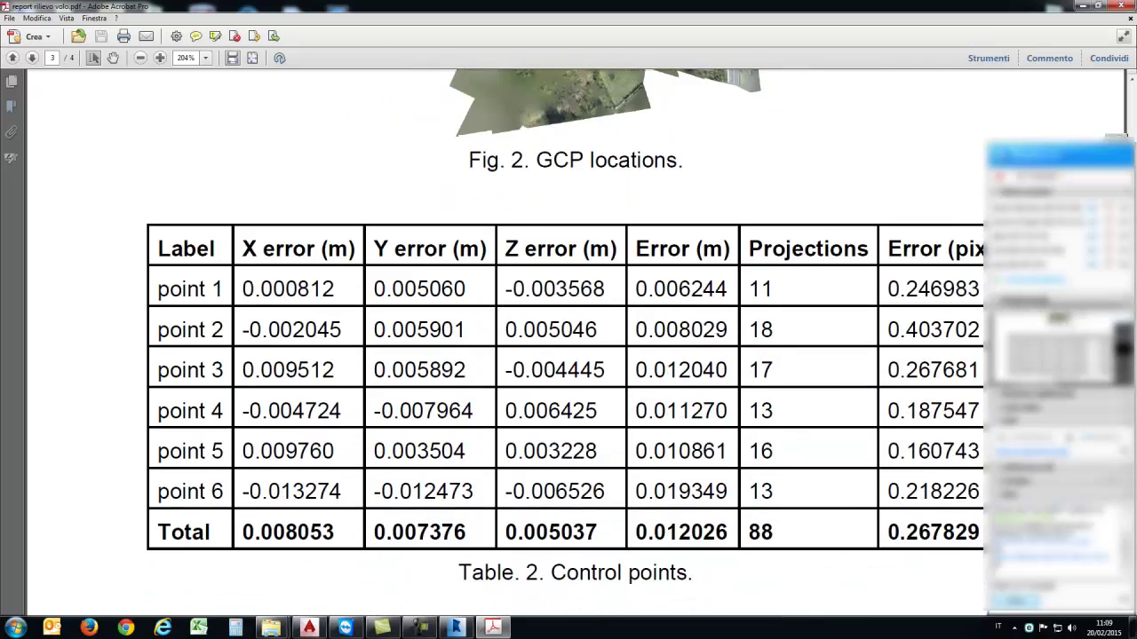
pyautogui.scroll(-1, 568, 338)
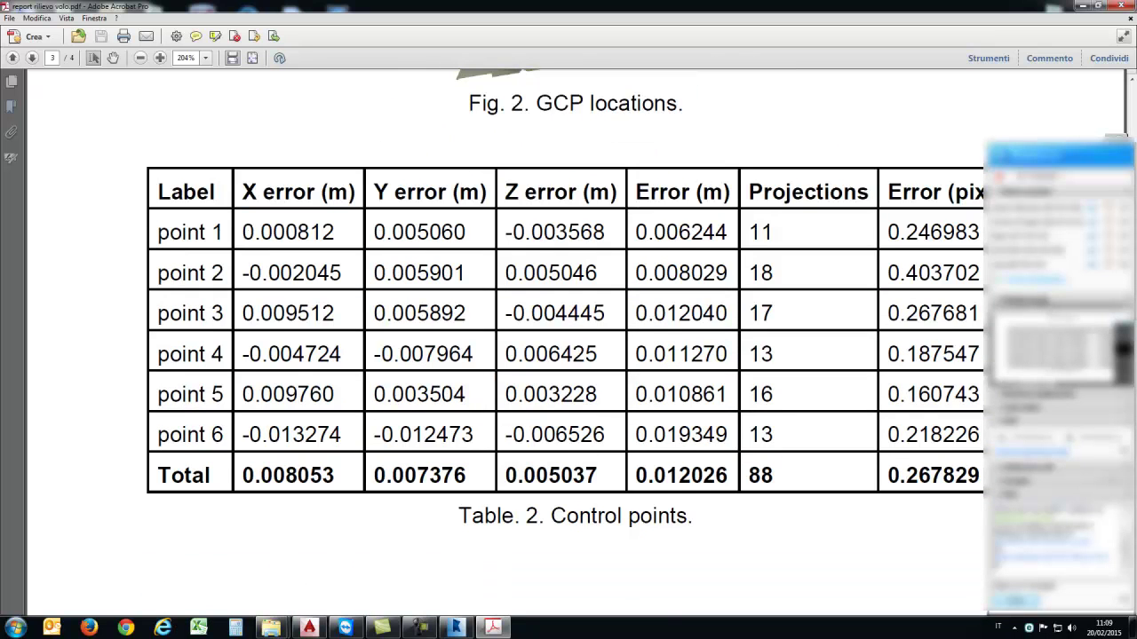
pyautogui.scroll(-2, 568, 337)
pyautogui.scroll(-2, 568, 337)
pyautogui.scroll(-2, 568, 337)
pyautogui.scroll(-3, 568, 355)
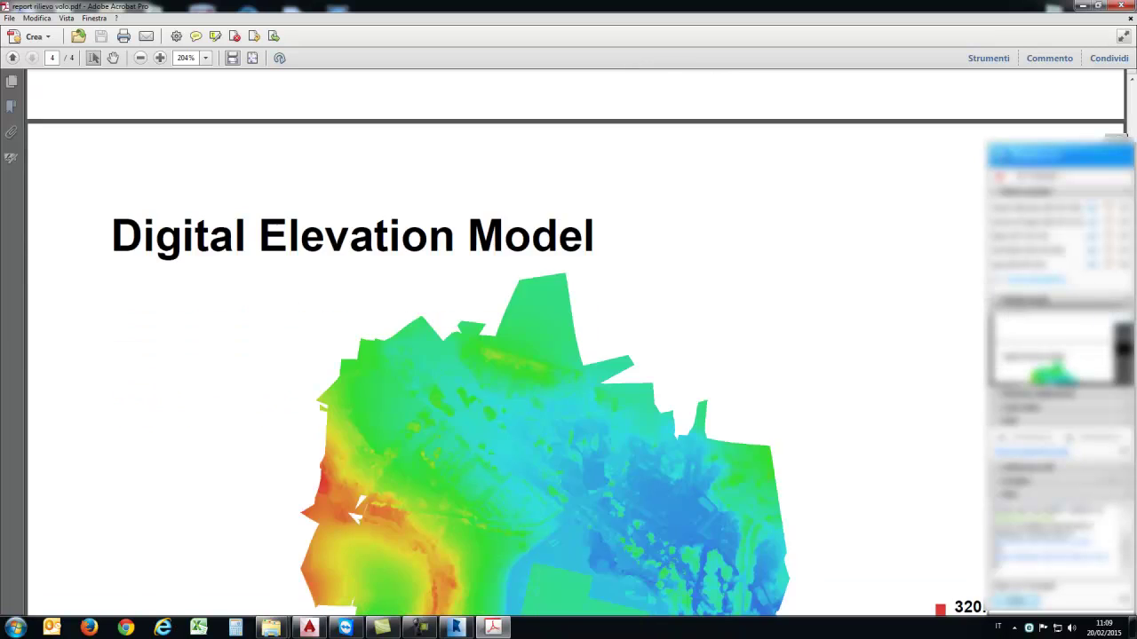
pyautogui.scroll(-3, 569, 356)
pyautogui.scroll(-3, 569, 355)
pyautogui.scroll(-2, 569, 355)
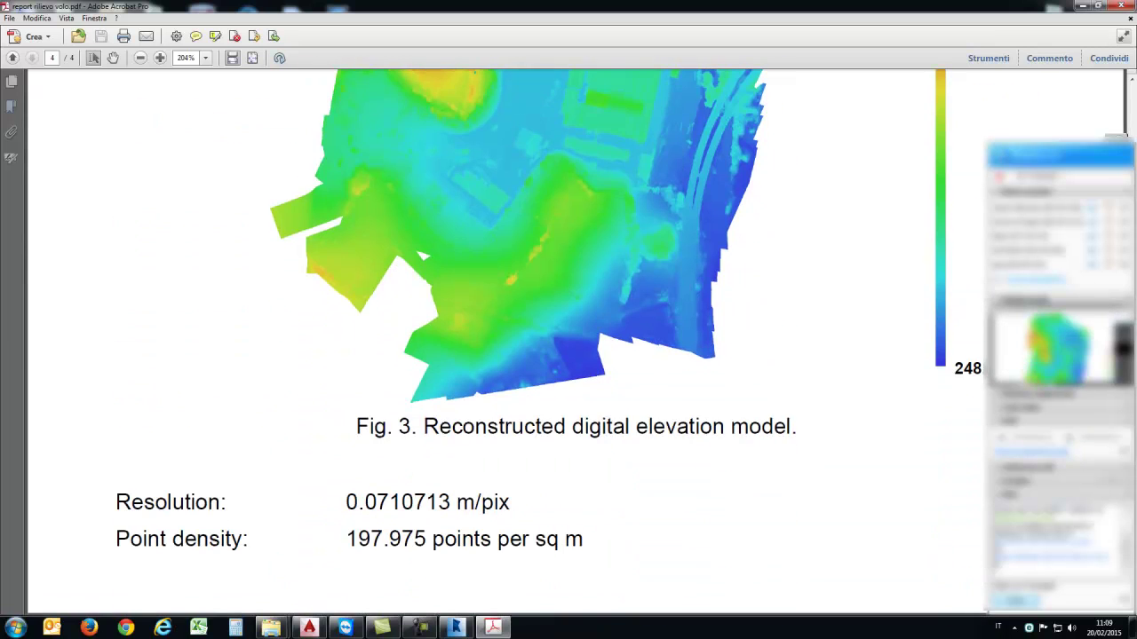
pyautogui.click(1121, 5)
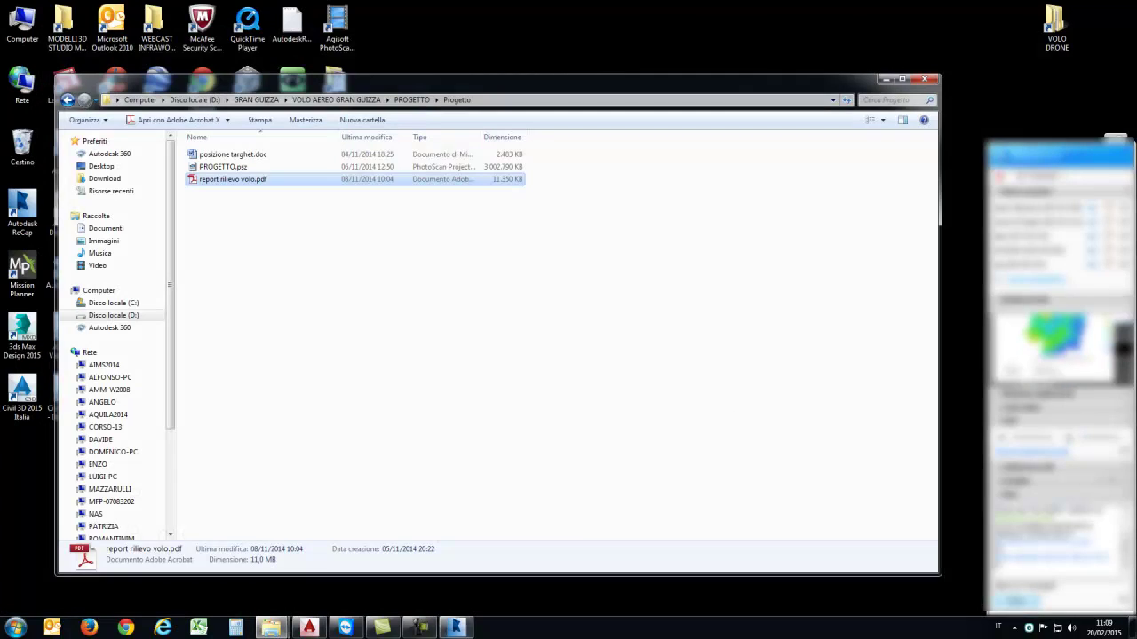
# Step: Bring ReCap back, switch the ESTERNO cloud to RGB display, and zoom in on the factory
pyautogui.click(455, 628)
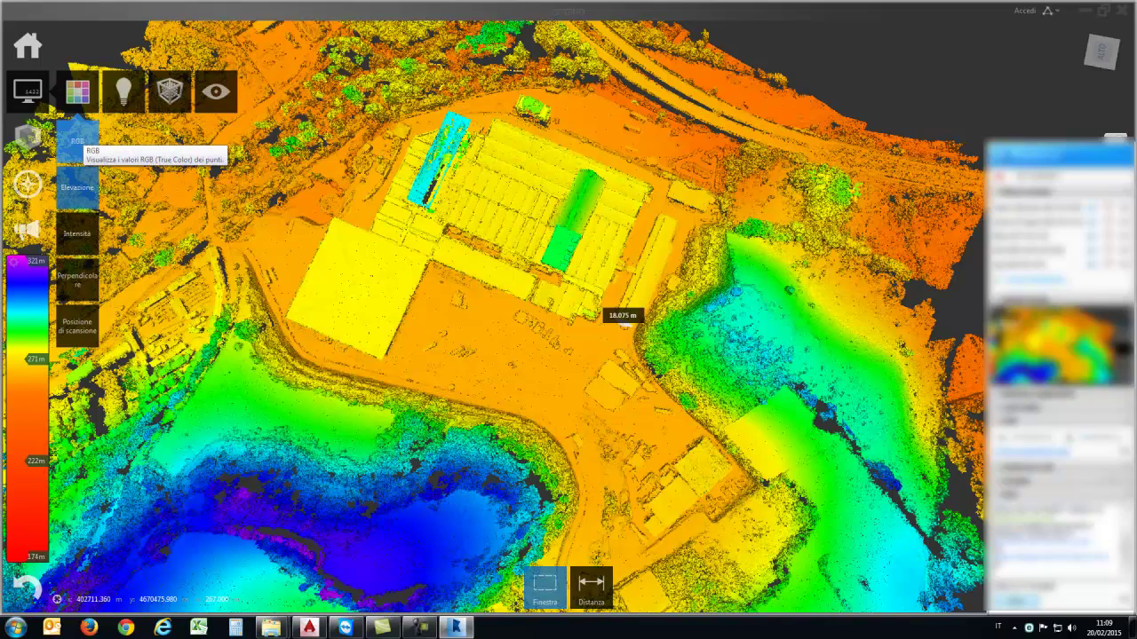
pyautogui.click(77, 141)
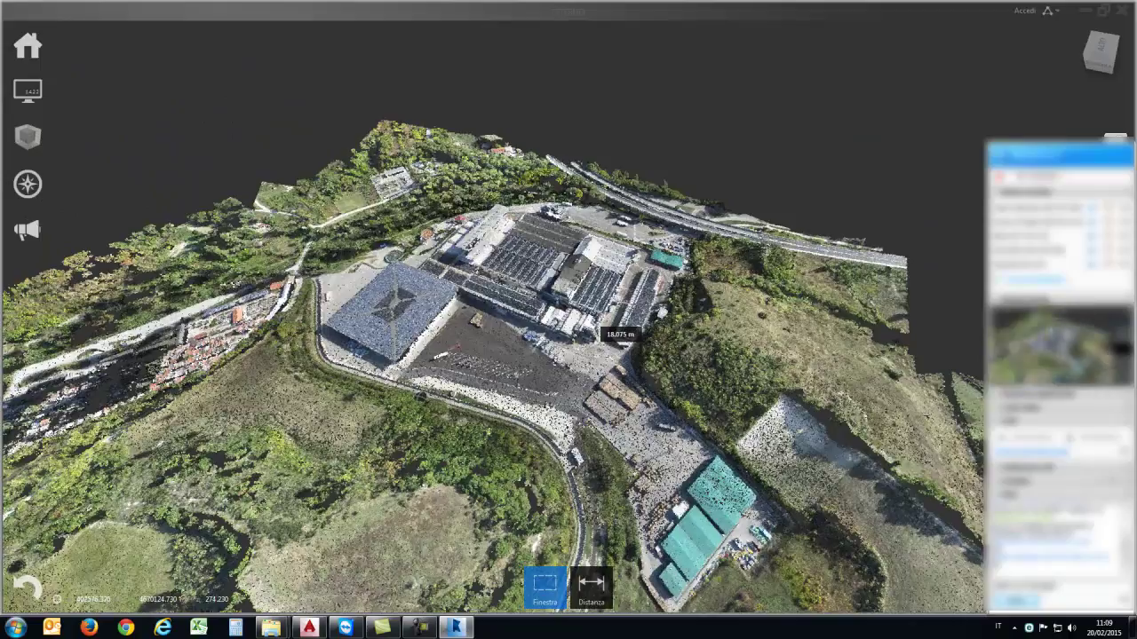
pyautogui.scroll(2, 435, 418)
pyautogui.scroll(2, 435, 417)
pyautogui.scroll(2, 533, 373)
pyautogui.scroll(2, 533, 373)
pyautogui.scroll(2, 533, 373)
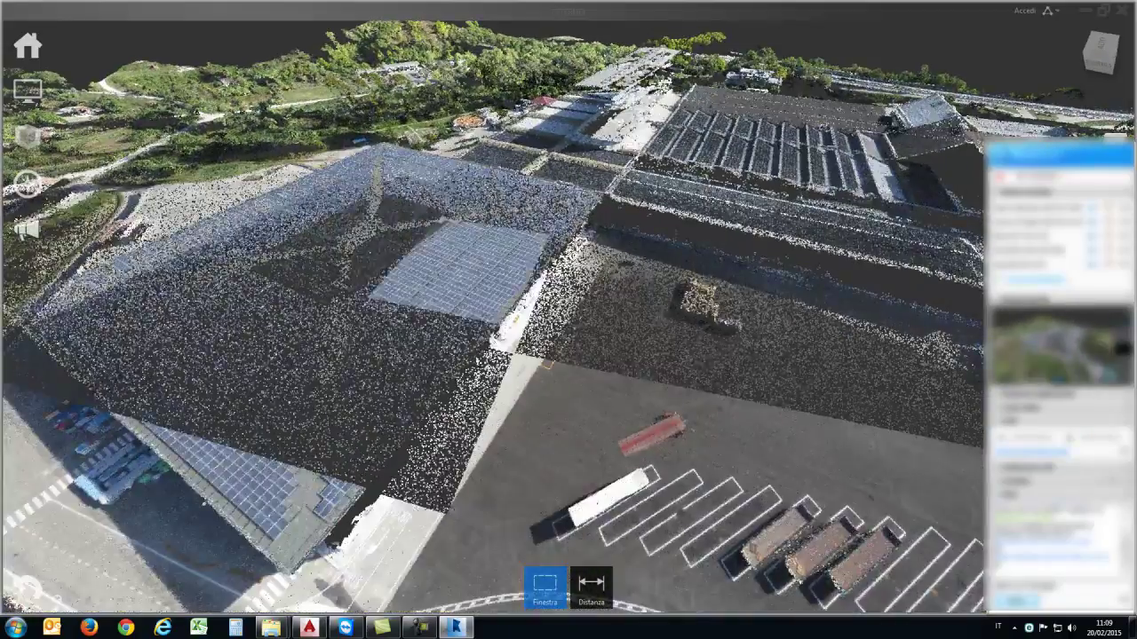
pyautogui.scroll(-4, 497, 355)
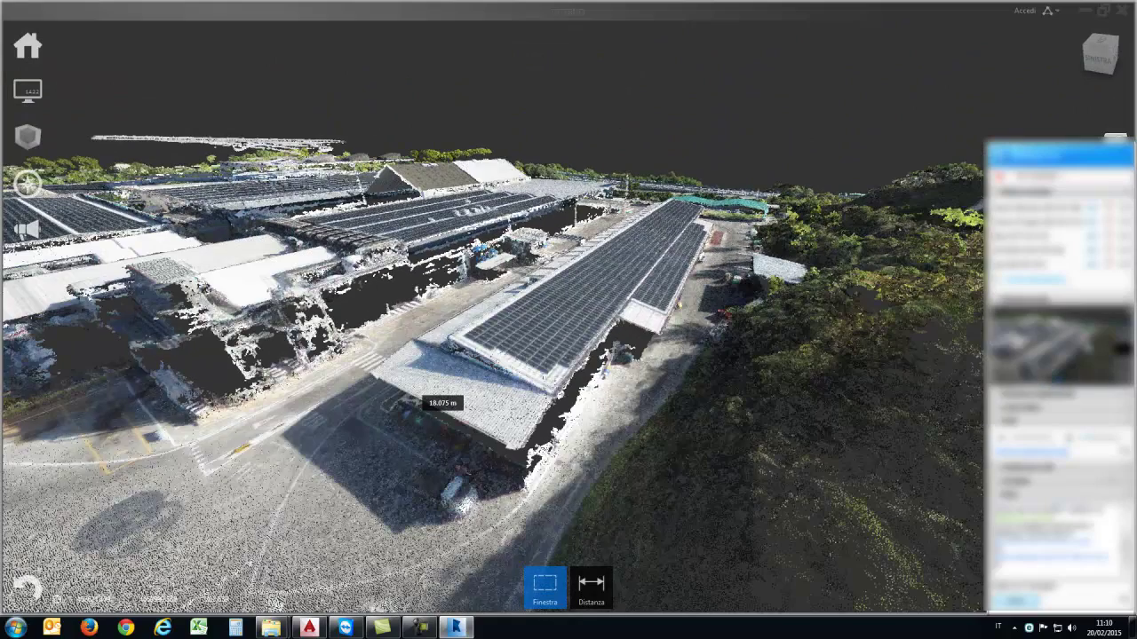
# Step: Measure a distance between two points on the factory roof with the Distanza tool
pyautogui.click(591, 535)
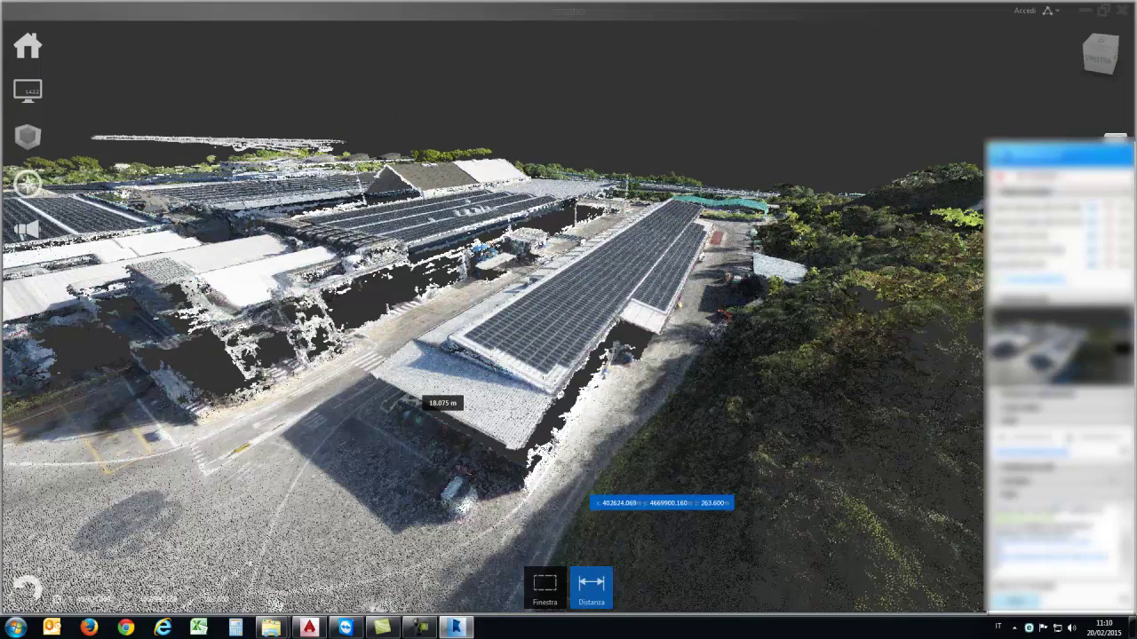
pyautogui.click(382, 394)
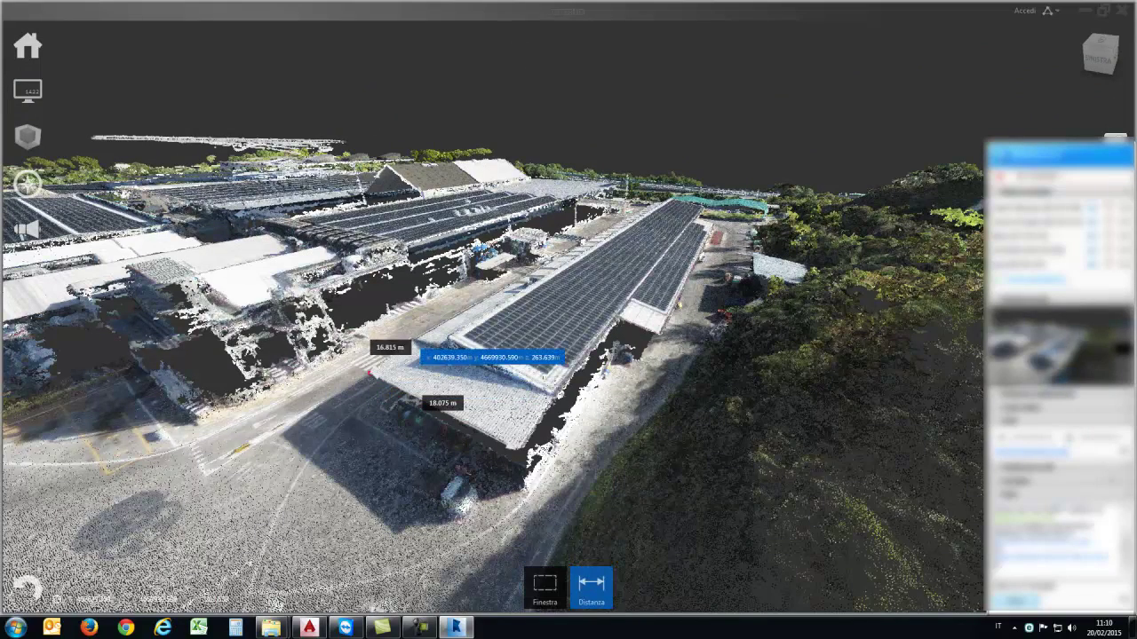
pyautogui.press('Escape')
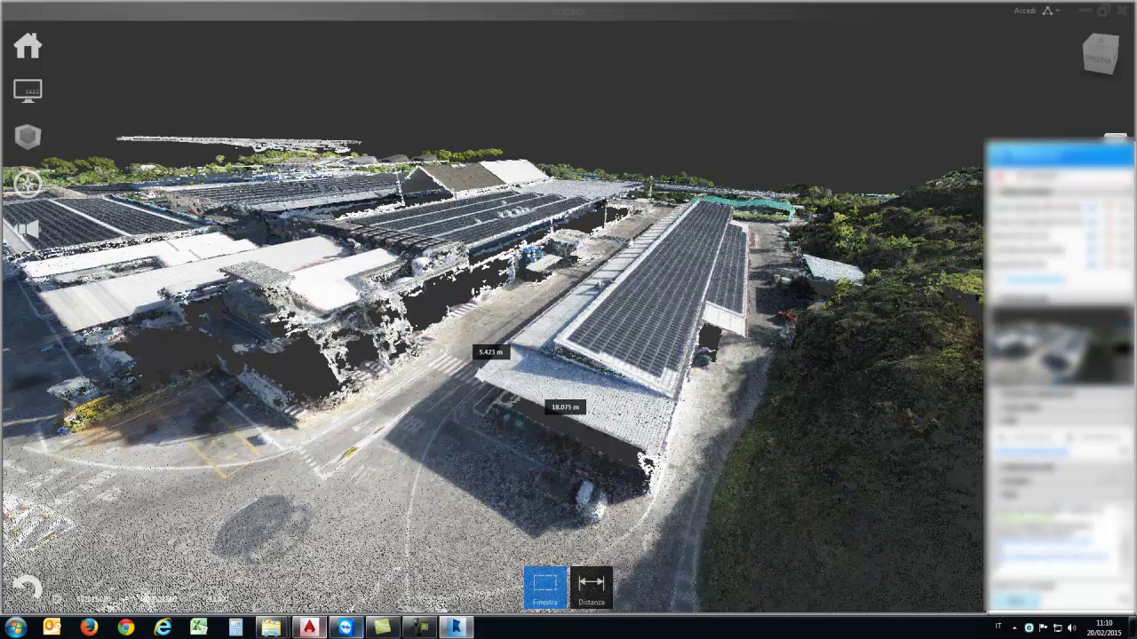
pyautogui.moveTo(271, 628)
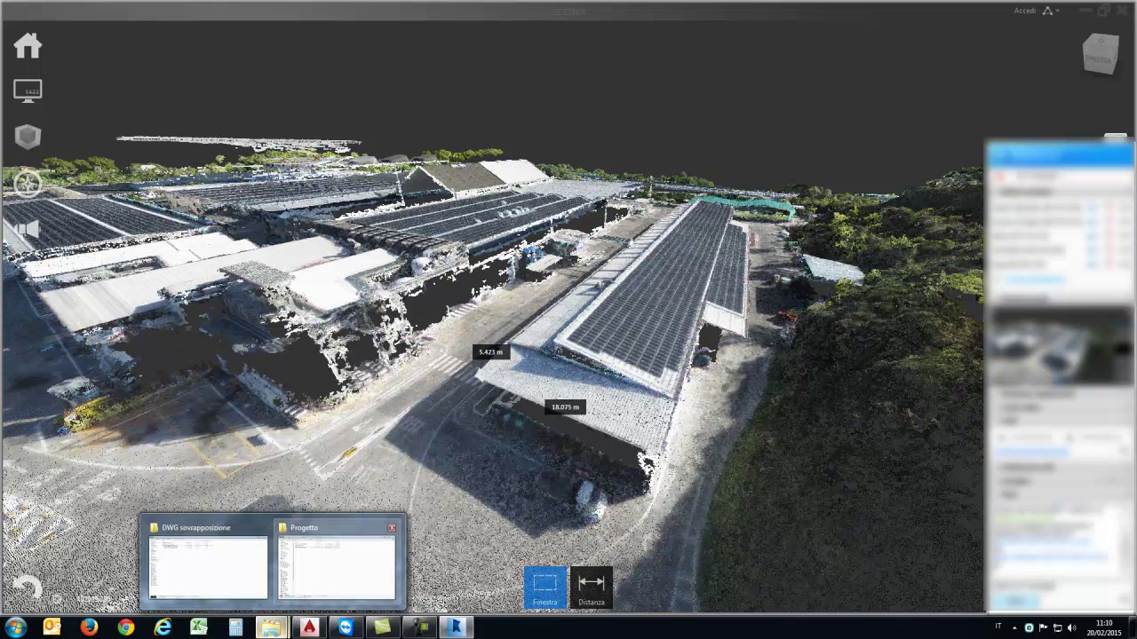
# Step: Open kmz.kmz from the KMZ (modello Google Earth) folder in Google Earth
pyautogui.click(336, 564)
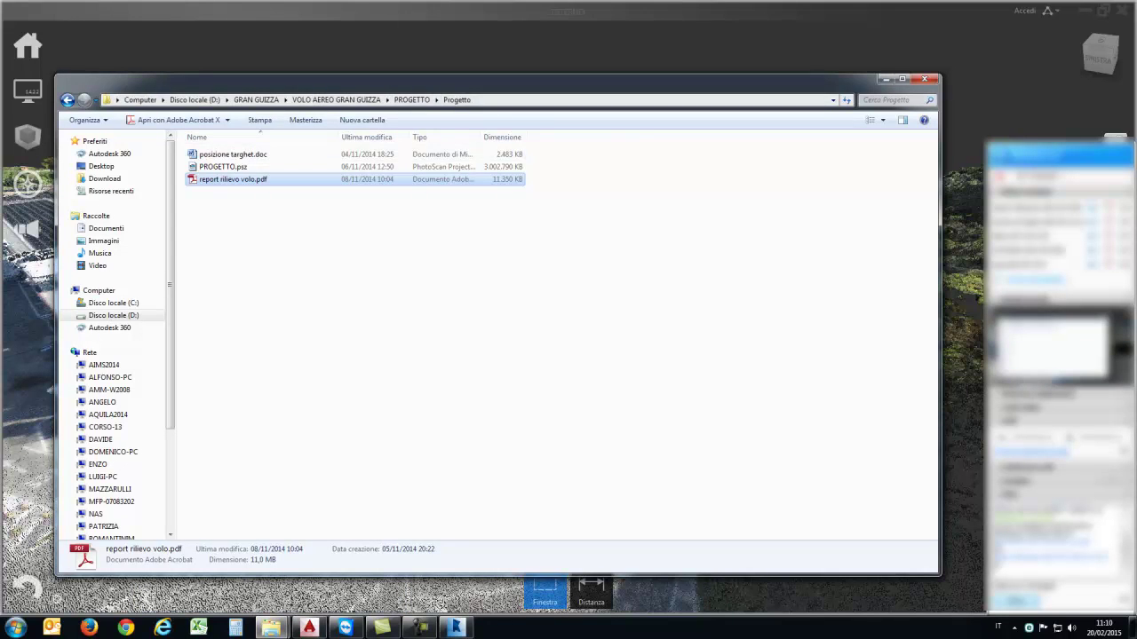
pyautogui.press('BackSpace')
pyautogui.doubleClick(243, 166)
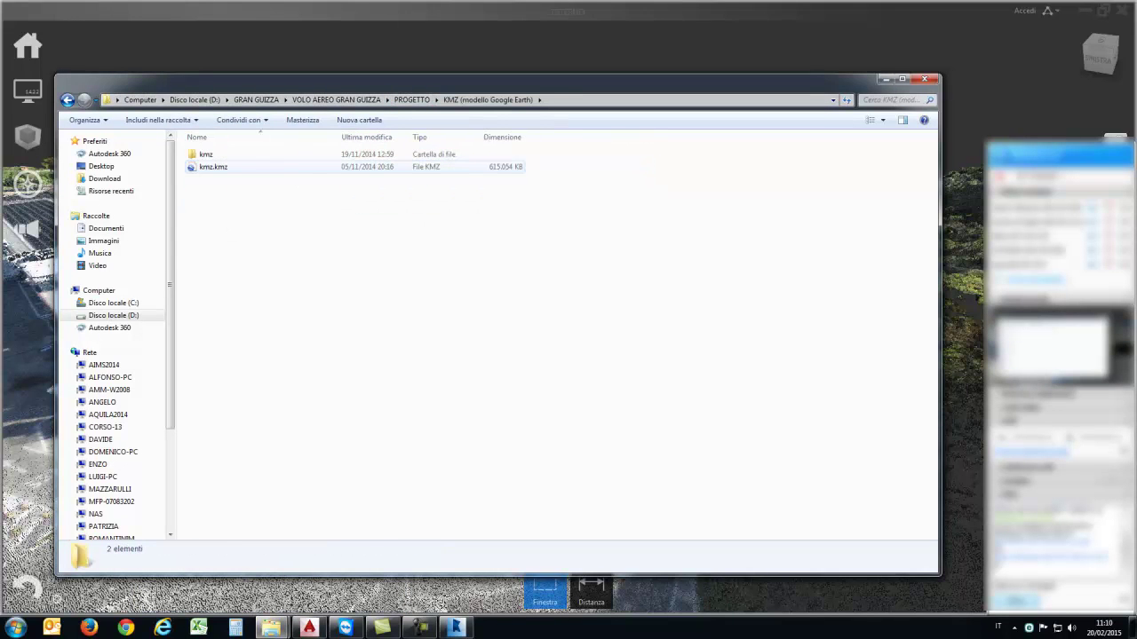
pyautogui.doubleClick(213, 167)
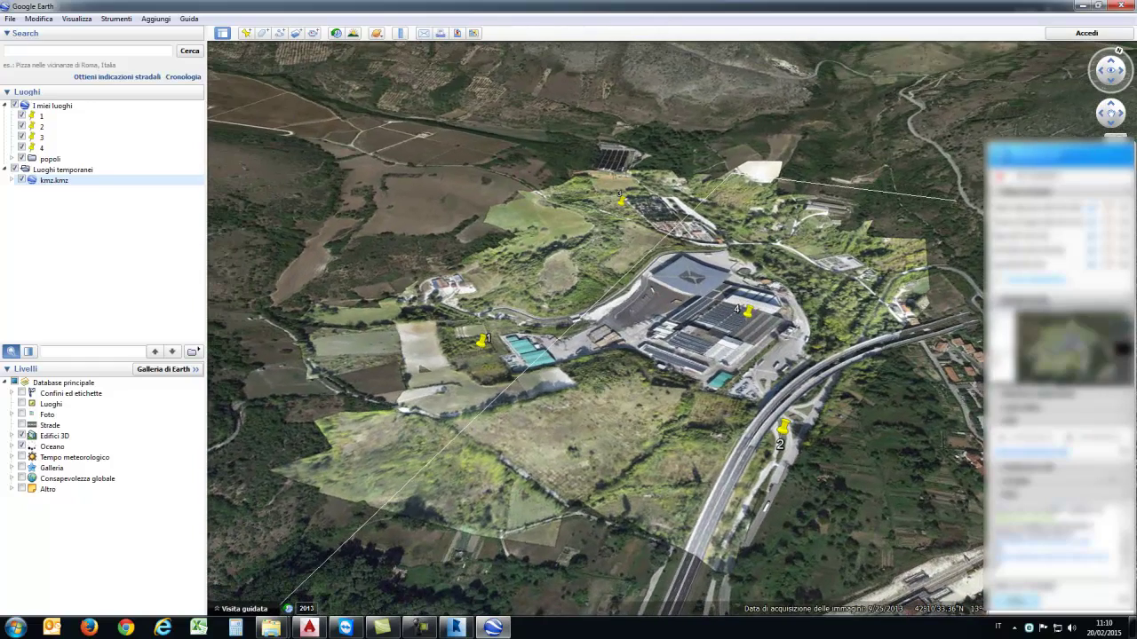
# Step: Toggle the kmz.kmz overlay off and on to compare it with the base imagery
pyautogui.click(22, 180)
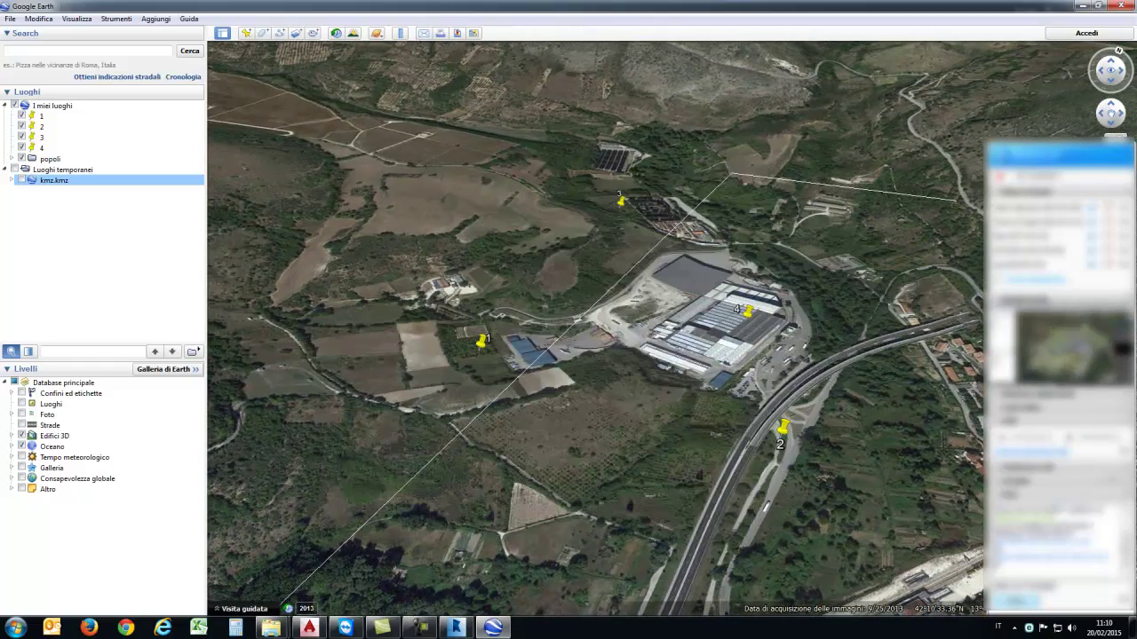
pyautogui.scroll(3, 585, 356)
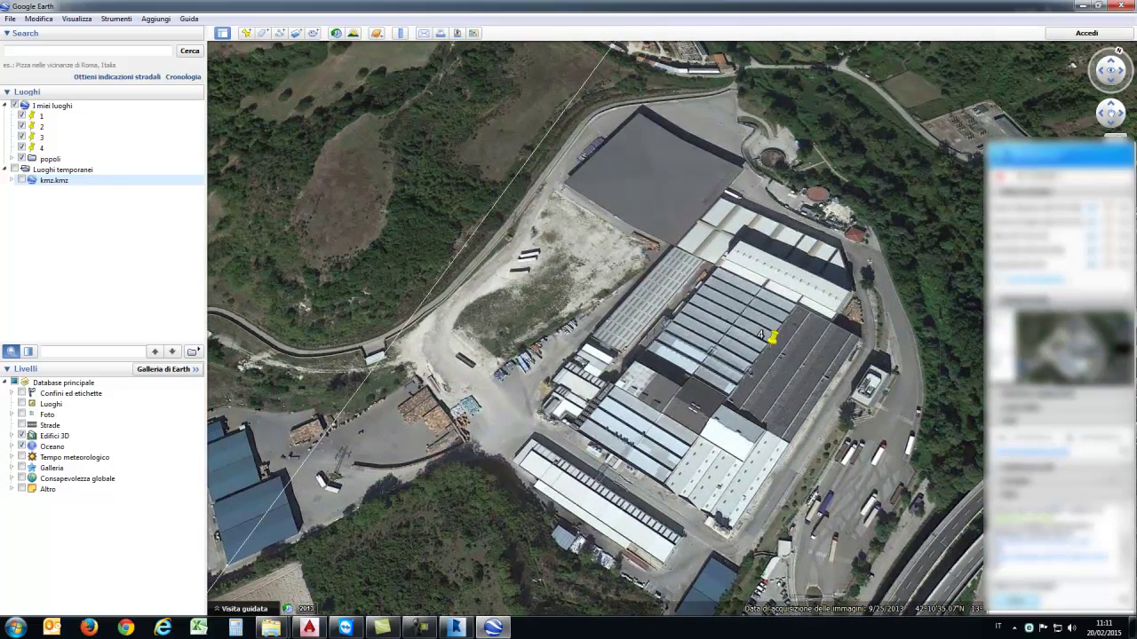
pyautogui.click(21, 180)
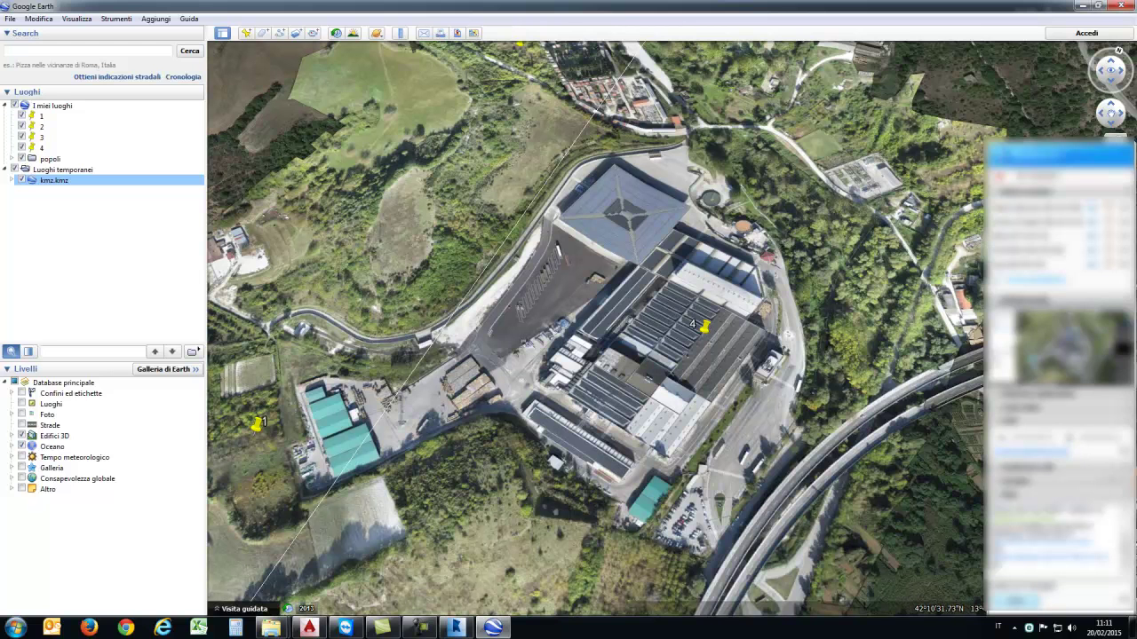
pyautogui.press('space')
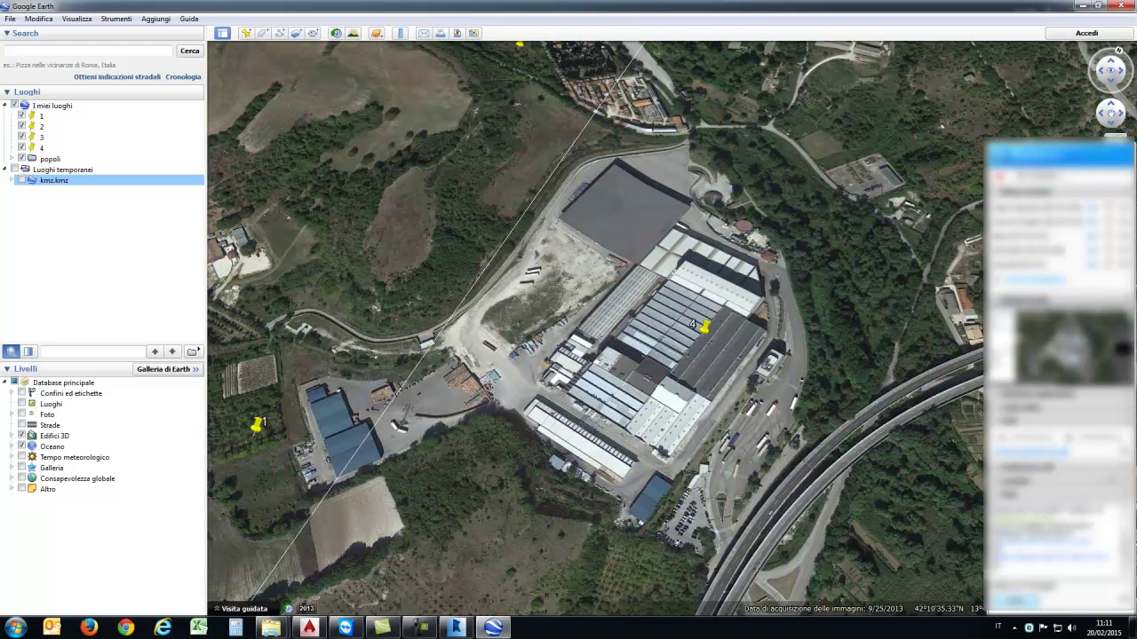
pyautogui.press('space')
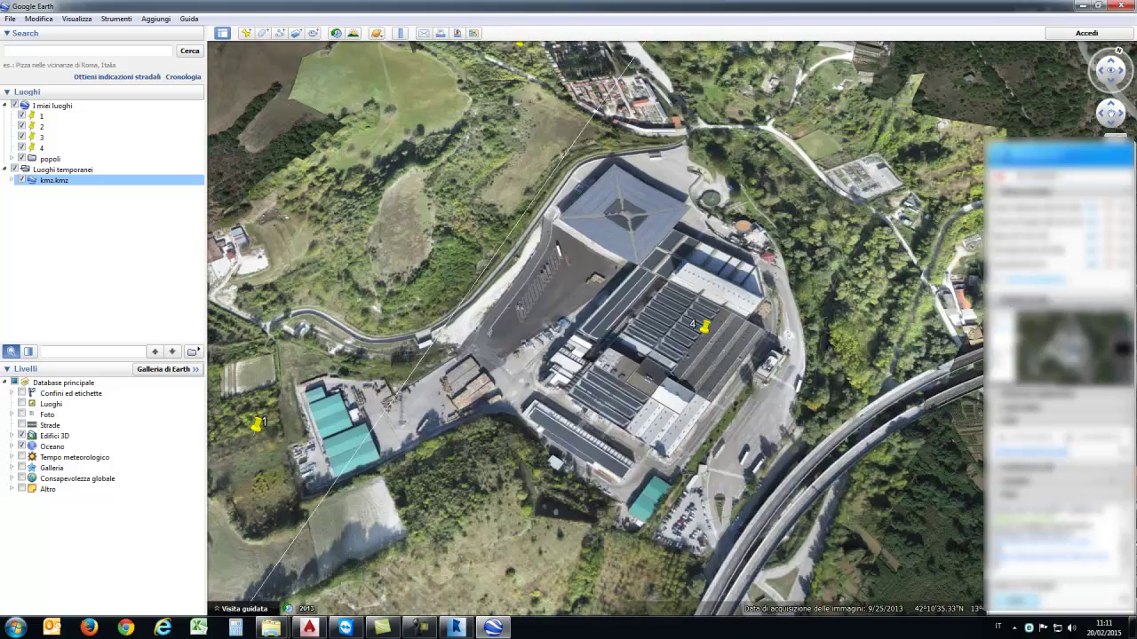
# Step: Rotate and tilt the map around the factory, then exit Google Earth choosing Ignora
pyautogui.moveTo(648, 352); pyautogui.dragTo(648, 351, button='middle')
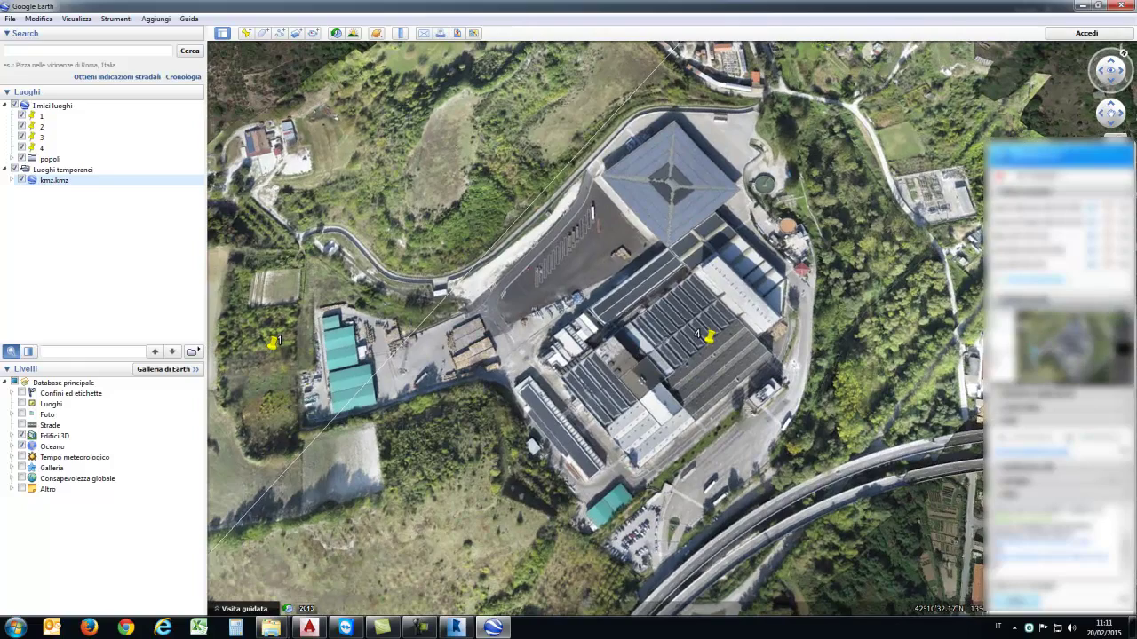
pyautogui.scroll(2, 601, 430)
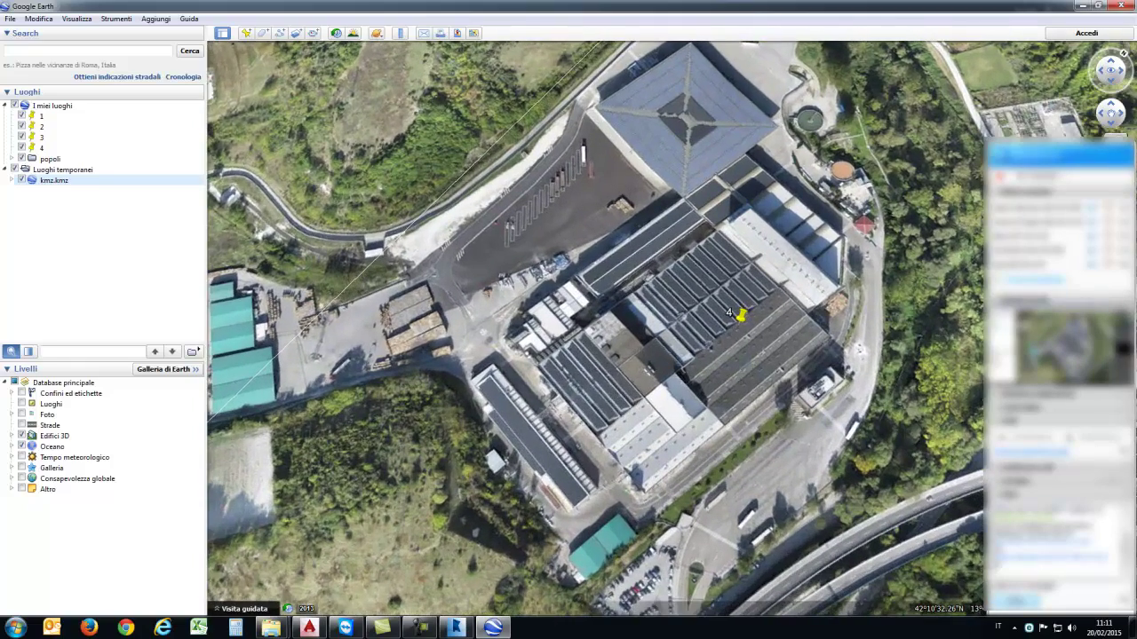
pyautogui.scroll(2, 601, 430)
pyautogui.moveTo(601, 430); pyautogui.dragTo(602, 400, button='middle')
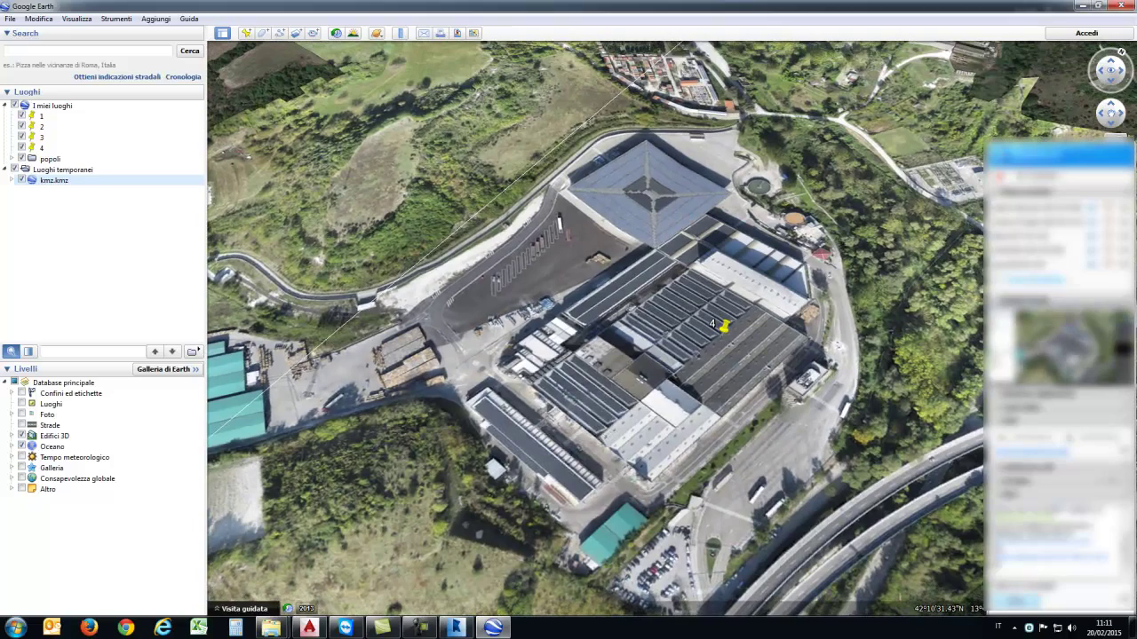
pyautogui.scroll(-3, 601, 430)
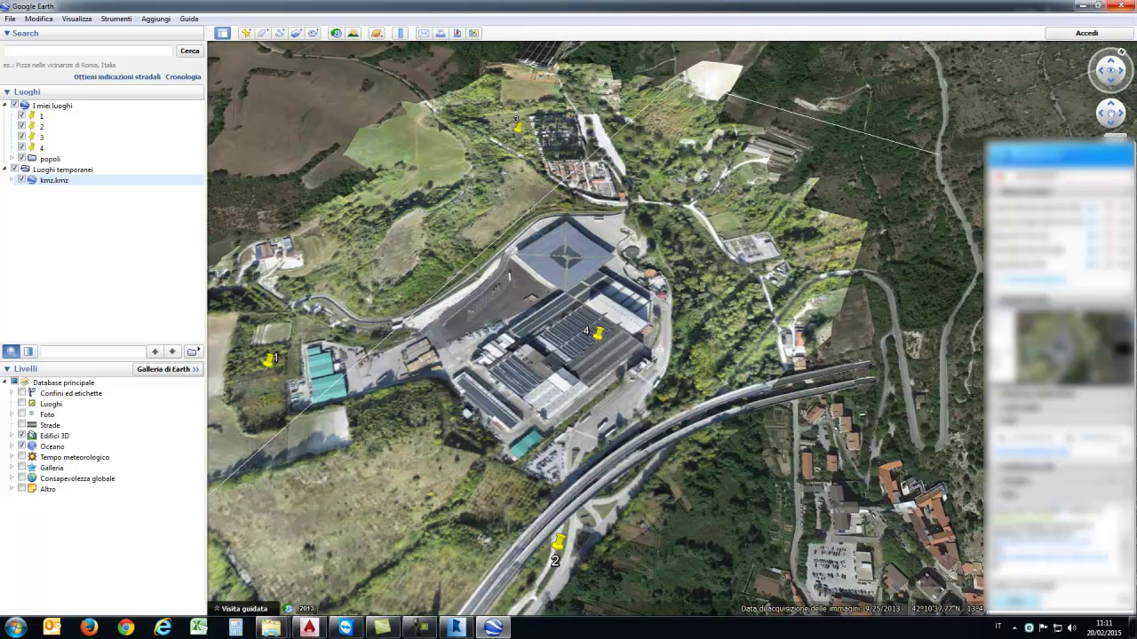
pyautogui.hotkey('shift', 'Left')
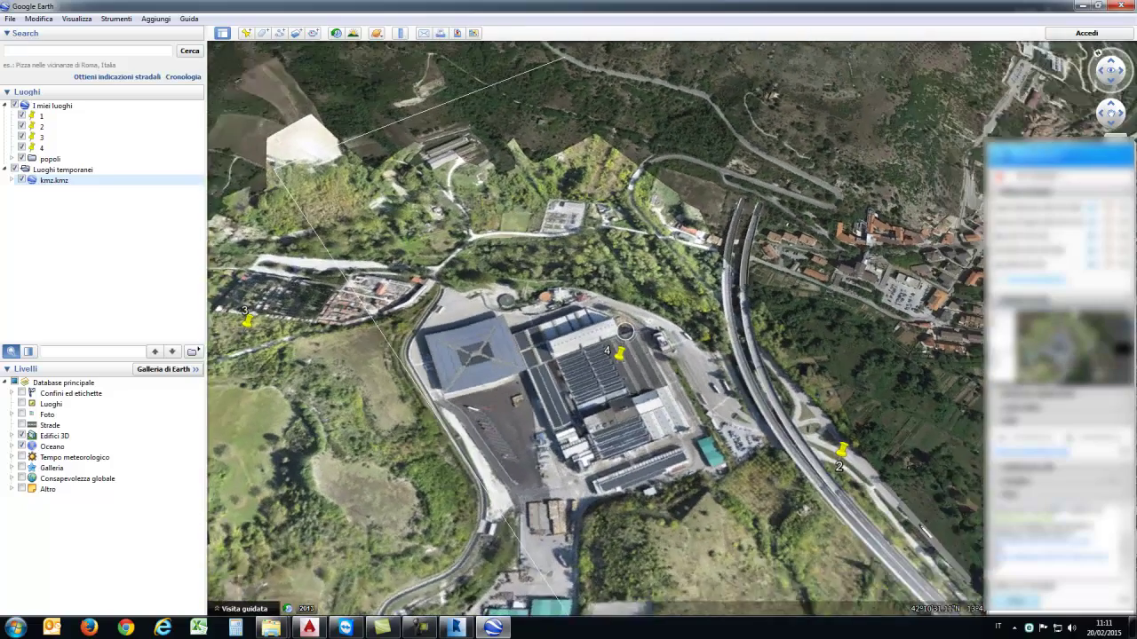
pyautogui.hotkey('shift', 'Up')
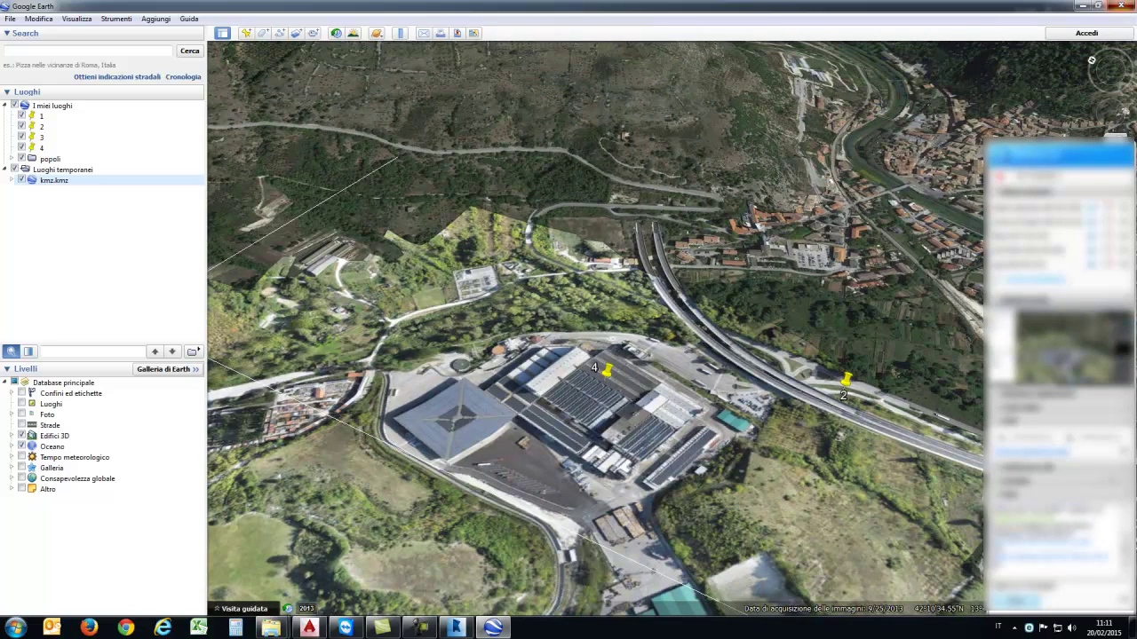
pyautogui.hotkey('alt', 'F4')
pyautogui.click(592, 330)
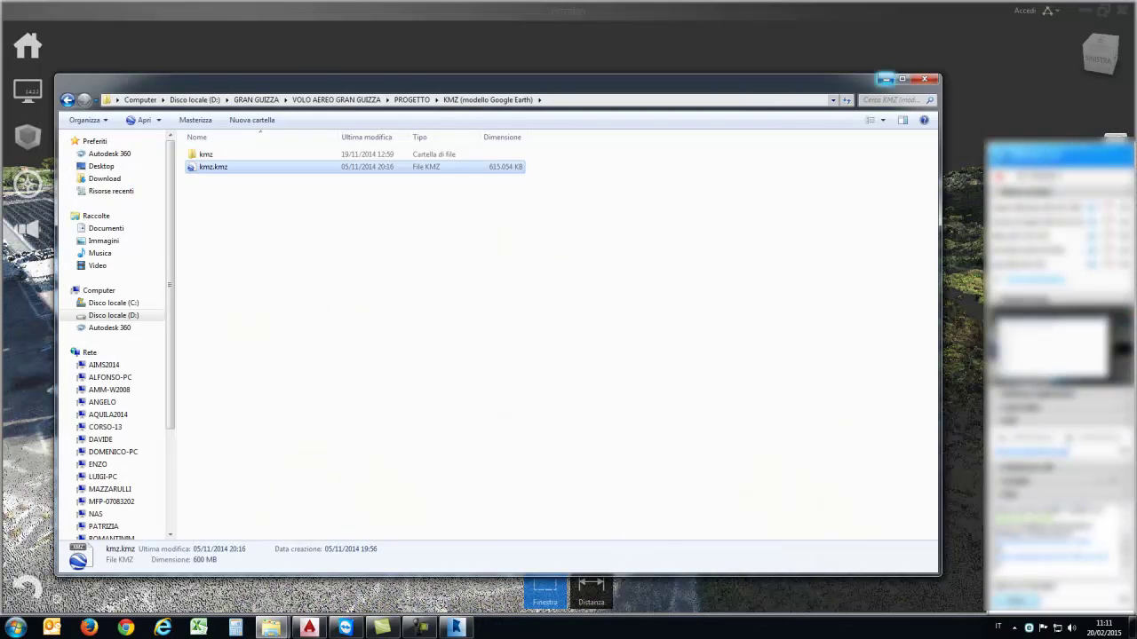
# Step: Start opening another project and discard the unsaved changes to the aerial scan
pyautogui.click(885, 79)
pyautogui.moveTo(28, 47)
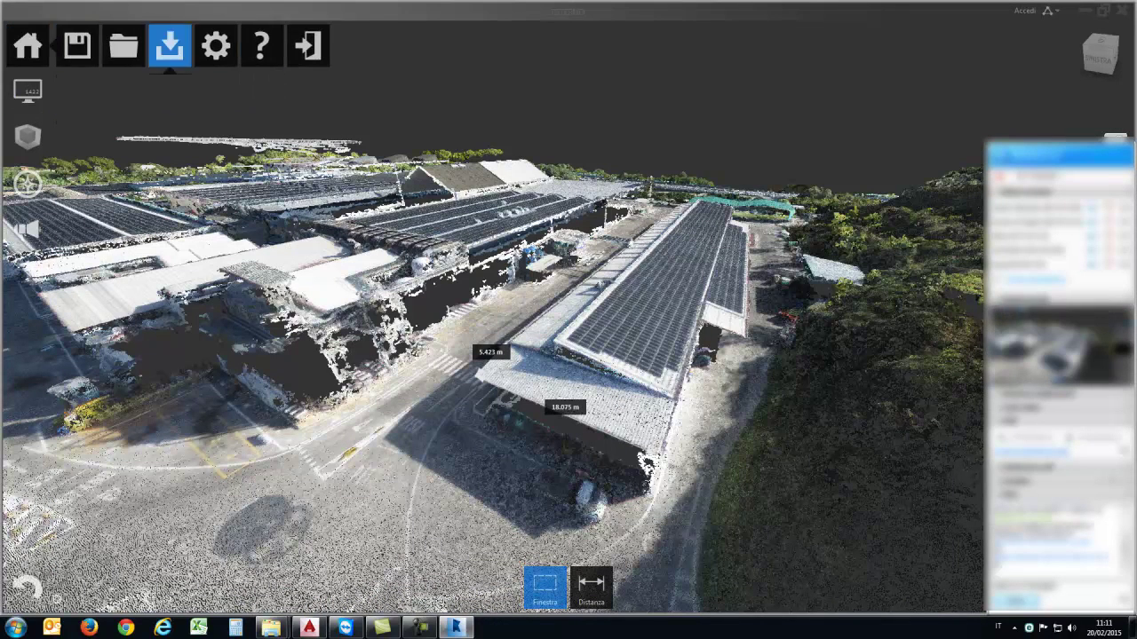
pyautogui.click(123, 45)
pyautogui.press('Return')
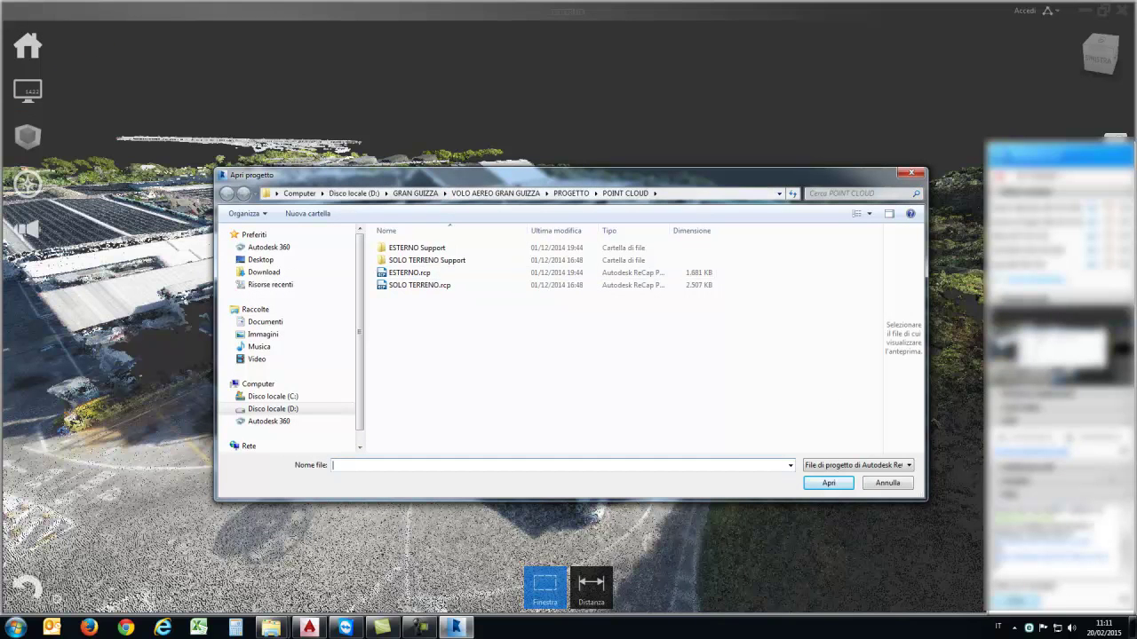
# Step: Browse to D:\MATERIALE PER DEMO\web-cast ASD - Mulino\nuvola and open WEB-CAST.rcp
pyautogui.click(273, 408)
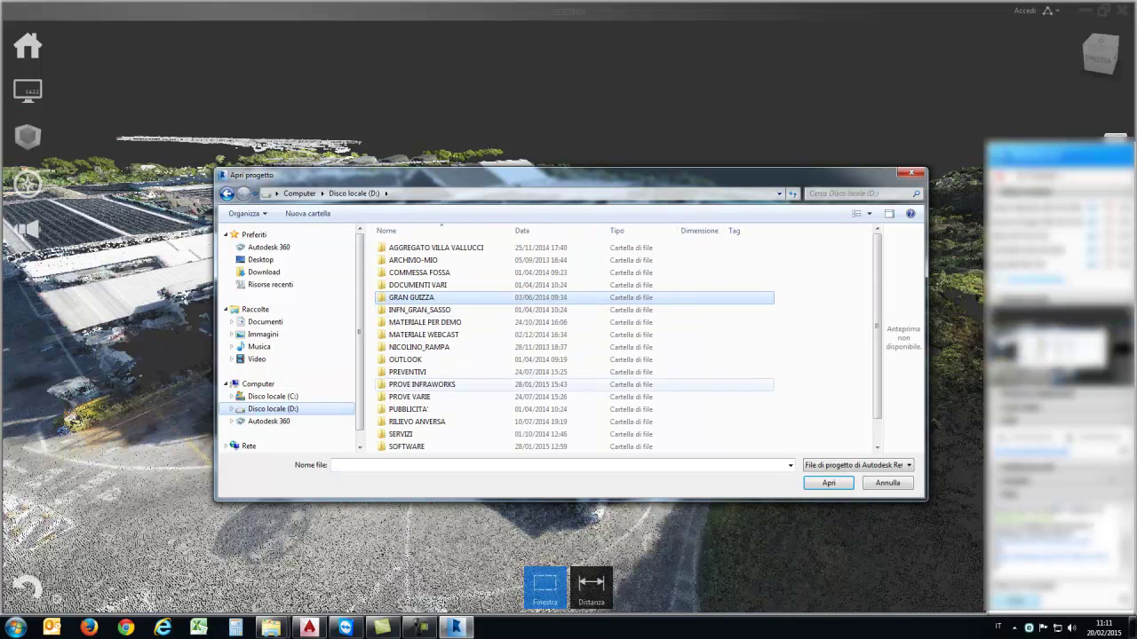
pyautogui.scroll(-1, 444, 417)
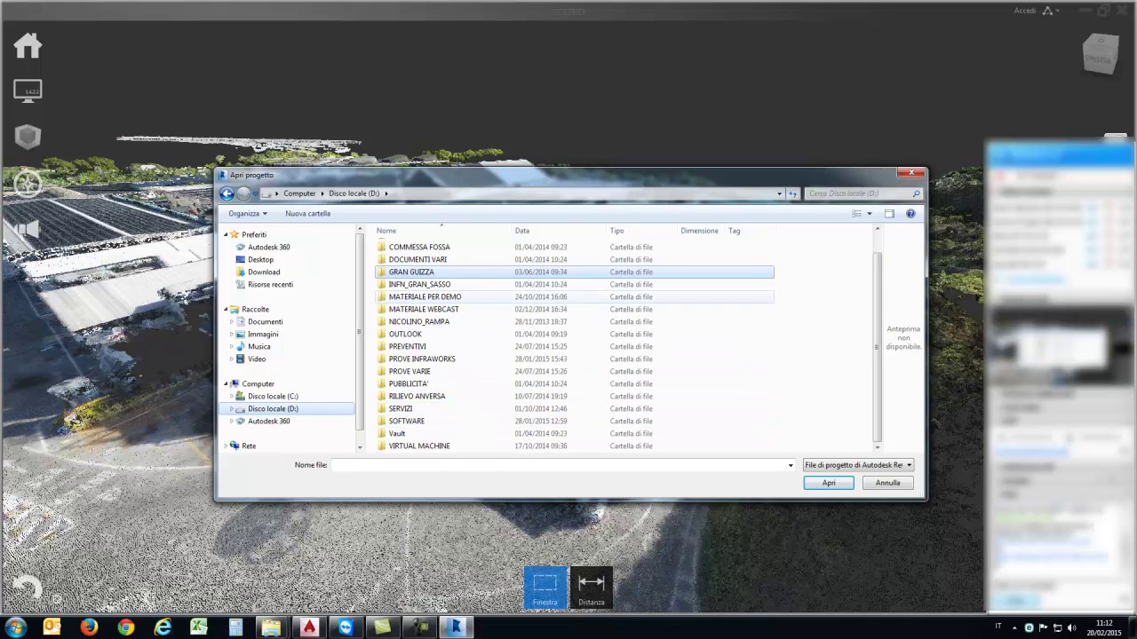
pyautogui.doubleClick(425, 297)
pyautogui.doubleClick(424, 322)
pyautogui.doubleClick(411, 260)
pyautogui.click(411, 298)
pyautogui.click(412, 285)
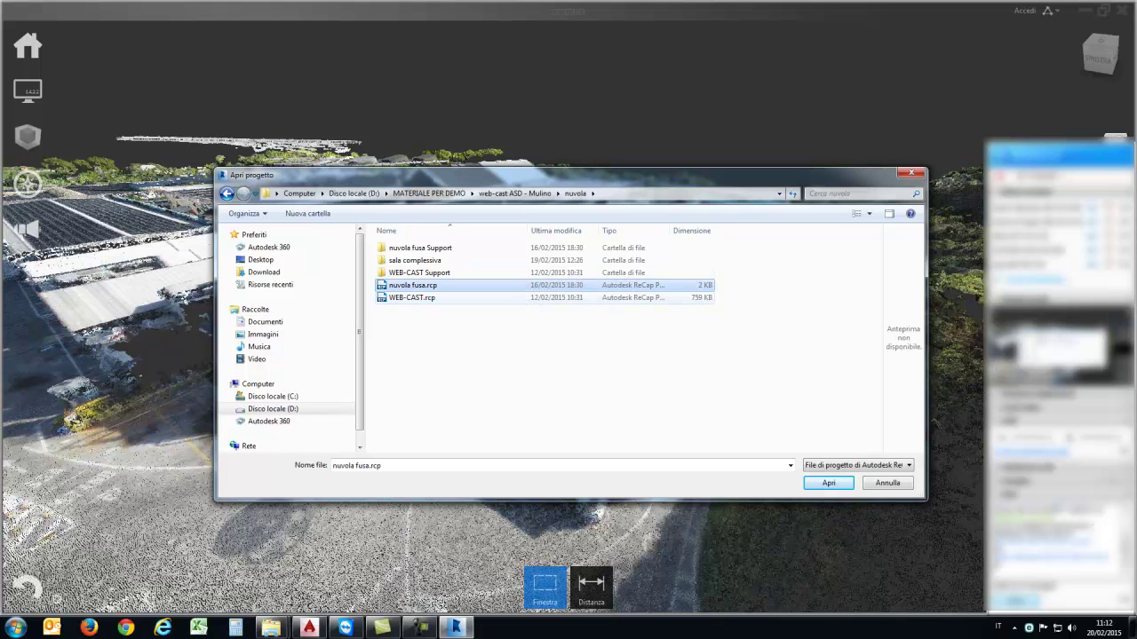
pyautogui.click(411, 298)
pyautogui.click(828, 482)
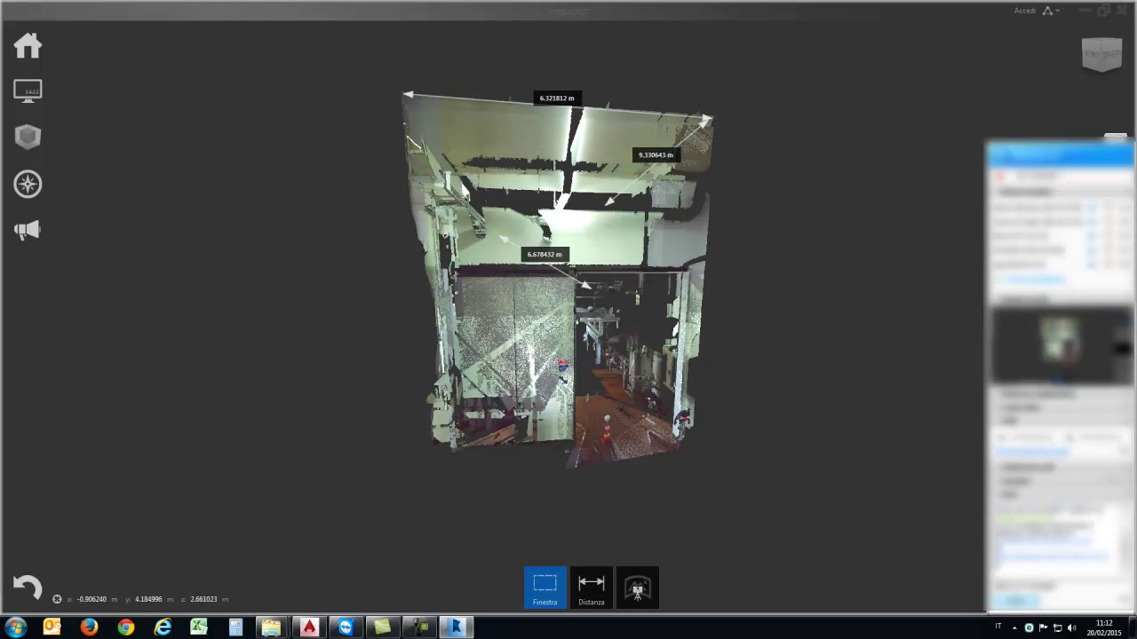
# Step: Orbit the WEB-CAST cloud to a frontal side view and switch to Vola (fly) navigation
pyautogui.scroll(2, 609, 400)
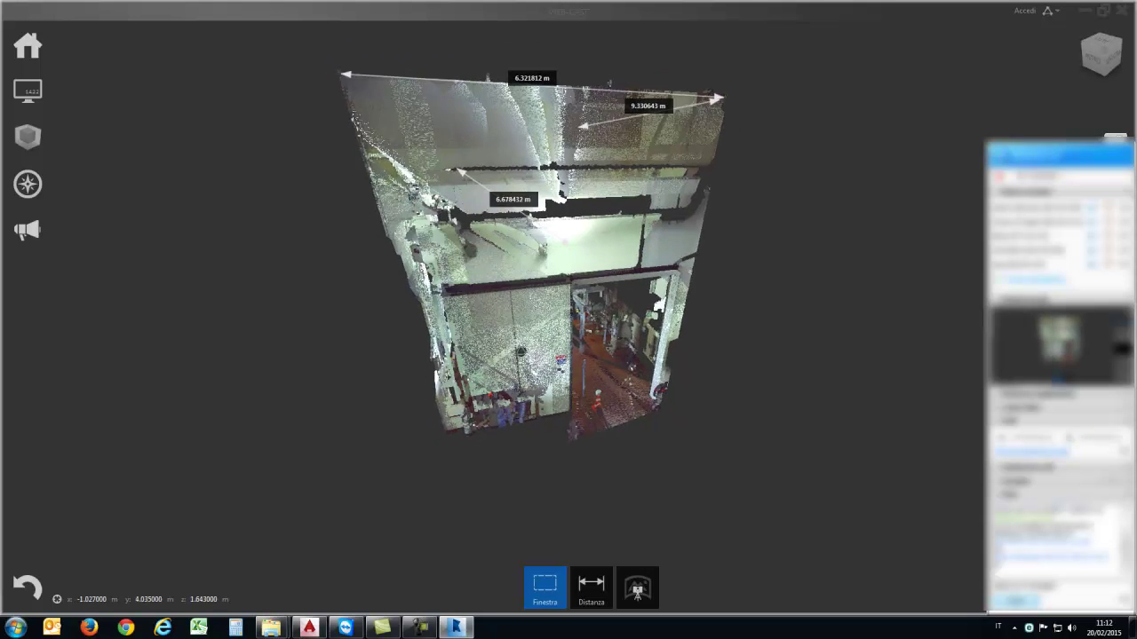
pyautogui.scroll(-3, 533, 302)
pyautogui.moveTo(533, 285); pyautogui.dragTo(542, 373)
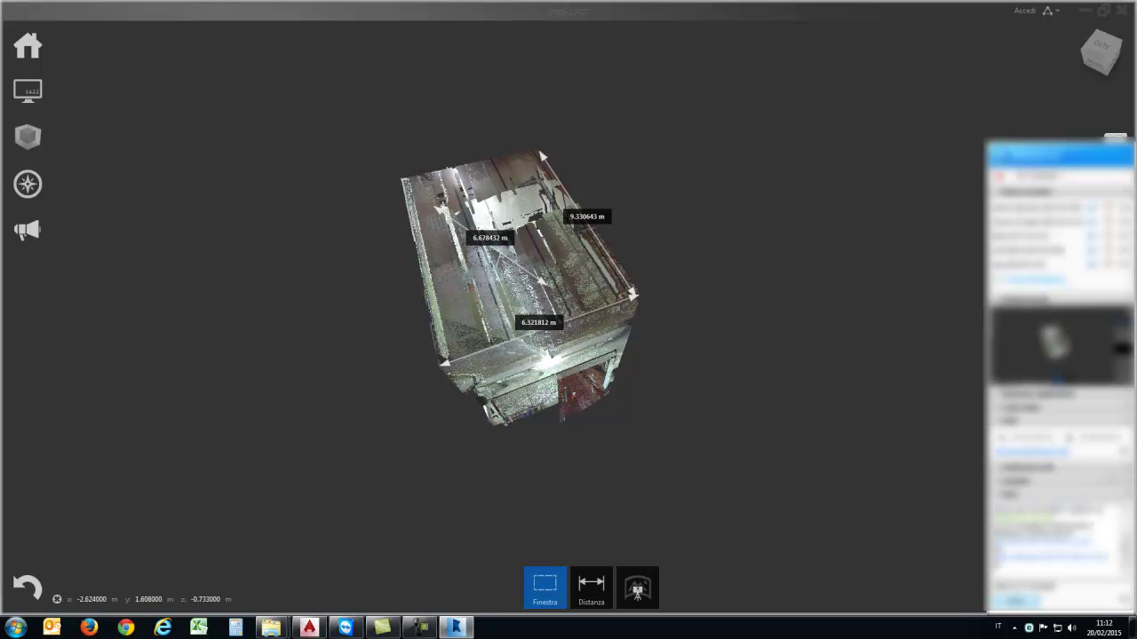
pyautogui.moveTo(532, 267); pyautogui.dragTo(532, 338)
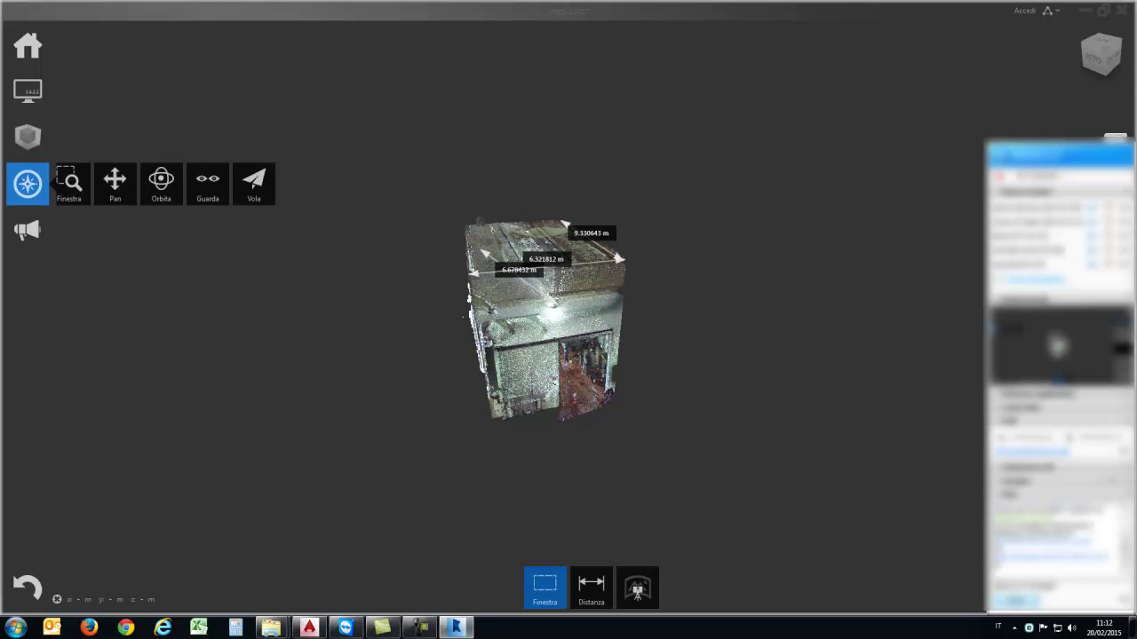
pyautogui.click(262, 182)
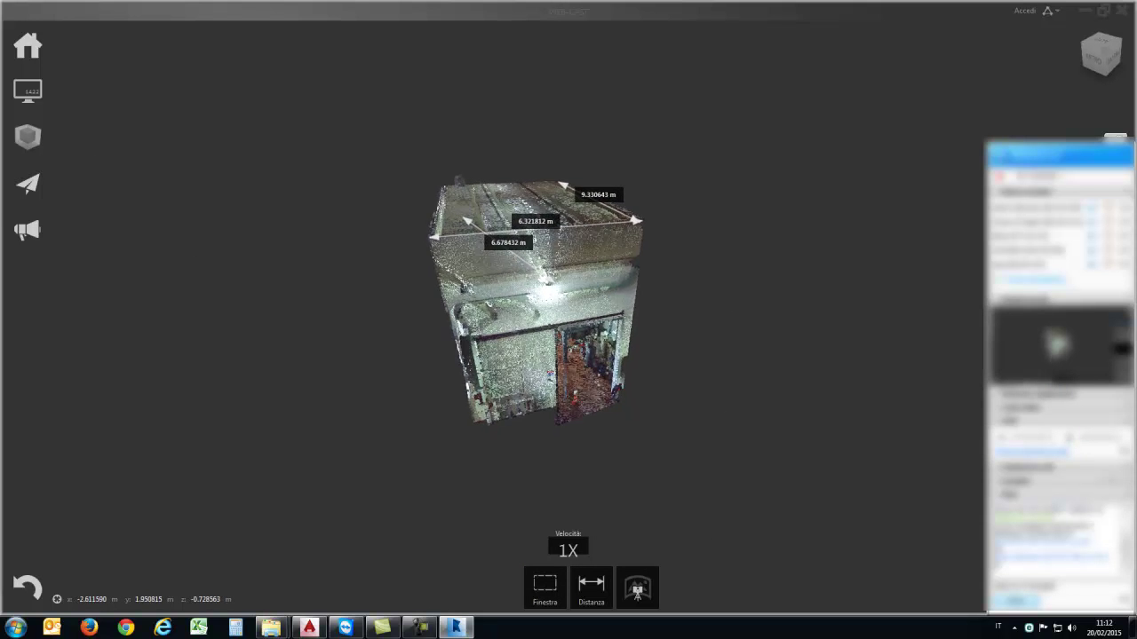
# Step: Fly forward into the scanned room, looking down and then up toward the ceiling
pyautogui.press('w')
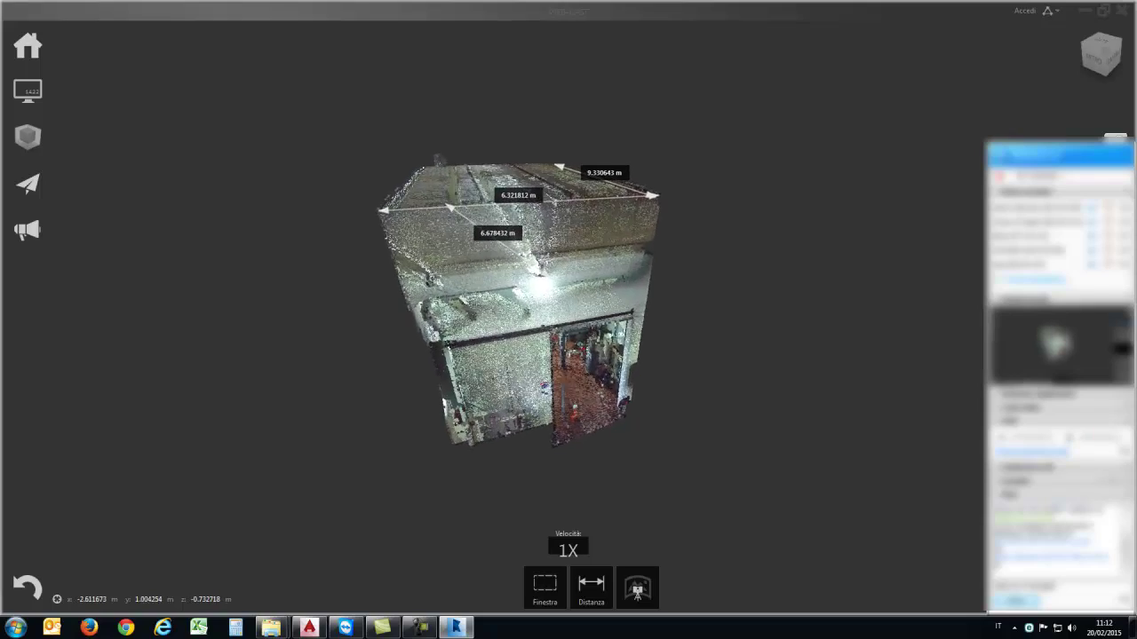
pyautogui.press('w')
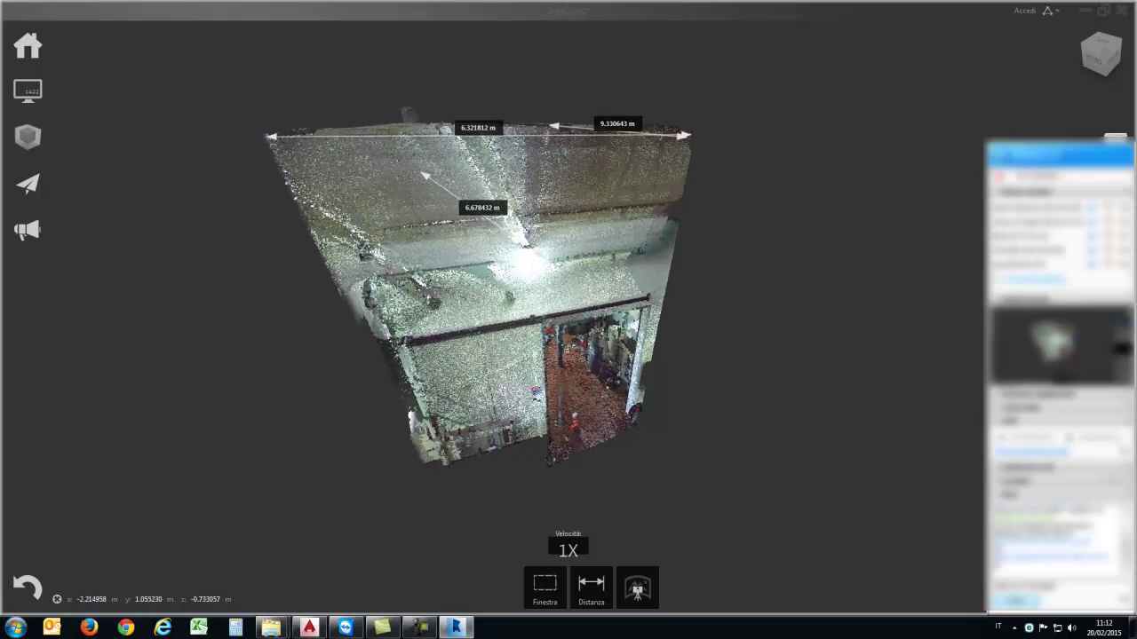
pyautogui.press('w')
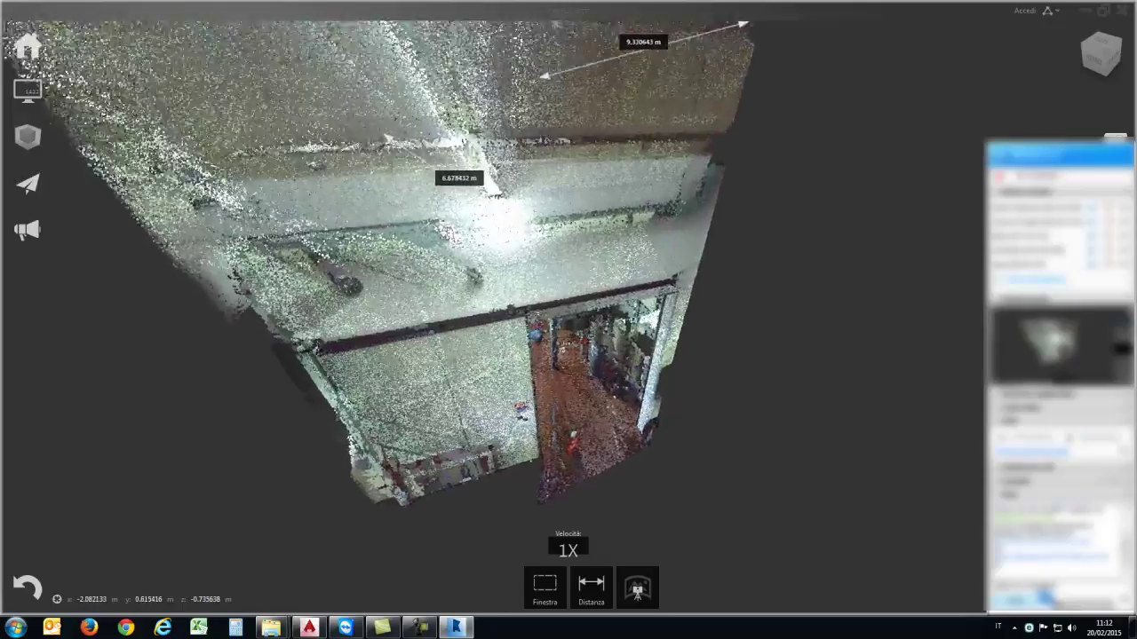
pyautogui.press('w')
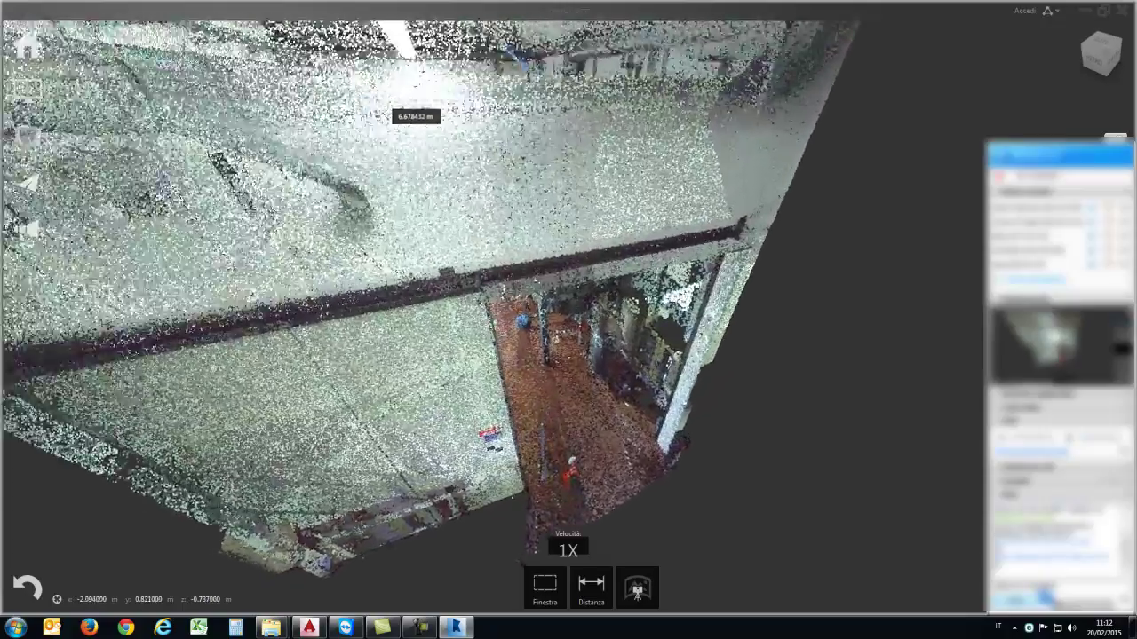
pyautogui.press('w')
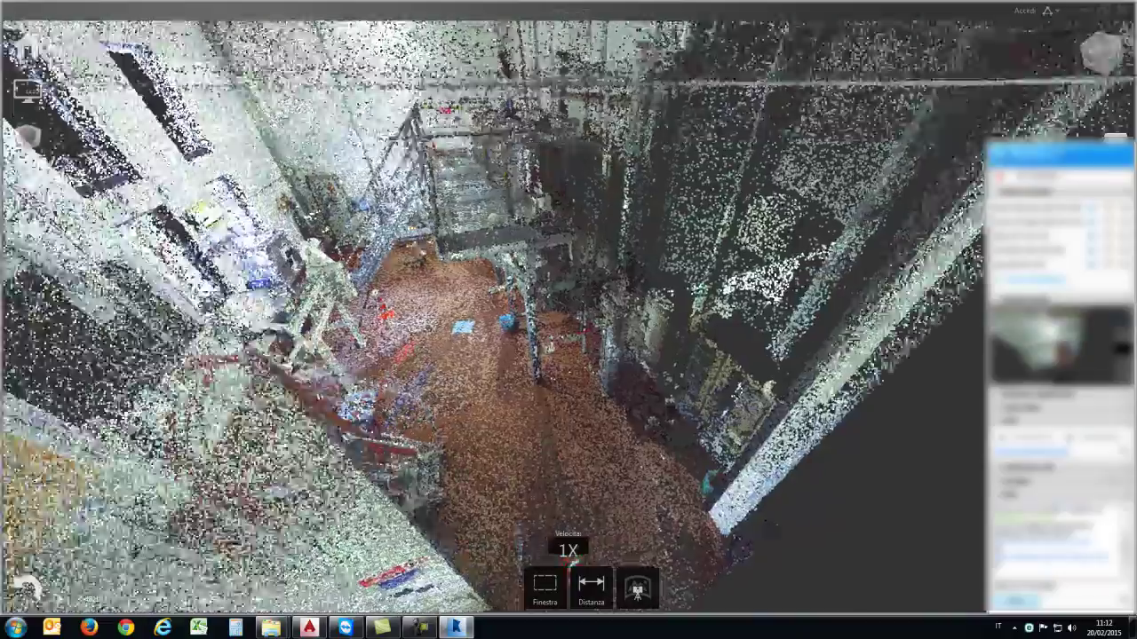
pyautogui.press('w')
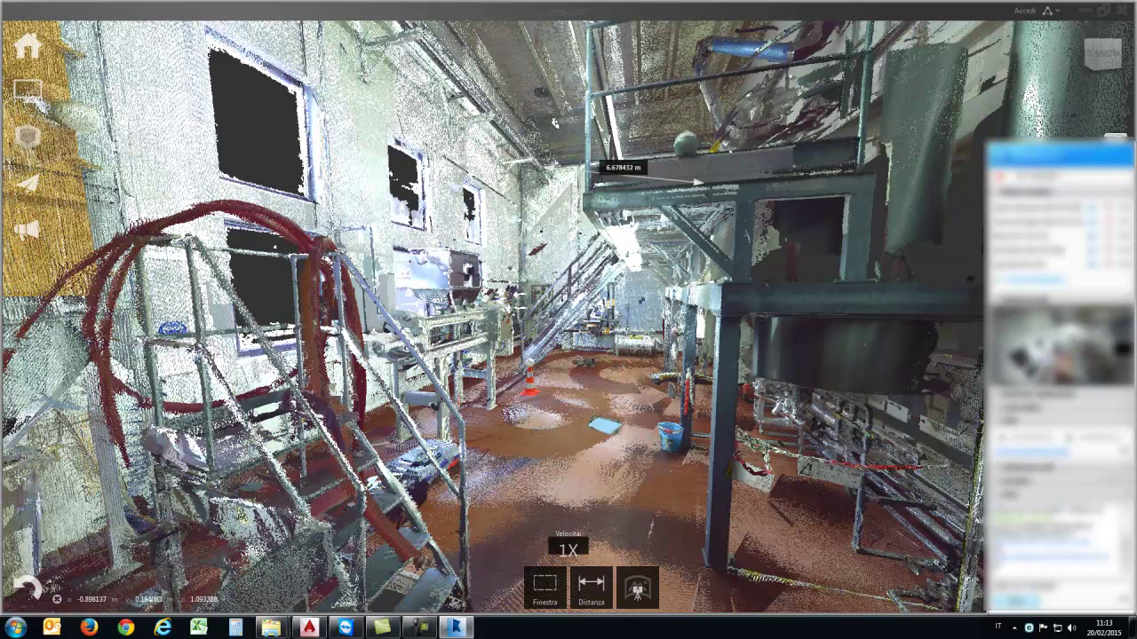
# Step: Try opening the scan-position RealView and dismiss the missing-file error
pyautogui.click(638, 588)
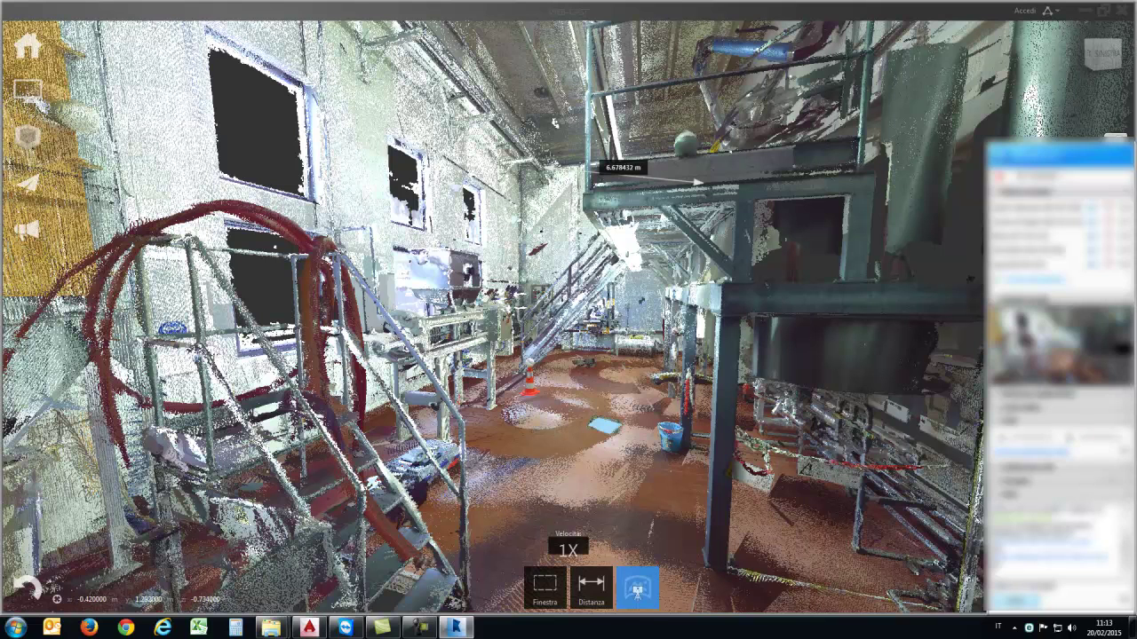
pyautogui.click(637, 588)
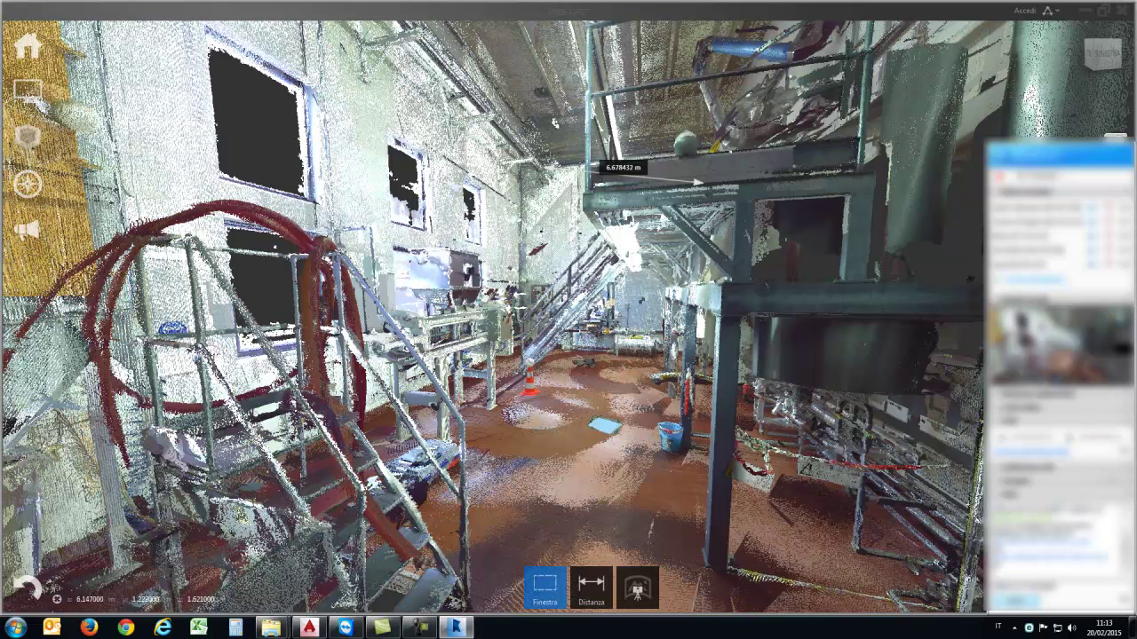
pyautogui.click(636, 588)
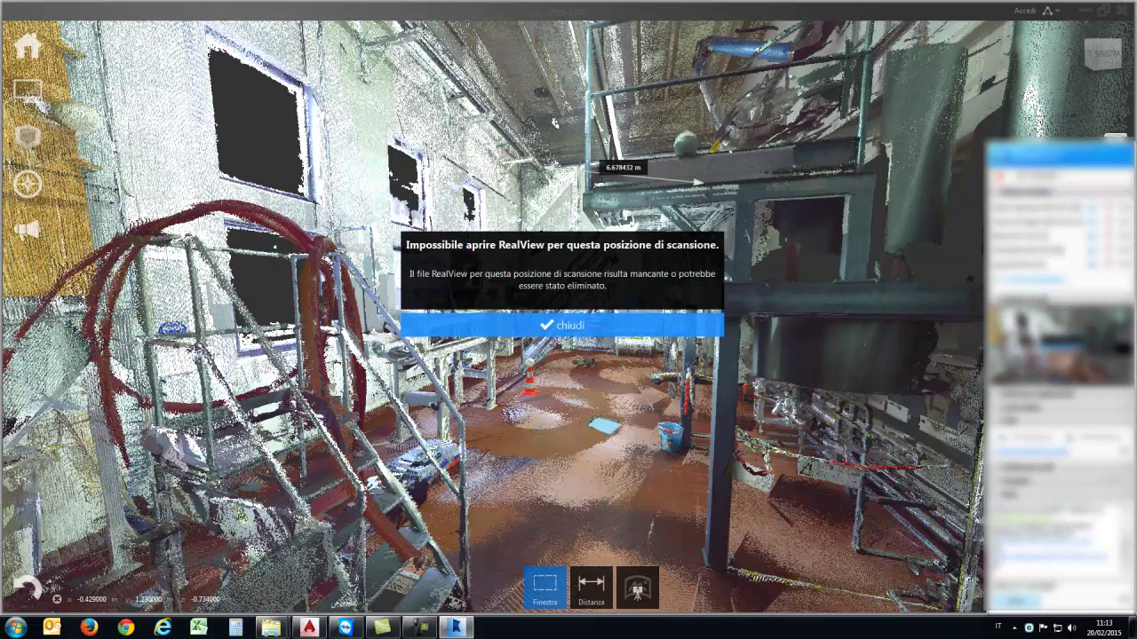
pyautogui.click(564, 325)
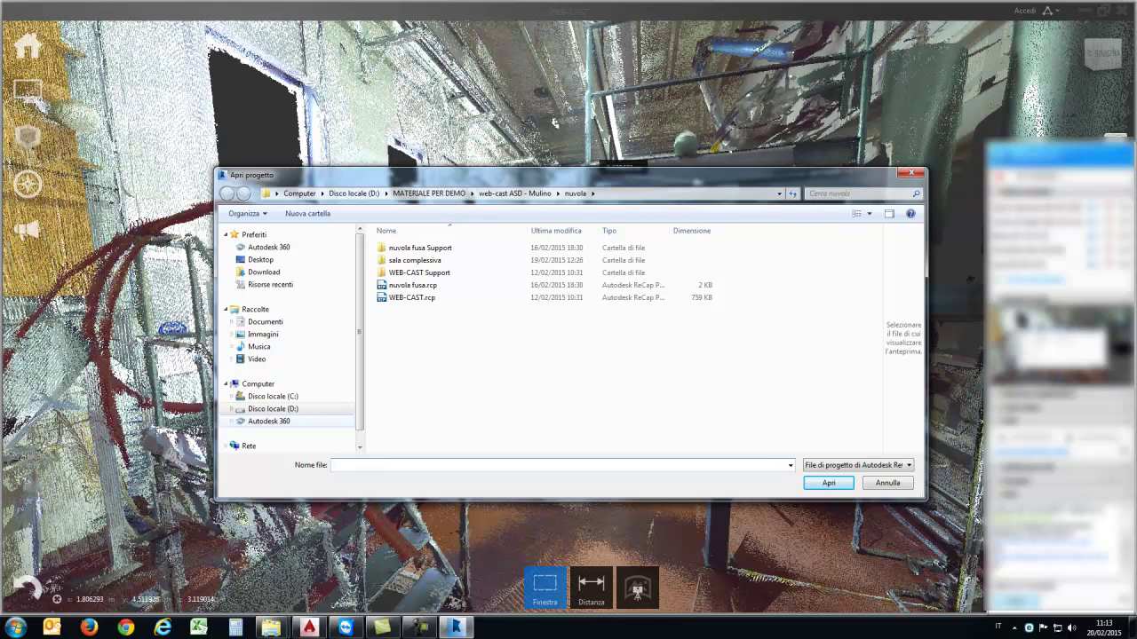
# Step: Browse to web-cast ASD - Mulino\nuvola complessiva\Impianto 2 and open Impianto 2 leggero.rcp
pyautogui.click(273, 408)
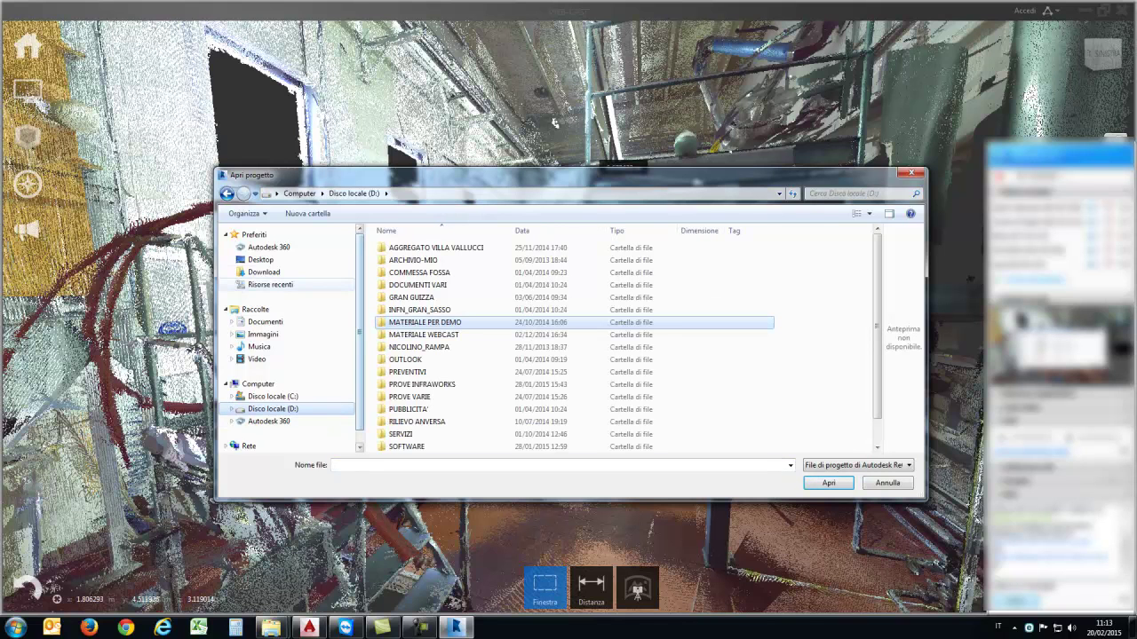
pyautogui.doubleClick(425, 322)
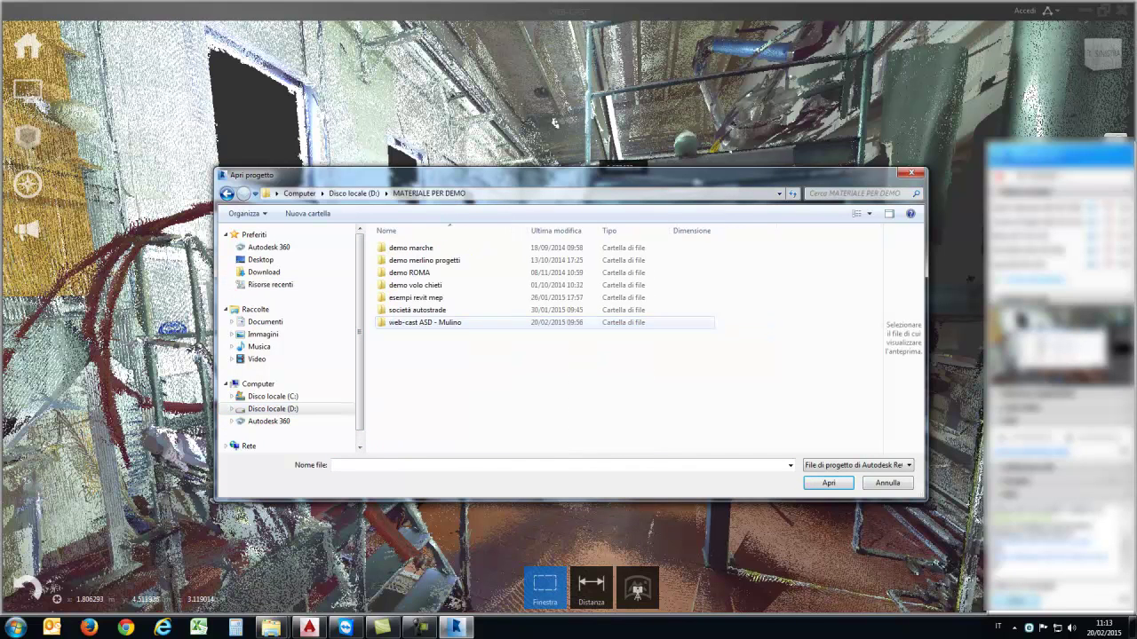
pyautogui.doubleClick(425, 322)
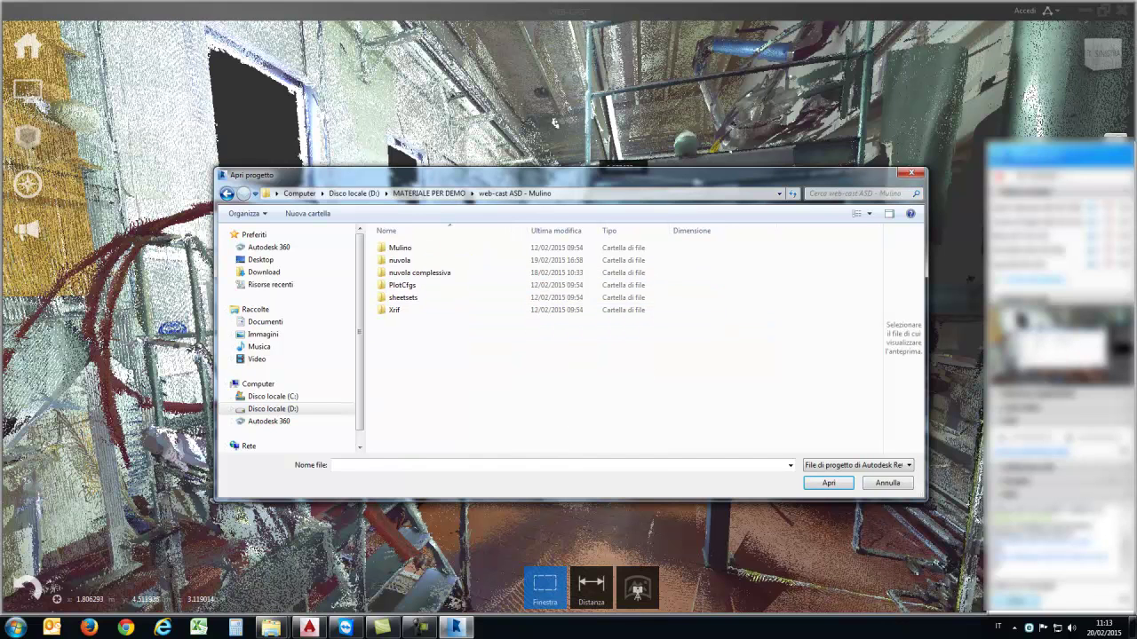
pyautogui.doubleClick(419, 273)
pyautogui.doubleClick(408, 247)
pyautogui.click(412, 297)
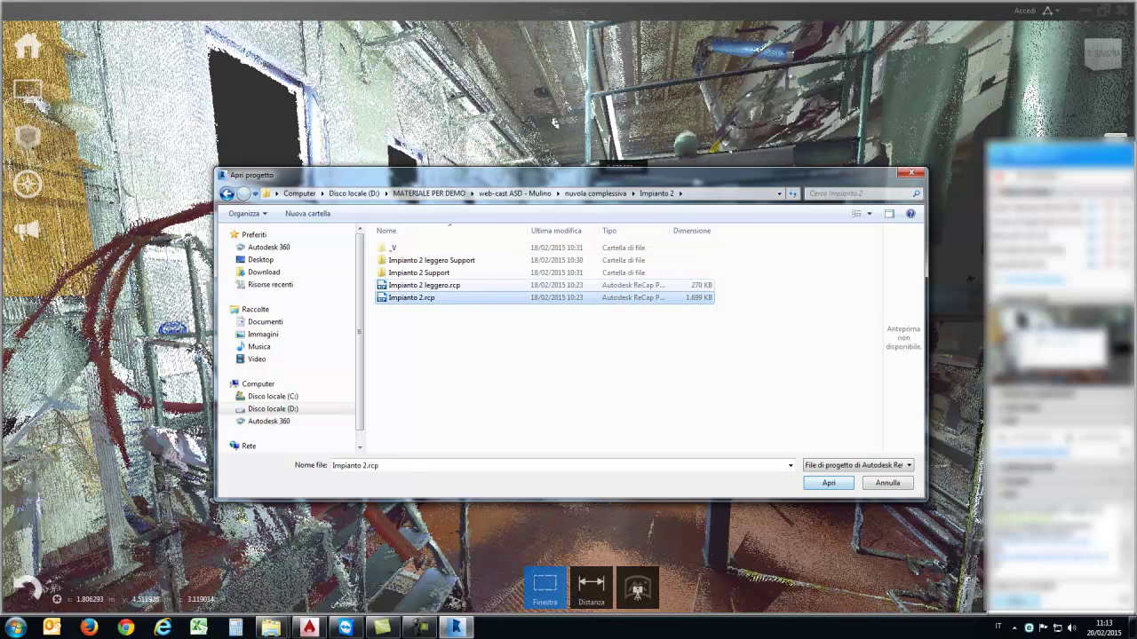
pyautogui.click(423, 285)
pyautogui.click(827, 483)
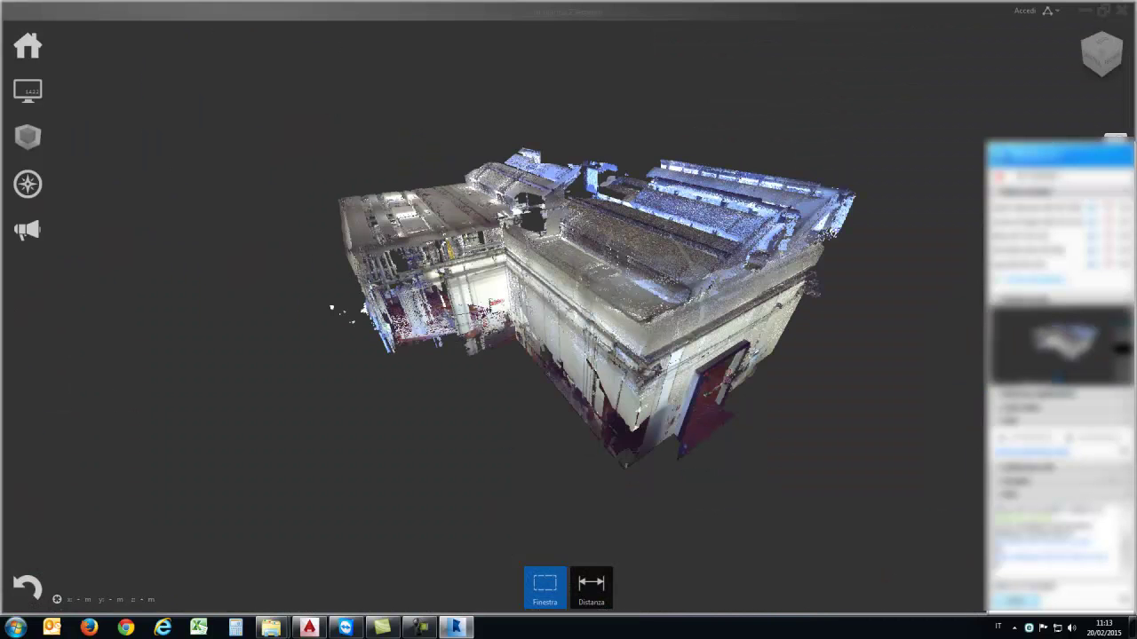
# Step: Orbit to a frontal view of the building, toggle the box display, and enable fly navigation
pyautogui.moveTo(622, 400); pyautogui.dragTo(533, 382)
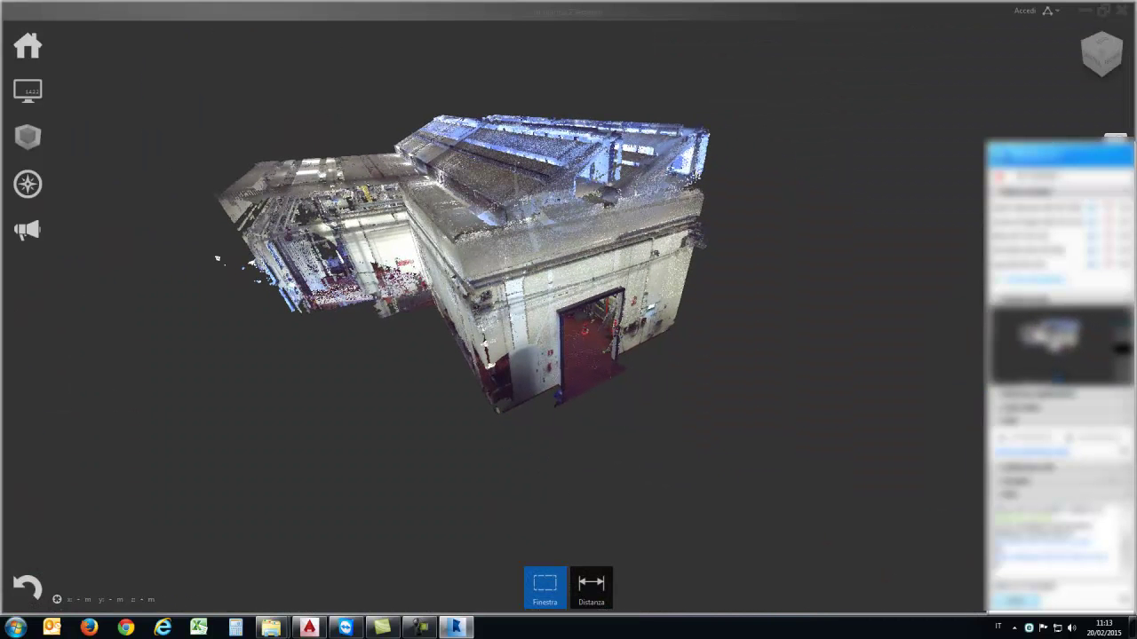
pyautogui.click(27, 92)
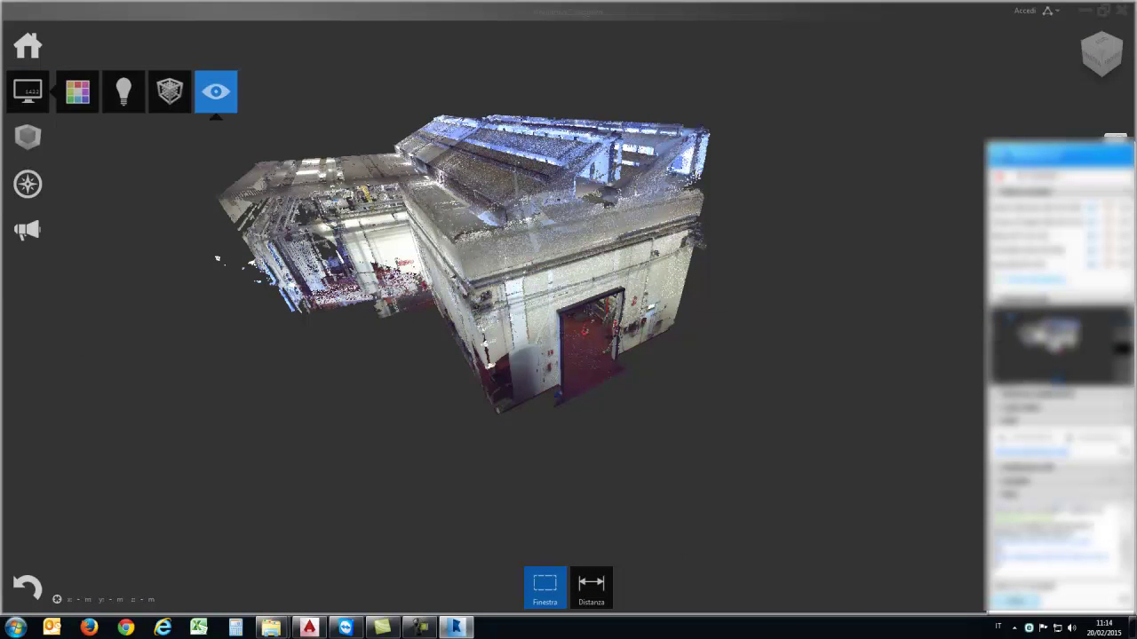
pyautogui.click(27, 137)
pyautogui.click(28, 137)
pyautogui.moveTo(542, 498); pyautogui.dragTo(570, 449)
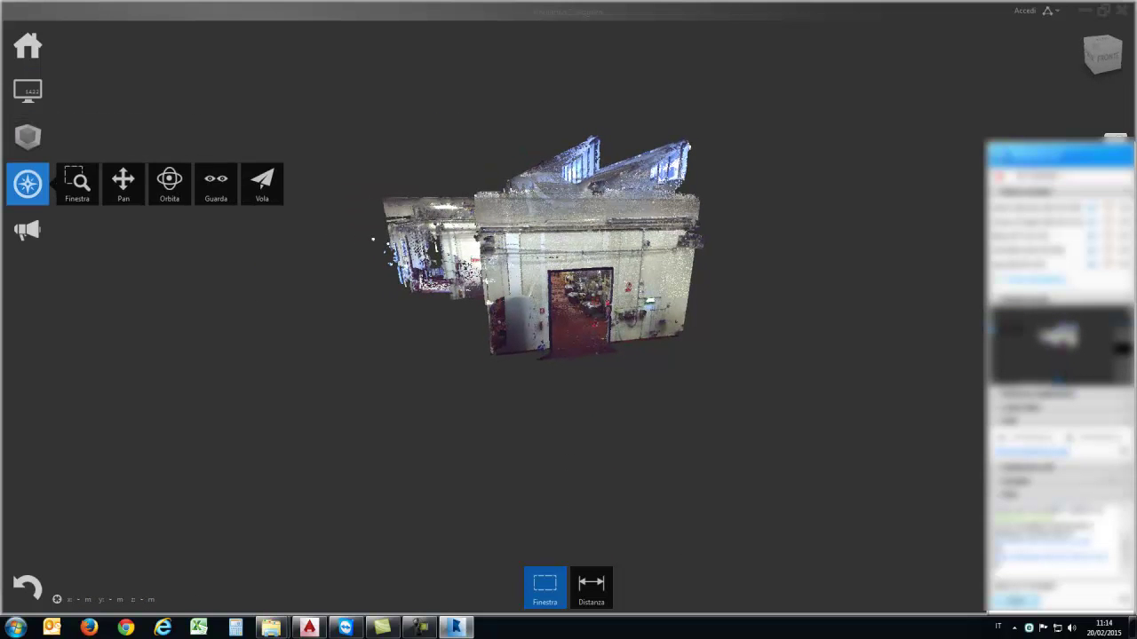
pyautogui.click(264, 183)
# Step: Fly through the building's doorway and across the room toward the tanks and ladder
pyautogui.press('w')
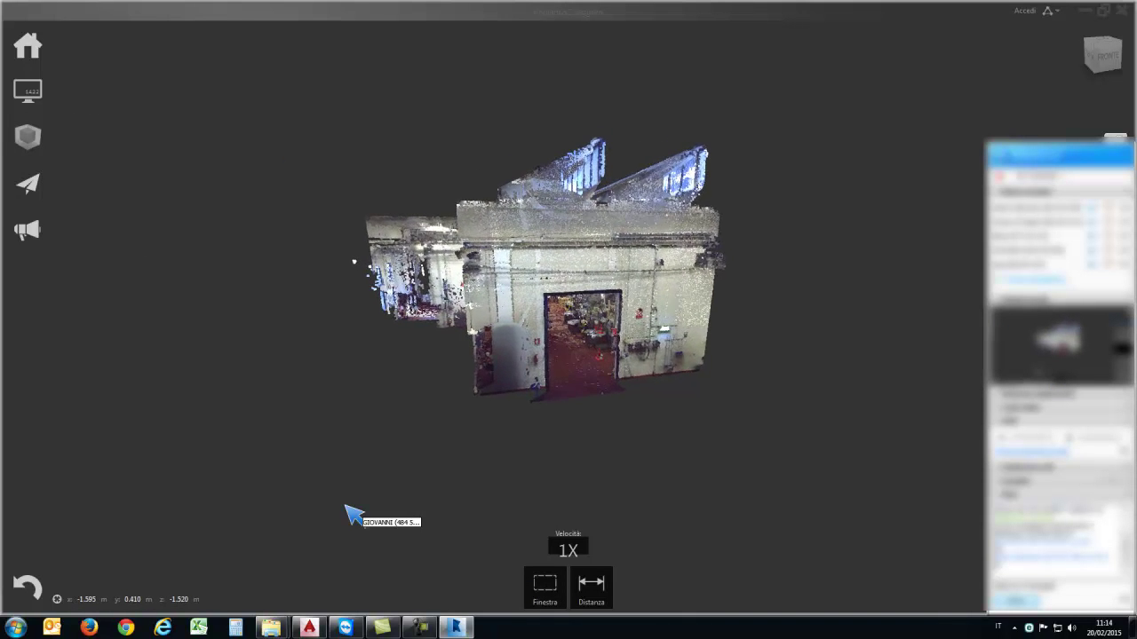
pyautogui.press('w')
pyautogui.press('w')
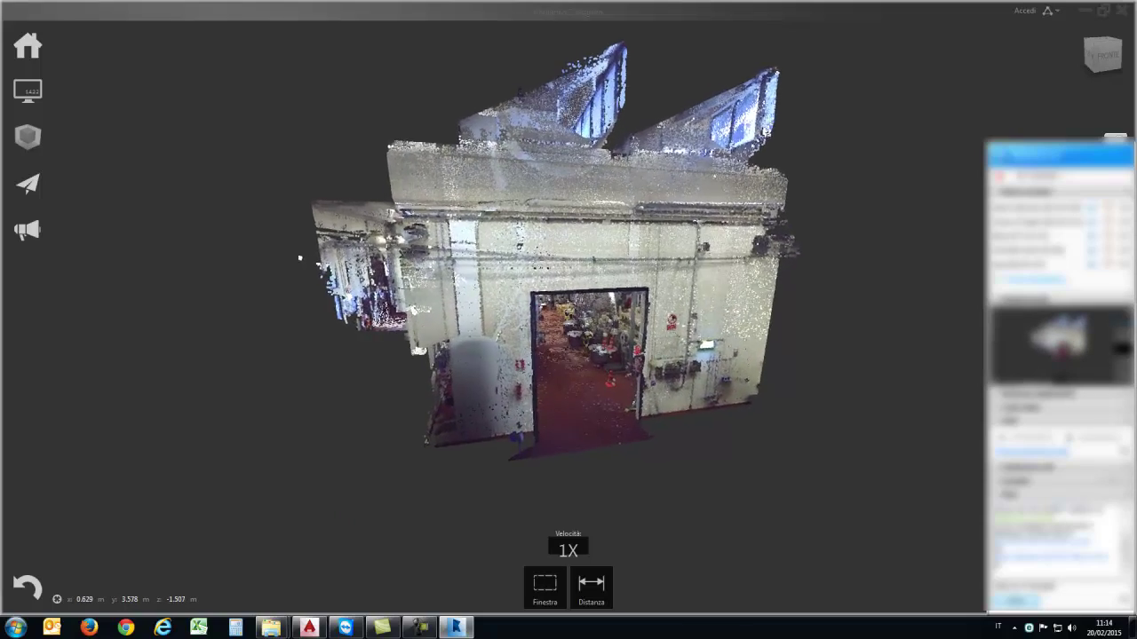
pyautogui.press('w')
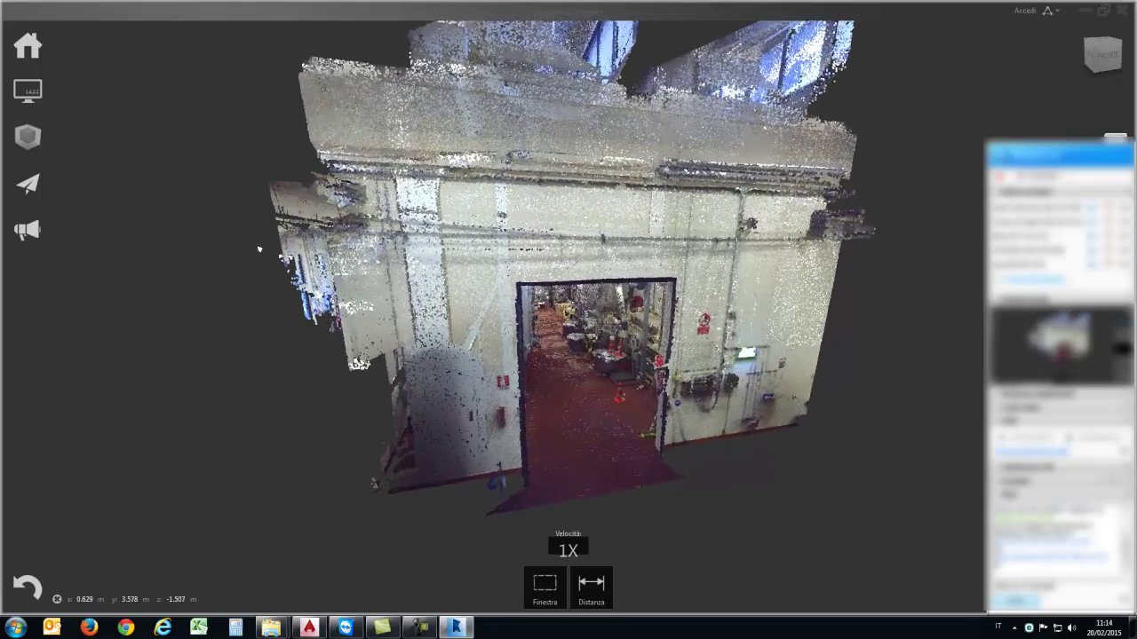
pyautogui.press('w')
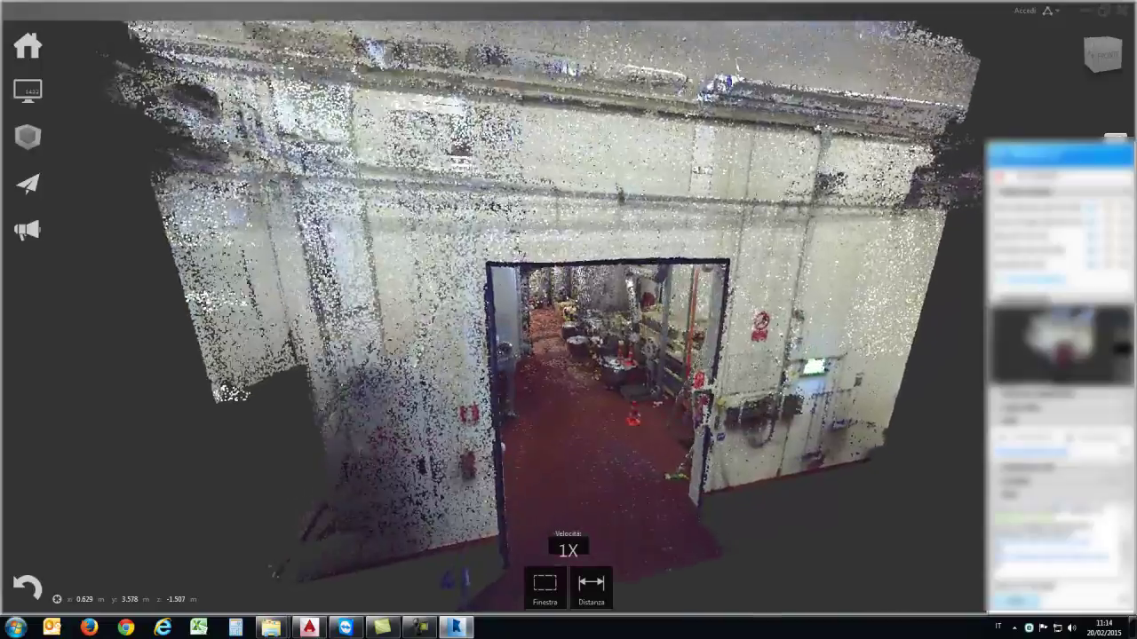
pyautogui.press('w')
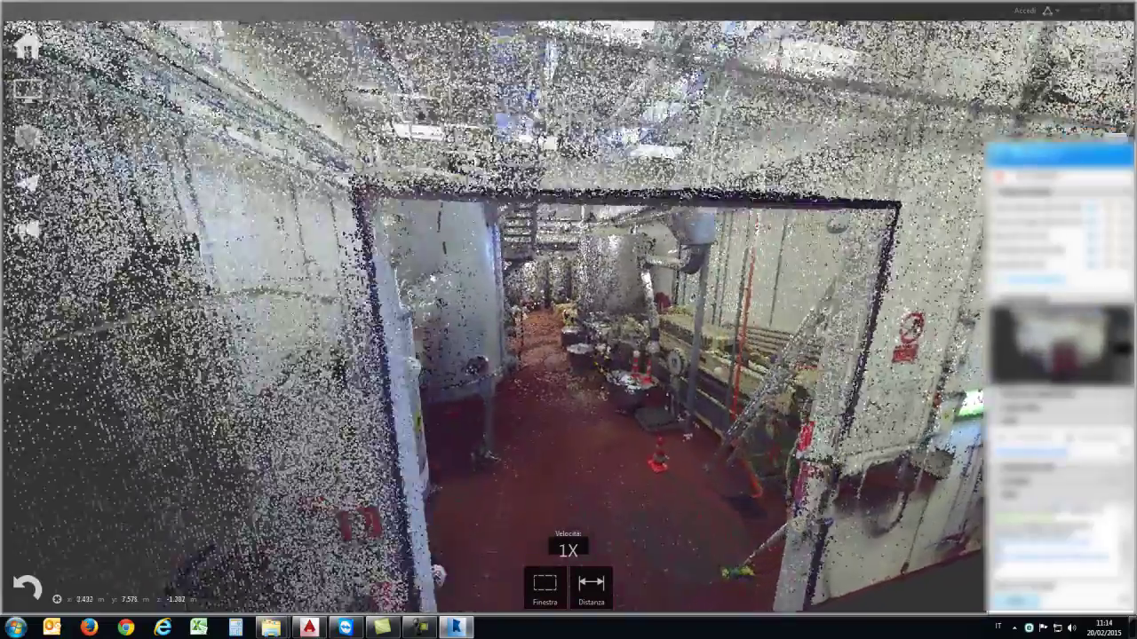
pyautogui.press('w')
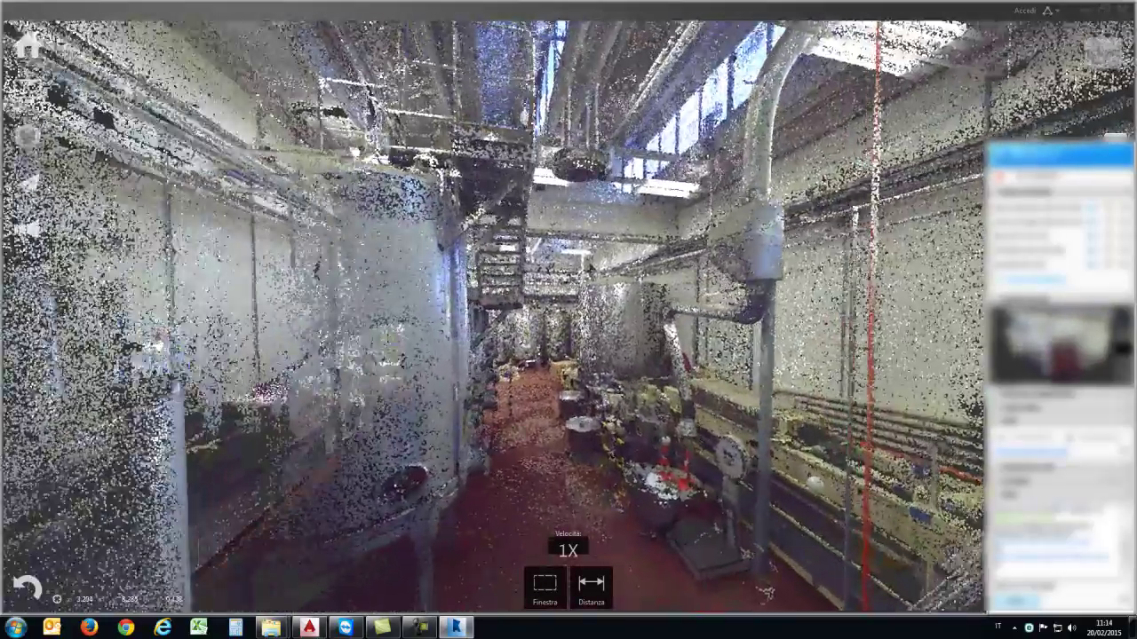
pyautogui.press('w')
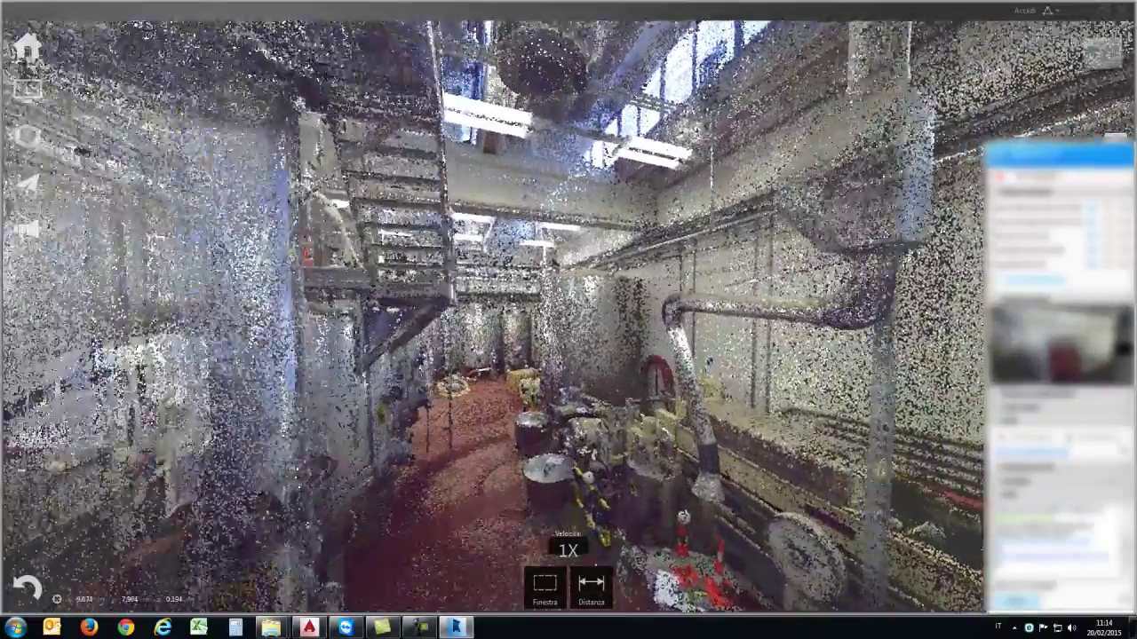
pyautogui.press('w')
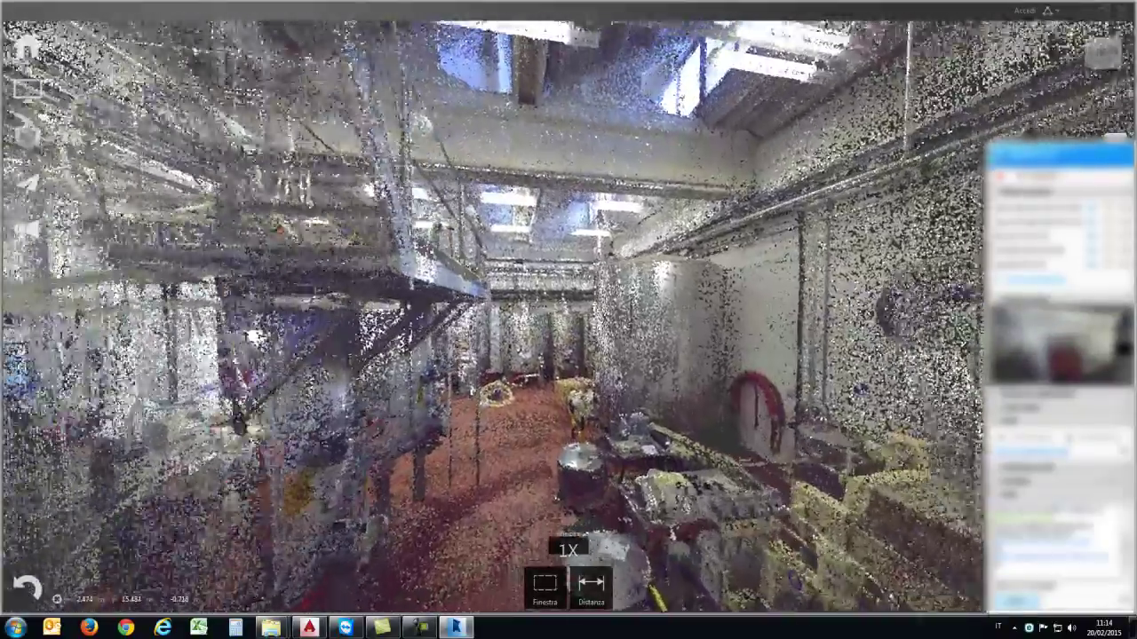
pyautogui.press('w')
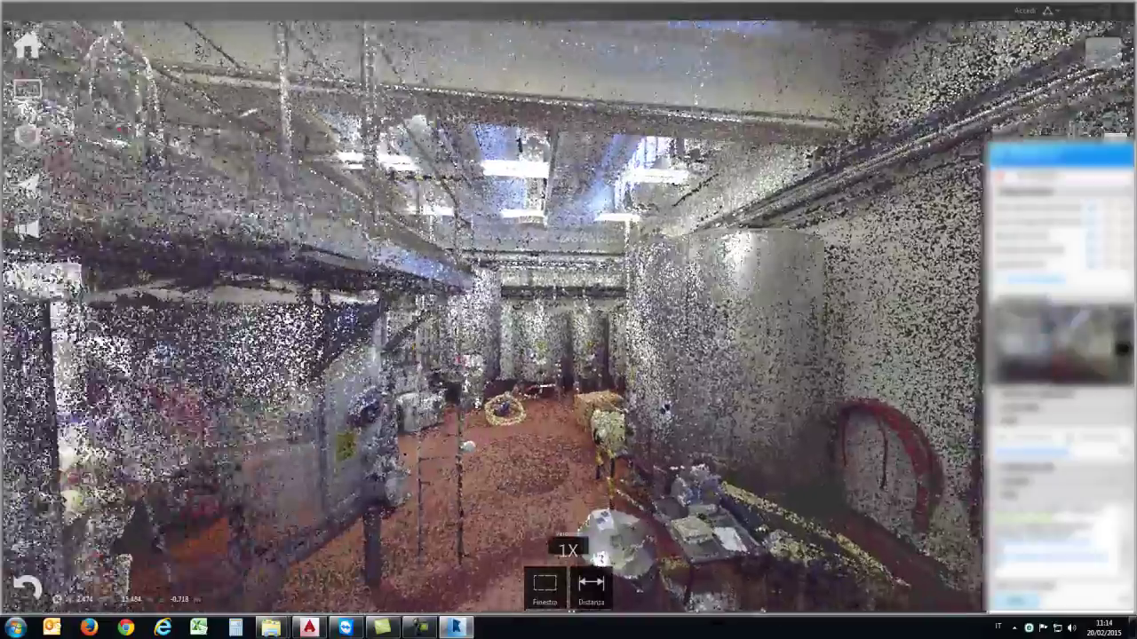
pyautogui.press('w')
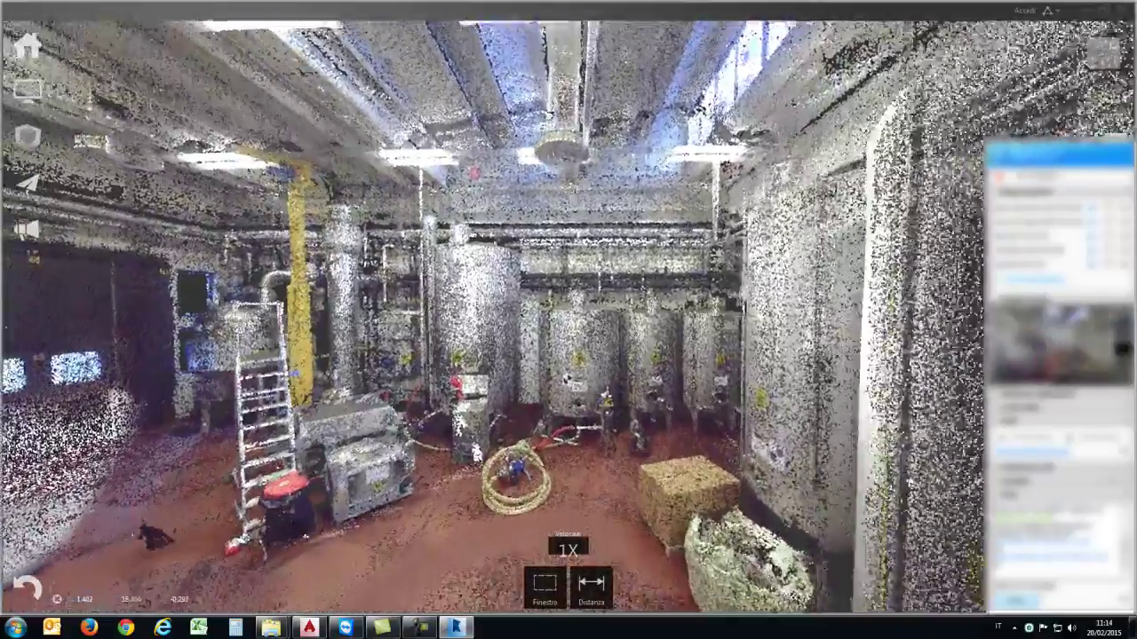
# Step: Turn left past the large tank, advance along the corridor, then go to the desktop
pyautogui.press('Left')
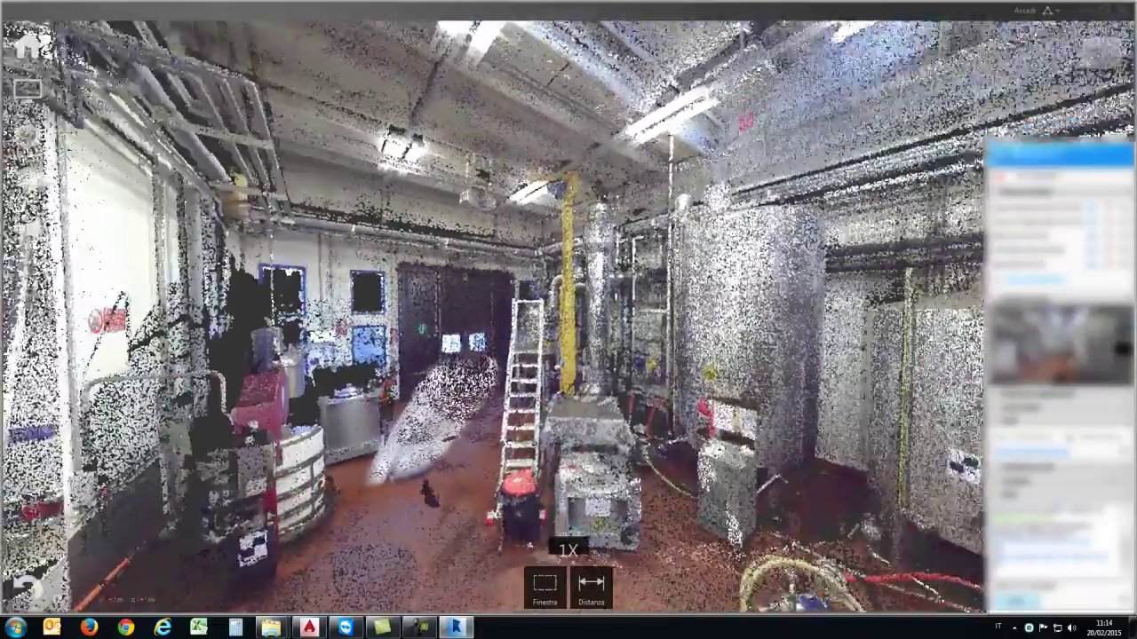
pyautogui.press('Left')
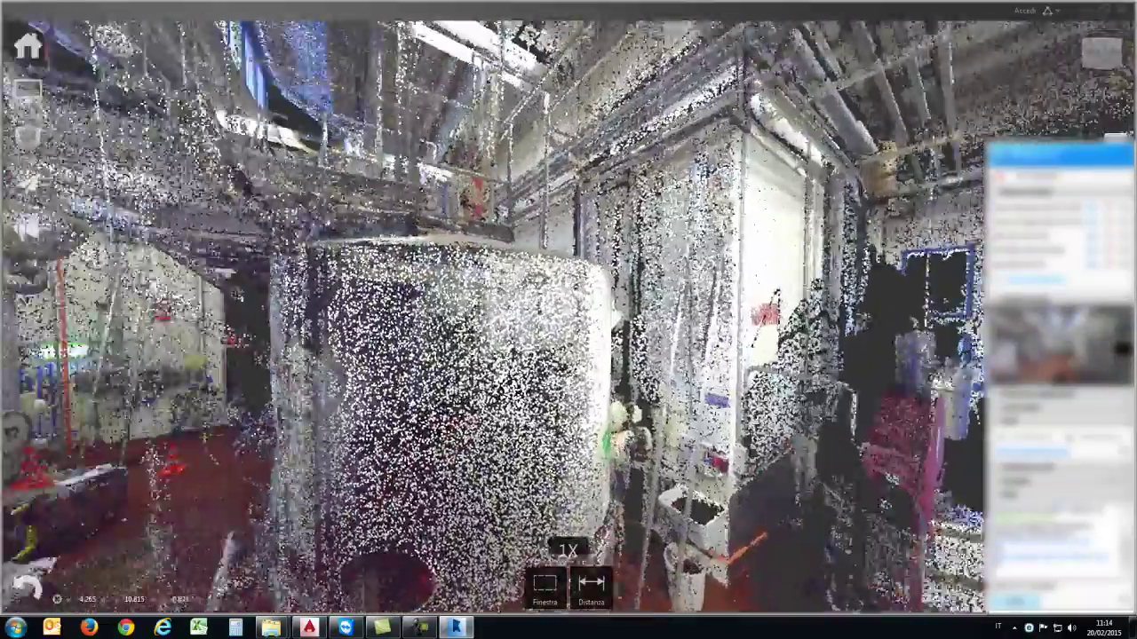
pyautogui.press('Left')
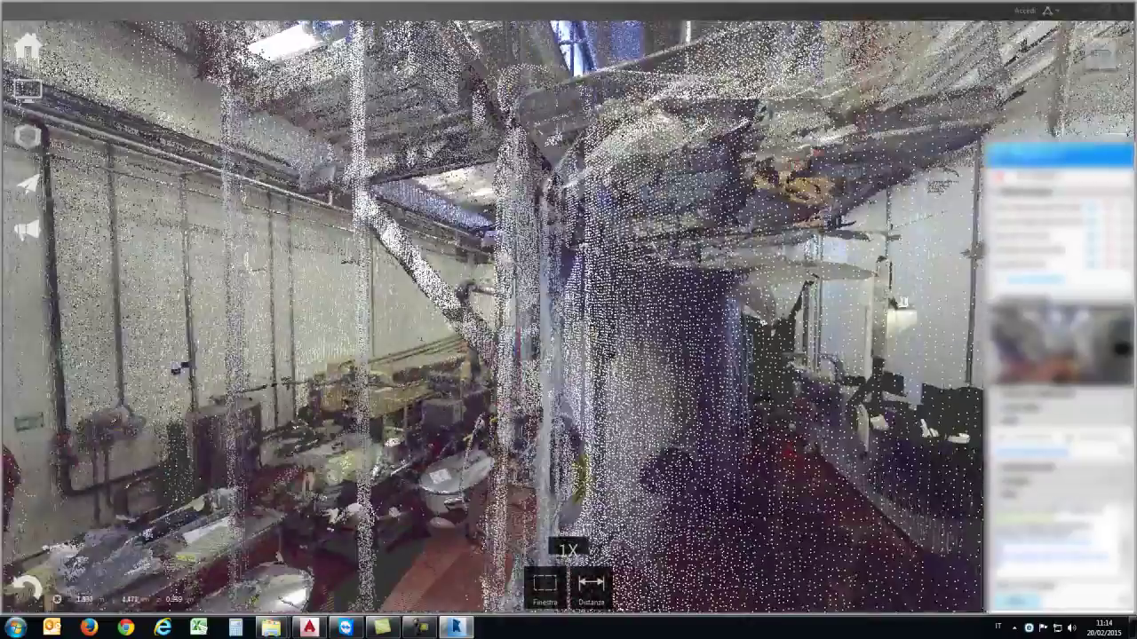
pyautogui.press('Left')
pyautogui.press('Left')
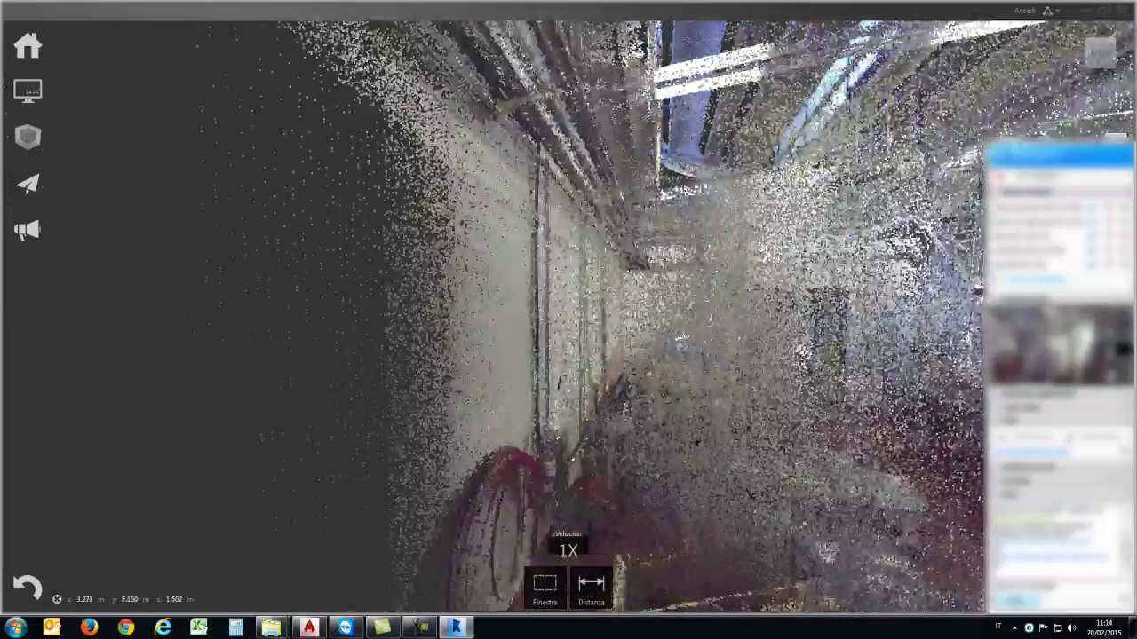
pyautogui.press('Up')
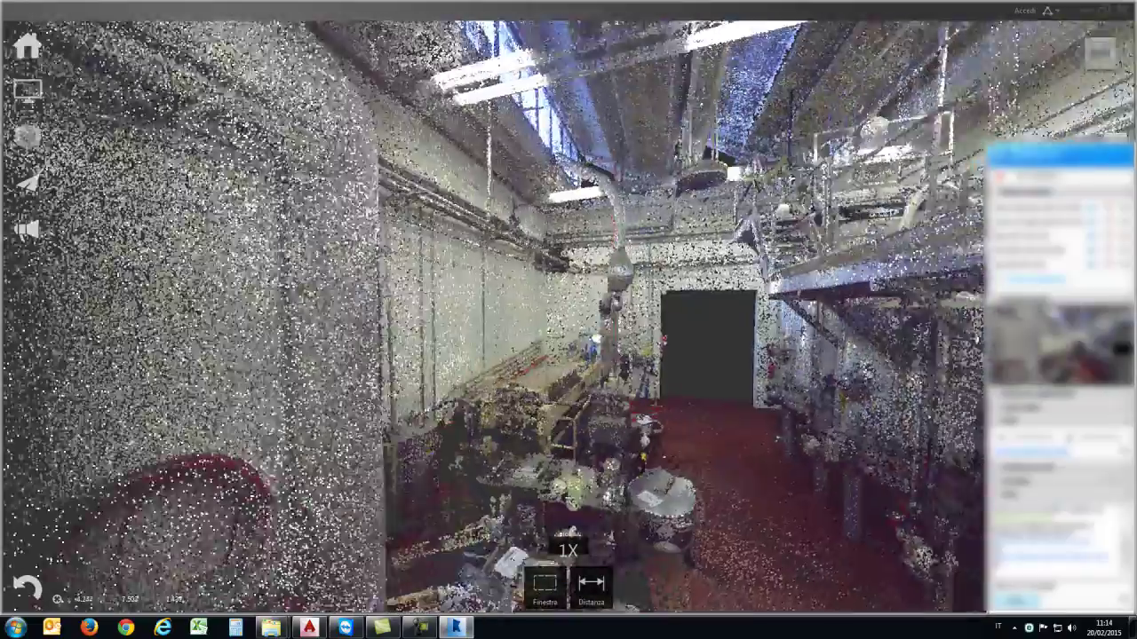
pyautogui.press('Up')
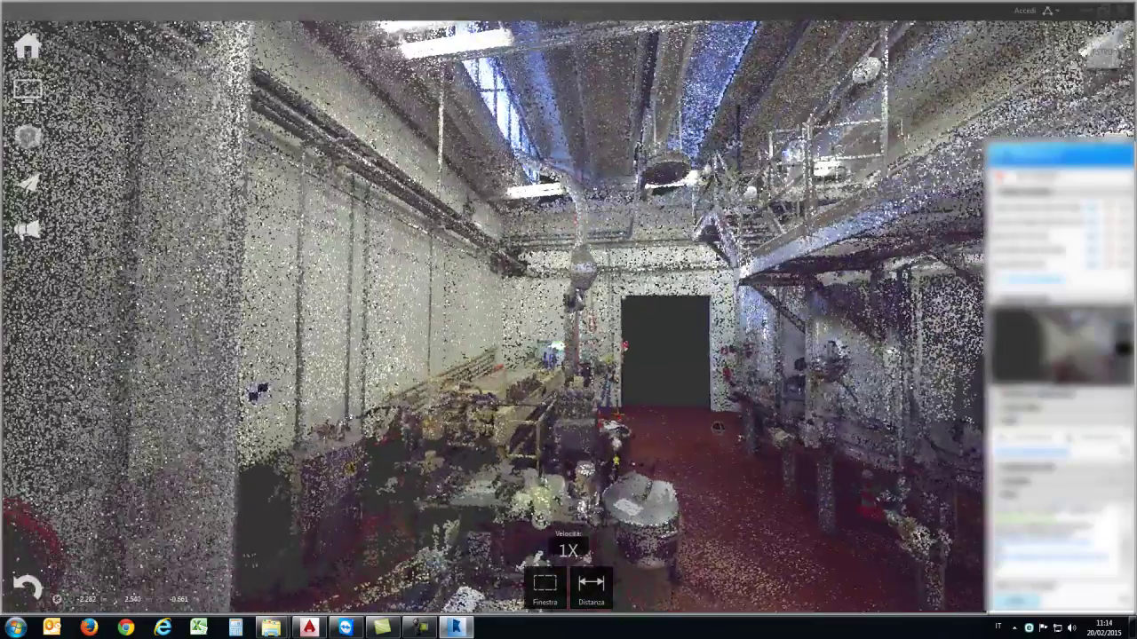
pyautogui.press('Up')
pyautogui.press('Up')
pyautogui.press('Up')
pyautogui.press('Up')
pyautogui.press('Up')
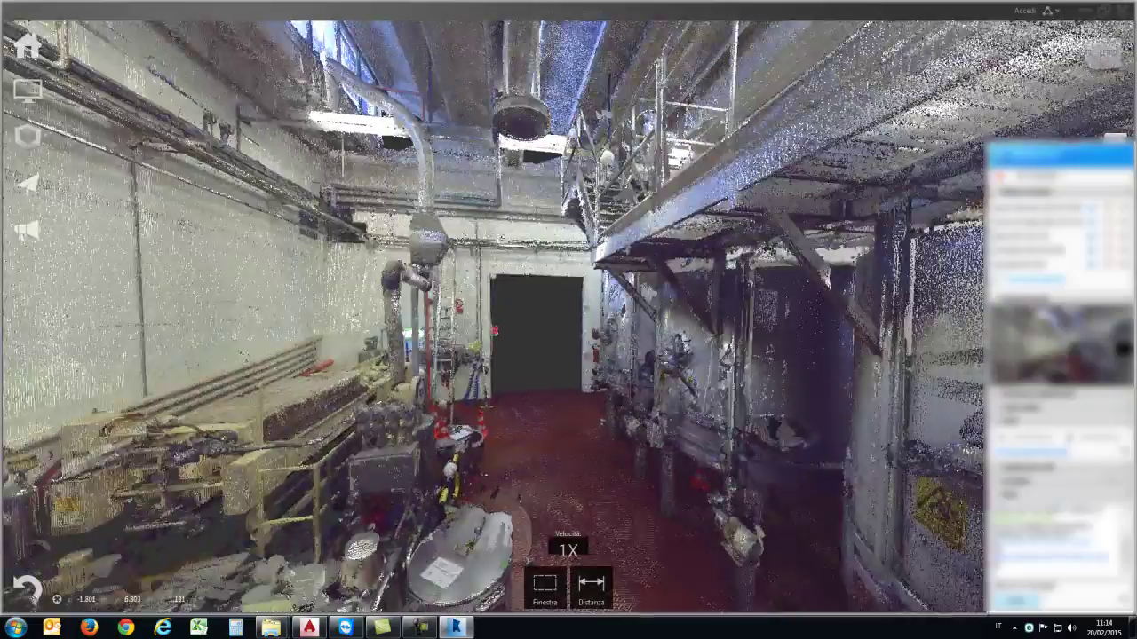
pyautogui.press('Up')
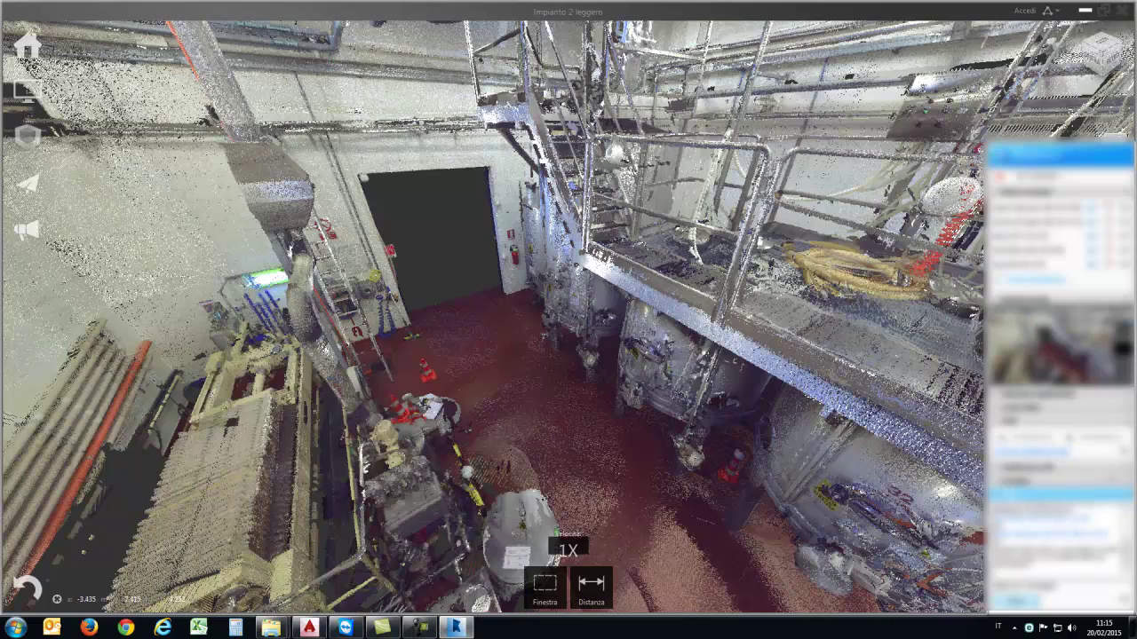
pyautogui.press('super+d')
# Step: Launch Revit and open the IMPIANTO 2 project, ignoring unresolved references
pyautogui.doubleClick(292, 149)
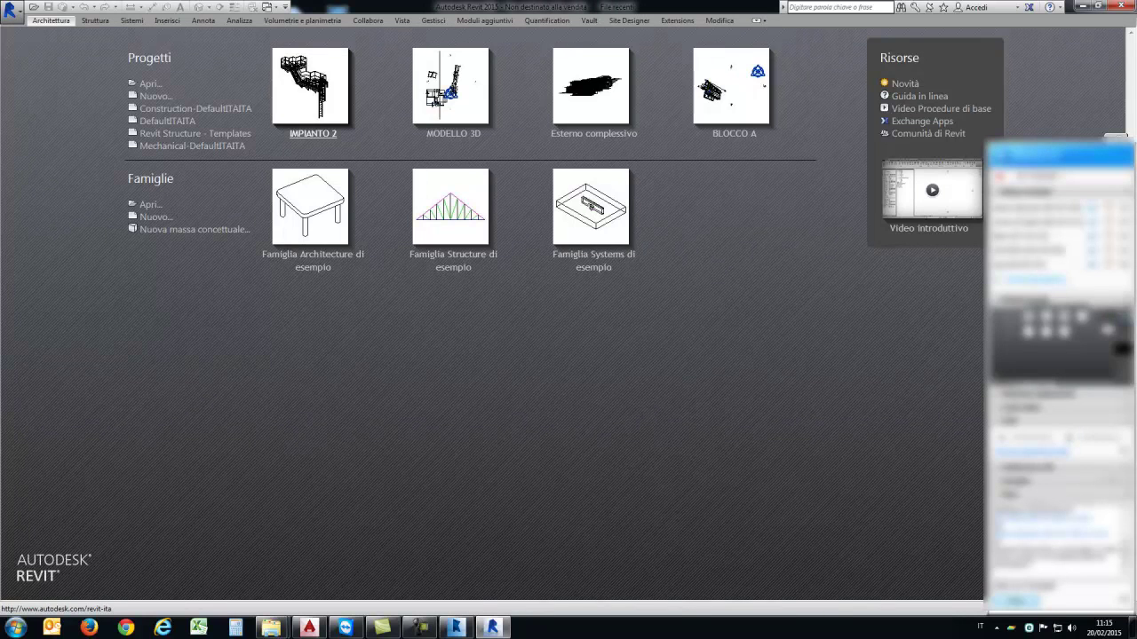
pyautogui.click(311, 86)
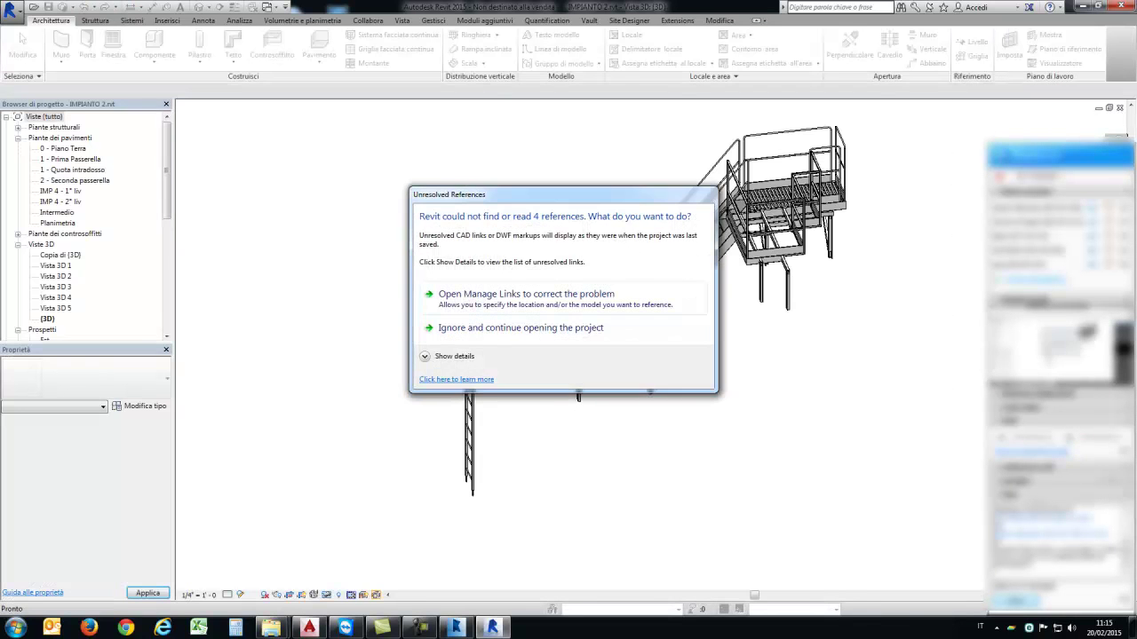
pyautogui.click(568, 360)
# Step: Reload the IMPIANTO 2 PARZIALE-1.rcp point cloud link in Manage Links
pyautogui.click(167, 20)
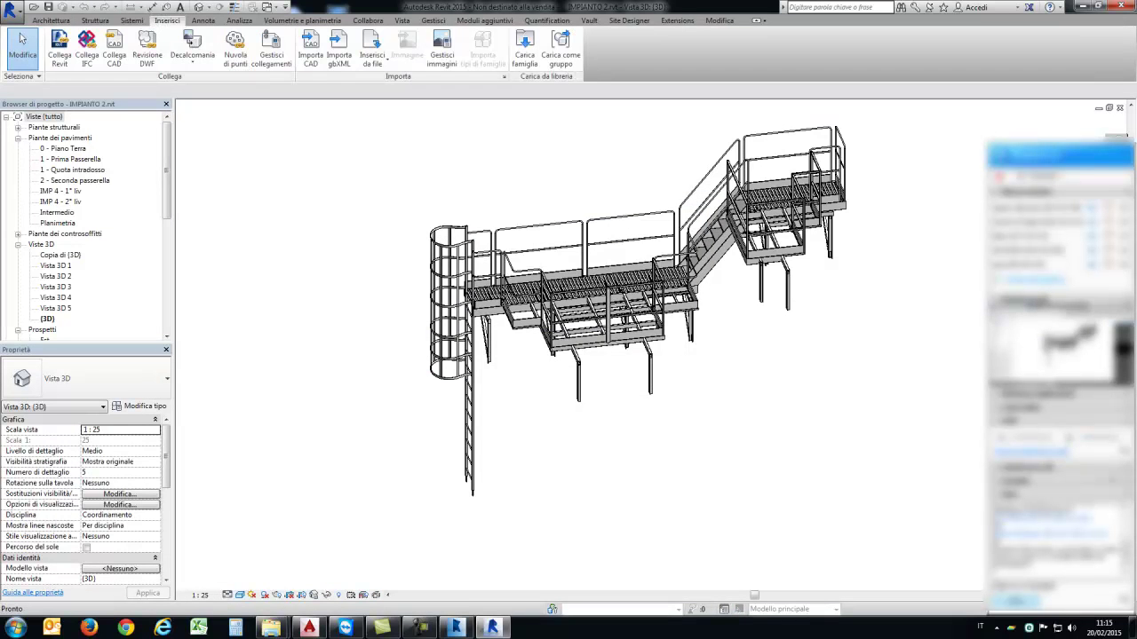
pyautogui.click(271, 48)
pyautogui.click(302, 146)
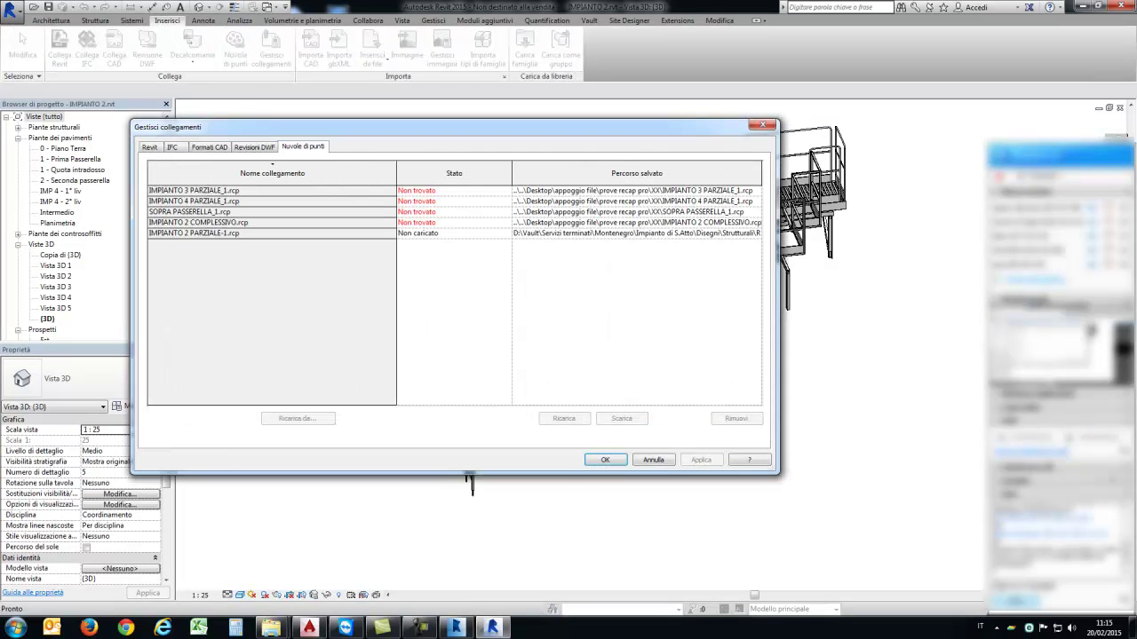
pyautogui.click(453, 233)
pyautogui.click(563, 418)
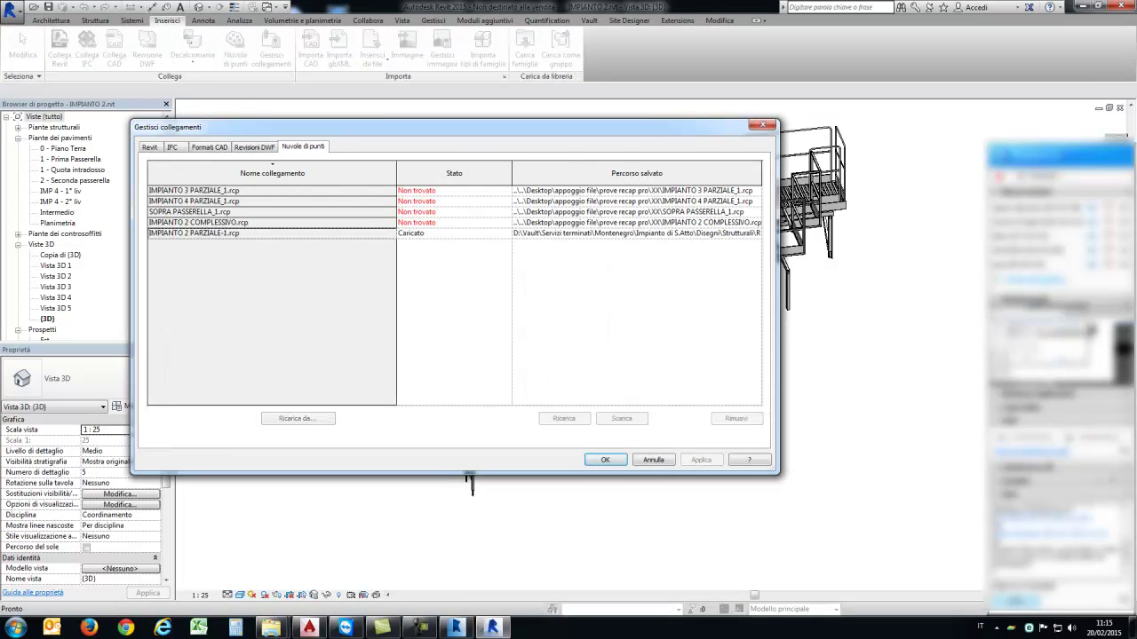
pyautogui.press('Return')
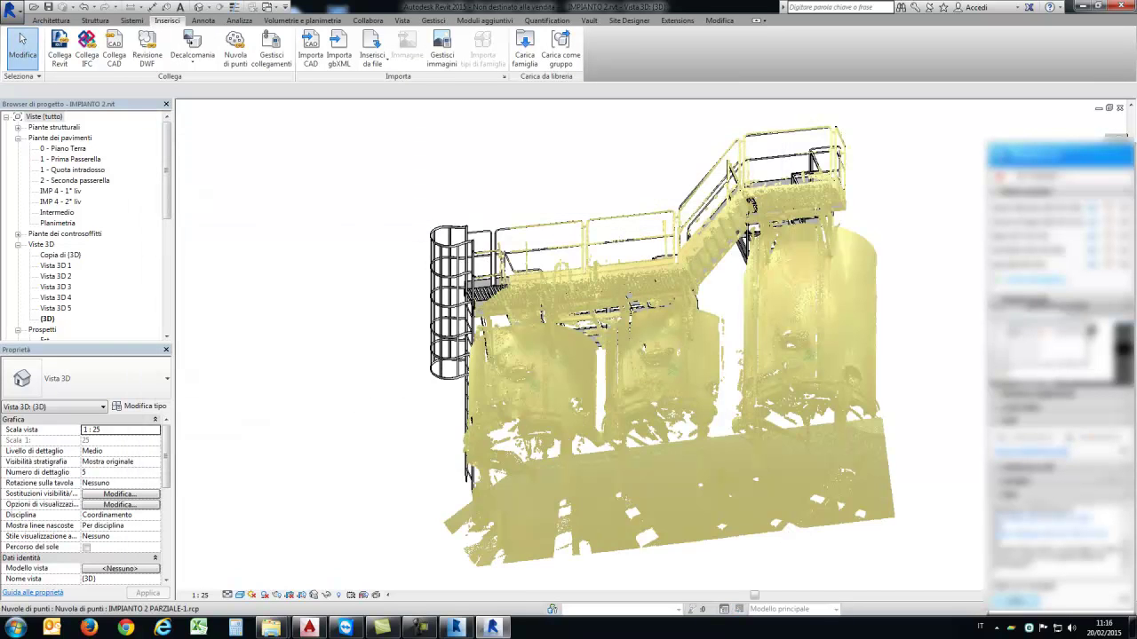
# Step: Orbit around the model and point cloud, viewing the walkway from above and the tanks frontally
pyautogui.keyDown('shift'); pyautogui.moveTo(469, 480); pyautogui.dragTo(604, 453, button='middle'); pyautogui.keyUp('shift')
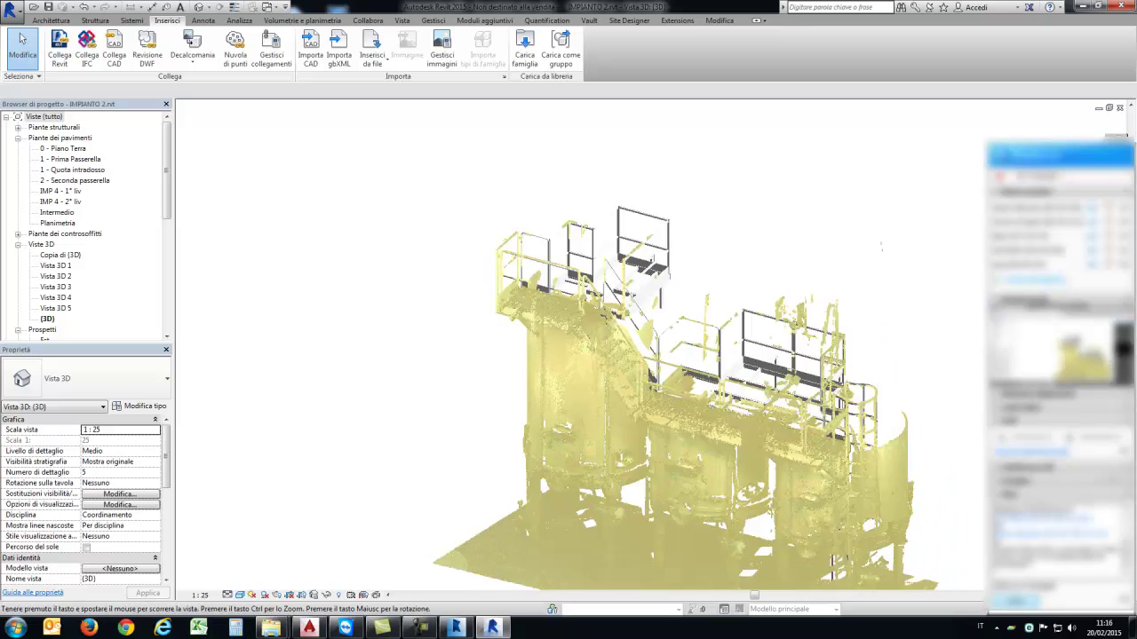
pyautogui.scroll(2, 551, 346)
pyautogui.scroll(2, 551, 346)
pyautogui.scroll(2, 550, 346)
pyautogui.keyDown('shift'); pyautogui.moveTo(550, 346); pyautogui.dragTo(561, 398, button='middle'); pyautogui.keyUp('shift')
pyautogui.scroll(-1, 886, 106)
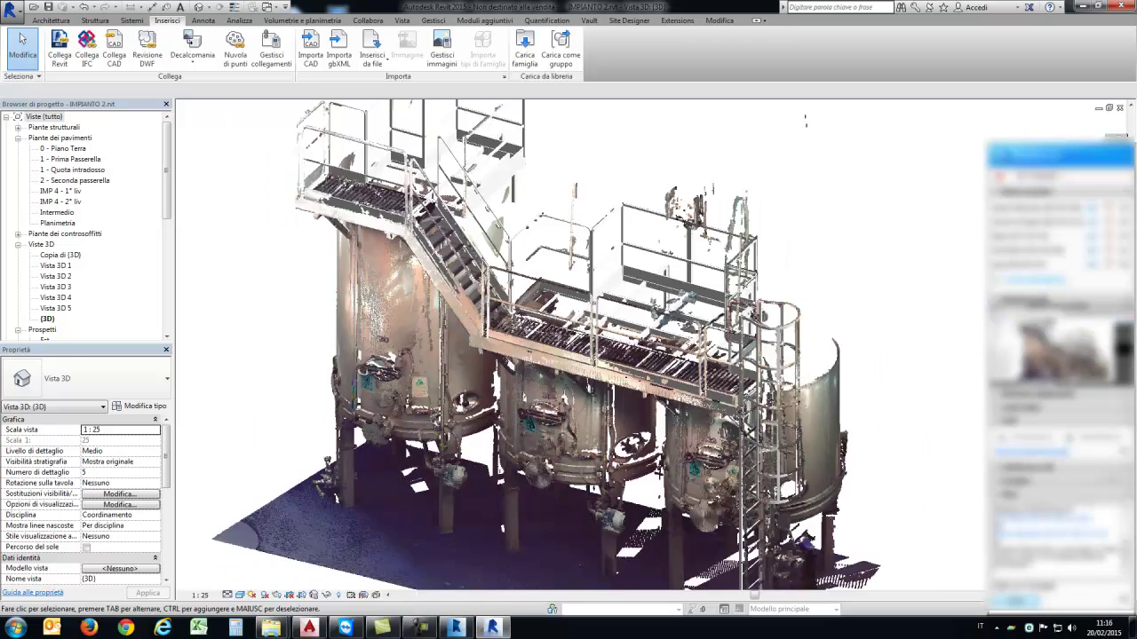
pyautogui.moveTo(805, 120)
pyautogui.keyDown('shift'); pyautogui.mouseDown(button='middle')
pyautogui.moveTo(786, 200)
pyautogui.moveTo(302, 246)
pyautogui.mouseUp(button='middle'); pyautogui.keyUp('shift')
# Step: Pan and recentre the view to compare the platform and tanks with the scan
pyautogui.moveTo(757, 262); pyautogui.dragTo(577, 275, button='middle')
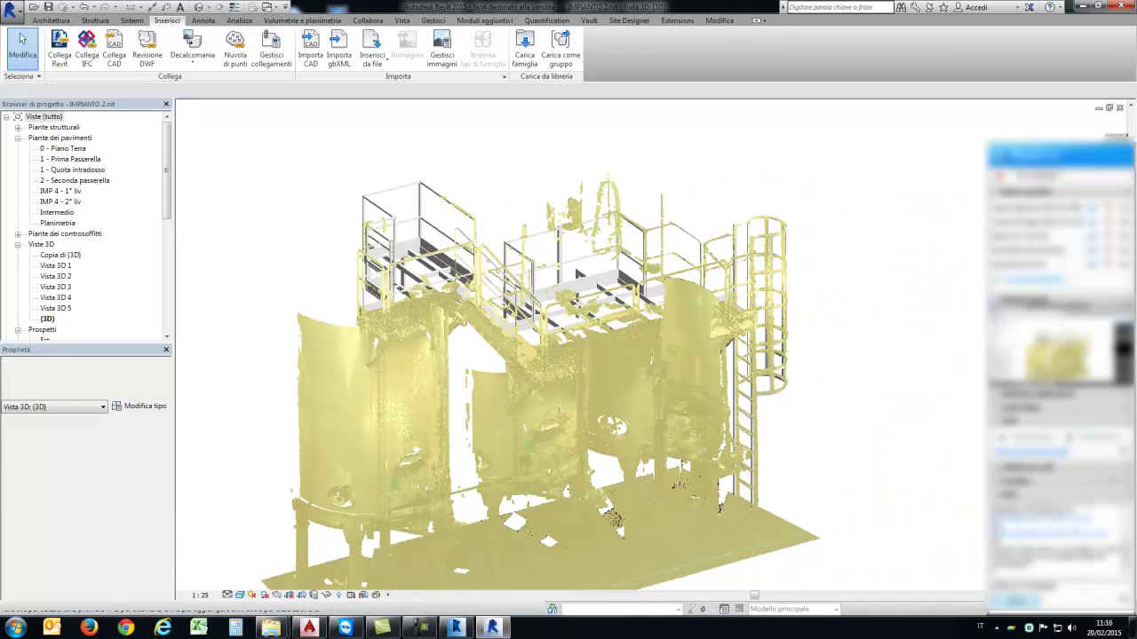
pyautogui.scroll(3, 577, 276)
pyautogui.moveTo(577, 275); pyautogui.dragTo(653, 265, button='middle')
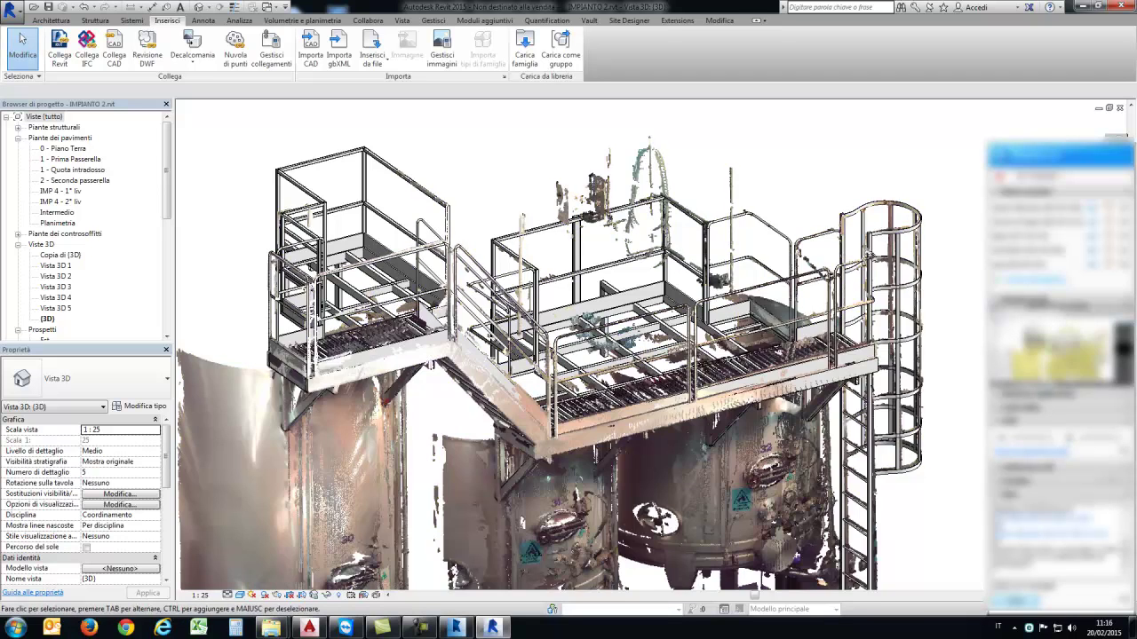
pyautogui.moveTo(284, 368); pyautogui.dragTo(281, 340, button='middle')
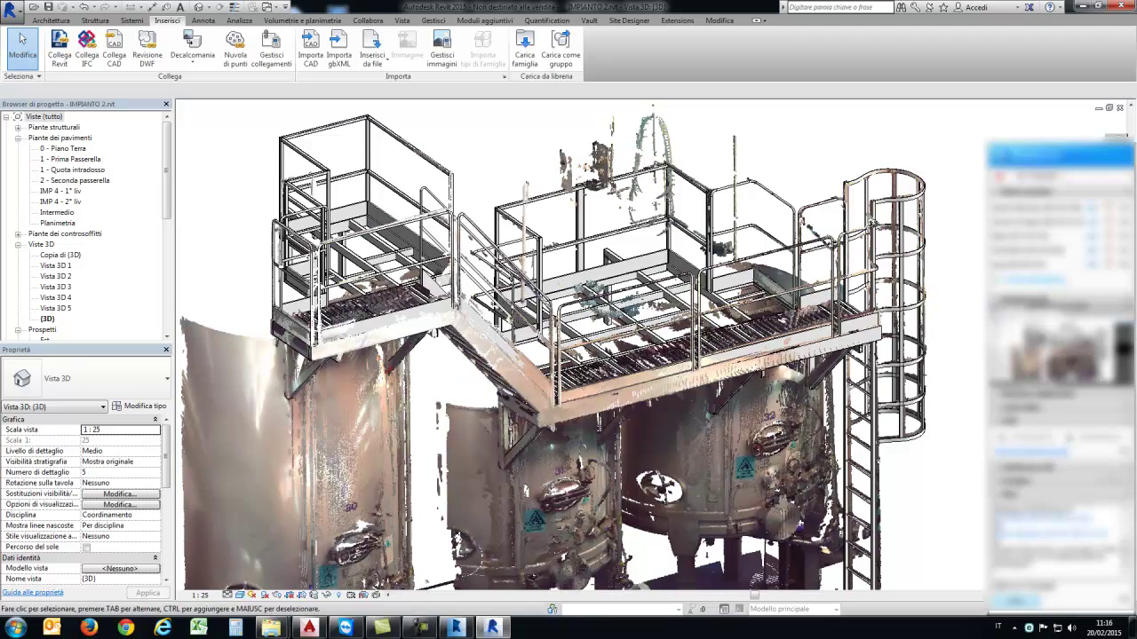
pyautogui.moveTo(879, 293); pyautogui.dragTo(893, 281, button='middle')
pyautogui.scroll(-1, 835, 133)
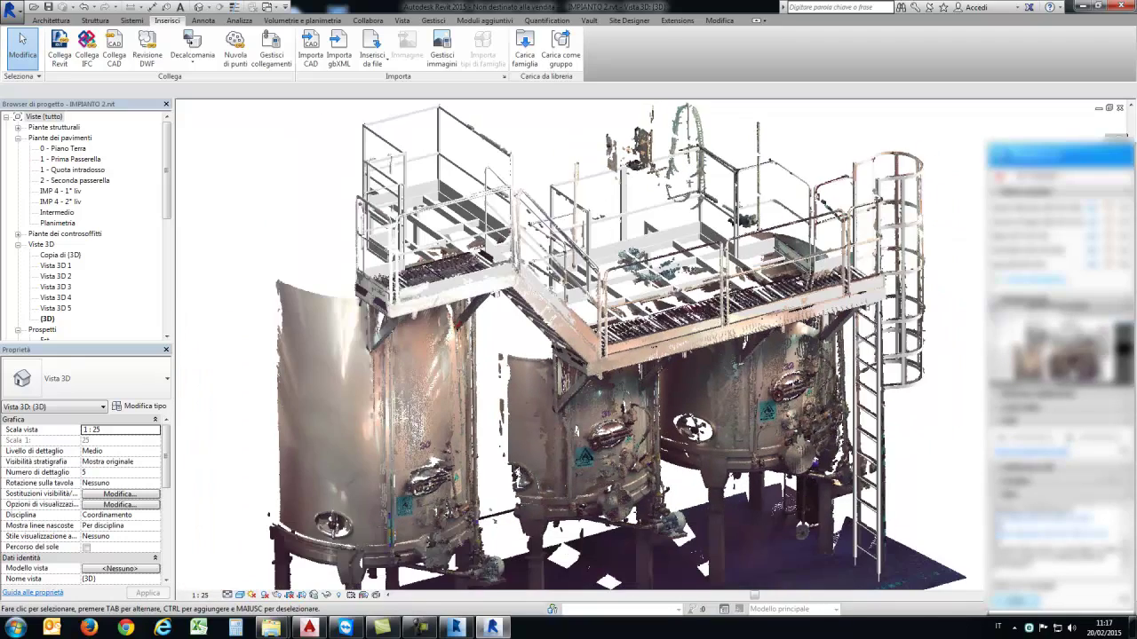
pyautogui.moveTo(622, 355); pyautogui.dragTo(615, 403, button='middle')
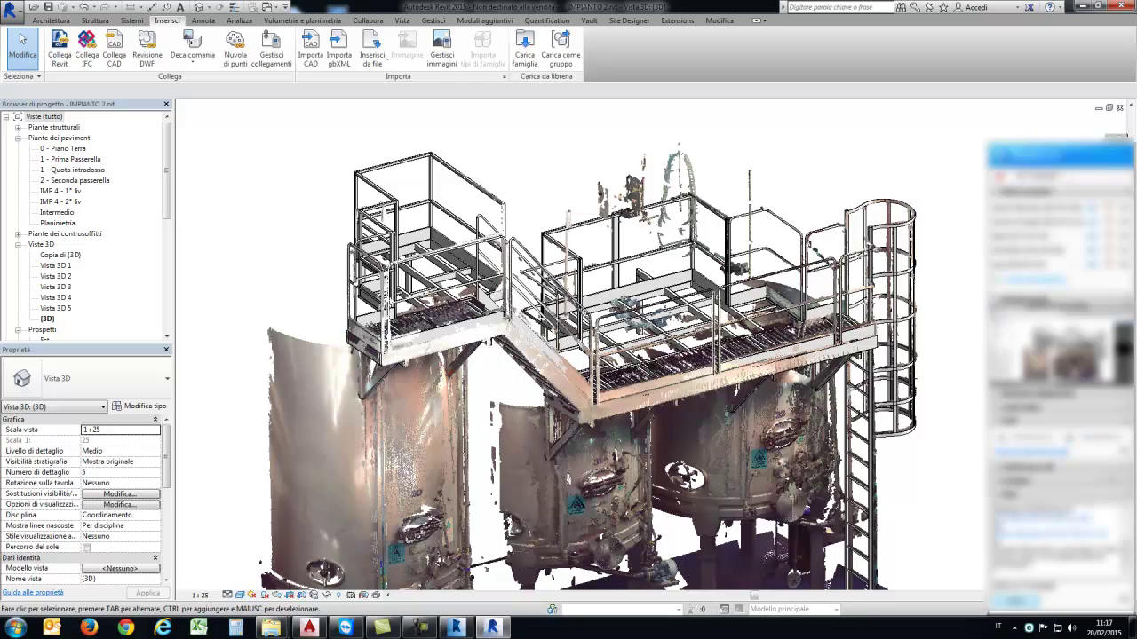
pyautogui.keyDown('shift'); pyautogui.moveTo(613, 276); pyautogui.dragTo(643, 272, button='middle'); pyautogui.keyUp('shift')
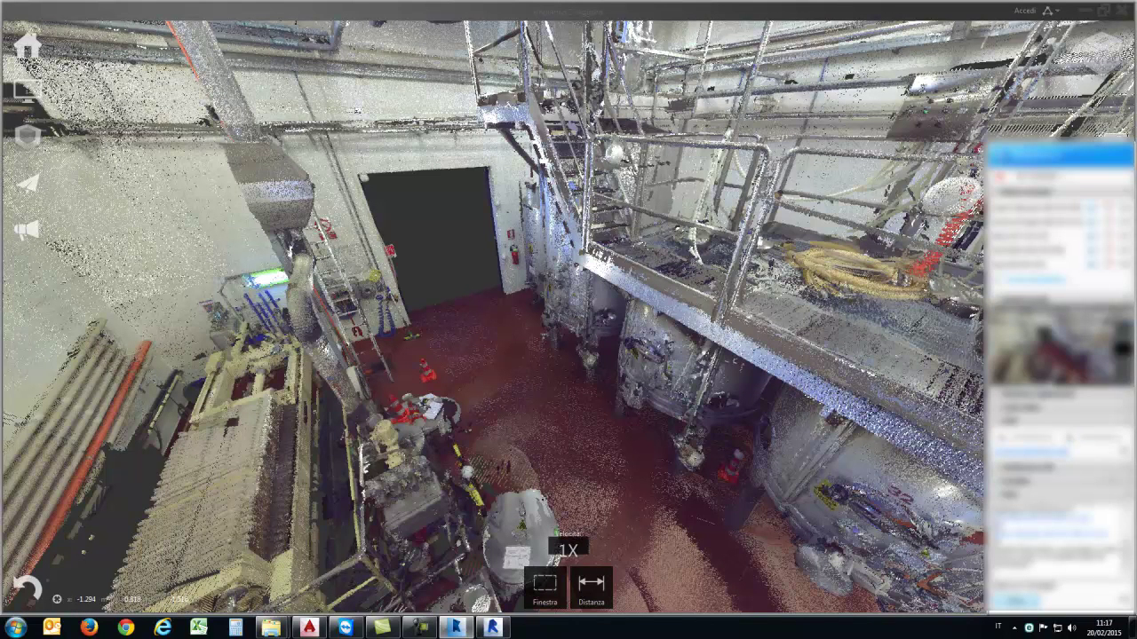
# Step: Pick the floor with plane selection and save it as the region Region 01
pyautogui.click(545, 583)
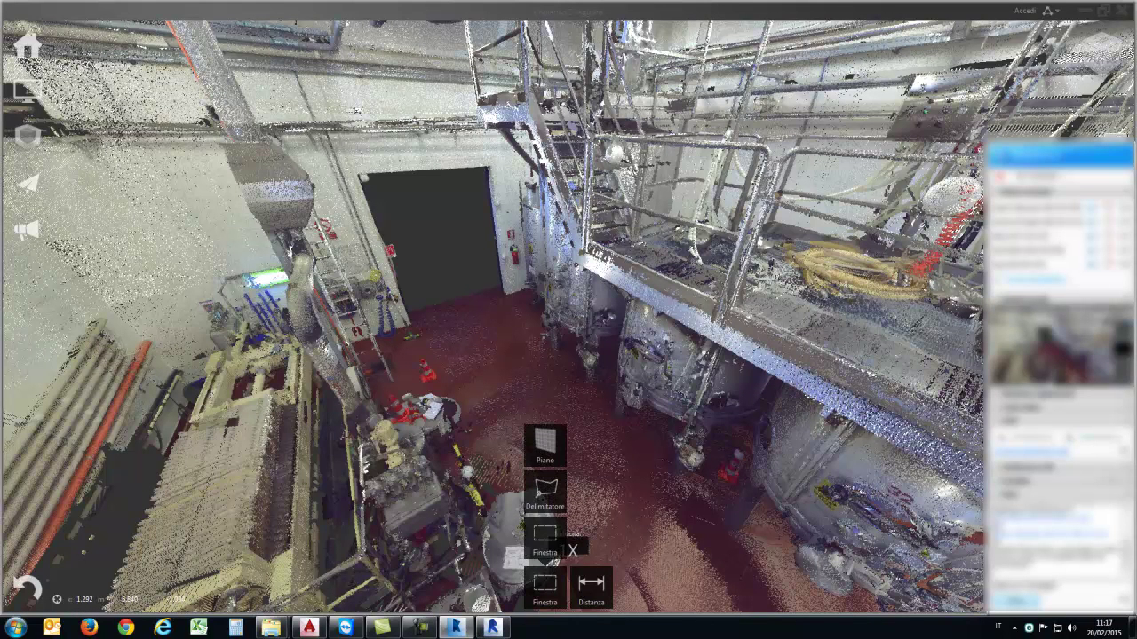
pyautogui.click(545, 444)
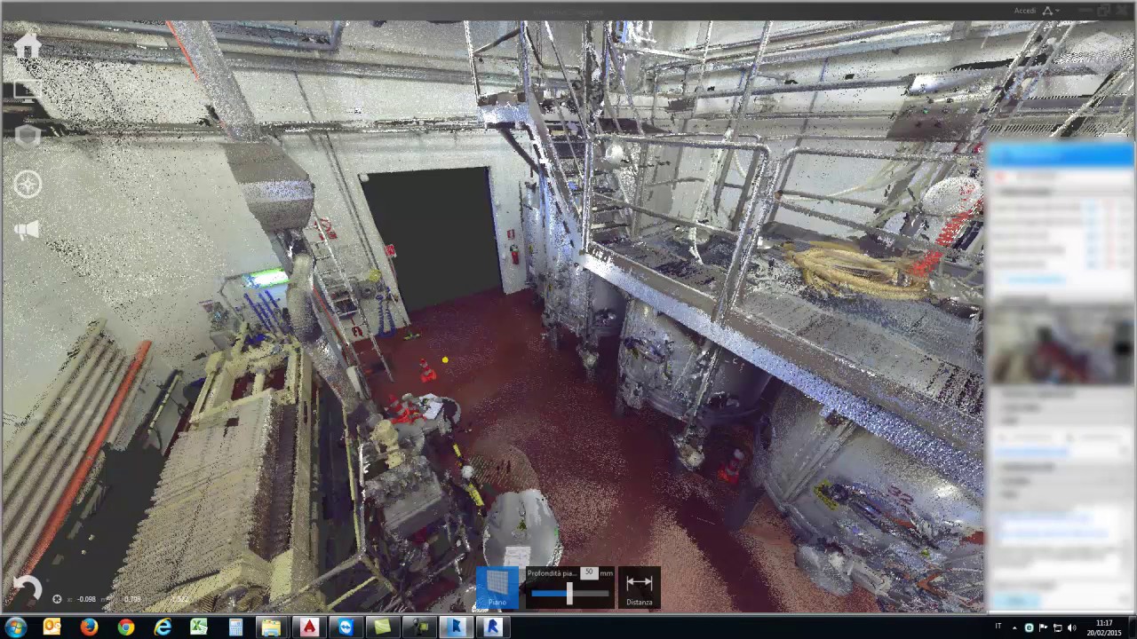
pyautogui.click(518, 468)
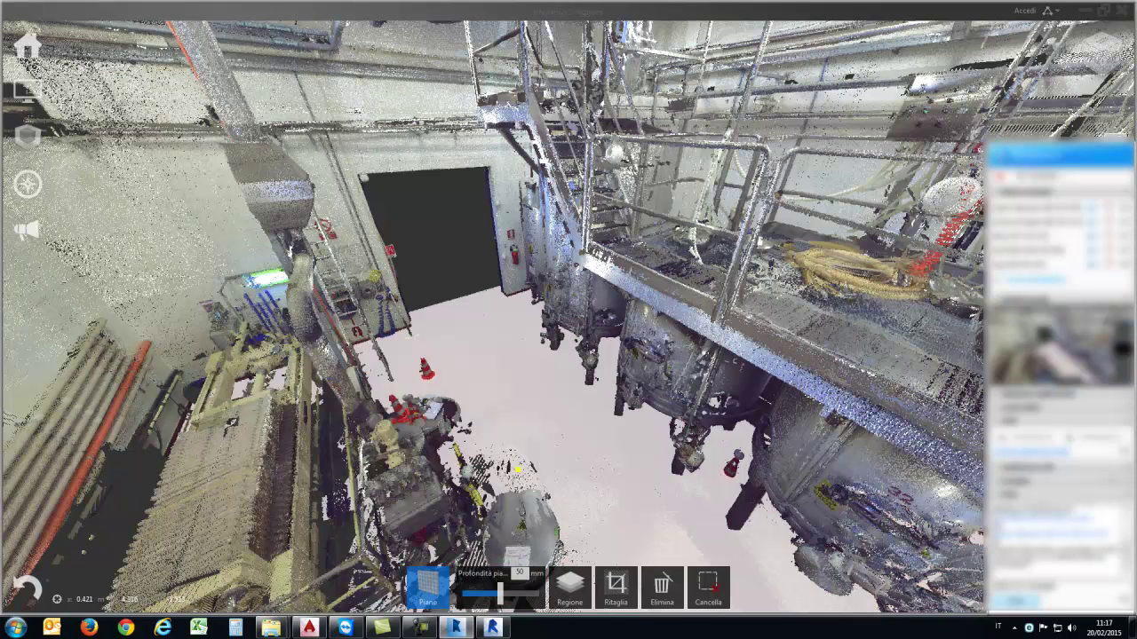
pyautogui.click(569, 582)
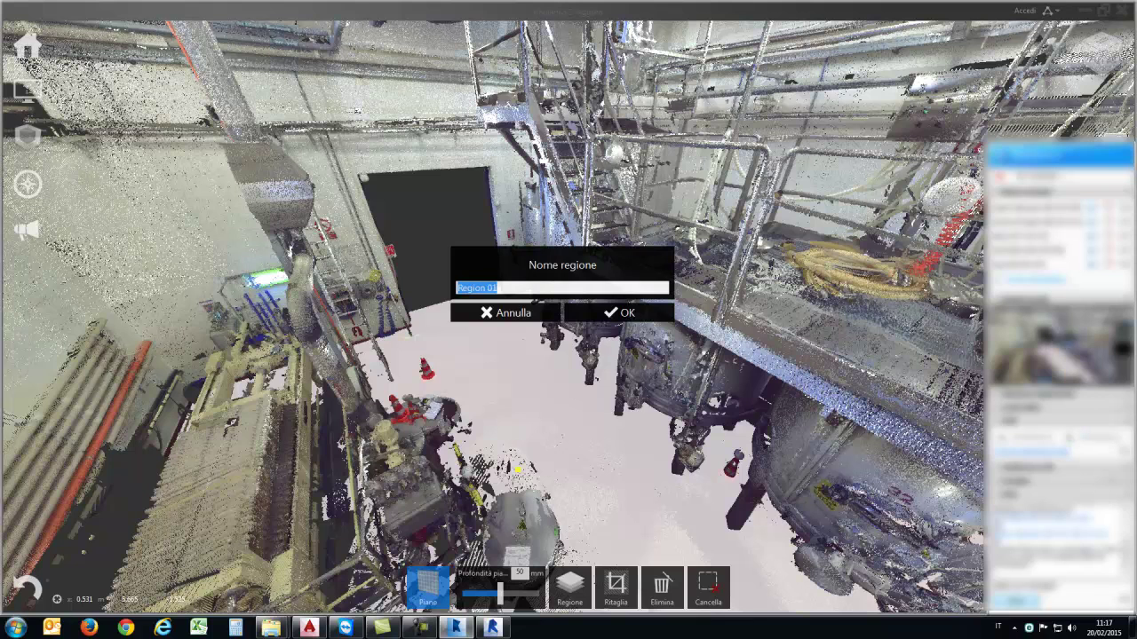
pyautogui.click(622, 313)
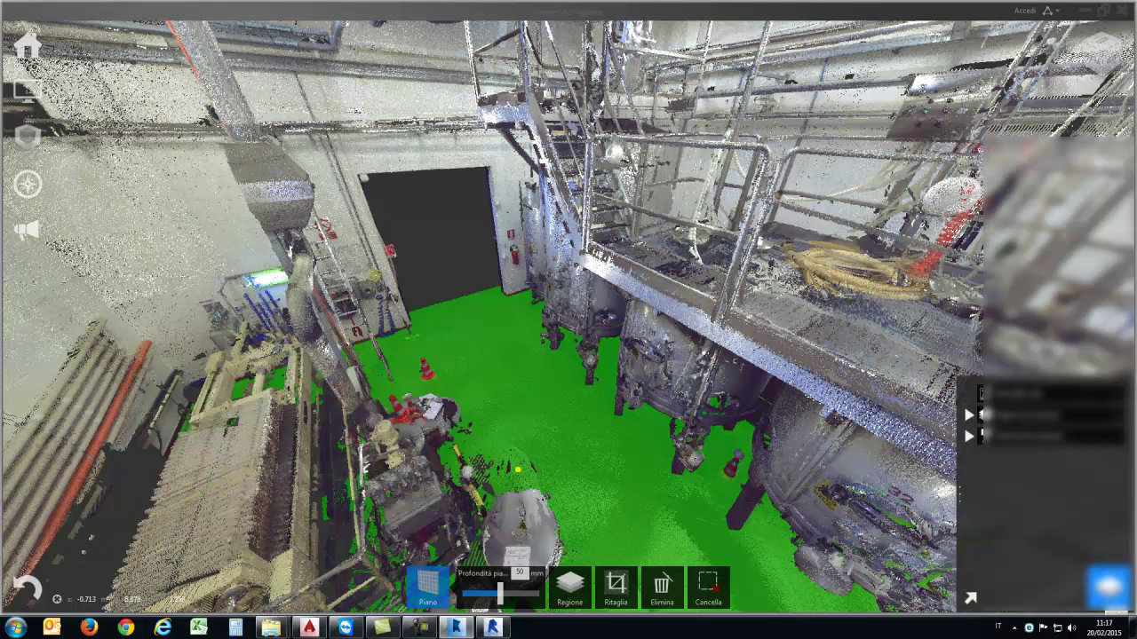
pyautogui.click(968, 414)
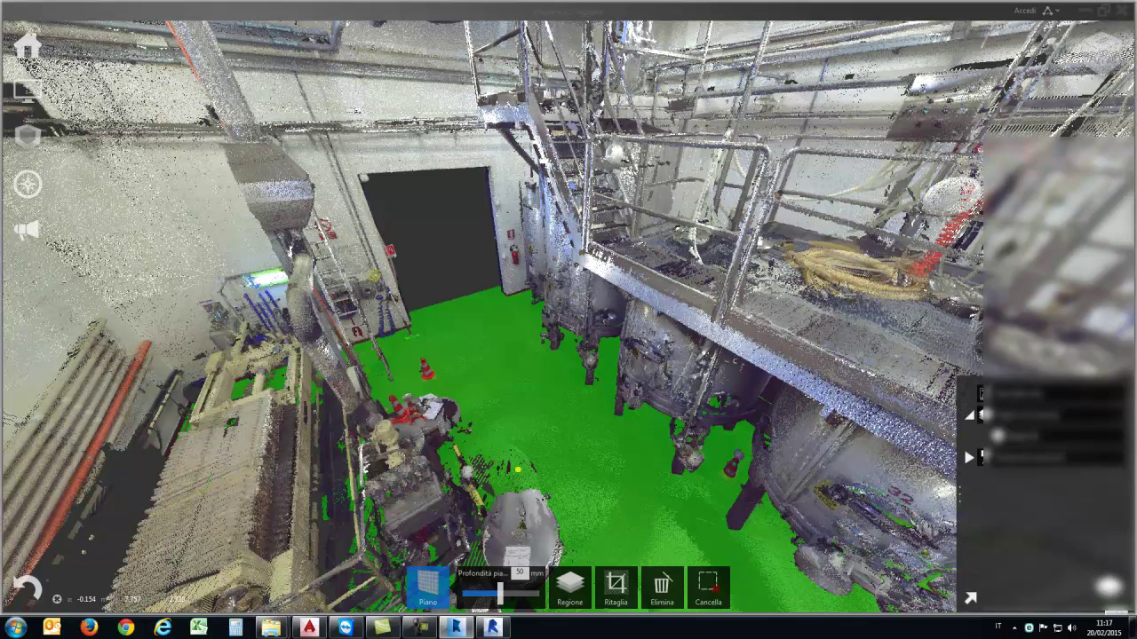
pyautogui.press('Escape')
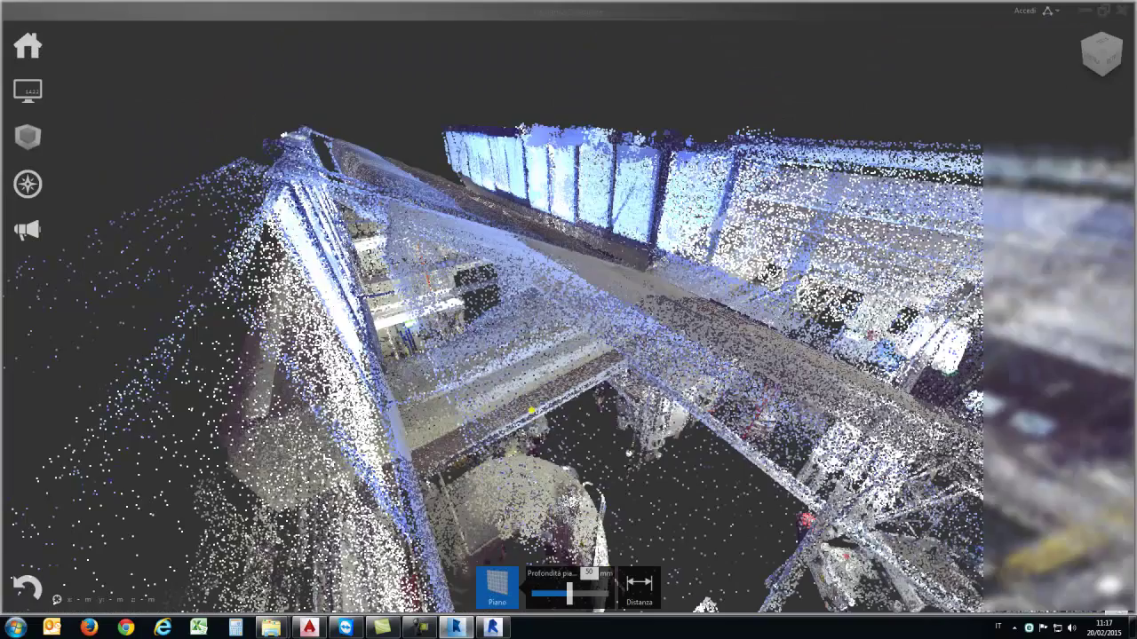
# Step: Orbit to look along the walkway and turn off perspective view
pyautogui.moveTo(530, 411); pyautogui.dragTo(530, 355)
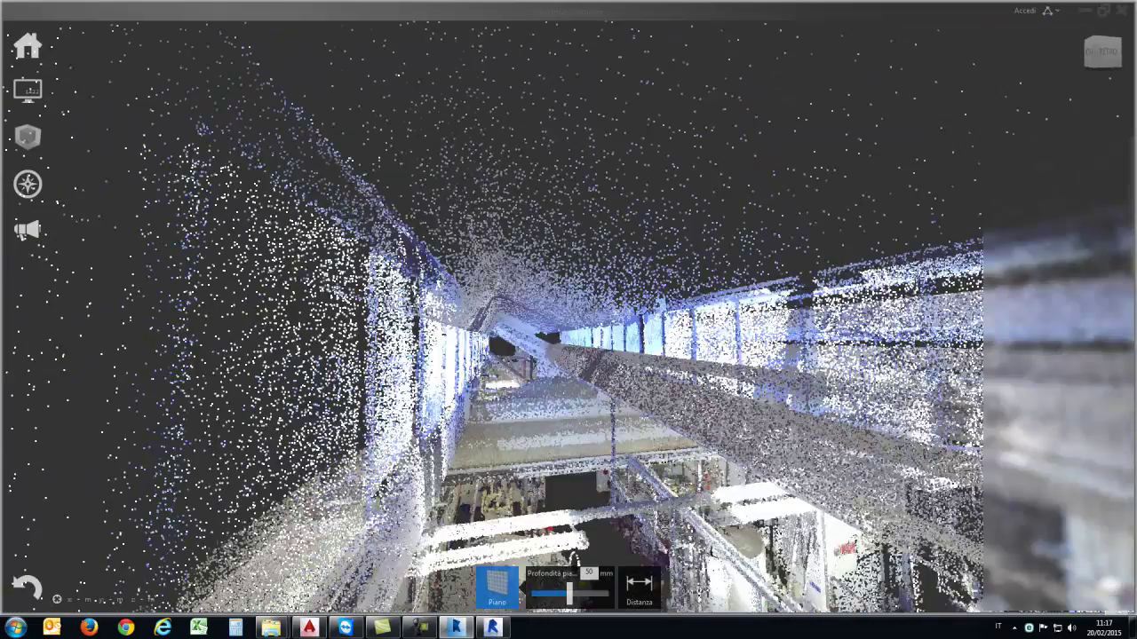
pyautogui.scroll(-10, 649, 342)
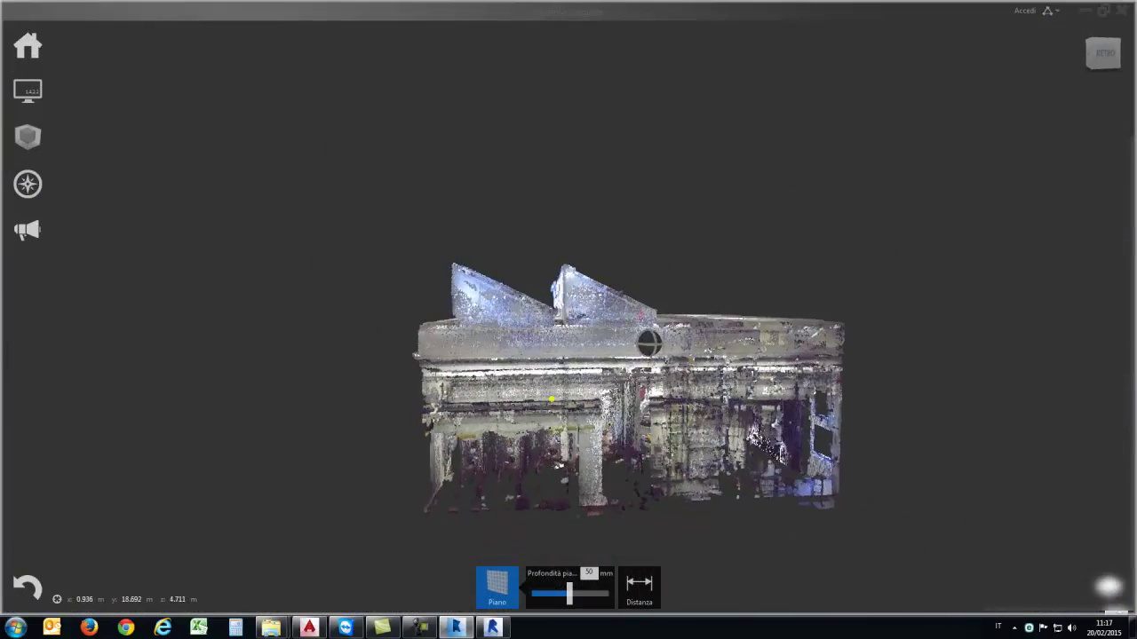
pyautogui.click(497, 586)
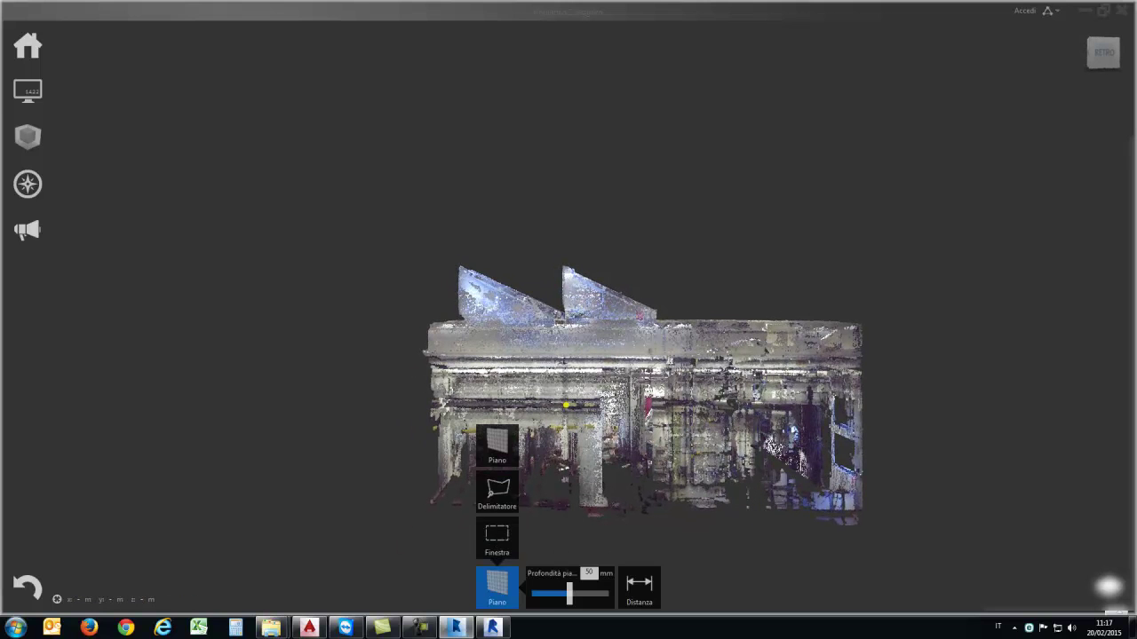
pyautogui.moveTo(215, 91)
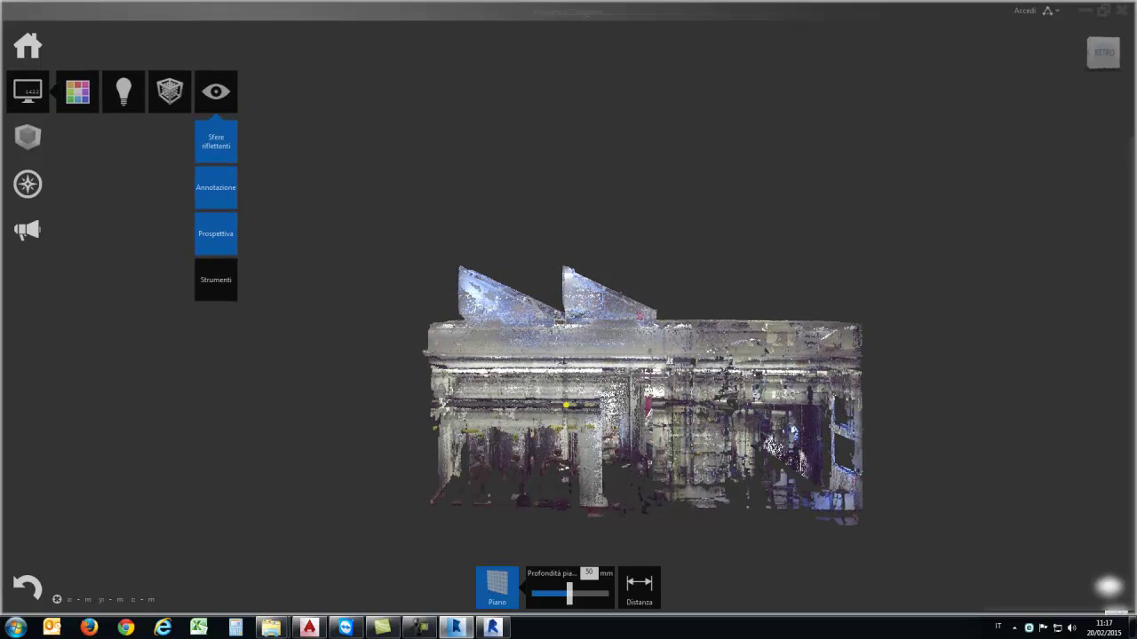
pyautogui.click(216, 234)
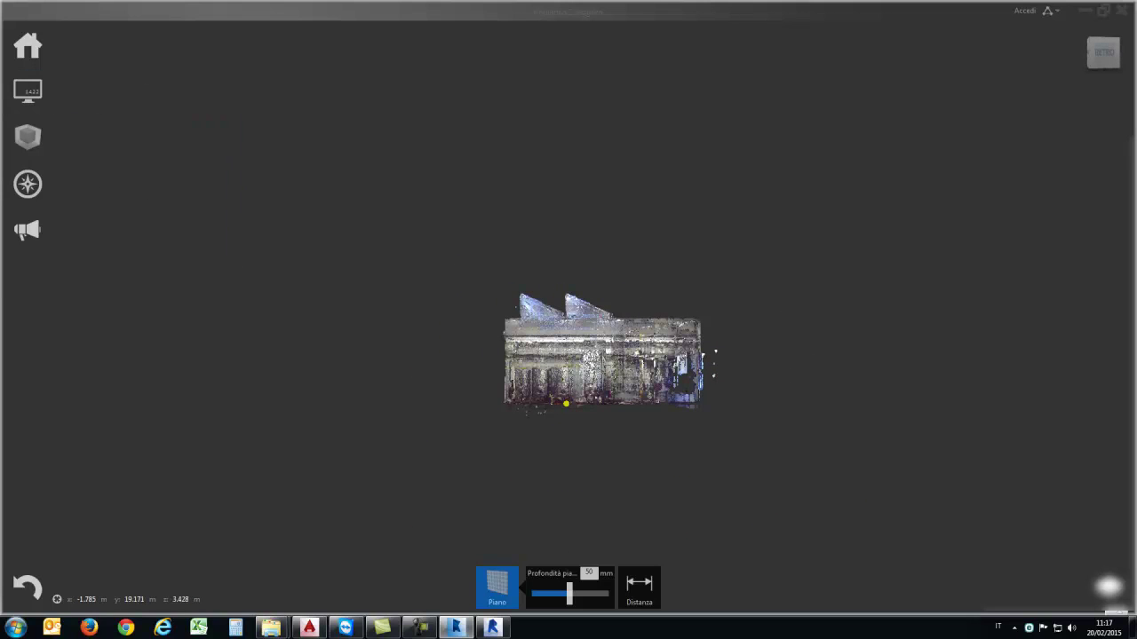
# Step: Window-select the roof points and save them as a new region named cpertura
pyautogui.scroll(3, 619, 346)
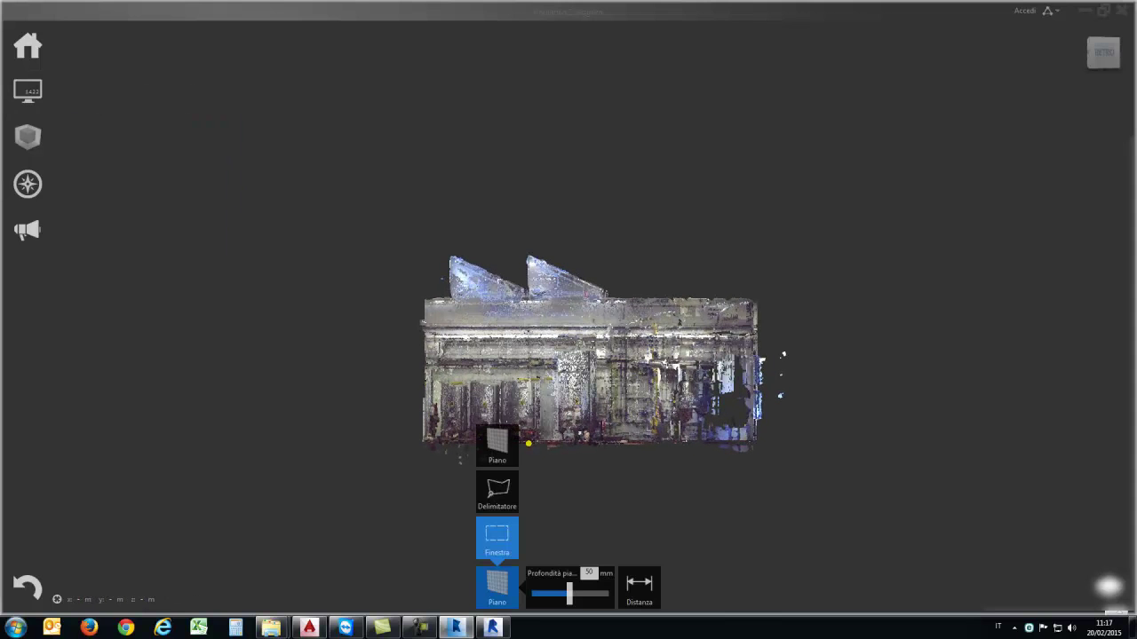
pyautogui.click(497, 532)
pyautogui.moveTo(365, 203); pyautogui.dragTo(885, 347)
pyautogui.click(524, 586)
pyautogui.click(477, 540)
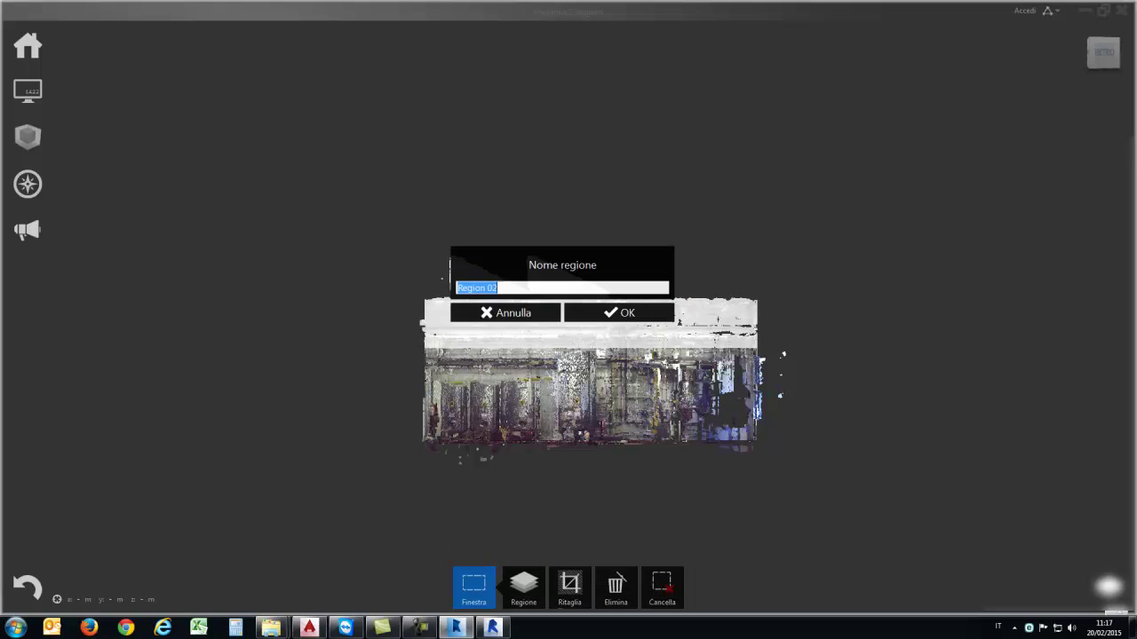
pyautogui.write('cpertura')
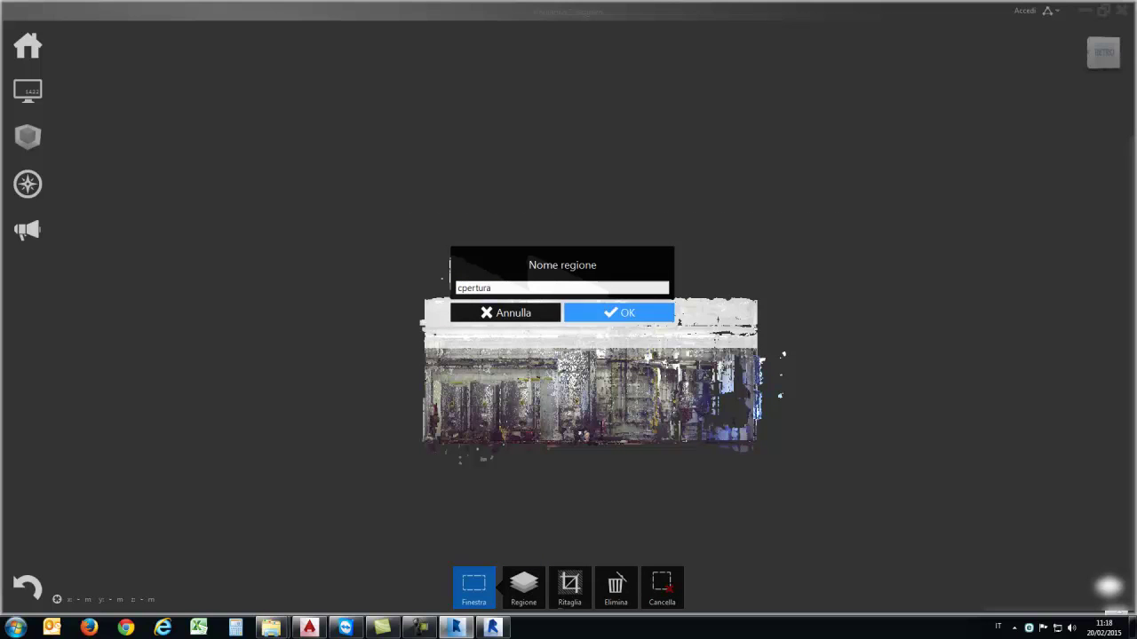
pyautogui.click(619, 312)
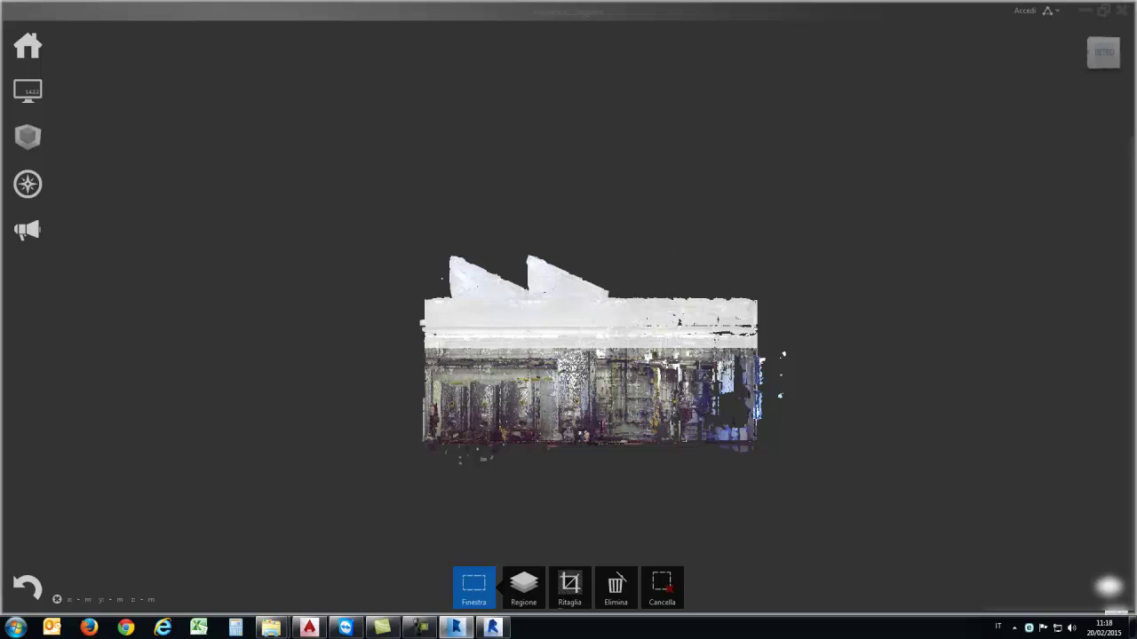
pyautogui.click(970, 597)
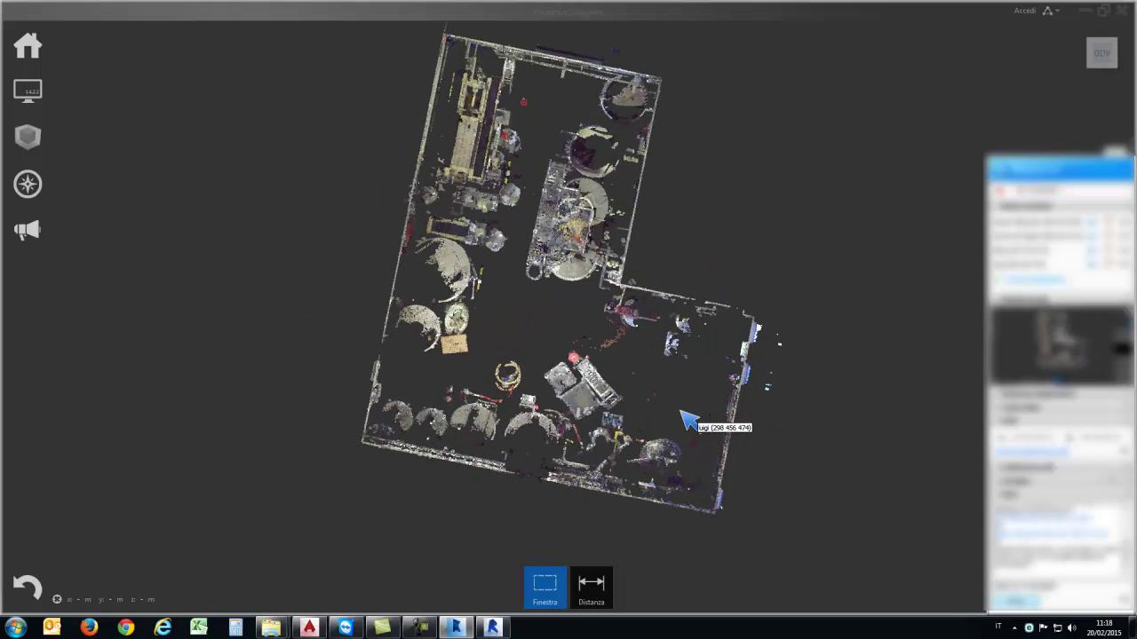
# Step: Fence-select the central tanks with a polygon outline and save them as region serbatoi
pyautogui.click(545, 487)
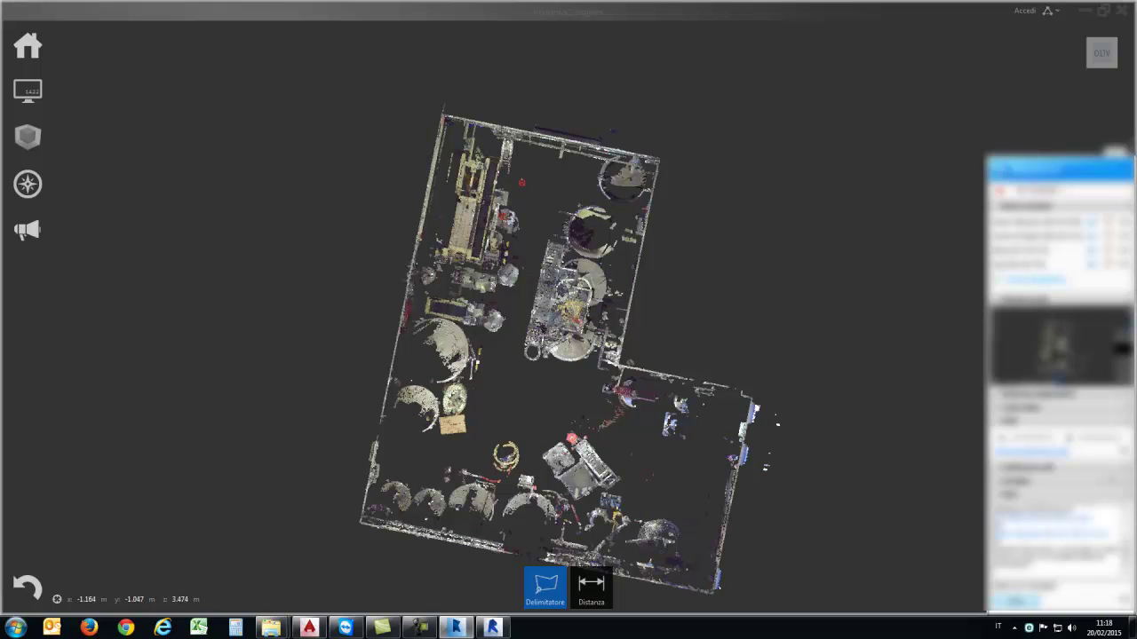
pyautogui.click(559, 148)
pyautogui.click(635, 216)
pyautogui.click(627, 360)
pyautogui.click(602, 388)
pyautogui.click(513, 364)
pyautogui.doubleClick(509, 364)
pyautogui.moveTo(569, 588)
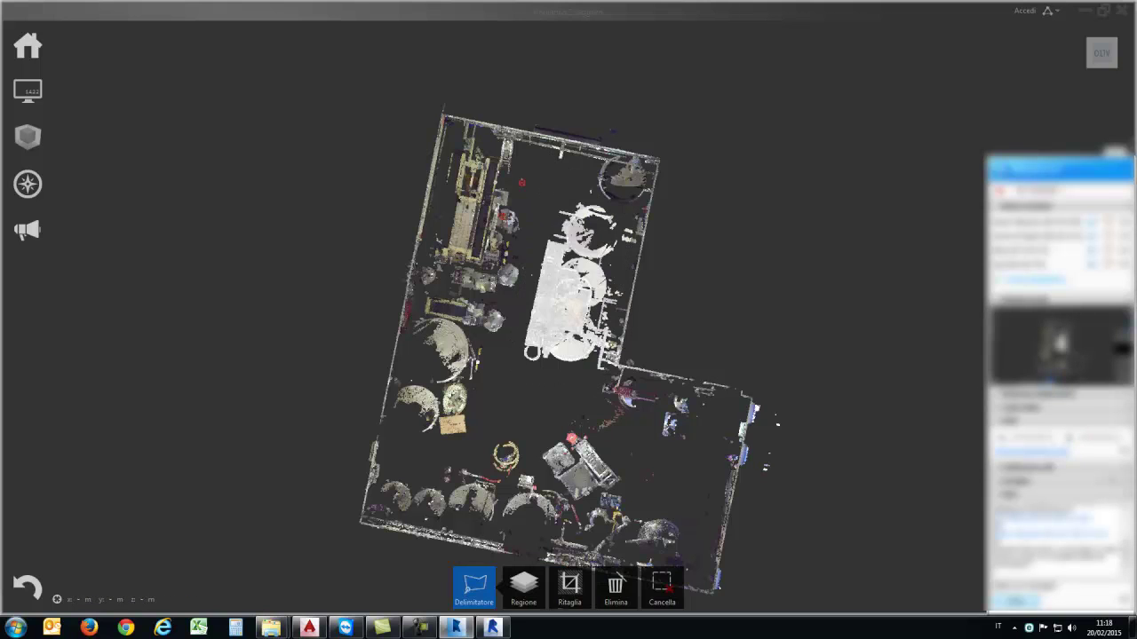
pyautogui.click(478, 540)
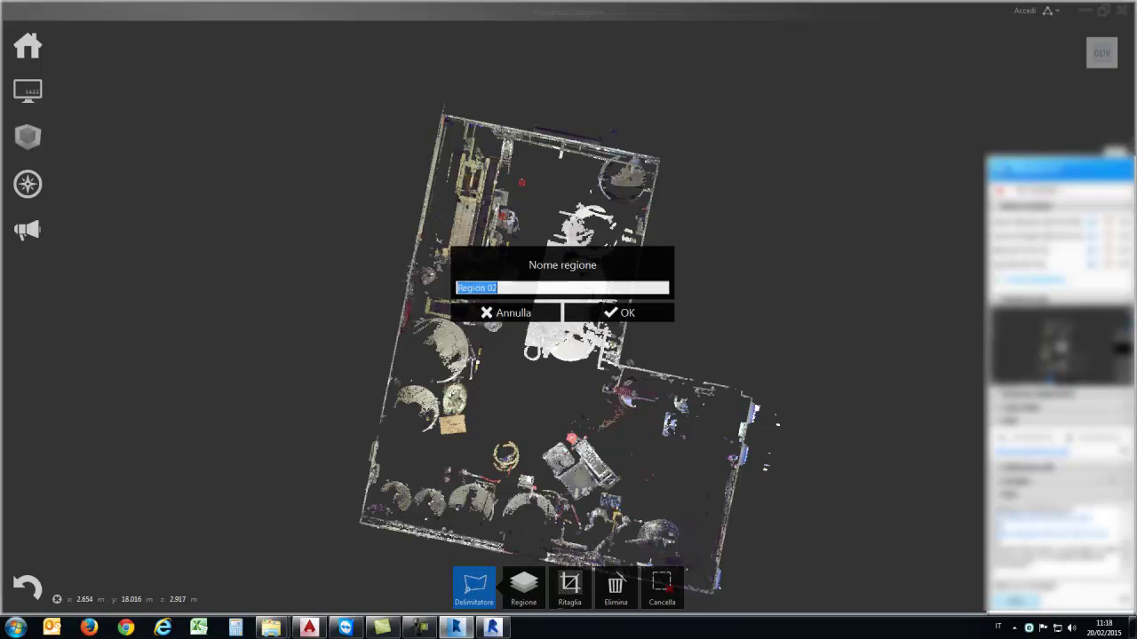
pyautogui.write('serbatoi')
pyautogui.press('Return')
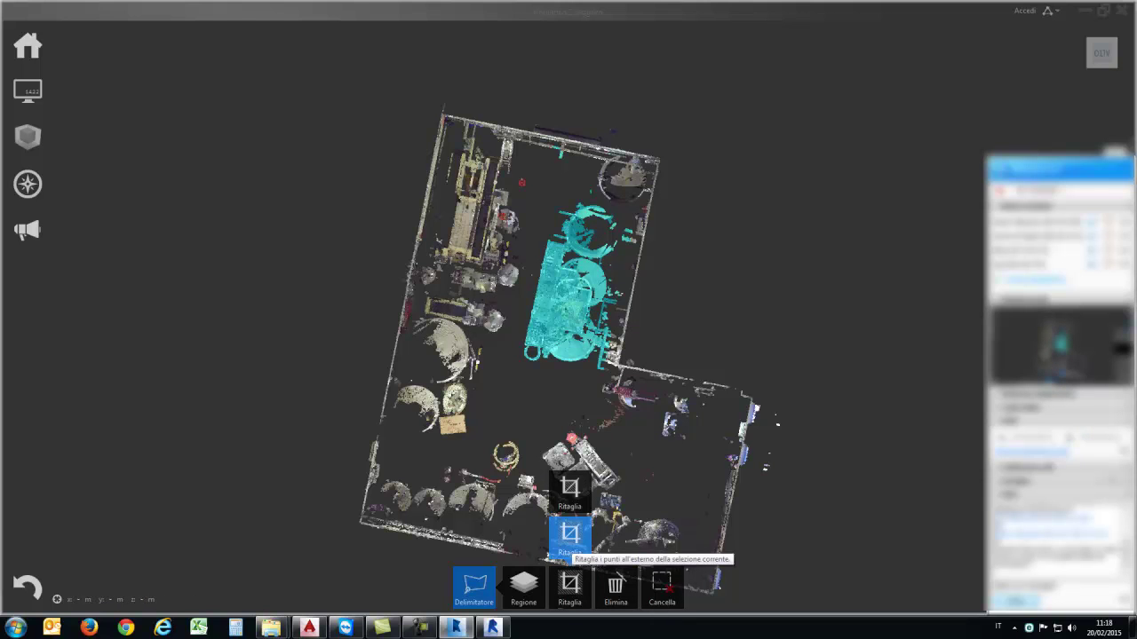
# Step: Crop the scan to the tank selection, start the Unified RCS export, then return to Revit
pyautogui.click(569, 533)
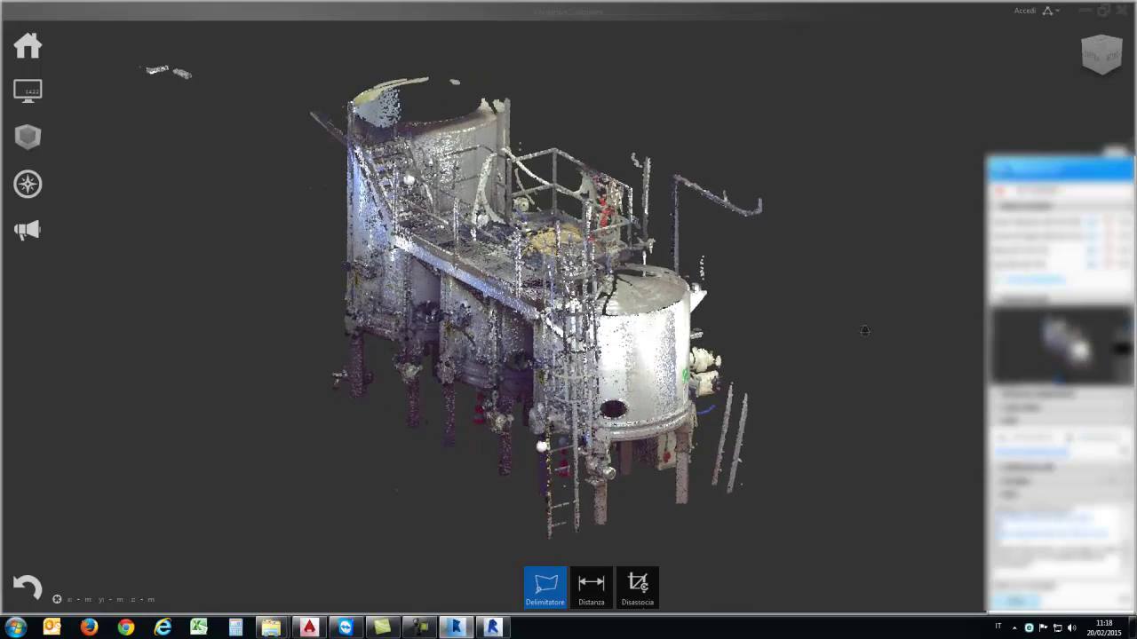
pyautogui.click(544, 587)
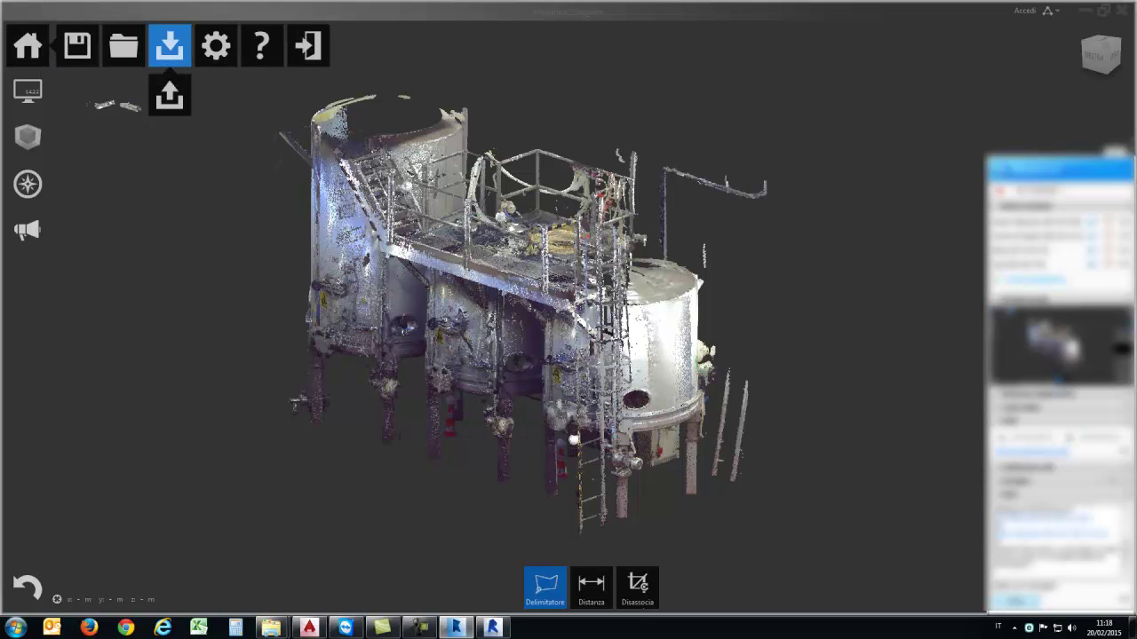
pyautogui.click(169, 94)
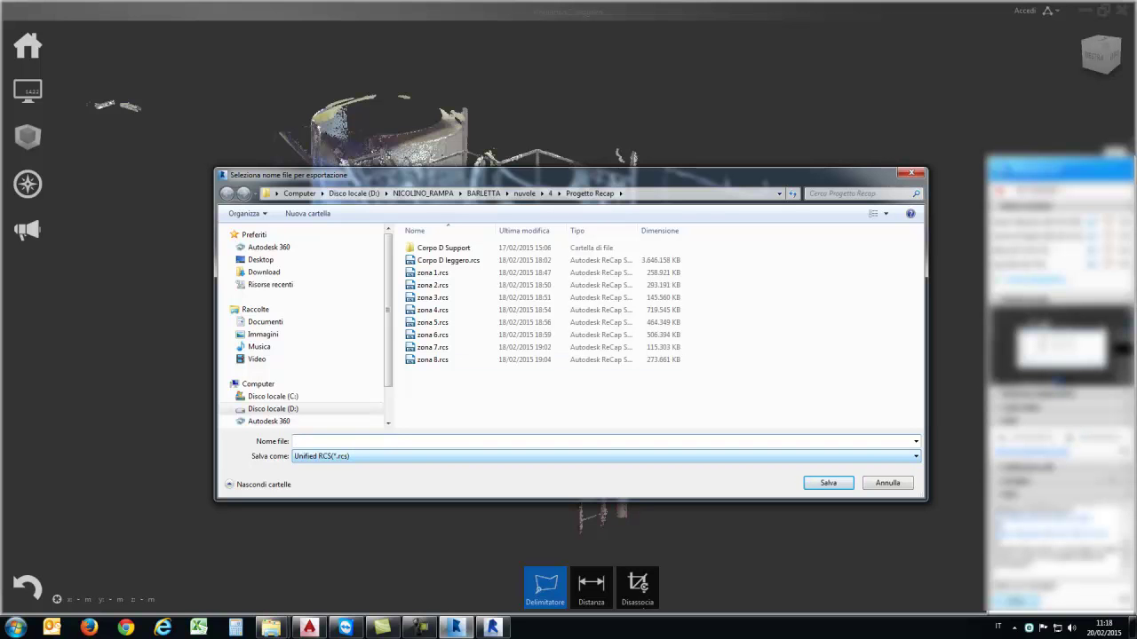
pyautogui.moveTo(569, 174)
pyautogui.mouseDown()
pyautogui.moveTo(479, 432)
pyautogui.moveTo(479, 285)
pyautogui.mouseUp()
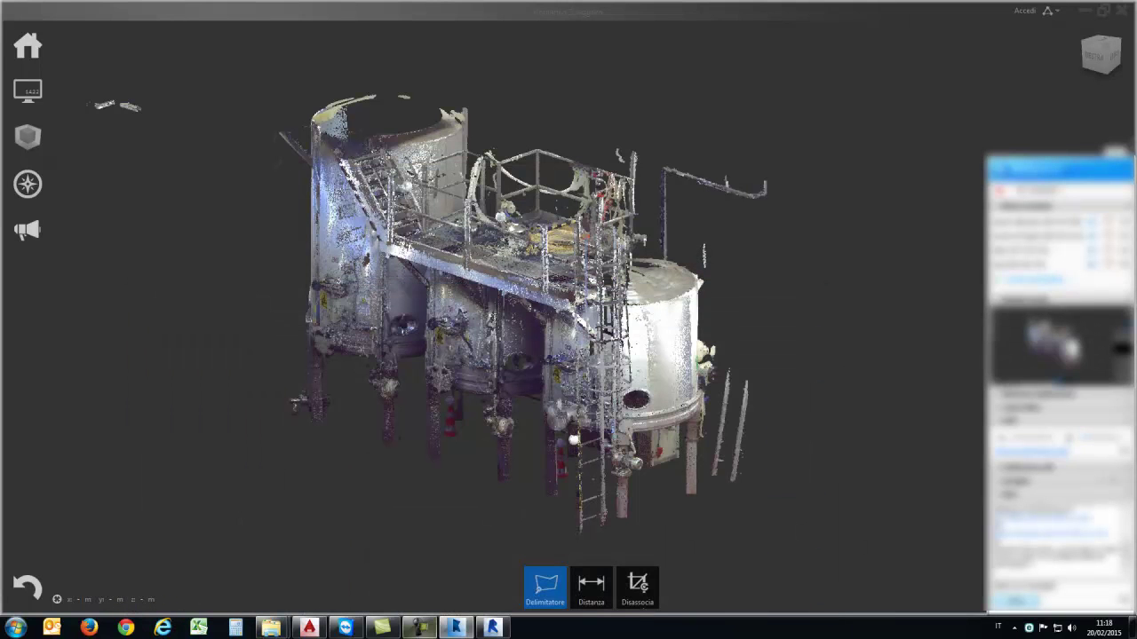
pyautogui.click(491, 628)
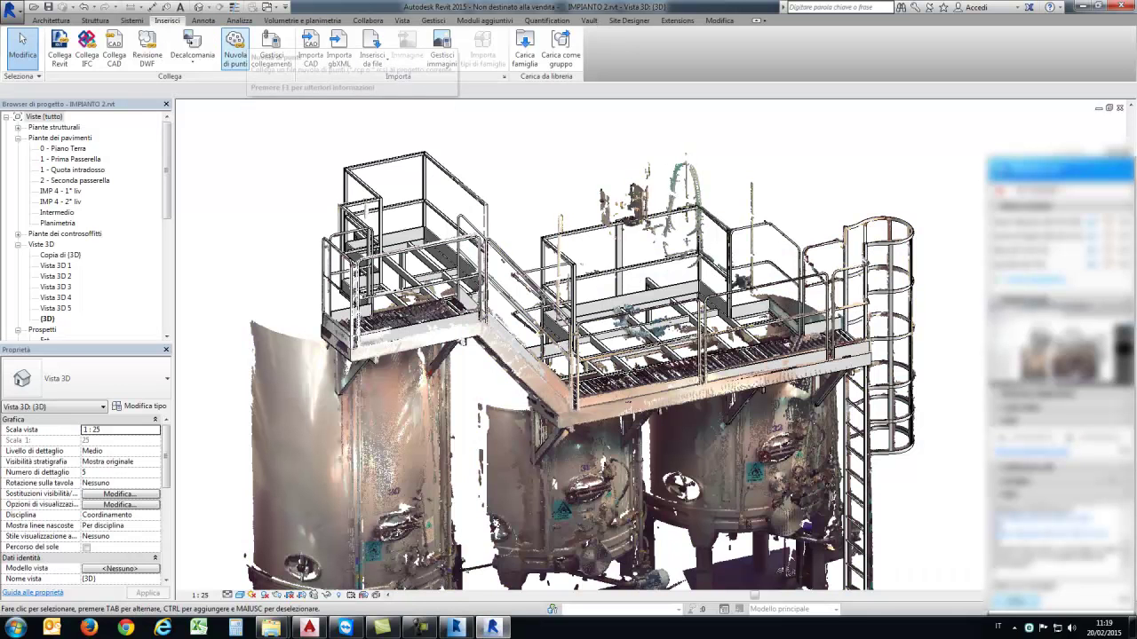
# Step: Link an .rcs point cloud into the IMPIANTO 2 3D view
pyautogui.click(235, 49)
pyautogui.click(738, 506)
pyautogui.click(441, 524)
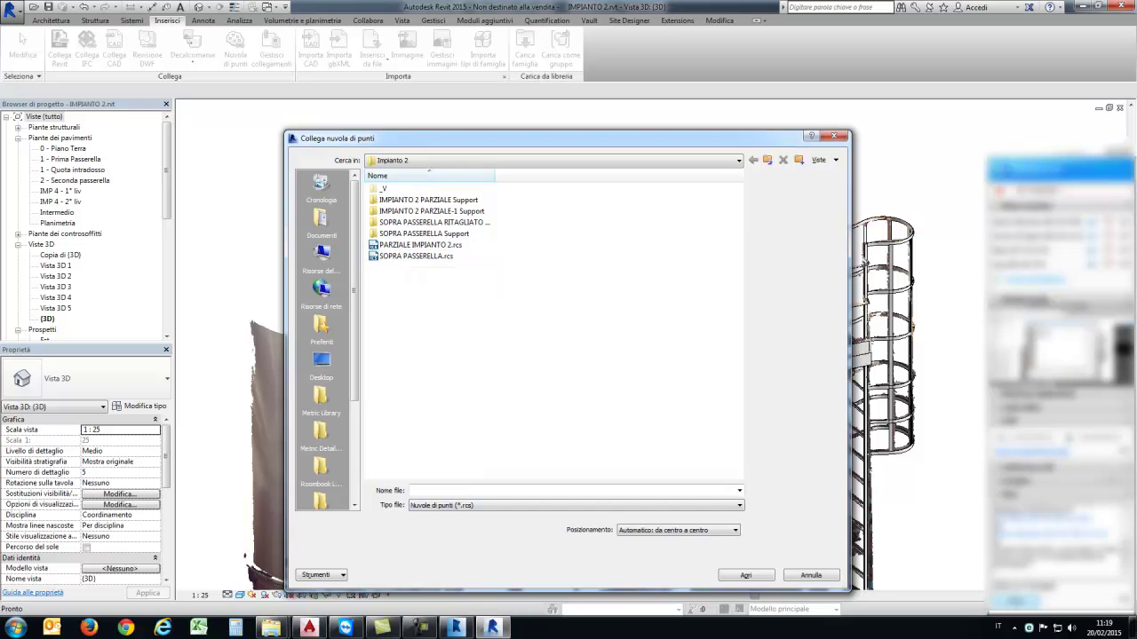
pyautogui.click(811, 574)
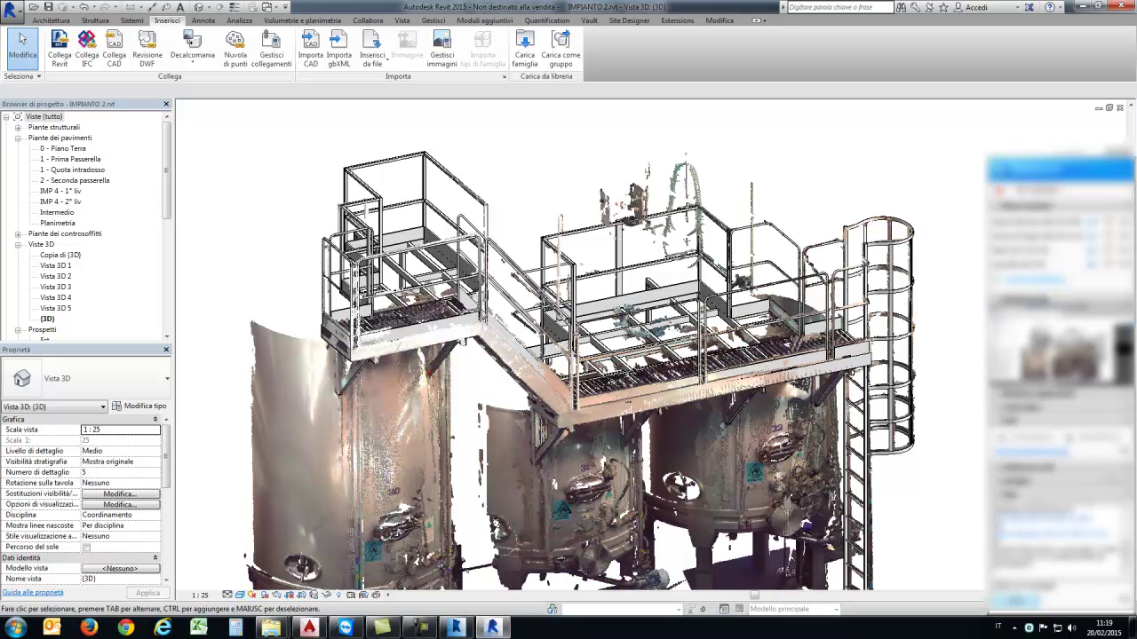
# Step: Zoom and orbit around the plant point cloud, then close the Revit project
pyautogui.scroll(-2, 640, 256)
pyautogui.scroll(-3, 639, 256)
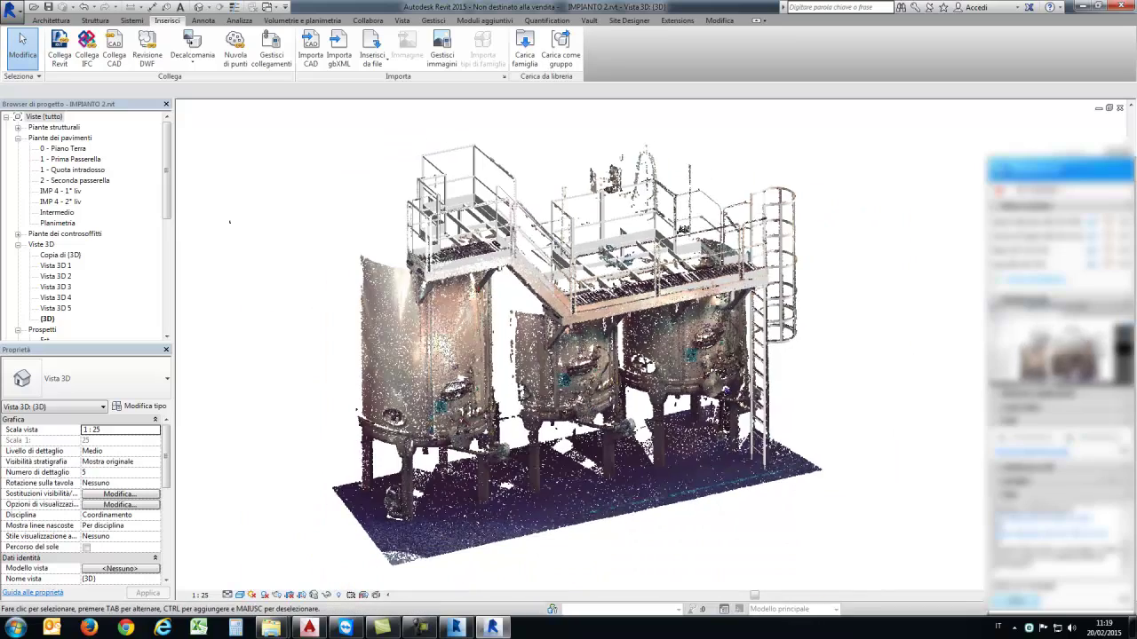
pyautogui.keyDown('shift'); pyautogui.moveTo(237, 215); pyautogui.dragTo(302, 202, button='middle'); pyautogui.keyUp('shift')
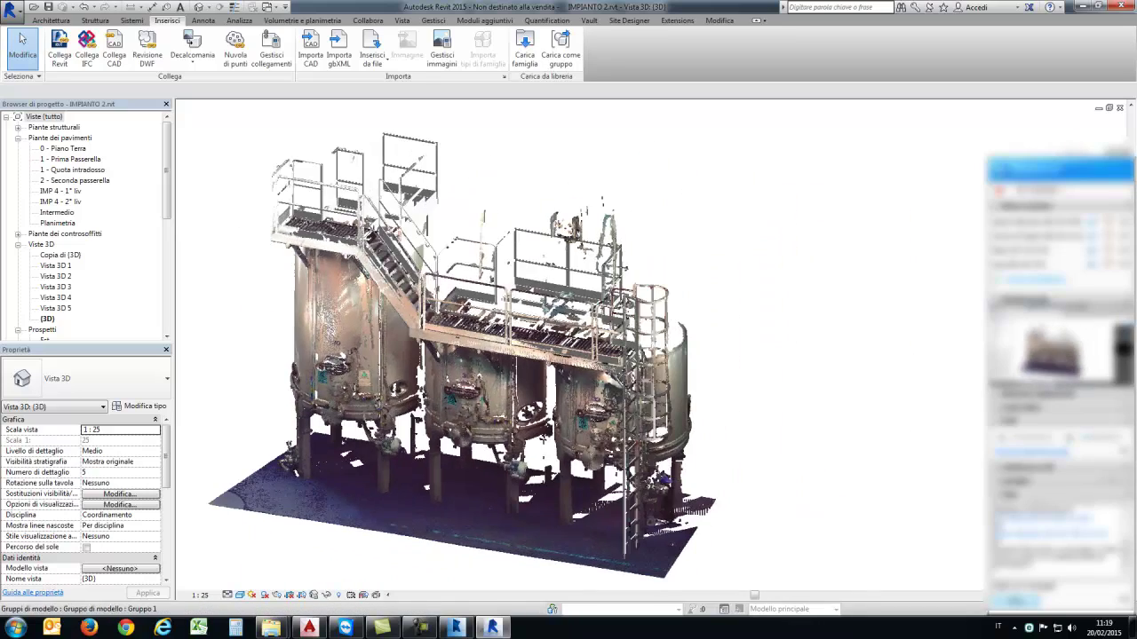
pyautogui.scroll(1, 277, 206)
pyautogui.scroll(2, 277, 206)
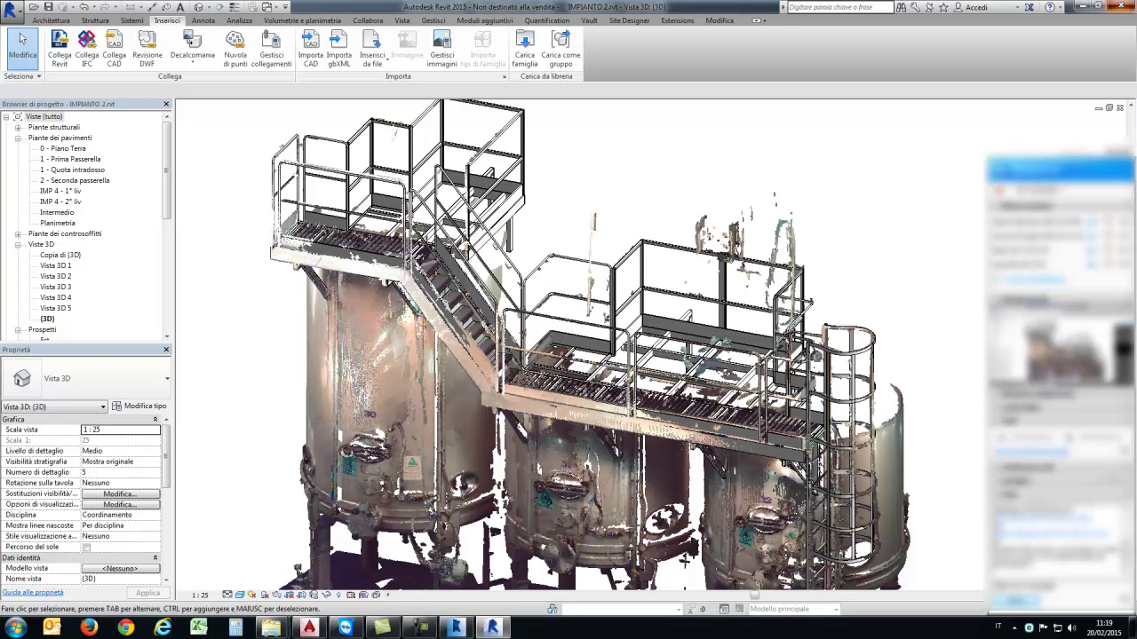
pyautogui.hotkey('alt', 'F4')
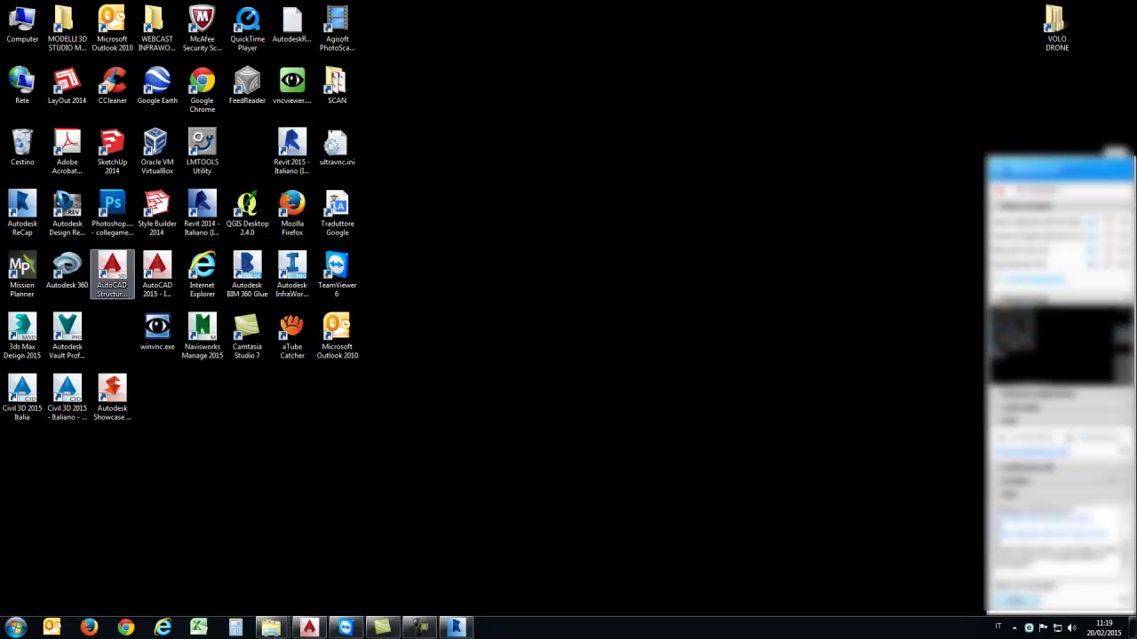
# Step: Quit AutoCAD Structural Detailing, answering the save prompt, and relaunch it from its desktop shortcut
pyautogui.click(112, 276)
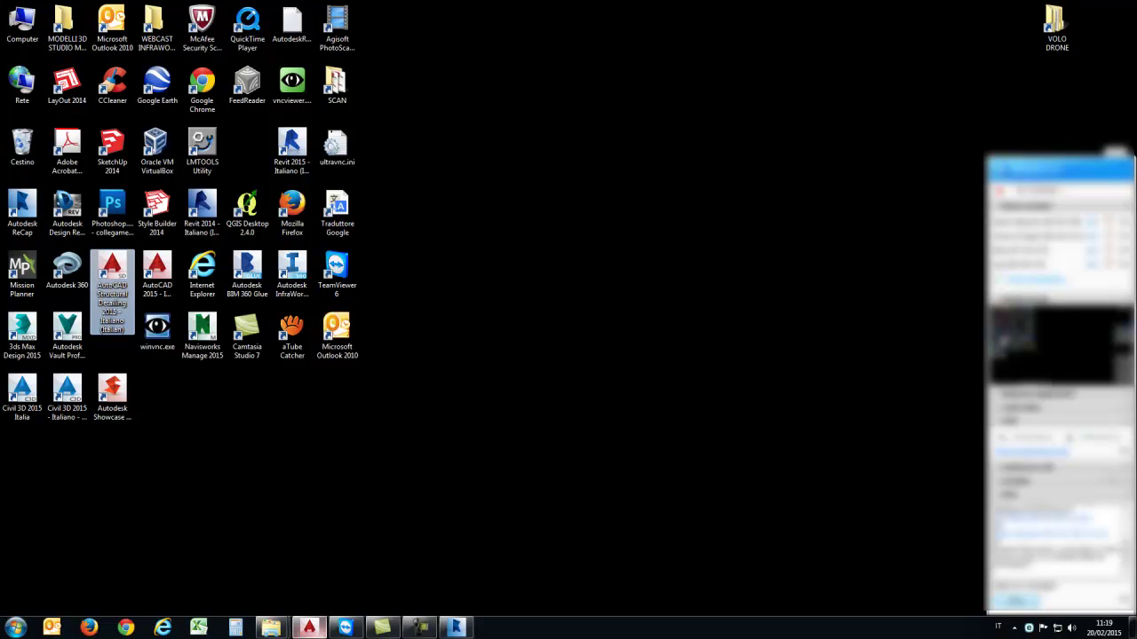
pyautogui.click(310, 628)
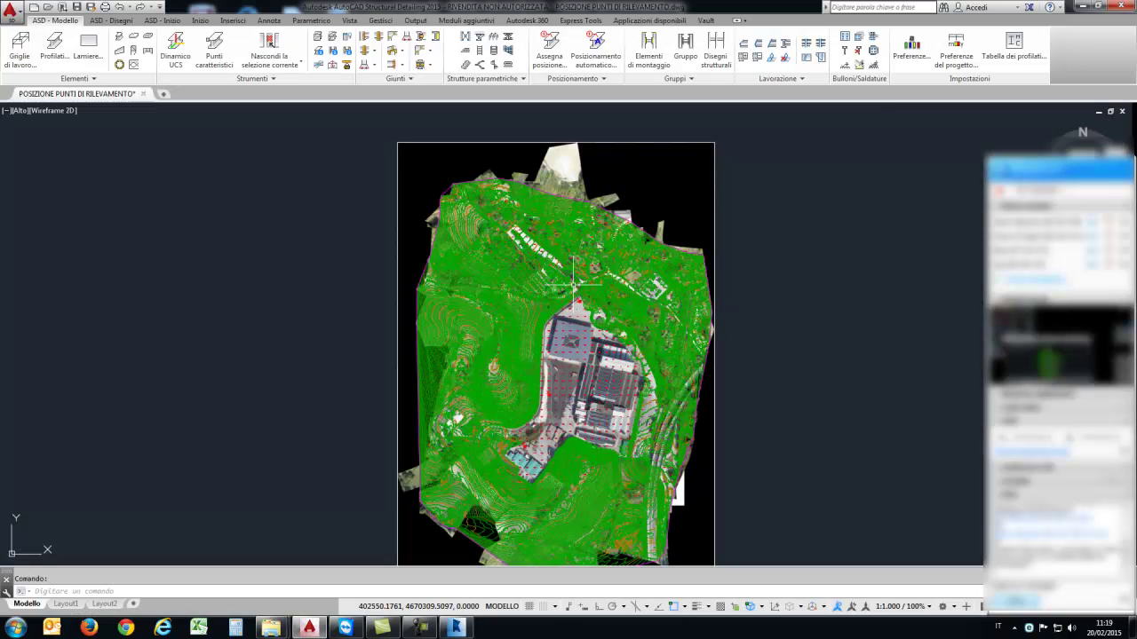
pyautogui.click(1121, 6)
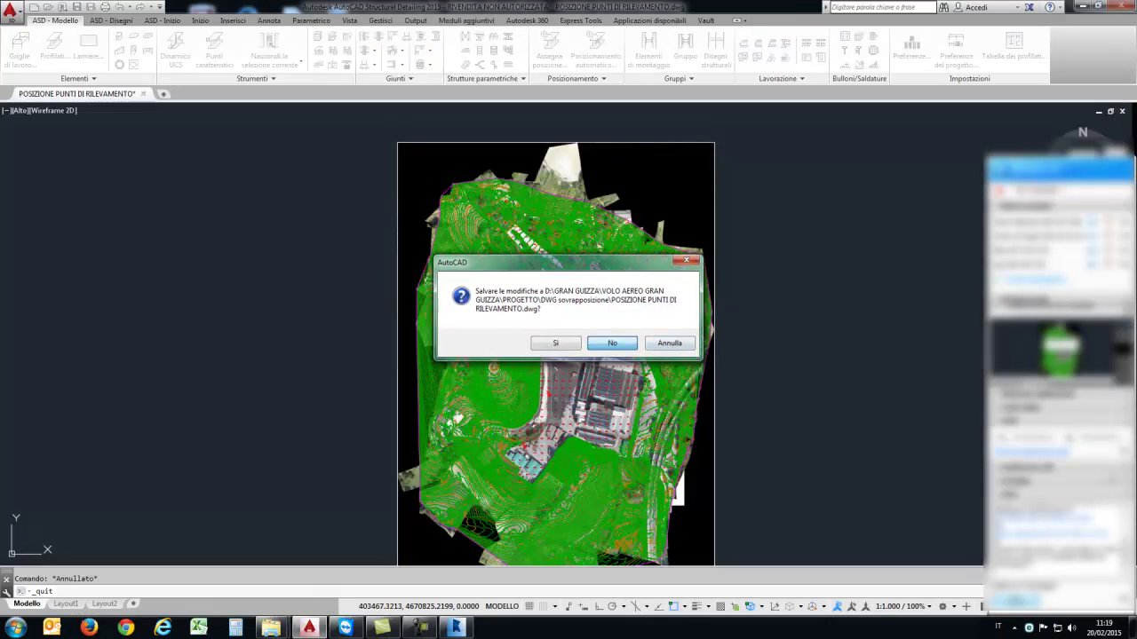
pyautogui.press('Return')
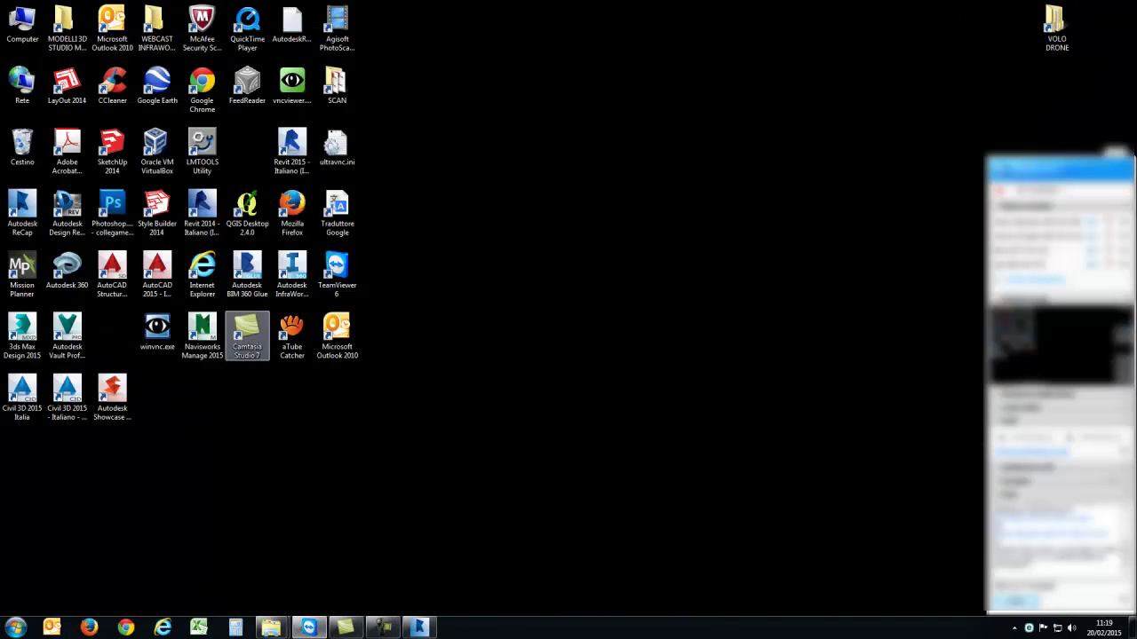
pyautogui.doubleClick(111, 271)
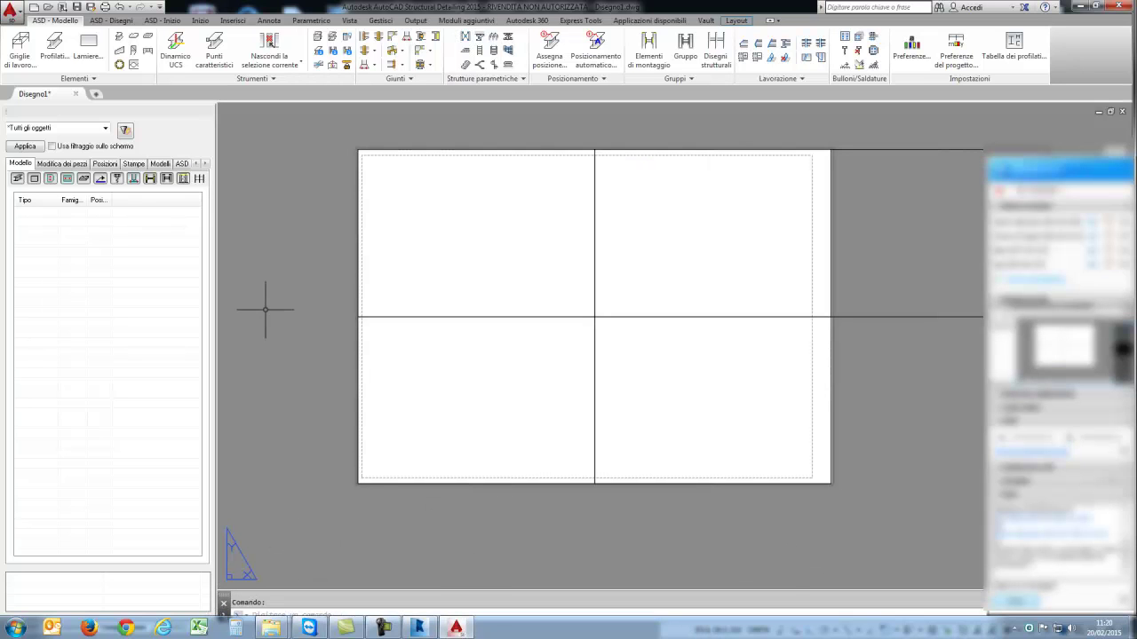
# Step: Resize the application window, switch Disegno1 to the Modello space, and show the Inserisci tools
pyautogui.click(1093, 7)
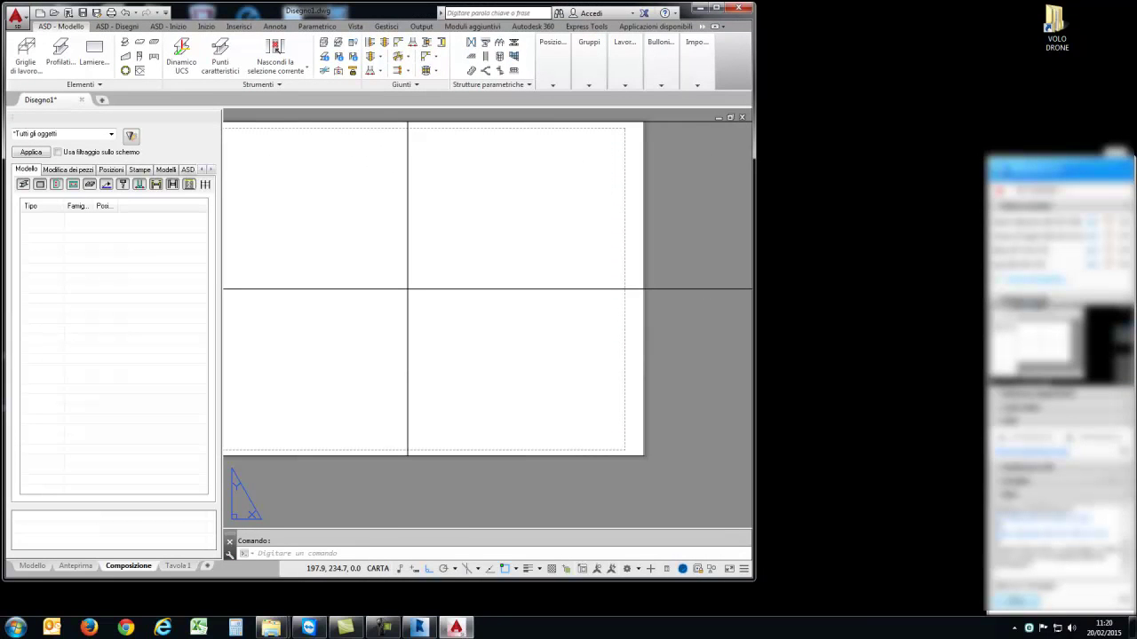
pyautogui.moveTo(755, 580); pyautogui.dragTo(984, 611)
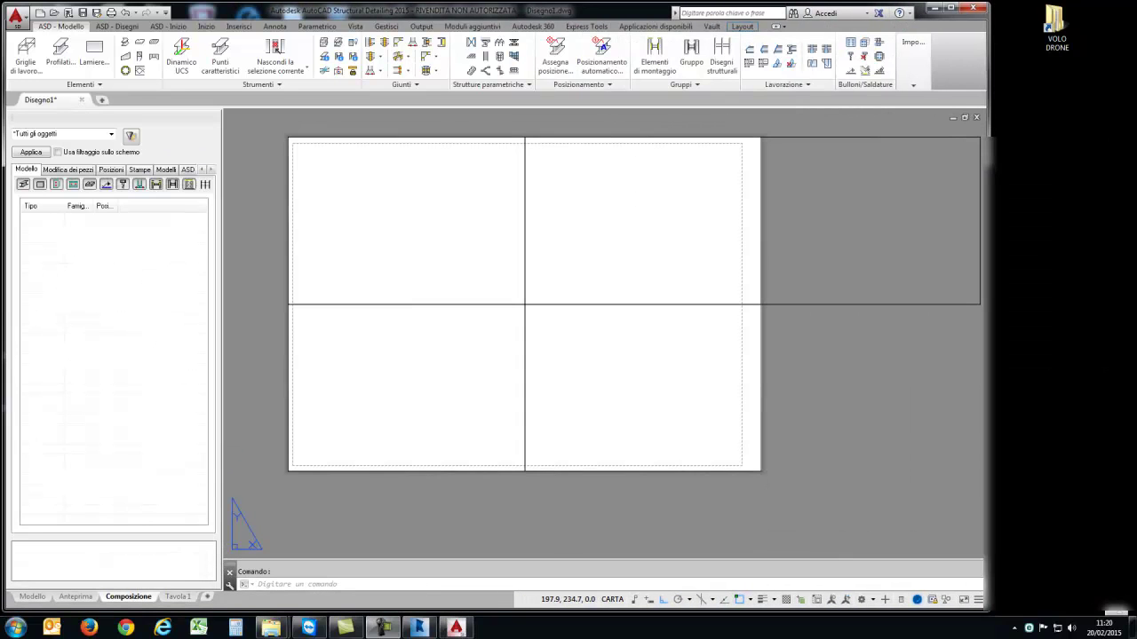
pyautogui.moveTo(984, 611); pyautogui.dragTo(1066, 611)
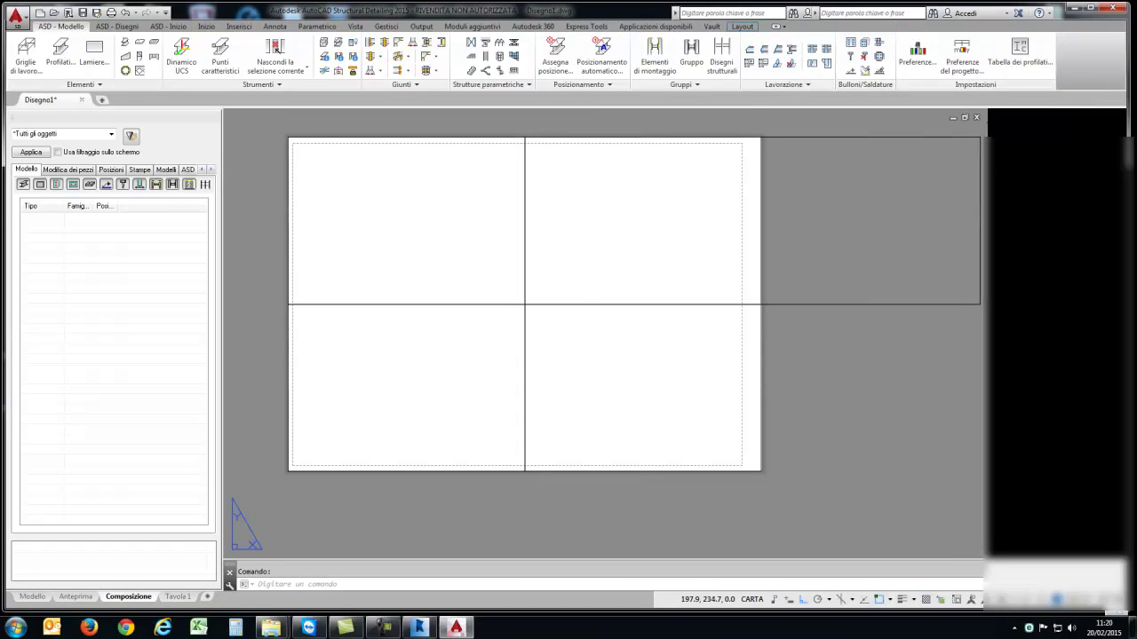
pyautogui.click(32, 596)
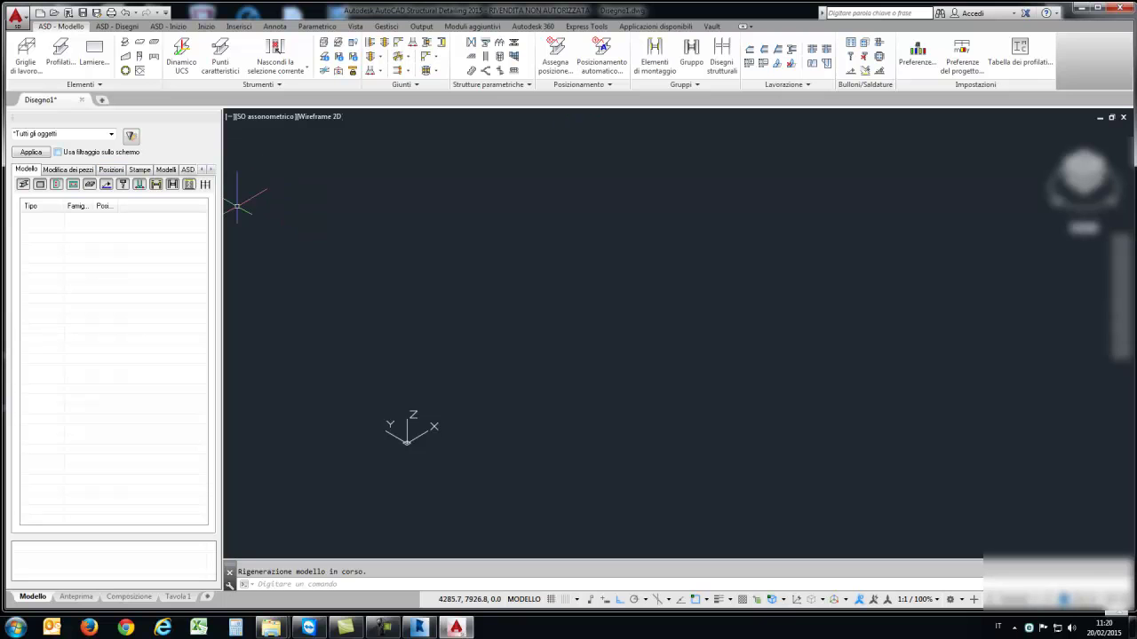
pyautogui.click(238, 26)
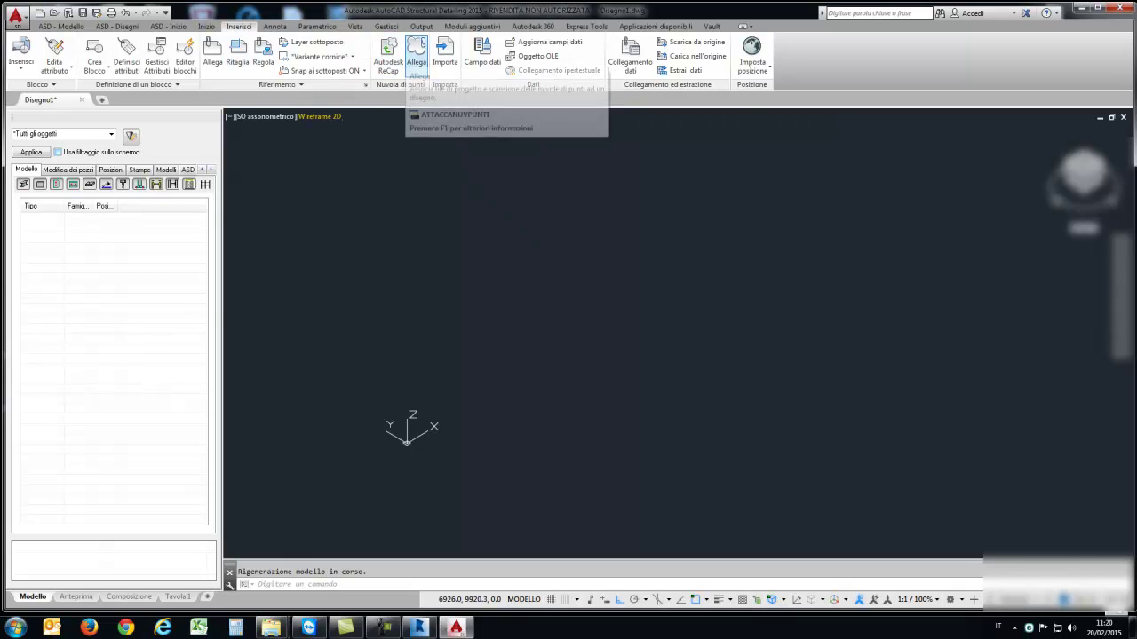
# Step: Pick Blocco-A-esterno.rcs to attach, cancel the attach, then bring up the Open drawing dialog
pyautogui.click(417, 55)
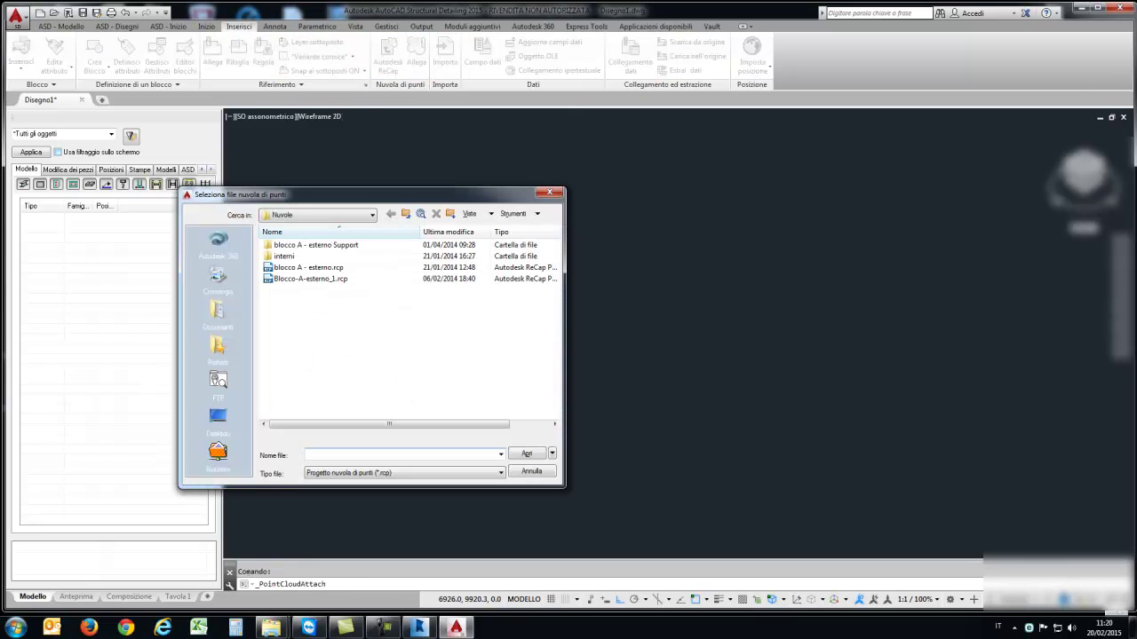
pyautogui.click(404, 473)
pyautogui.click(351, 491)
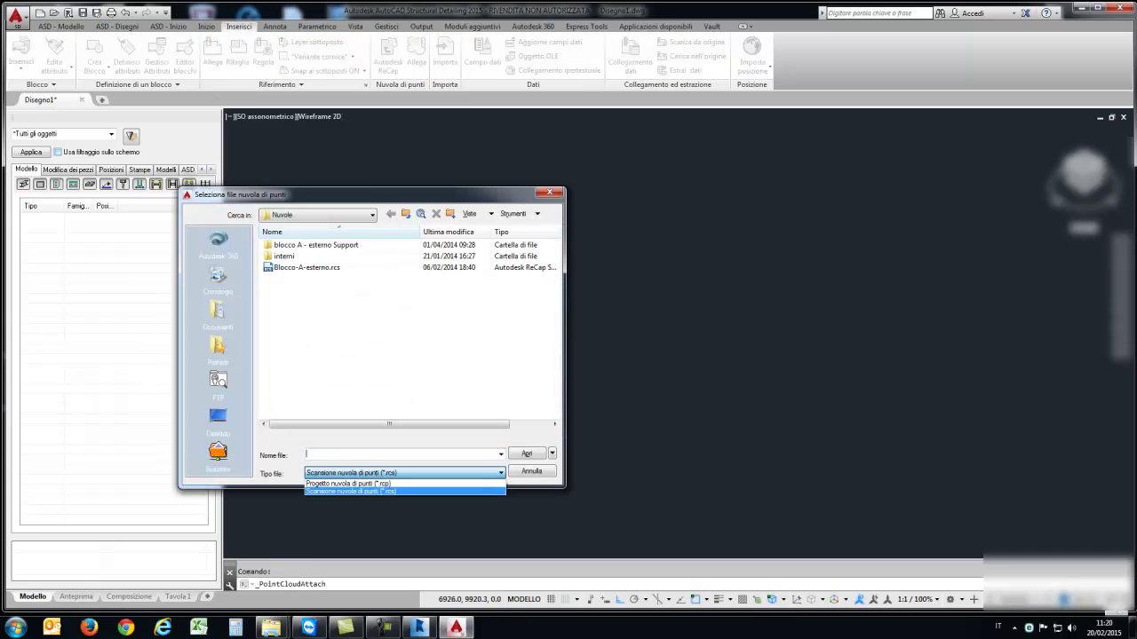
pyautogui.click(404, 472)
pyautogui.click(349, 483)
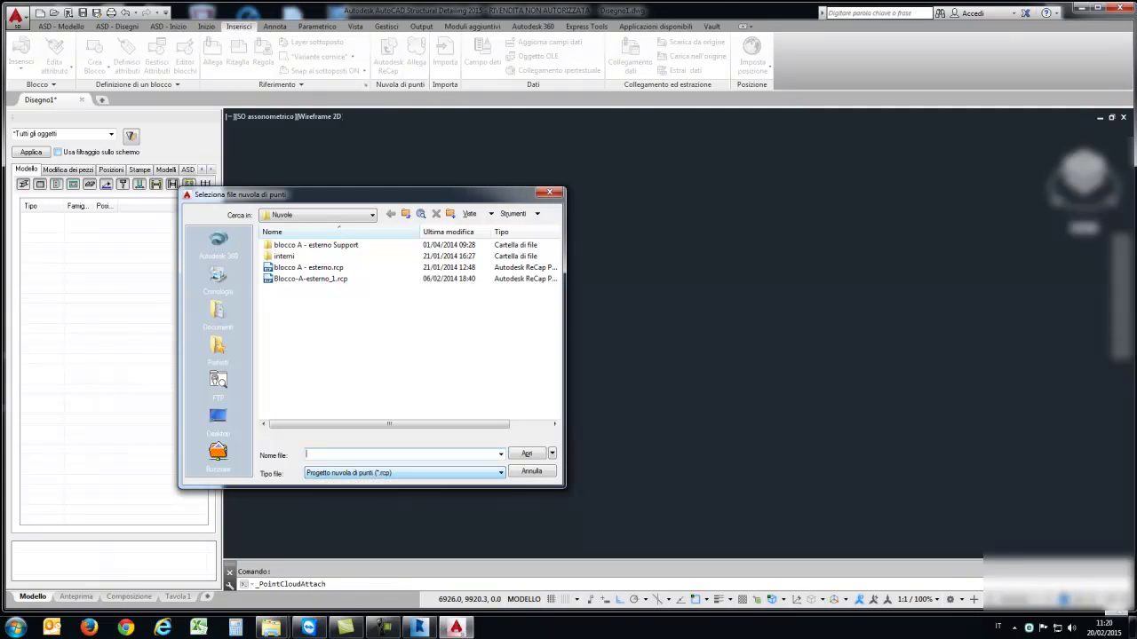
pyautogui.click(404, 473)
pyautogui.click(350, 491)
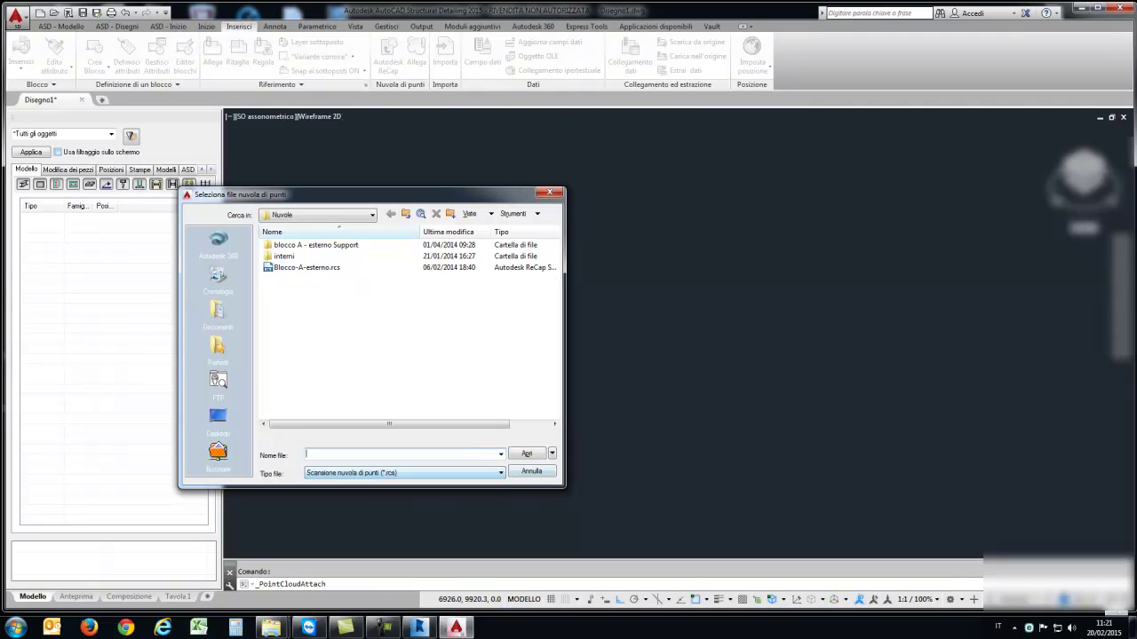
pyautogui.click(306, 267)
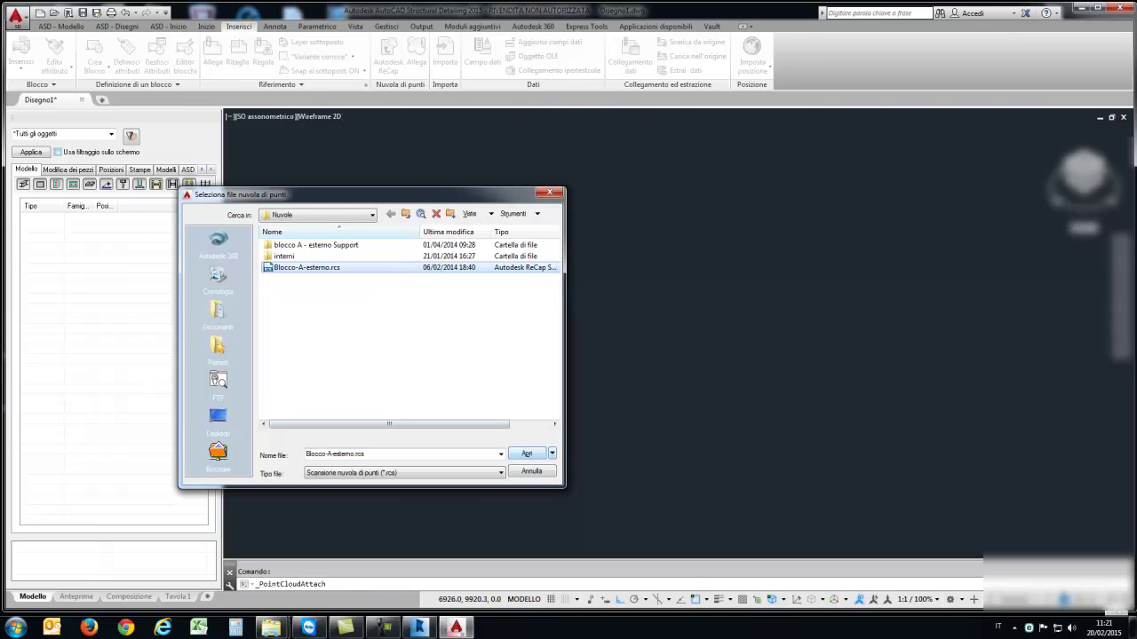
pyautogui.press('Return')
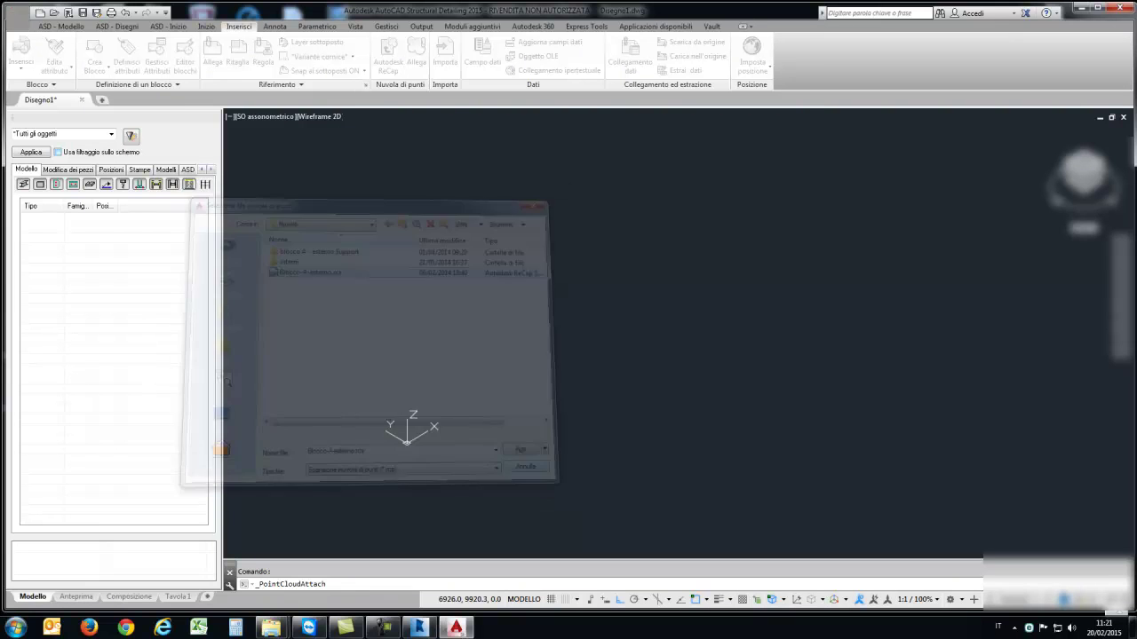
pyautogui.hotkey('ctrl', 'o')
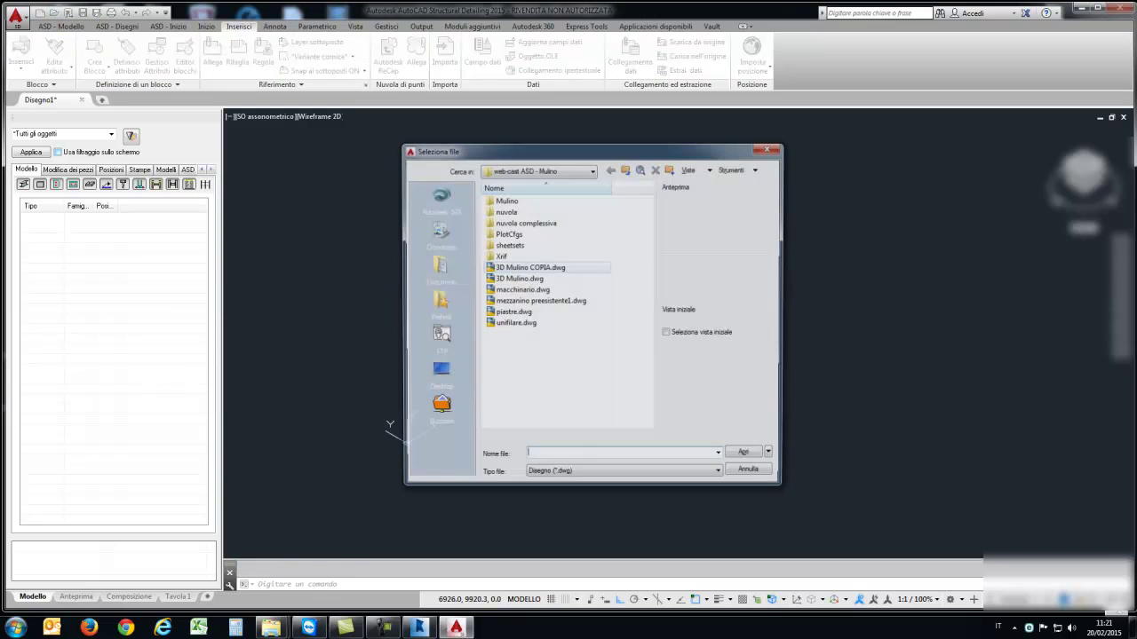
# Step: Open 3D Mulino.dwg from the Seleziona file dialog
pyautogui.click(518, 278)
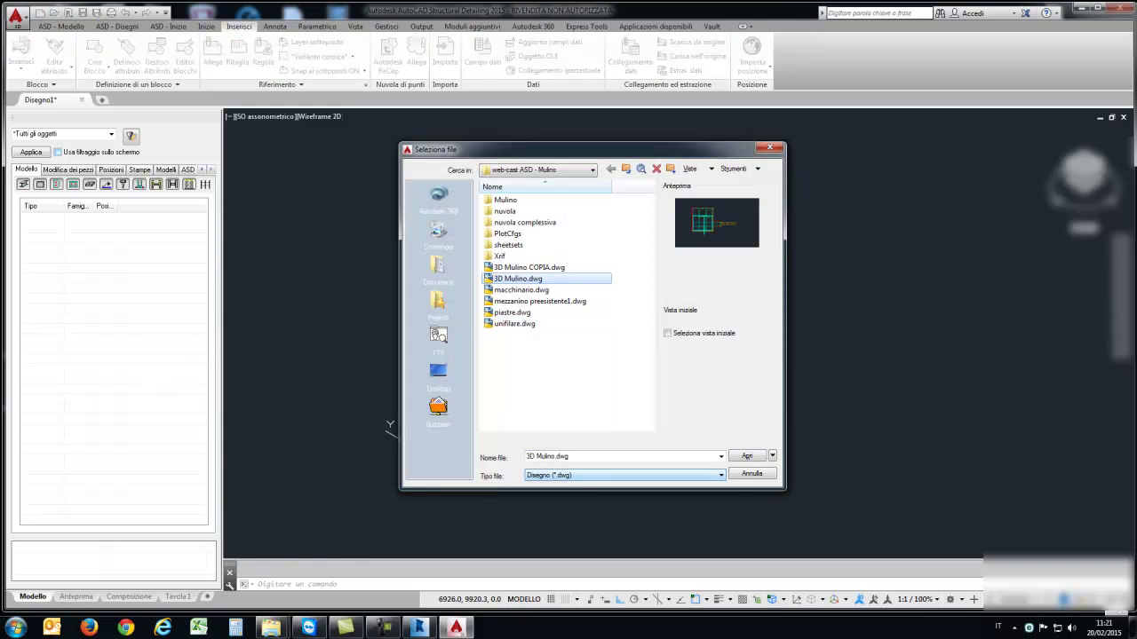
pyautogui.press('Return')
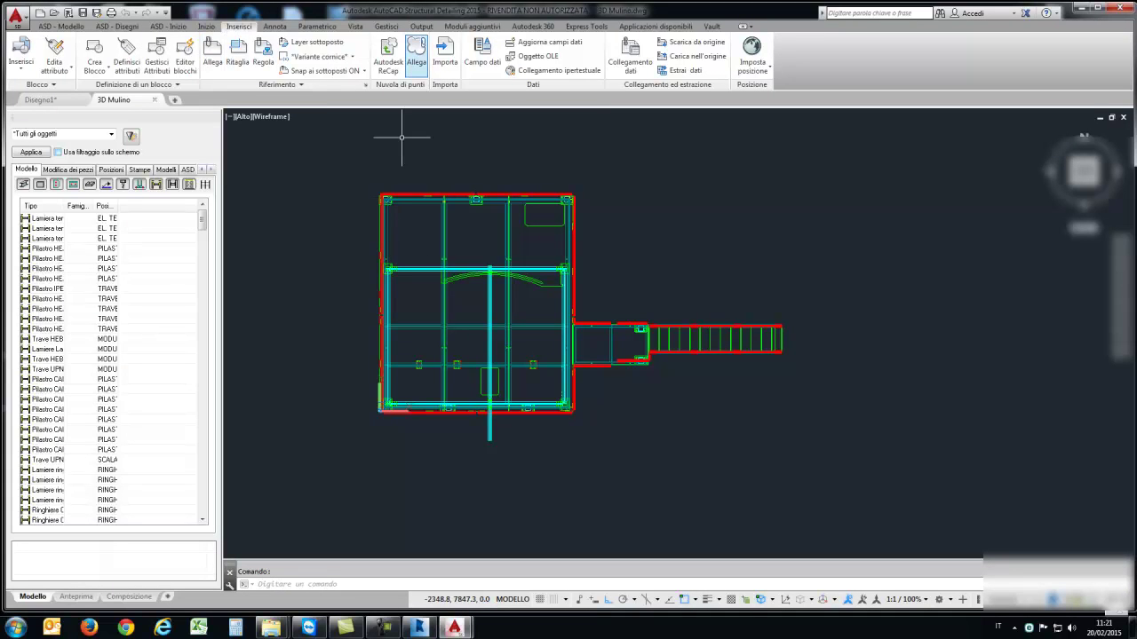
# Step: Reload the WEB-CAST point cloud from the External References palette (XR), then close the palette
pyautogui.write('xrif')
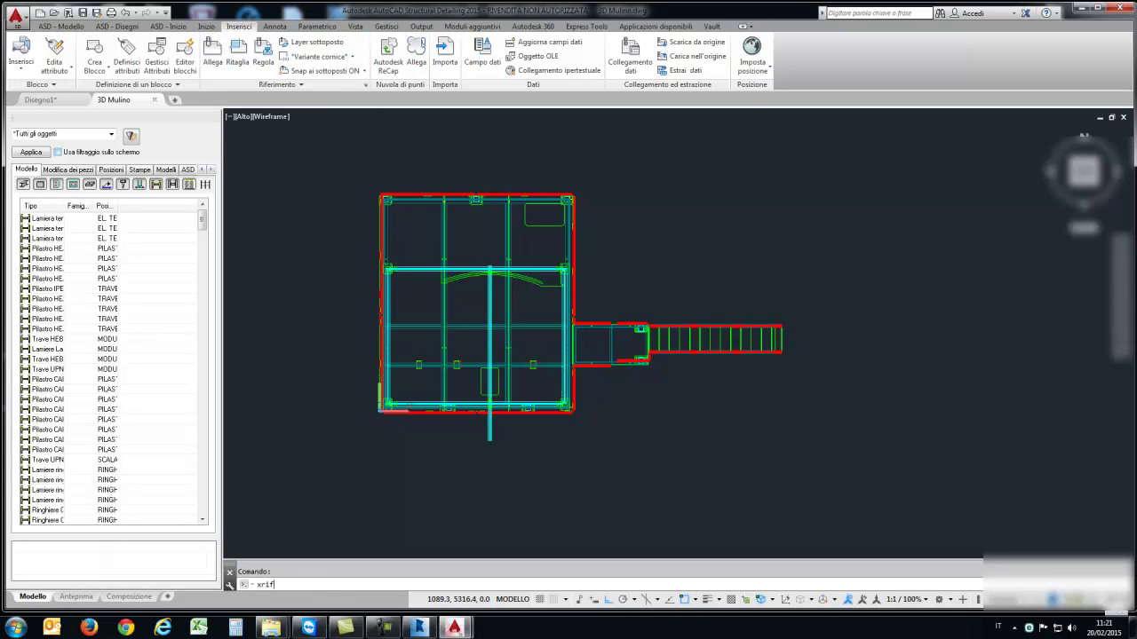
pyautogui.press('Return')
pyautogui.click(77, 129)
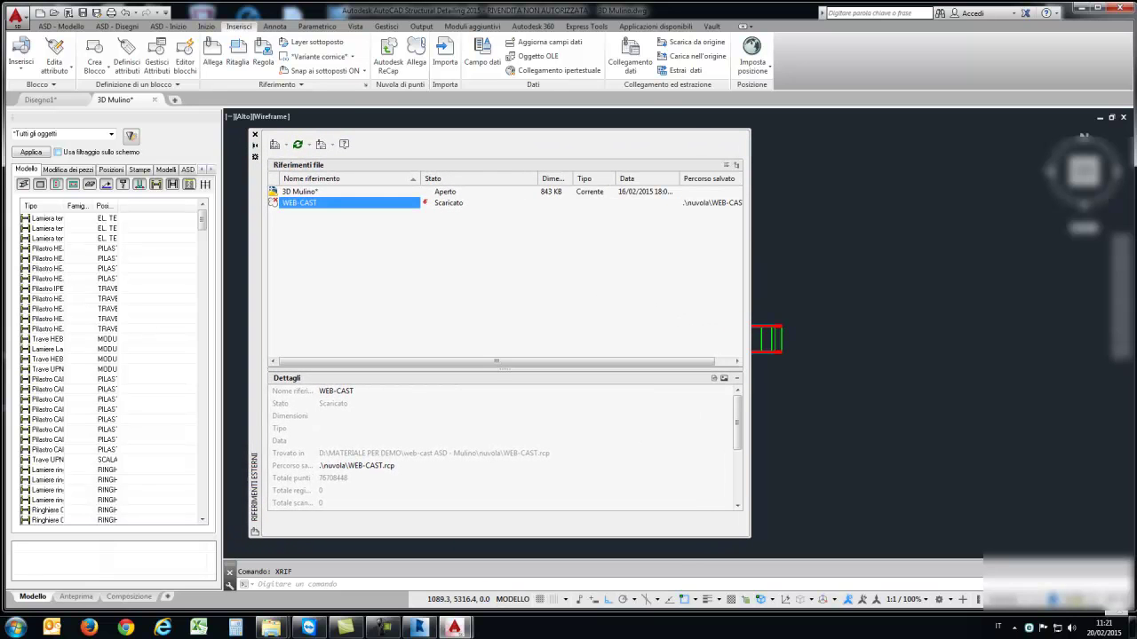
pyautogui.rightClick(340, 202)
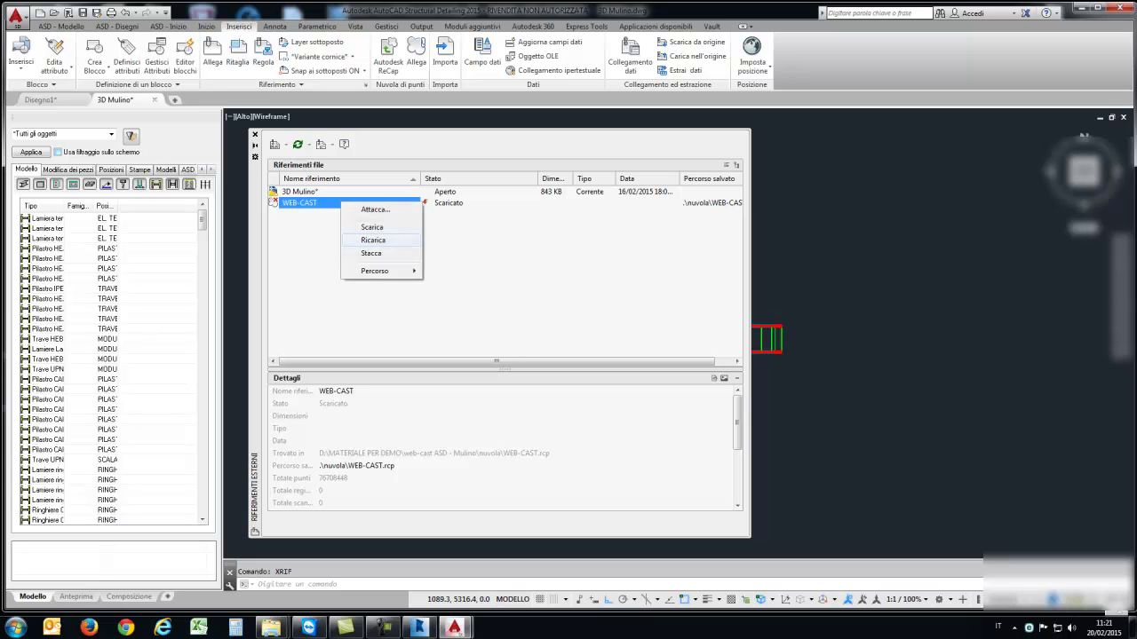
pyautogui.click(373, 240)
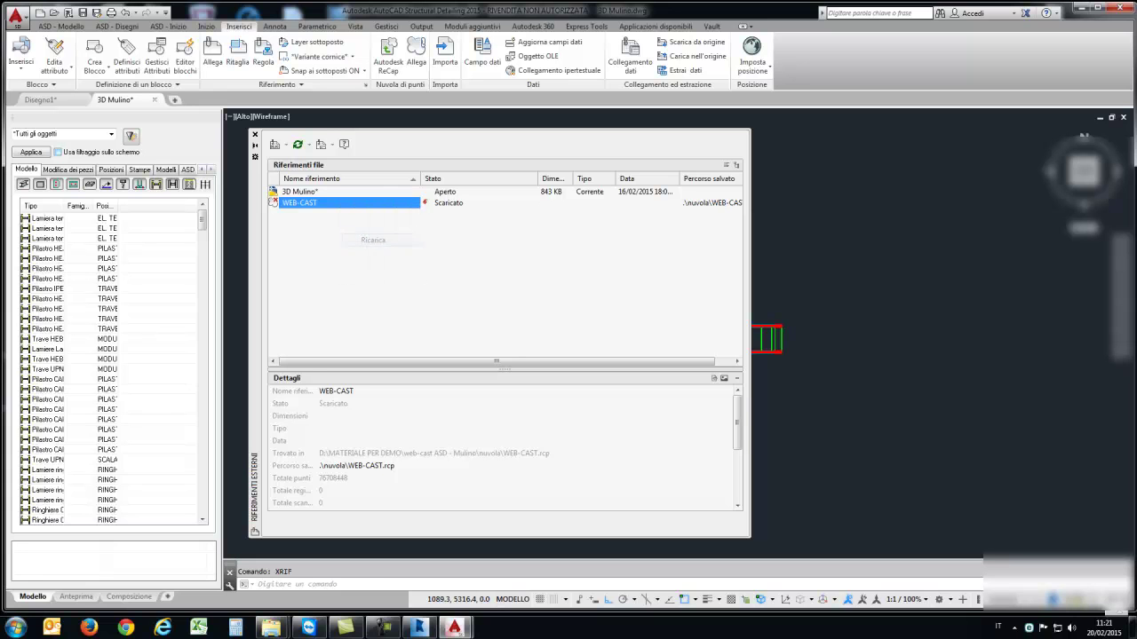
pyautogui.click(255, 135)
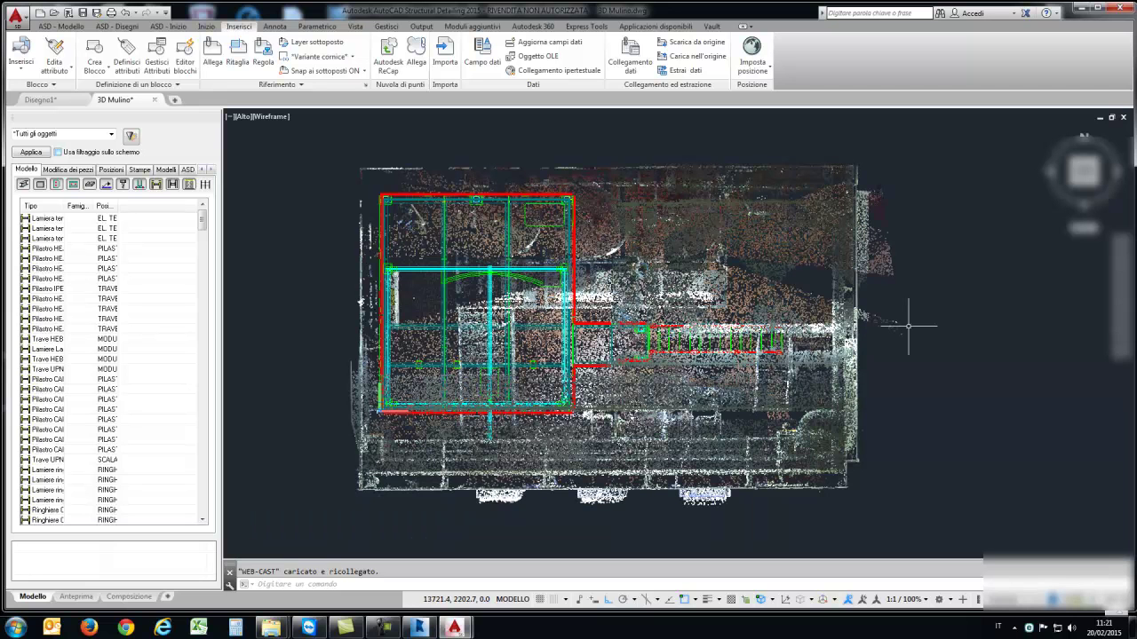
# Step: Pan the plan slightly, reselect the point cloud, and open Gestione nuvole di punti
pyautogui.click(788, 277)
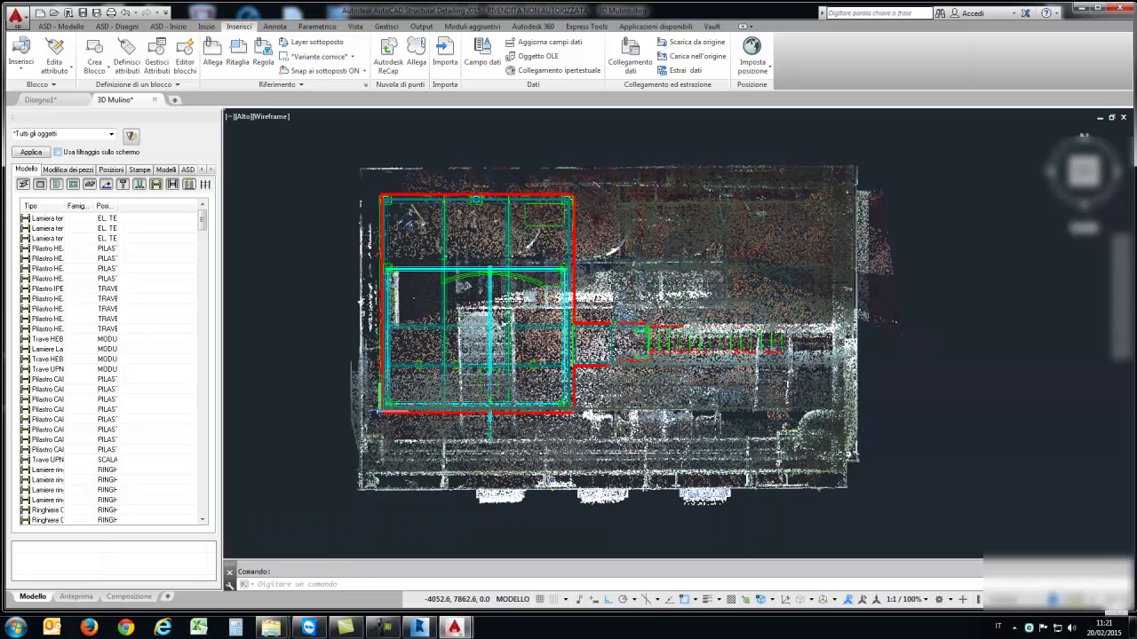
pyautogui.hotkey('ctrl', '1')
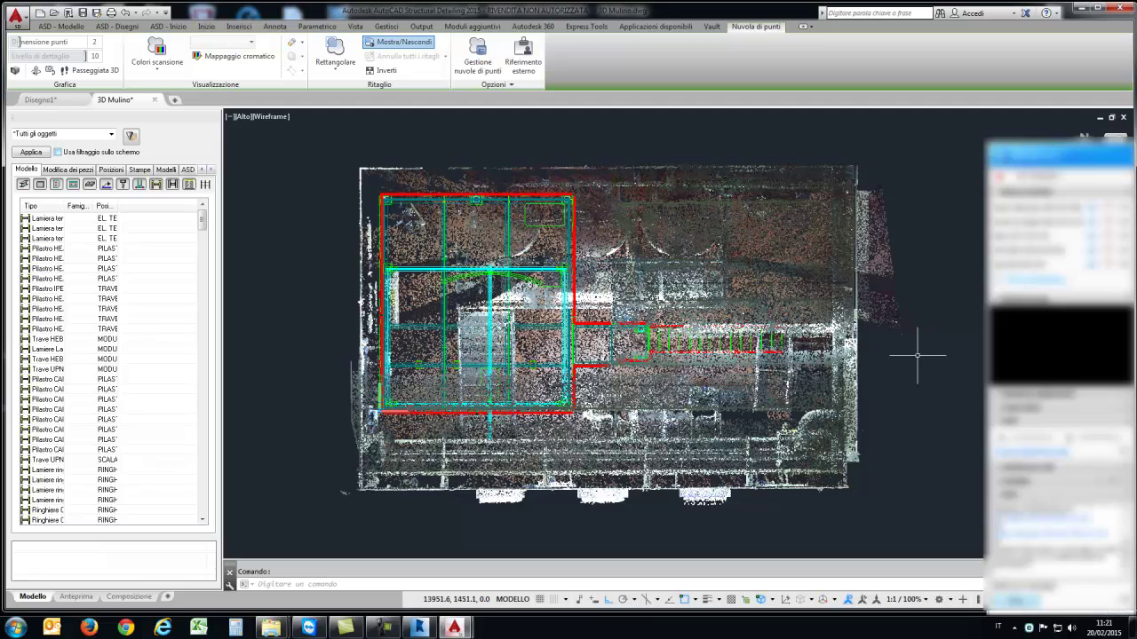
pyautogui.middleClick(858, 358)
pyautogui.moveTo(858, 358); pyautogui.dragTo(777, 356, button='middle')
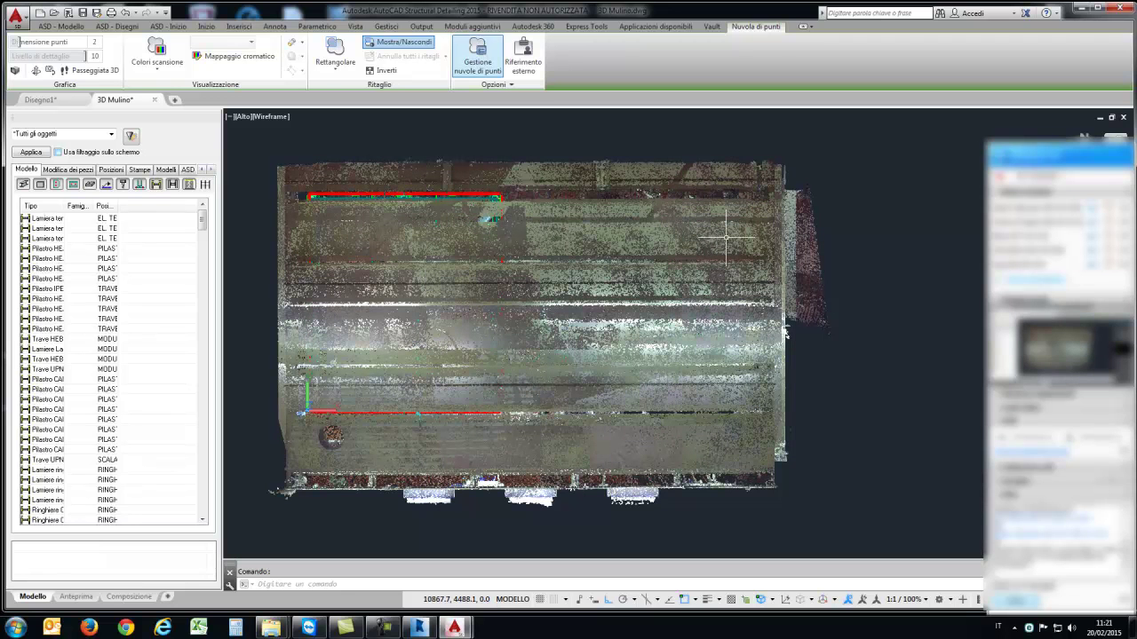
pyautogui.press('Escape')
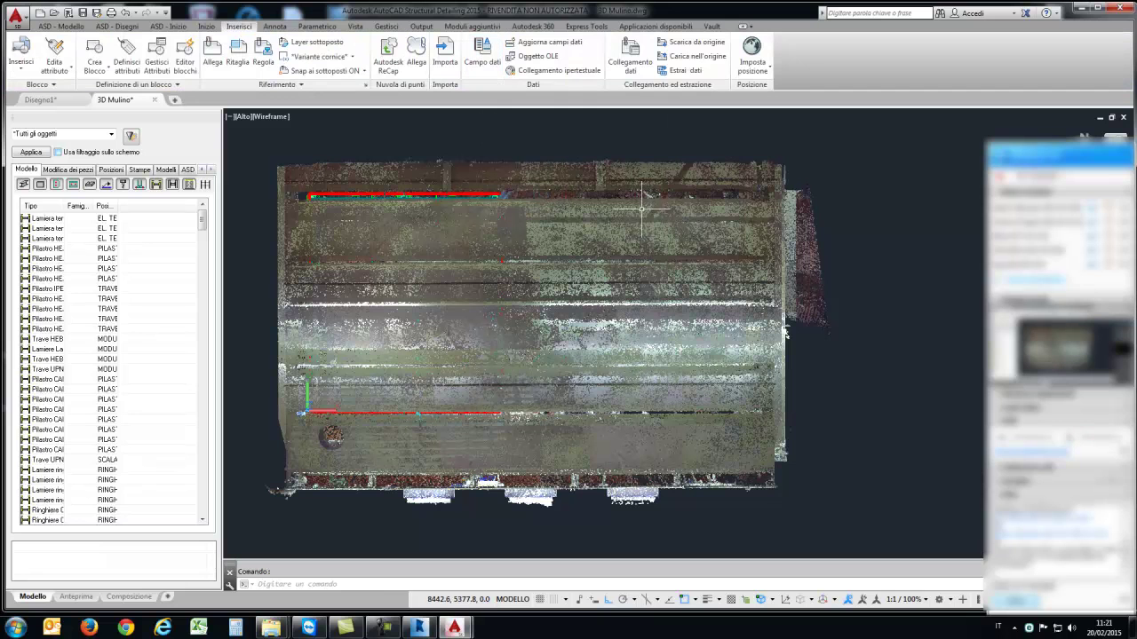
pyautogui.click(543, 136)
pyautogui.click(476, 55)
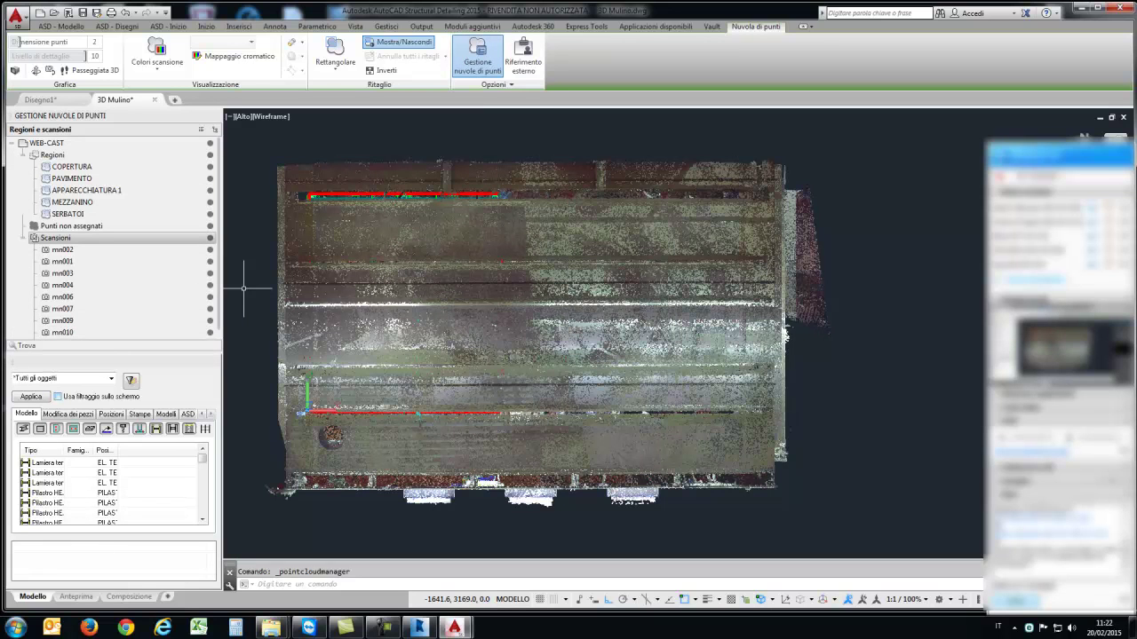
pyautogui.click(63, 250)
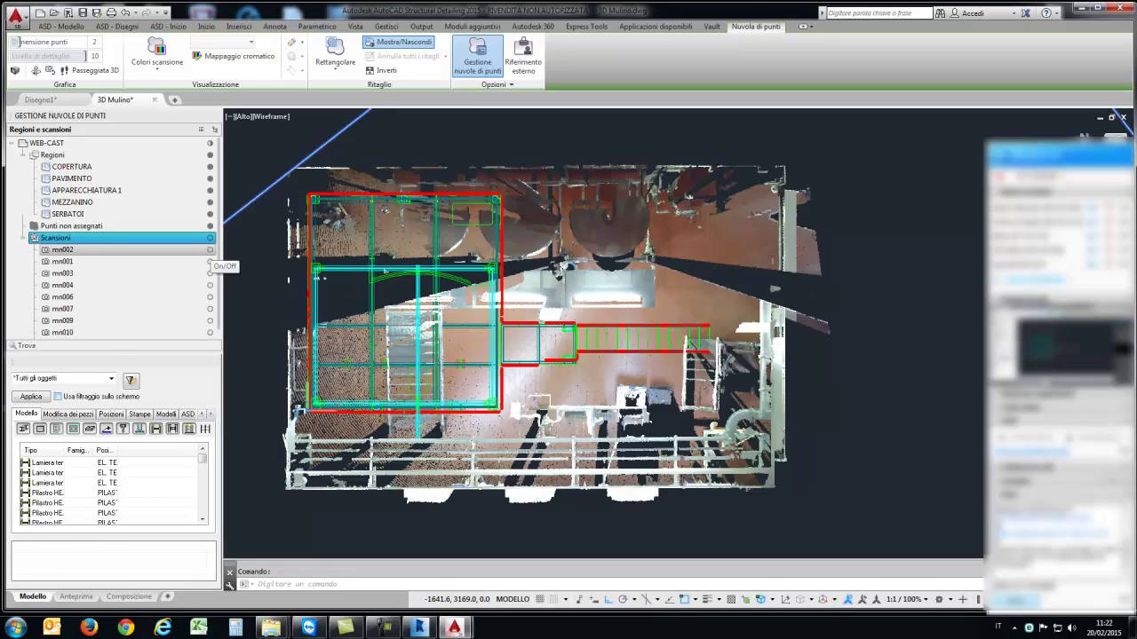
pyautogui.keyDown('ctrl'); pyautogui.click(62, 261); pyautogui.keyUp('ctrl')
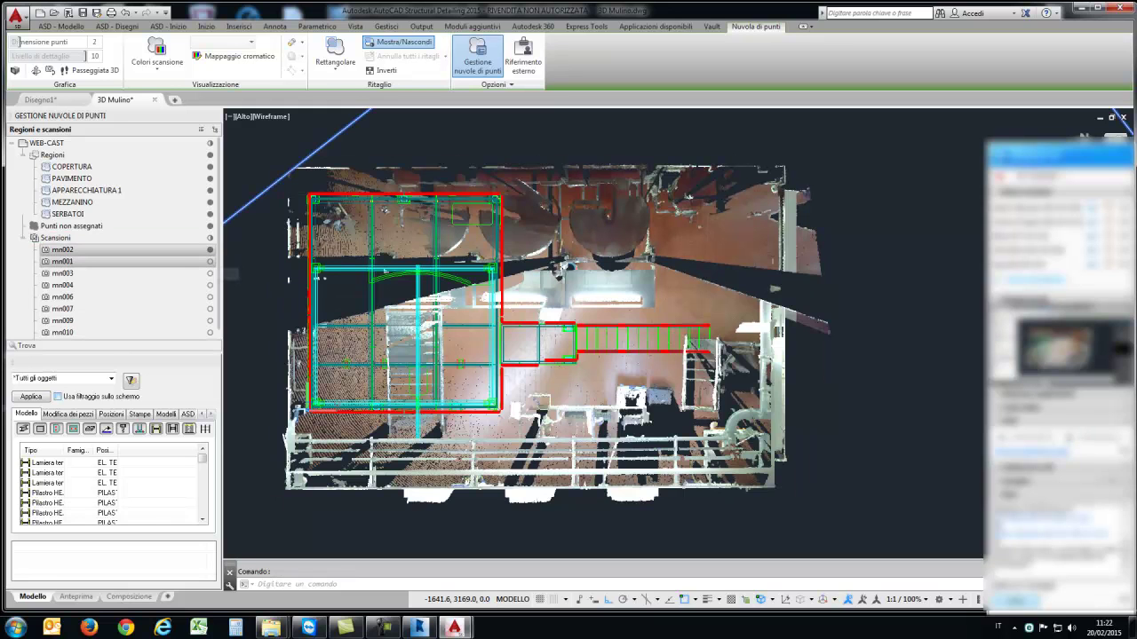
pyautogui.keyDown('ctrl'); pyautogui.click(63, 249); pyautogui.keyUp('ctrl')
pyautogui.keyDown('ctrl'); pyautogui.click(62, 273); pyautogui.keyUp('ctrl')
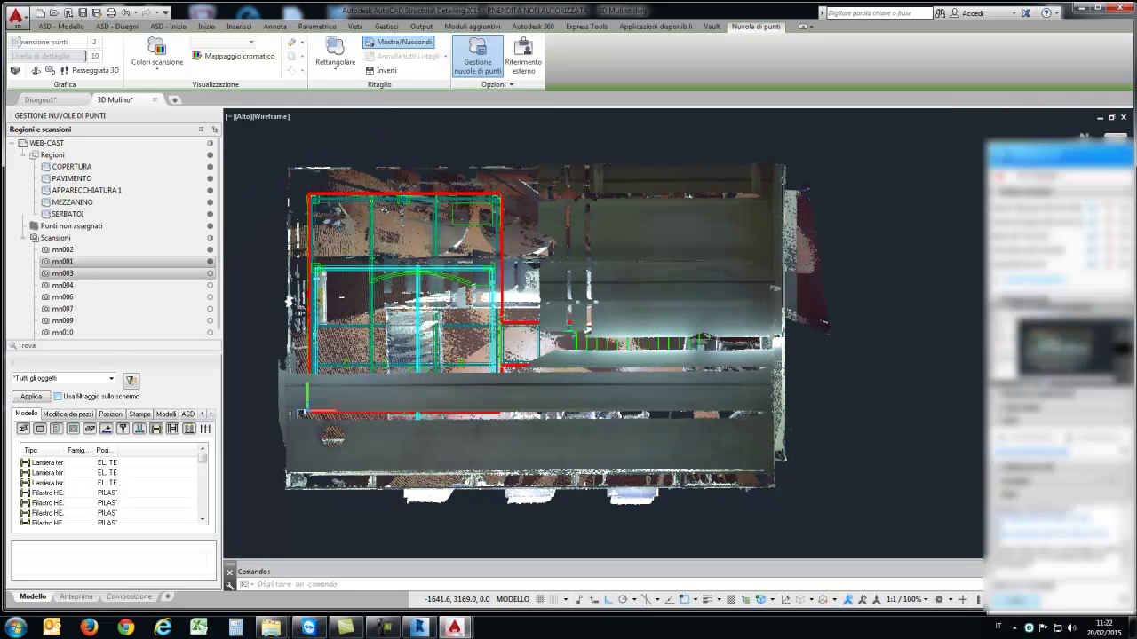
pyautogui.click(210, 273)
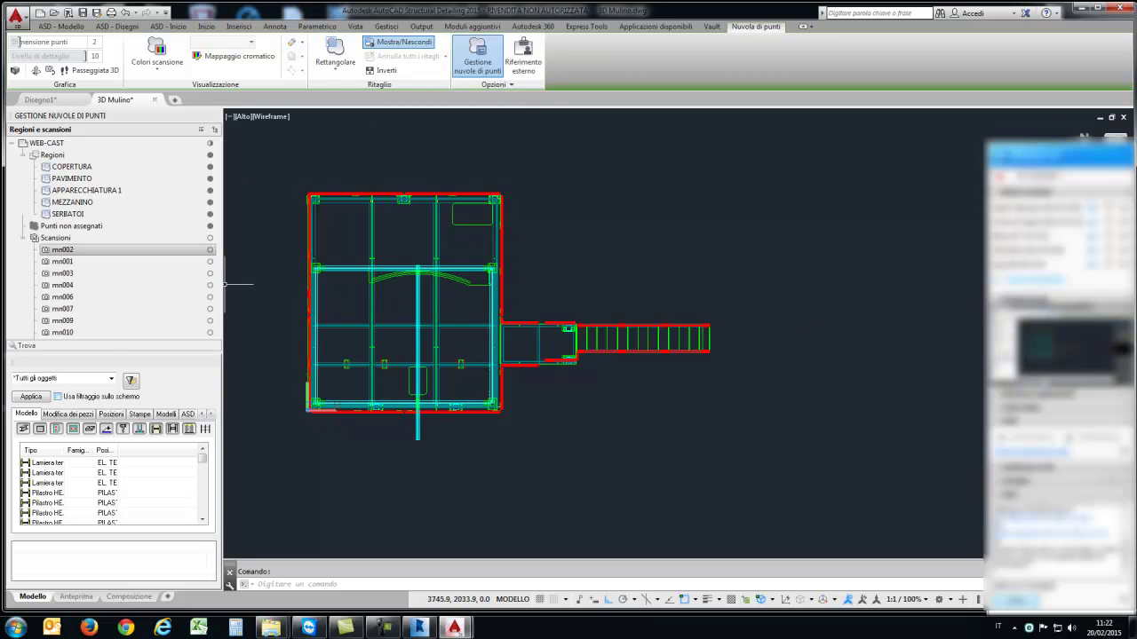
pyautogui.click(209, 237)
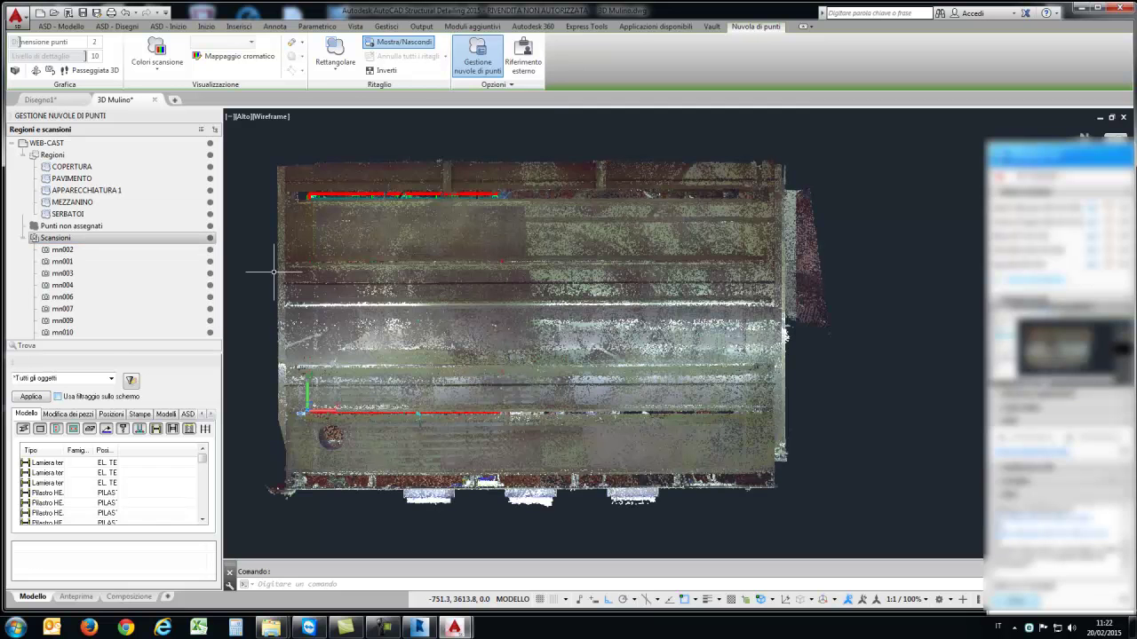
pyautogui.click(71, 166)
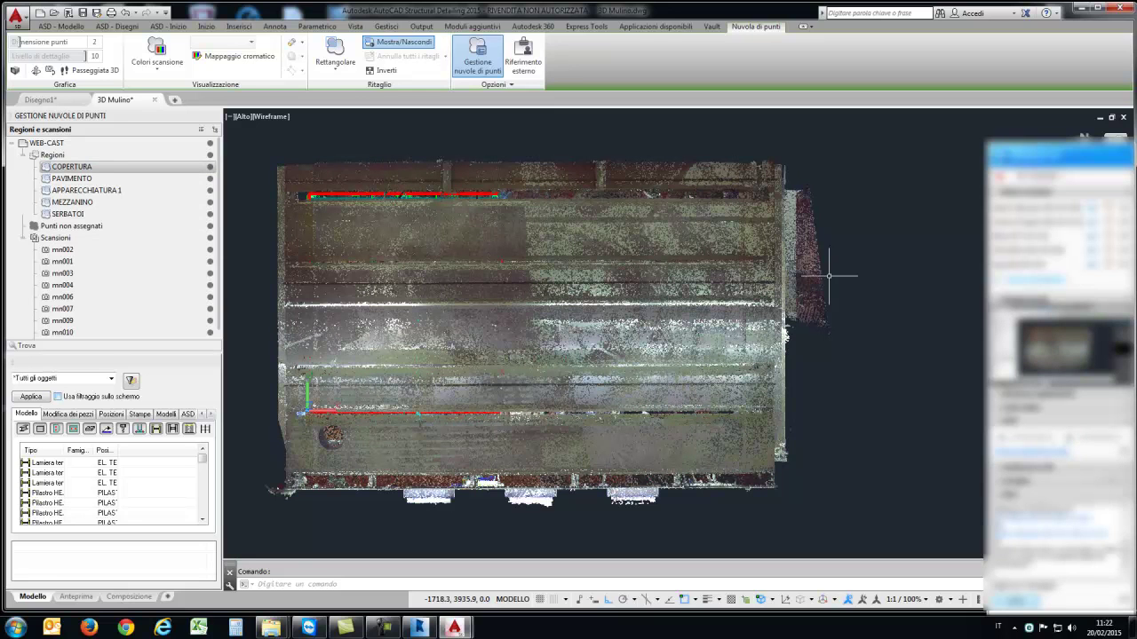
pyautogui.click(354, 25)
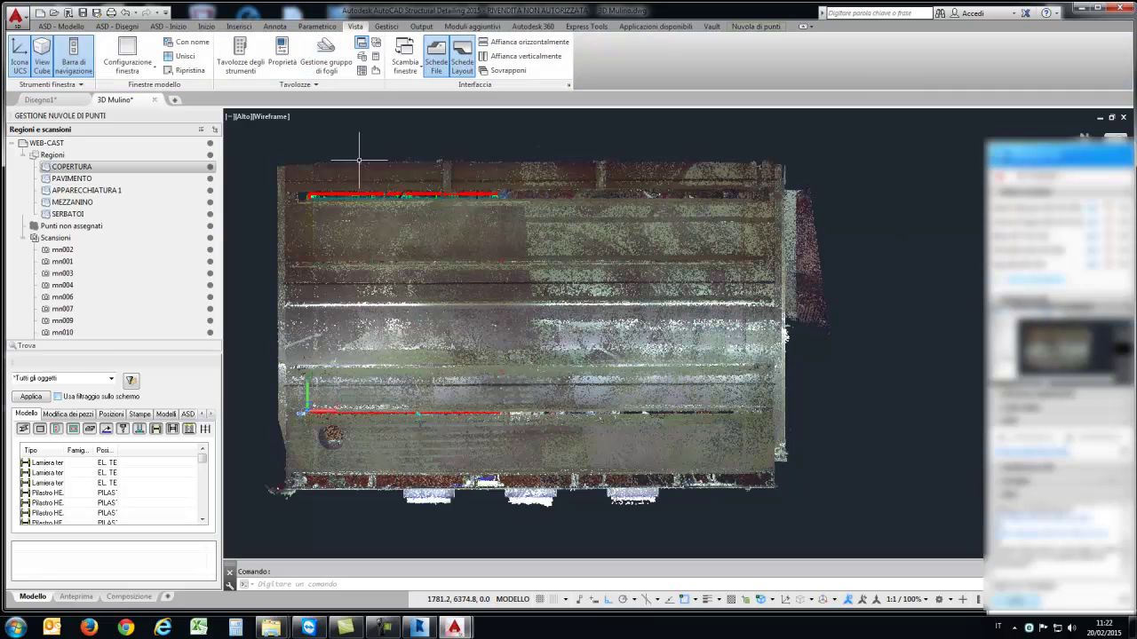
# Step: Switch to SE Isometric and hide the COPERTURA and PAVIMENTO regions
pyautogui.click(243, 116)
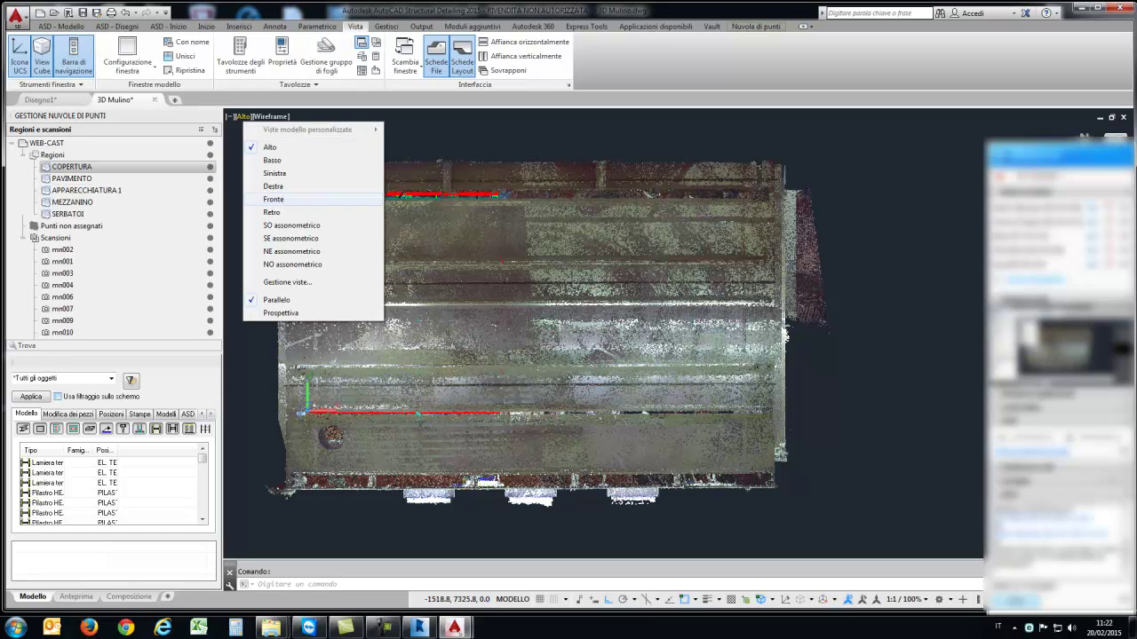
pyautogui.click(290, 238)
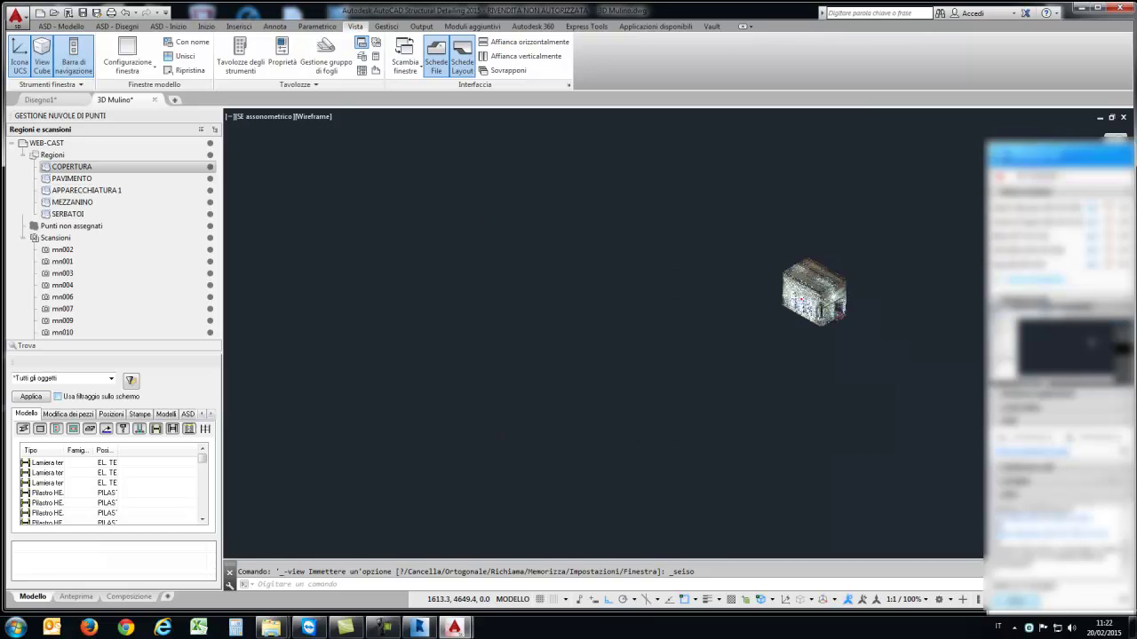
pyautogui.scroll(4, 795, 293)
pyautogui.moveTo(568, 317); pyautogui.dragTo(403, 318, button='middle')
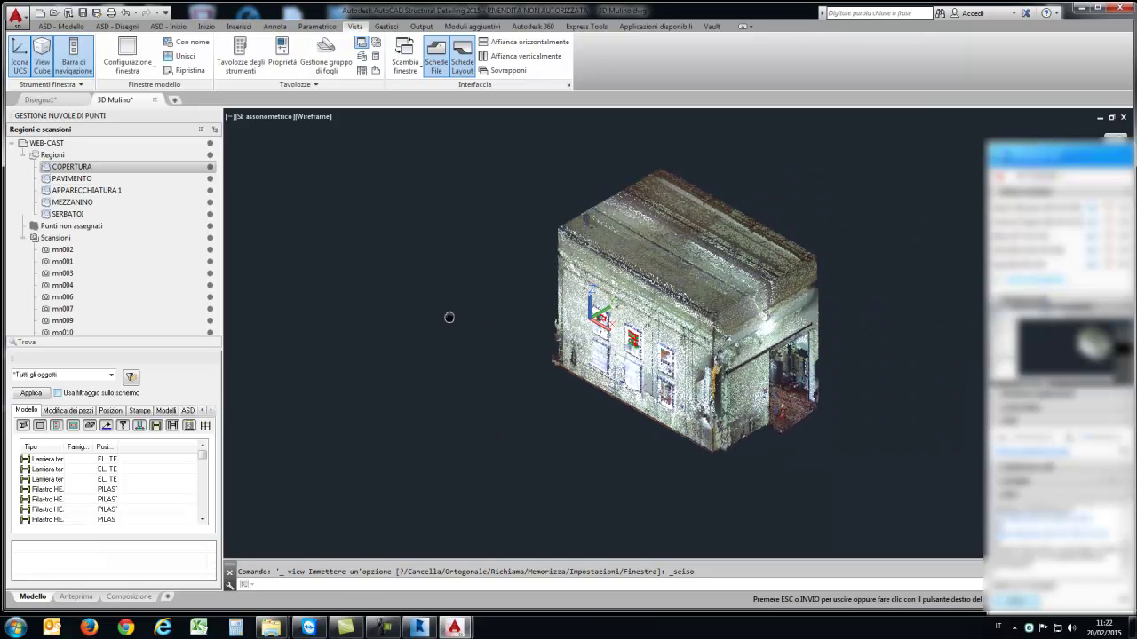
pyautogui.click(209, 166)
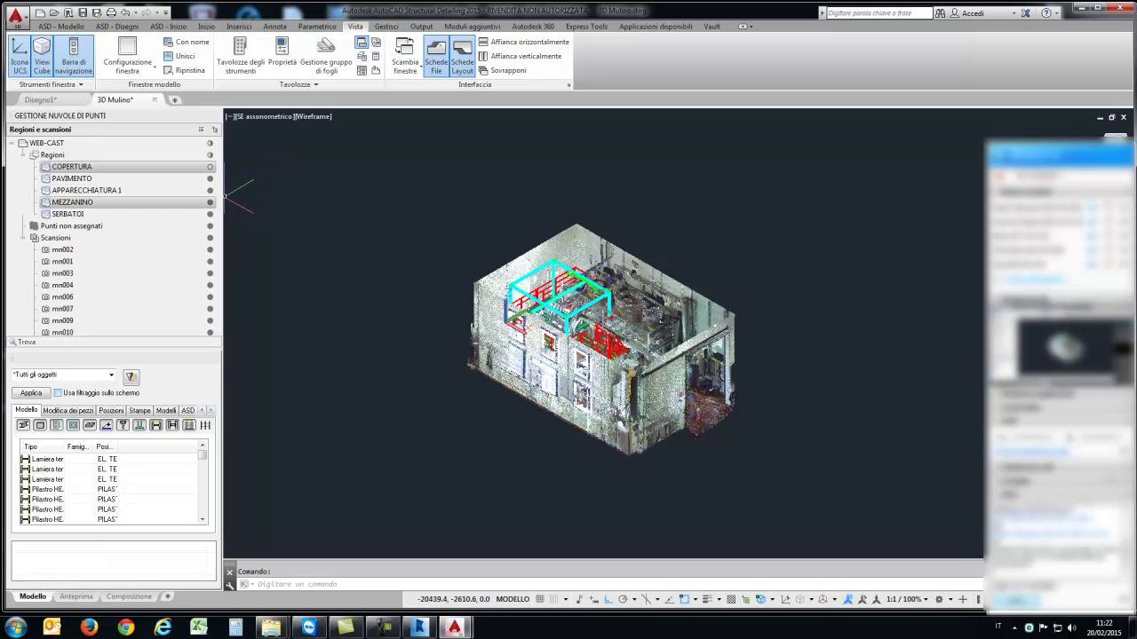
pyautogui.click(210, 178)
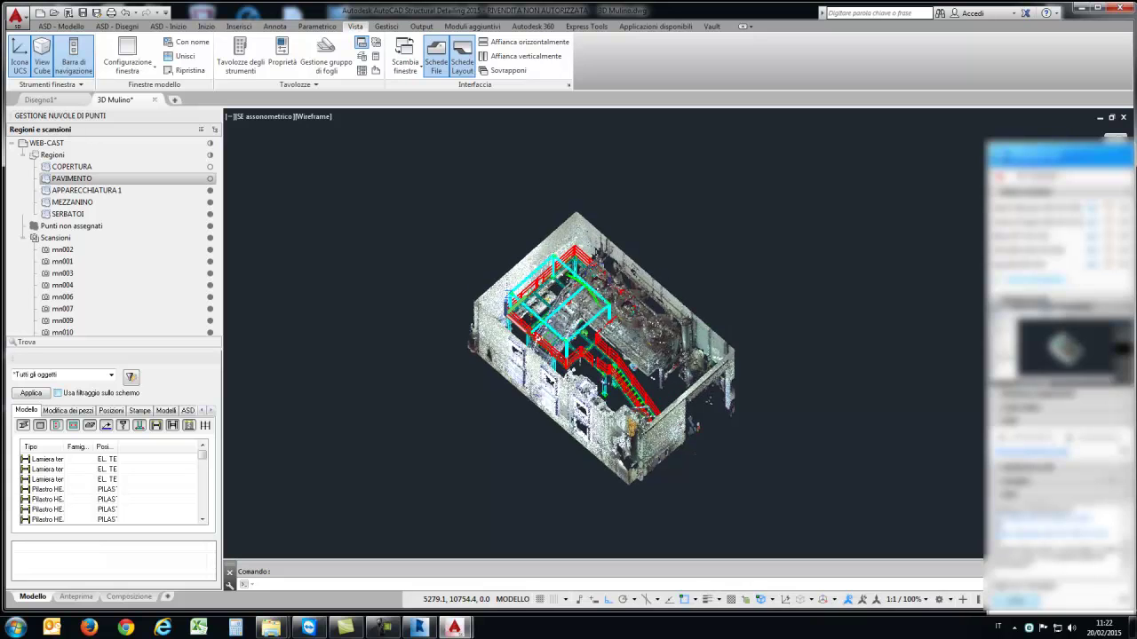
# Step: Orbit the cloud, then hide the MEZZANINO and APPARECCHIATURA 1 regions
pyautogui.scroll(2, 691, 342)
pyautogui.scroll(2, 691, 342)
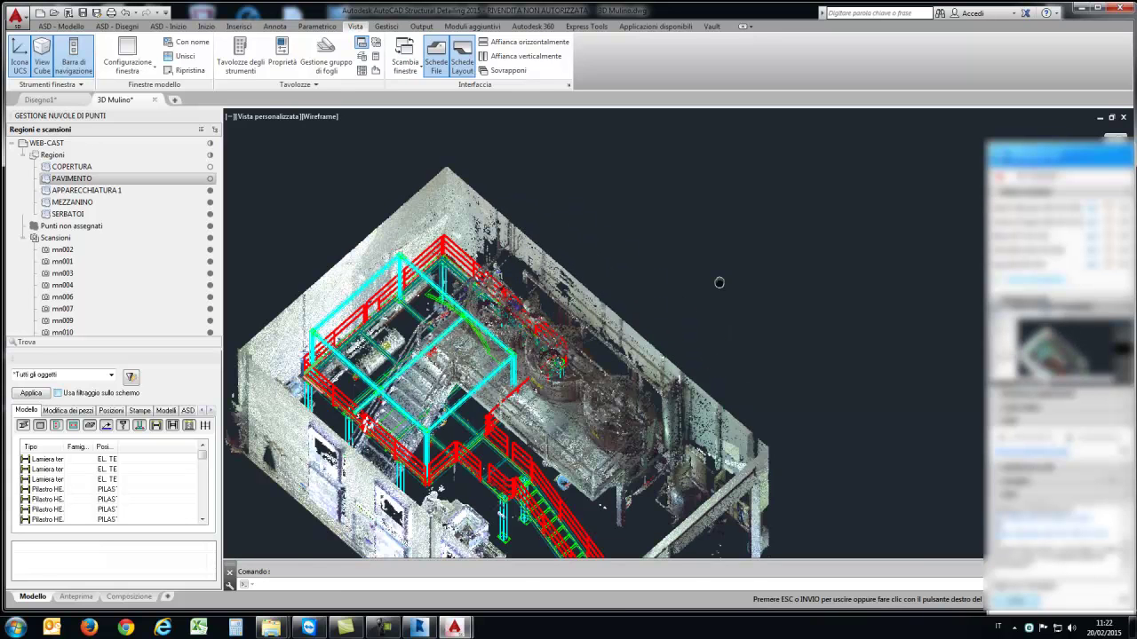
pyautogui.keyDown('shift'); pyautogui.moveTo(720, 279); pyautogui.dragTo(234, 220, button='middle'); pyautogui.keyUp('shift')
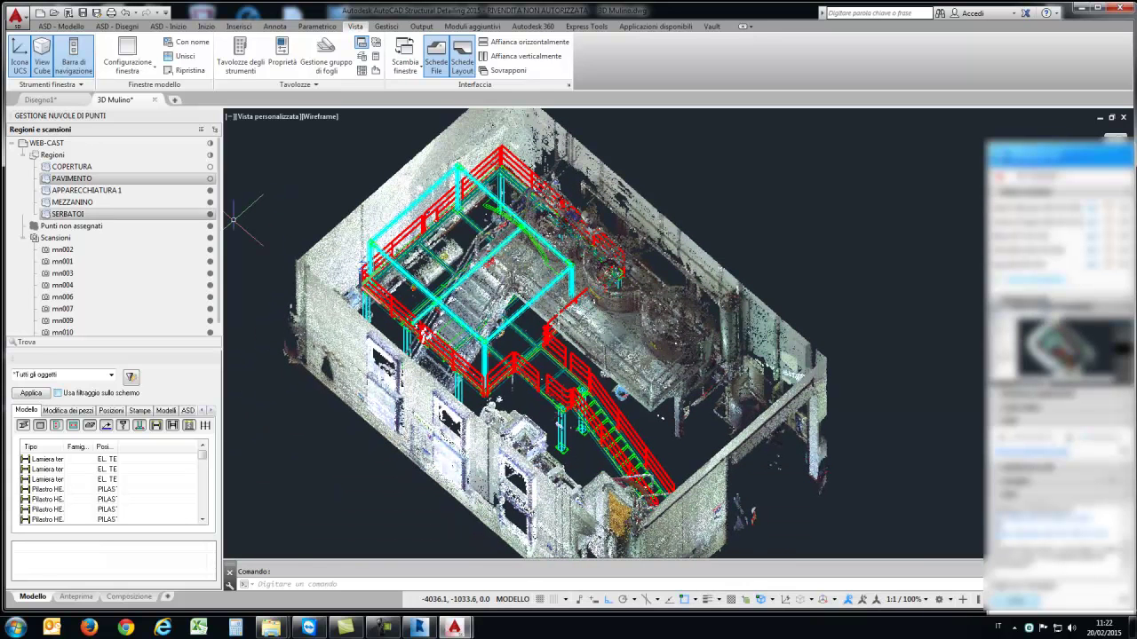
pyautogui.keyDown('ctrl'); pyautogui.click(72, 201); pyautogui.keyUp('ctrl')
pyautogui.click(210, 203)
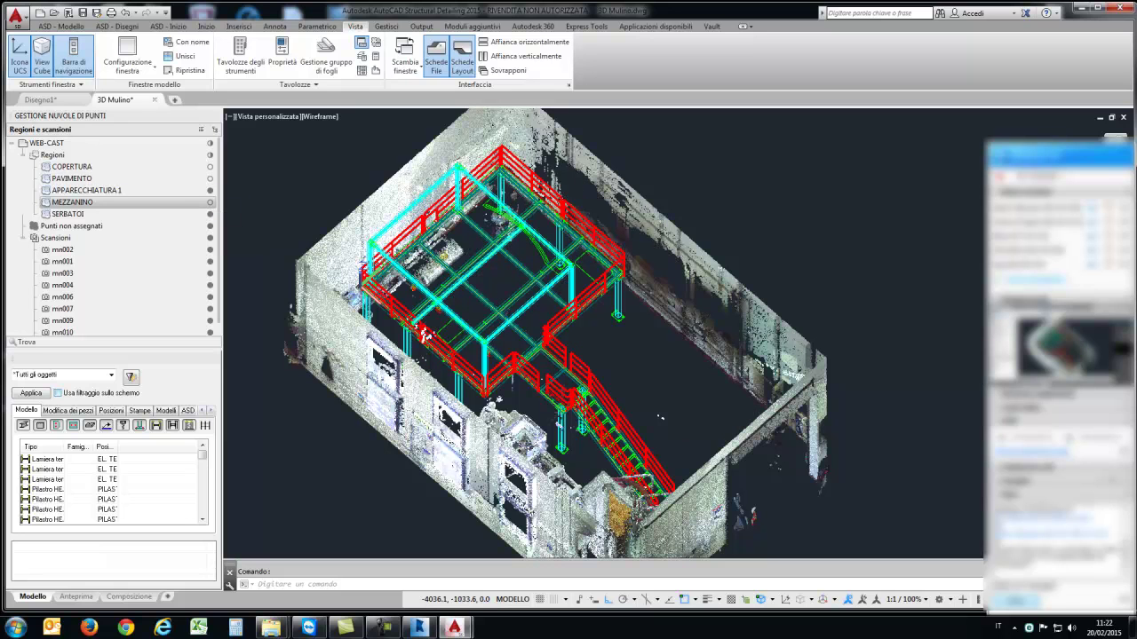
pyautogui.click(210, 190)
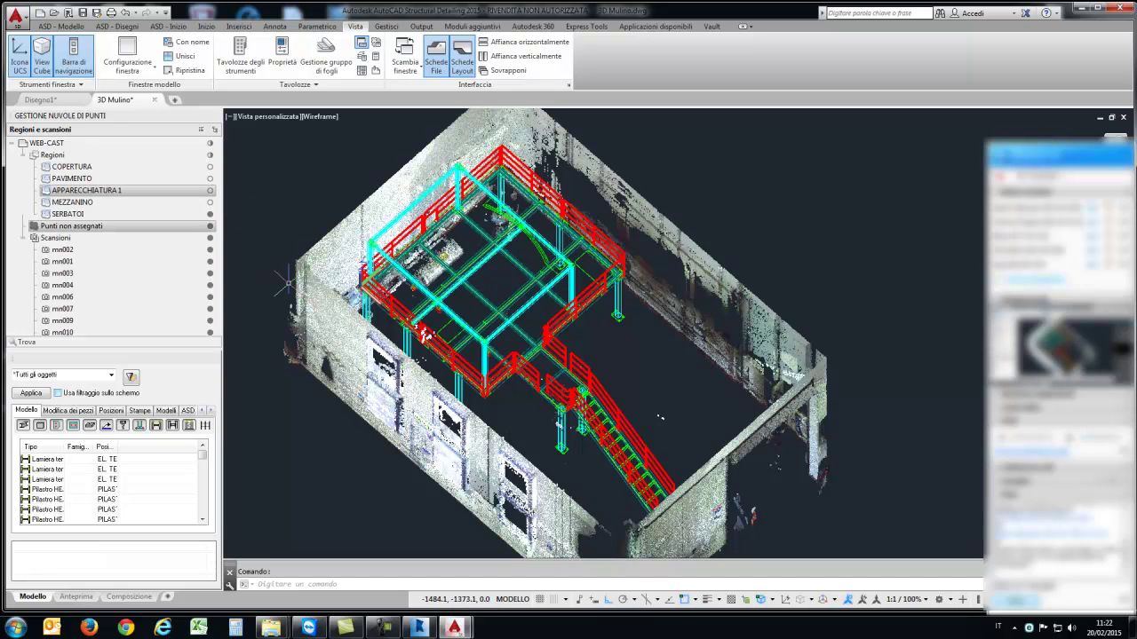
# Step: Look into the room, then switch to the Right view and centre the point cloud
pyautogui.moveTo(648, 399)
pyautogui.keyDown('shift'); pyautogui.mouseDown(button='middle')
pyautogui.moveTo(581, 405)
pyautogui.moveTo(569, 462)
pyautogui.moveTo(560, 307)
pyautogui.mouseUp(button='middle'); pyautogui.keyUp('shift')
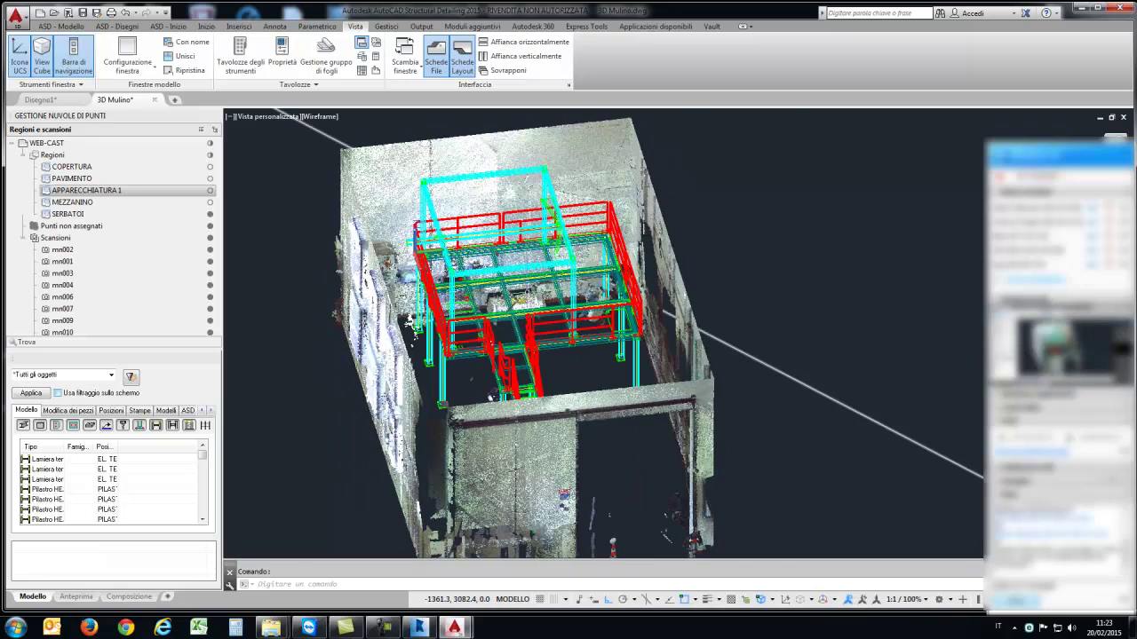
pyautogui.scroll(3, 524, 284)
pyautogui.scroll(2, 519, 307)
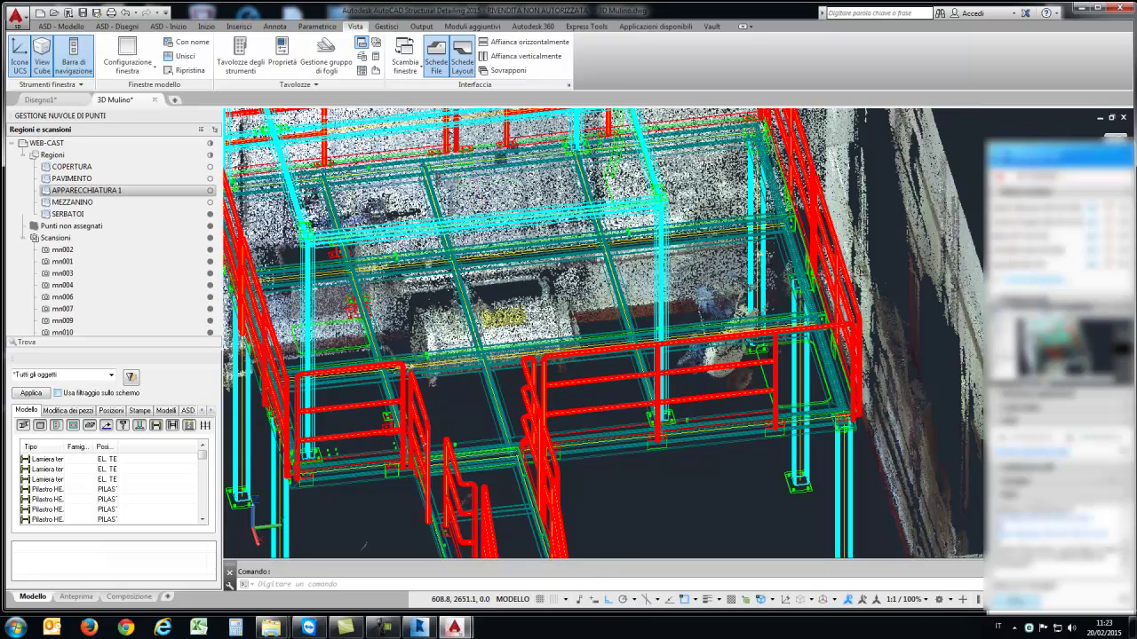
pyautogui.scroll(-3, 590, 182)
pyautogui.scroll(-3, 589, 182)
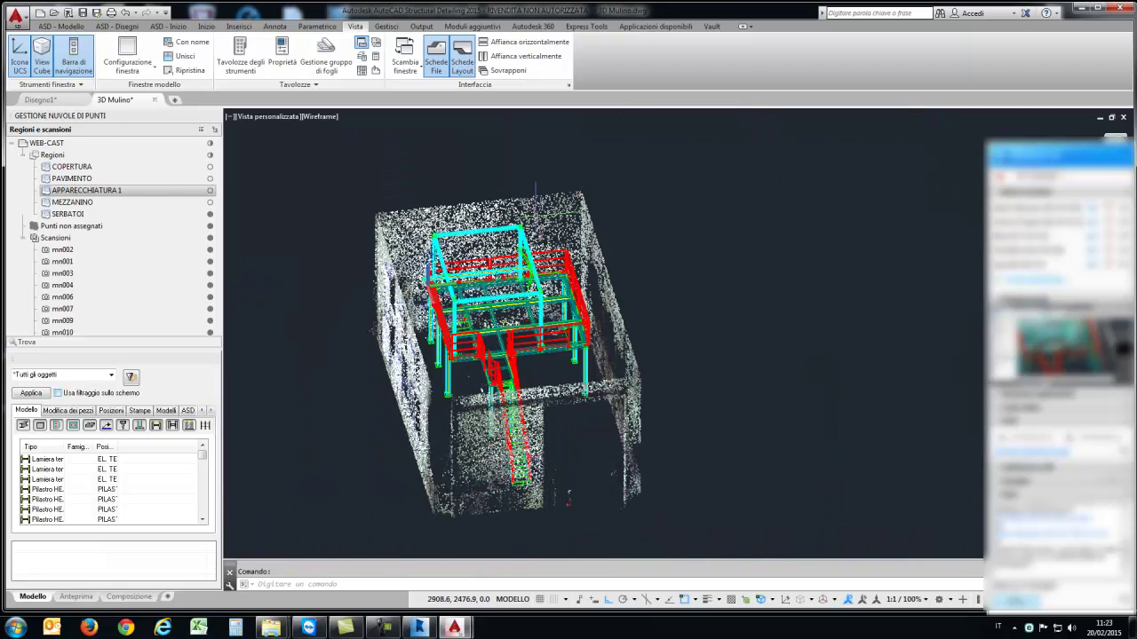
pyautogui.click(266, 116)
pyautogui.click(306, 185)
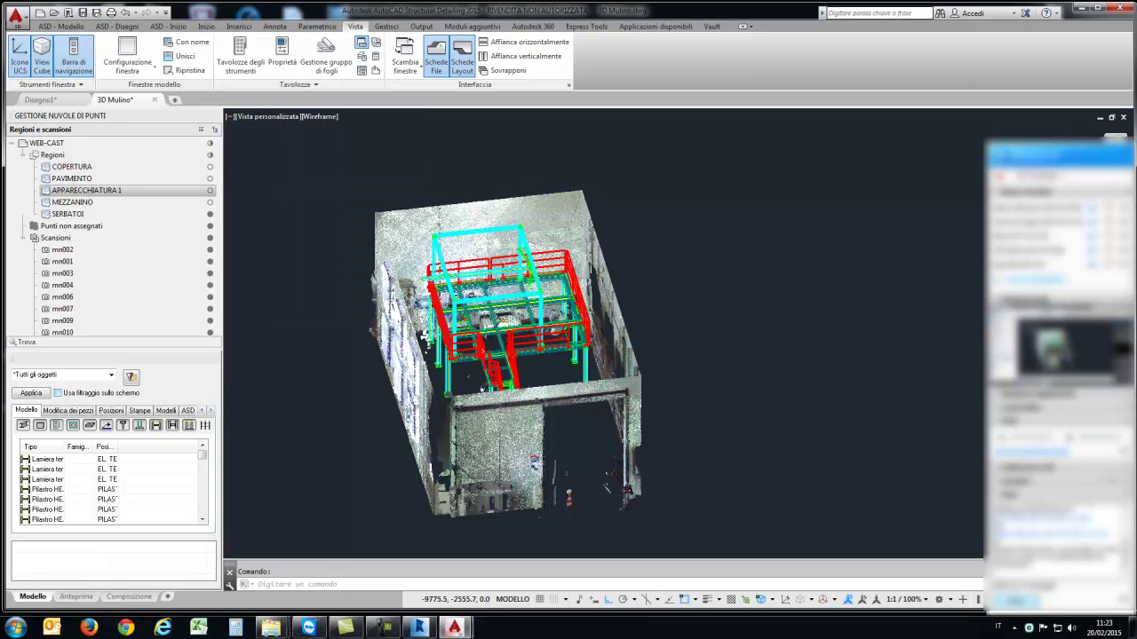
pyautogui.moveTo(863, 350); pyautogui.dragTo(507, 370, button='middle')
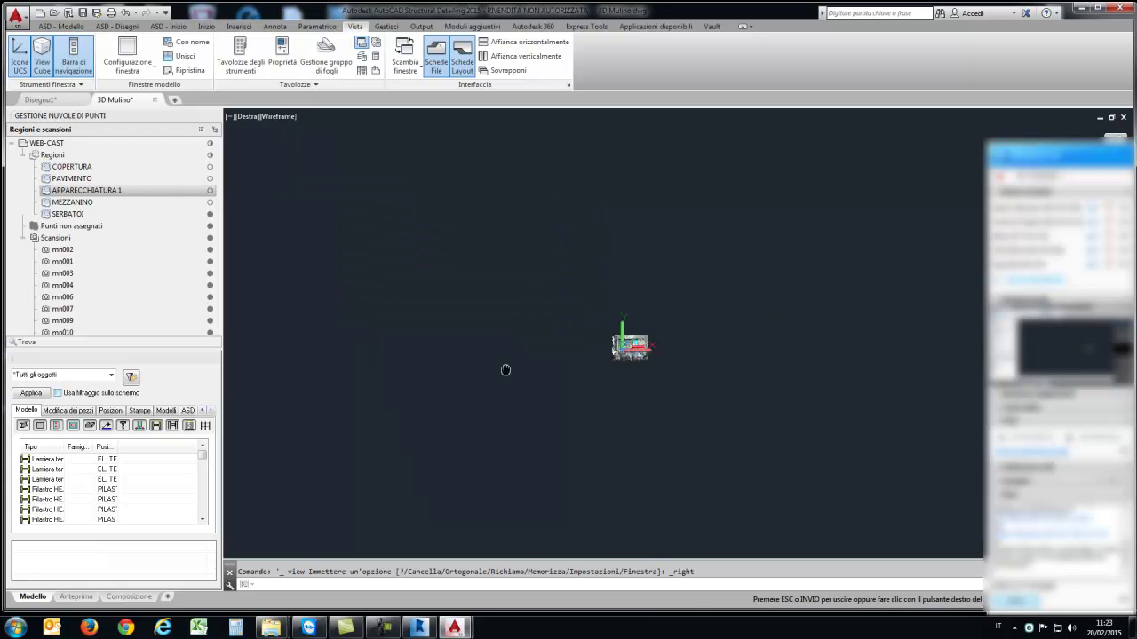
pyautogui.scroll(2, 639, 342)
# Step: Draw a rectangular crop boundary across the selected point cloud
pyautogui.click(644, 324)
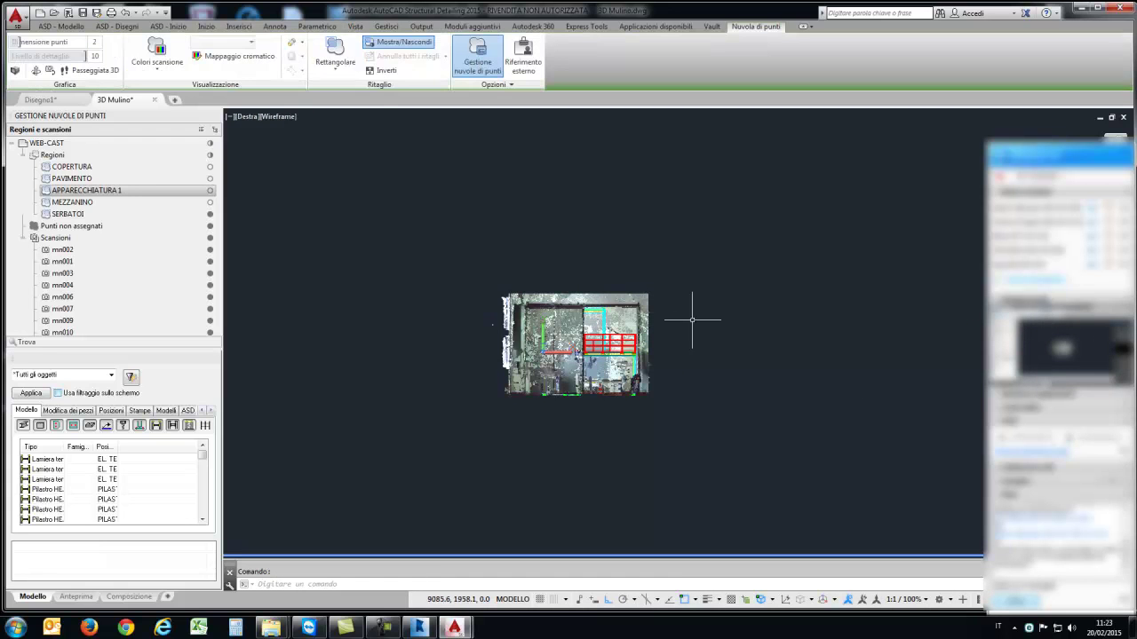
pyautogui.click(335, 66)
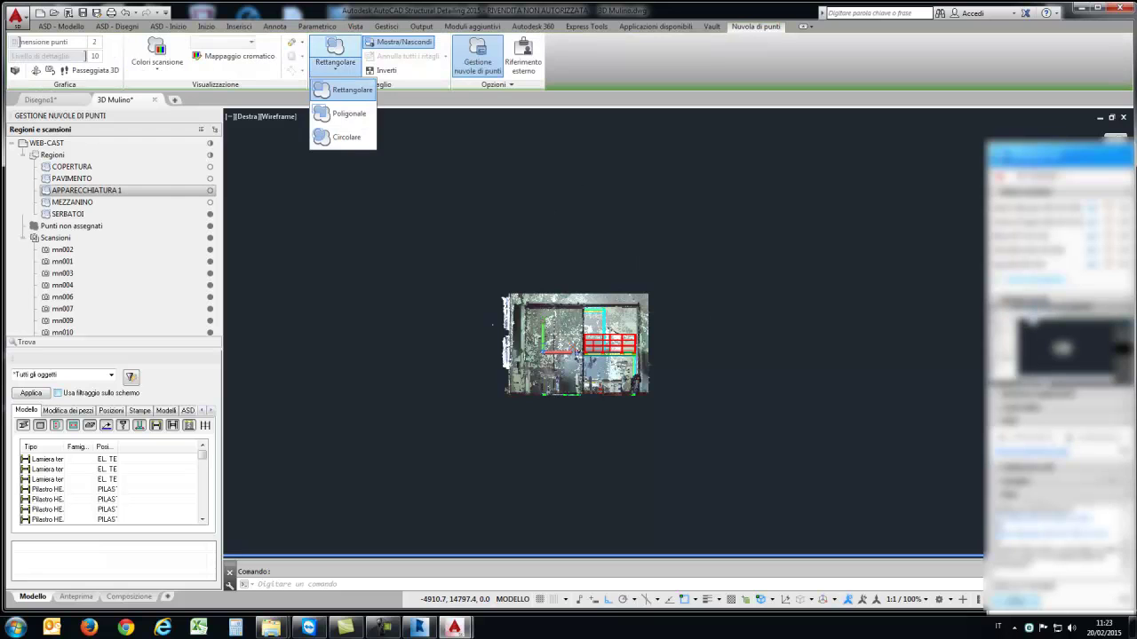
pyautogui.click(347, 90)
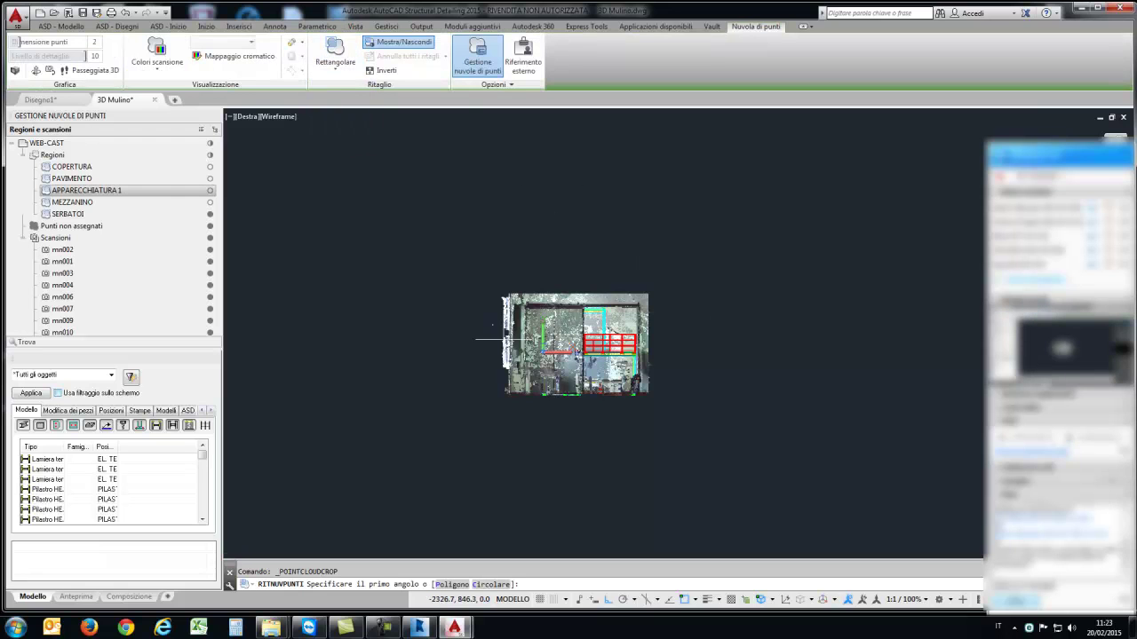
pyautogui.click(488, 344)
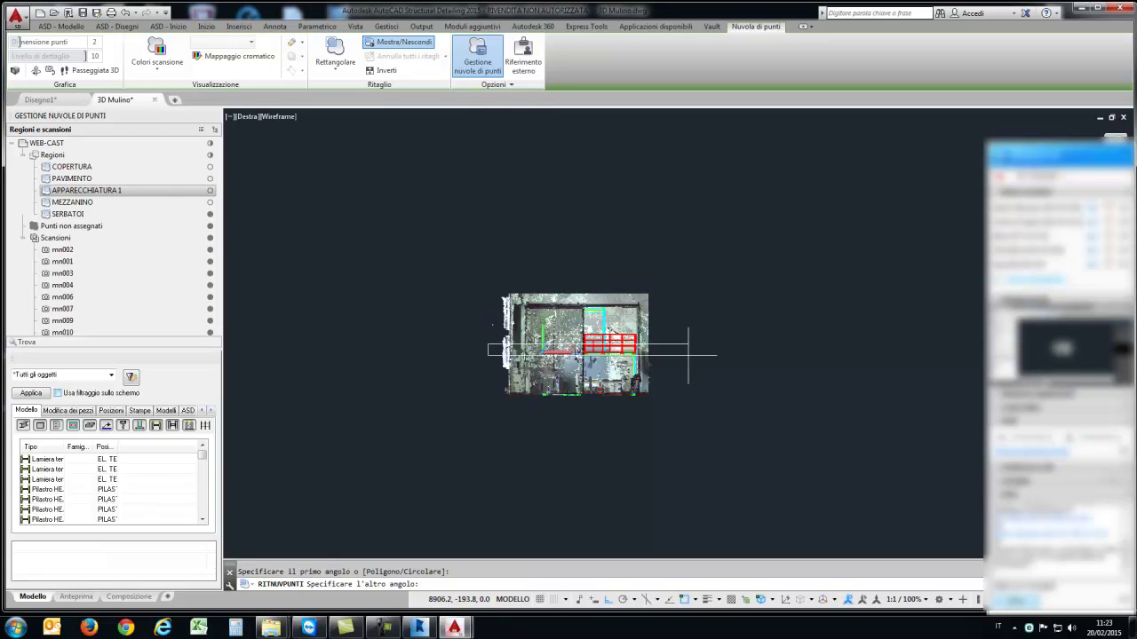
pyautogui.click(684, 359)
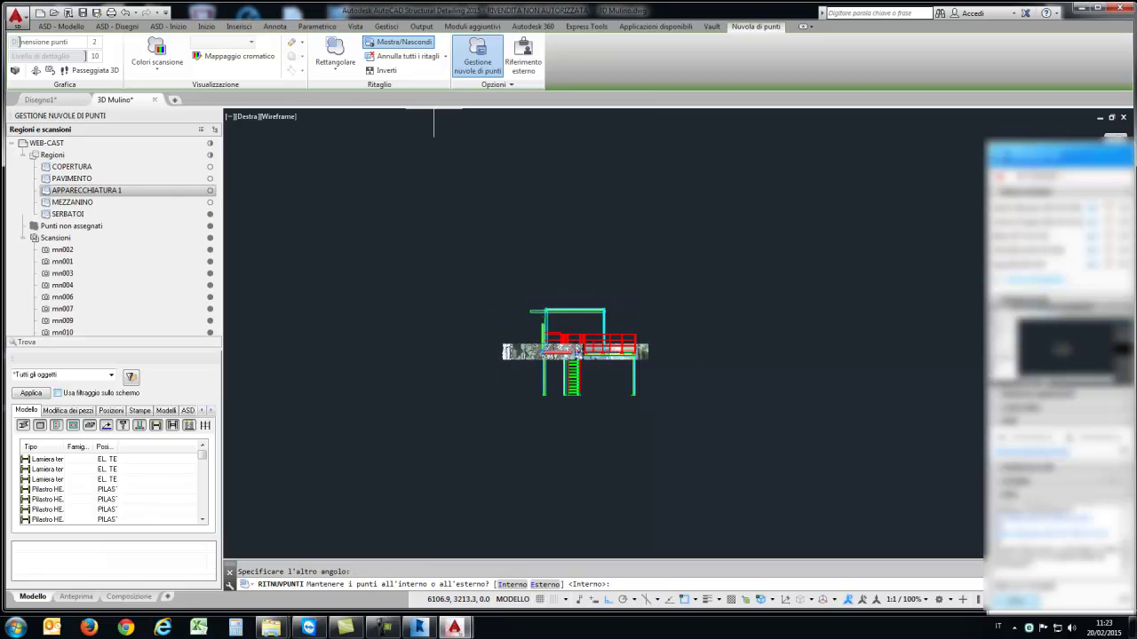
# Step: Leave the visual styles and preset views unchanged, and cancel the crop without applying it
pyautogui.click(279, 116)
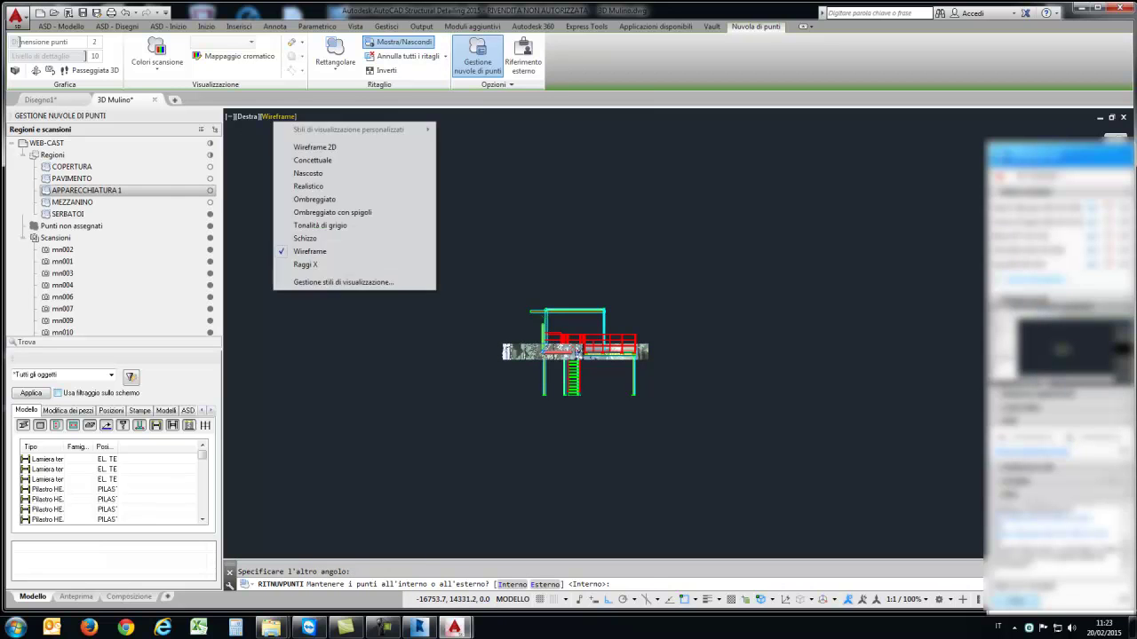
pyautogui.press('Escape')
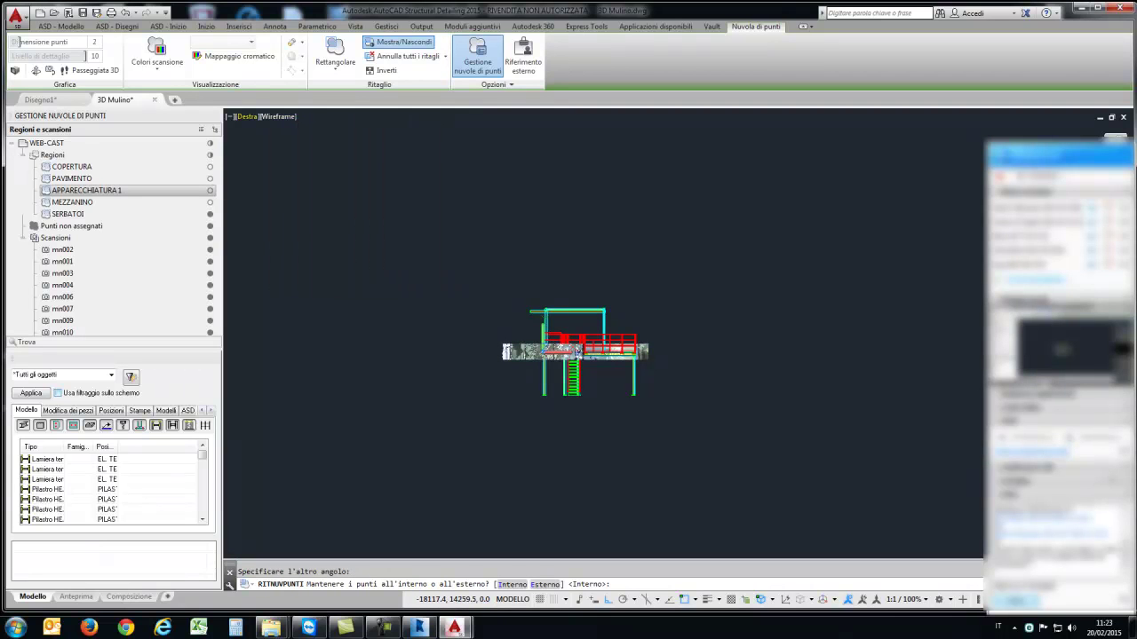
pyautogui.click(248, 116)
pyautogui.press('Escape')
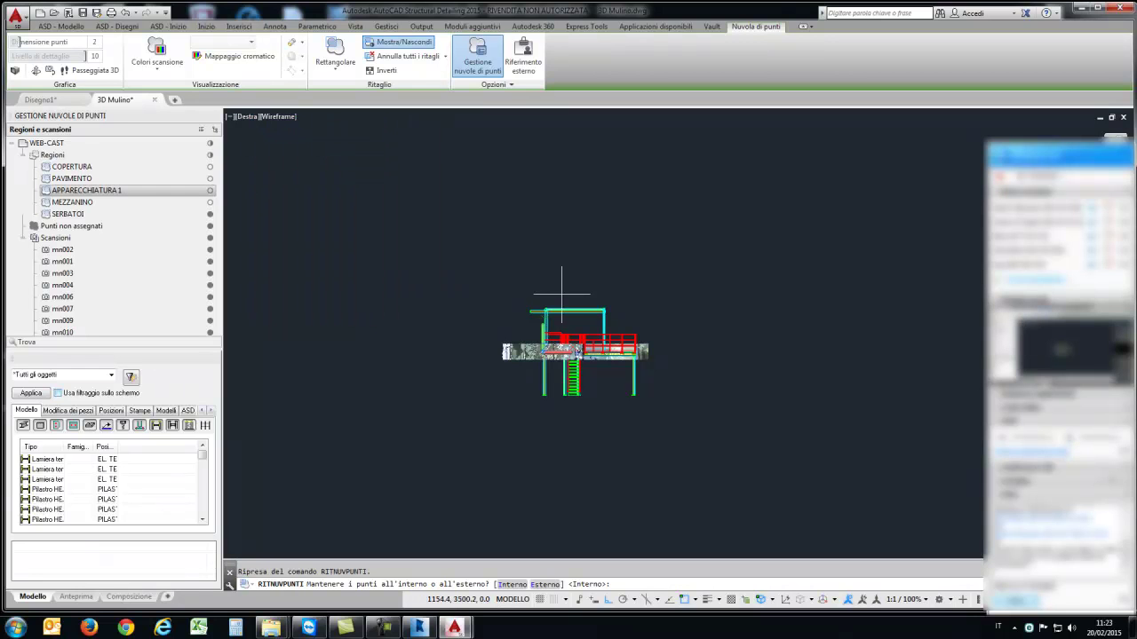
pyautogui.click(248, 116)
pyautogui.click(273, 147)
pyautogui.press('Escape')
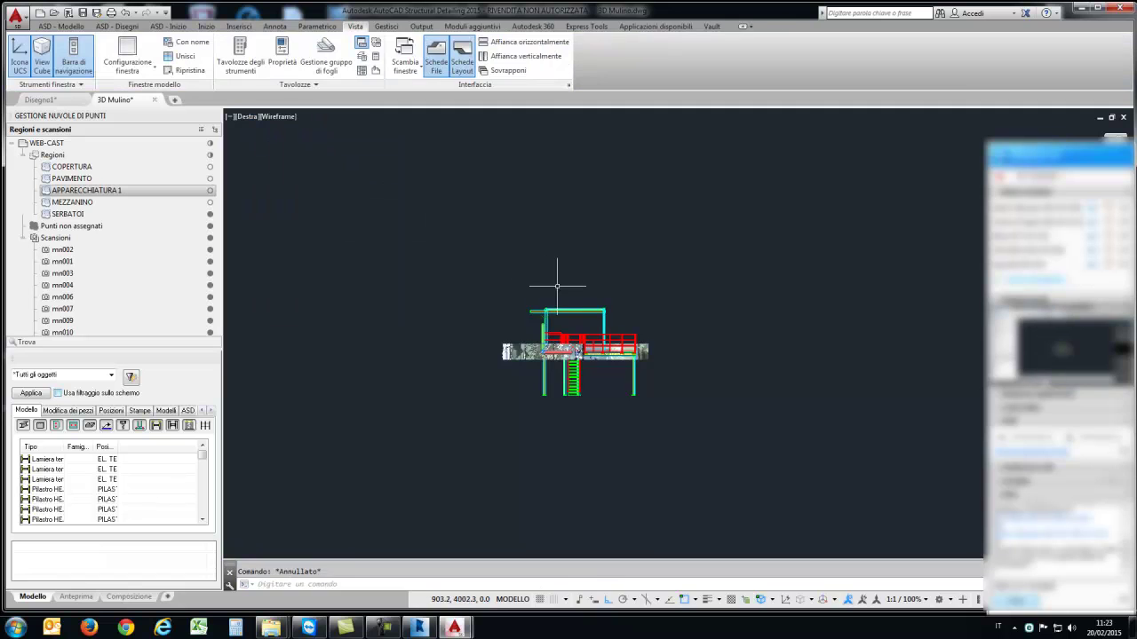
# Step: Orbit the model, then set the Alto (top) view and zoom in on the plan
pyautogui.keyDown('shift'); pyautogui.moveTo(560, 279); pyautogui.dragTo(525, 356, button='middle'); pyautogui.keyUp('shift')
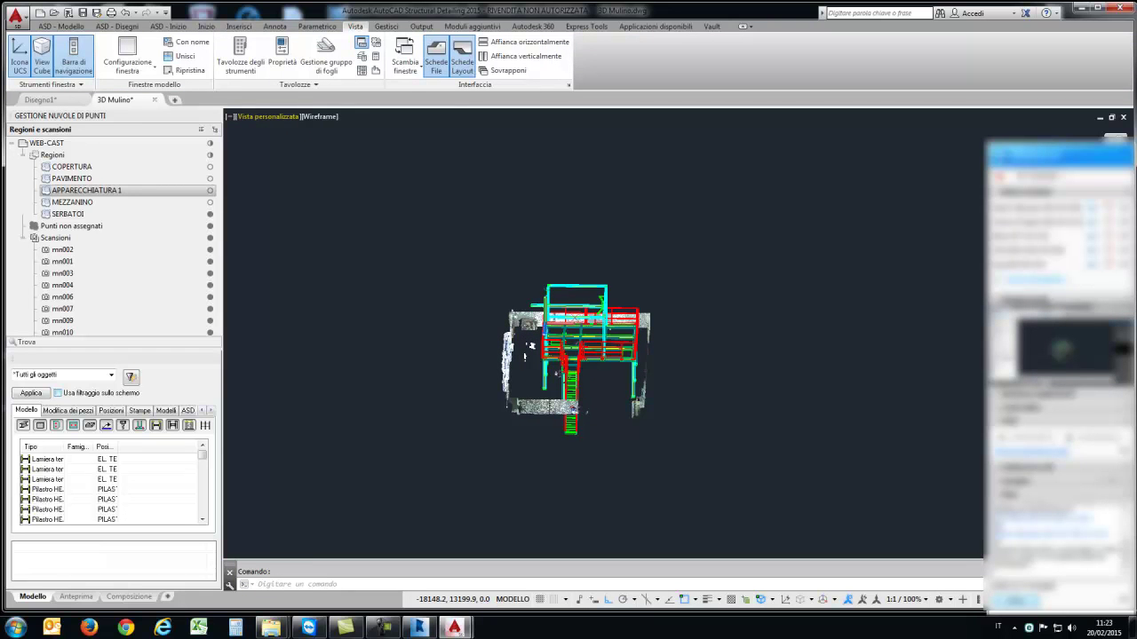
pyautogui.click(267, 116)
pyautogui.click(290, 147)
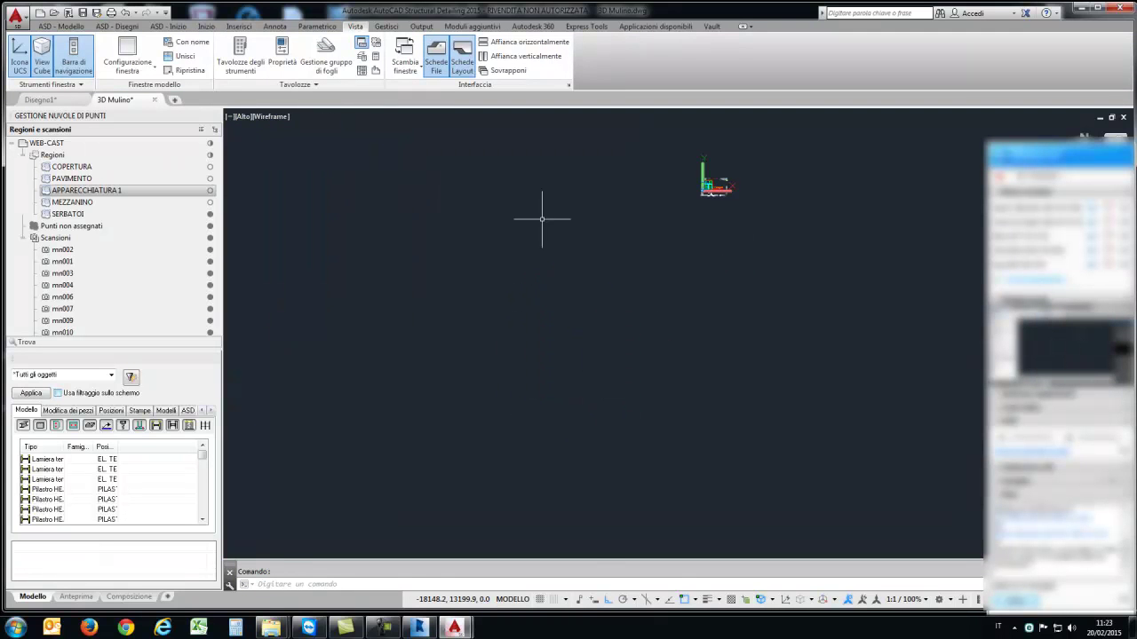
pyautogui.scroll(5, 659, 118)
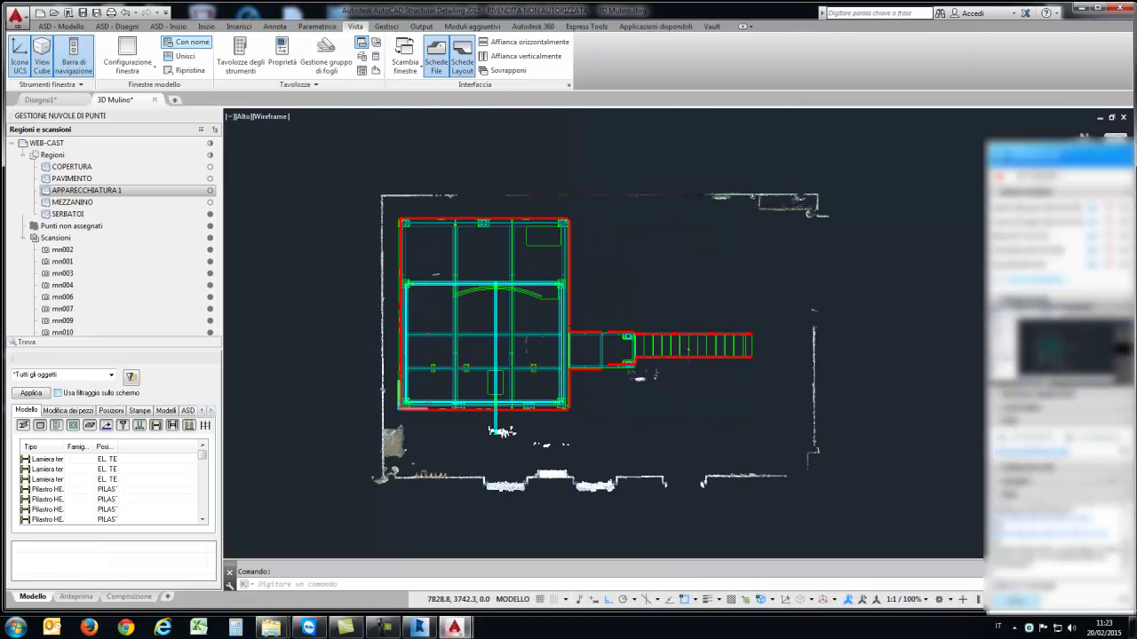
# Step: Start a linear dimension and enable the 3D Nodo point-cloud object snap in Impostazioni disegno
pyautogui.click(206, 26)
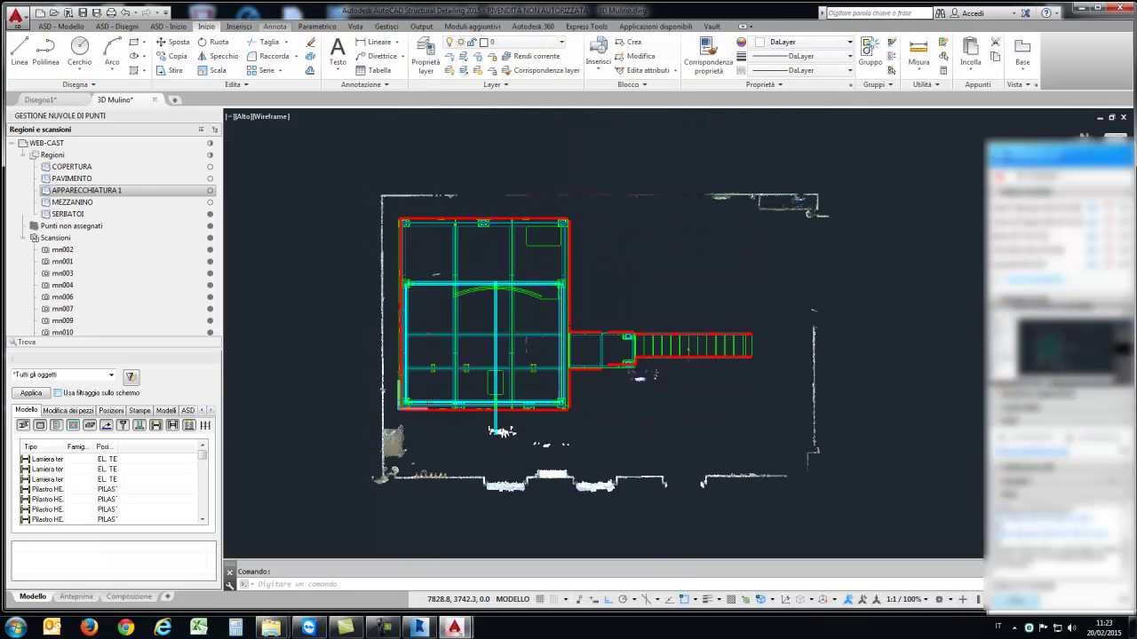
pyautogui.click(275, 25)
pyautogui.click(206, 49)
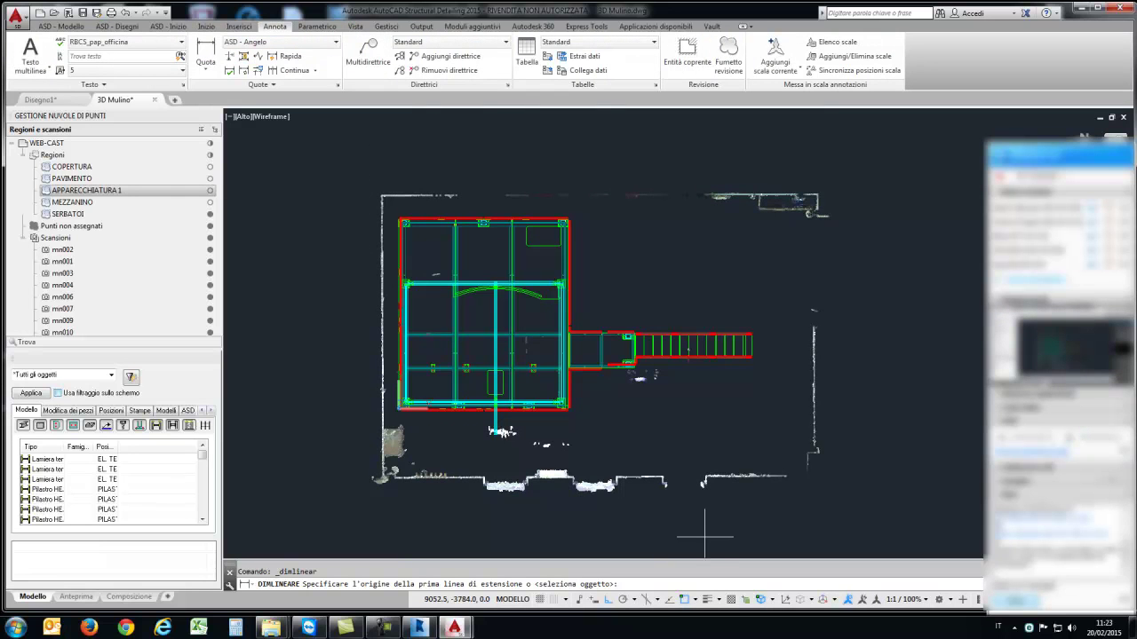
pyautogui.click(691, 599)
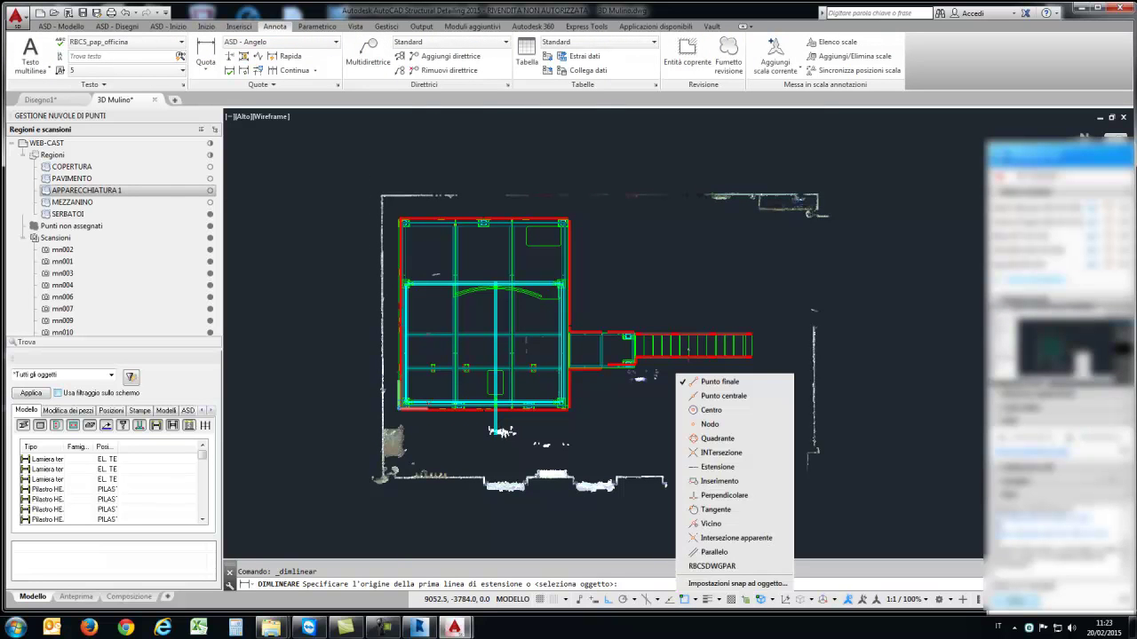
pyautogui.click(737, 584)
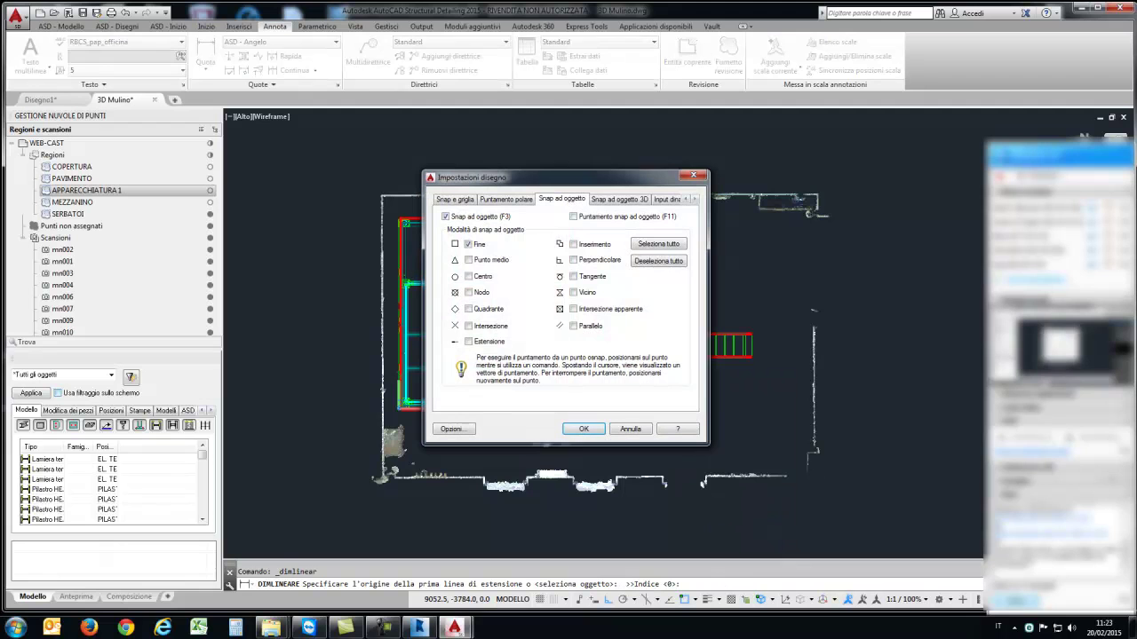
pyautogui.click(619, 199)
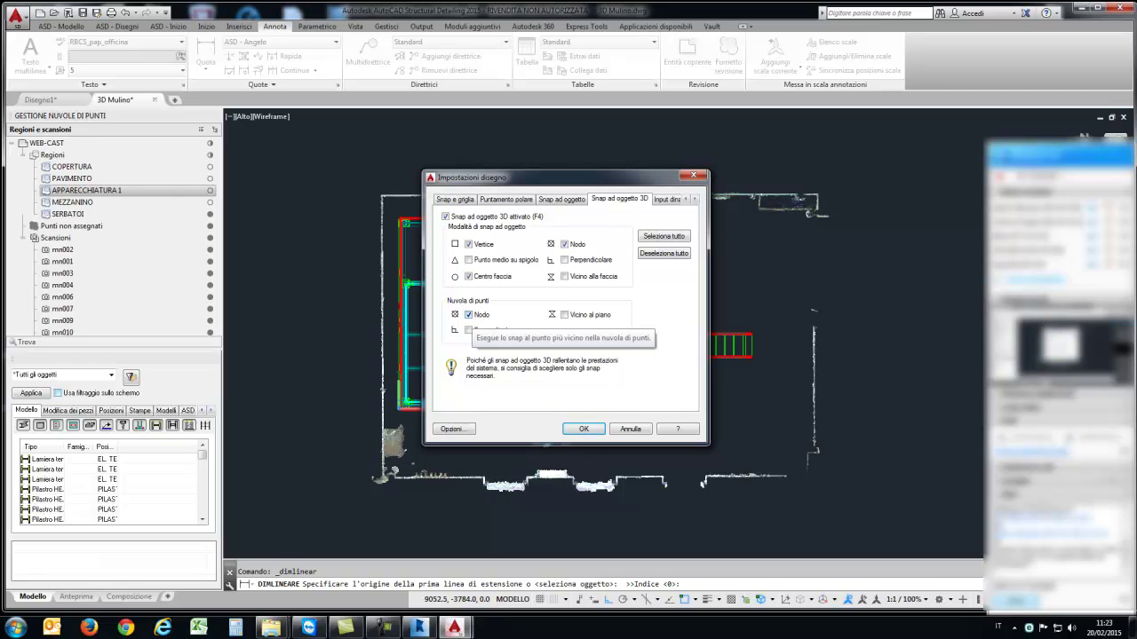
pyautogui.click(584, 429)
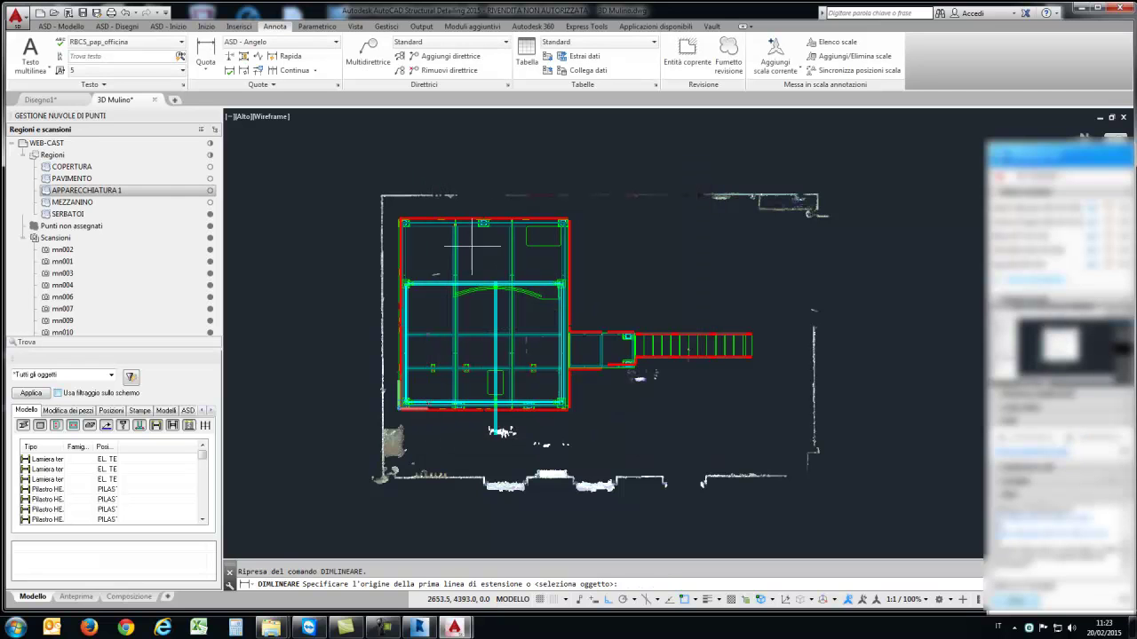
# Step: Snap to two cloud points and place the vertical 8353.9 dimension beside the building
pyautogui.click(382, 195)
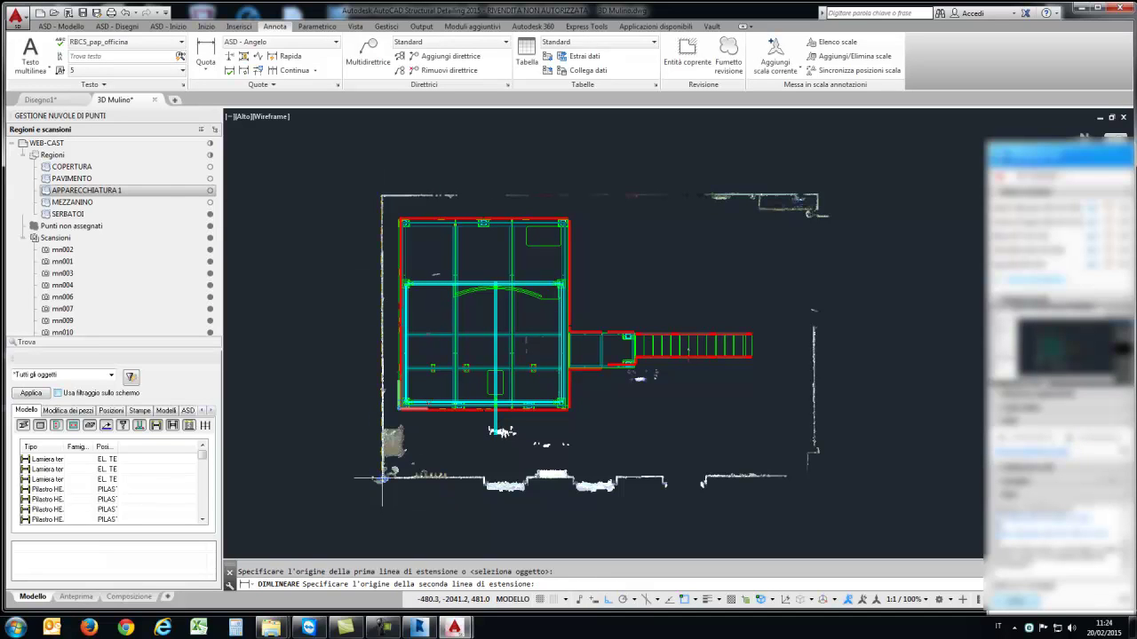
pyautogui.click(382, 479)
pyautogui.click(350, 341)
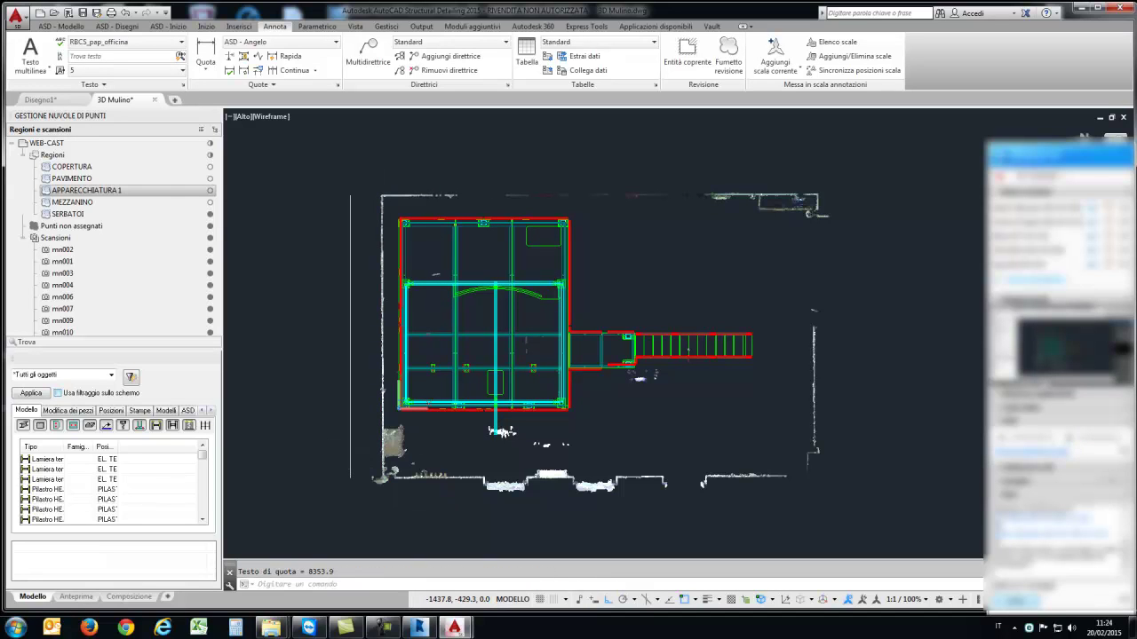
pyautogui.scroll(2, 342, 339)
pyautogui.scroll(2, 345, 333)
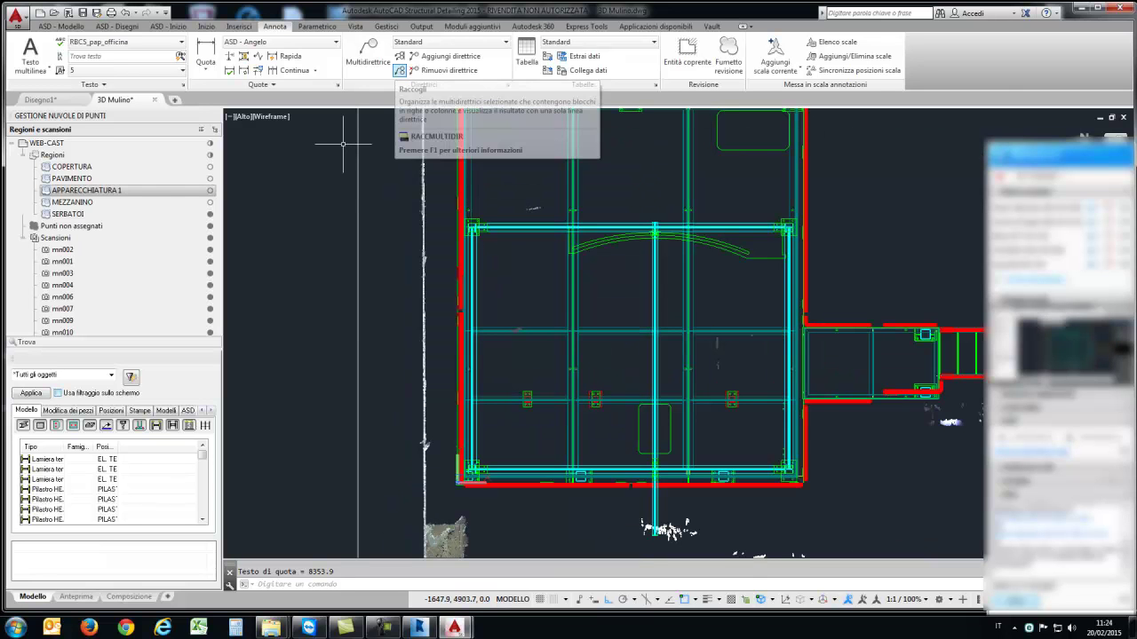
# Step: Create the dimension style 'prova' with overall scale 10 and set it as current
pyautogui.click(338, 84)
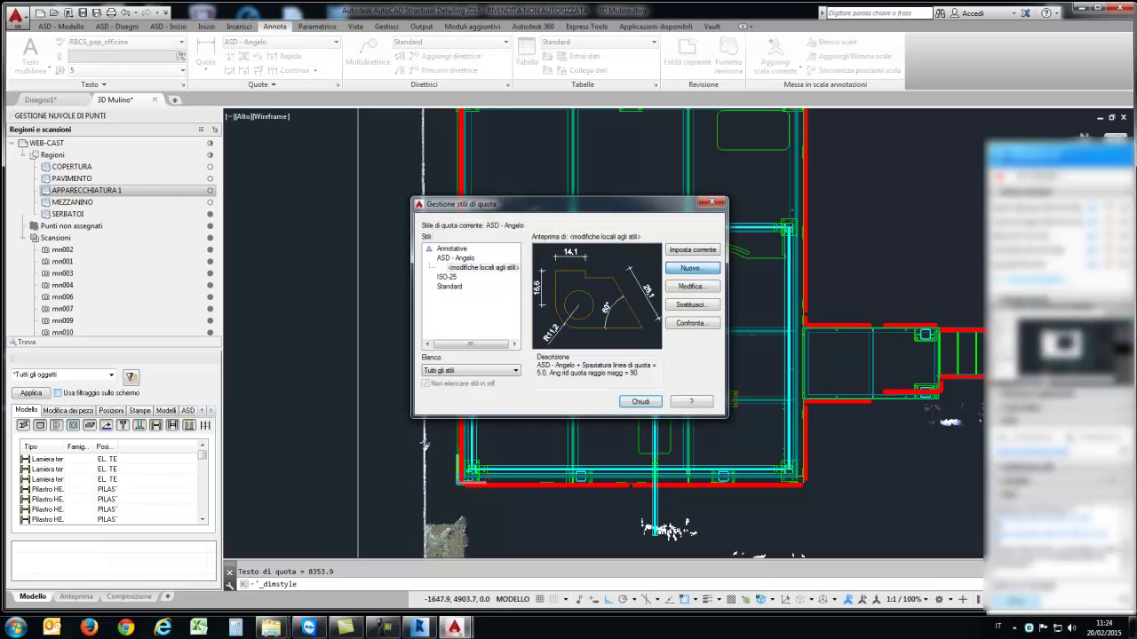
pyautogui.click(692, 267)
pyautogui.write('prova')
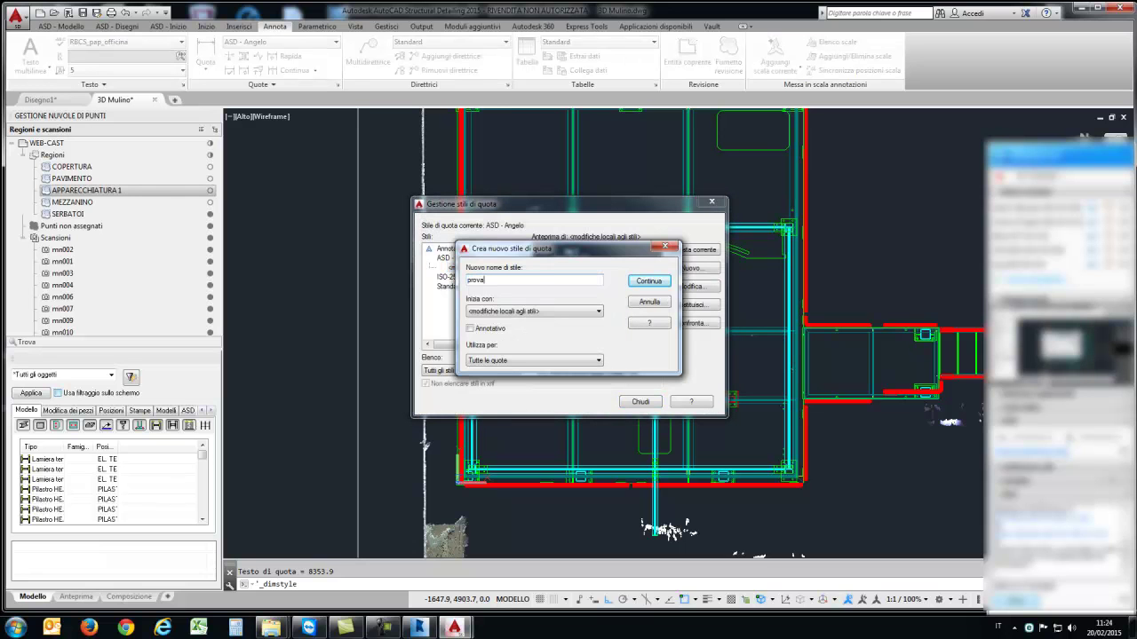
pyautogui.press('Return')
pyautogui.write('100')
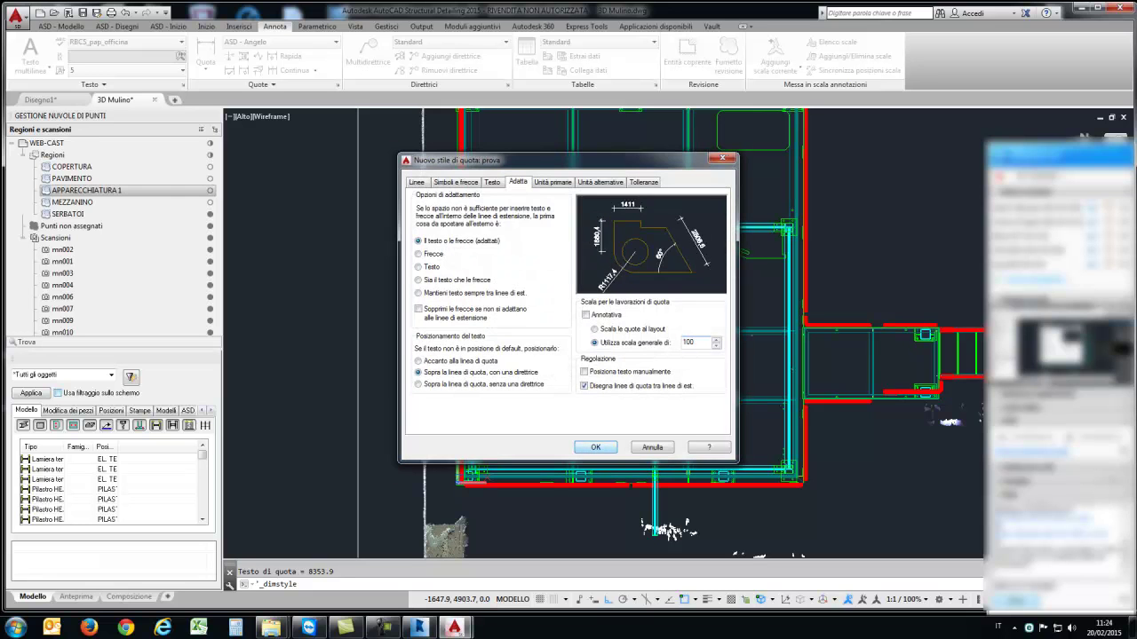
pyautogui.press('Return')
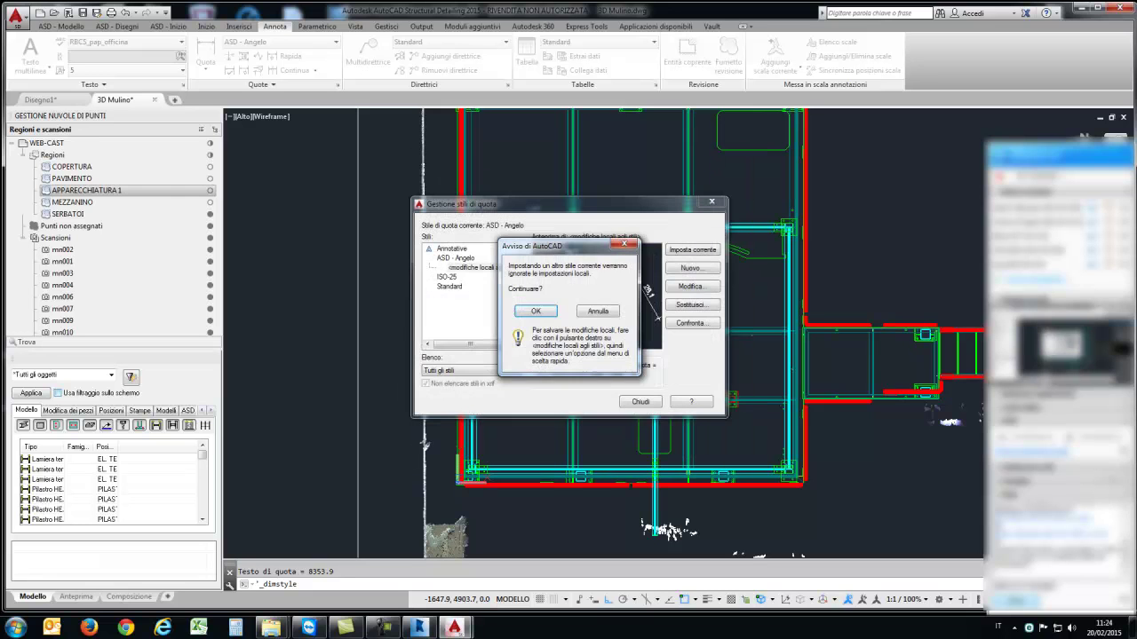
pyautogui.press('Return')
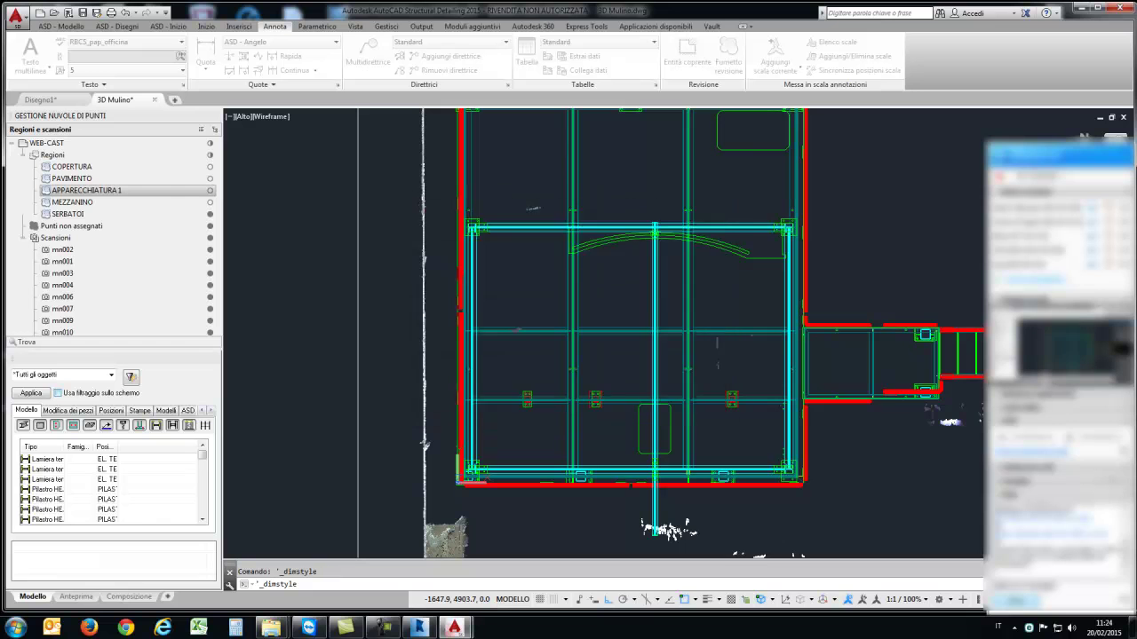
pyautogui.press('Return')
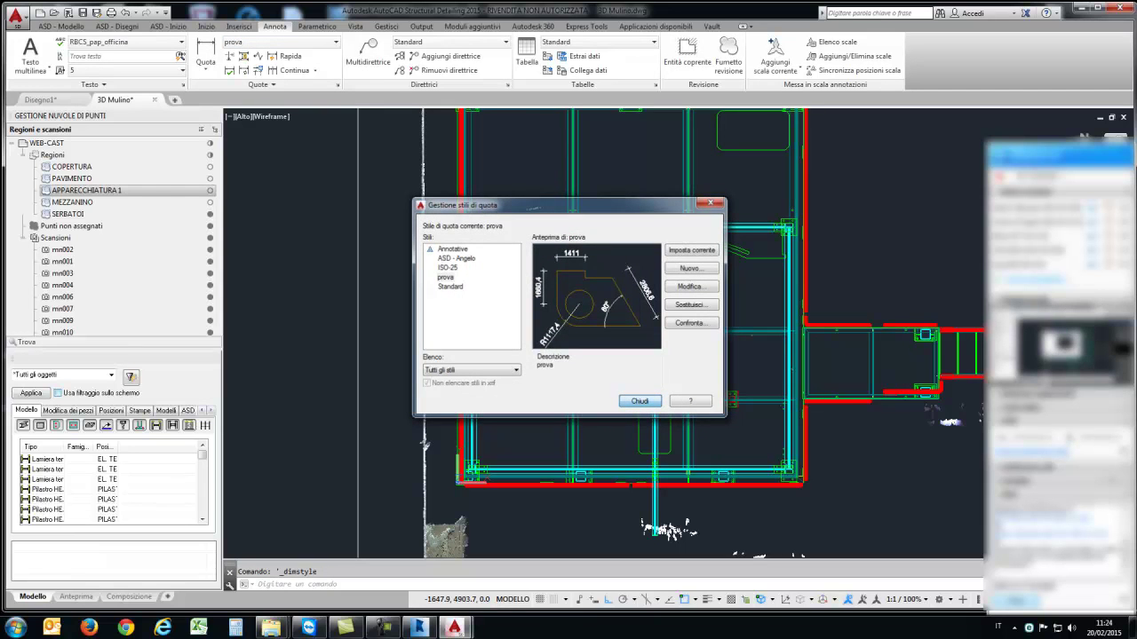
pyautogui.click(639, 401)
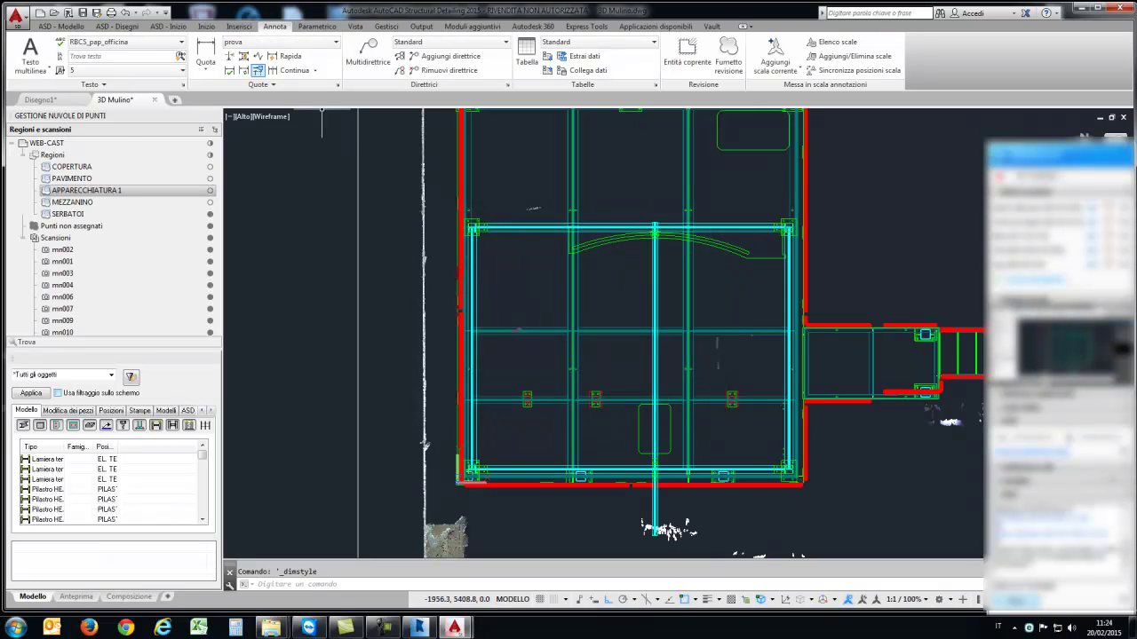
# Step: Cancel the pending linear dimension and select the vertical 8353.9 dimension
pyautogui.scroll(-2, 521, 286)
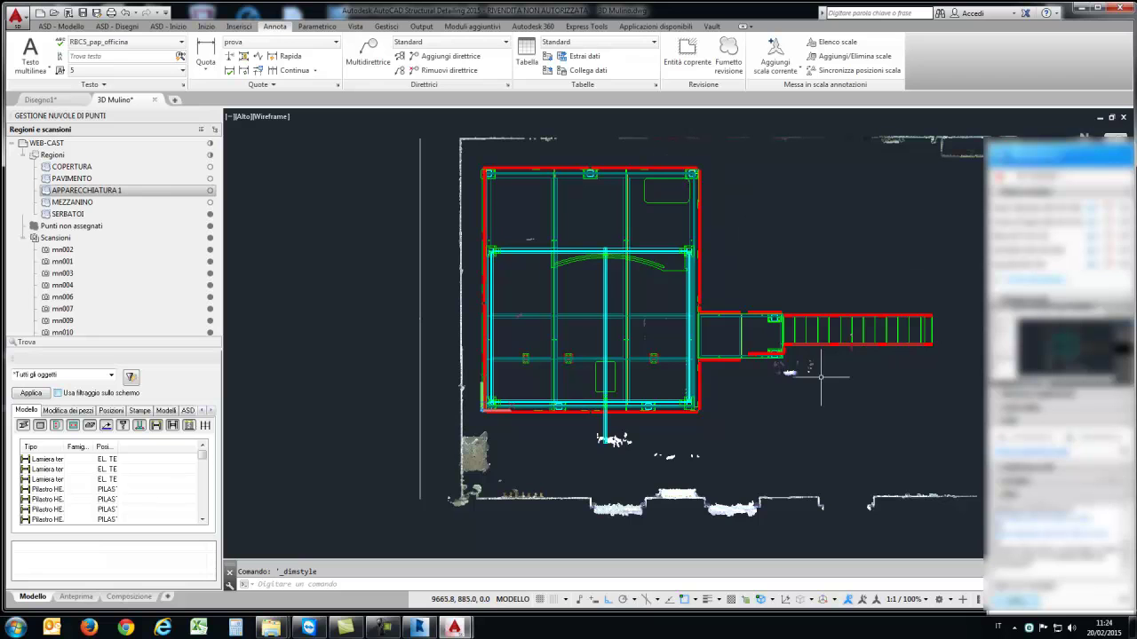
pyautogui.click(235, 63)
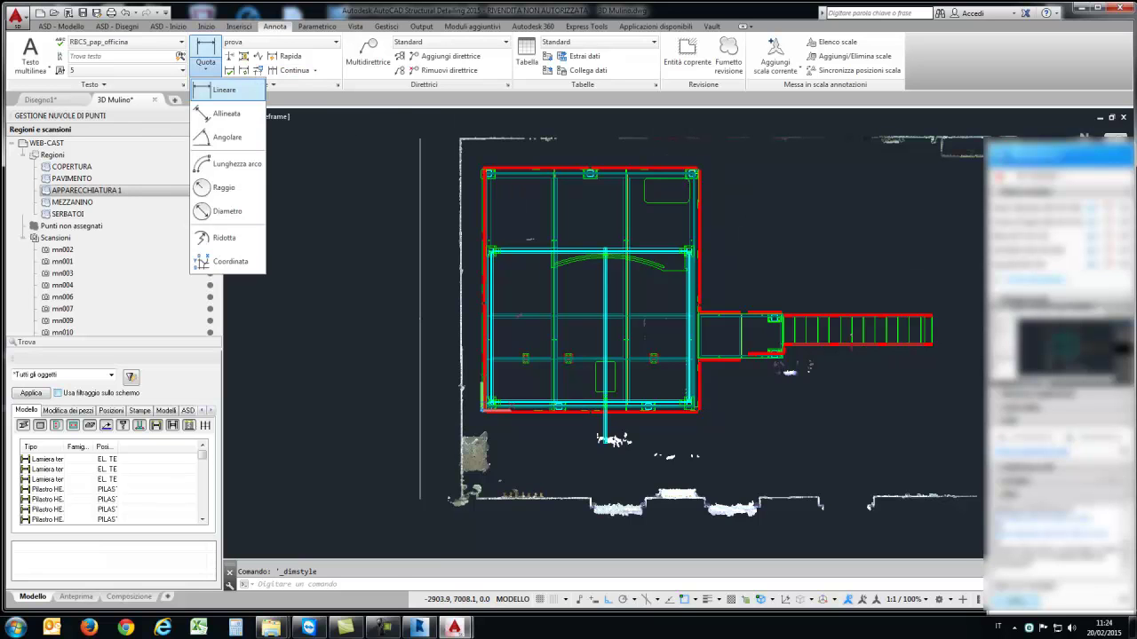
pyautogui.click(222, 84)
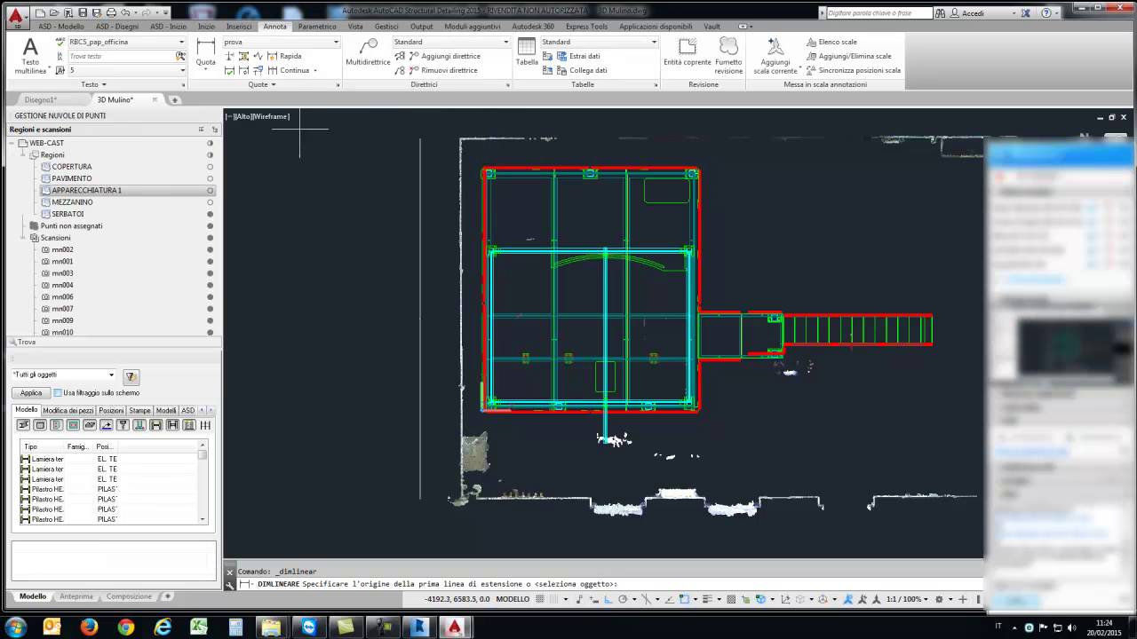
pyautogui.press('Escape')
pyautogui.click(440, 227)
pyautogui.click(413, 320)
pyautogui.rightClick(439, 317)
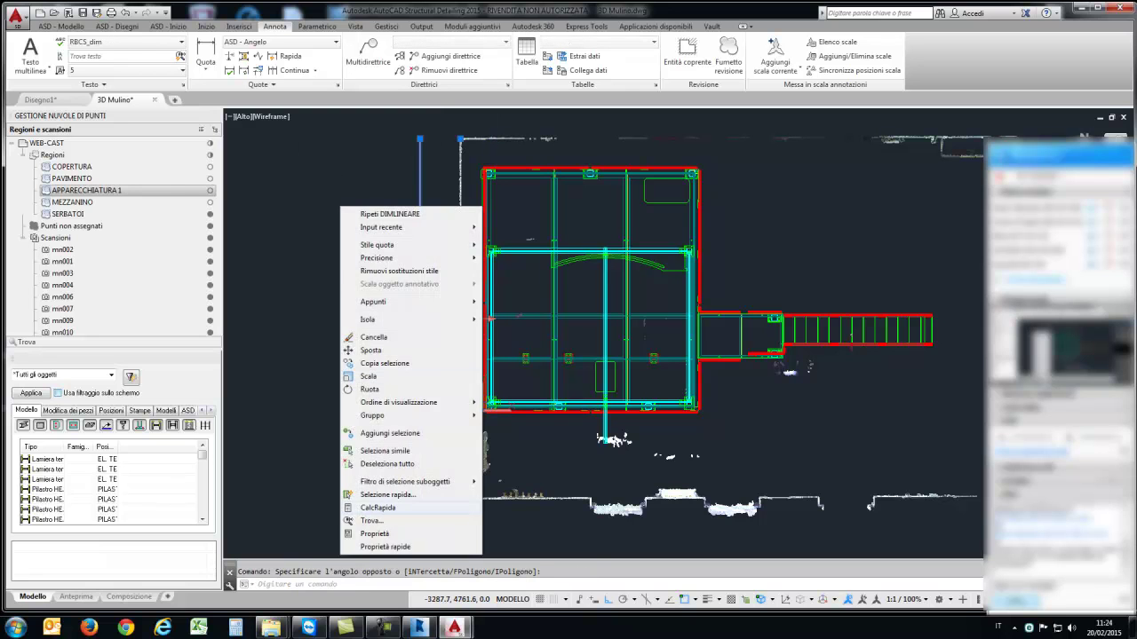
pyautogui.press('Escape')
# Step: In Properties, change the dimension's style from ASD - Angelo to prova, then deselect it
pyautogui.hotkey('ctrl', '1')
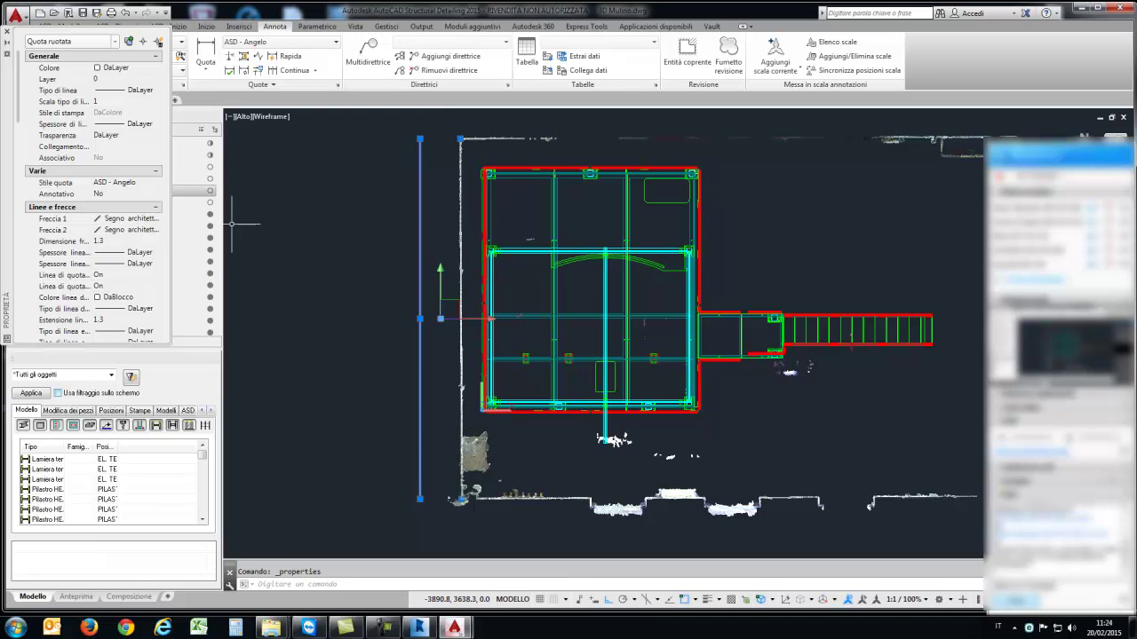
pyautogui.click(124, 101)
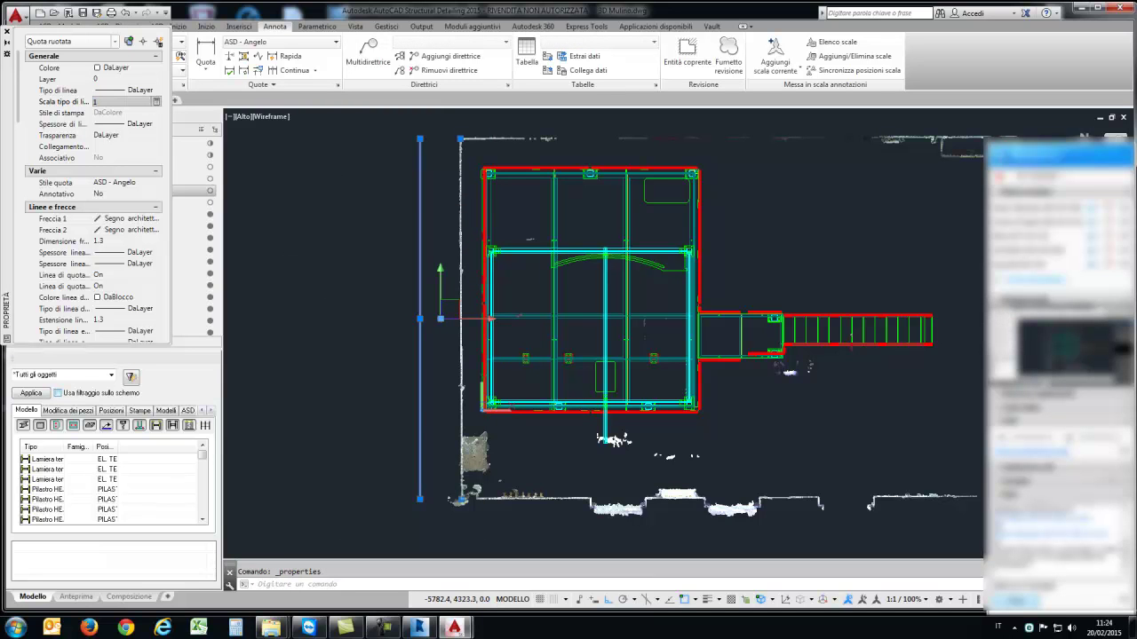
pyautogui.click(157, 101)
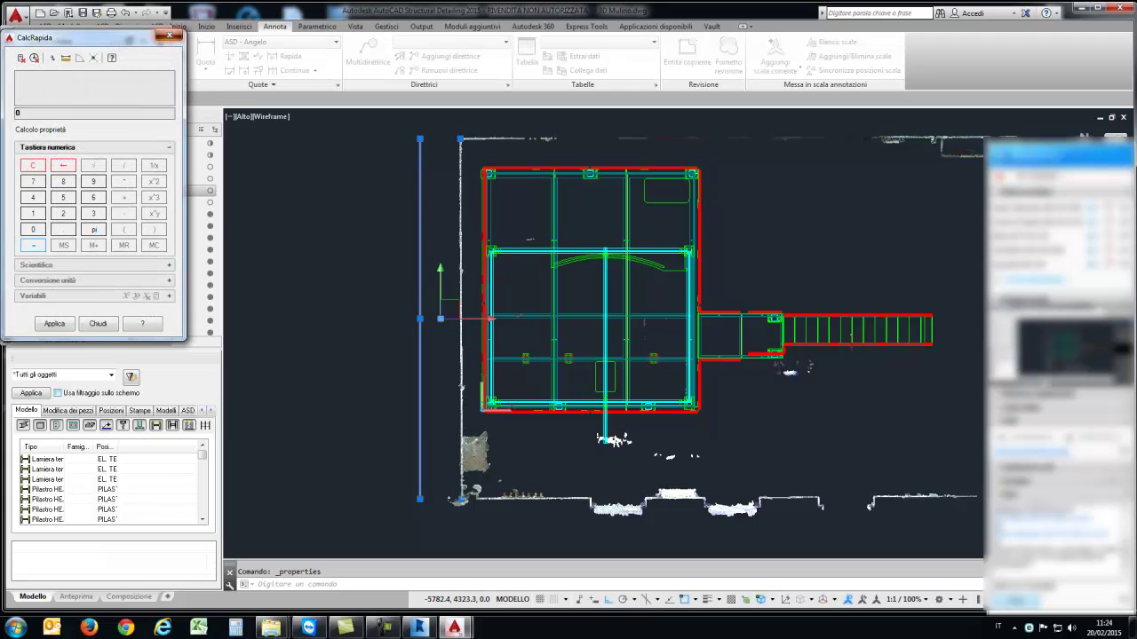
pyautogui.click(168, 35)
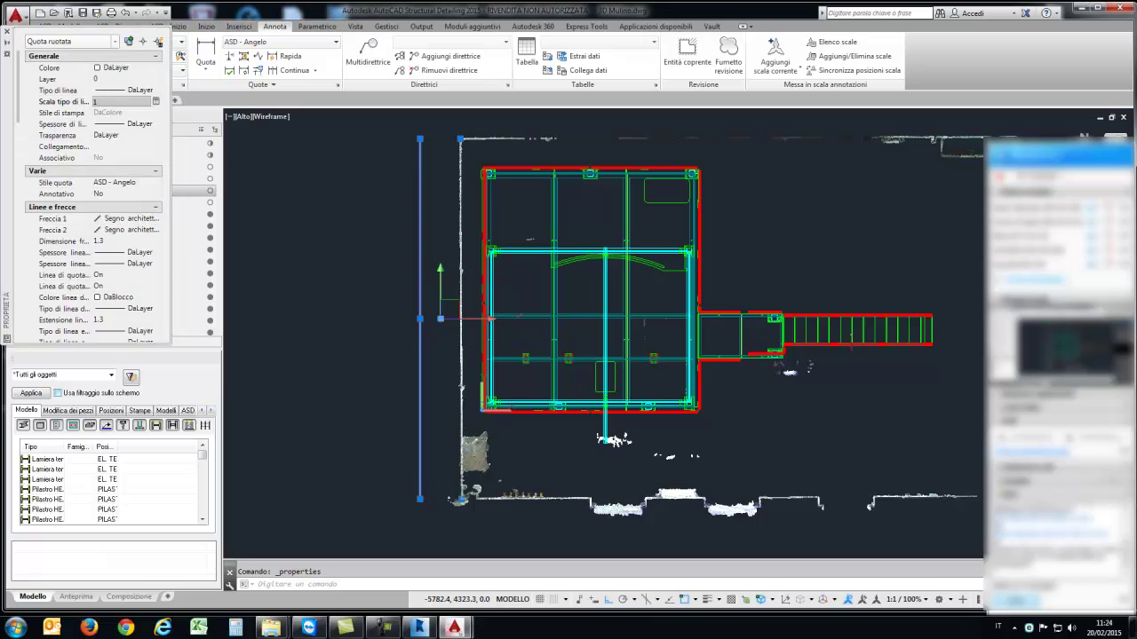
pyautogui.click(124, 182)
pyautogui.click(156, 182)
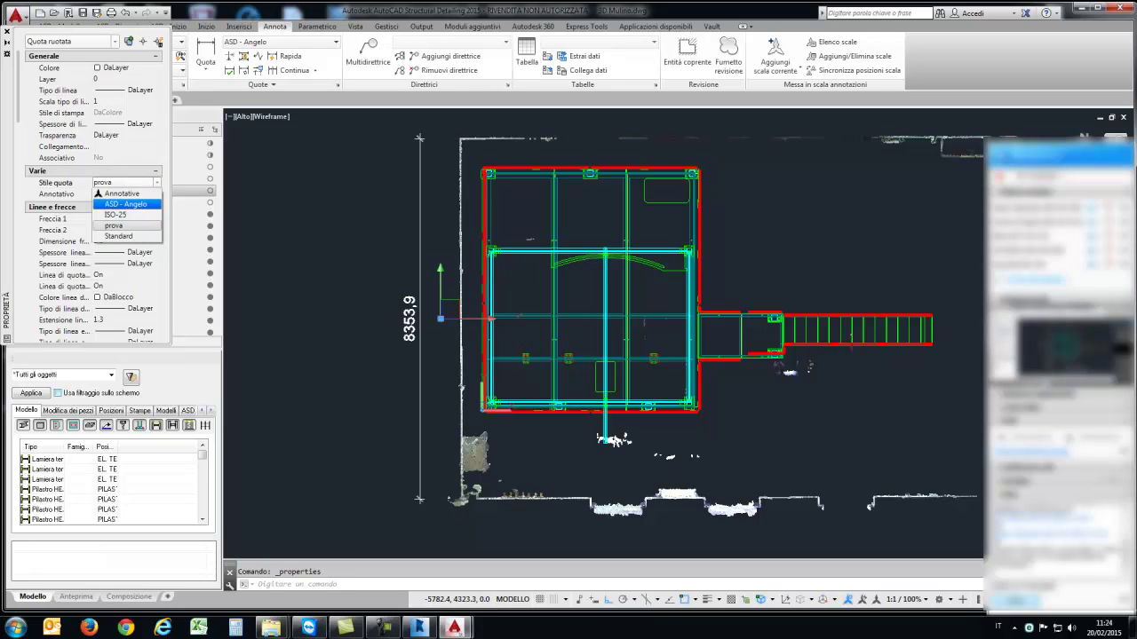
pyautogui.click(114, 226)
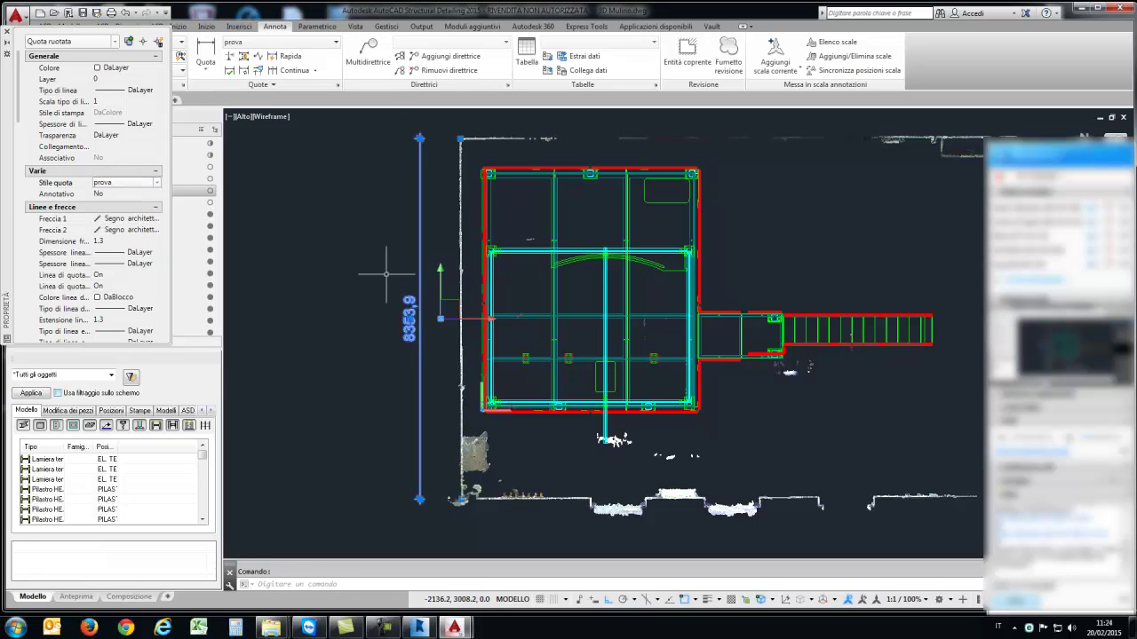
pyautogui.press('Escape')
pyautogui.scroll(2, 385, 273)
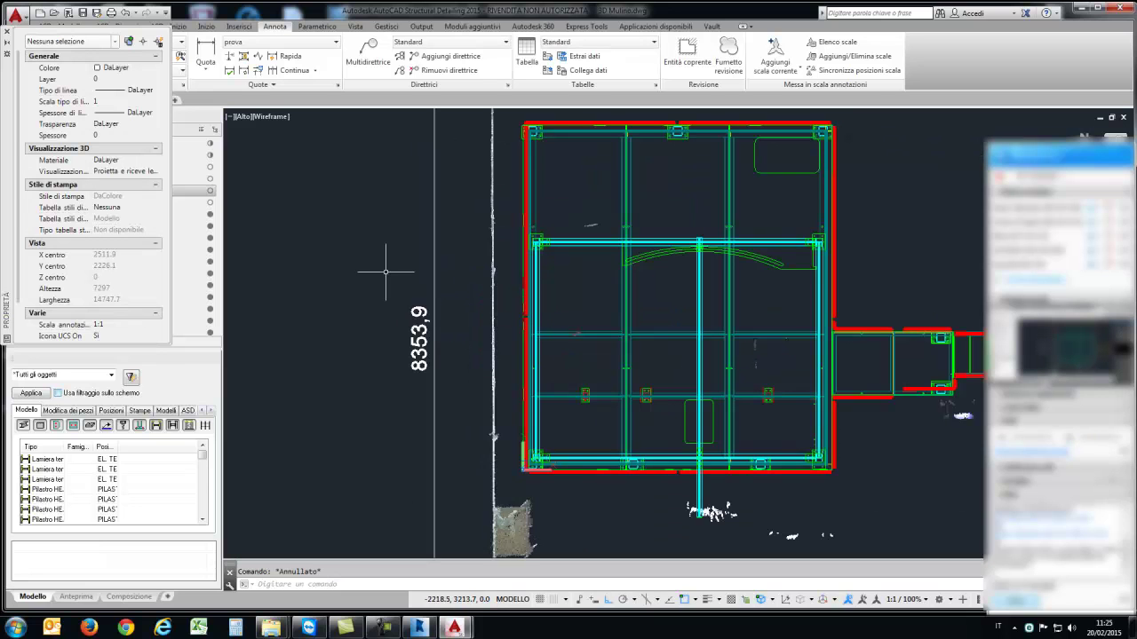
# Step: Place a second vertical linear dimension of 5561.5 along the plan's left edge
pyautogui.click(206, 52)
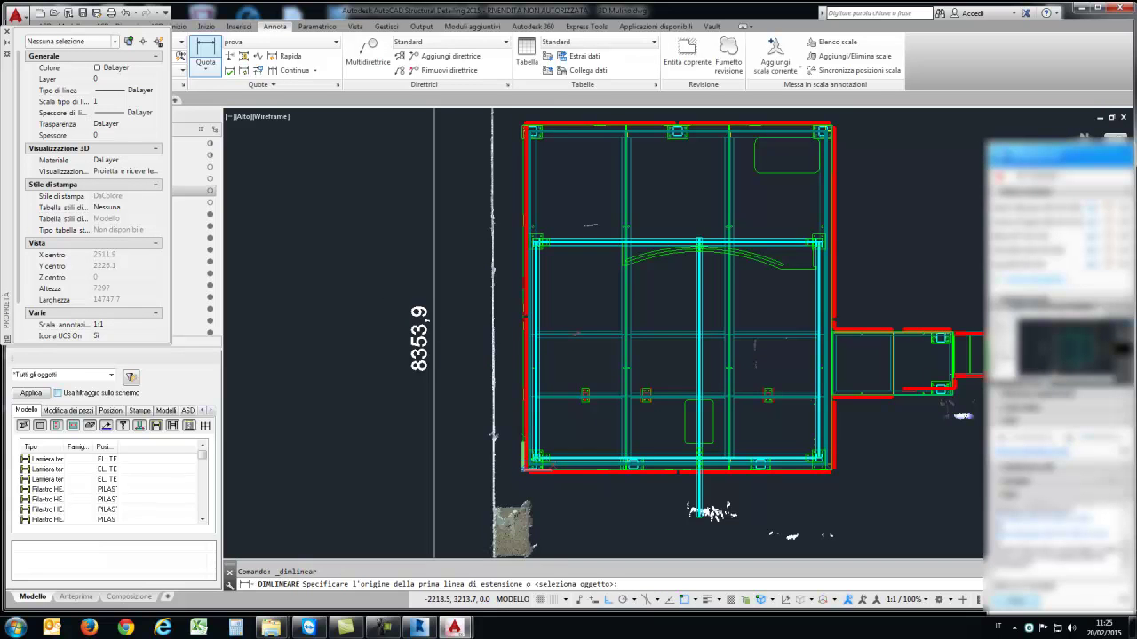
pyautogui.click(524, 125)
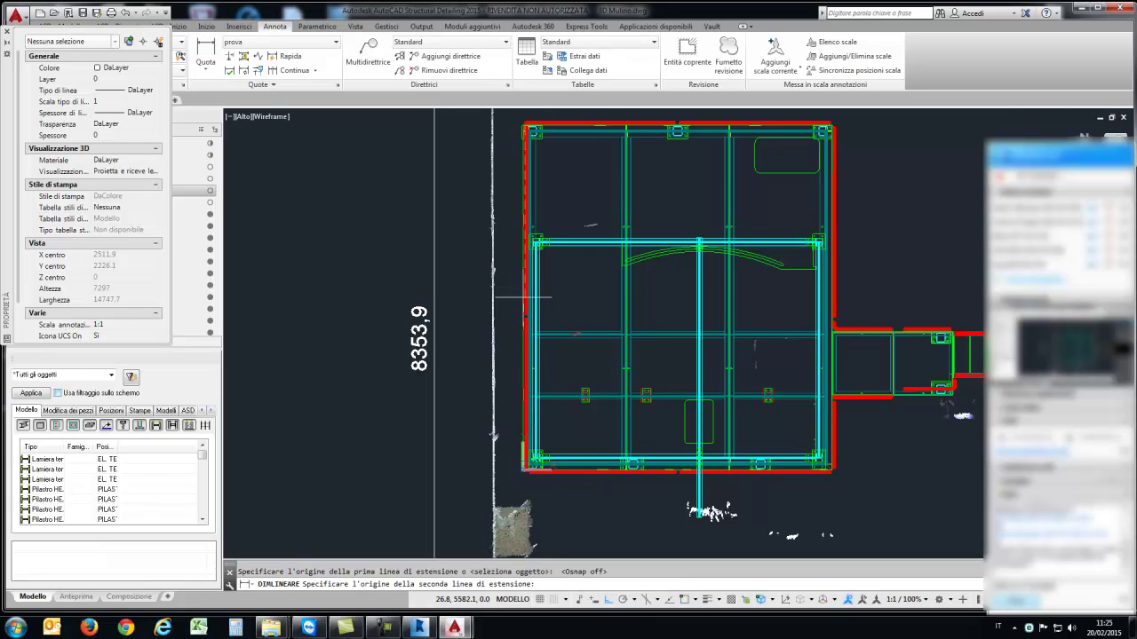
pyautogui.click(524, 469)
pyautogui.click(479, 283)
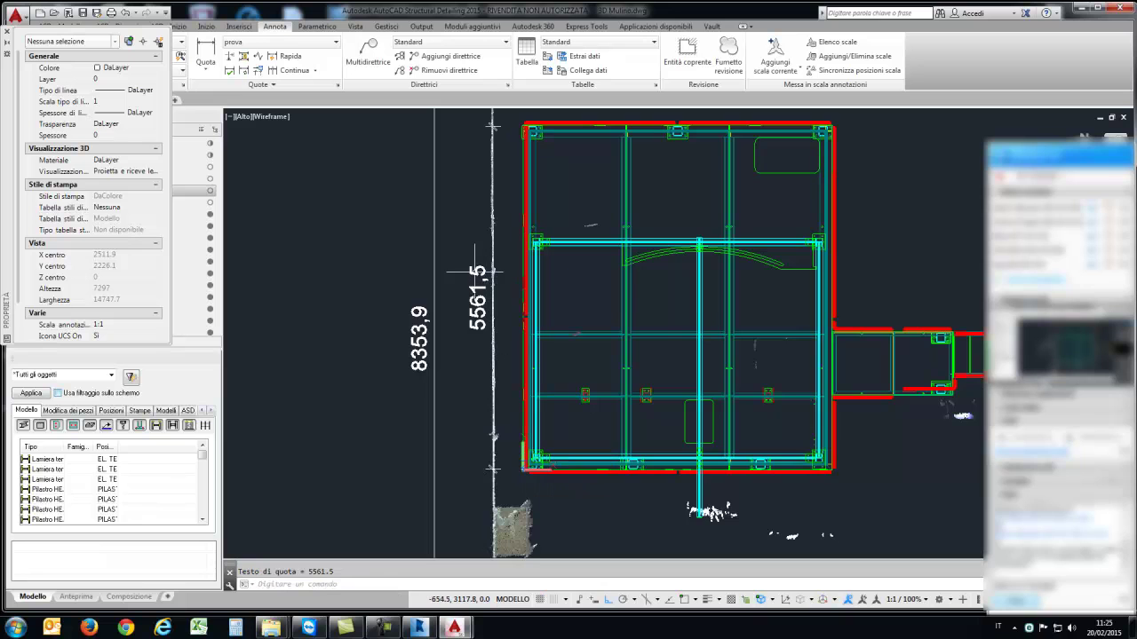
pyautogui.scroll(-1, 484, 271)
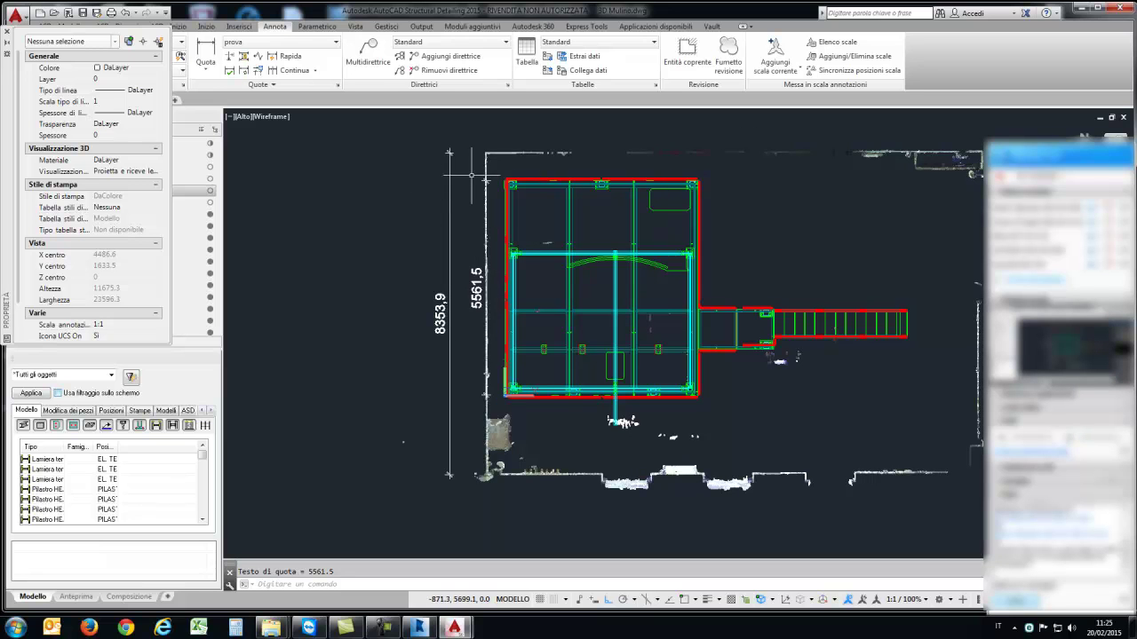
pyautogui.click(561, 154)
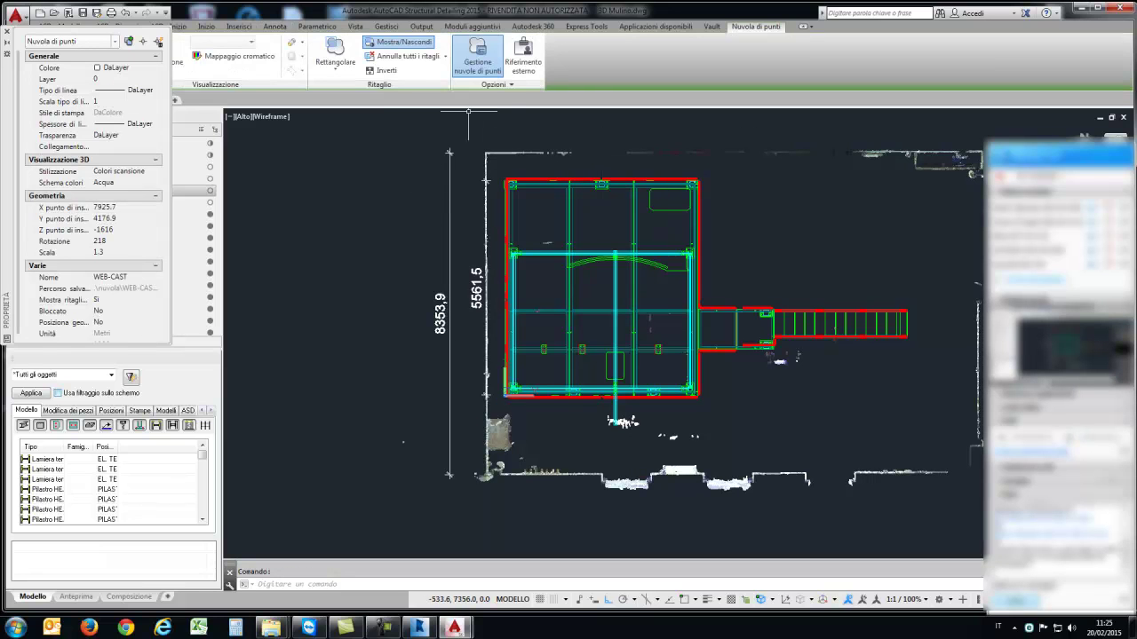
# Step: Remove all crops from the cloud and turn on the COPERTURA and PAVIMENTO regions
pyautogui.click(406, 55)
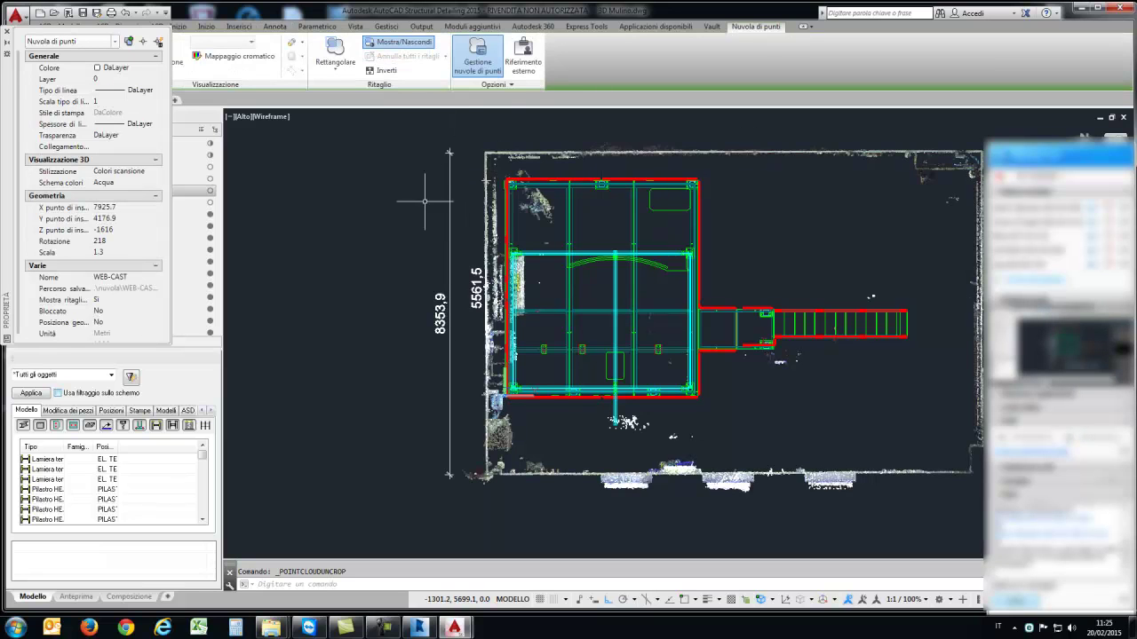
pyautogui.moveTo(408, 234); pyautogui.dragTo(358, 236, button='middle')
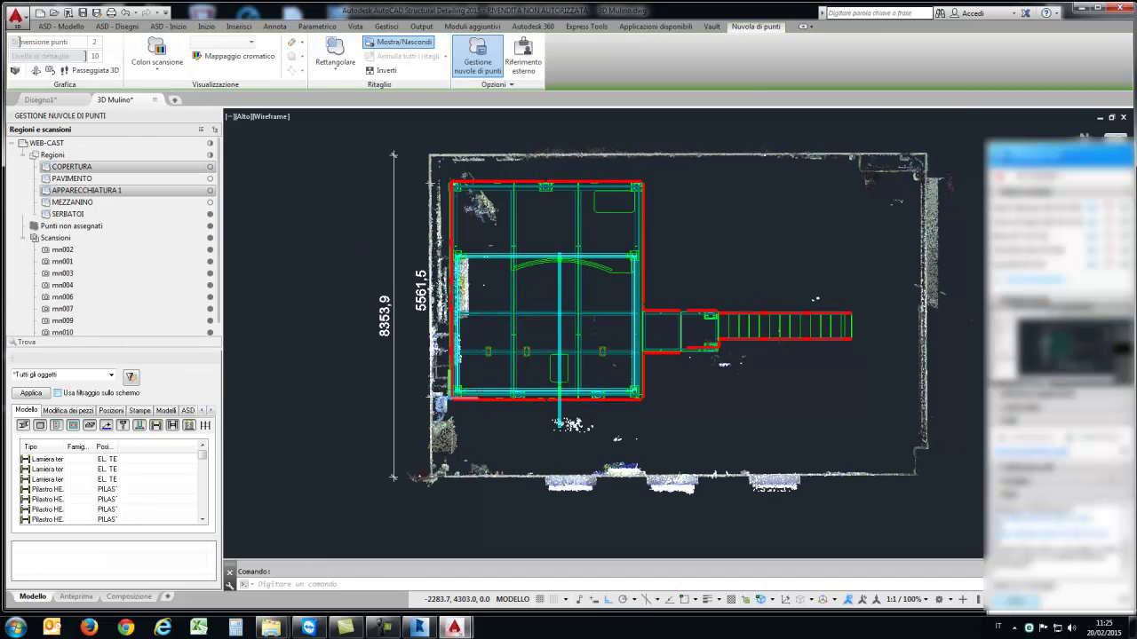
pyautogui.click(209, 166)
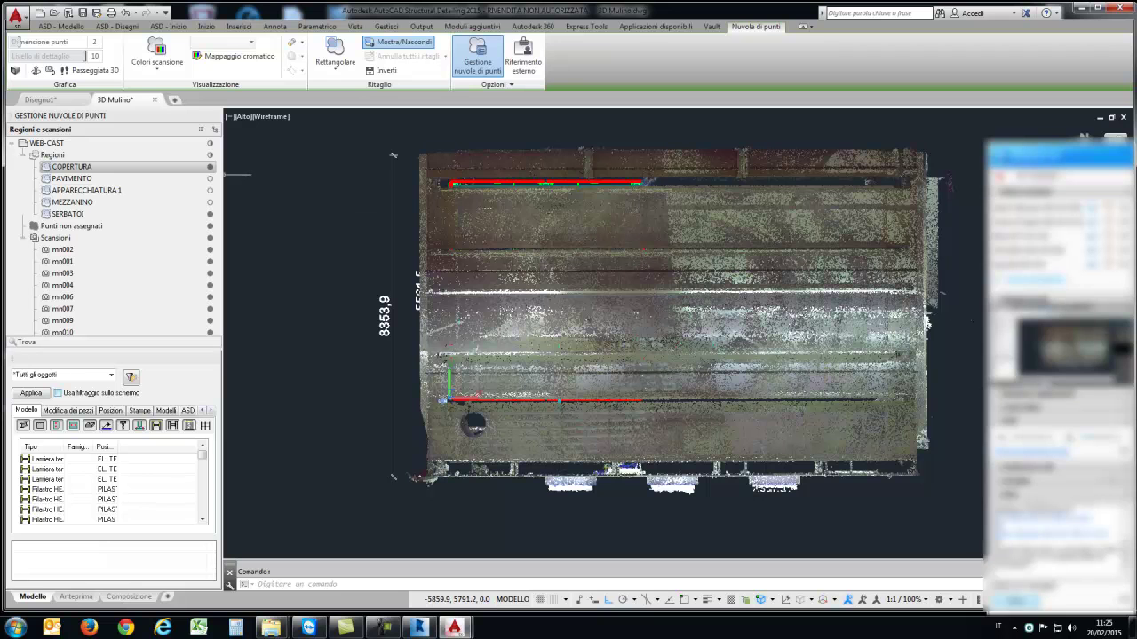
pyautogui.click(210, 179)
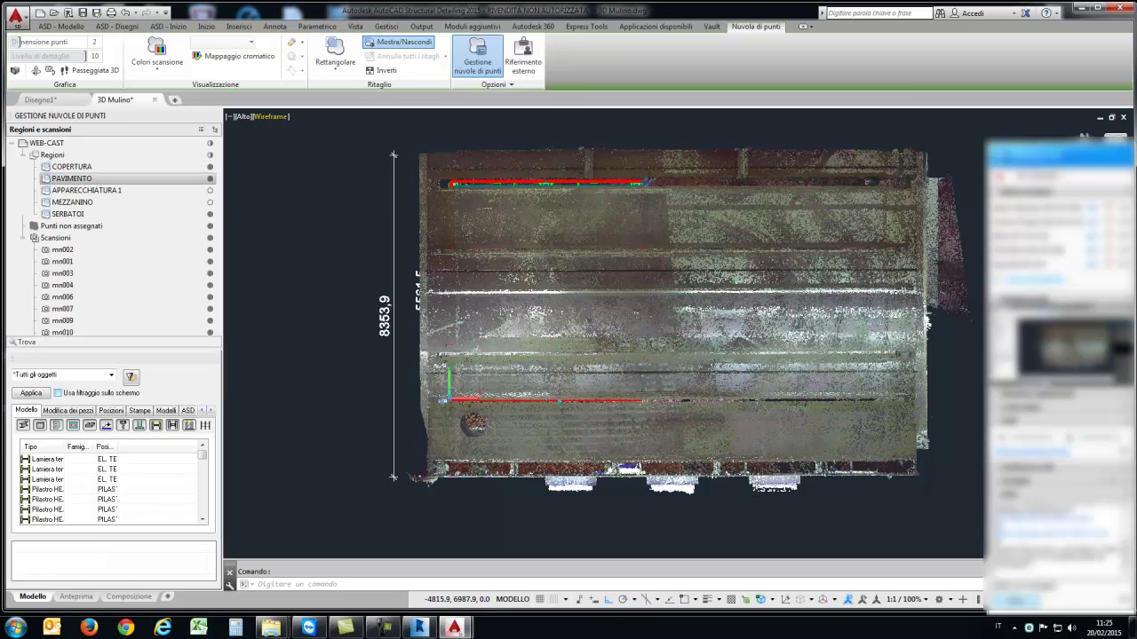
pyautogui.click(242, 116)
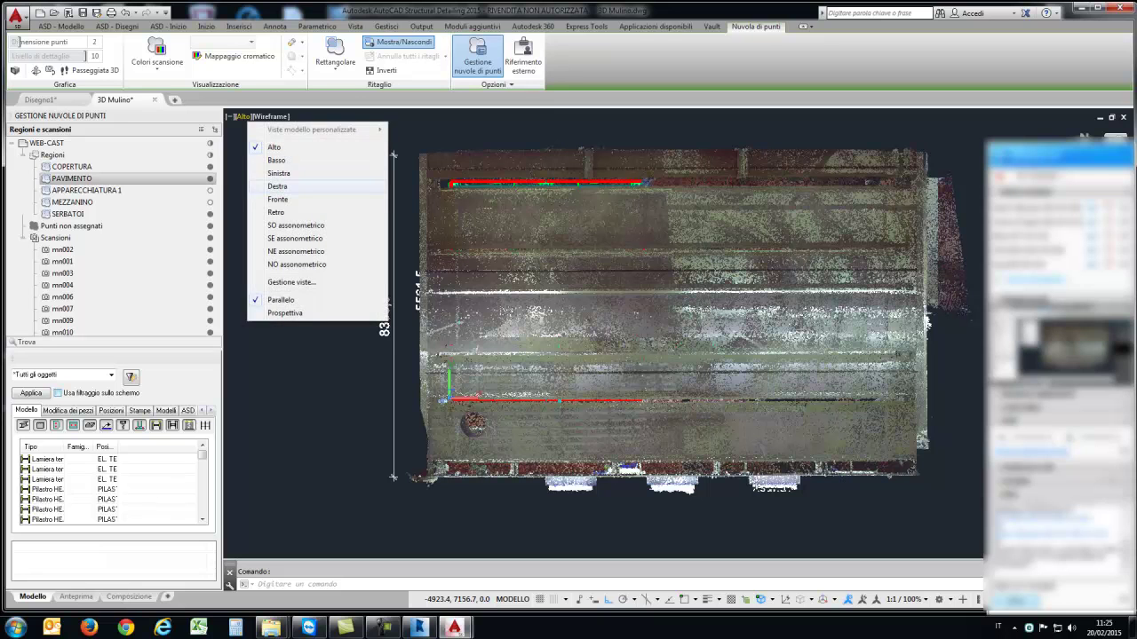
pyautogui.press('Escape')
pyautogui.press('Escape')
# Step: Rectangular-crop the point cloud to a thin horizontal strip across the plan
pyautogui.click(335, 62)
pyautogui.click(342, 90)
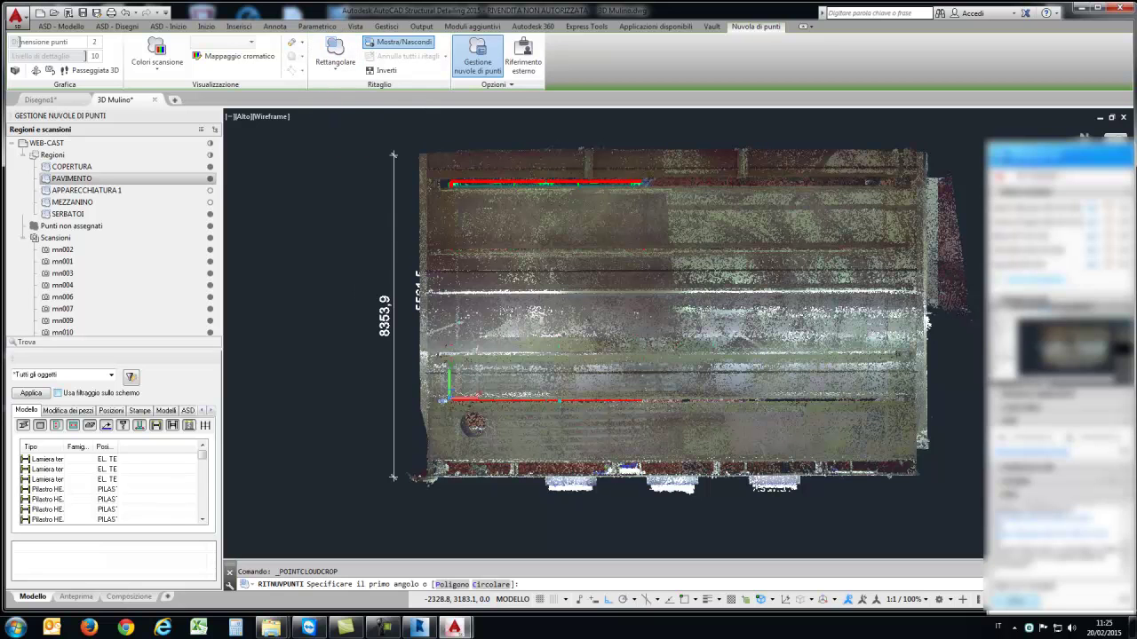
pyautogui.click(359, 278)
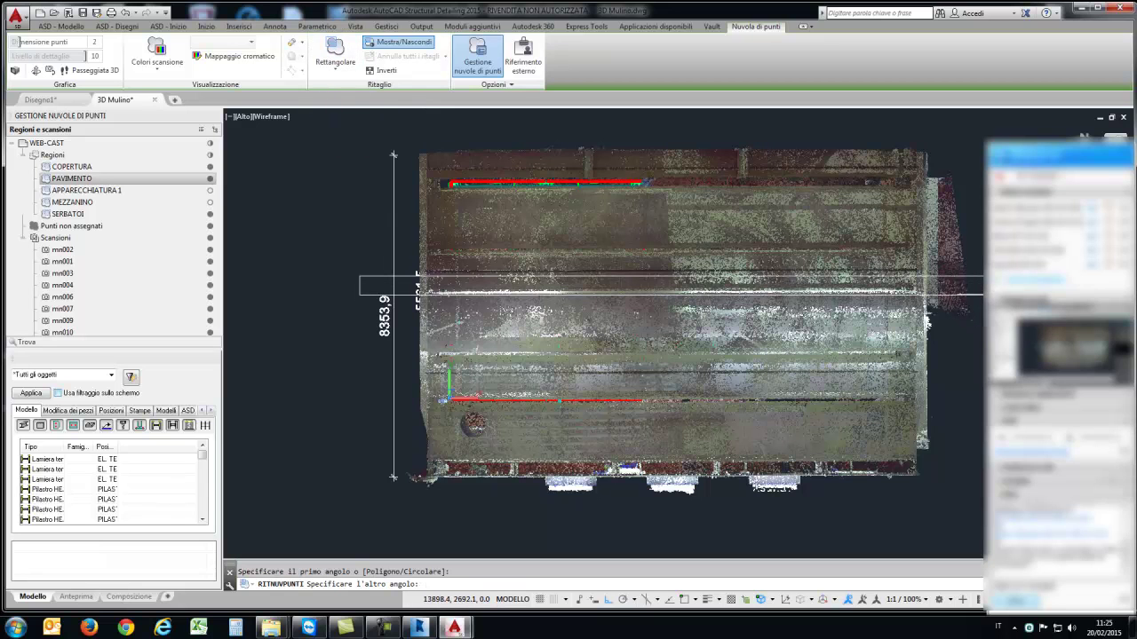
pyautogui.click(980, 292)
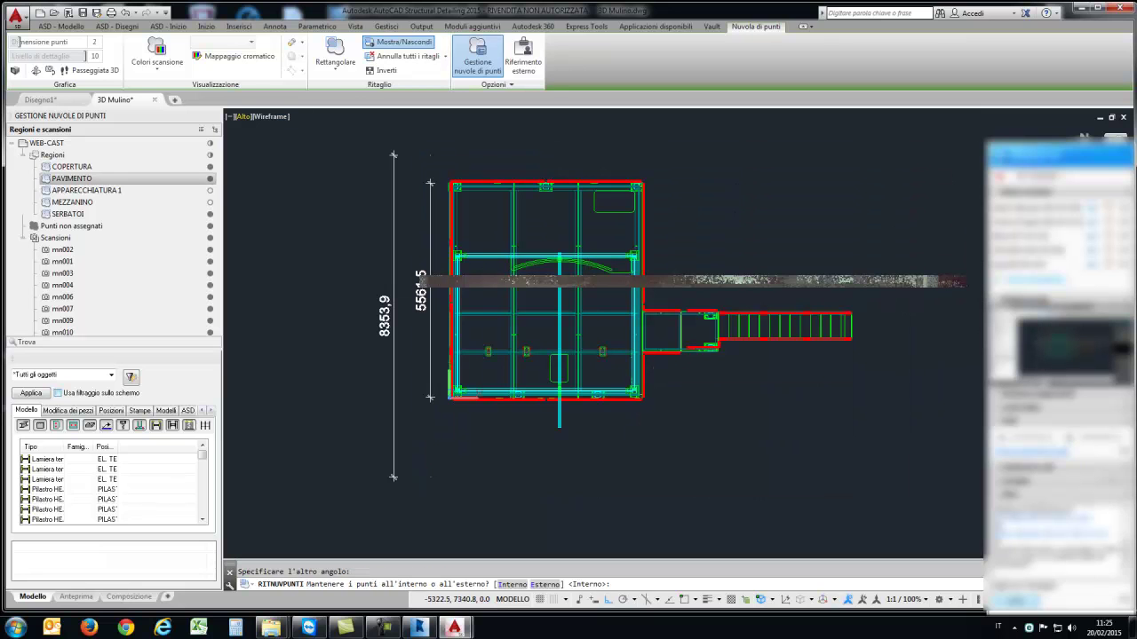
pyautogui.click(241, 117)
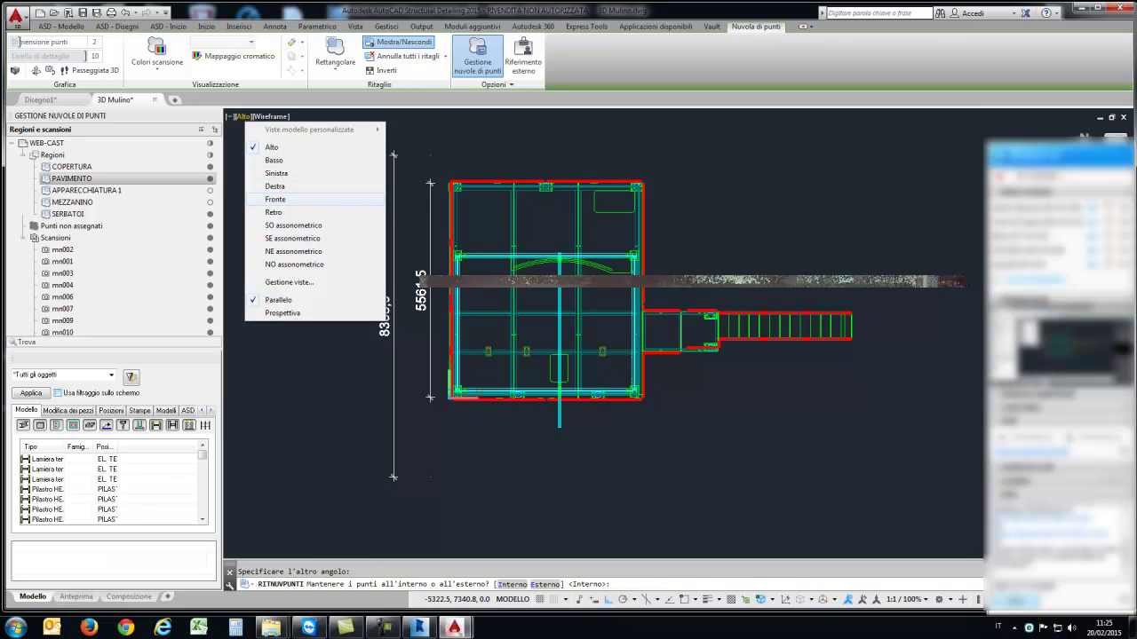
pyautogui.press('Escape')
pyautogui.press('Escape')
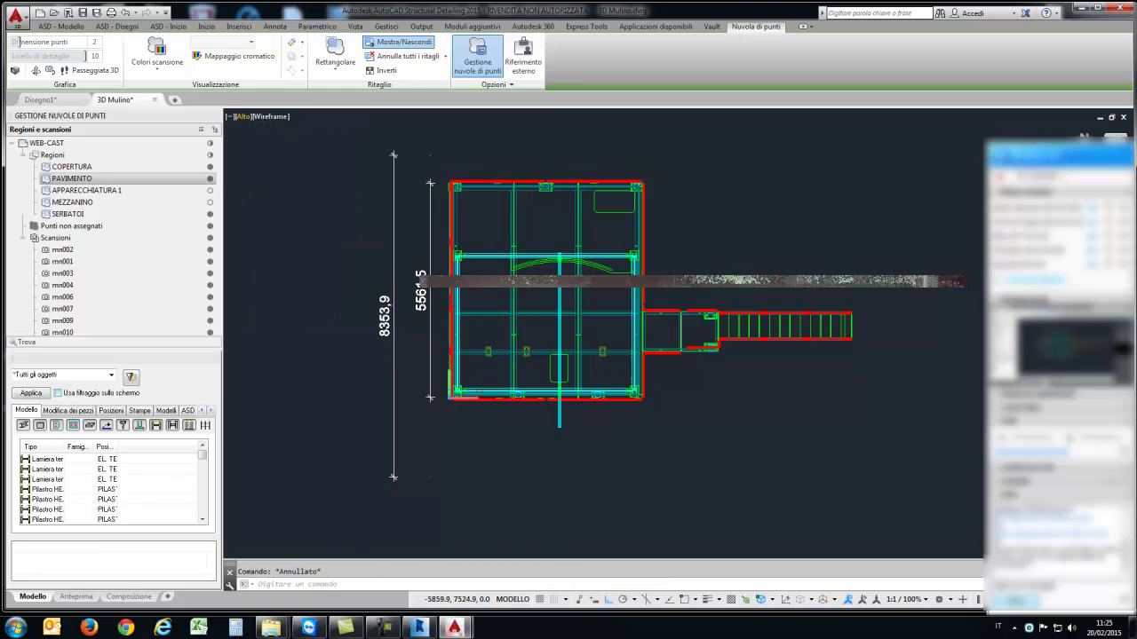
pyautogui.click(253, 116)
# Step: Switch to the Fronte view and frame the platform, stair and railings in the section
pyautogui.click(272, 199)
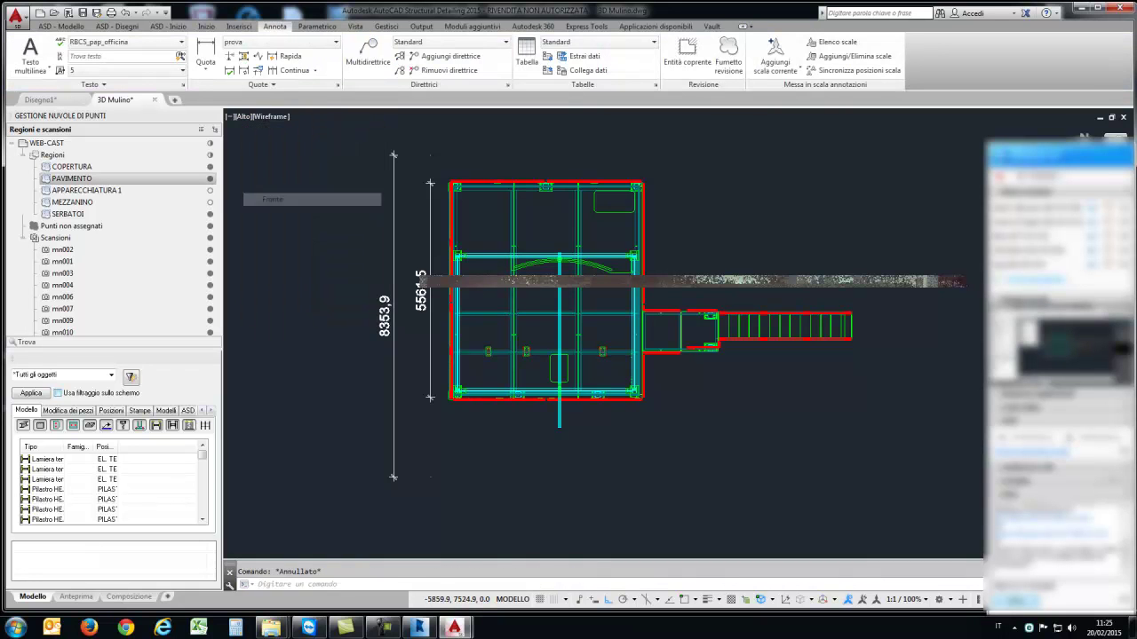
pyautogui.scroll(4, 724, 346)
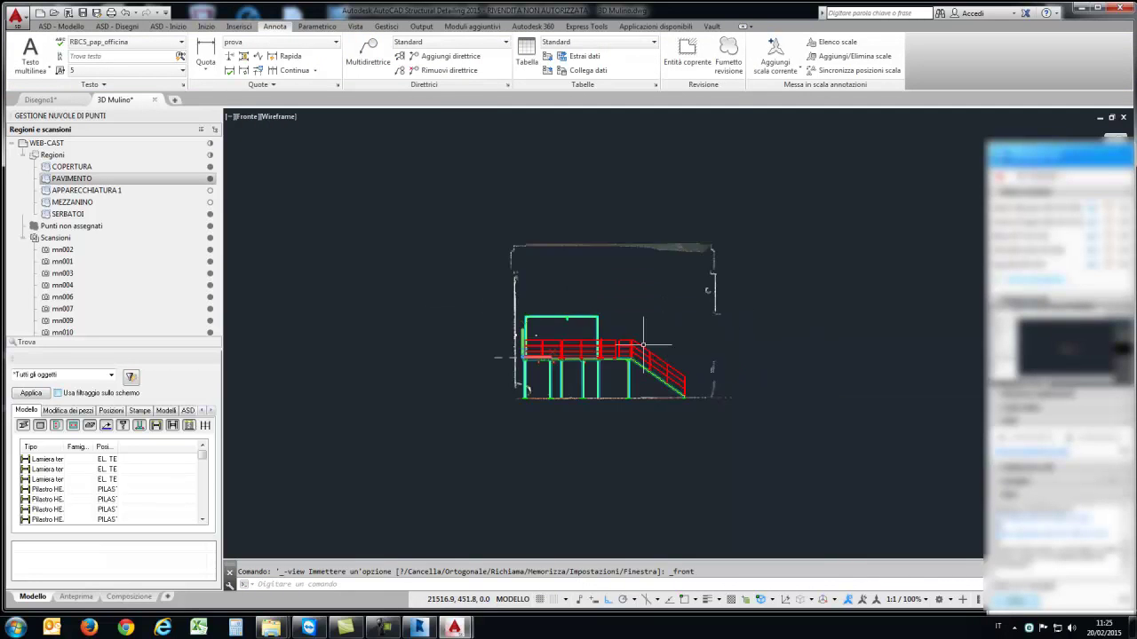
pyautogui.scroll(2, 706, 345)
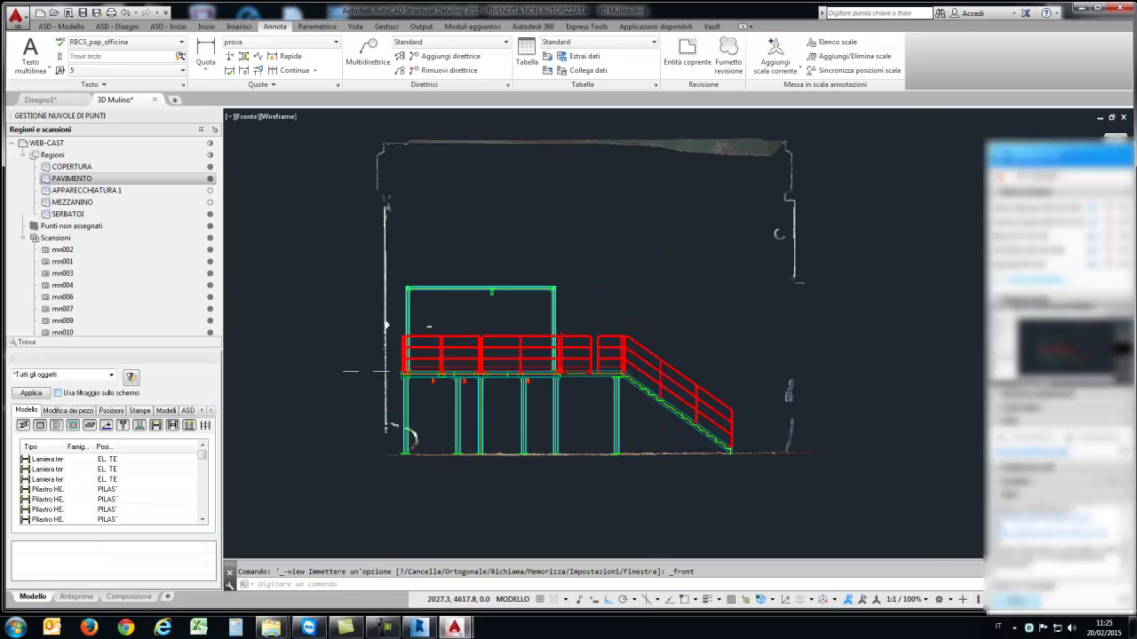
pyautogui.scroll(3, 463, 222)
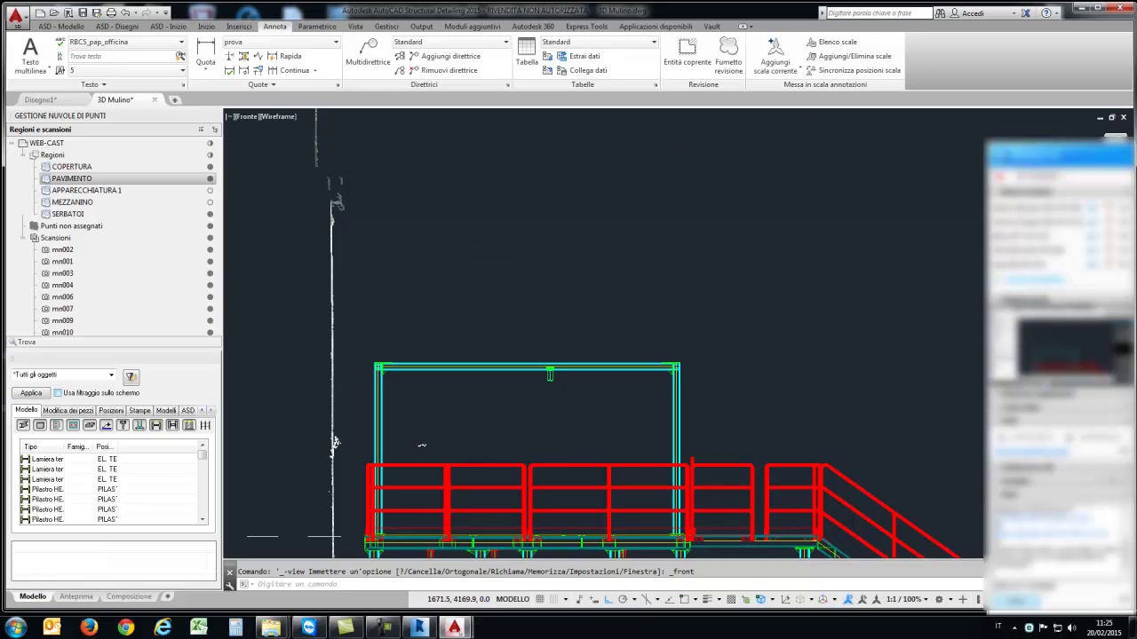
pyautogui.scroll(-2, 472, 265)
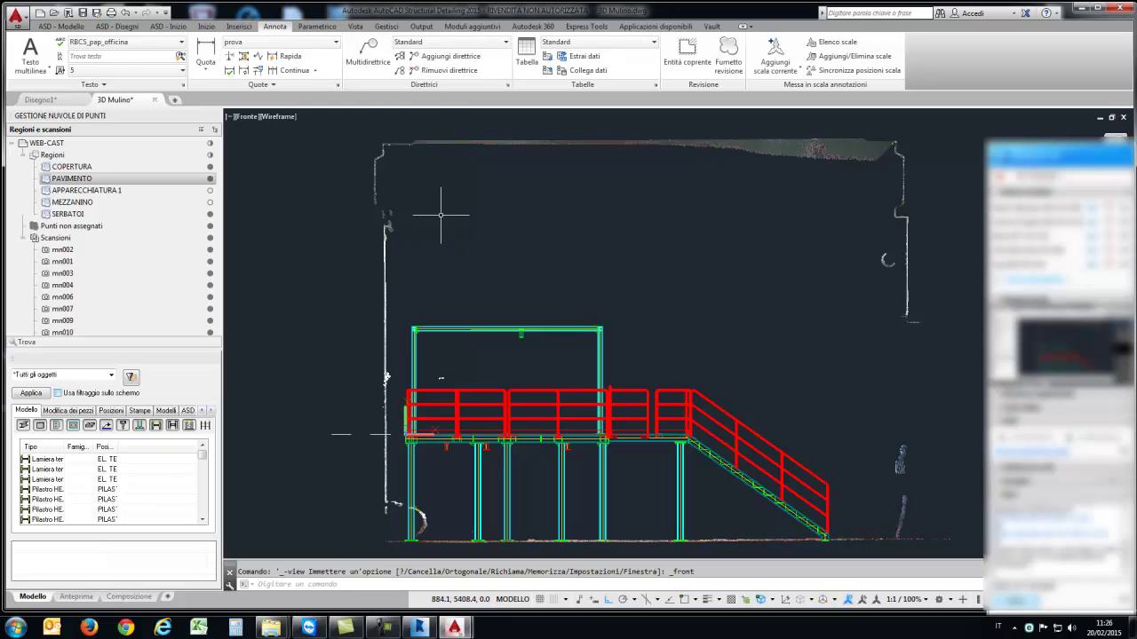
pyautogui.moveTo(468, 236); pyautogui.dragTo(406, 231, button='middle')
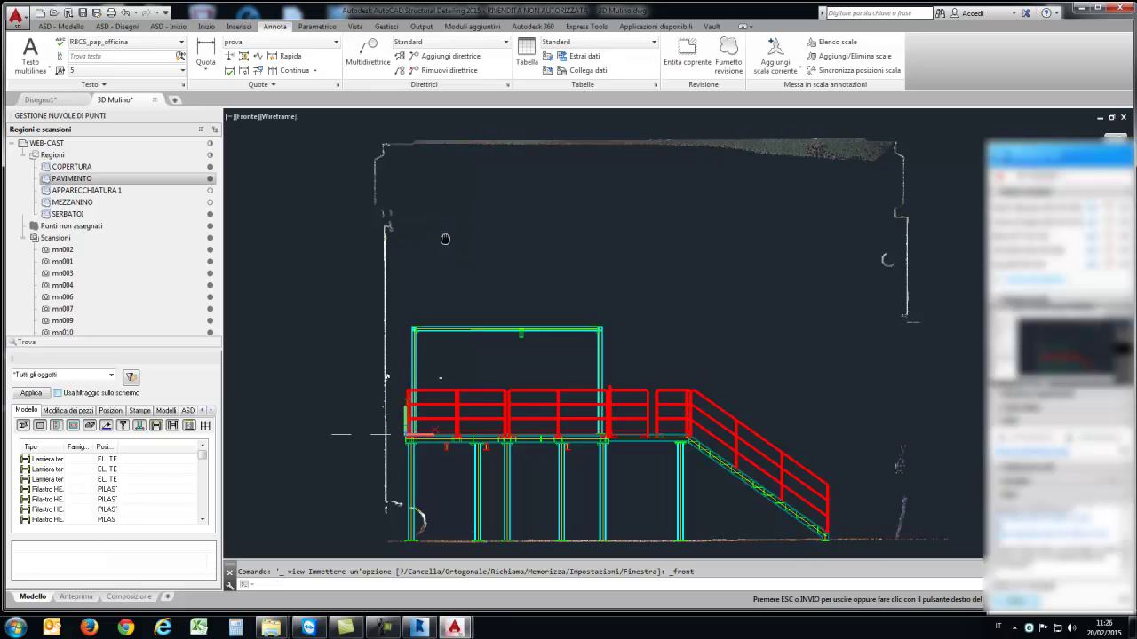
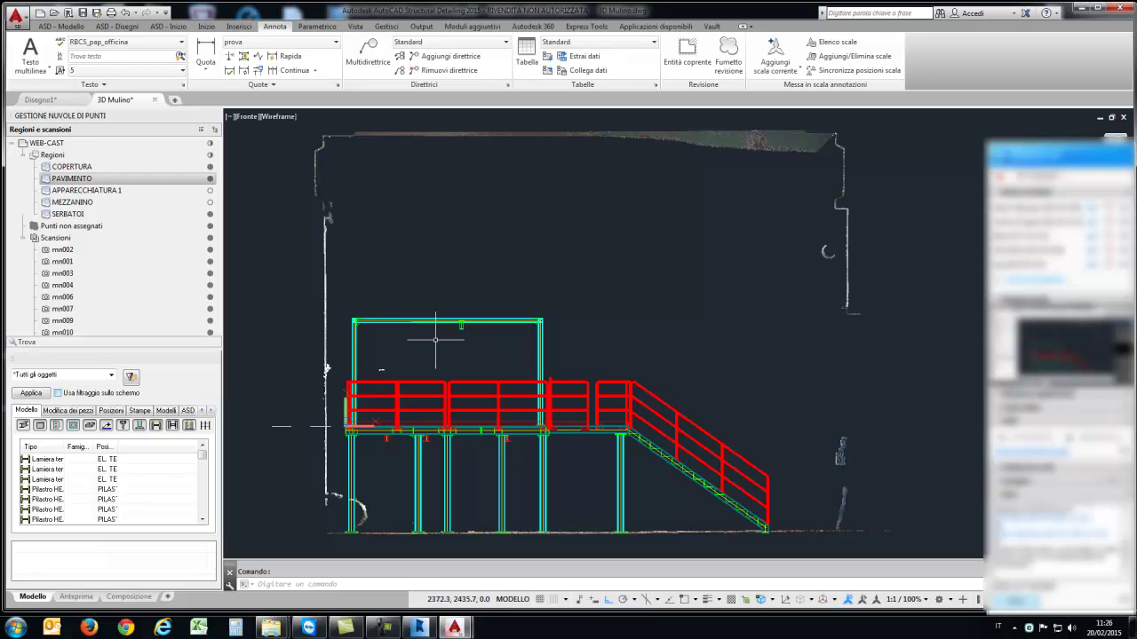
# Step: Select the point cloud and its APPARECCHIATURA 1 region
pyautogui.scroll(1, 356, 518)
pyautogui.scroll(1, 345, 514)
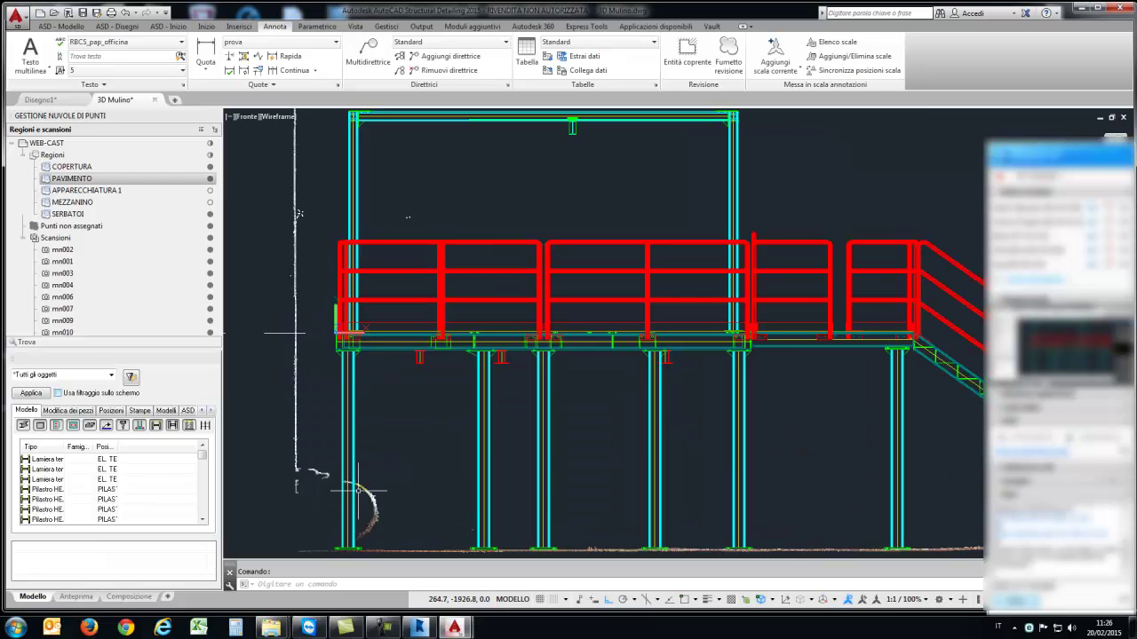
pyautogui.click(357, 480)
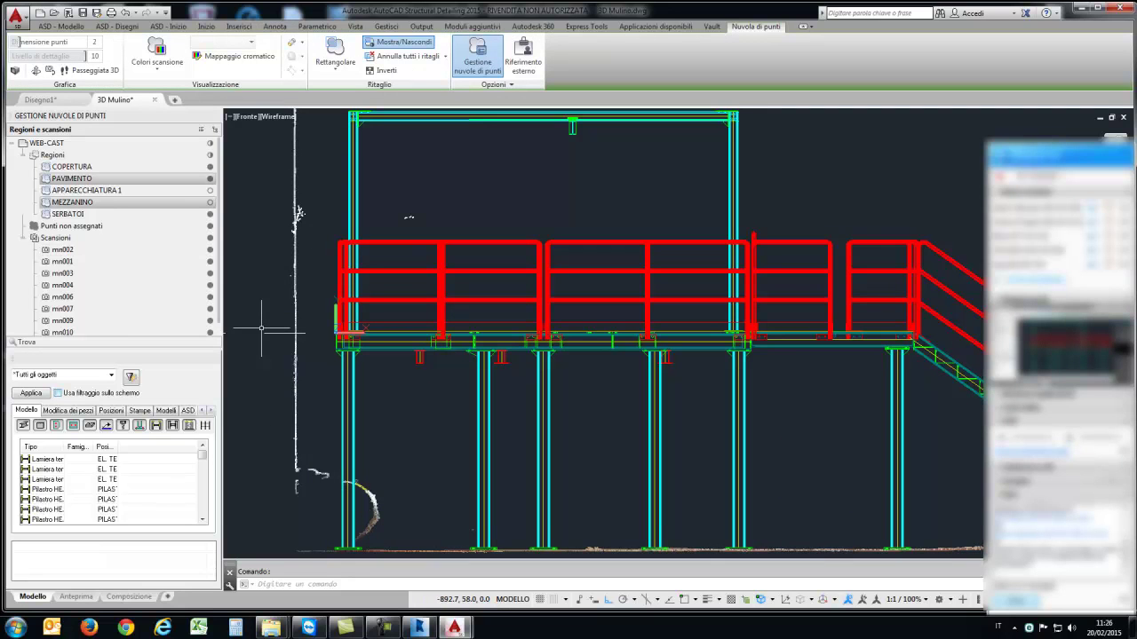
pyautogui.click(86, 190)
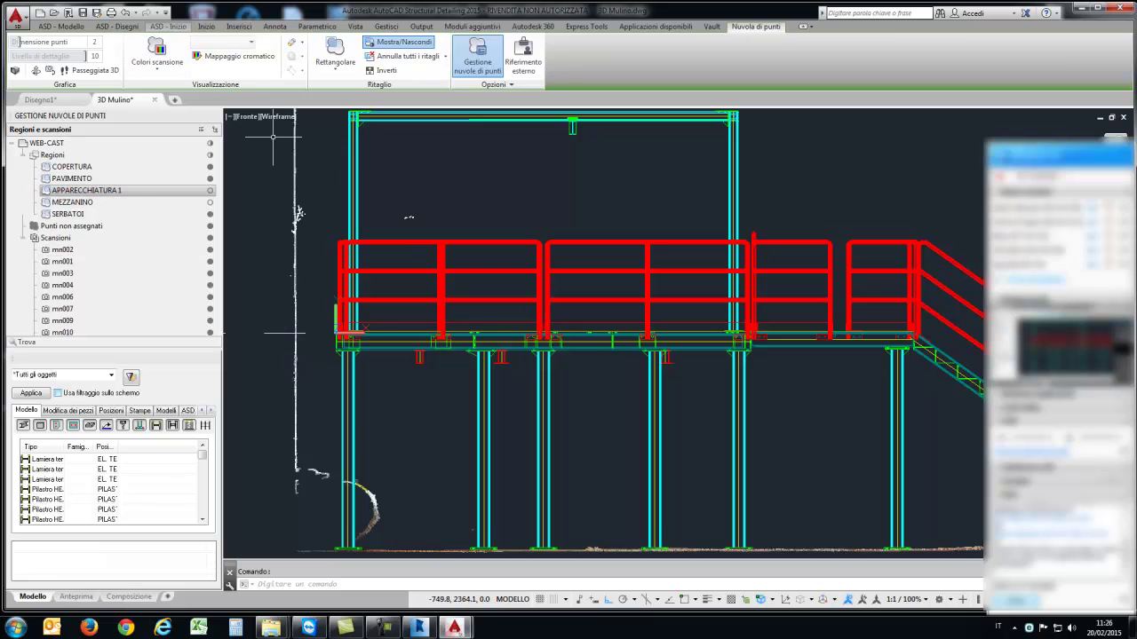
# Step: Window-select the whole mezzanine structure and move it slightly right with Sposta
pyautogui.click(206, 26)
pyautogui.click(177, 42)
pyautogui.scroll(-2, 462, 275)
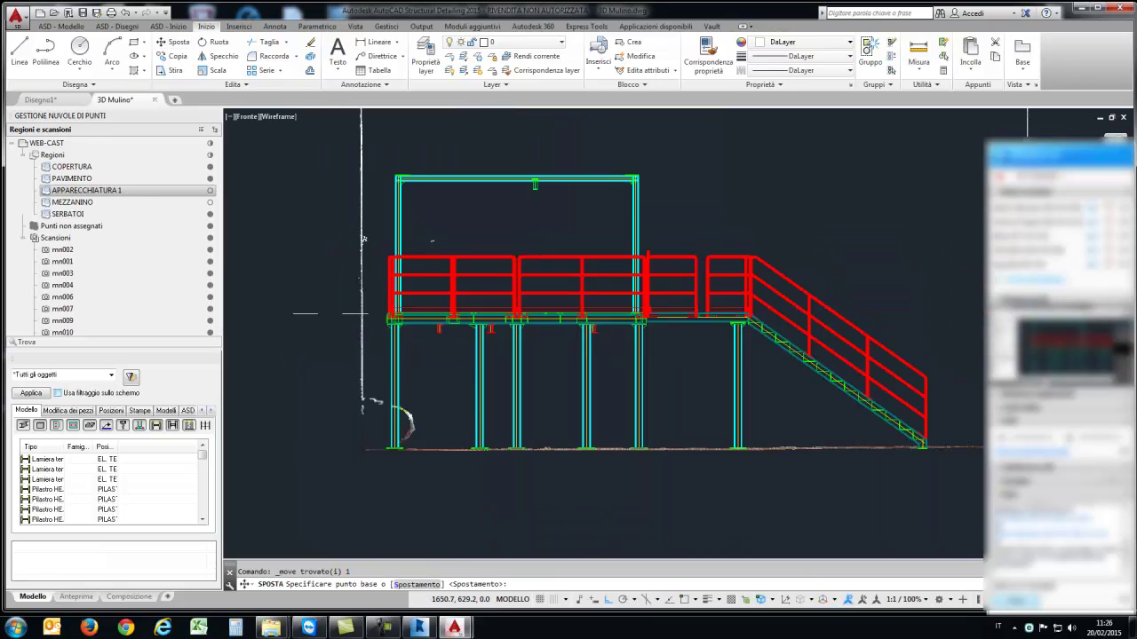
pyautogui.scroll(-2, 461, 275)
pyautogui.press('Escape')
pyautogui.press('space')
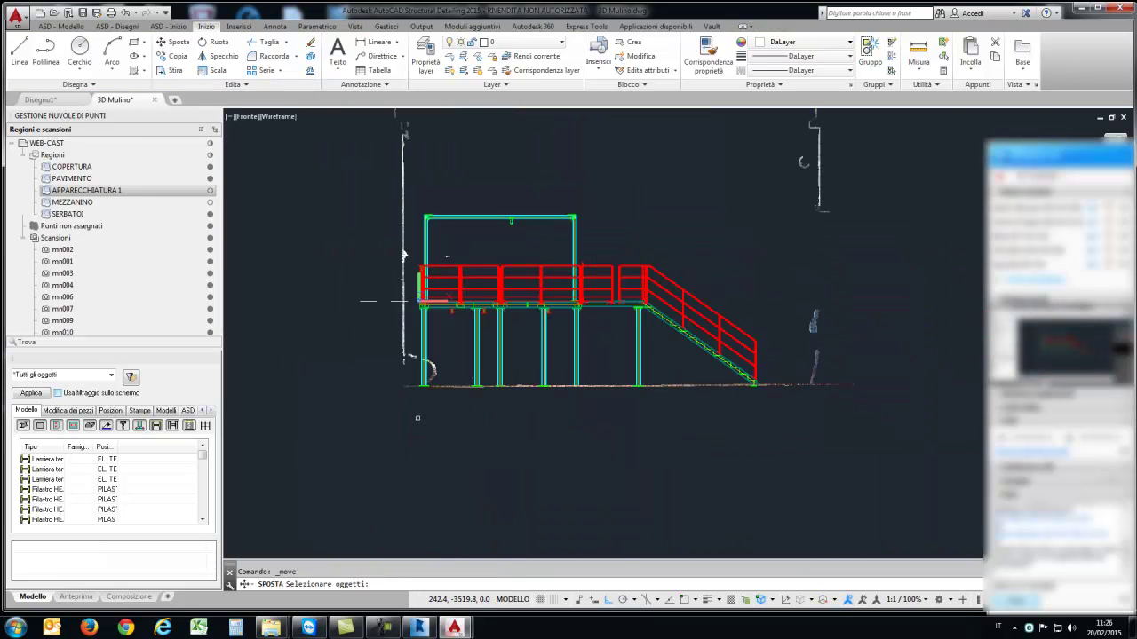
pyautogui.click(413, 419)
pyautogui.click(757, 192)
pyautogui.press('Return')
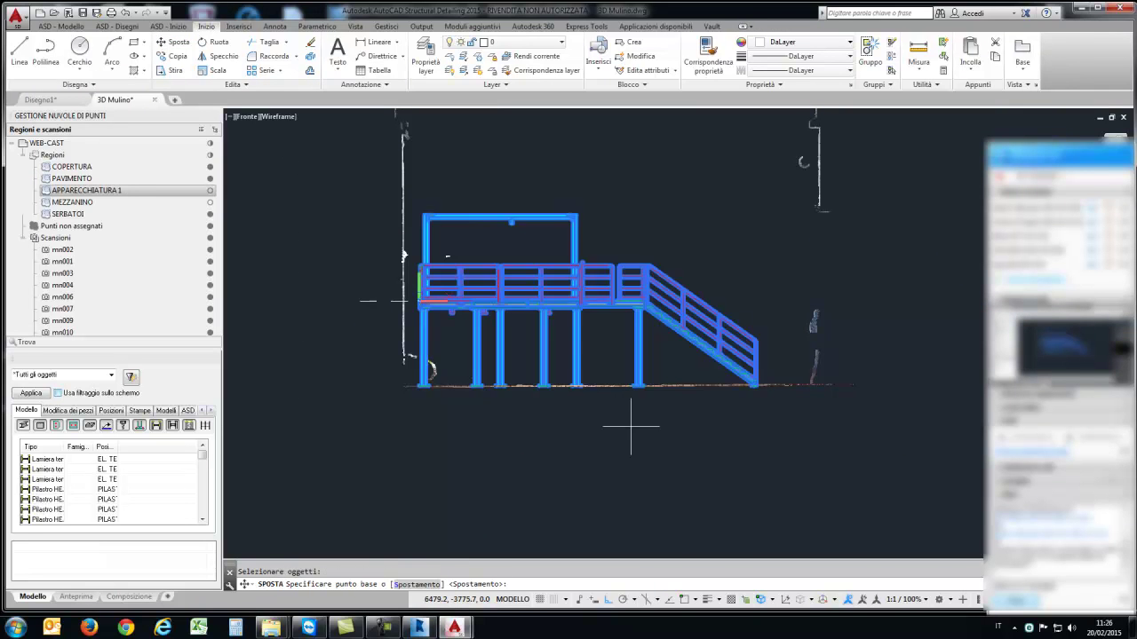
pyautogui.click(637, 385)
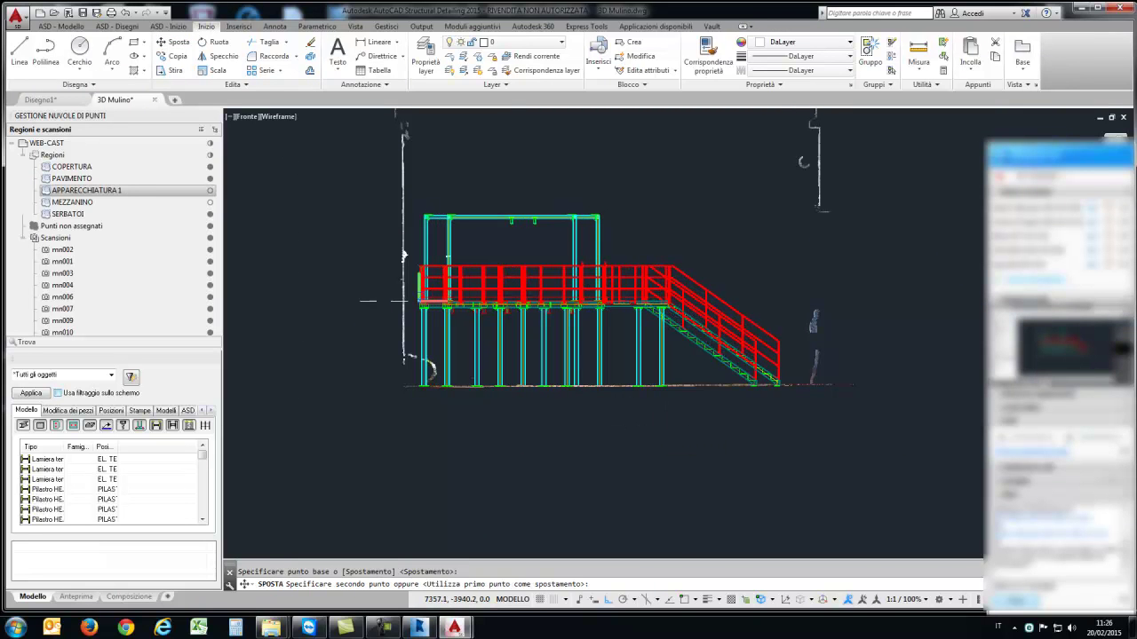
pyautogui.press('Return')
# Step: Start a line at the stair foot, then cancel it
pyautogui.click(19, 54)
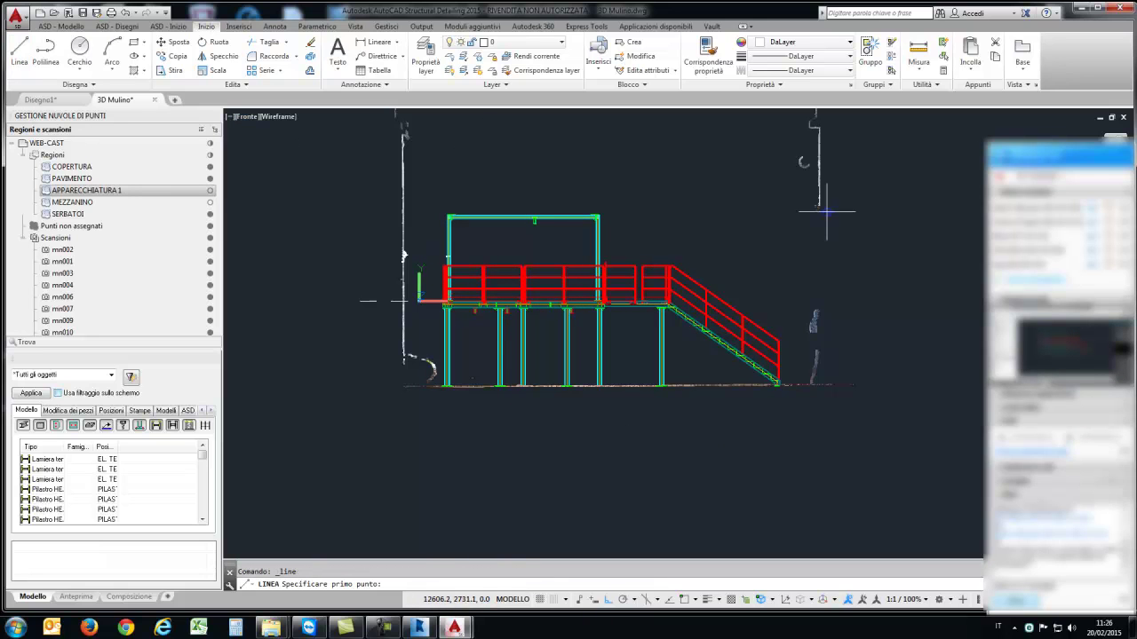
pyautogui.click(819, 439)
pyautogui.press('Escape')
# Step: Place a 1209,8 Lineare dimension between the stair foot and the scanned wall
pyautogui.click(274, 26)
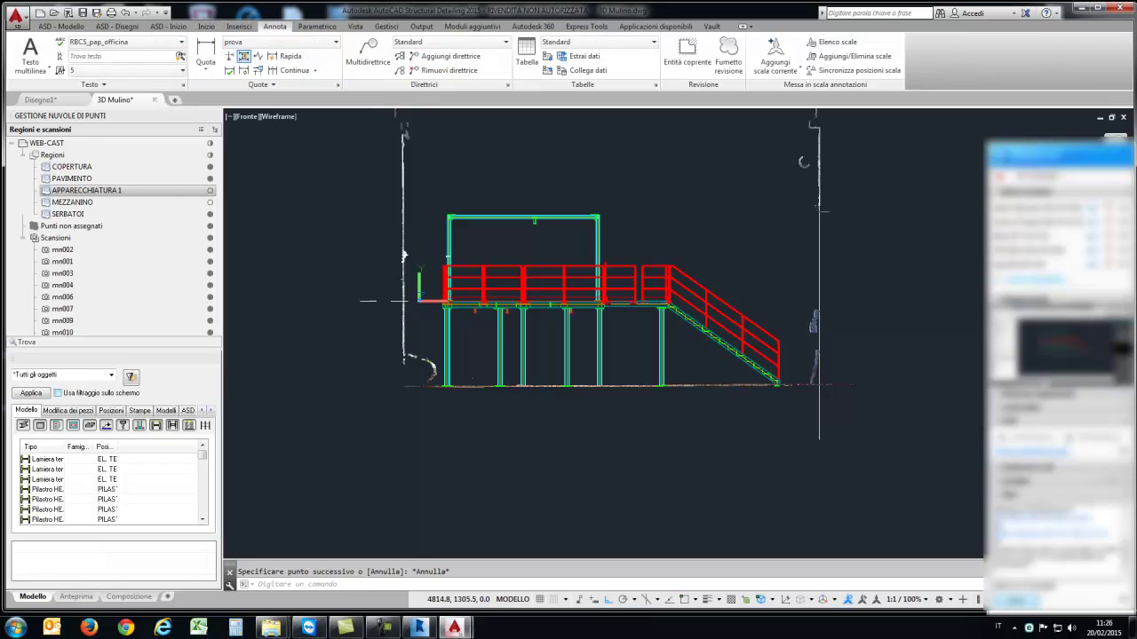
pyautogui.click(205, 55)
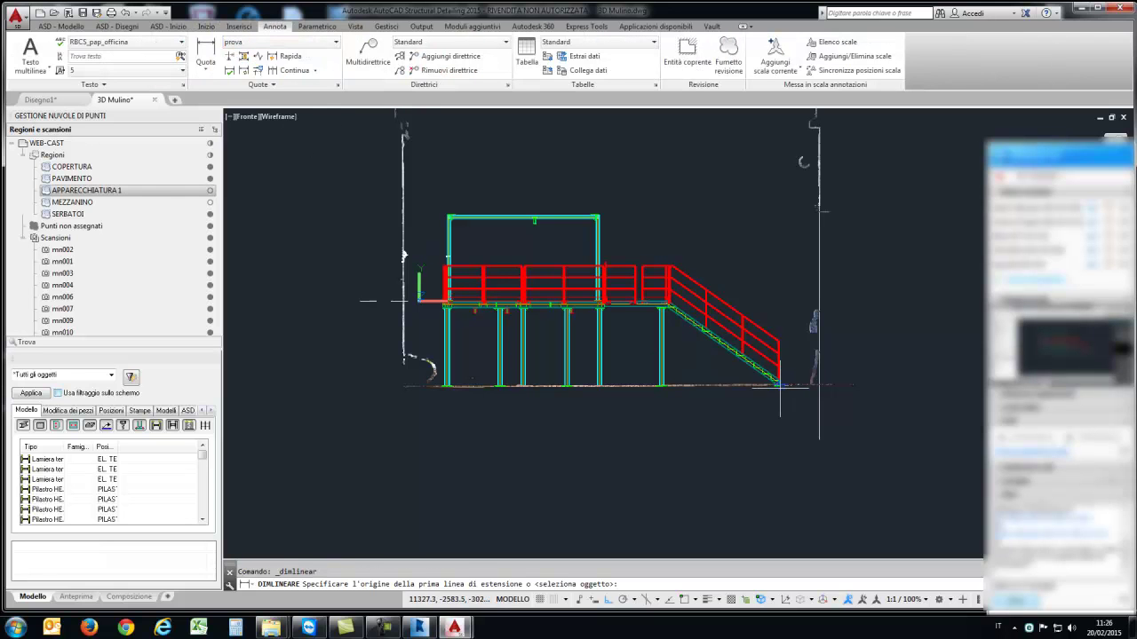
pyautogui.click(819, 391)
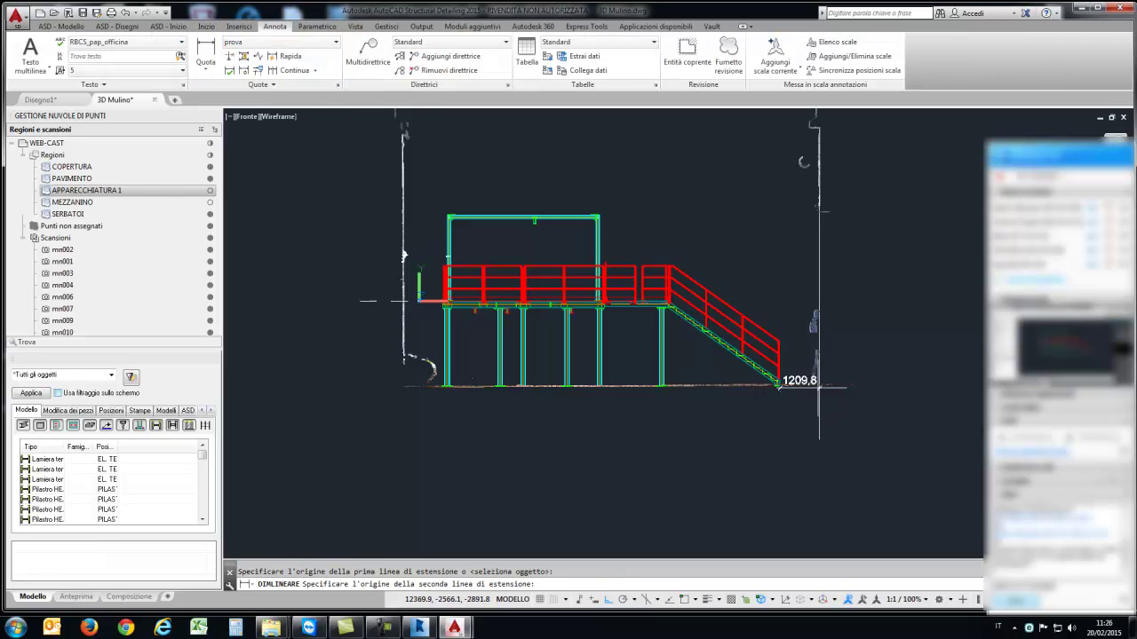
pyautogui.click(778, 384)
pyautogui.click(819, 402)
pyautogui.scroll(3, 818, 402)
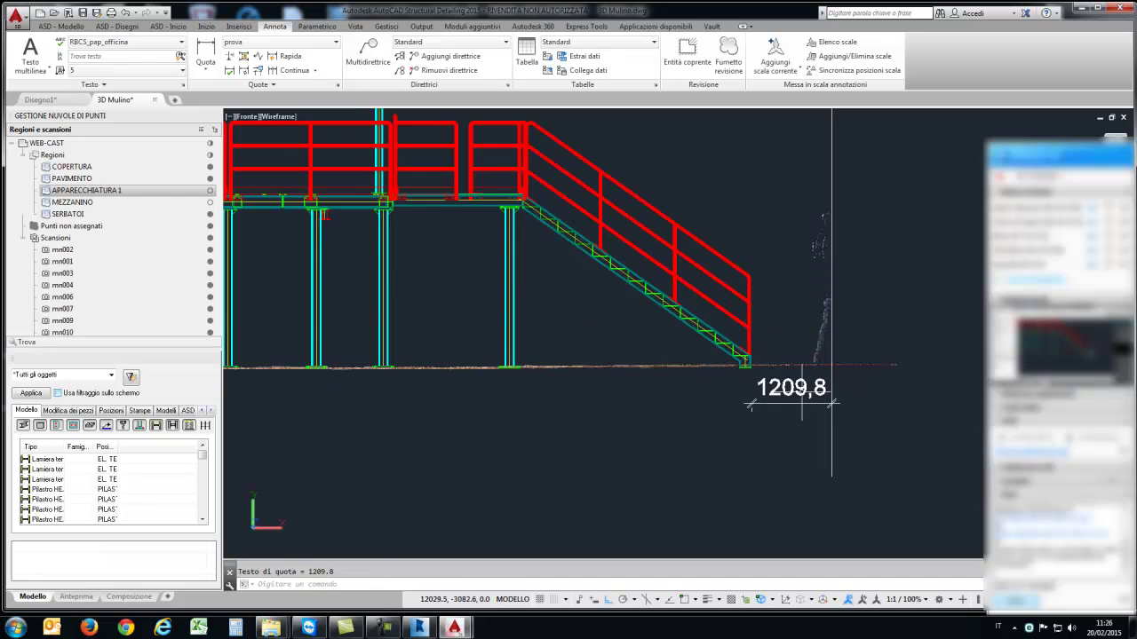
pyautogui.scroll(-2, 818, 386)
pyautogui.scroll(-2, 615, 373)
pyautogui.press('Escape')
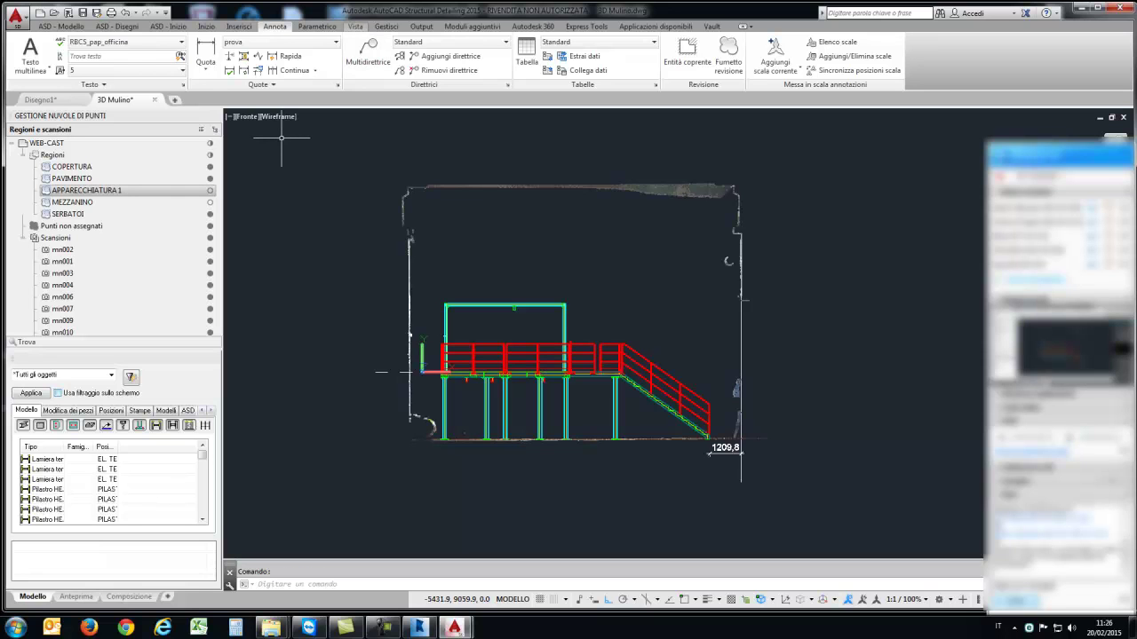
# Step: Close the empty Disegno1 drawing without saving
pyautogui.click(354, 26)
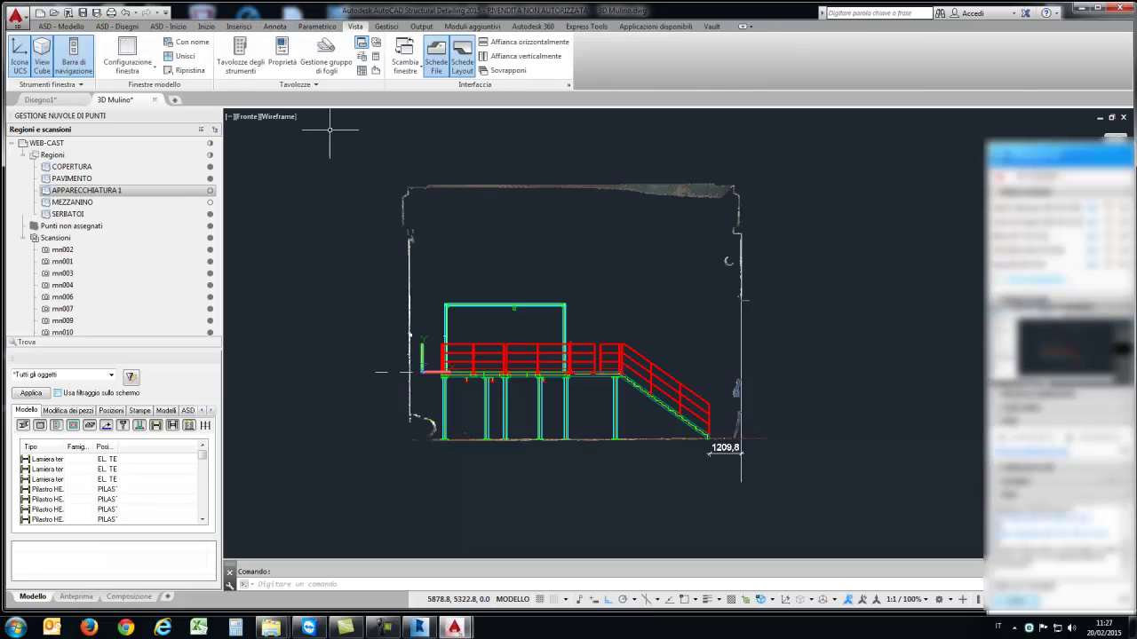
pyautogui.hotkey('ctrl', 'Tab')
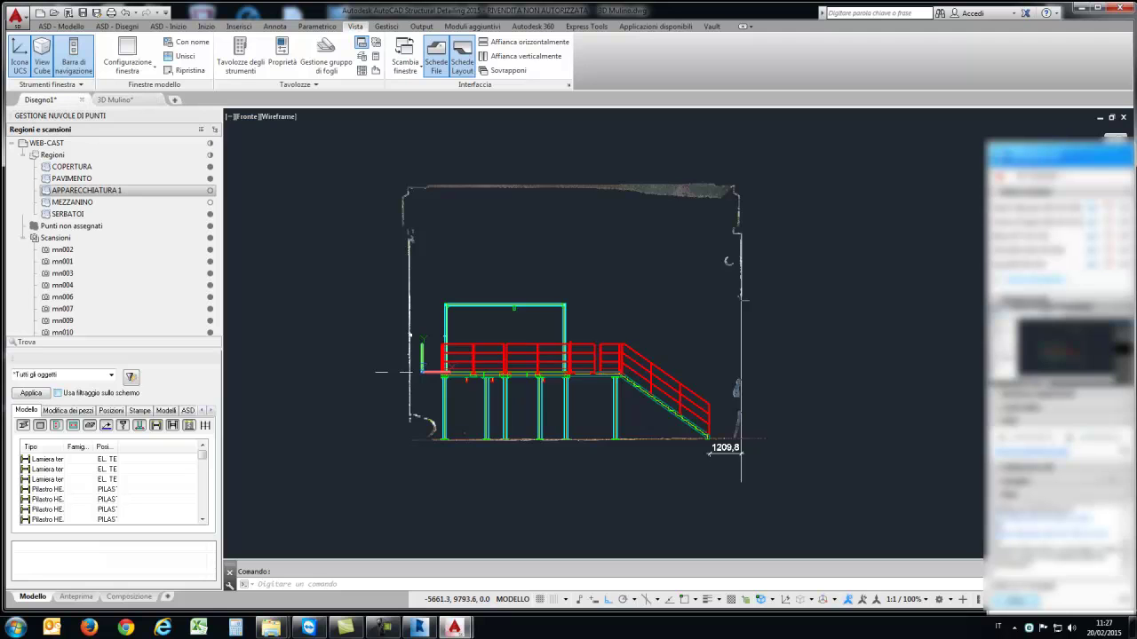
pyautogui.hotkey('ctrl', 'F4')
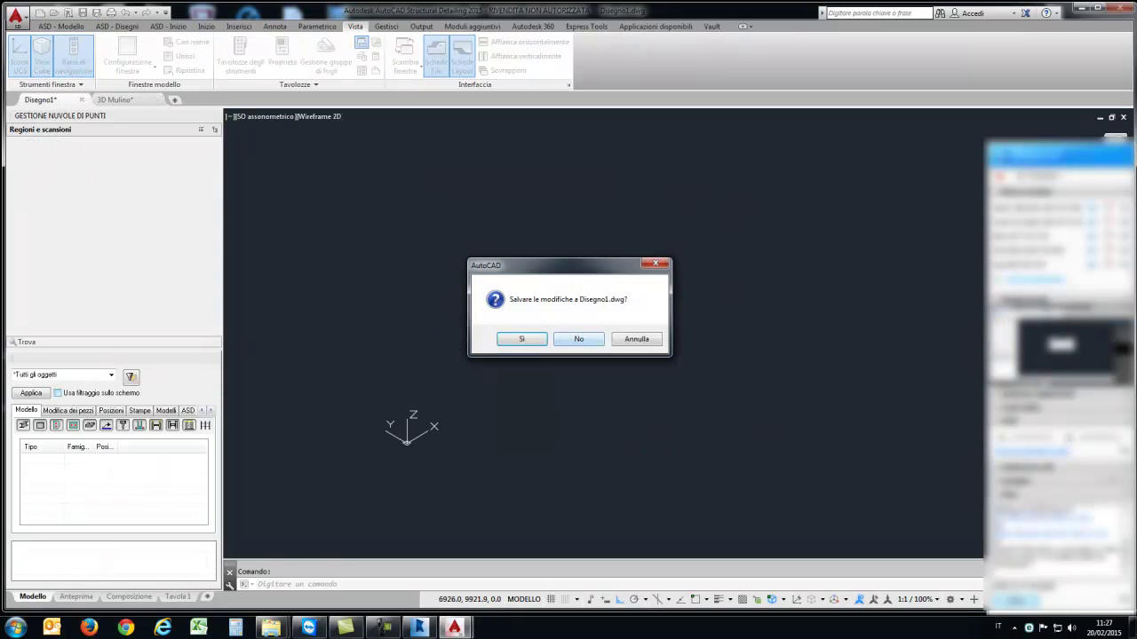
pyautogui.click(579, 338)
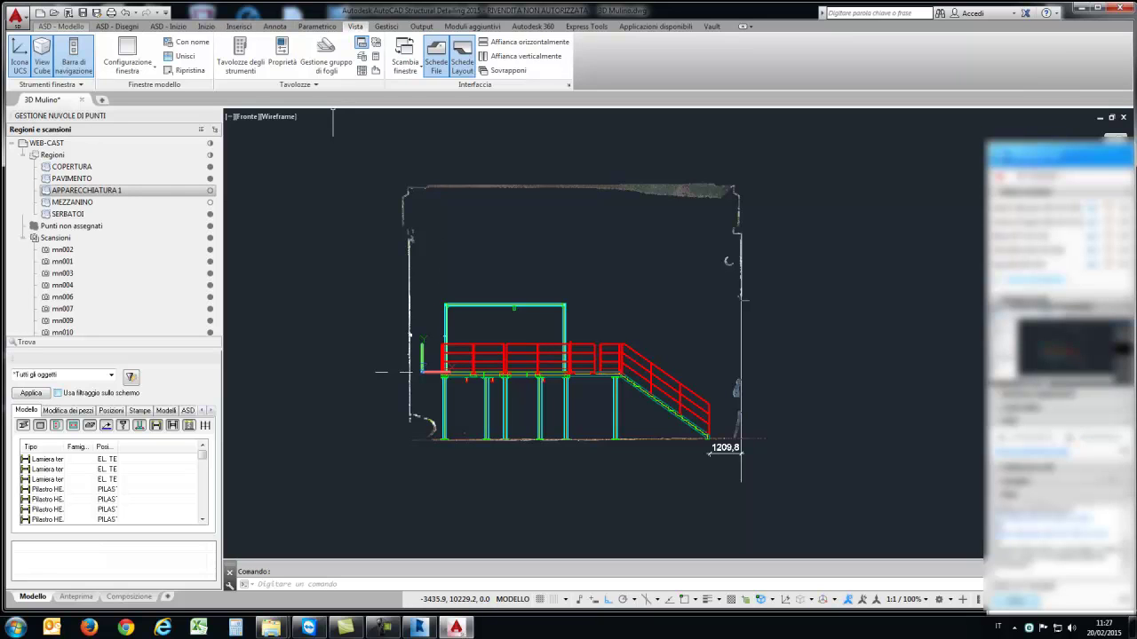
# Step: Open Profilati from the Acciaio toolset, showing CARC 80x80x3, S 275, Pilastro
pyautogui.click(61, 26)
pyautogui.click(116, 25)
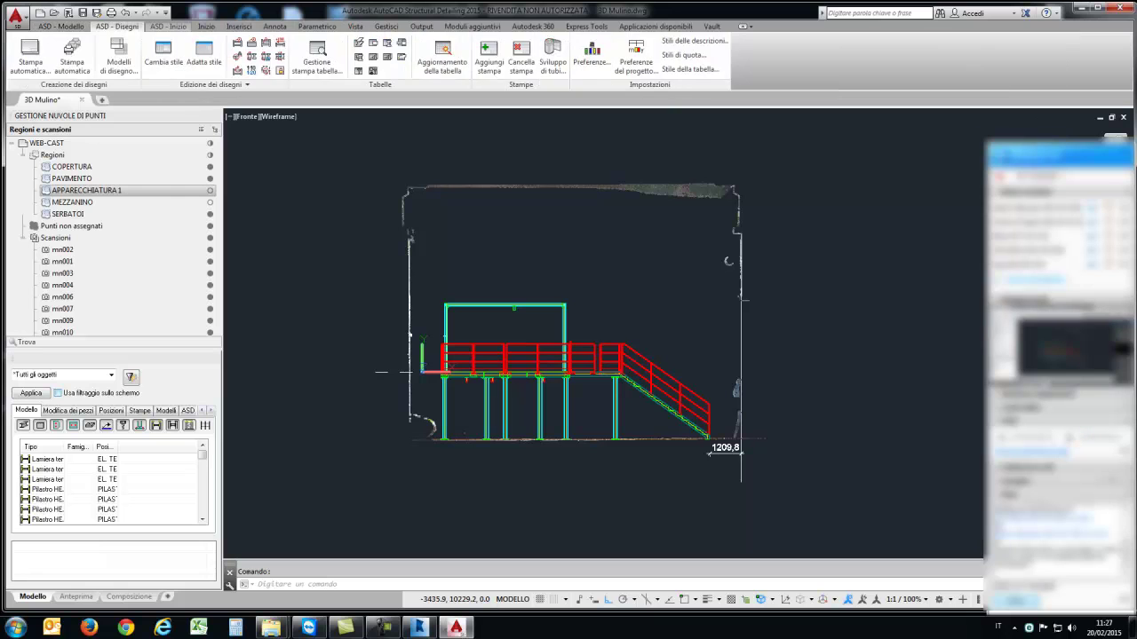
pyautogui.click(166, 26)
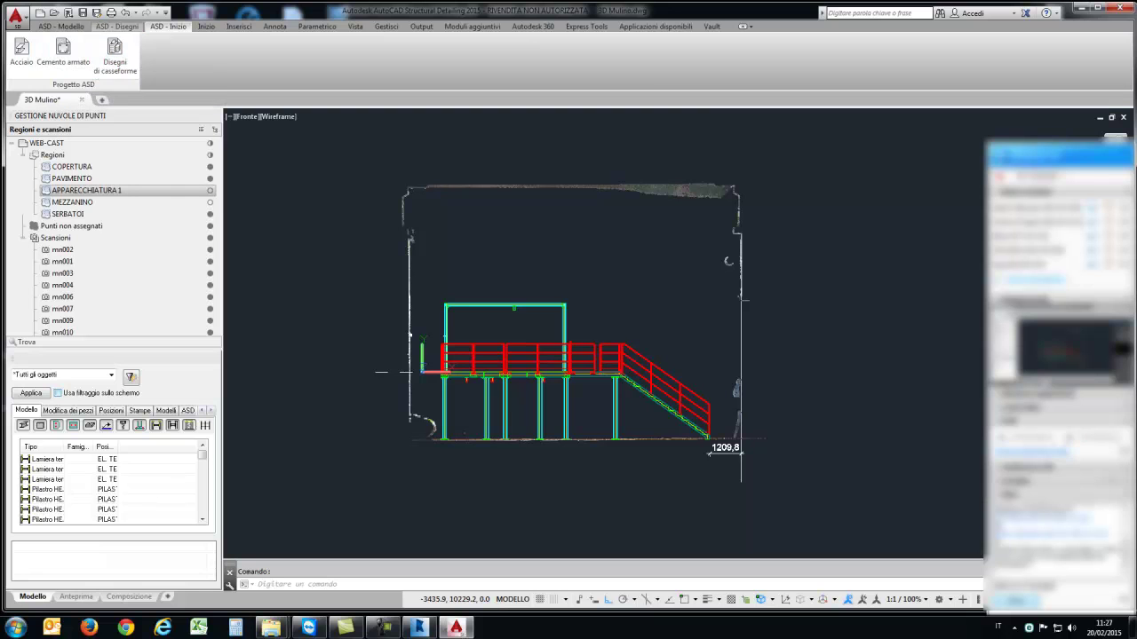
pyautogui.click(21, 53)
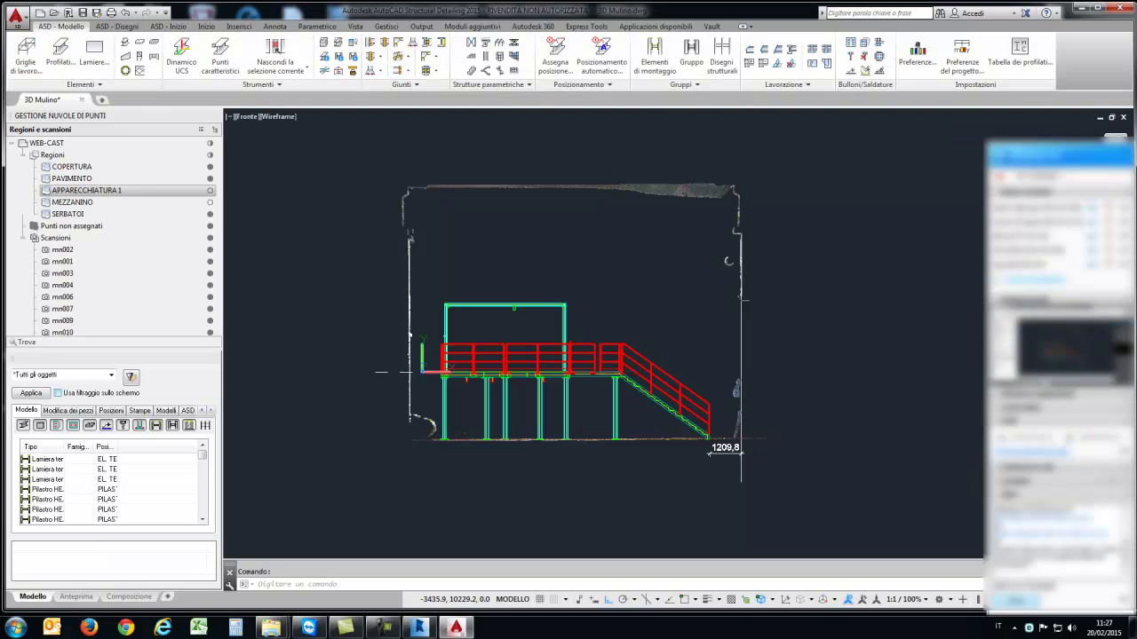
pyautogui.click(61, 53)
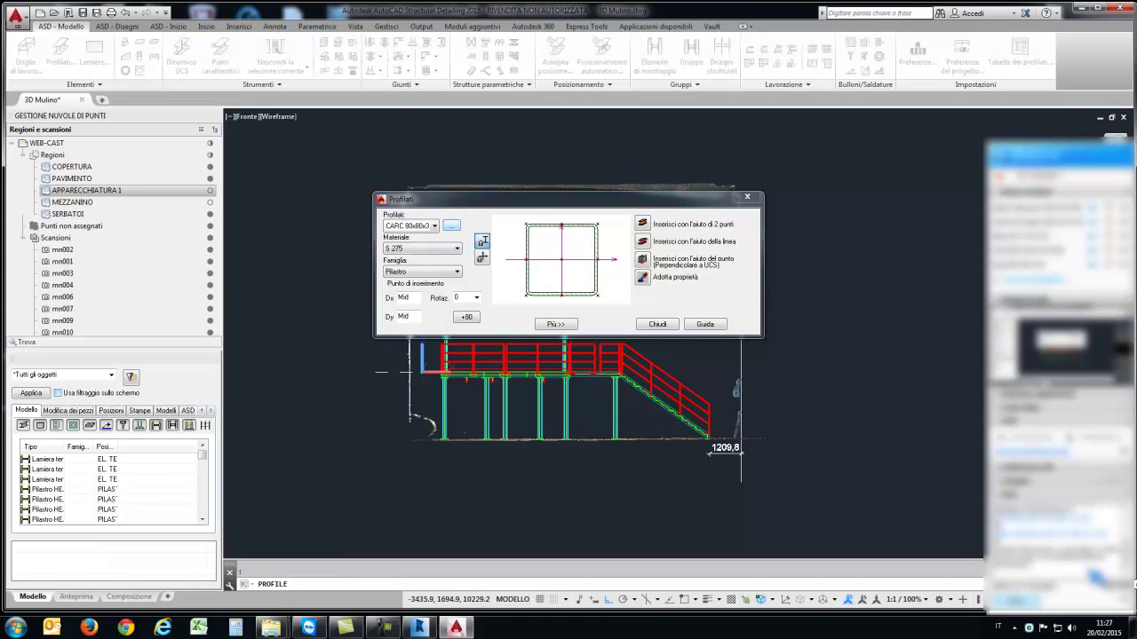
# Step: Open the profile list and switch the section database to EURO, then back to UNI
pyautogui.click(451, 226)
pyautogui.click(516, 187)
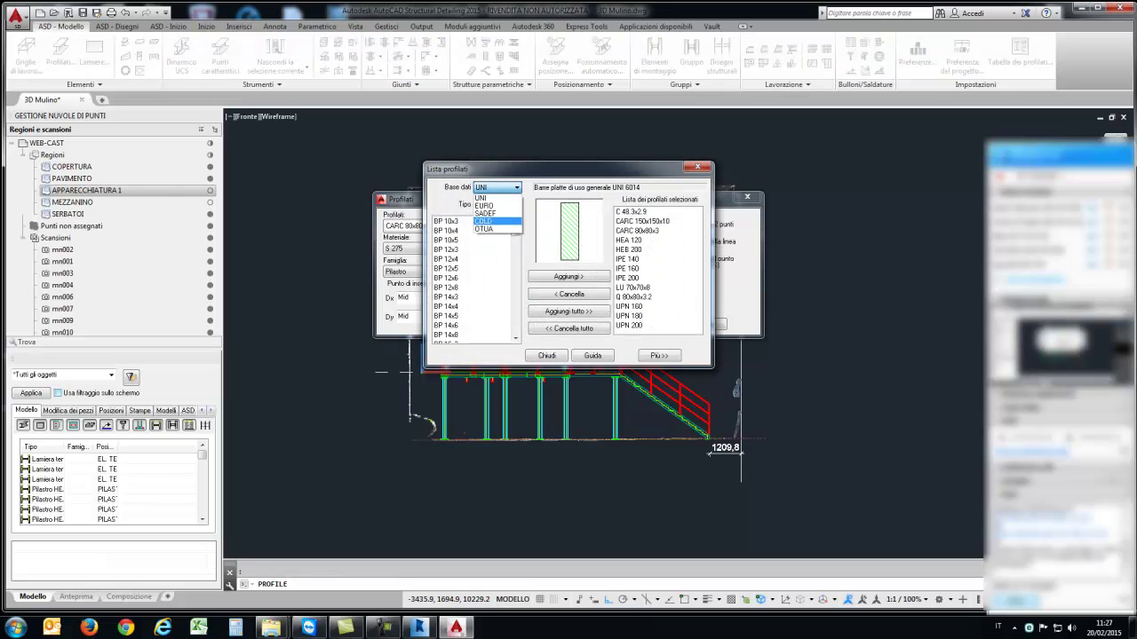
pyautogui.click(484, 206)
pyautogui.click(516, 187)
pyautogui.click(481, 197)
# Step: Set the section type to HEA and add HEA 200 to the selected profiles
pyautogui.click(516, 205)
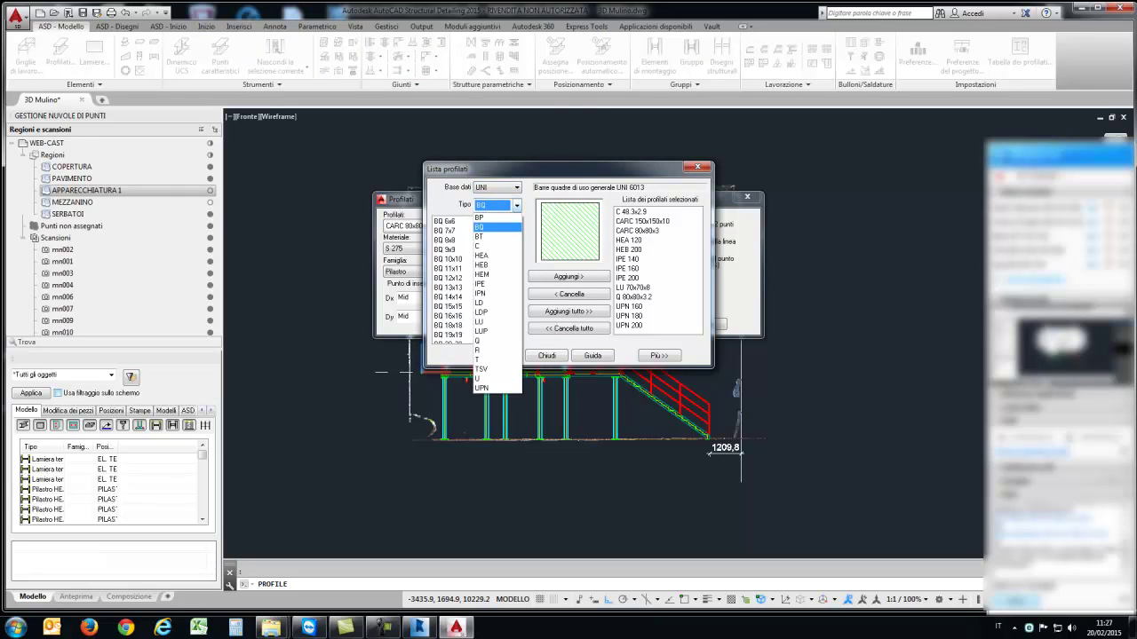
pyautogui.press('Return')
pyautogui.press('Down')
pyautogui.press('Down')
pyautogui.press('Down')
pyautogui.press('Down')
pyautogui.press('Down')
pyautogui.press('Down')
pyautogui.press('Down')
pyautogui.press('Down')
pyautogui.press('Down')
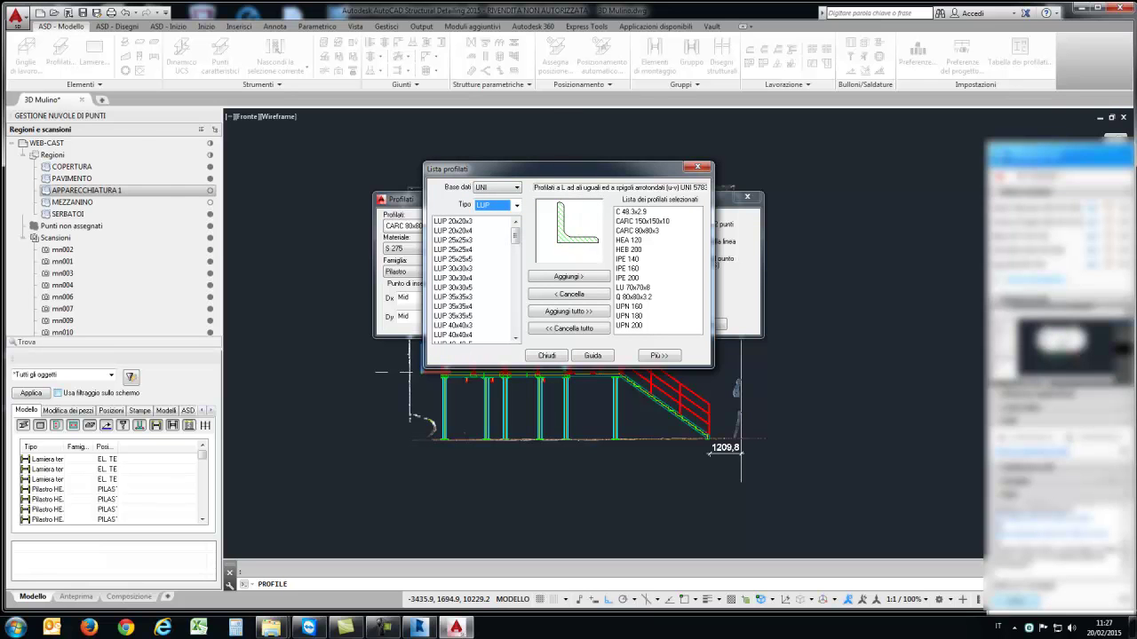
pyautogui.press('Down')
pyautogui.press('Down')
pyautogui.press('Down')
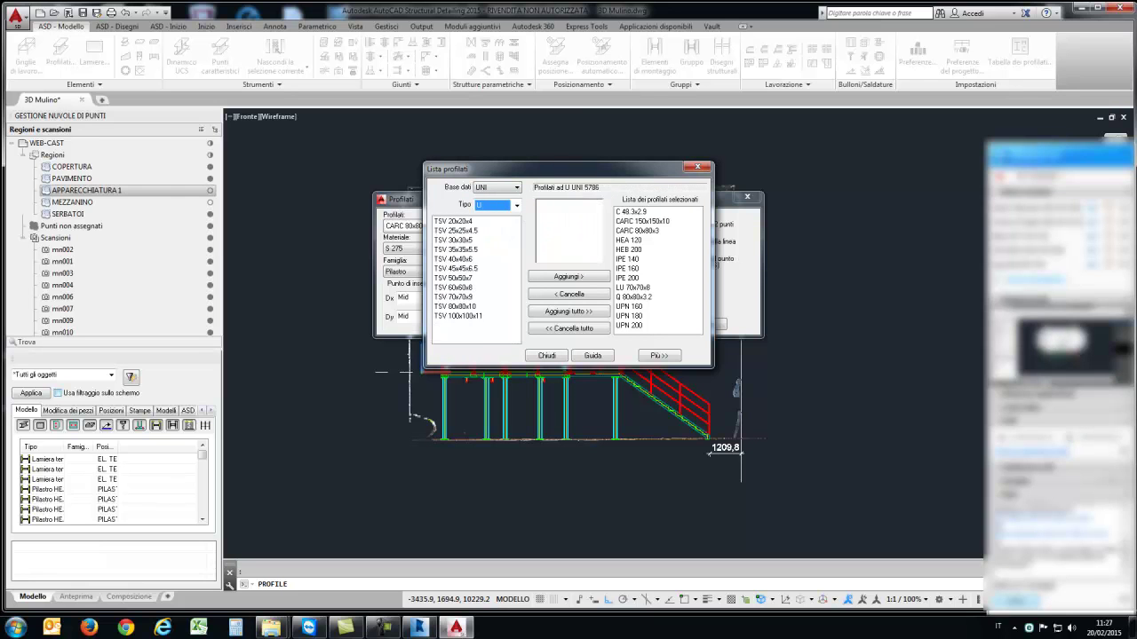
pyautogui.press('Down')
pyautogui.hotkey('alt', 'Down')
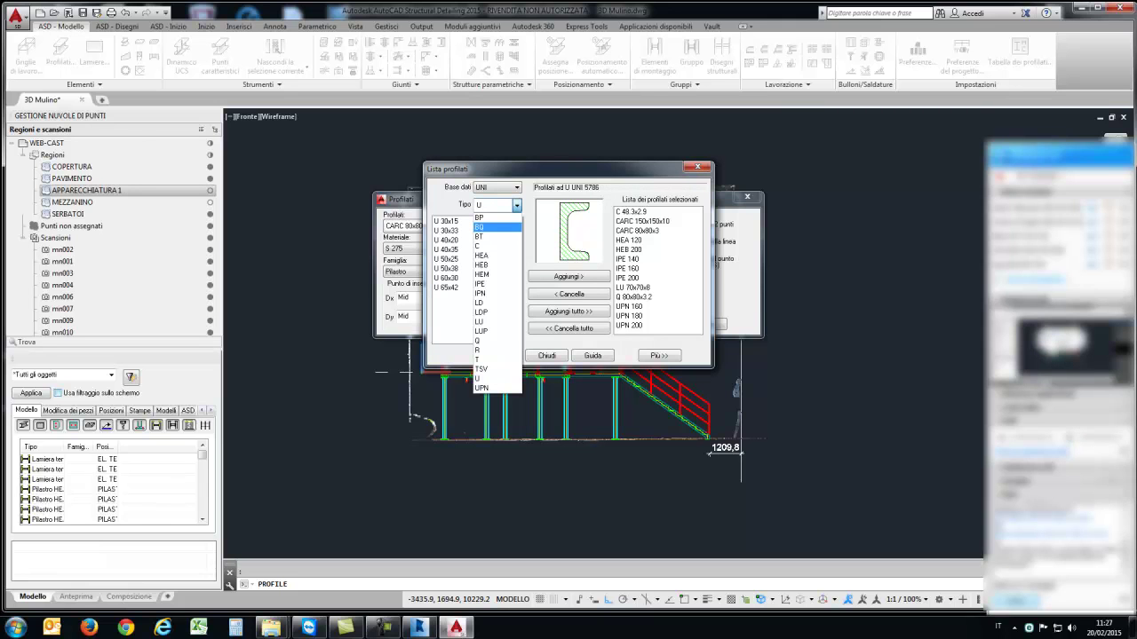
pyautogui.press('Down')
pyautogui.press('Up')
pyautogui.press('Up')
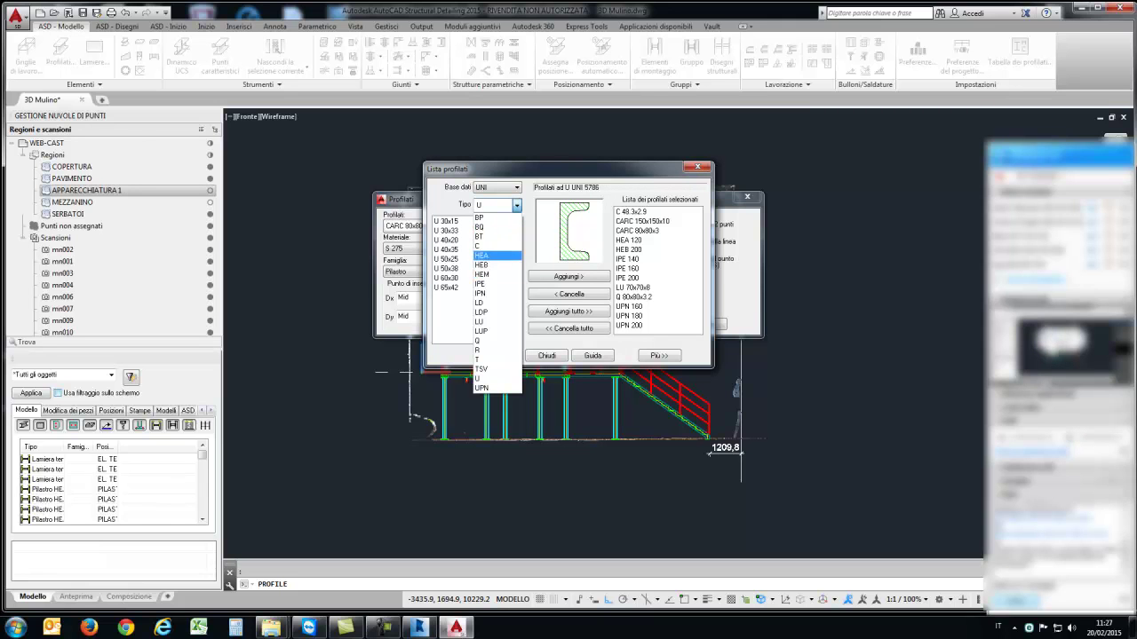
pyautogui.press('Return')
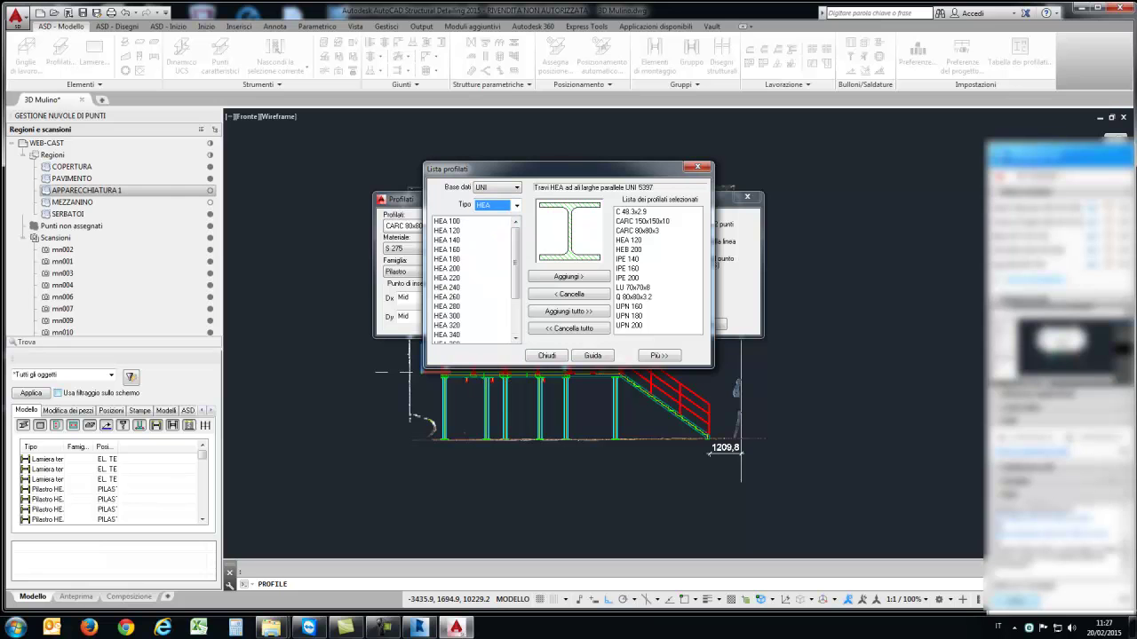
pyautogui.click(471, 268)
pyautogui.click(568, 276)
pyautogui.click(546, 355)
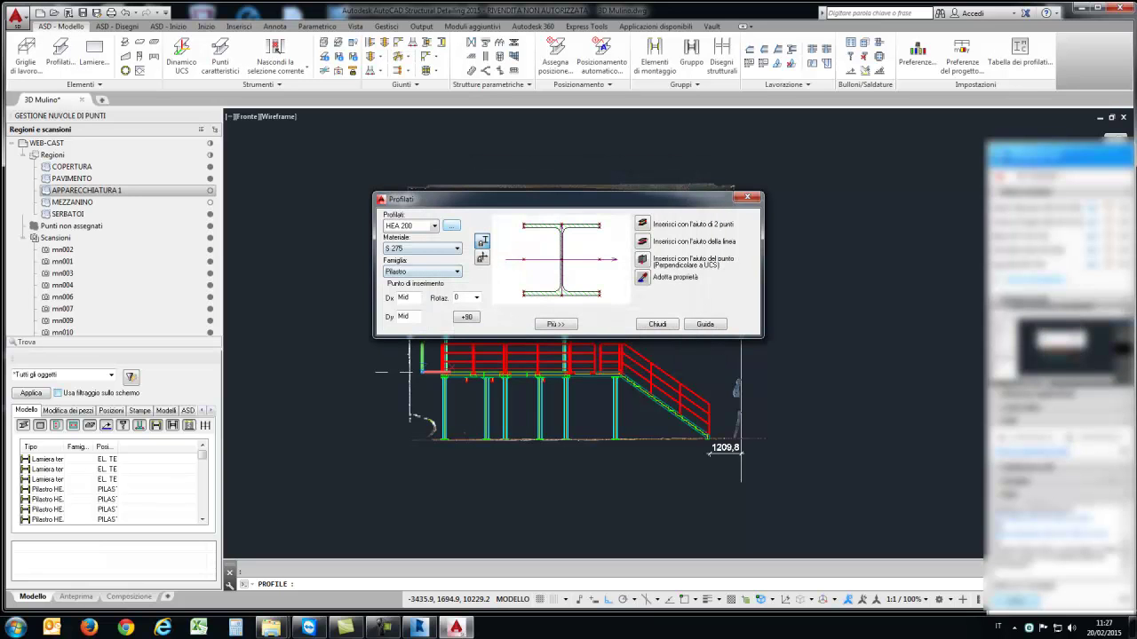
# Step: Keep the Pilastro family and cancel Profilati without inserting a profile
pyautogui.hotkey('alt', 'Down')
pyautogui.press('Down')
pyautogui.press('Up')
pyautogui.press('Down')
pyautogui.press('Down')
pyautogui.press('Down')
pyautogui.press('Down')
pyautogui.press('Down')
pyautogui.press('Escape')
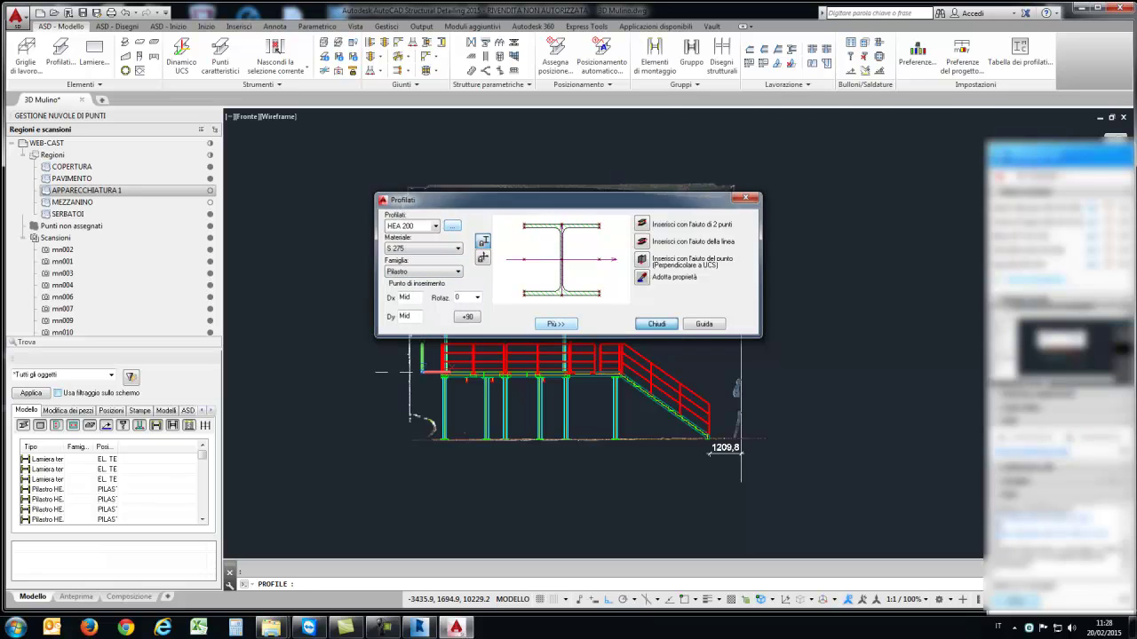
pyautogui.press('Escape')
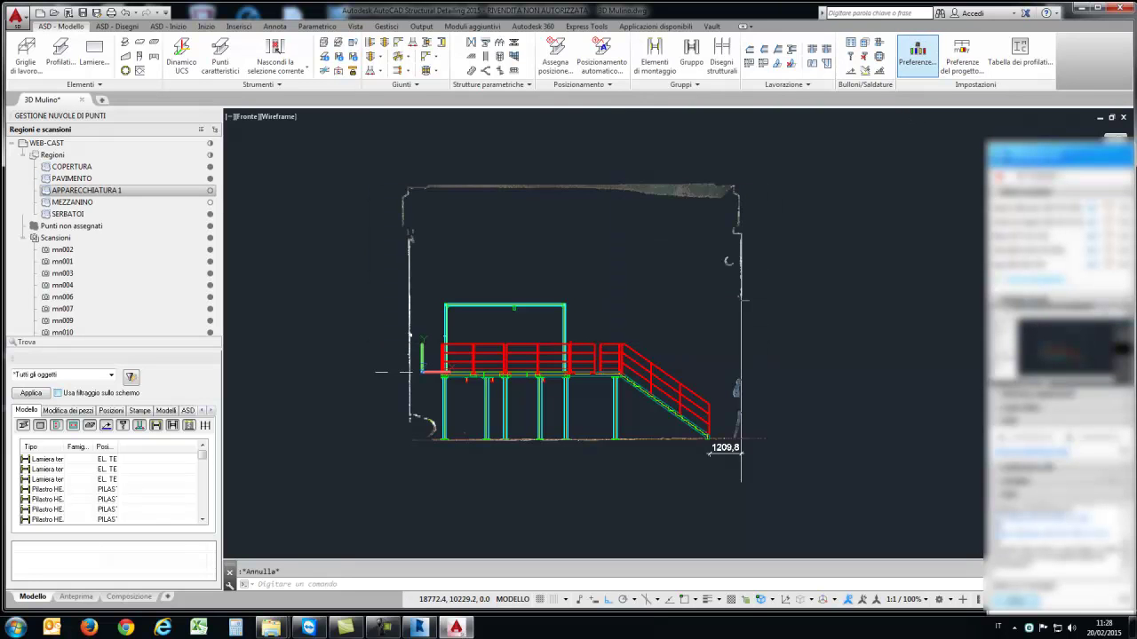
pyautogui.click(917, 54)
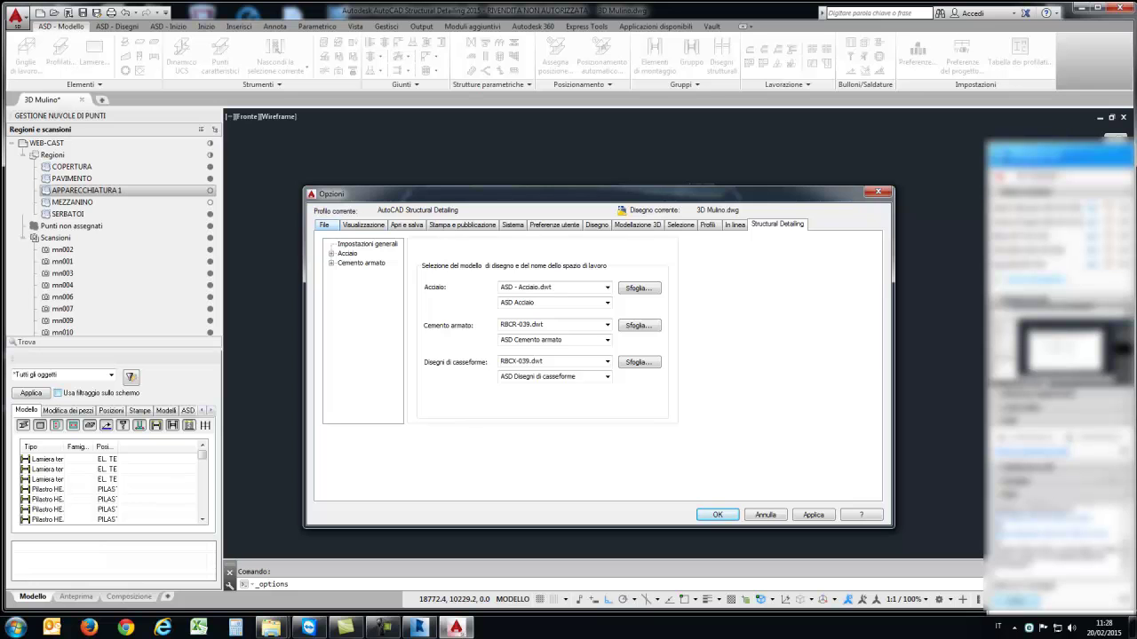
pyautogui.click(325, 225)
pyautogui.press('Escape')
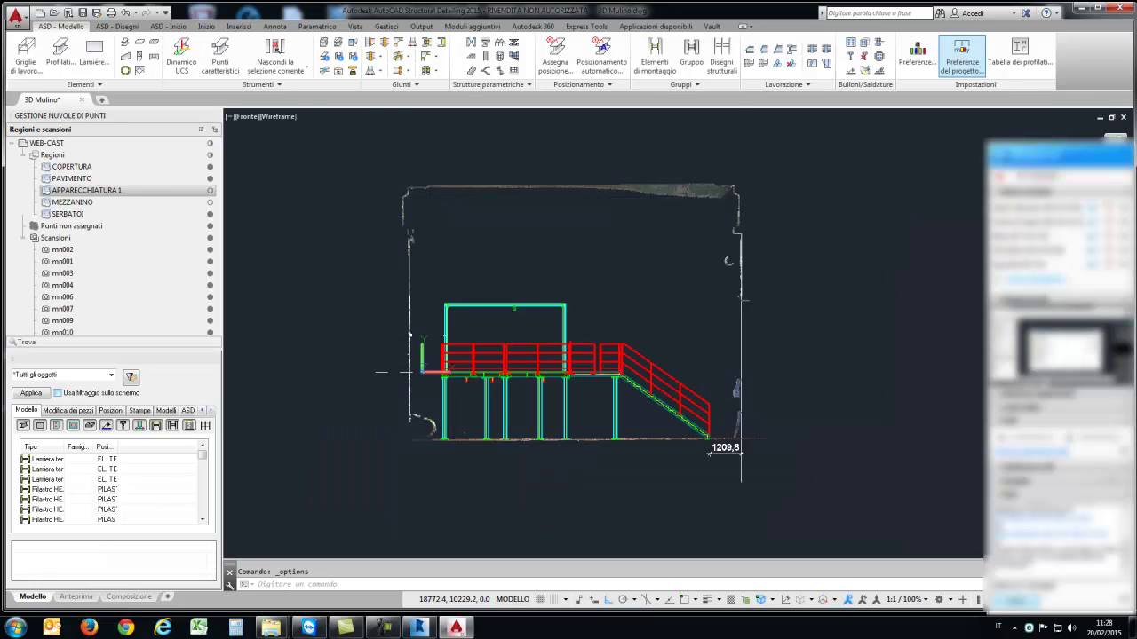
pyautogui.click(962, 53)
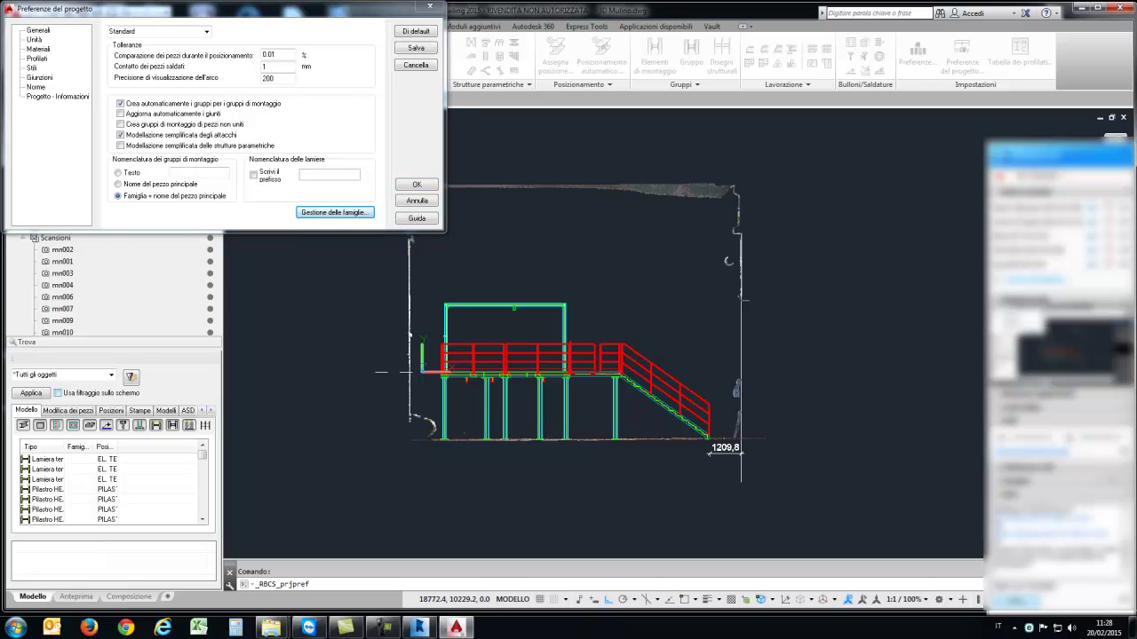
pyautogui.click(335, 212)
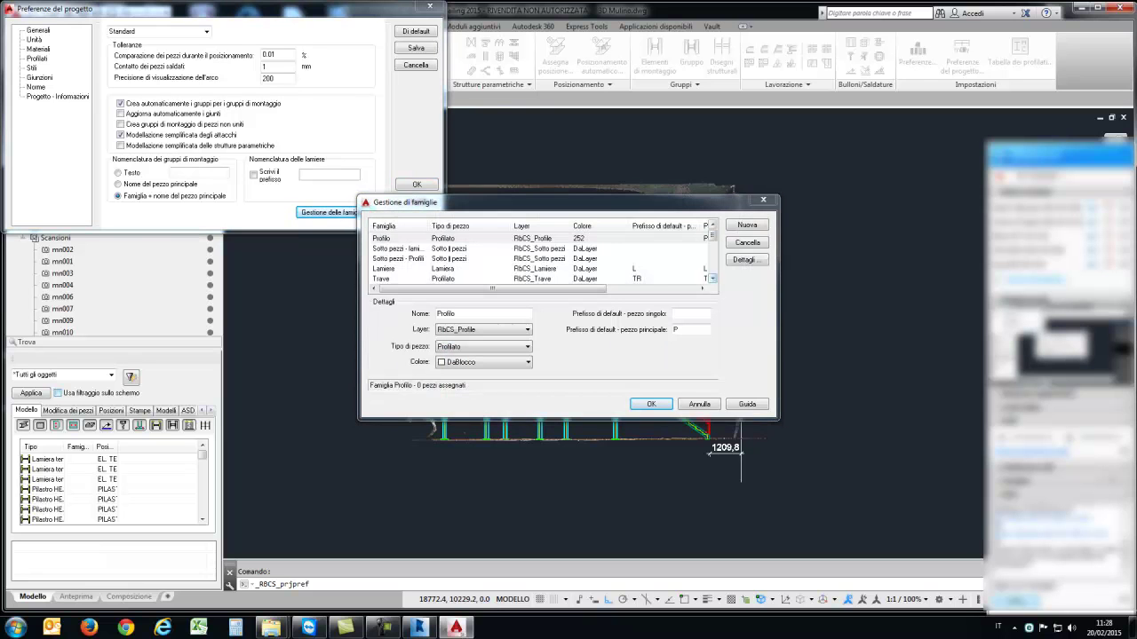
pyautogui.scroll(-1, 541, 257)
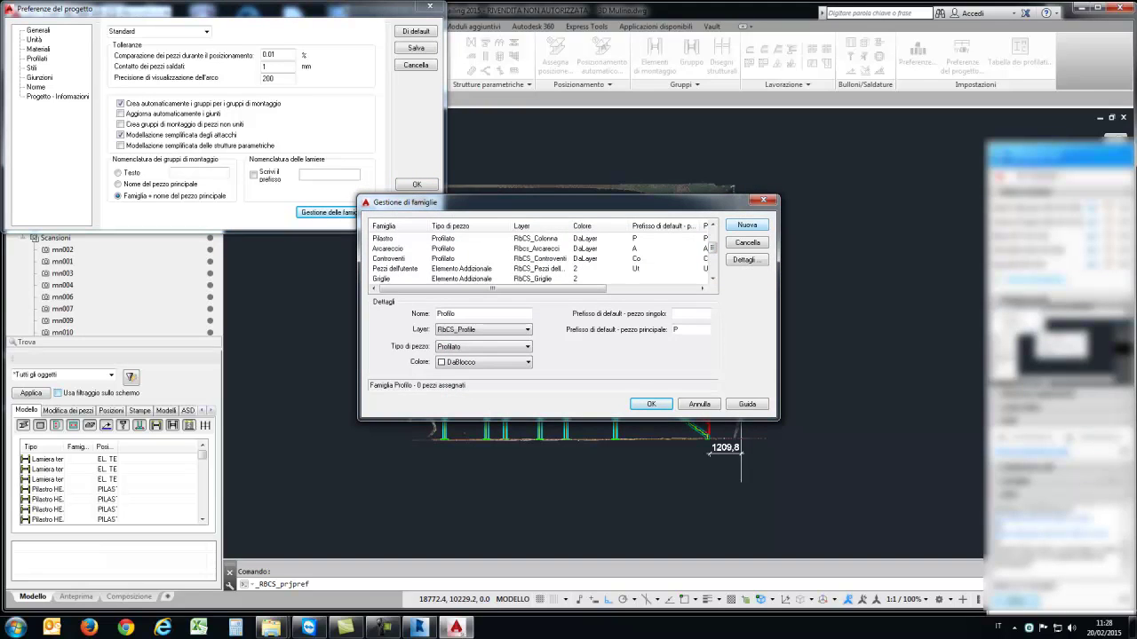
pyautogui.scroll(-2, 542, 257)
pyautogui.scroll(-2, 541, 257)
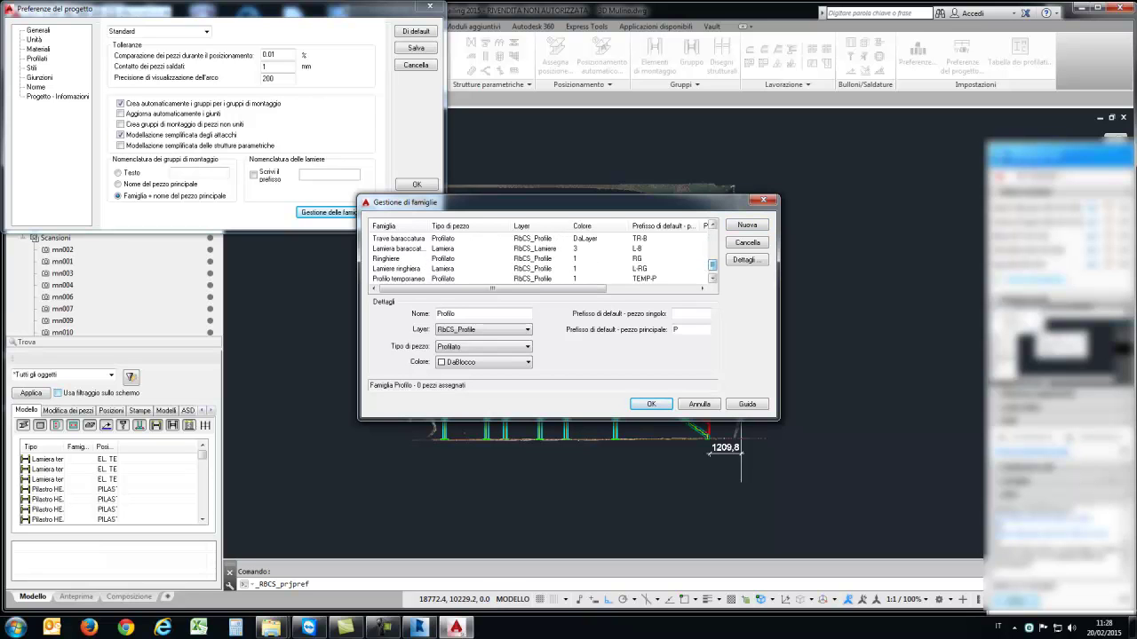
pyautogui.click(542, 258)
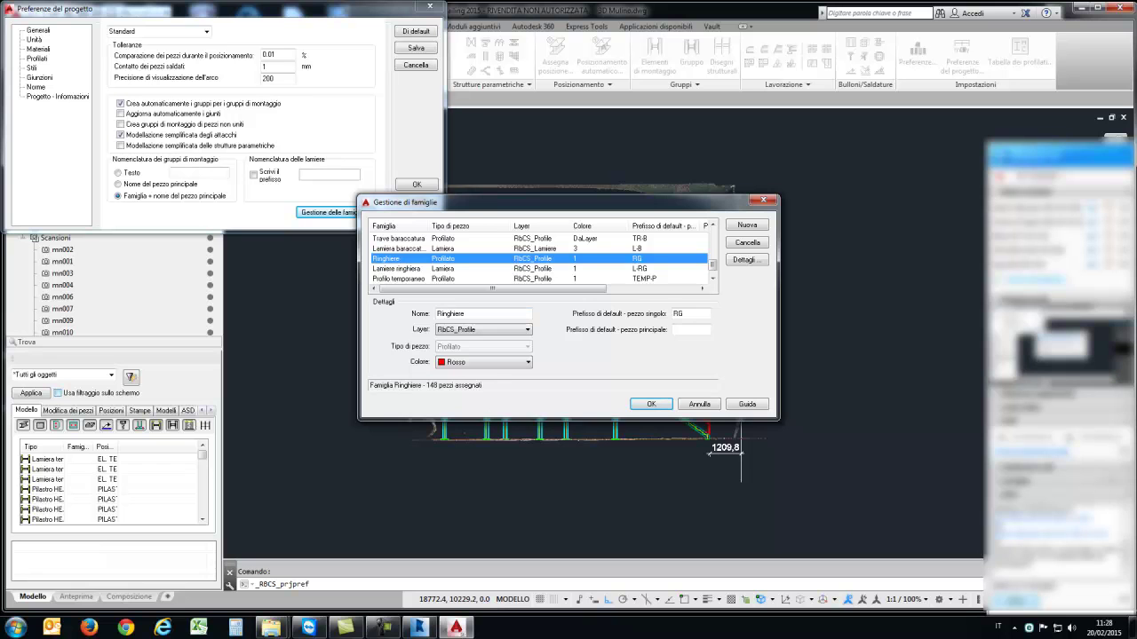
pyautogui.moveTo(568, 419); pyautogui.dragTo(568, 560)
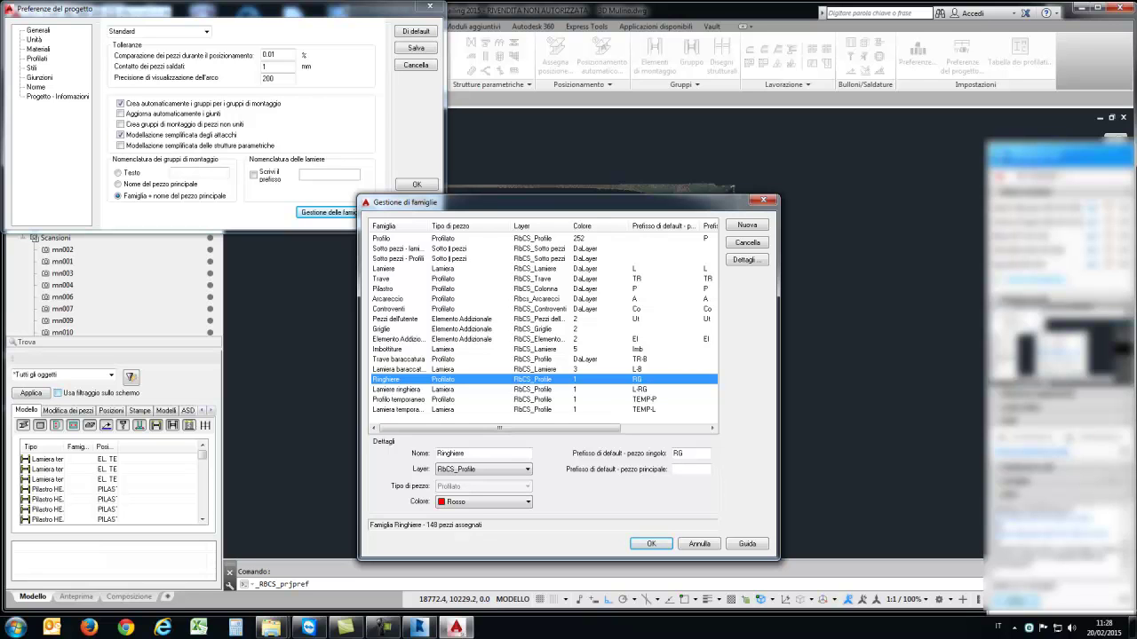
pyautogui.moveTo(497, 203); pyautogui.dragTo(625, 153)
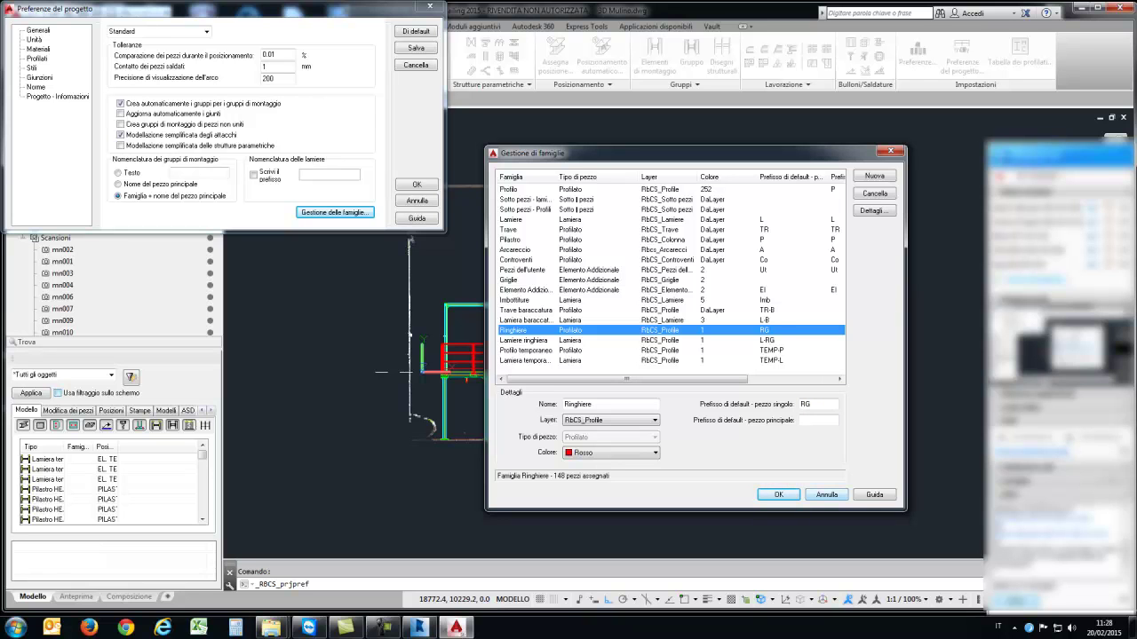
pyautogui.press('Escape')
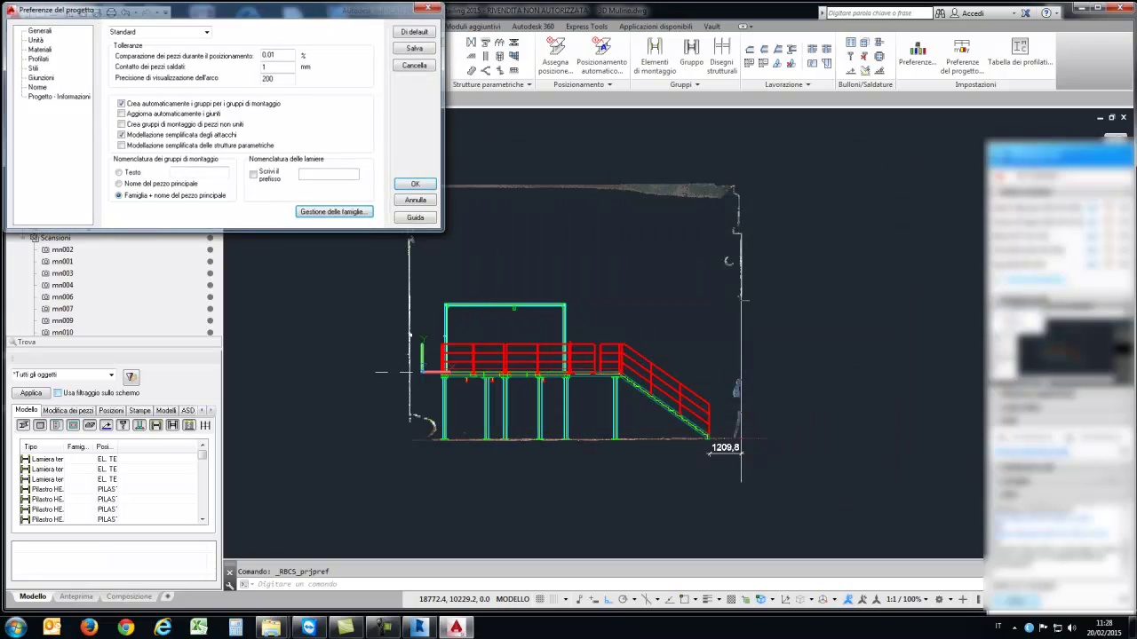
pyautogui.press('Escape')
pyautogui.click(40, 13)
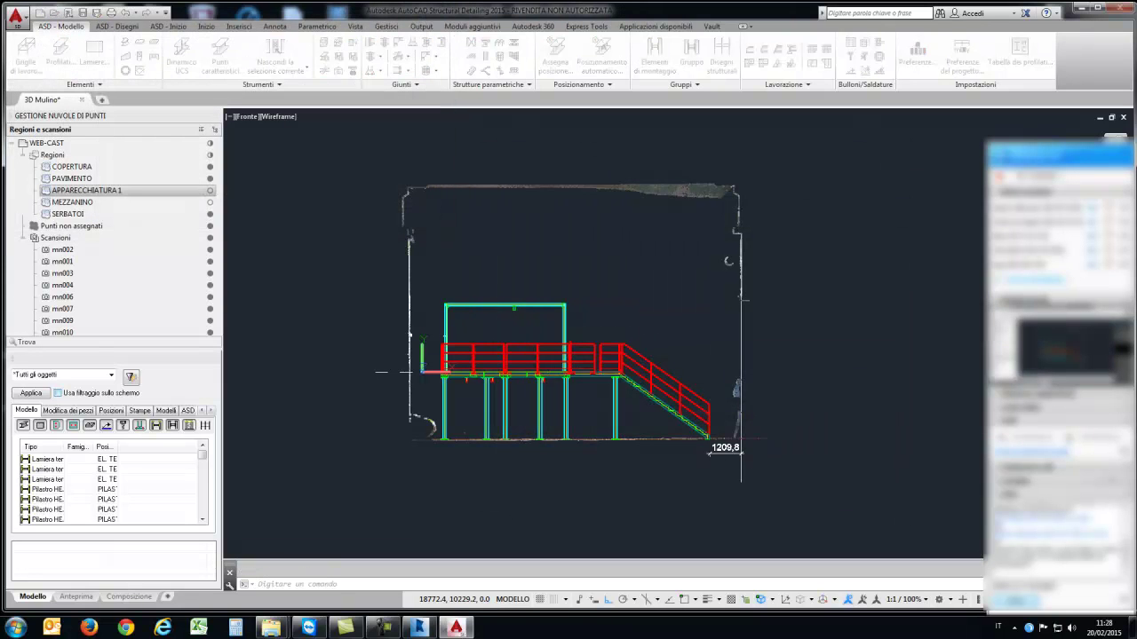
# Step: Open unifilare.dwg and choose the HEA 120 profile in Profilati
pyautogui.doubleClick(515, 323)
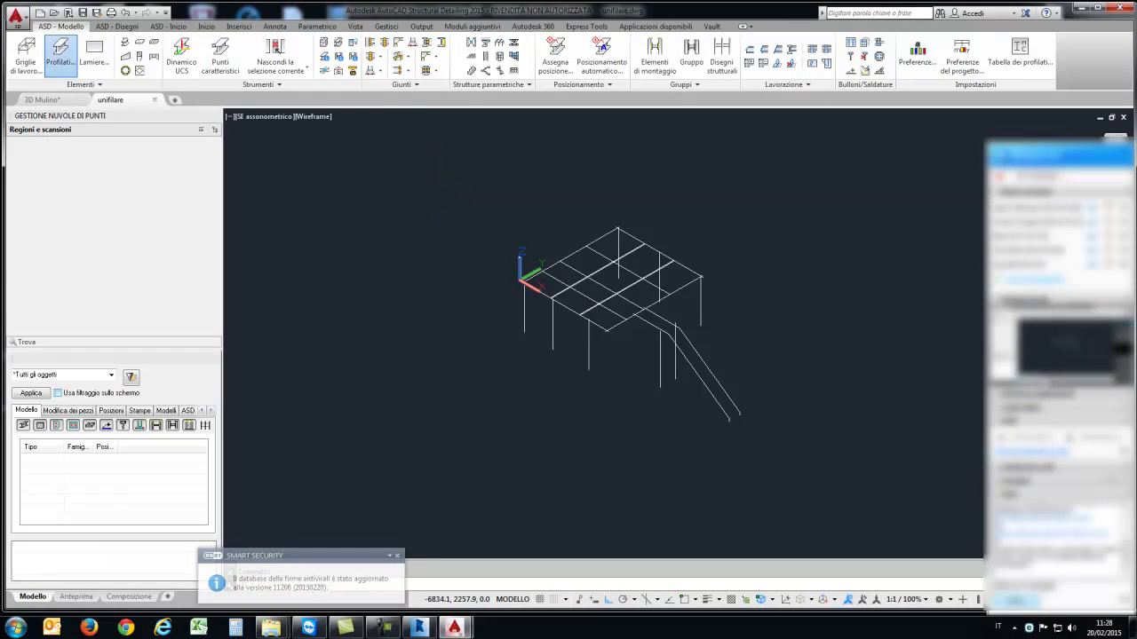
pyautogui.click(61, 52)
pyautogui.click(62, 35)
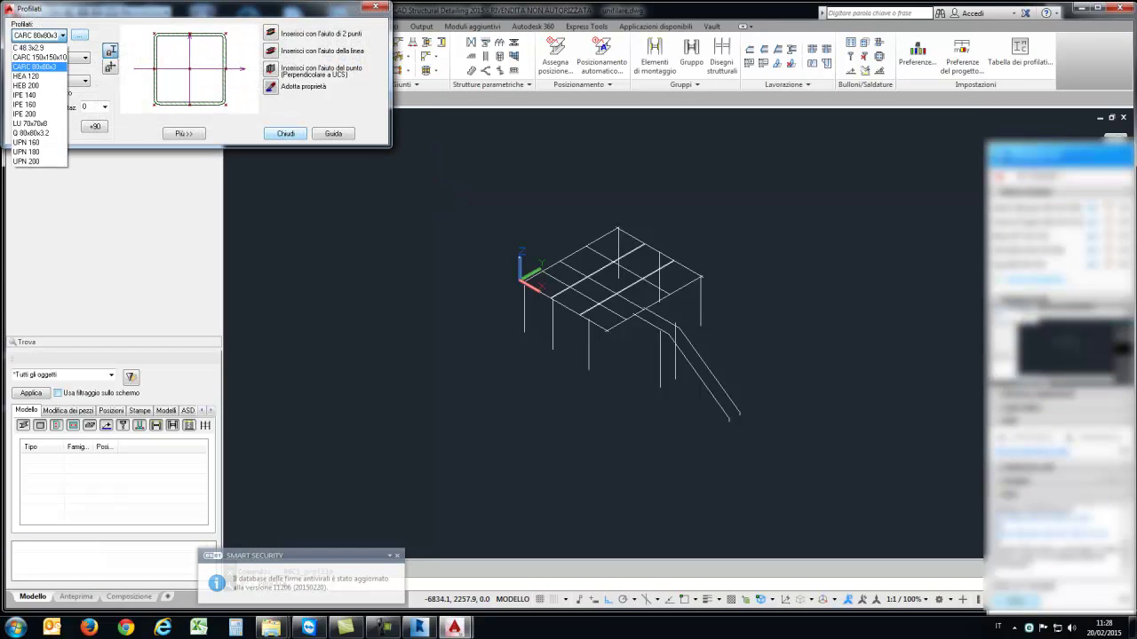
pyautogui.press('Up')
pyautogui.press('Up')
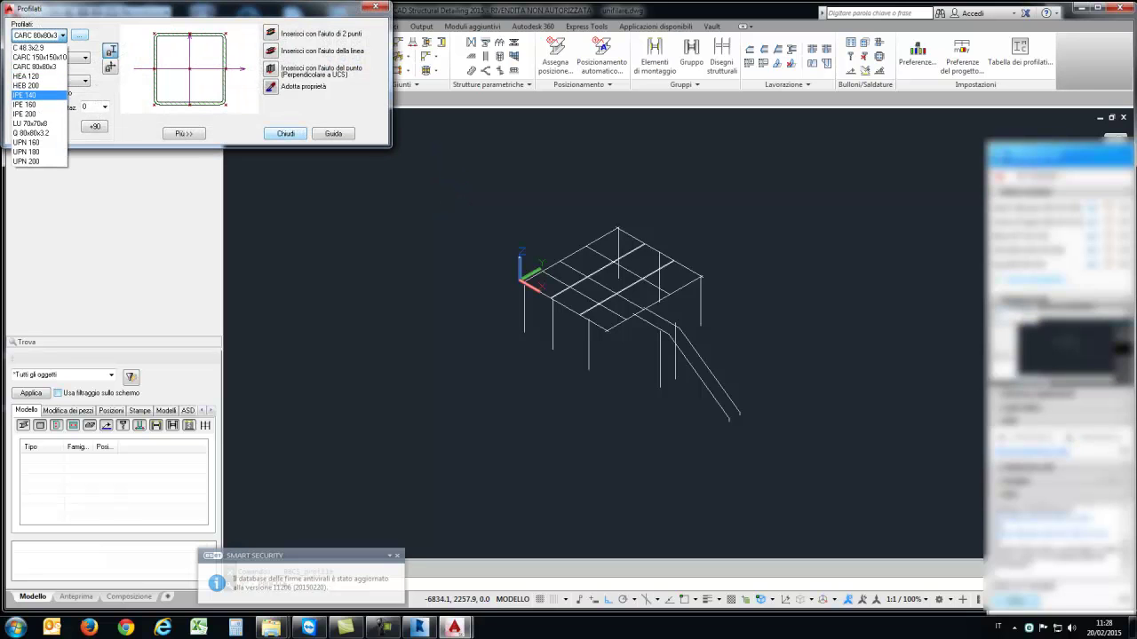
pyautogui.press('Up')
pyautogui.press('Up')
pyautogui.press('Return')
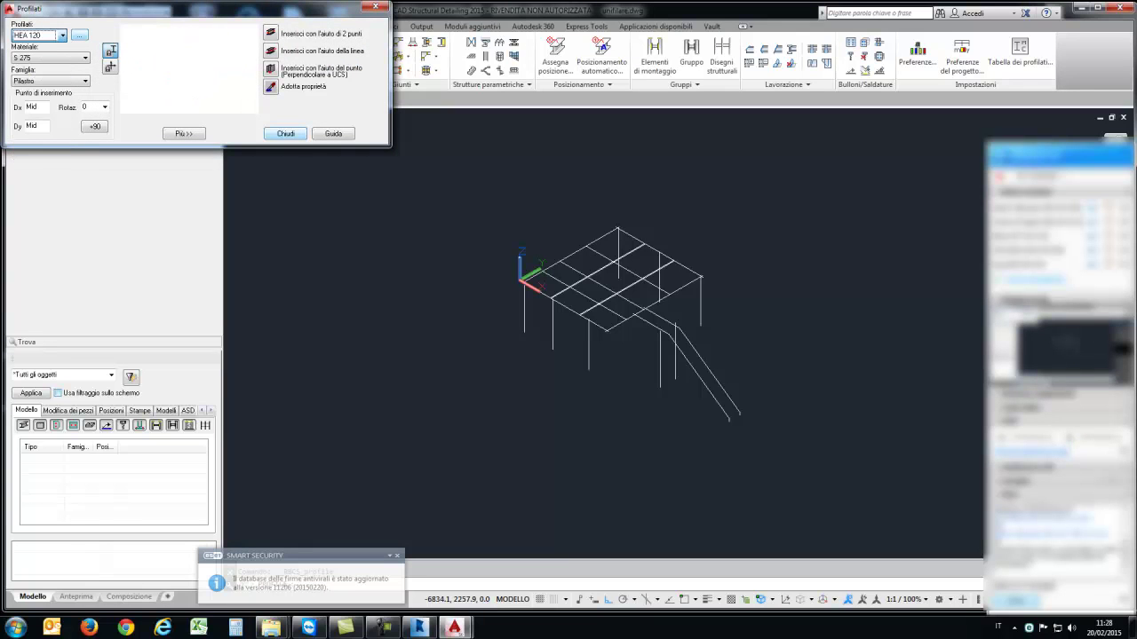
# Step: With Osnap on, place two HEA 120 beams from the frame corners to the top node
pyautogui.click(270, 32)
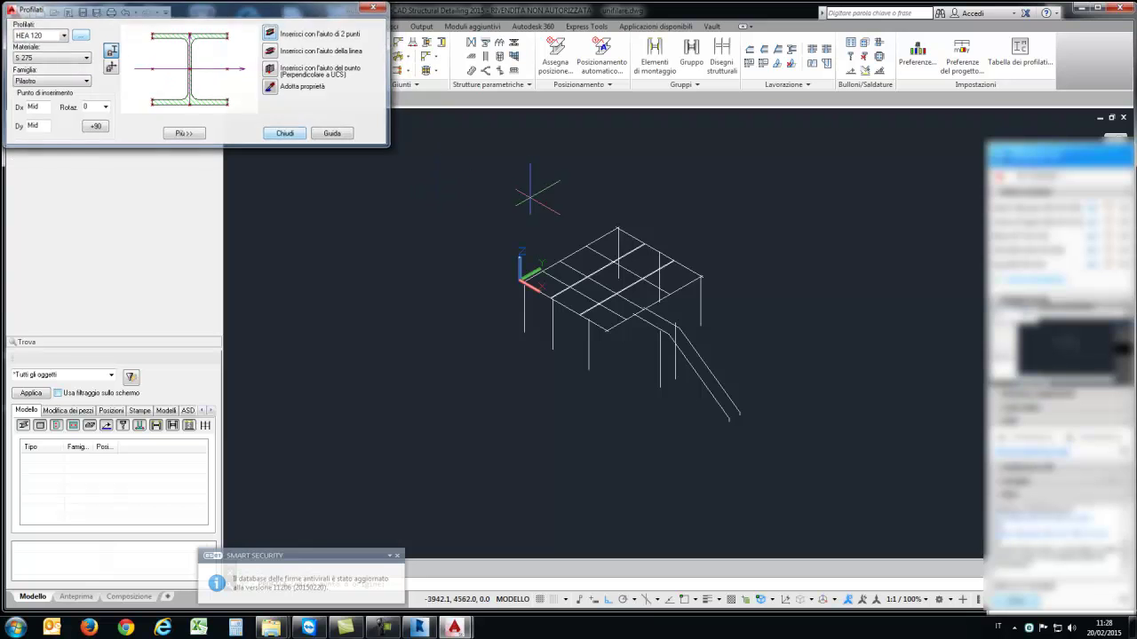
pyautogui.scroll(5, 519, 259)
pyautogui.press('F3')
pyautogui.click(519, 259)
pyautogui.scroll(-2, 608, 210)
pyautogui.scroll(-2, 609, 211)
pyautogui.scroll(4, 625, 224)
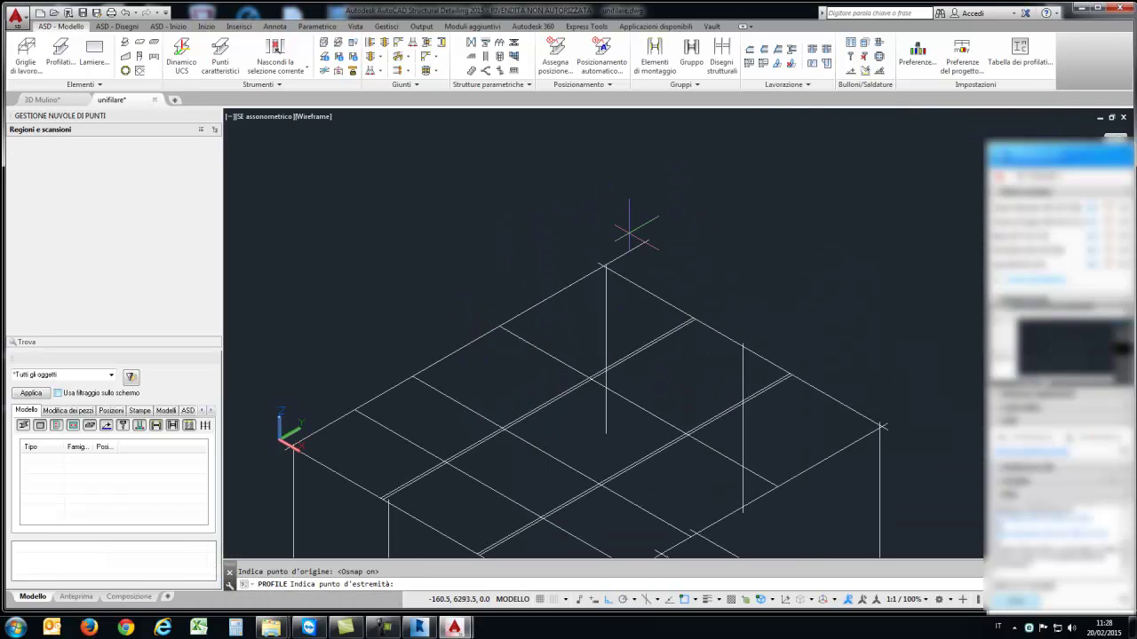
pyautogui.click(607, 263)
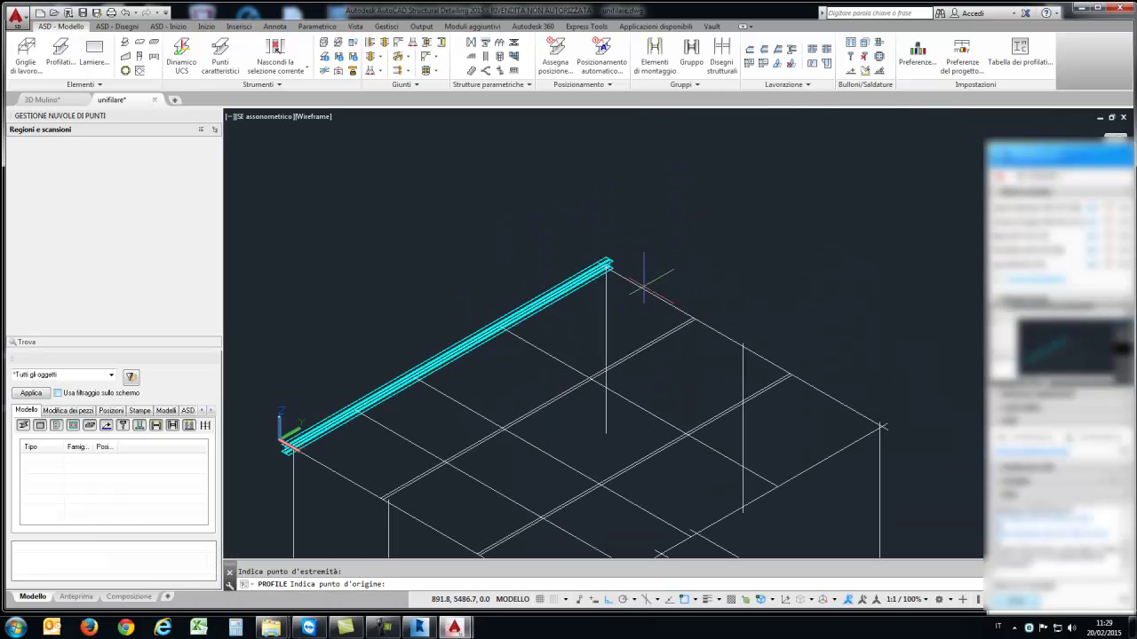
pyautogui.click(626, 274)
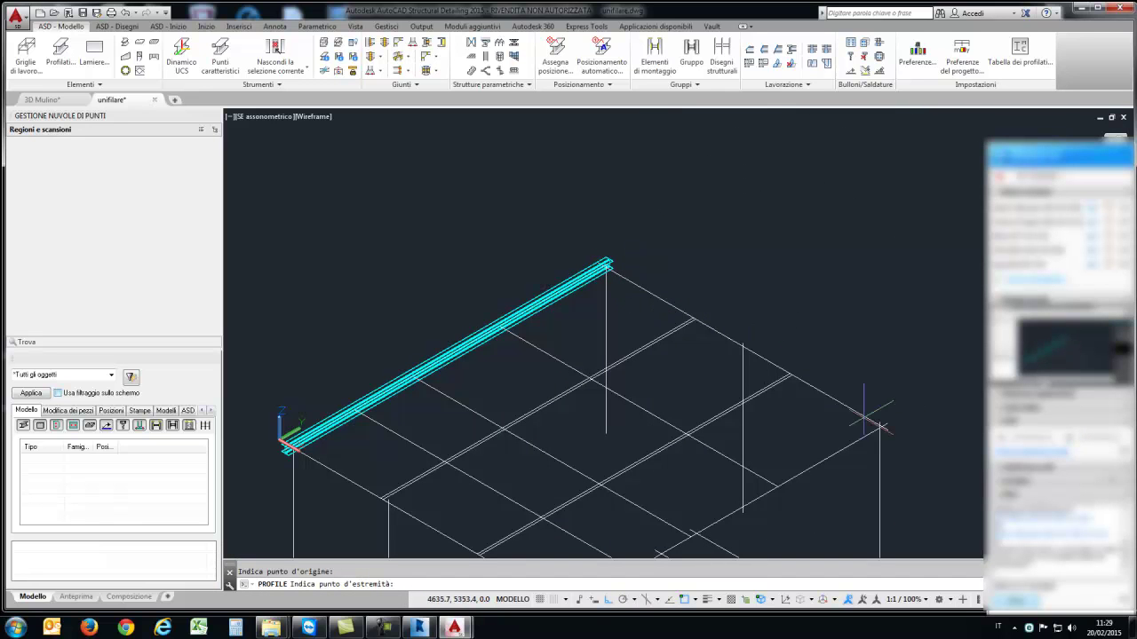
pyautogui.click(885, 430)
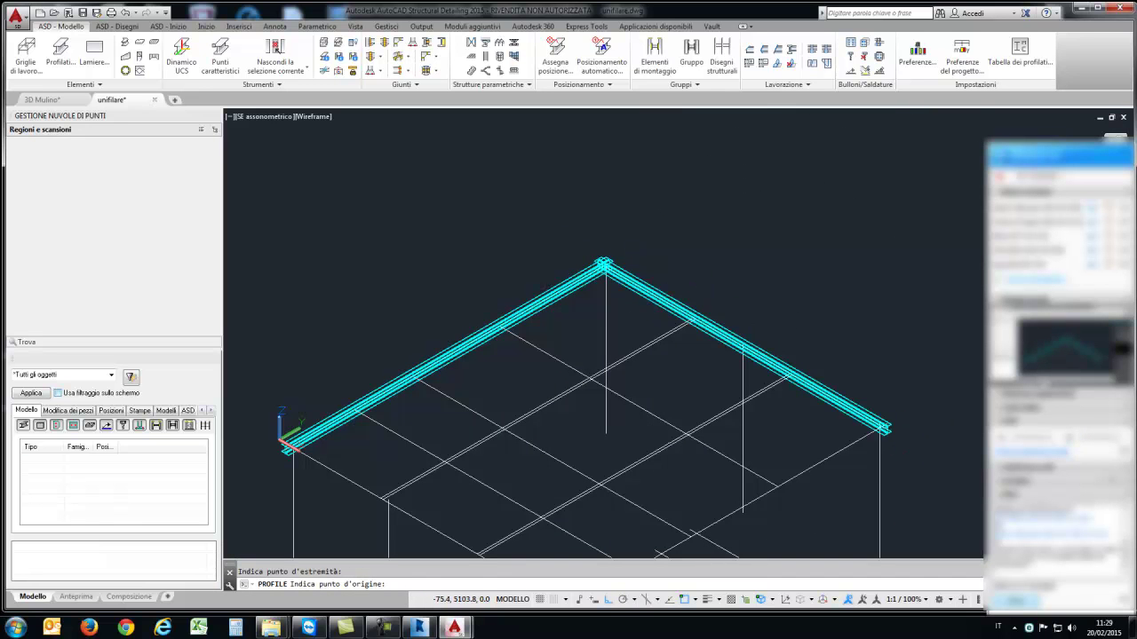
pyautogui.press('Escape')
pyautogui.scroll(3, 622, 262)
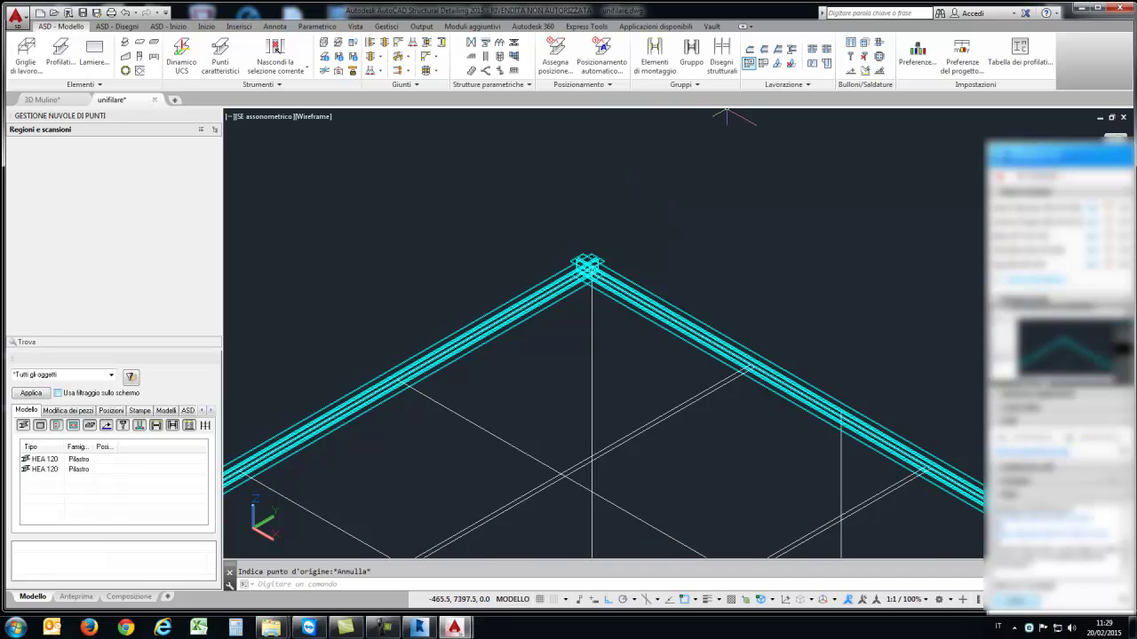
# Step: Lengthen the right HEA 120 beam by 100 at the ridge
pyautogui.click(749, 63)
pyautogui.write('v')
pyautogui.press('Return')
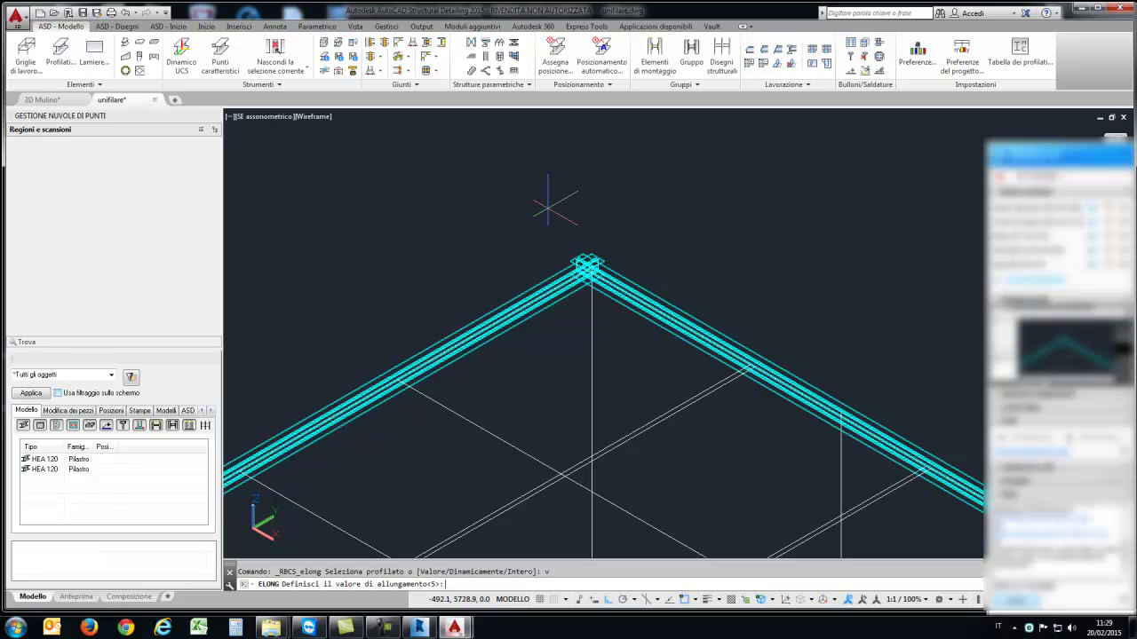
pyautogui.write('100')
pyautogui.press('Return')
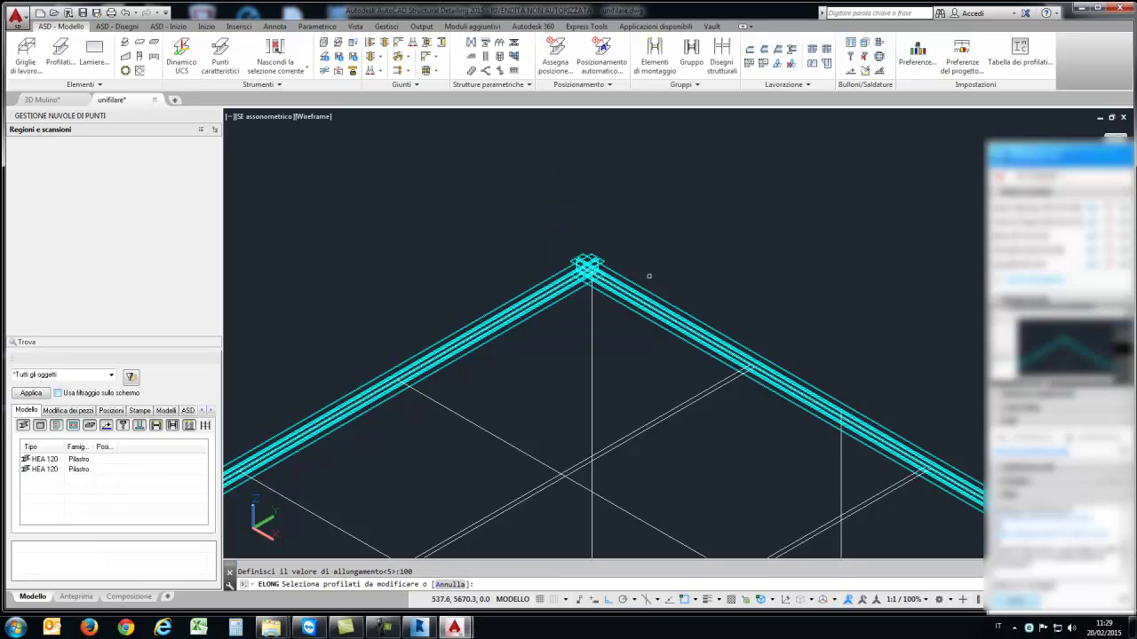
pyautogui.click(644, 294)
pyautogui.press('Return')
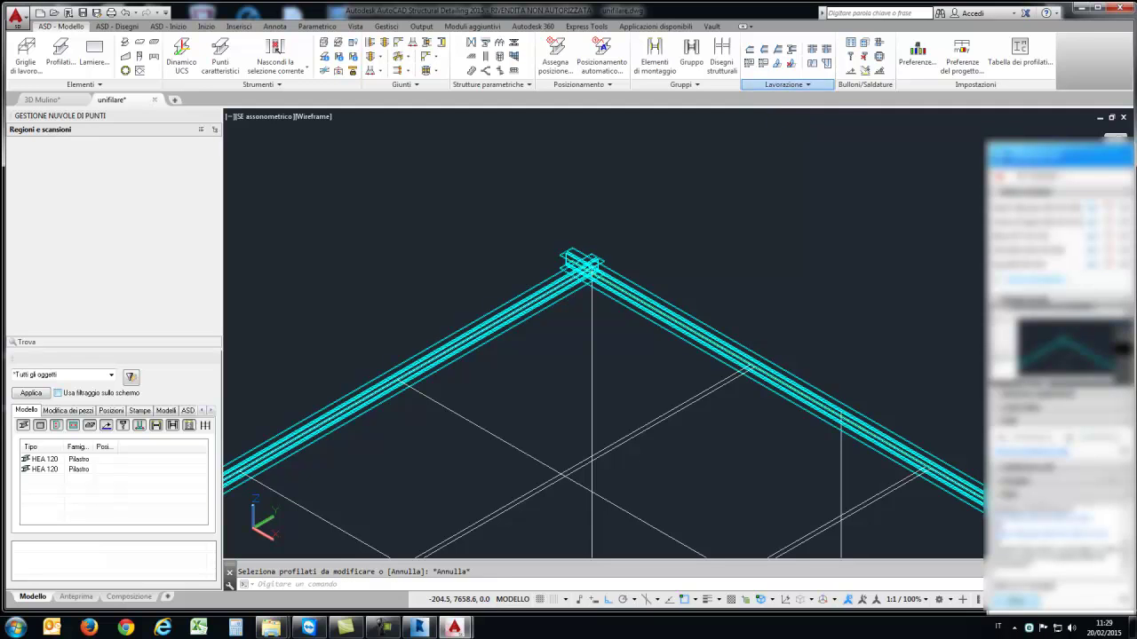
# Step: Mitre both beams at the ridge with a Taglio (bisettrice) cut
pyautogui.click(784, 84)
pyautogui.click(762, 99)
pyautogui.click(636, 281)
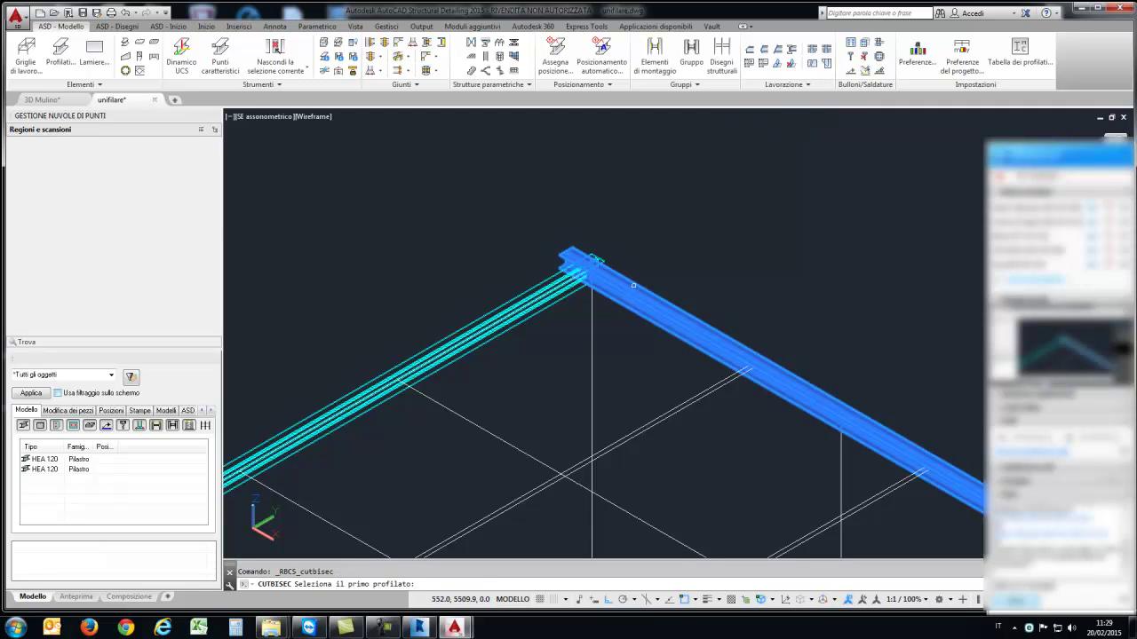
pyautogui.click(533, 300)
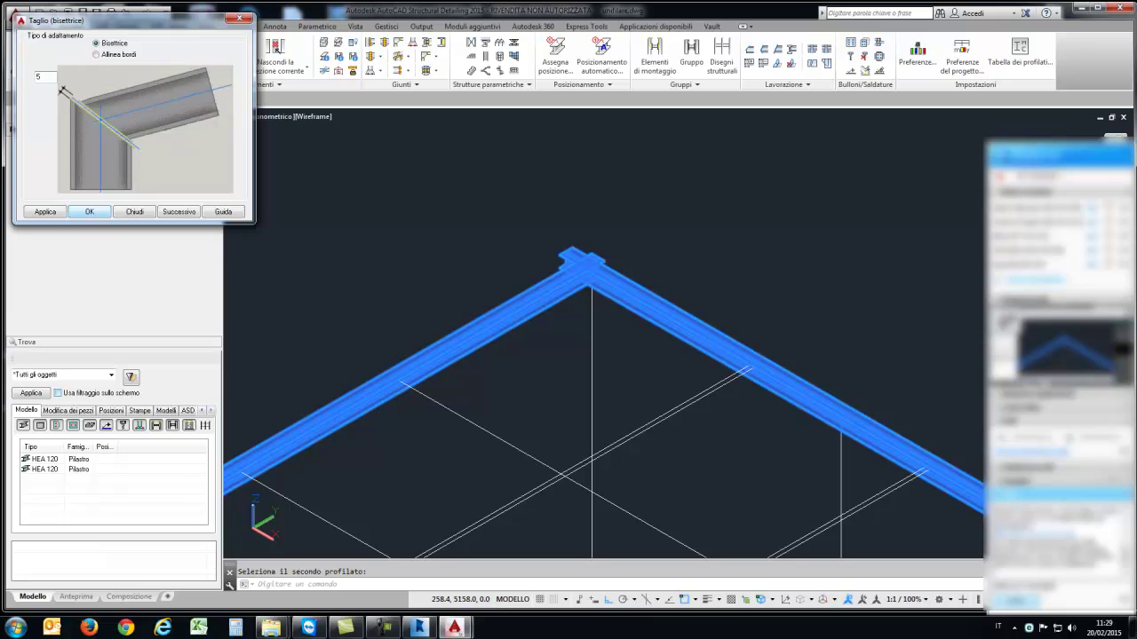
pyautogui.press('Return')
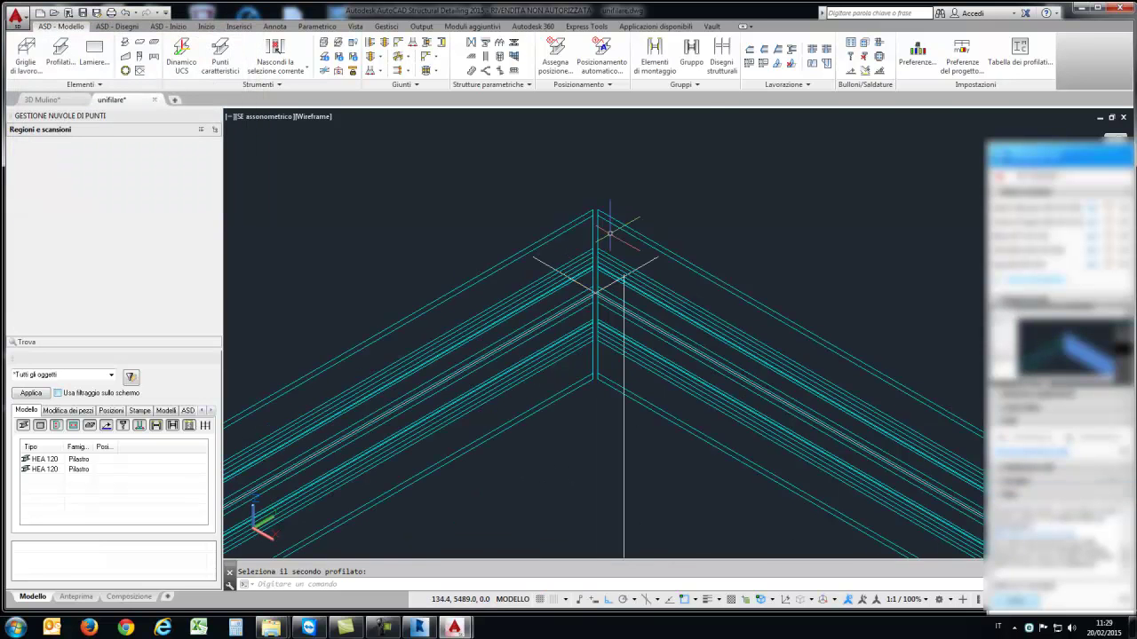
# Step: Select the left beam, switch briefly to 3D Mulino, then return to unifilare
pyautogui.click(569, 238)
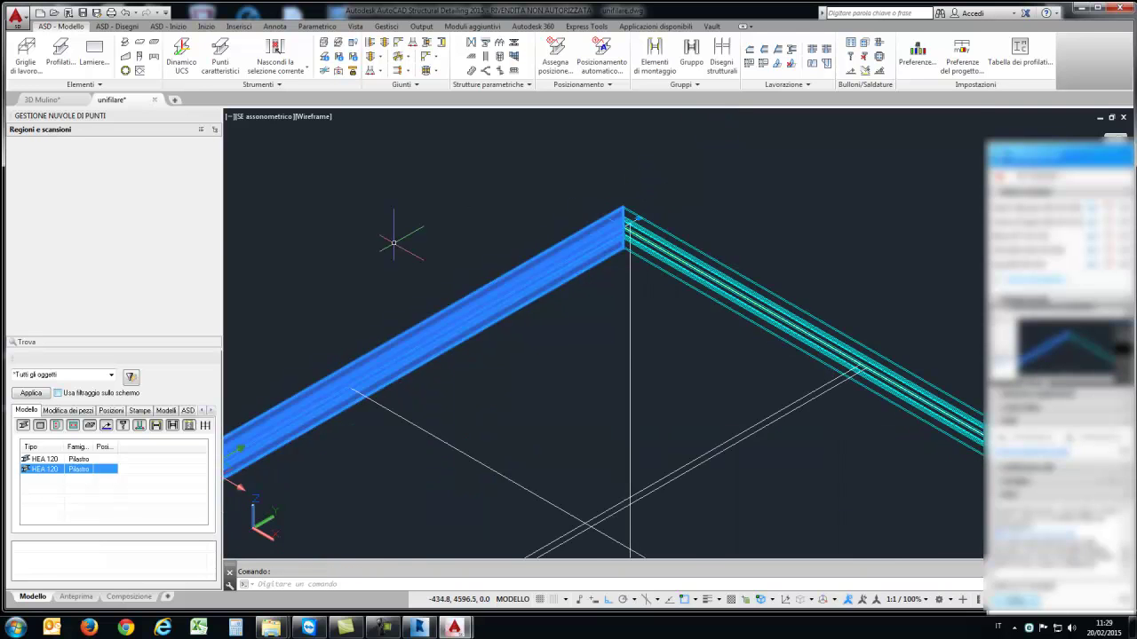
pyautogui.scroll(-2, 393, 242)
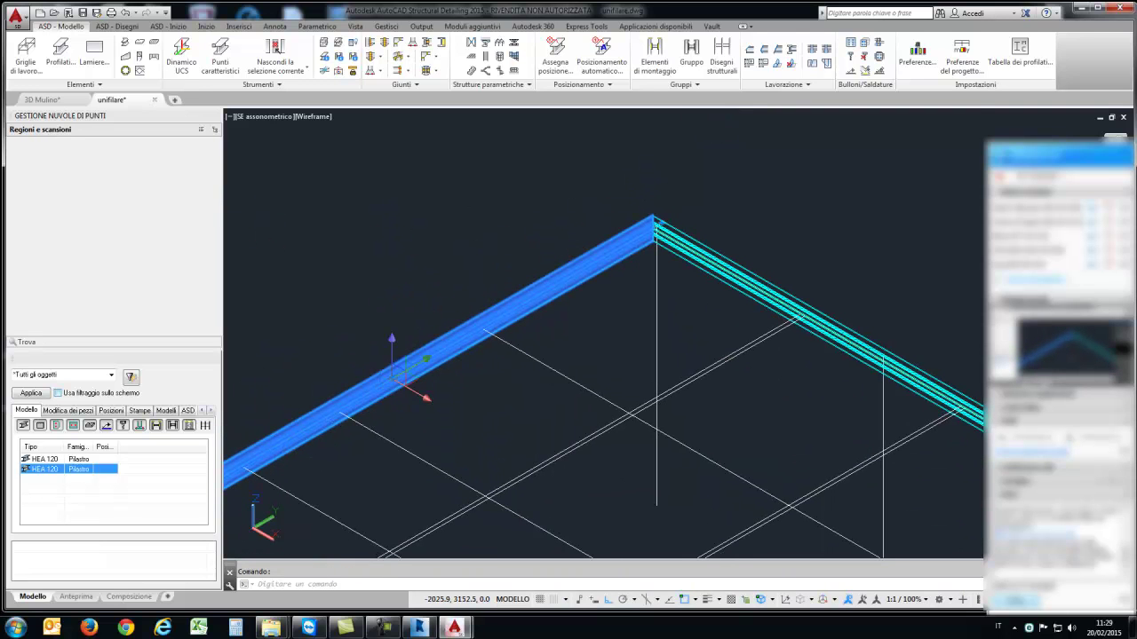
pyautogui.hotkey('ctrl', 'Tab')
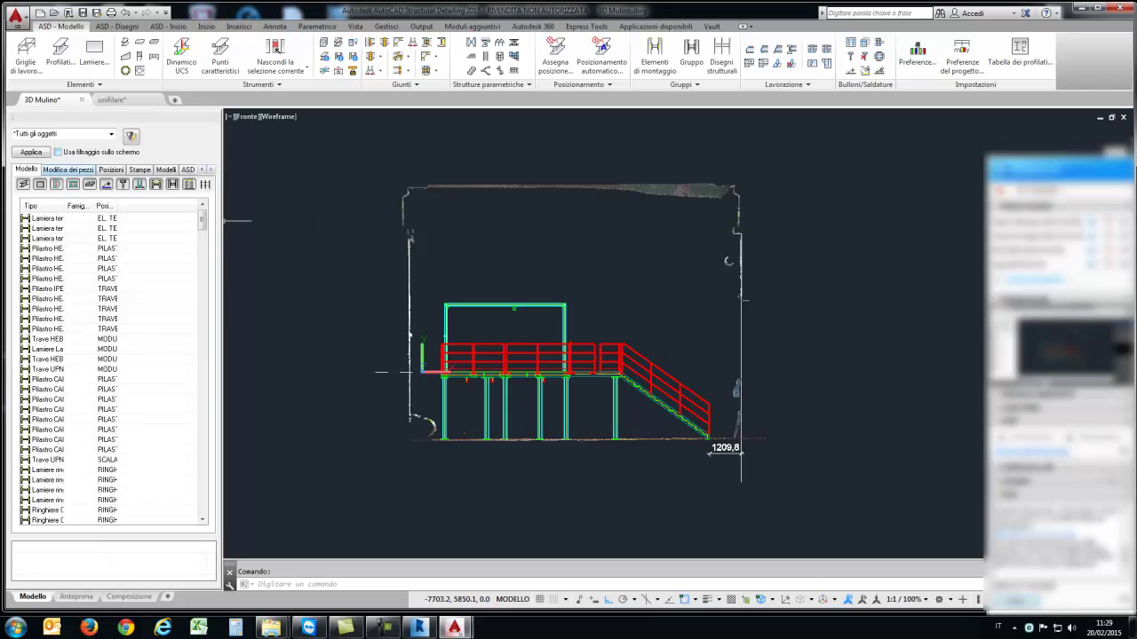
pyautogui.click(589, 266)
pyautogui.press('Escape')
pyautogui.click(112, 100)
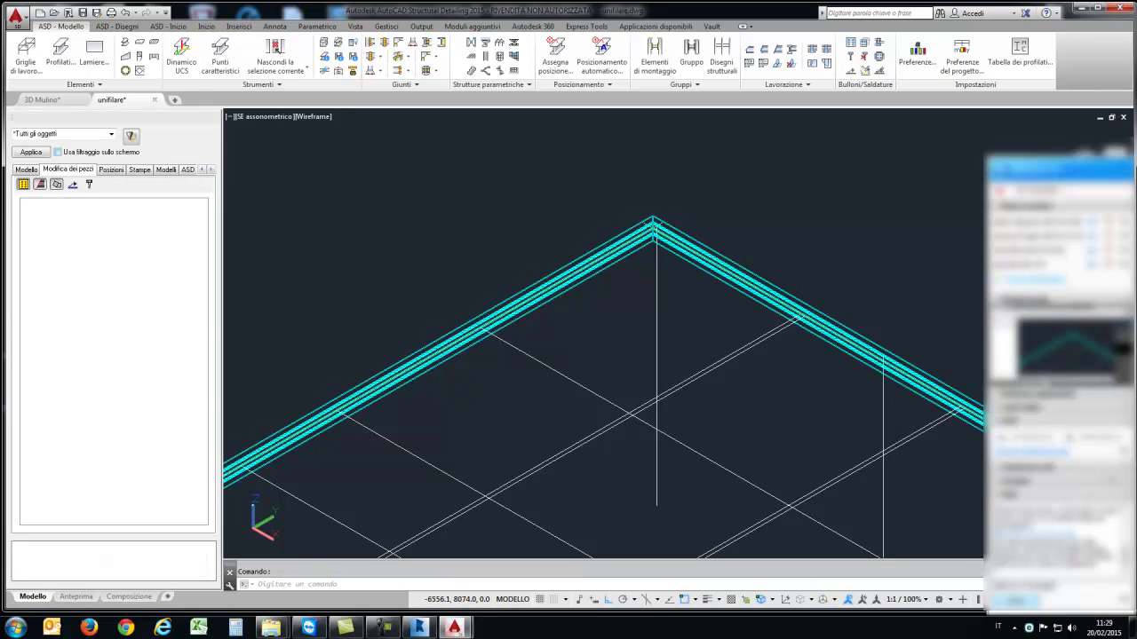
# Step: Show the Modello member list, widen the Famiglia column, and select both HEA 120 rows
pyautogui.click(544, 284)
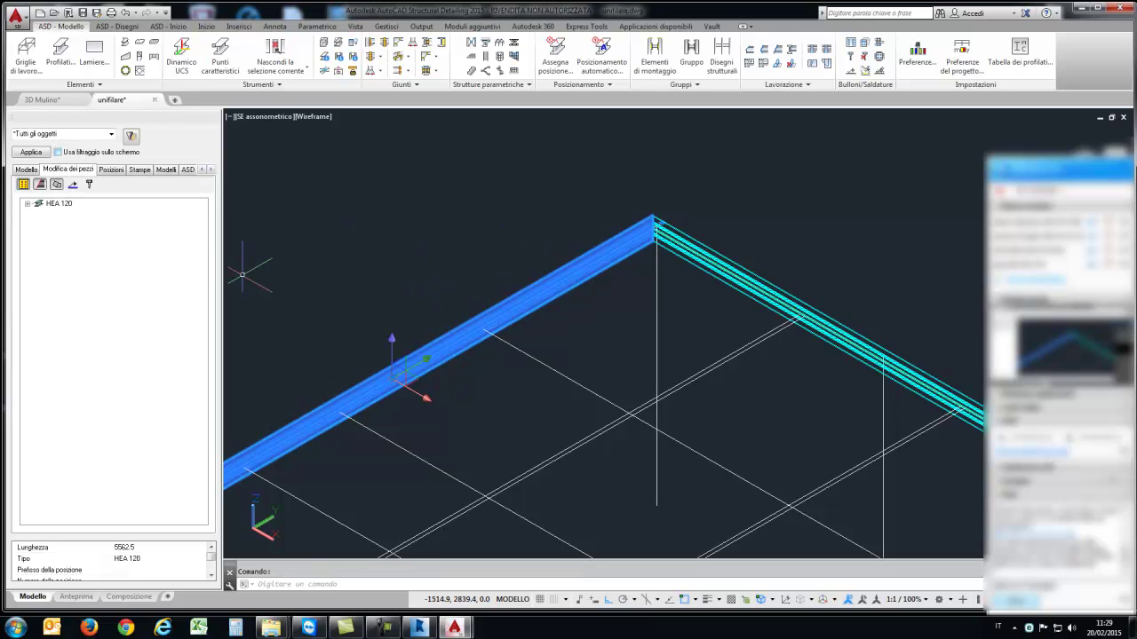
pyautogui.doubleClick(59, 203)
pyautogui.click(26, 169)
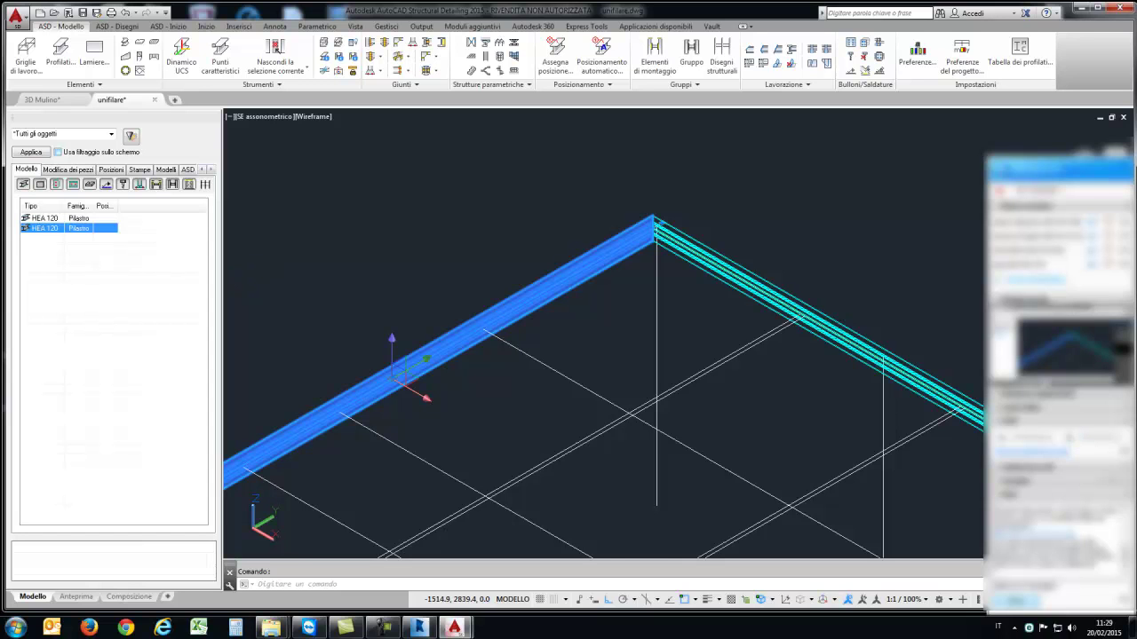
pyautogui.click(44, 218)
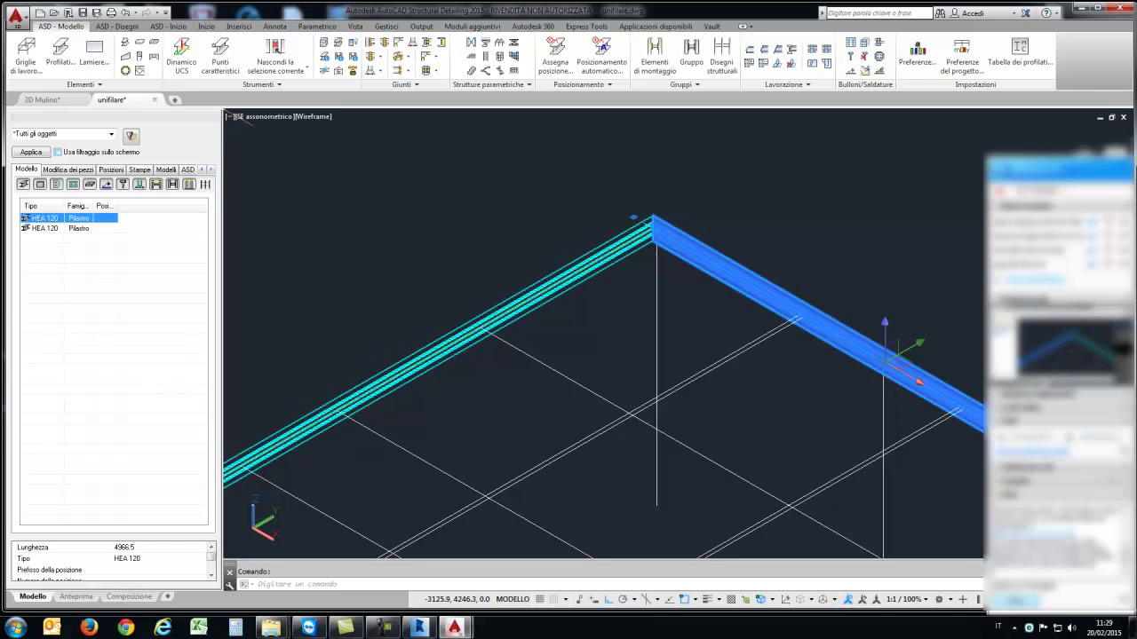
pyautogui.moveTo(93, 205); pyautogui.dragTo(186, 205)
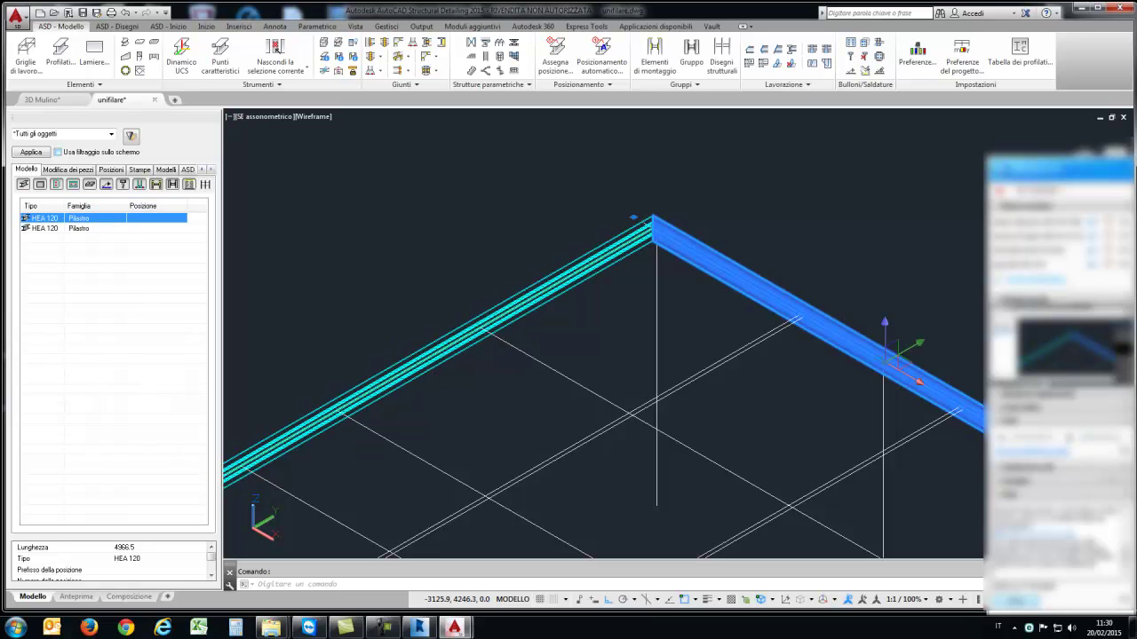
pyautogui.click(44, 228)
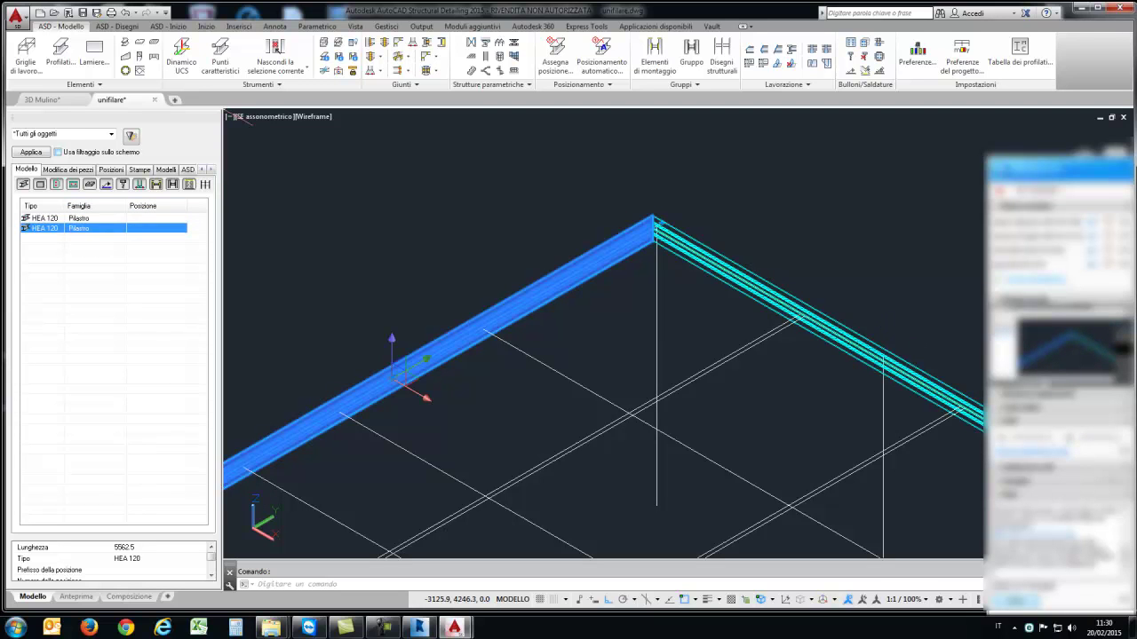
pyautogui.click(45, 217)
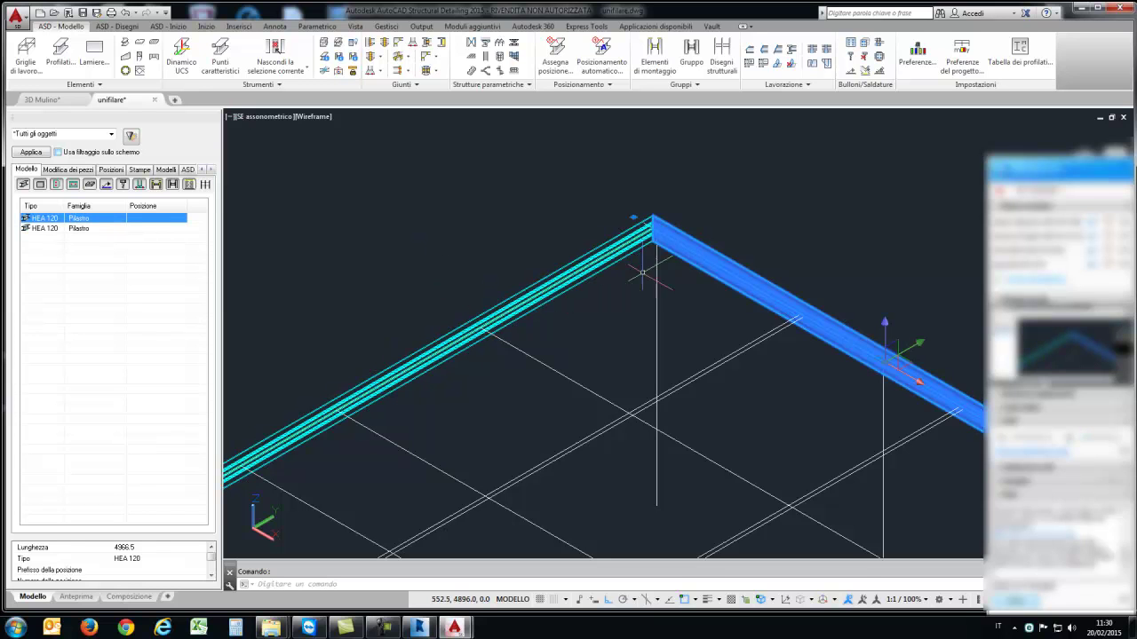
# Step: Change the right HEA 120 beam's family to Trave in its profile properties
pyautogui.rightClick(658, 256)
pyautogui.click(696, 425)
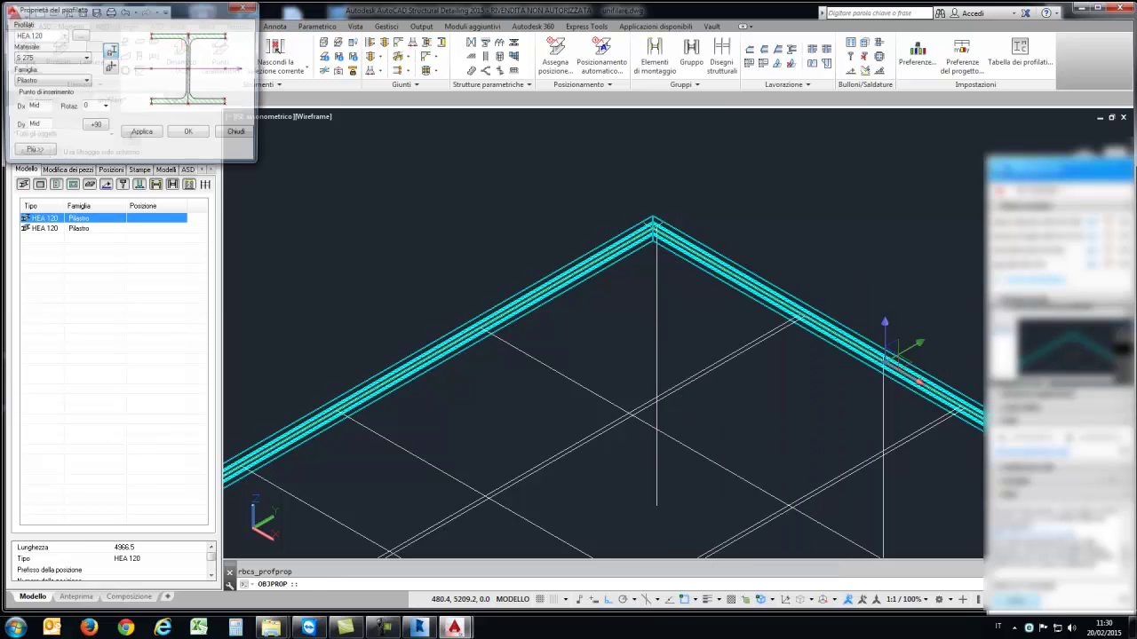
pyautogui.click(51, 81)
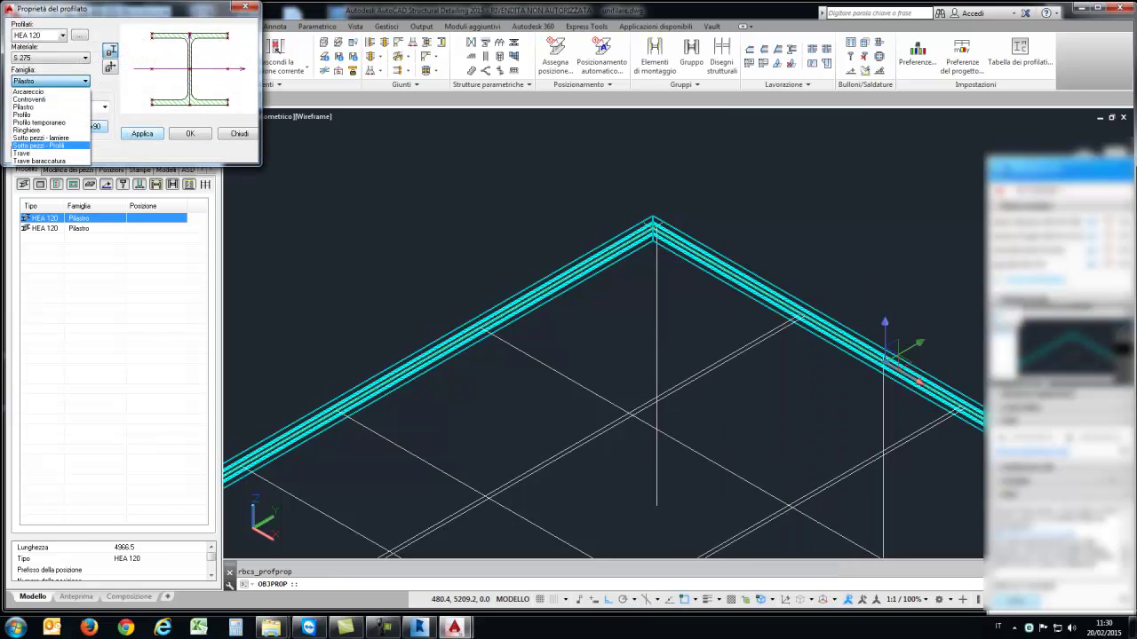
pyautogui.click(35, 153)
pyautogui.click(190, 133)
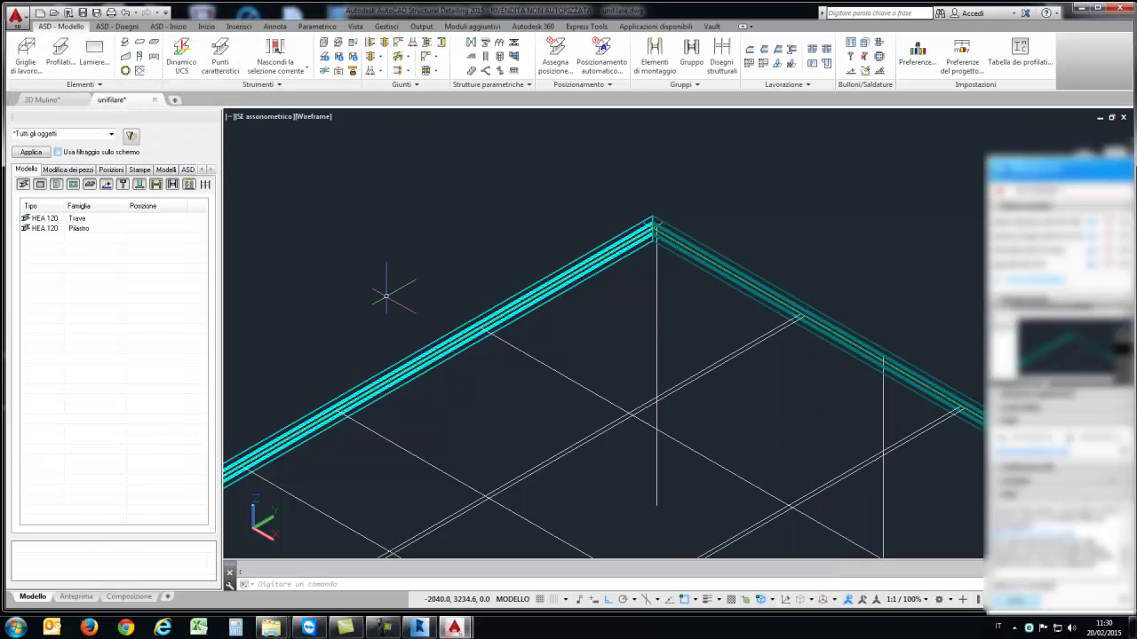
# Step: Change the left HEA 120 beam's family to Trave as well
pyautogui.click(479, 300)
pyautogui.rightClick(342, 220)
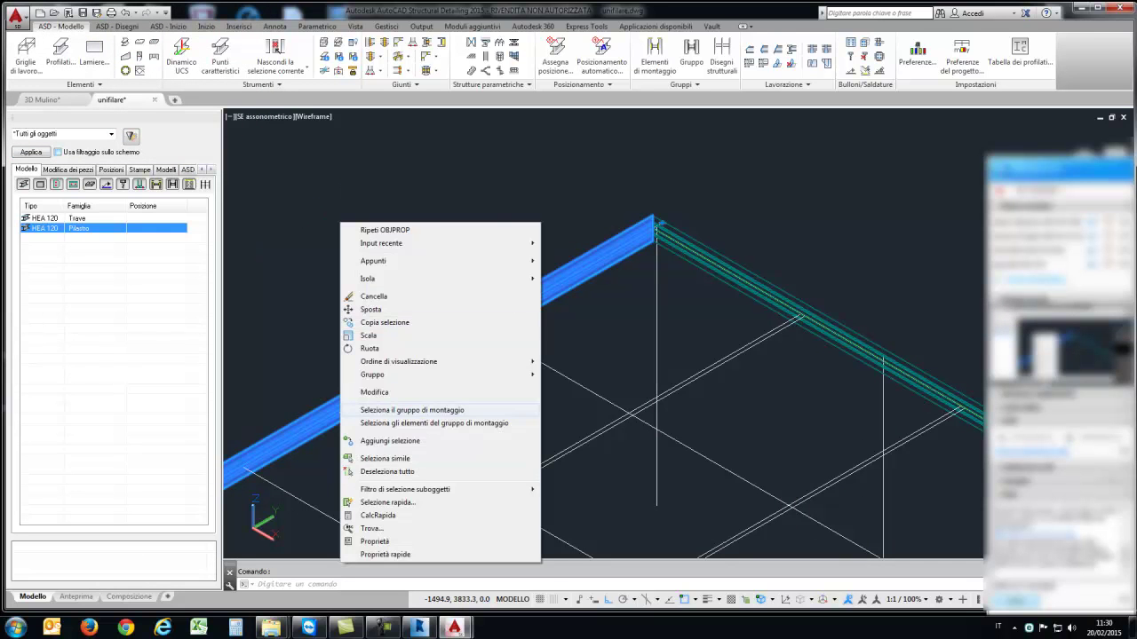
pyautogui.click(374, 392)
pyautogui.click(51, 81)
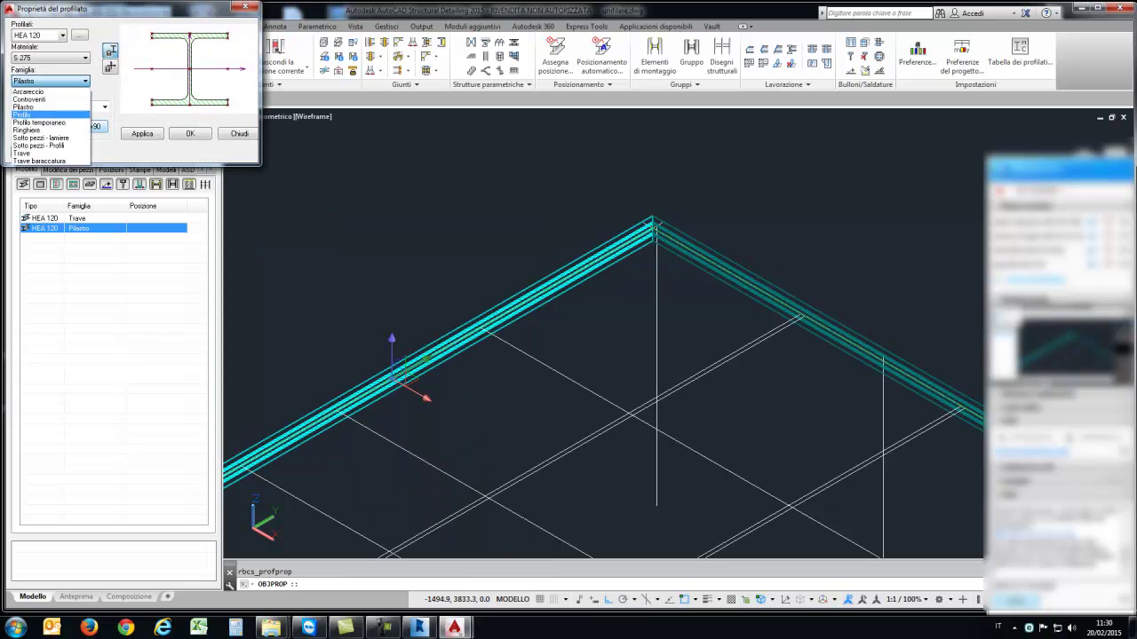
pyautogui.click(35, 151)
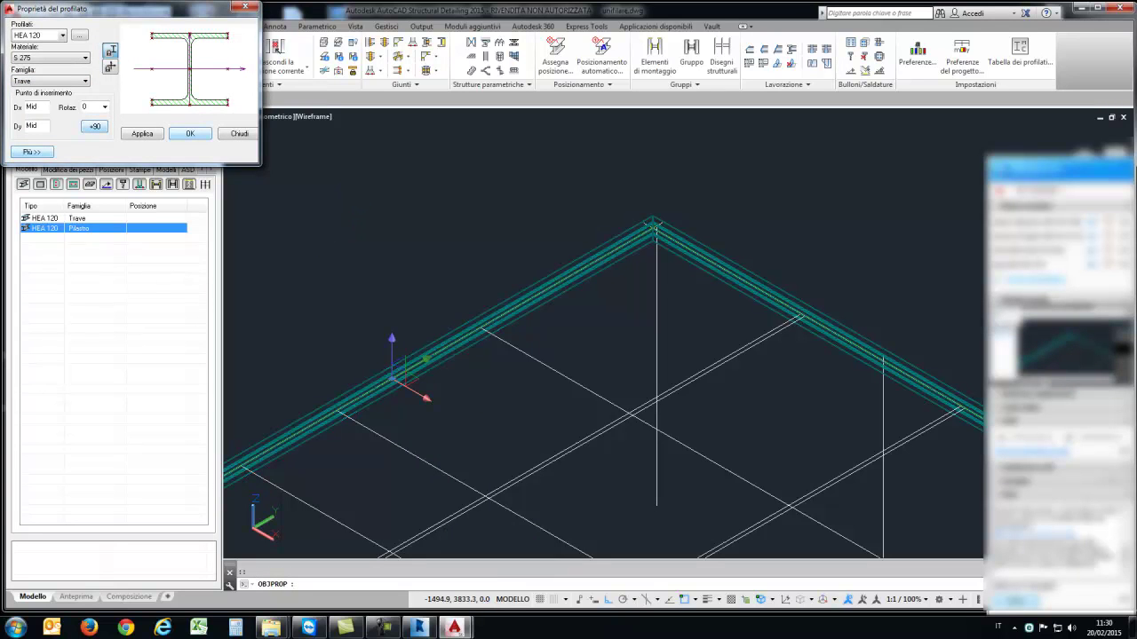
pyautogui.click(142, 134)
pyautogui.click(239, 133)
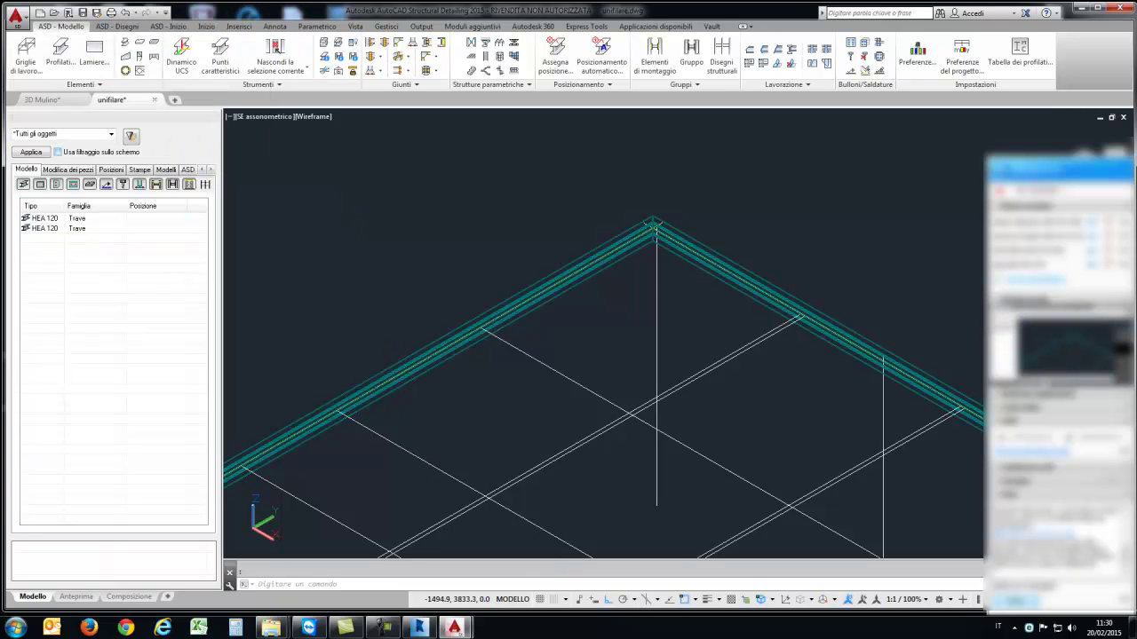
# Step: Zoom to the apex and delete the Taglio con piano cut from the left beam
pyautogui.scroll(2, 672, 223)
pyautogui.scroll(2, 657, 227)
pyautogui.scroll(1, 602, 222)
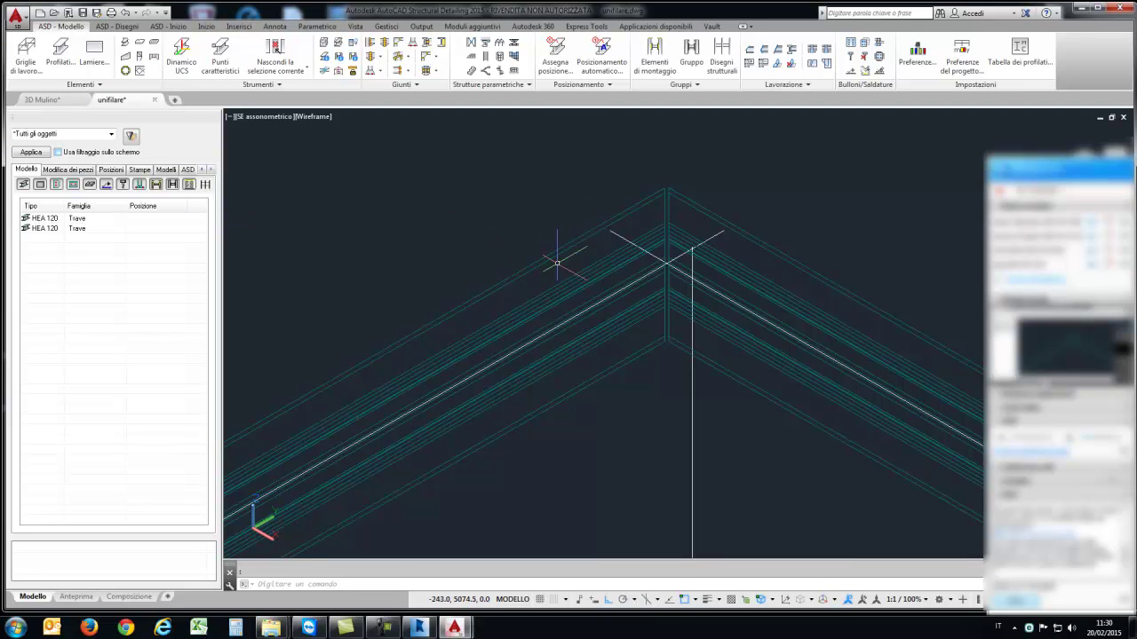
pyautogui.click(554, 234)
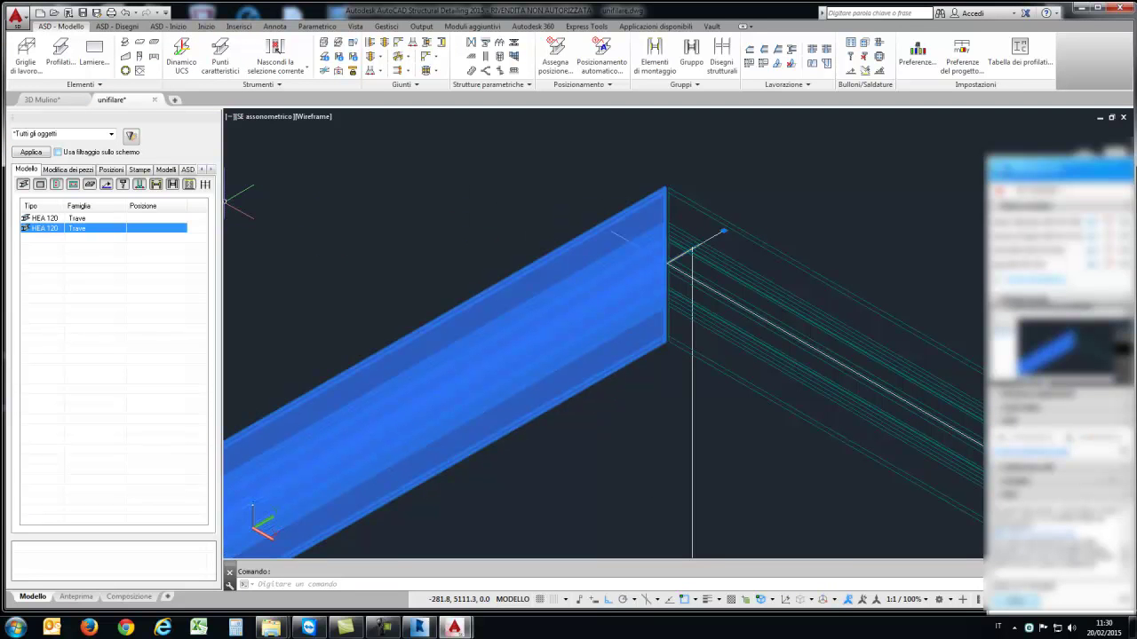
pyautogui.click(67, 170)
pyautogui.doubleClick(59, 203)
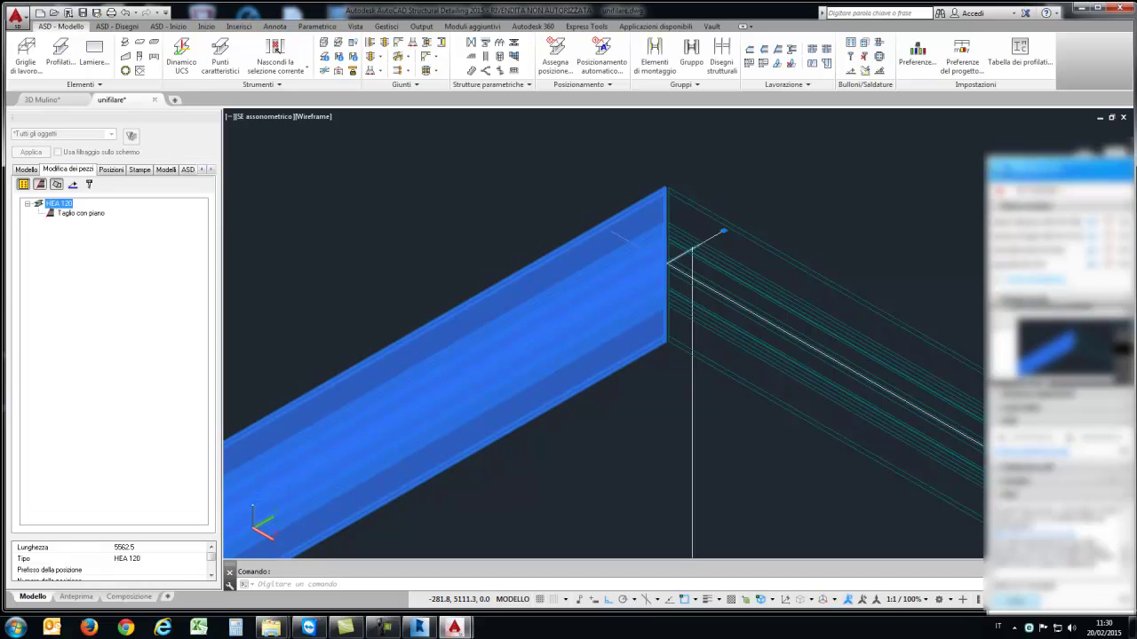
pyautogui.rightClick(80, 213)
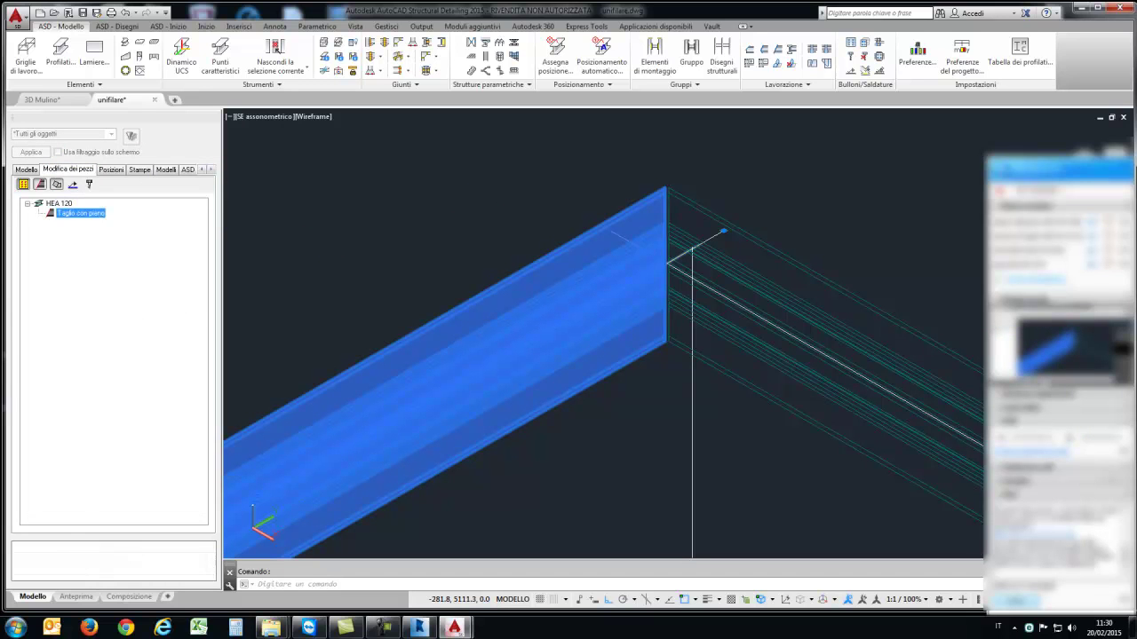
pyautogui.click(112, 221)
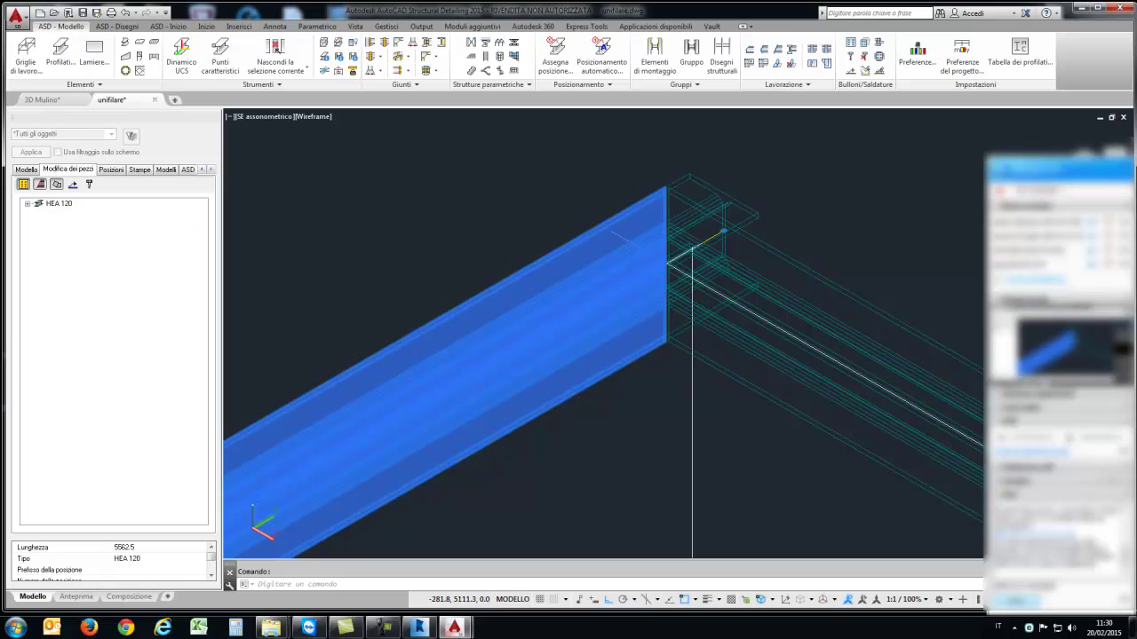
pyautogui.click(500, 216)
pyautogui.press('Escape')
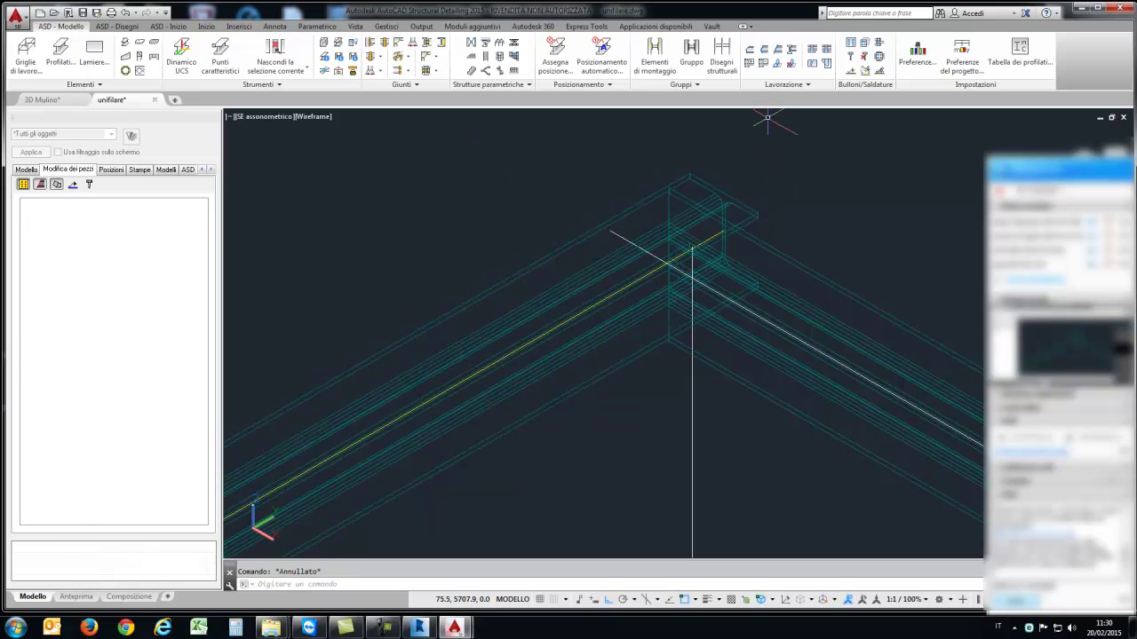
# Step: Delete the Taglio con piano cut from the right beam
pyautogui.click(768, 246)
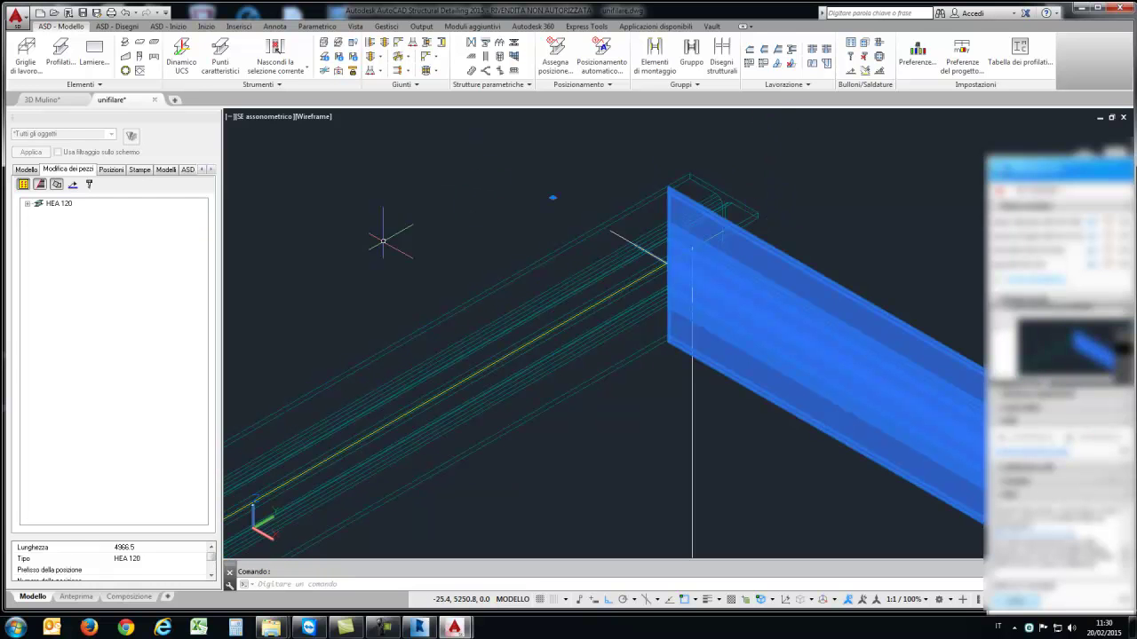
pyautogui.rightClick(78, 213)
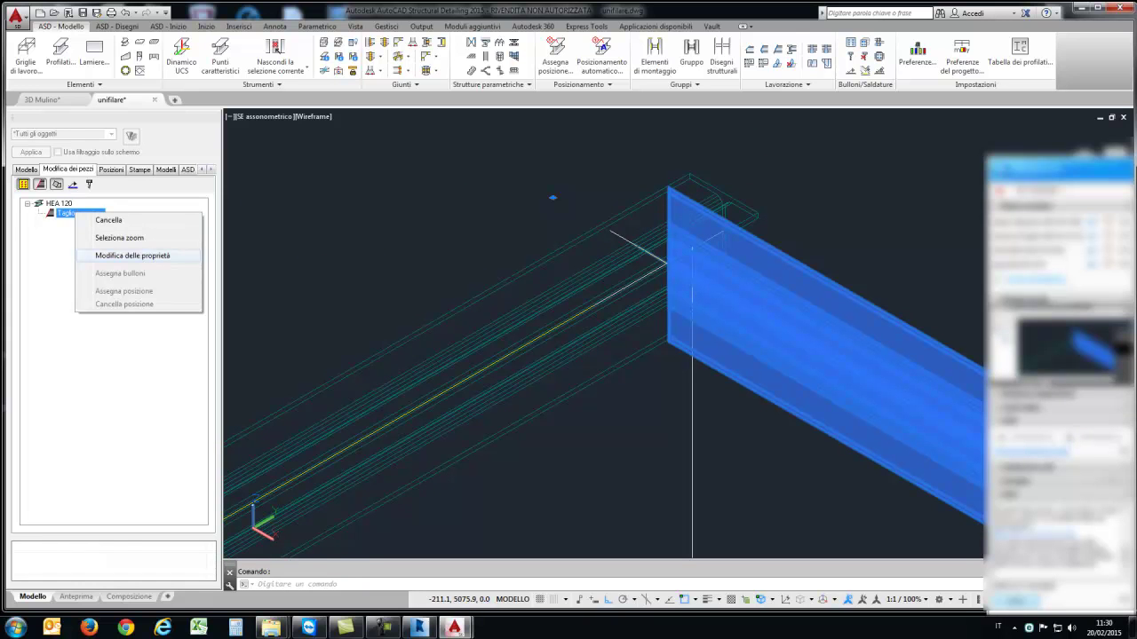
pyautogui.click(108, 220)
pyautogui.click(432, 213)
pyautogui.press('Escape')
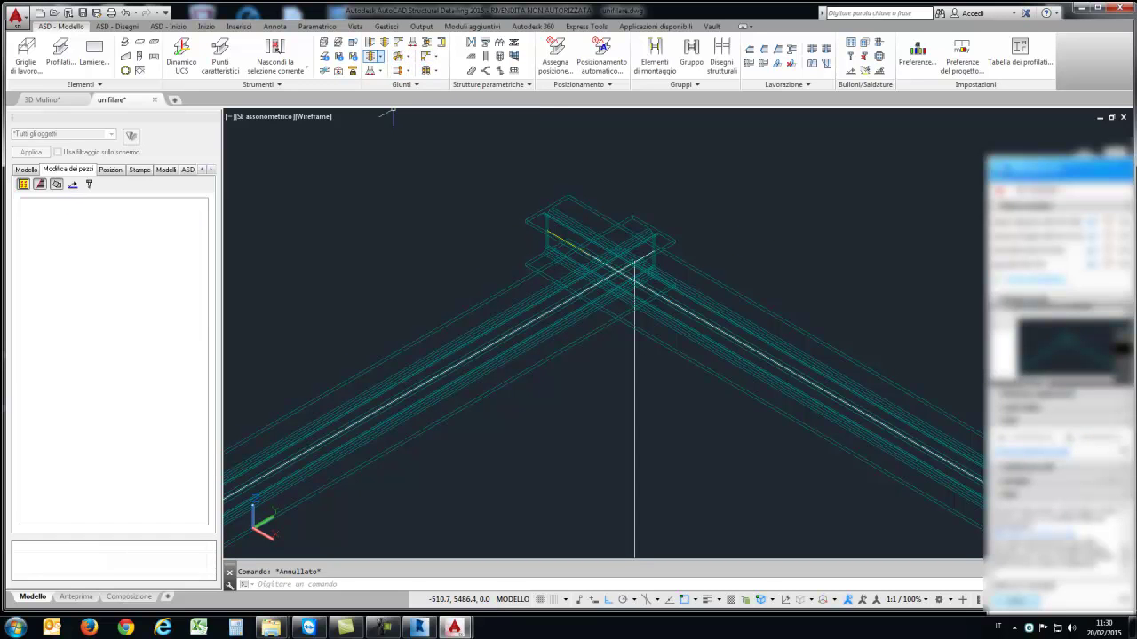
# Step: Start an end-plate beam-to-beam-web joint by picking the main and secondary apex beams
pyautogui.click(380, 56)
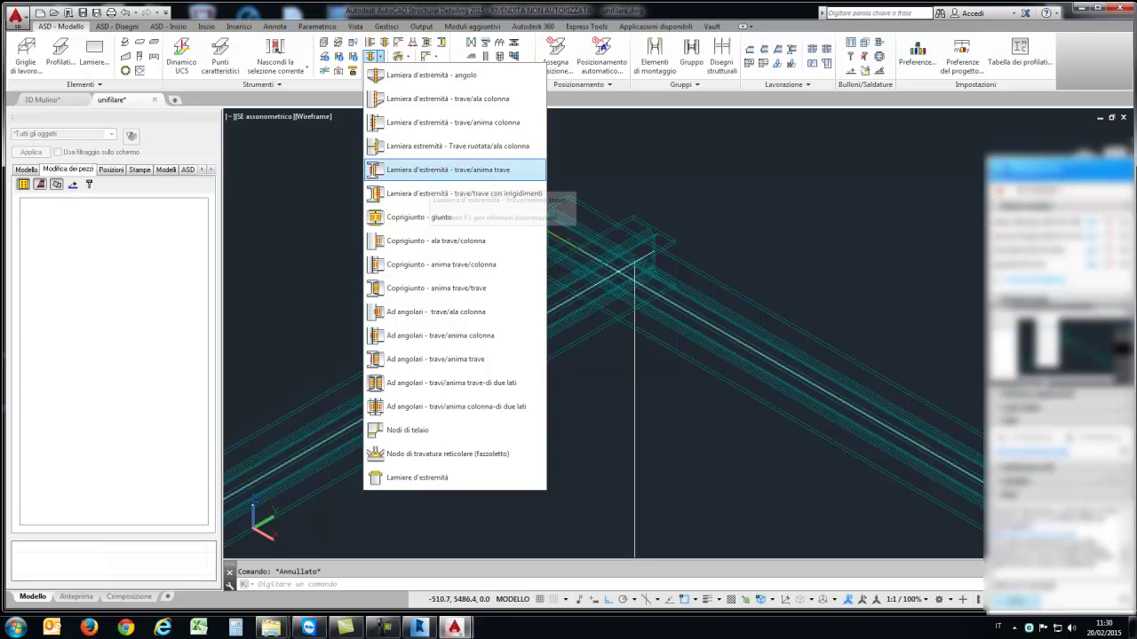
pyautogui.click(422, 193)
pyautogui.click(556, 302)
pyautogui.click(746, 335)
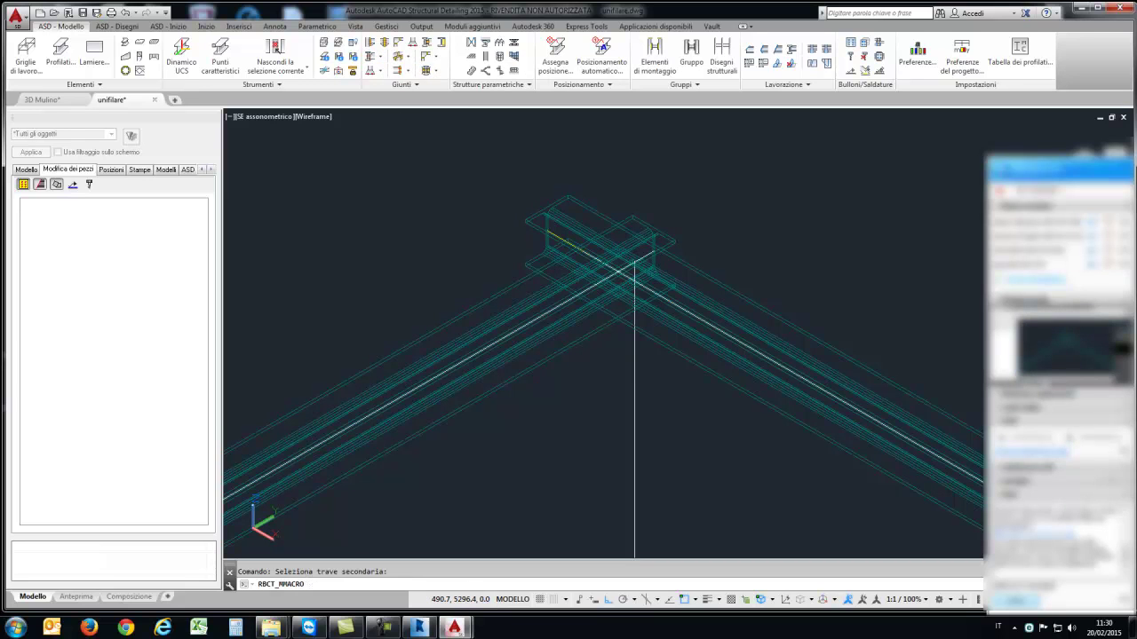
pyautogui.moveTo(142, 167); pyautogui.dragTo(266, 126)
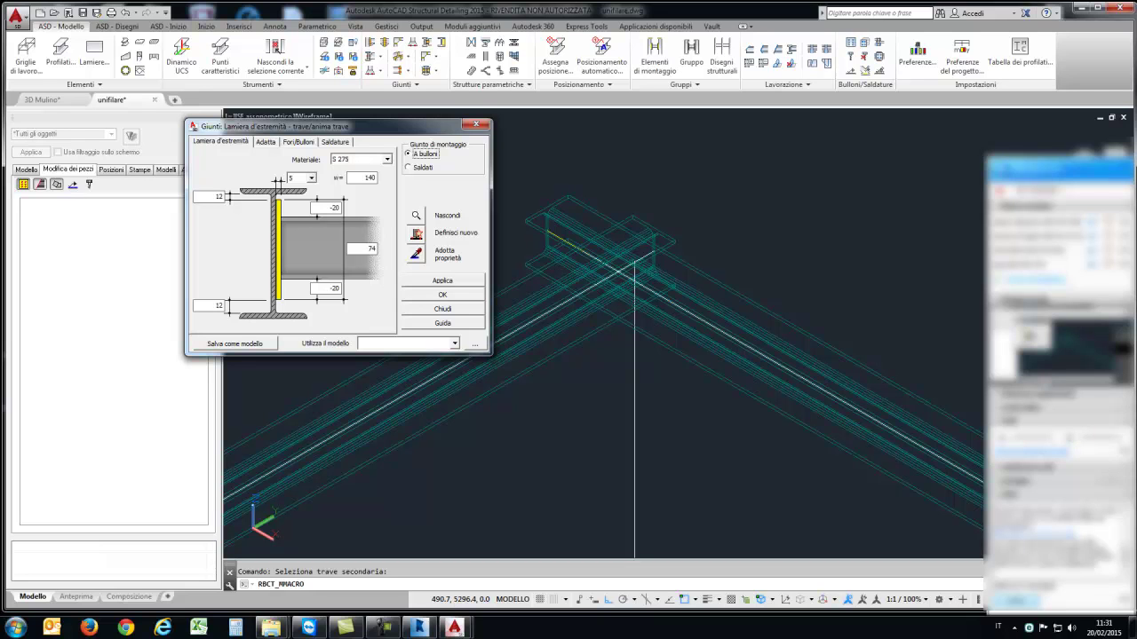
# Step: Set the joint to 2×2 bolts, diameter 16, class 8.8, with 3 welds, and accept it
pyautogui.click(266, 141)
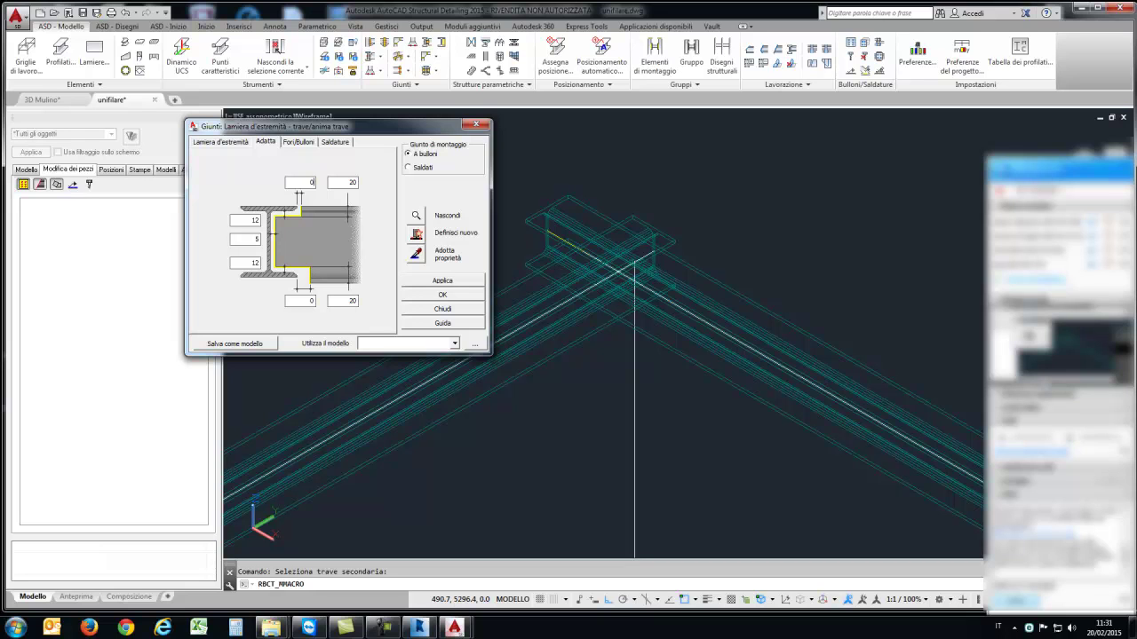
pyautogui.hotkey('ctrl', 'Tab')
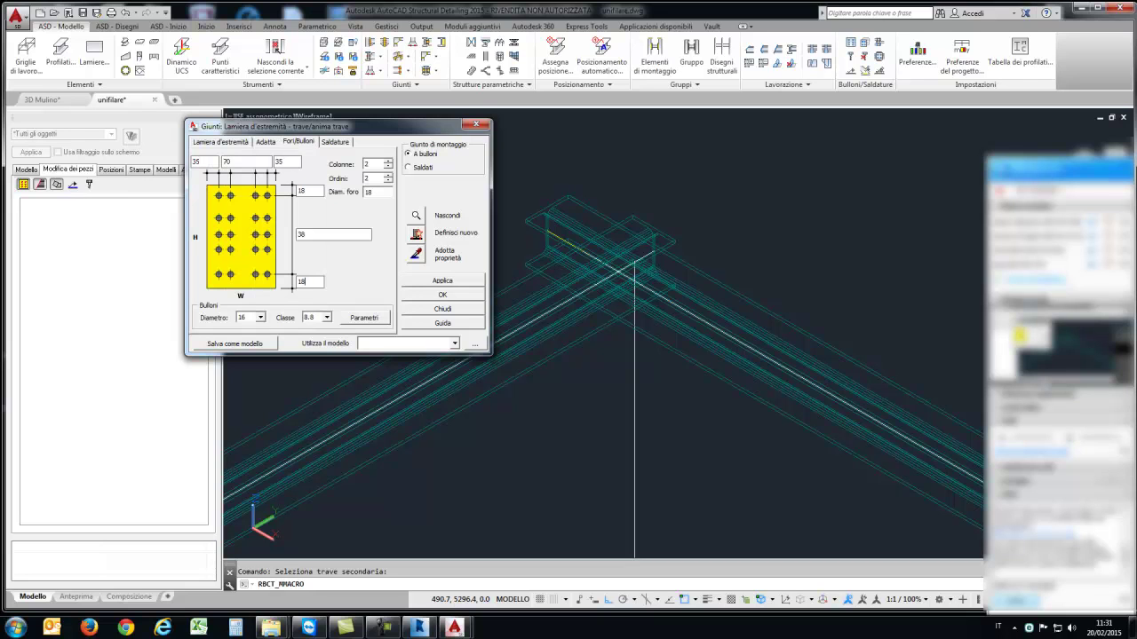
pyautogui.click(363, 317)
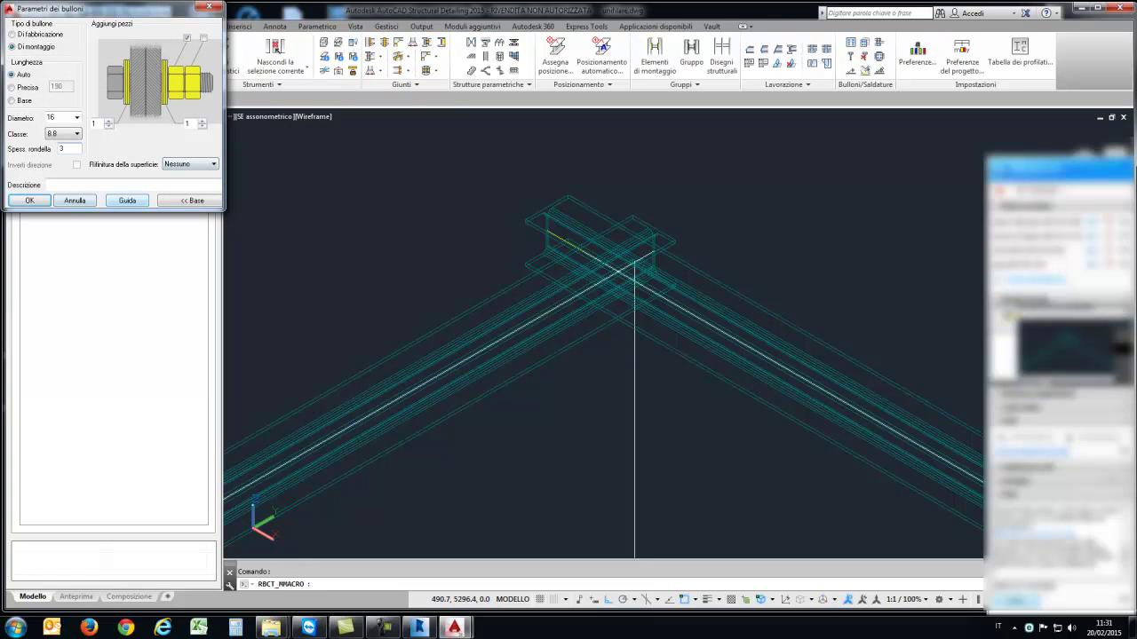
pyautogui.click(29, 200)
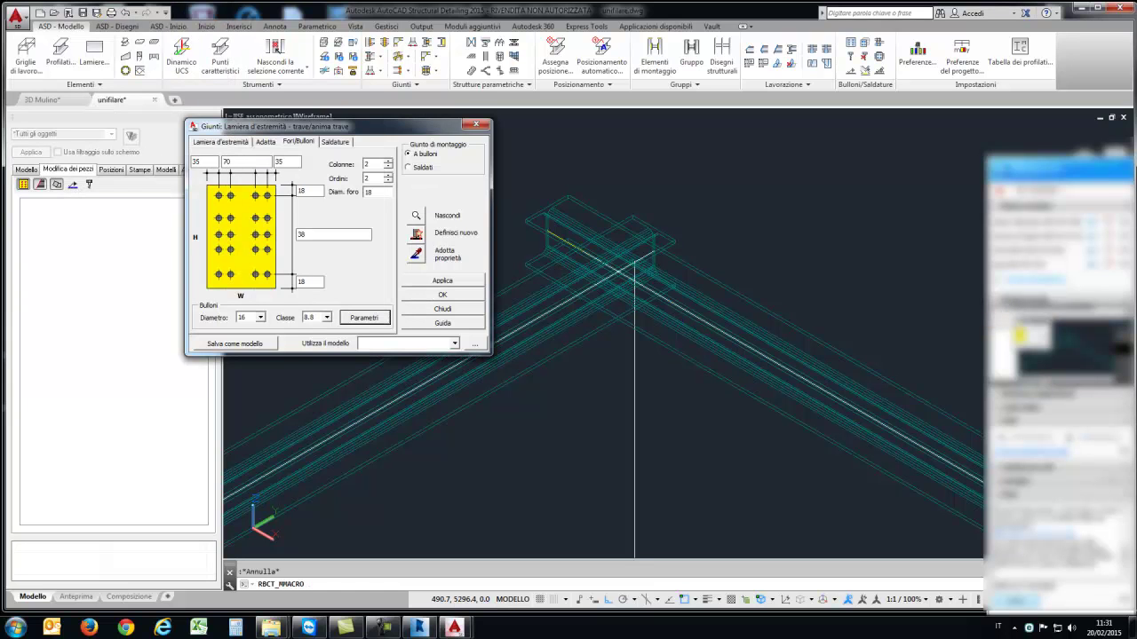
pyautogui.moveTo(266, 126); pyautogui.dragTo(181, 131)
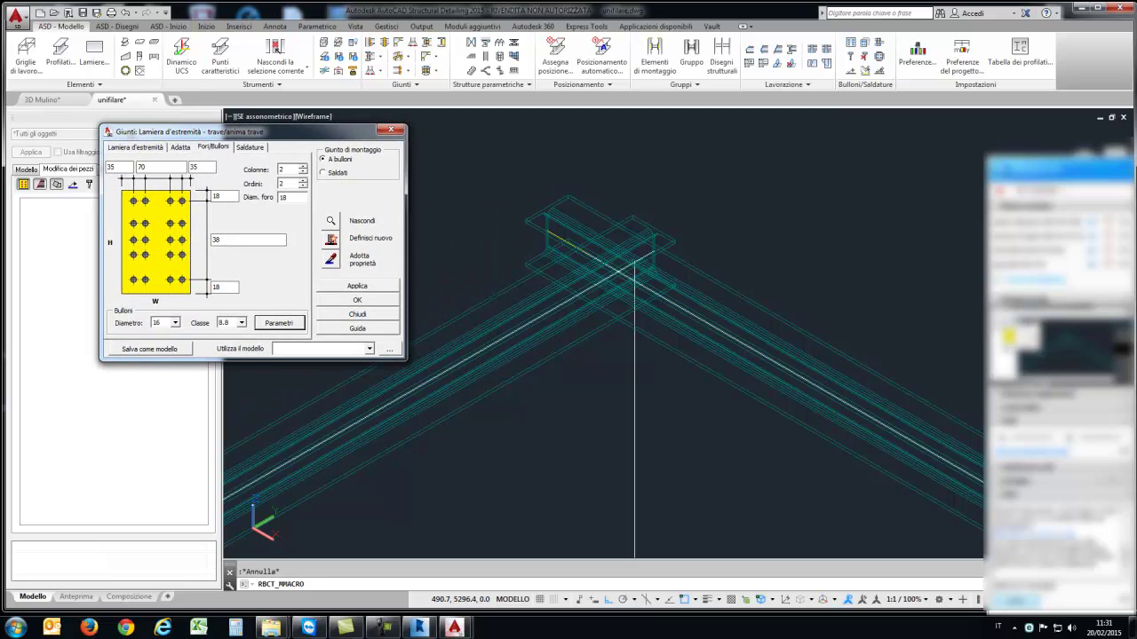
pyautogui.click(369, 348)
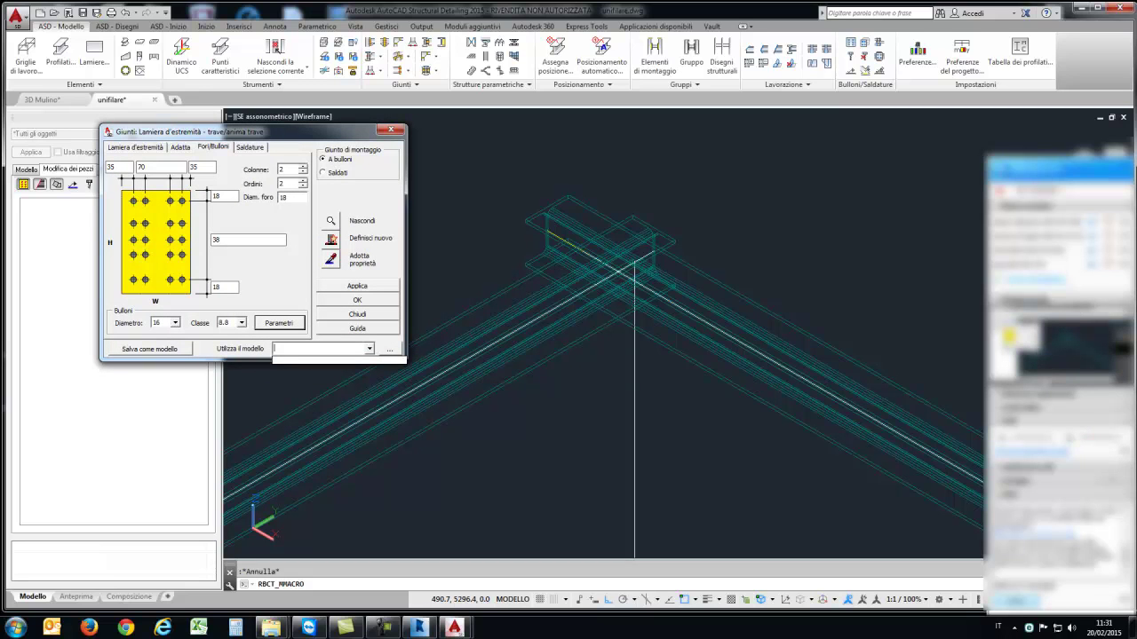
pyautogui.click(224, 286)
pyautogui.hotkey('ctrl', 'Tab')
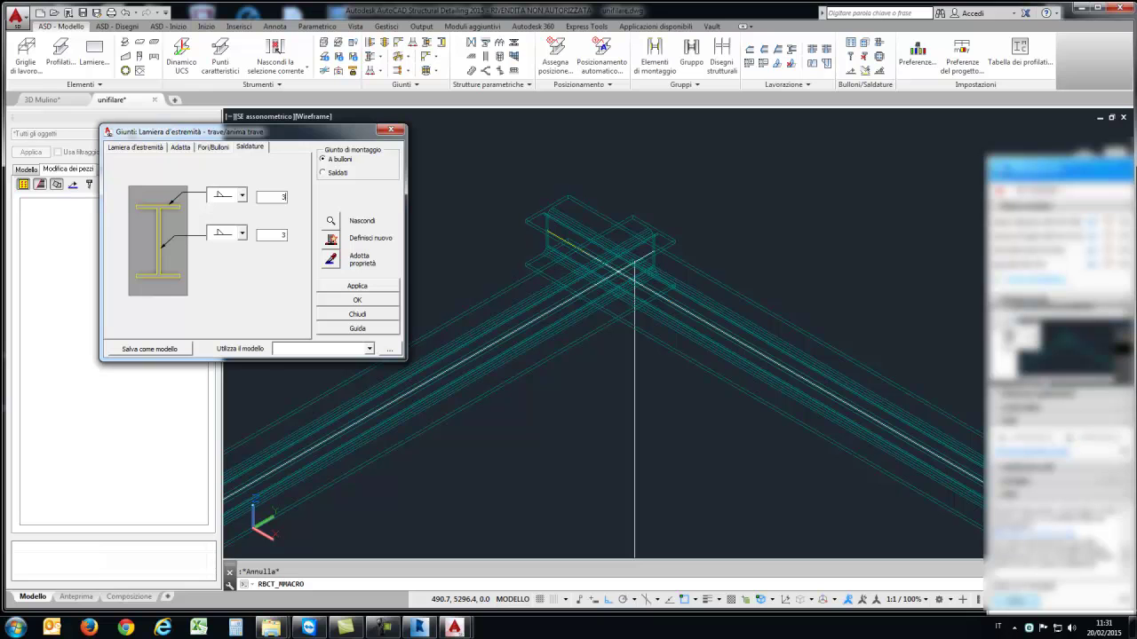
pyautogui.click(242, 195)
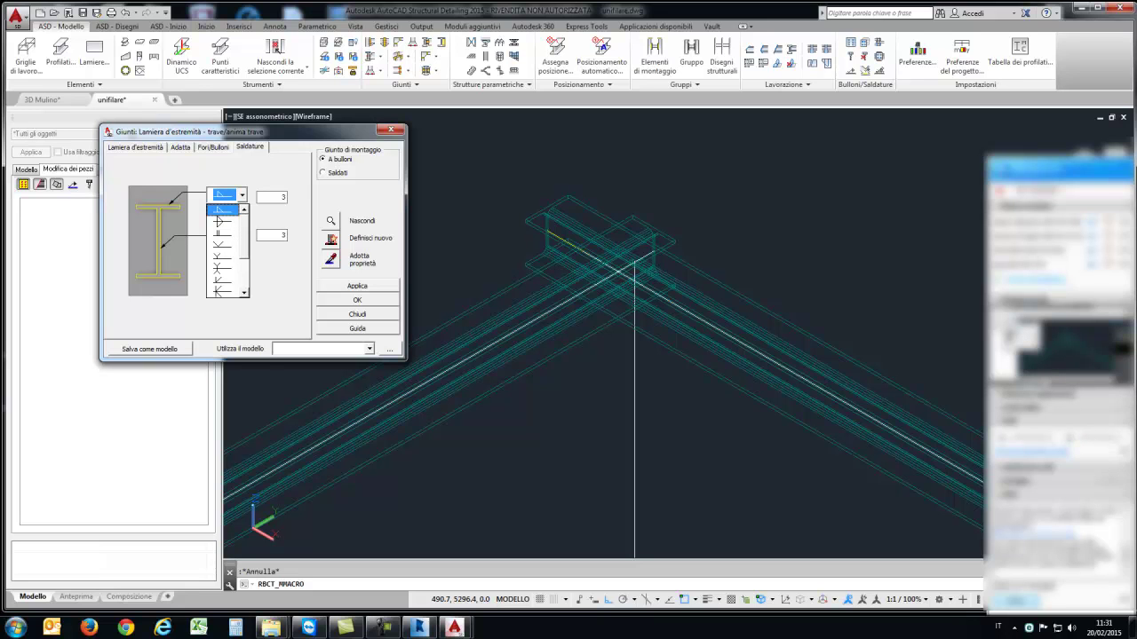
pyautogui.press('Return')
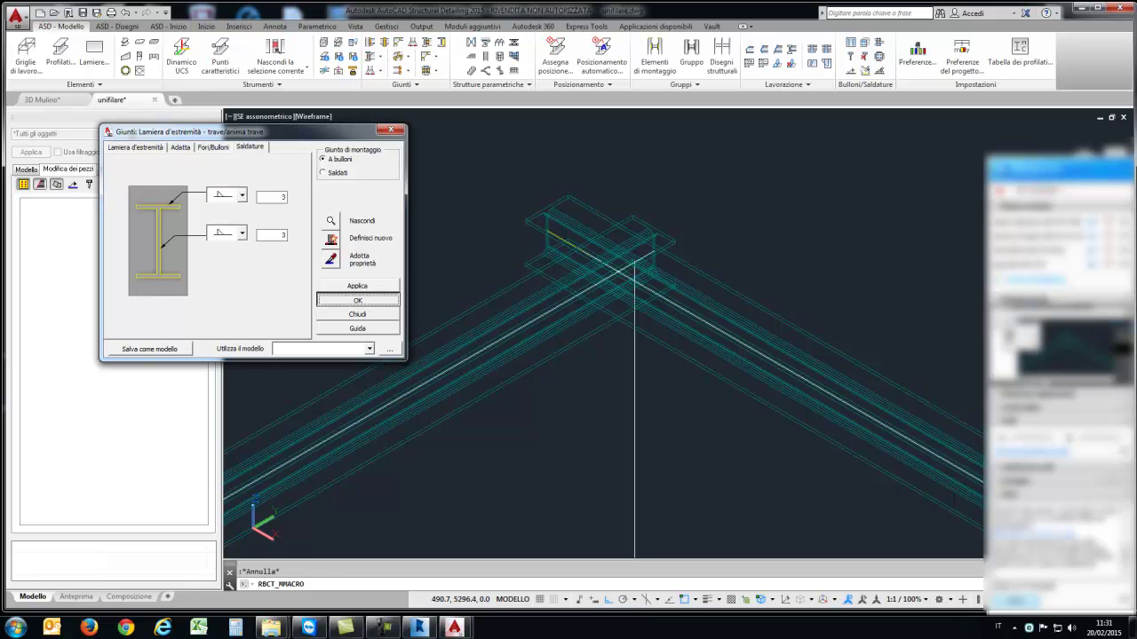
# Step: Orbit around the apex joint and switch the view to the Concettuale shaded style
pyautogui.scroll(3, 653, 252)
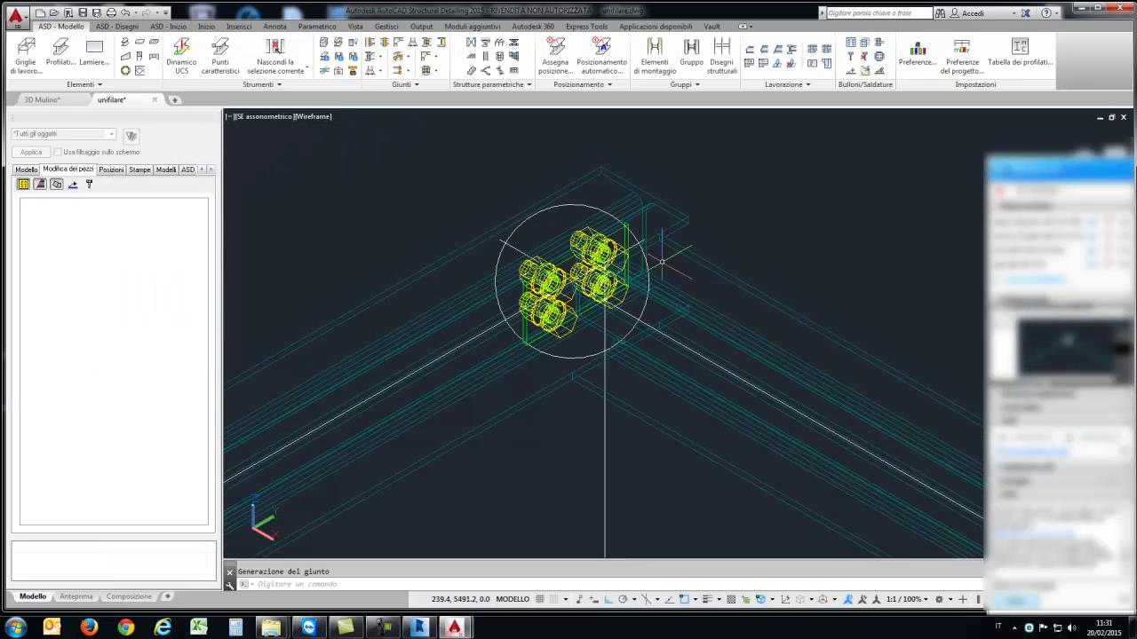
pyautogui.keyDown('shift'); pyautogui.moveTo(635, 317); pyautogui.dragTo(386, 147, button='middle'); pyautogui.keyUp('shift')
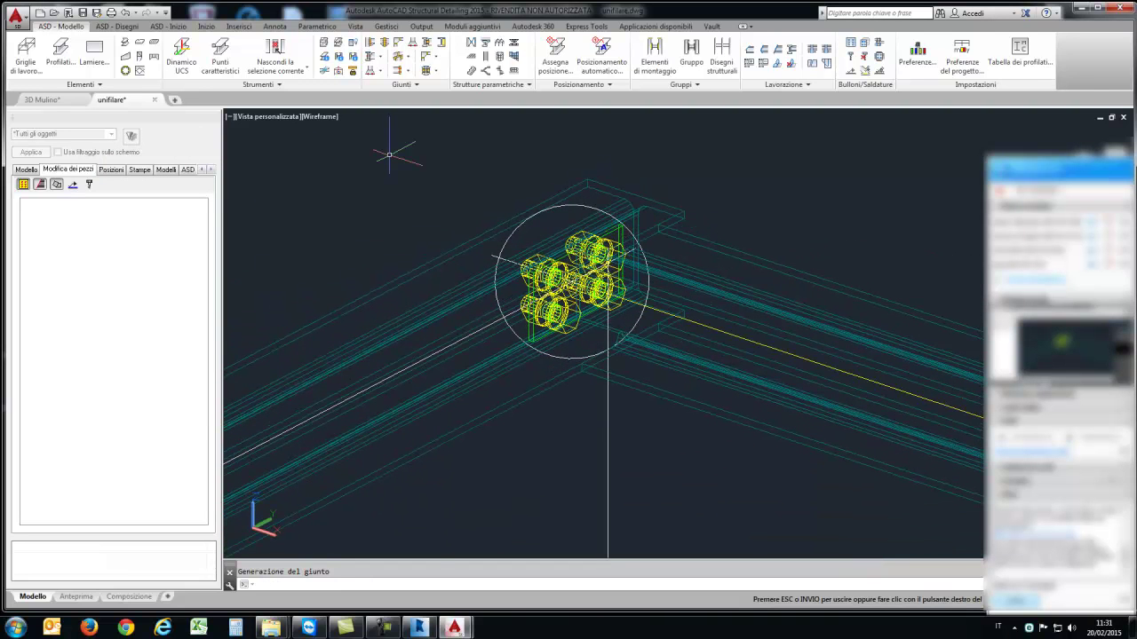
pyautogui.click(320, 117)
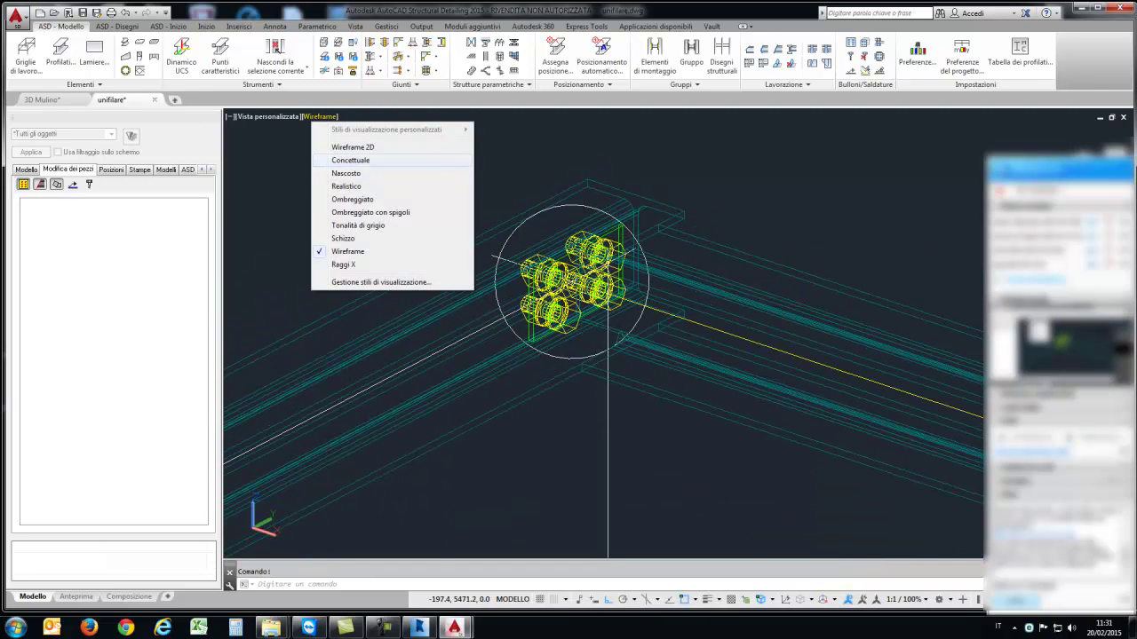
pyautogui.click(368, 157)
pyautogui.scroll(3, 607, 336)
pyautogui.keyDown('shift'); pyautogui.moveTo(607, 335); pyautogui.dragTo(293, 162, button='middle'); pyautogui.keyUp('shift')
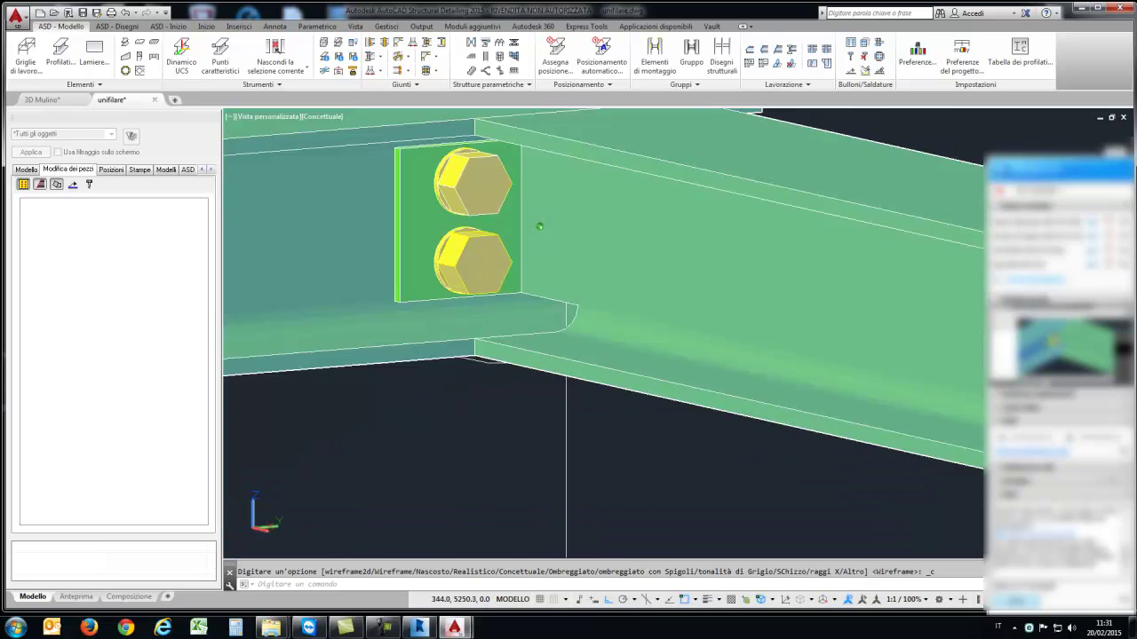
pyautogui.scroll(-5, 294, 161)
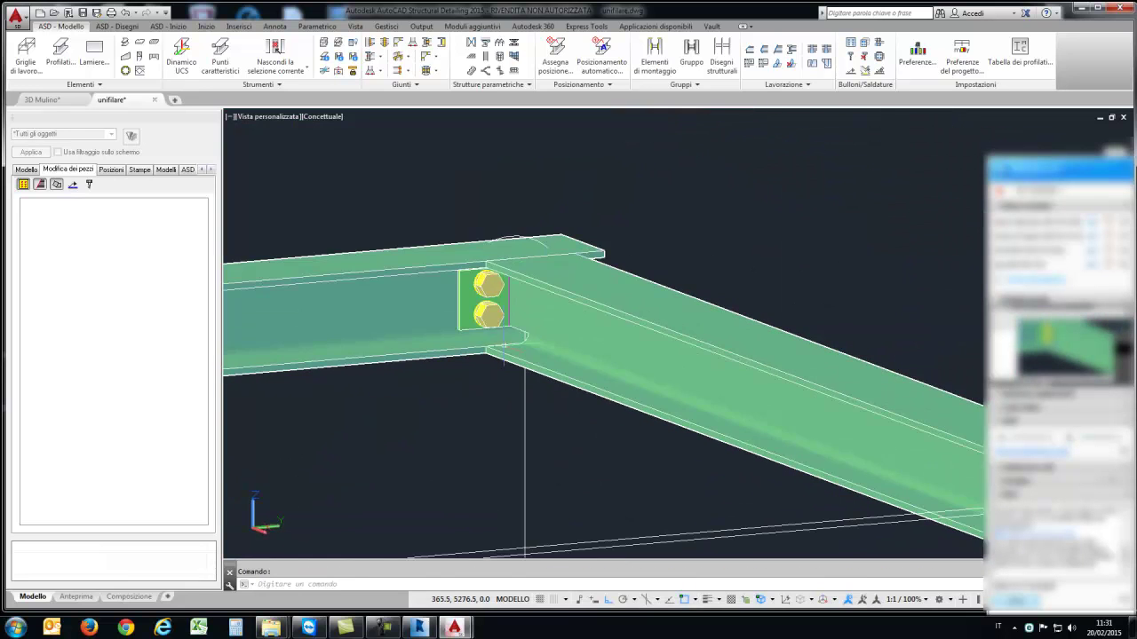
pyautogui.keyDown('shift'); pyautogui.moveTo(293, 161); pyautogui.dragTo(508, 315, button='middle'); pyautogui.keyUp('shift')
pyautogui.press('Escape')
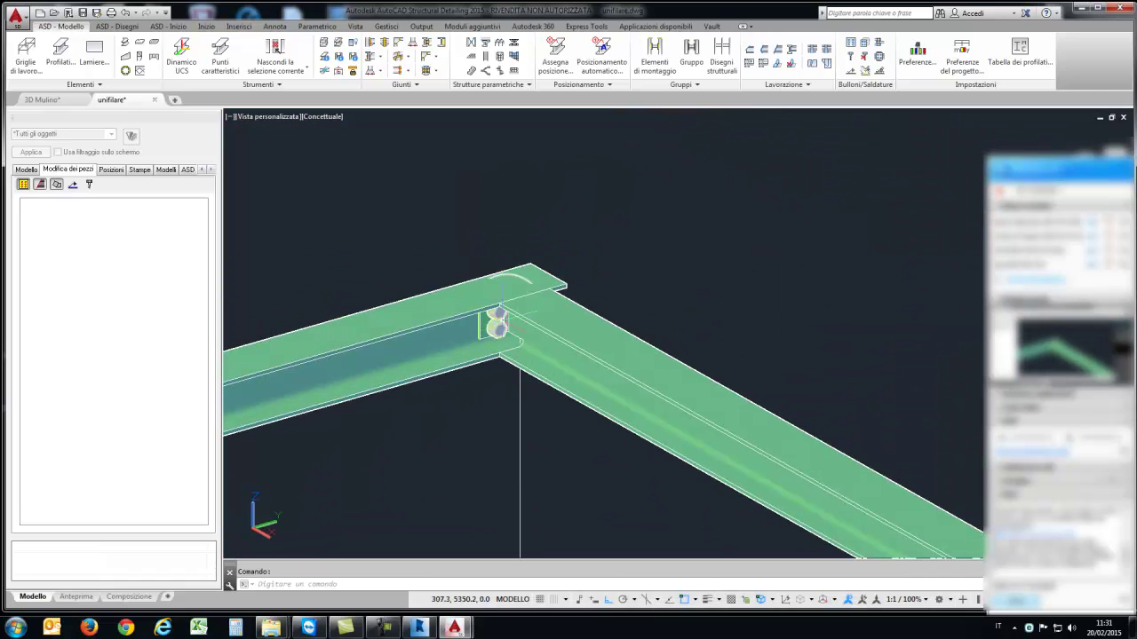
pyautogui.keyDown('shift'); pyautogui.moveTo(598, 272); pyautogui.dragTo(501, 325, button='middle'); pyautogui.keyUp('shift')
# Step: Erase the end-plate joint at the apex with Cancella
pyautogui.click(501, 330)
pyautogui.rightClick(501, 330)
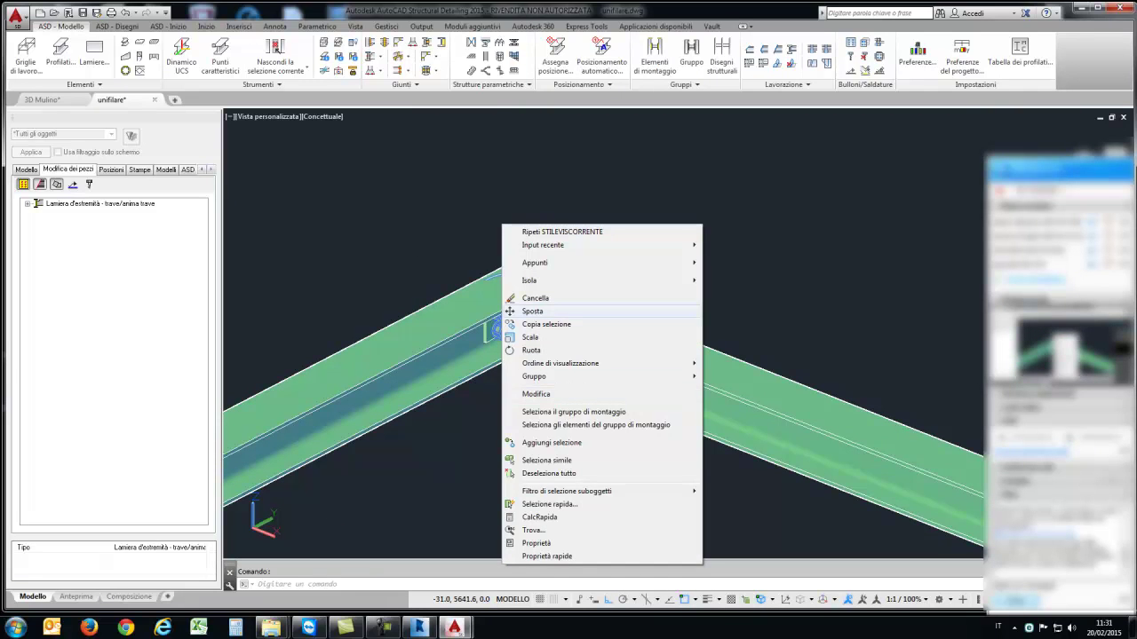
pyautogui.click(533, 298)
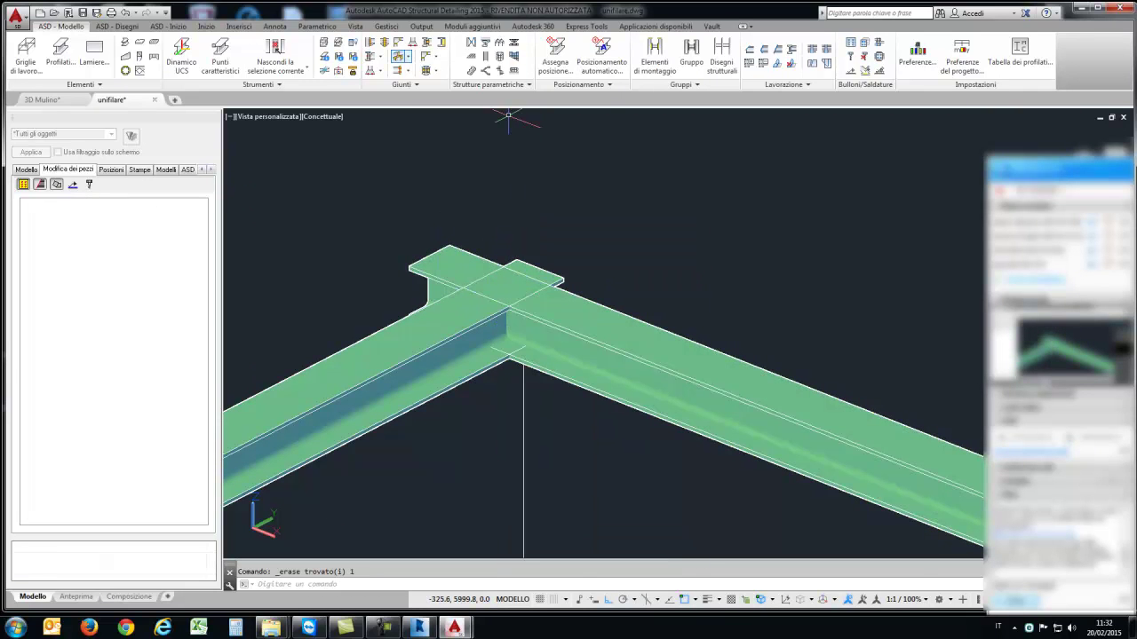
# Step: Start a stiffened beam-to-beam end-plate joint and pick both apex beams
pyautogui.click(373, 56)
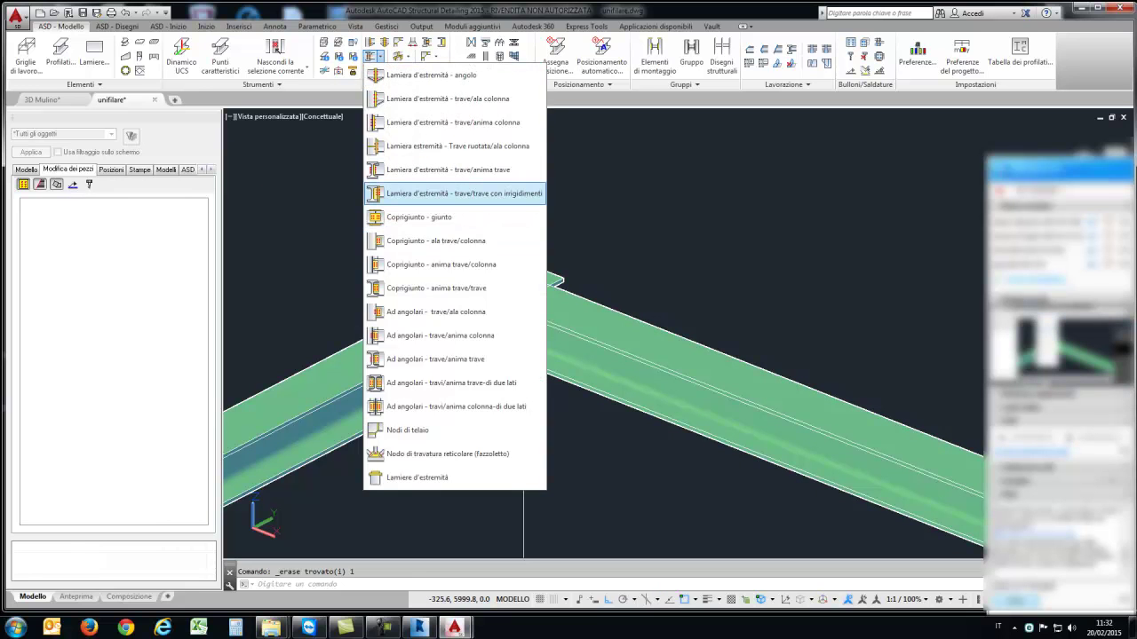
pyautogui.click(391, 194)
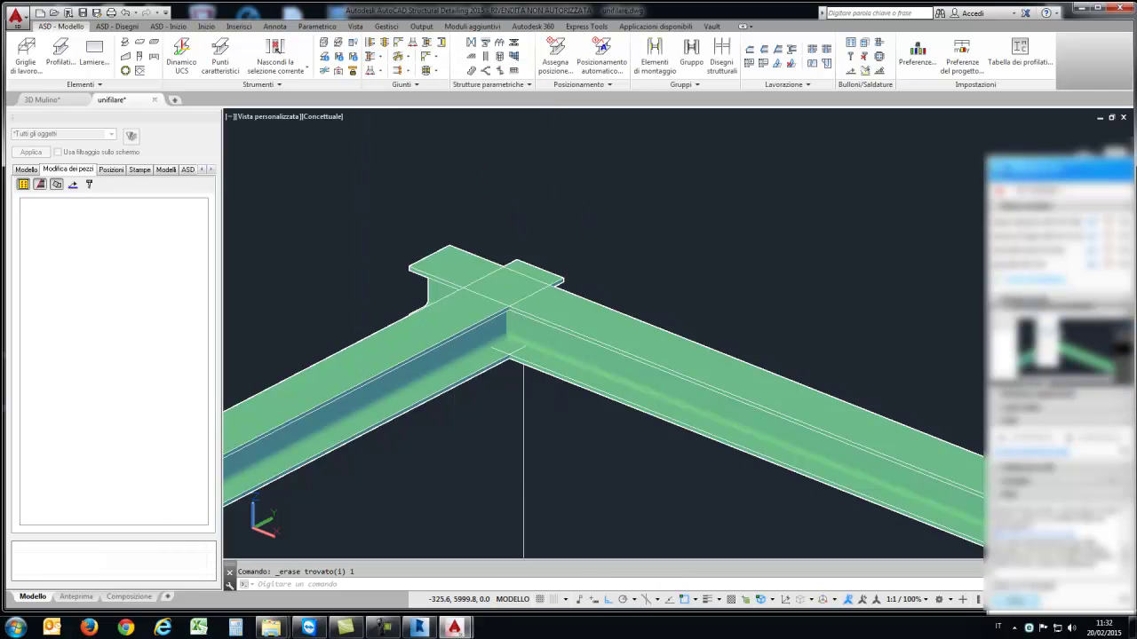
pyautogui.click(586, 303)
pyautogui.click(591, 299)
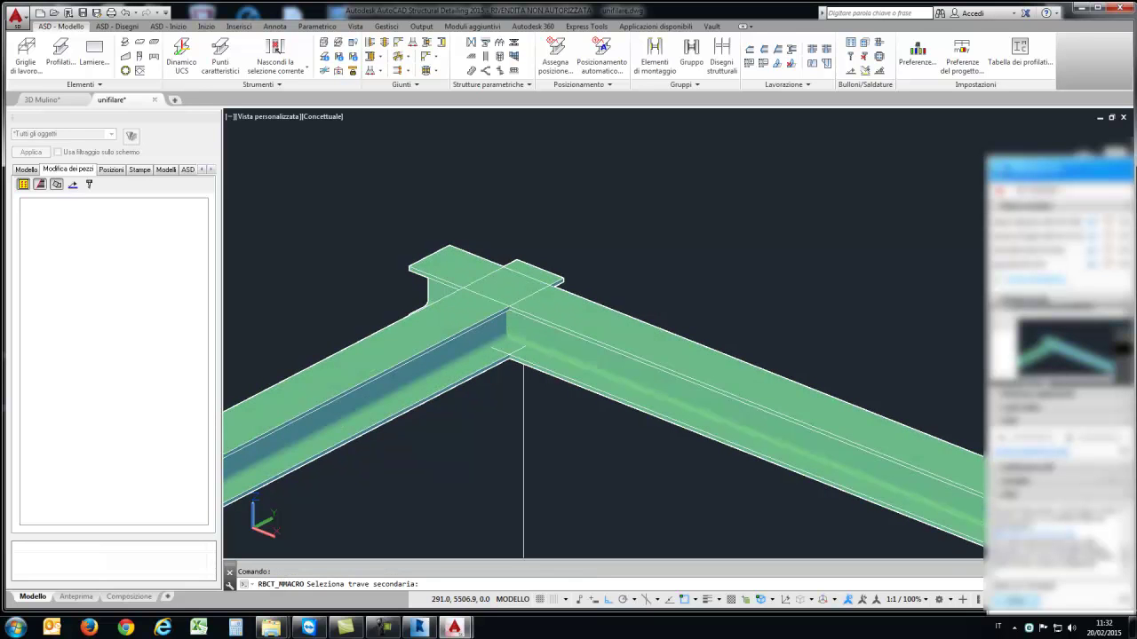
pyautogui.click(356, 382)
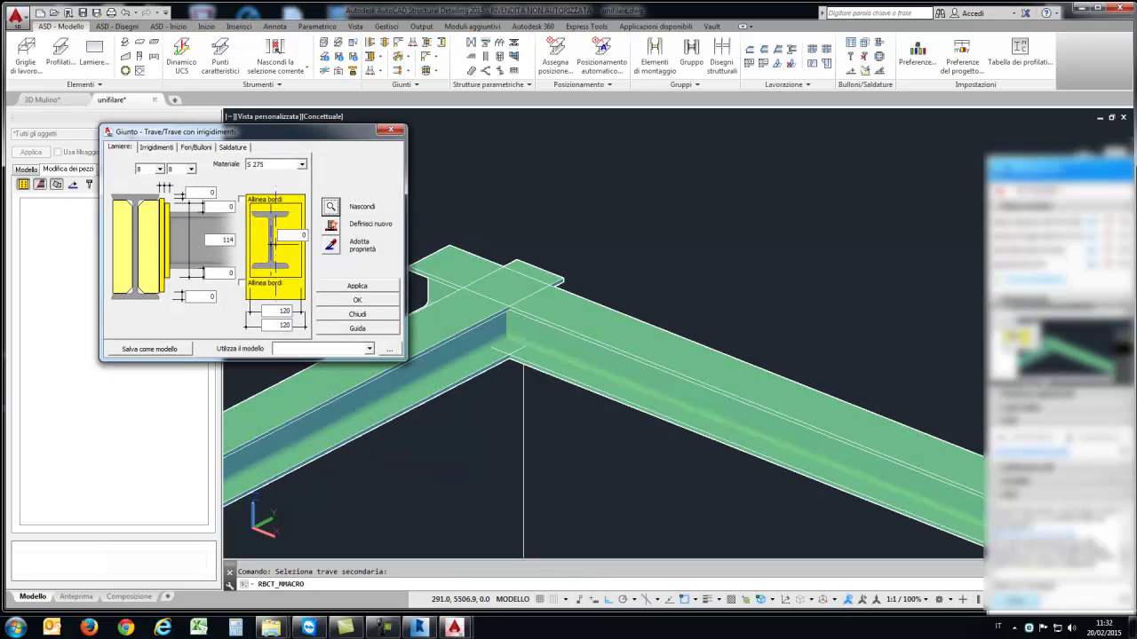
# Step: Review the stiffener and bolt settings (2×2 bolts, diameter 16, class 8.8) and create the joint
pyautogui.hotkey('ctrl', 'Tab')
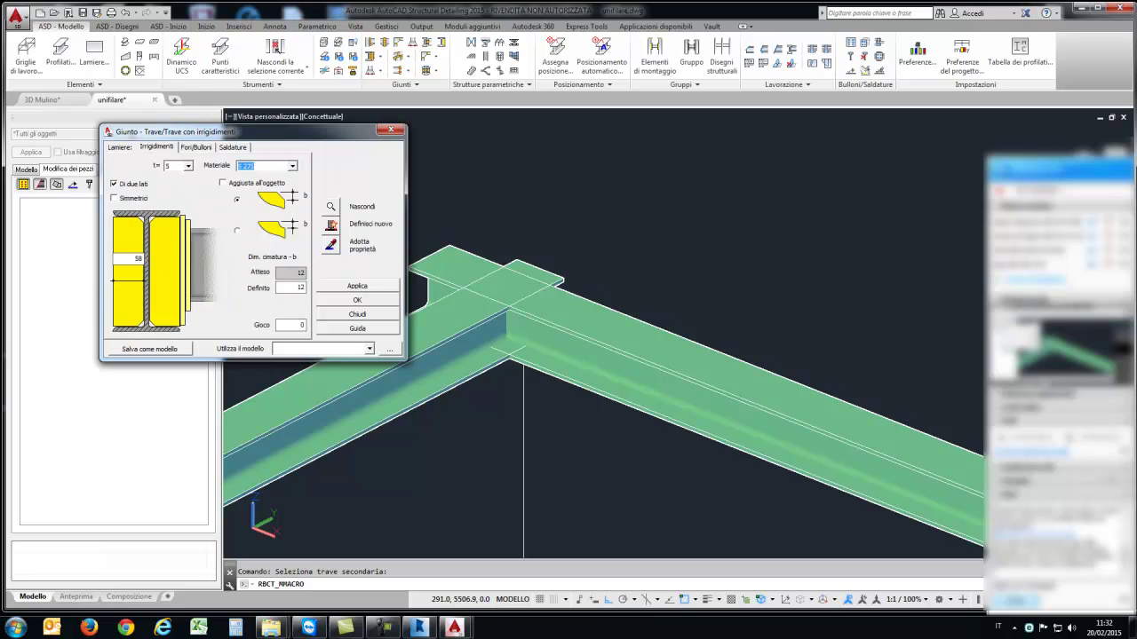
pyautogui.hotkey('ctrl', 'Tab')
pyautogui.hotkey('ctrl', 'Tab')
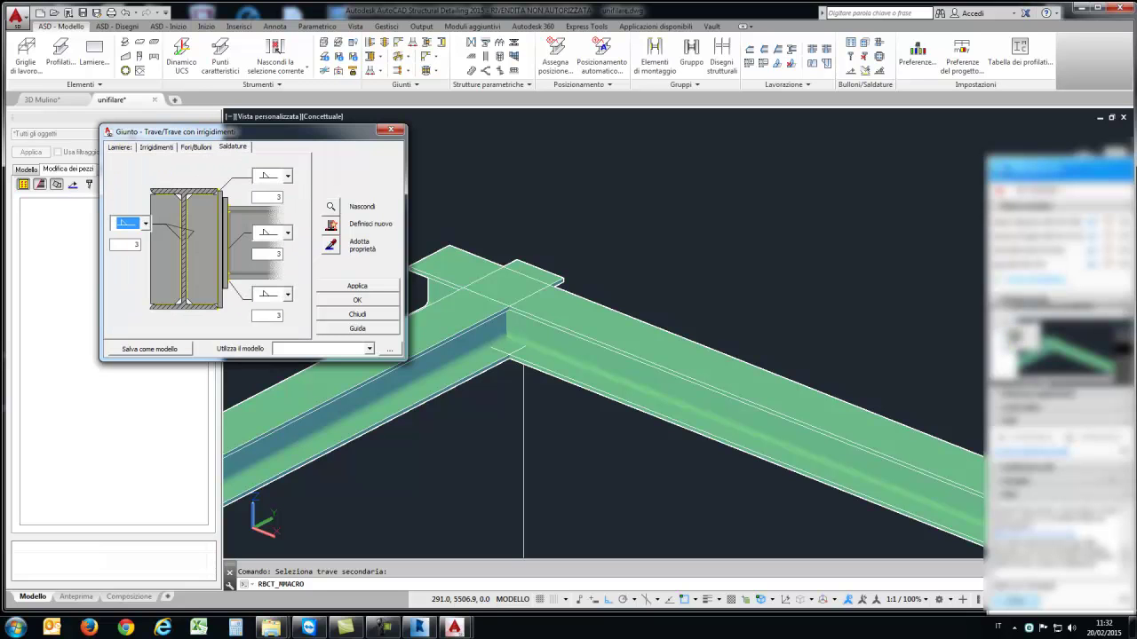
pyautogui.hotkey('ctrl', 'shift', 'Tab')
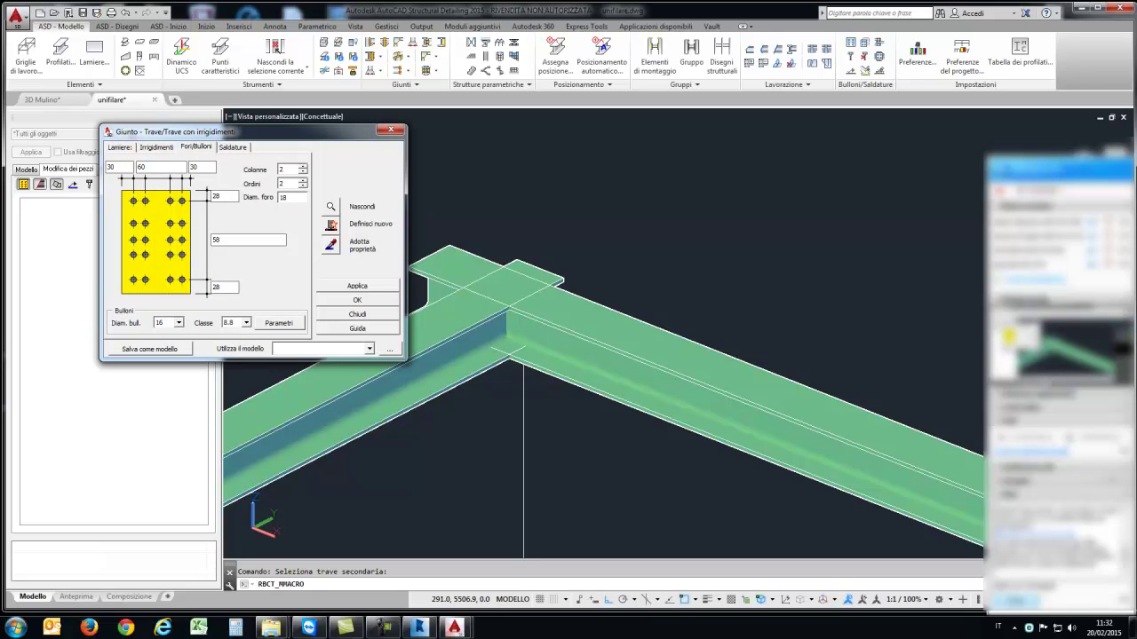
pyautogui.press('Tab')
pyautogui.press('Return')
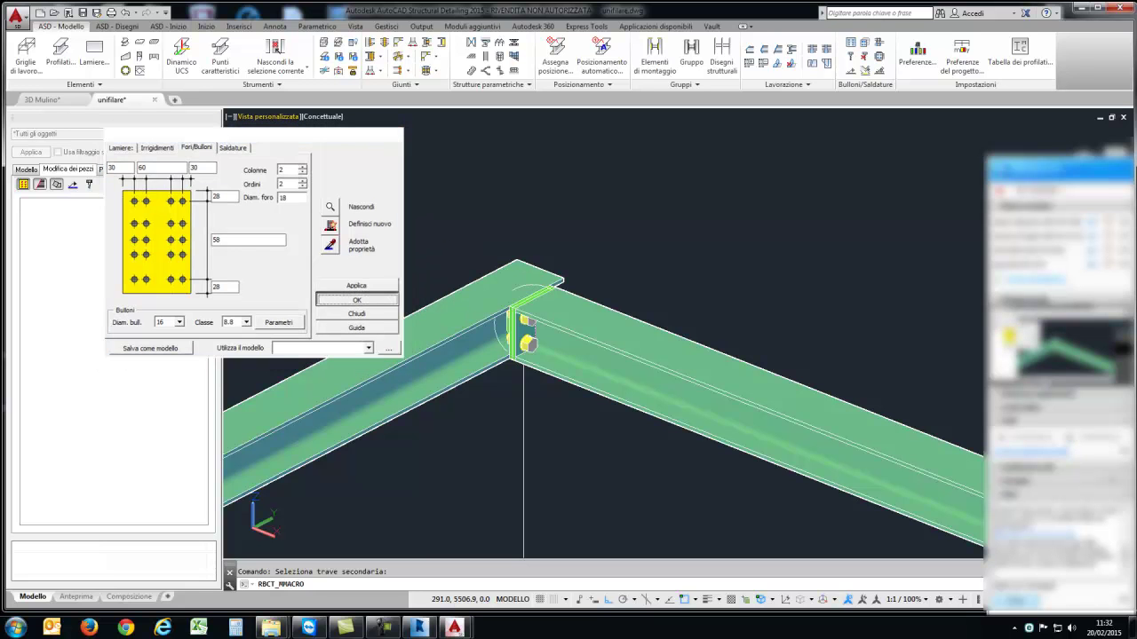
pyautogui.keyDown('shift'); pyautogui.moveTo(530, 387); pyautogui.dragTo(562, 284, button='middle'); pyautogui.keyUp('shift')
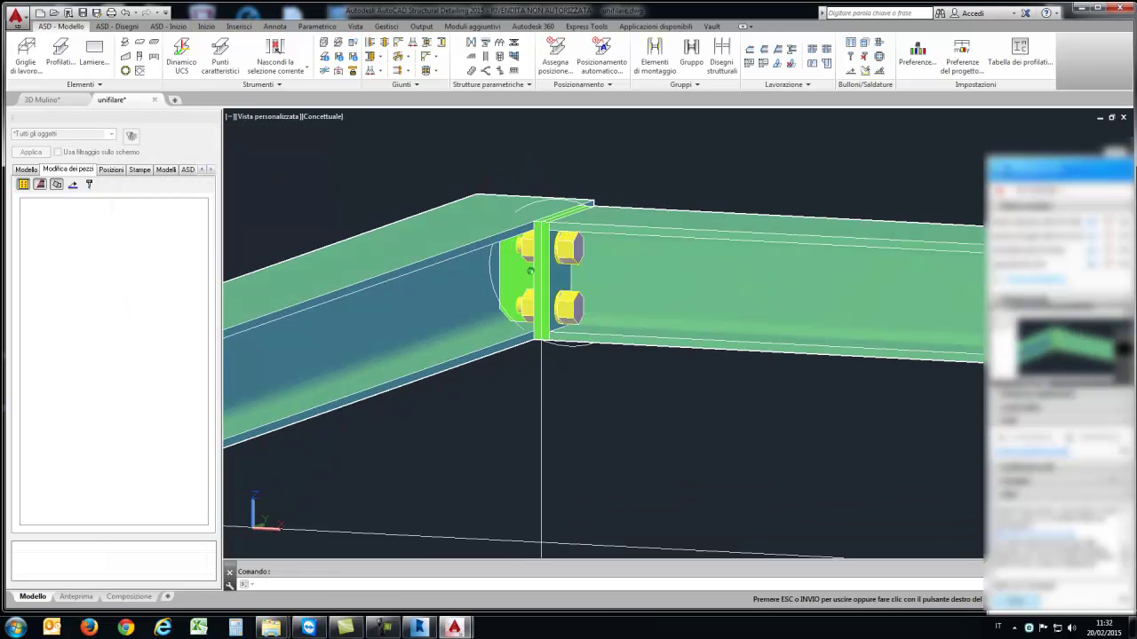
# Step: Show the Modello parts list and browse the weld and HEA 120 beam rows
pyautogui.click(582, 279)
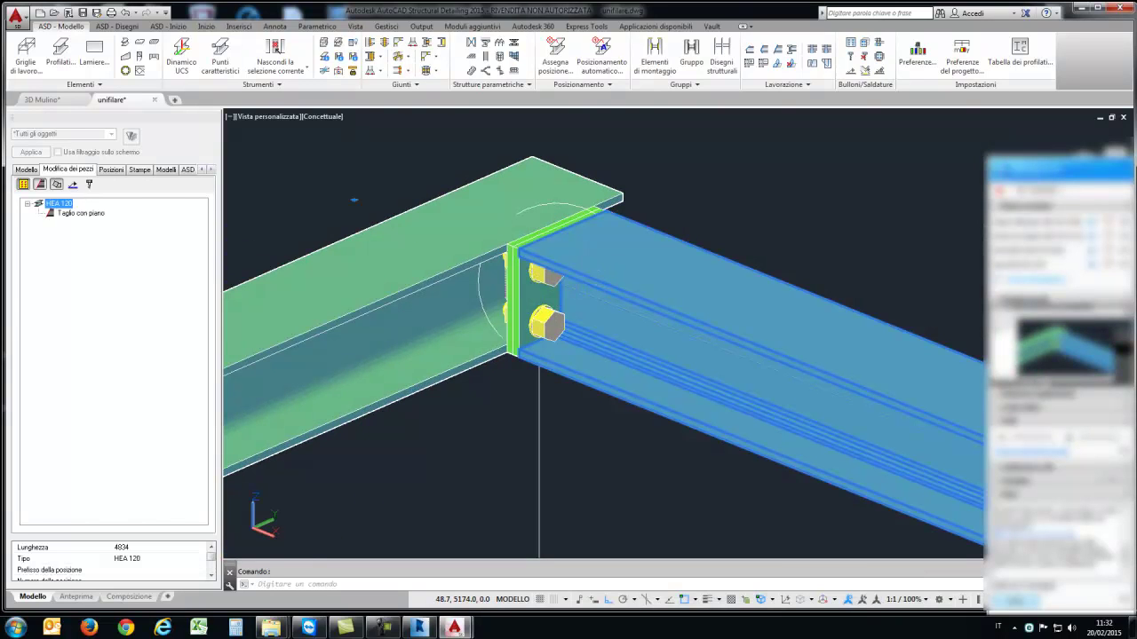
pyautogui.press('Escape')
pyautogui.click(520, 279)
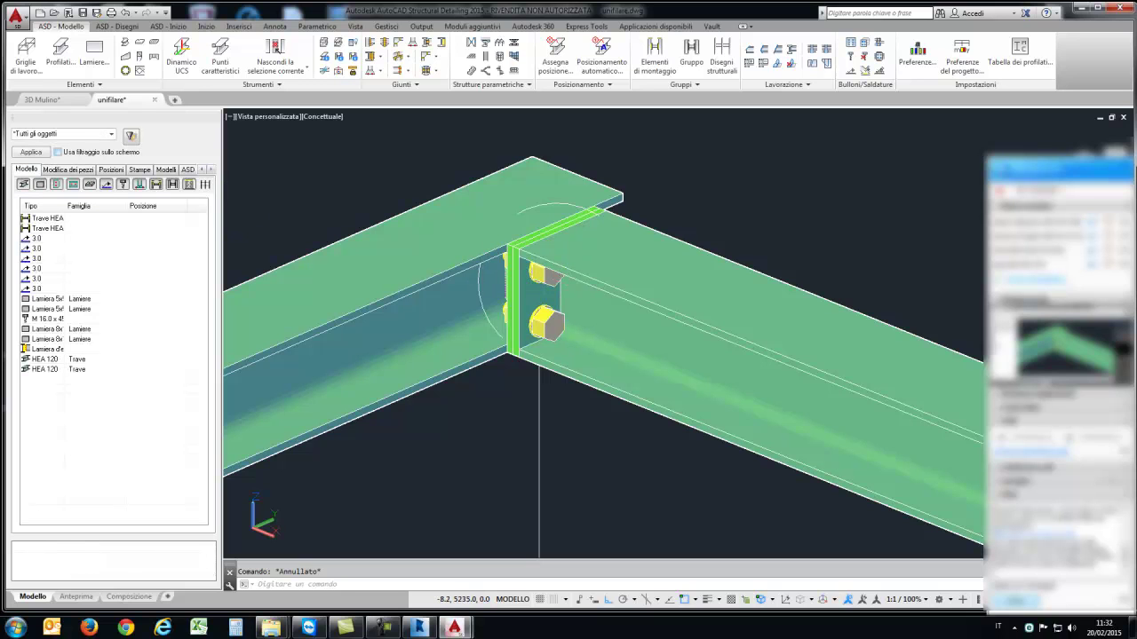
pyautogui.click(35, 238)
pyautogui.press('Down')
pyautogui.press('Down')
pyautogui.click(40, 229)
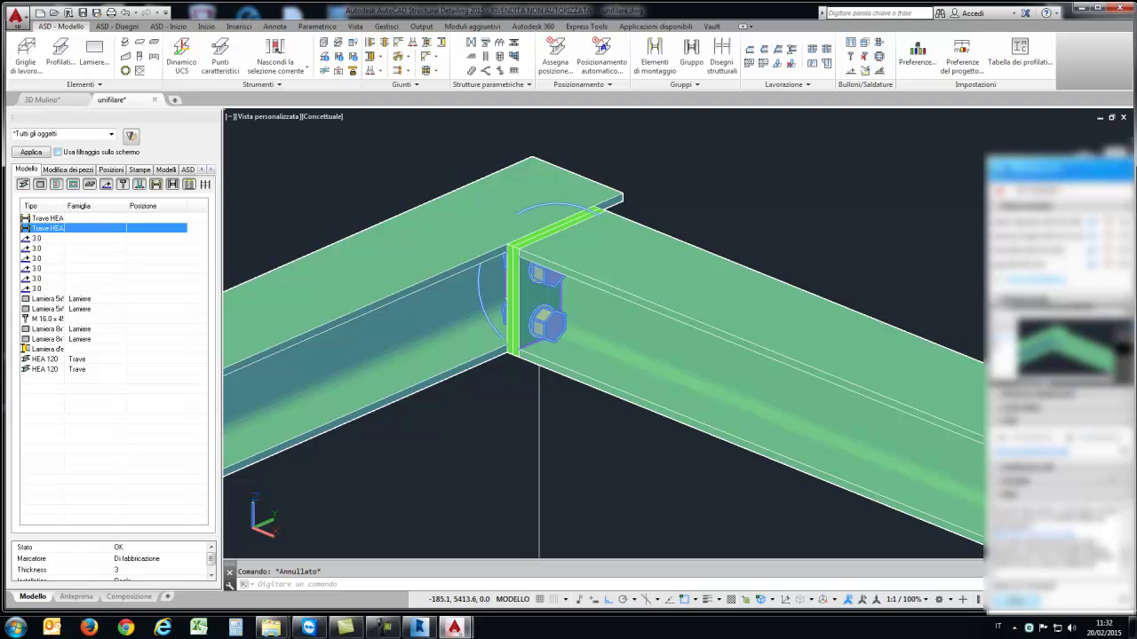
# Step: Widen the Tipo column, check the 8x114 plates, and window-select the beams and plates
pyautogui.doubleClick(64, 205)
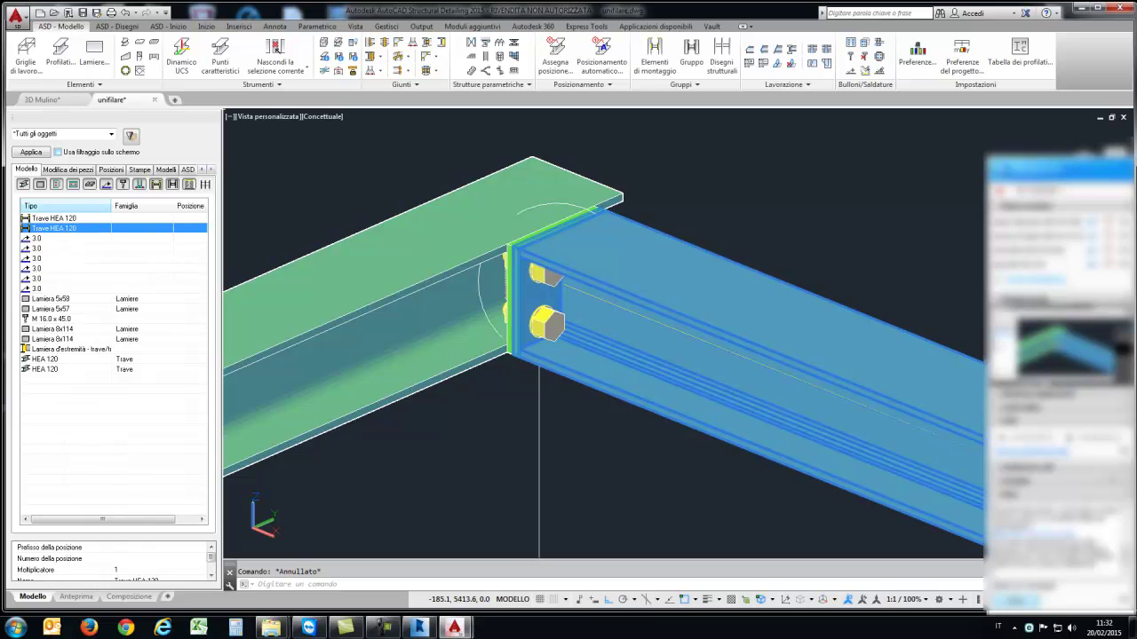
pyautogui.click(51, 329)
pyautogui.press('Down')
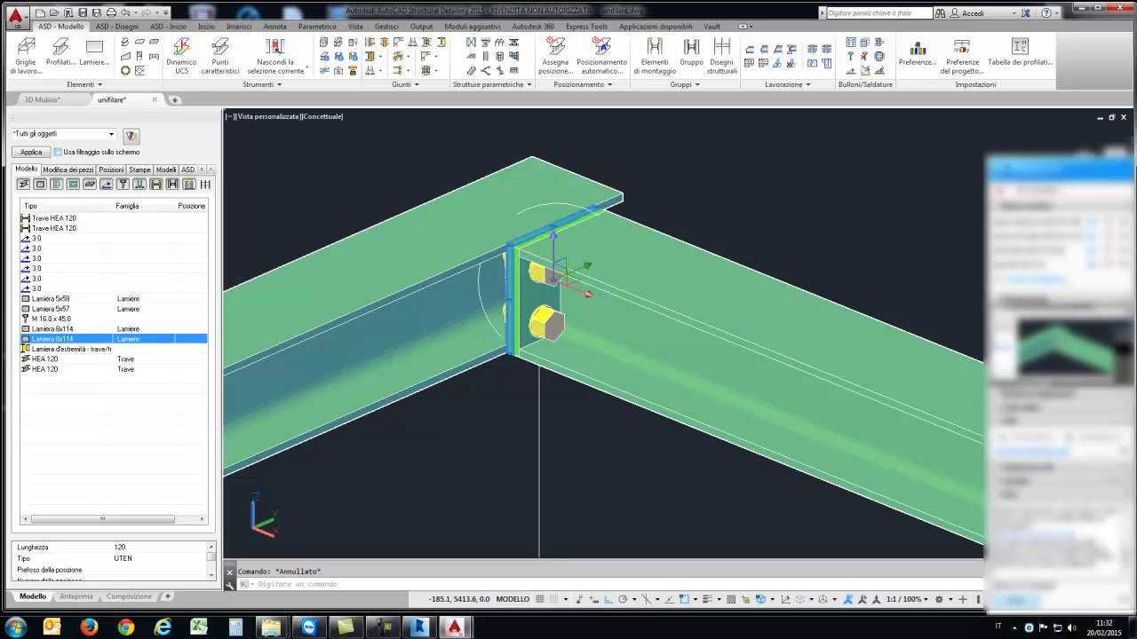
pyautogui.press('Escape')
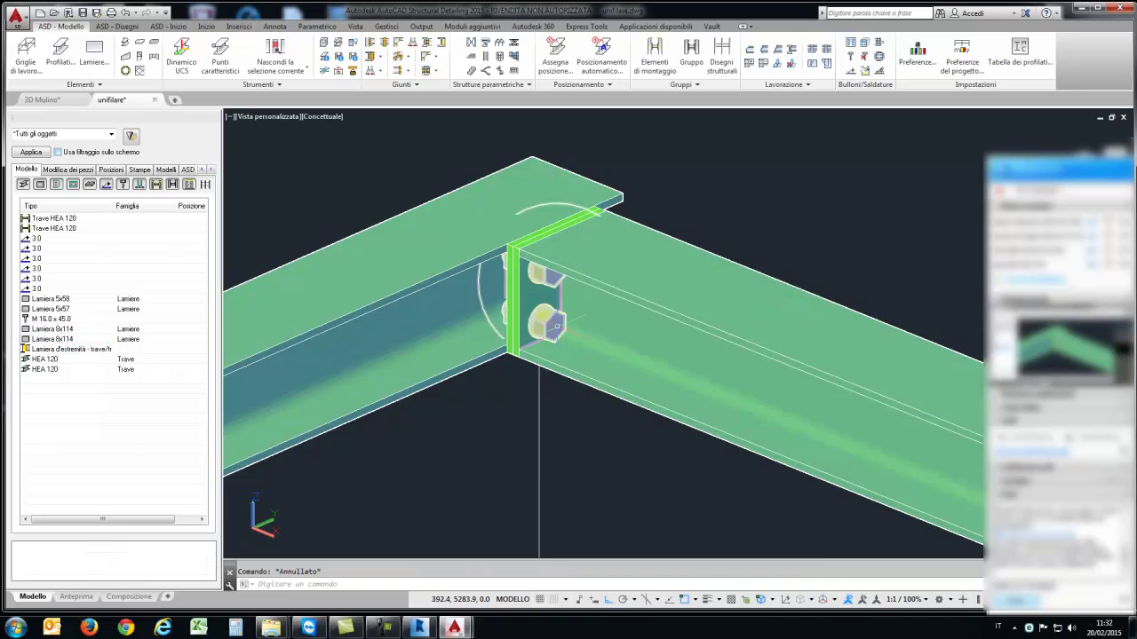
pyautogui.scroll(-3, 609, 261)
pyautogui.click(621, 240)
pyautogui.click(483, 362)
pyautogui.click(470, 277)
# Step: Group the selected parts as an assembly group with 'm', then undo it
pyautogui.rightClick(80, 299)
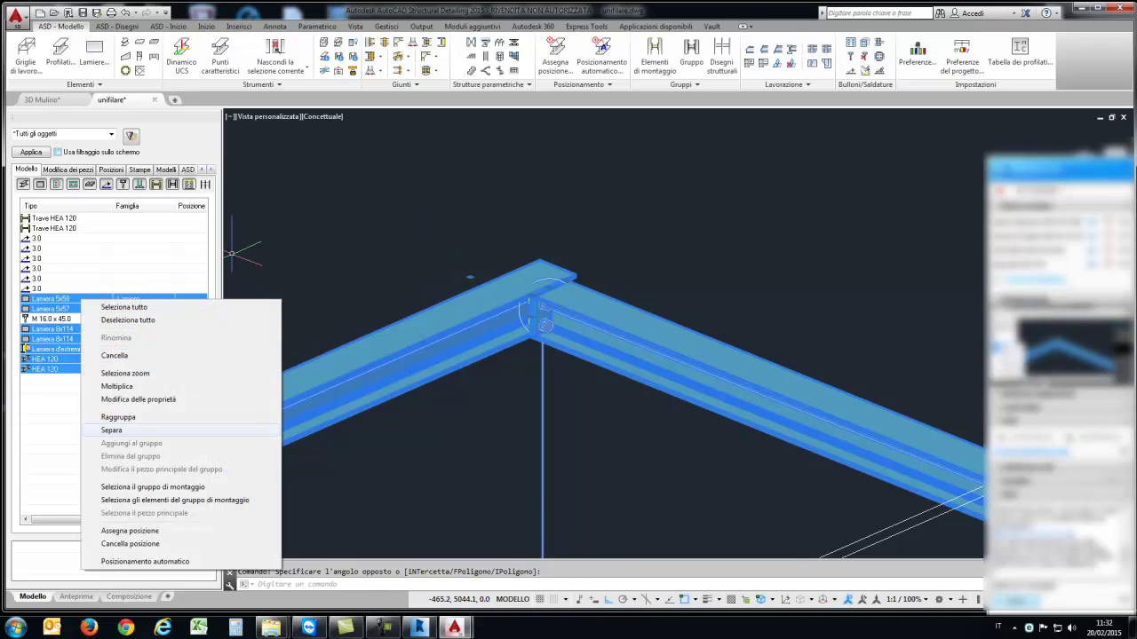
pyautogui.click(119, 416)
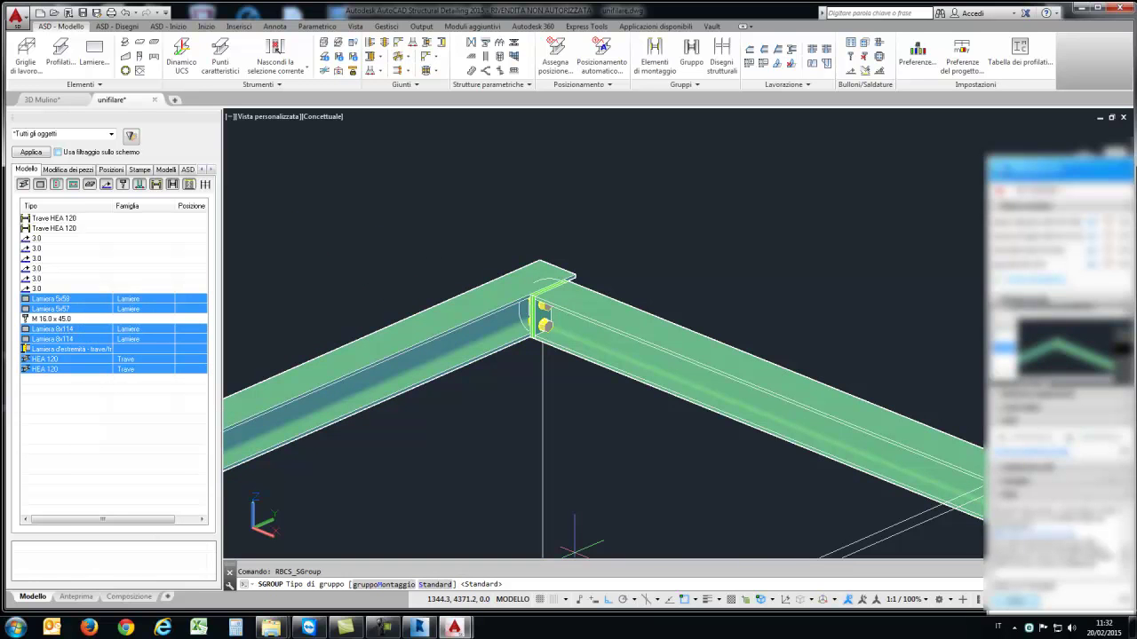
pyautogui.write('m')
pyautogui.press('Return')
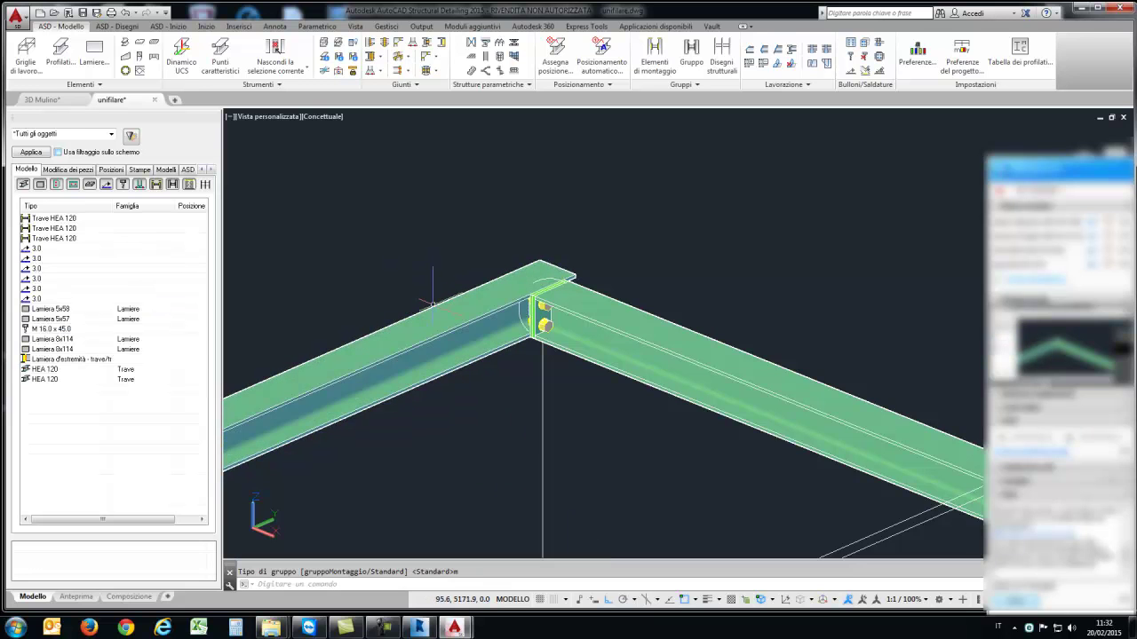
pyautogui.hotkey('ctrl', 'z')
# Step: Group the right HEA 120 beam with its 8x114 end plate as an assembly group
pyautogui.scroll(3, 560, 317)
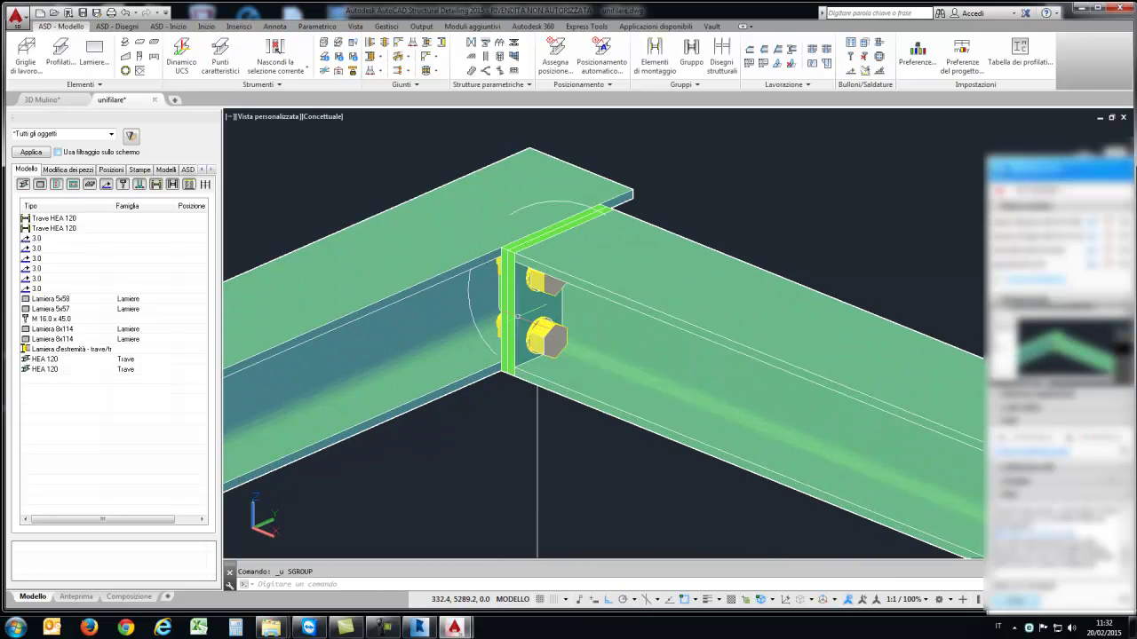
pyautogui.click(515, 301)
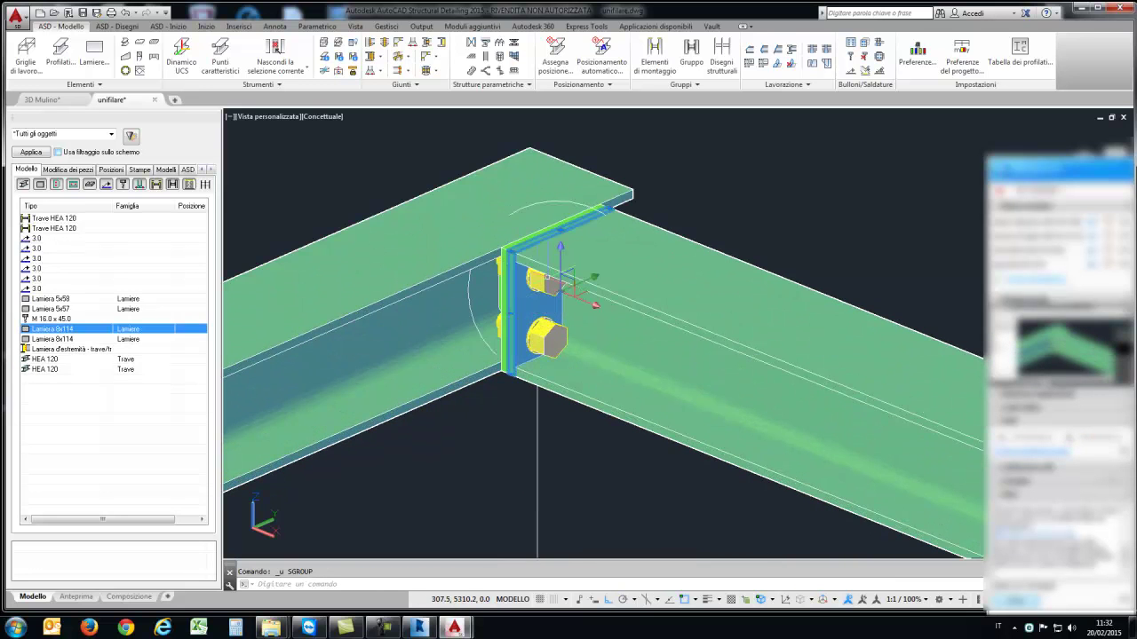
pyautogui.click(648, 307)
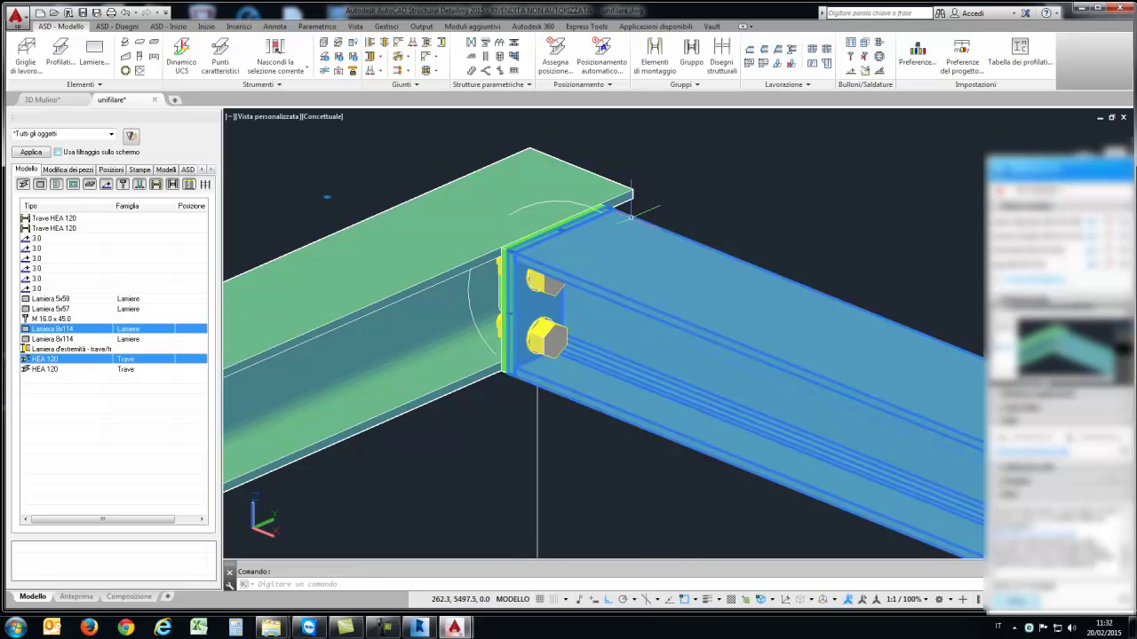
pyautogui.rightClick(58, 331)
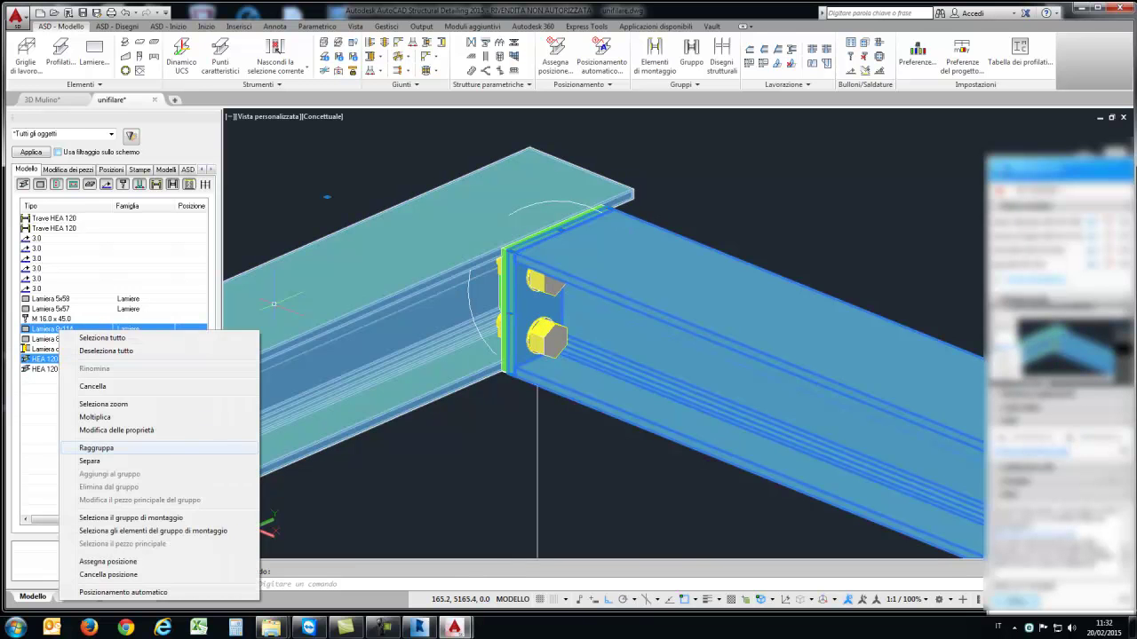
pyautogui.click(97, 447)
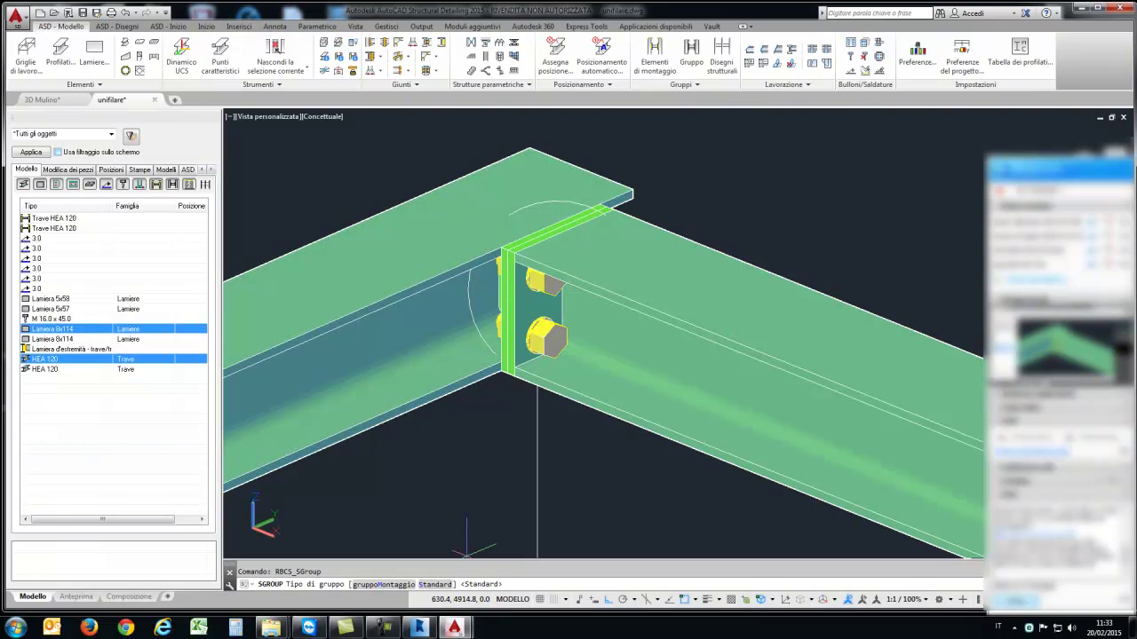
pyautogui.press('Escape')
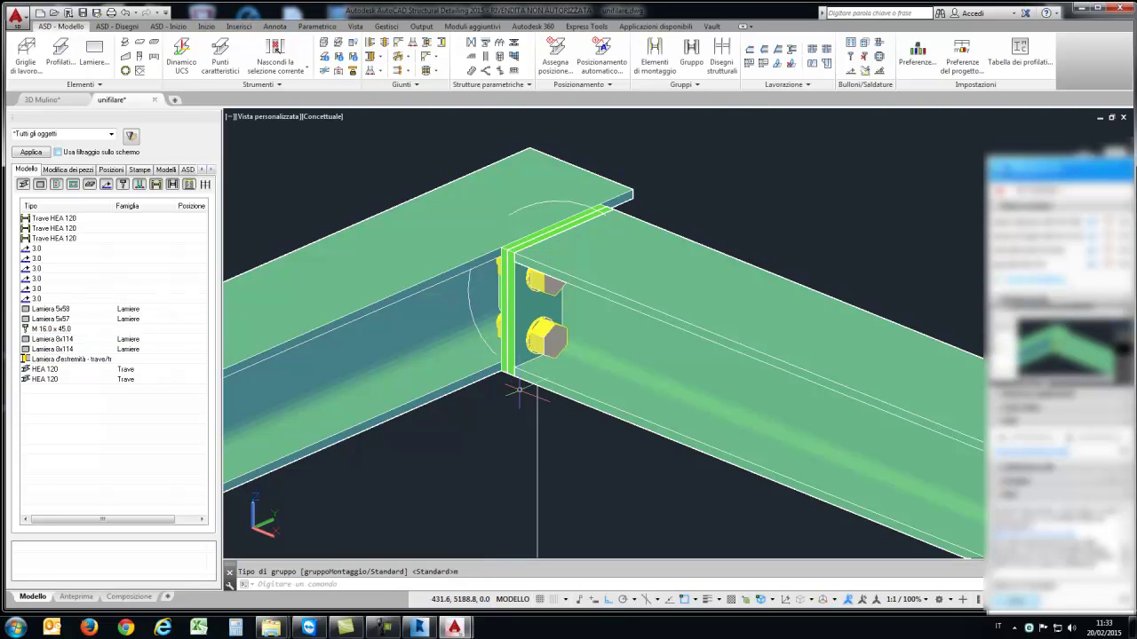
# Step: Group the left HEA 120 beam with its 8x114 and 5x57 plates as gruppoMontaggio ('m')
pyautogui.keyDown('shift'); pyautogui.moveTo(460, 428); pyautogui.dragTo(548, 251, button='middle'); pyautogui.keyUp('shift')
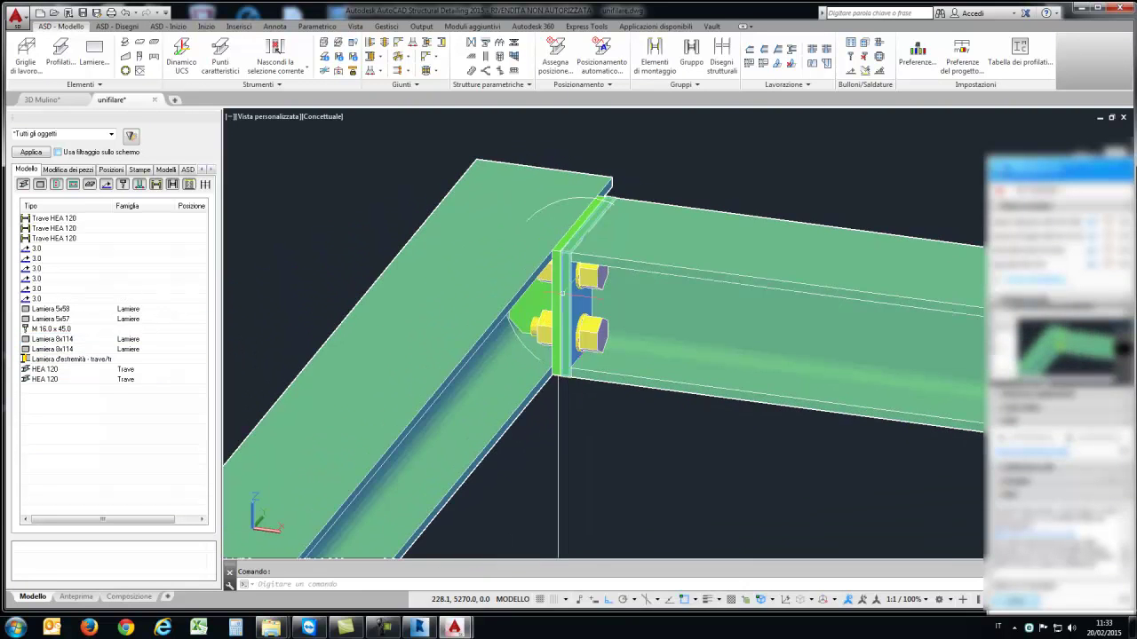
pyautogui.click(557, 253)
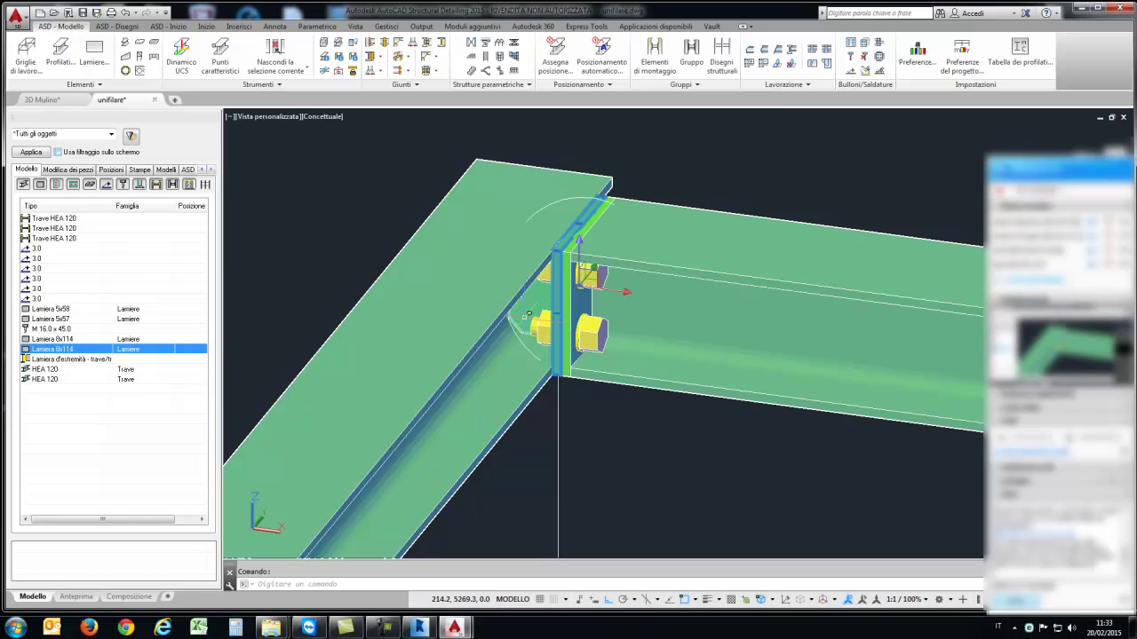
pyautogui.click(527, 327)
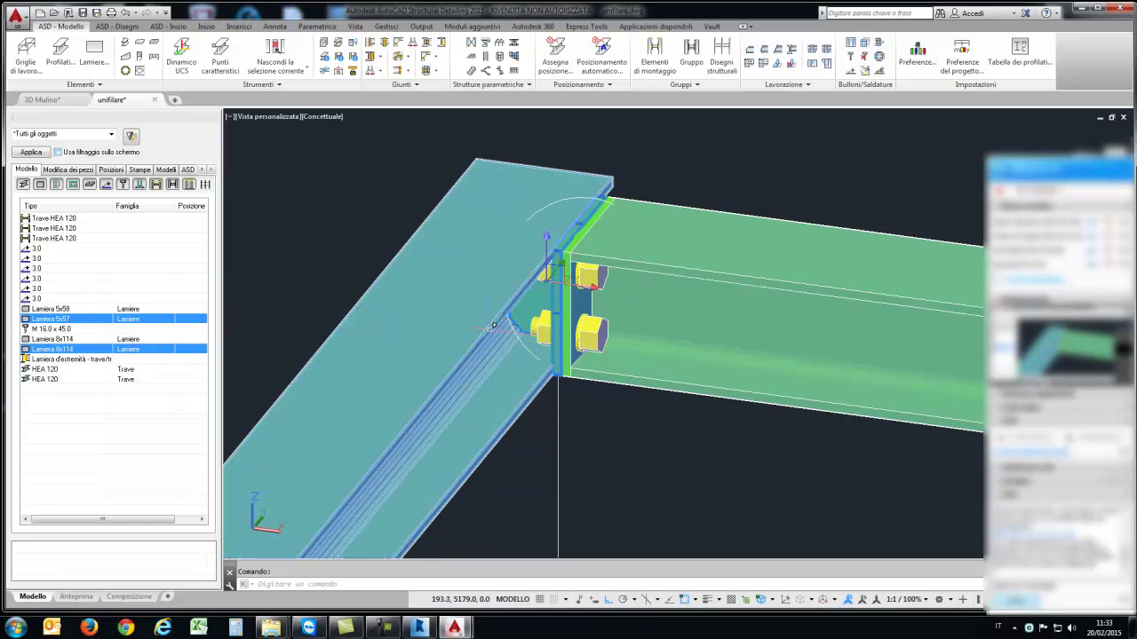
pyautogui.click(416, 252)
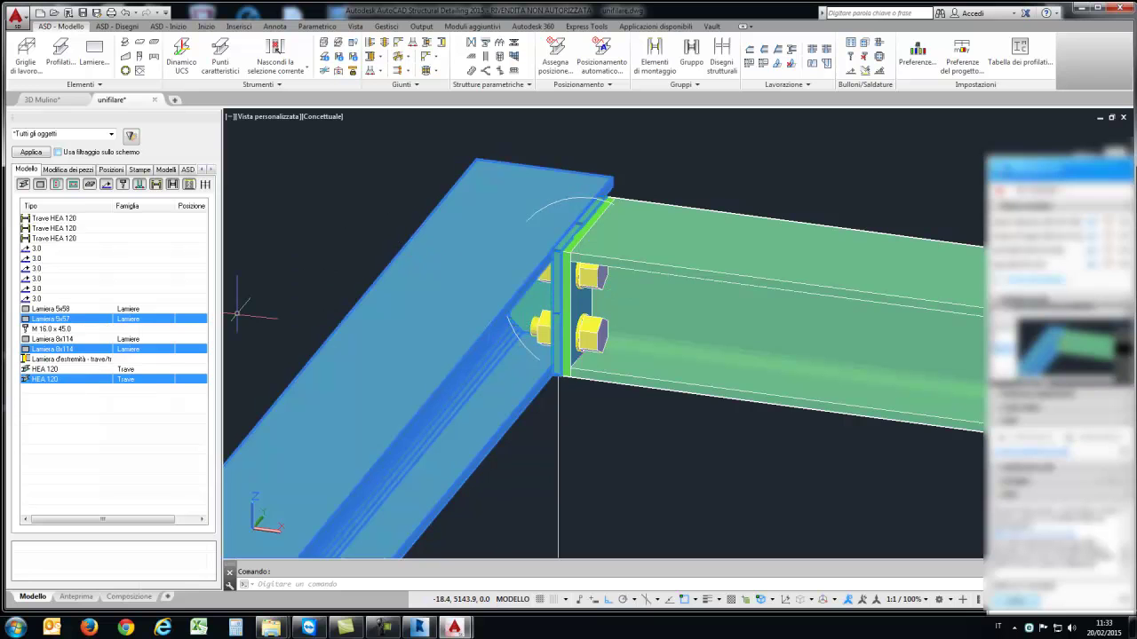
pyautogui.rightClick(237, 314)
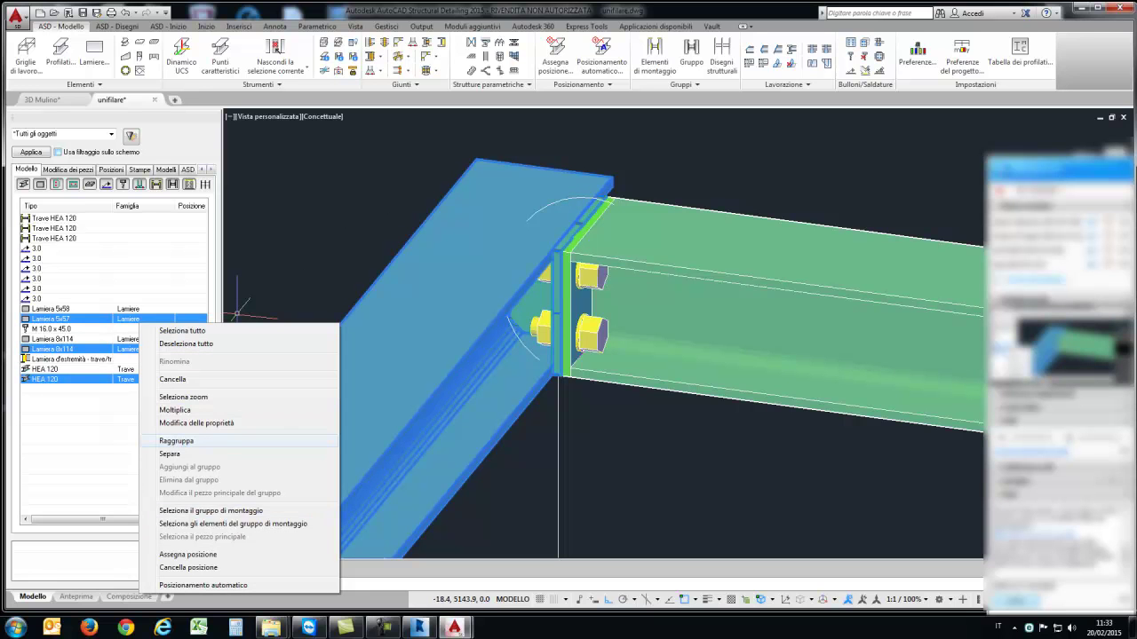
pyautogui.click(176, 440)
pyautogui.write('m')
pyautogui.press('Return')
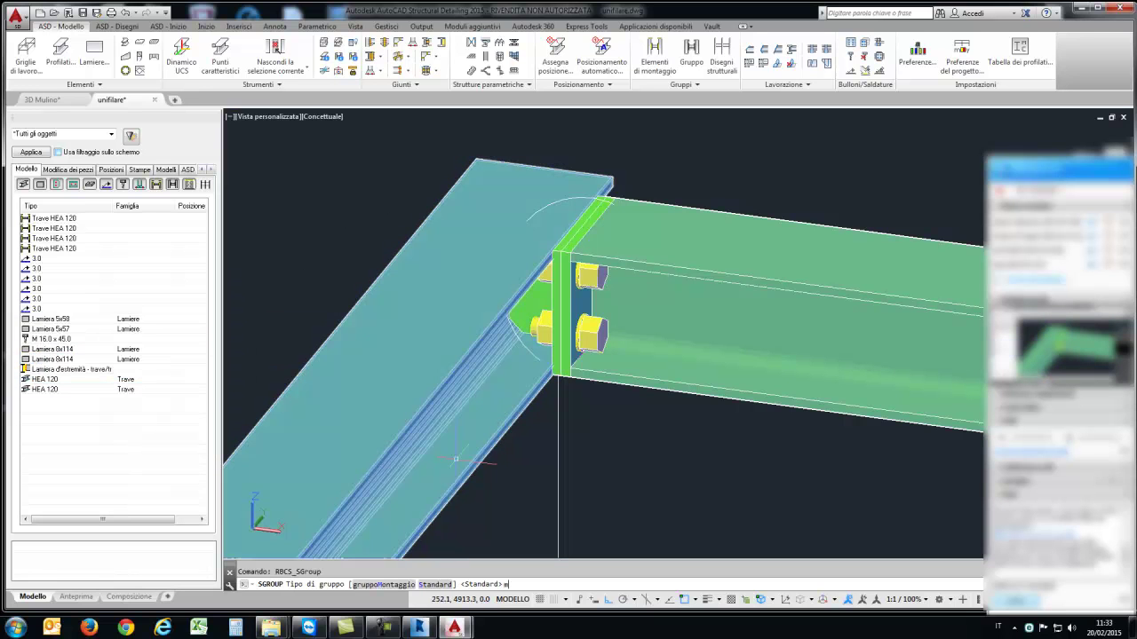
# Step: Check the position groups view, then sort the parts list by type and select the first HEA 120 beam
pyautogui.scroll(-3, 228, 306)
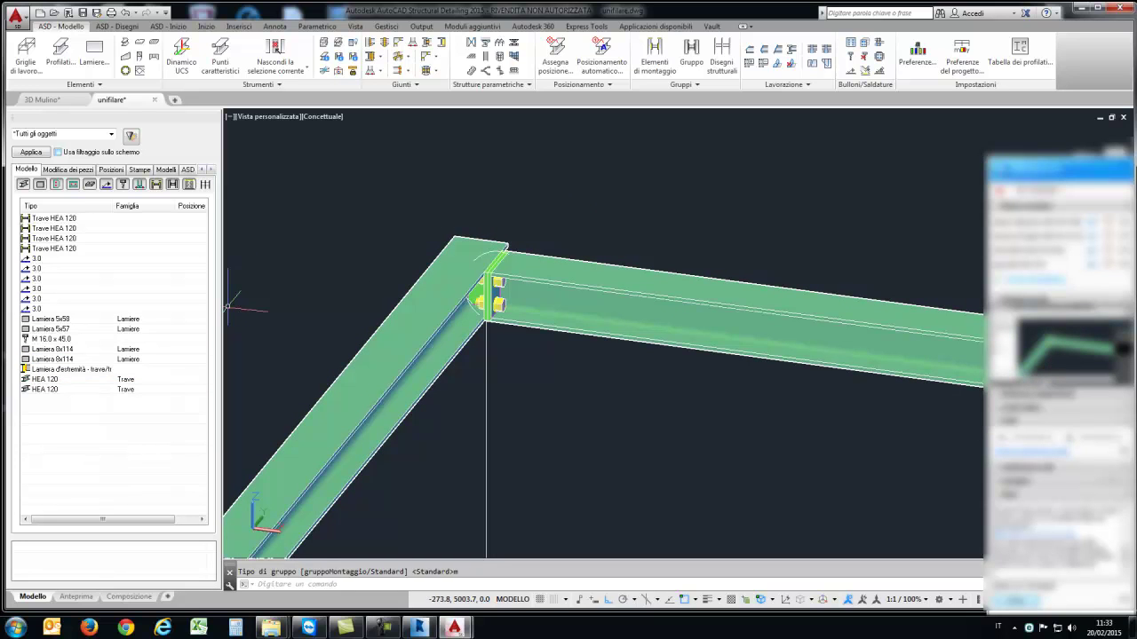
pyautogui.click(111, 168)
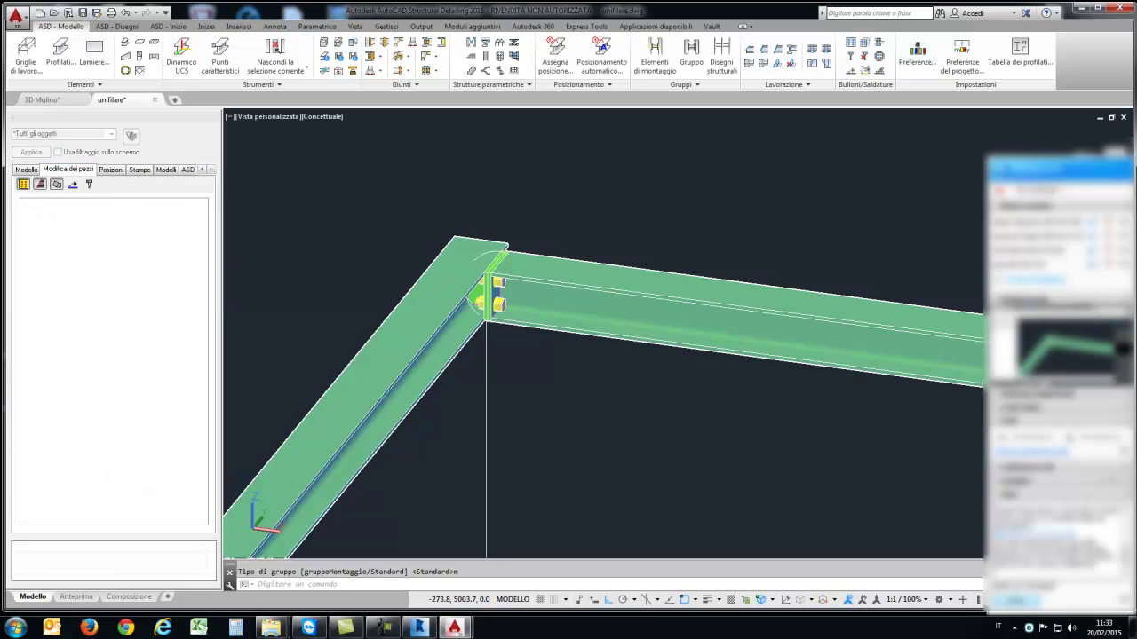
pyautogui.click(27, 169)
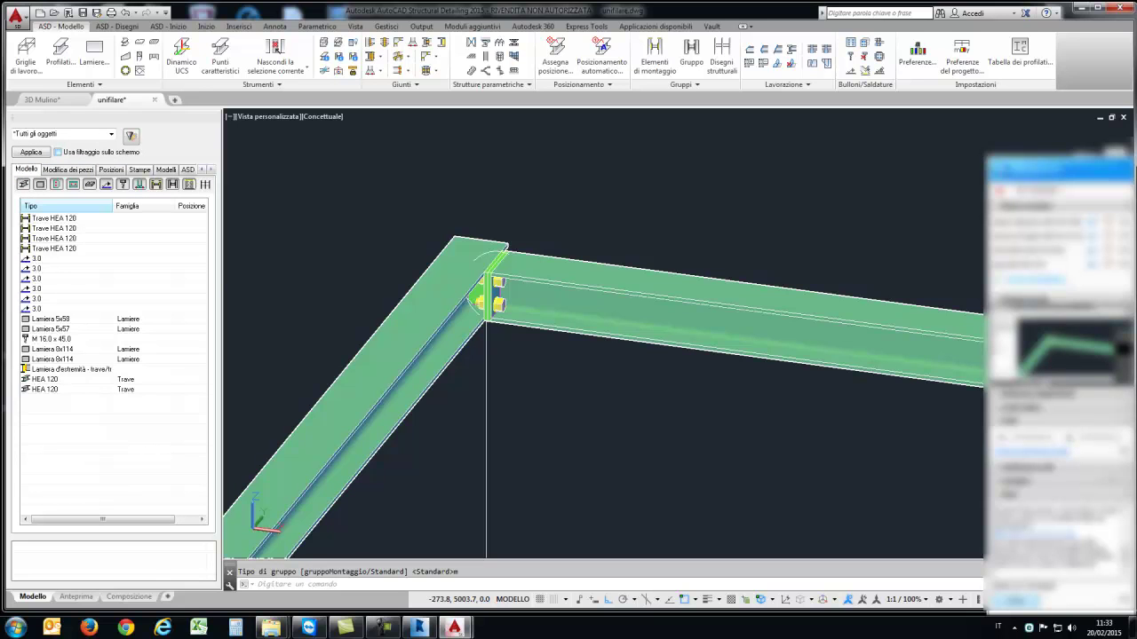
pyautogui.click(31, 205)
pyautogui.click(53, 217)
# Step: Run Posizionamento automatico on all model parts
pyautogui.hotkey('ctrl', 'a')
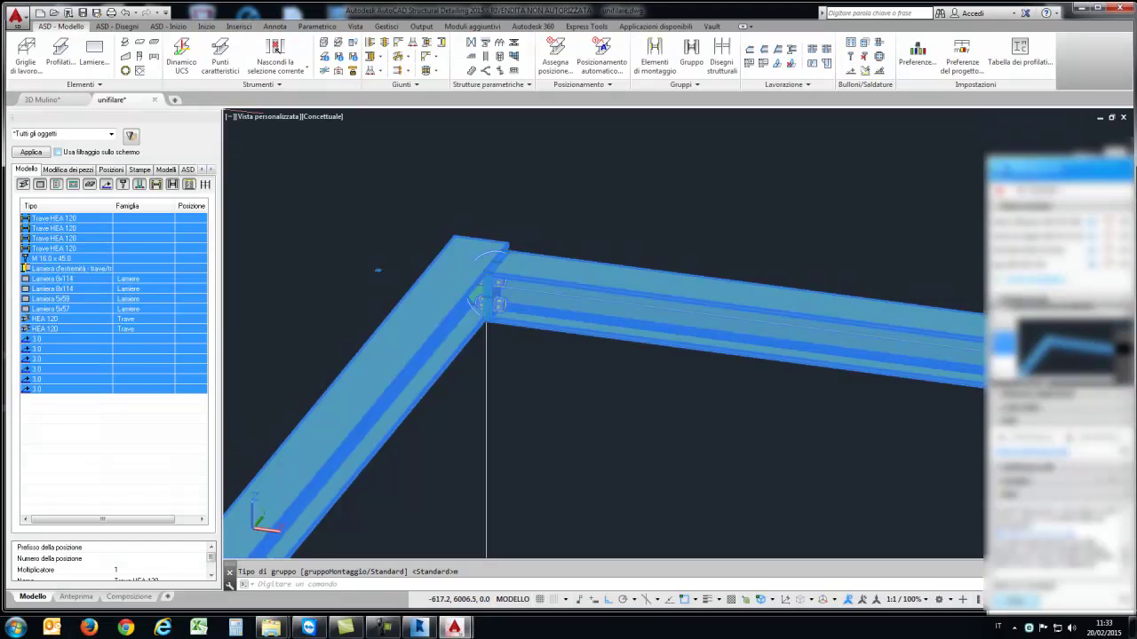
pyautogui.rightClick(84, 231)
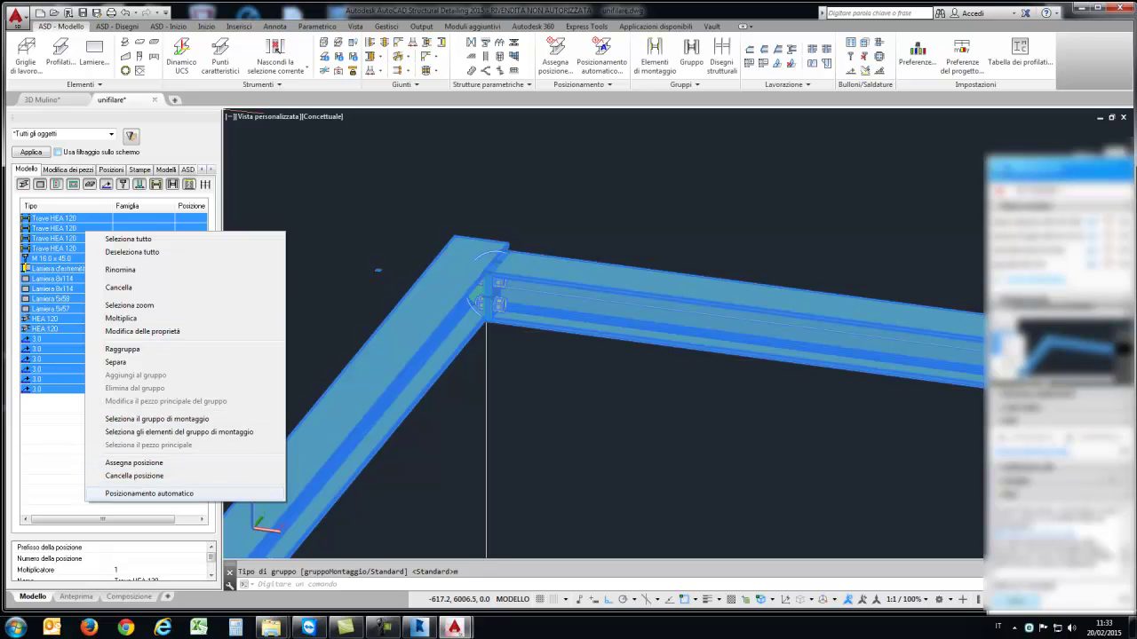
pyautogui.click(149, 492)
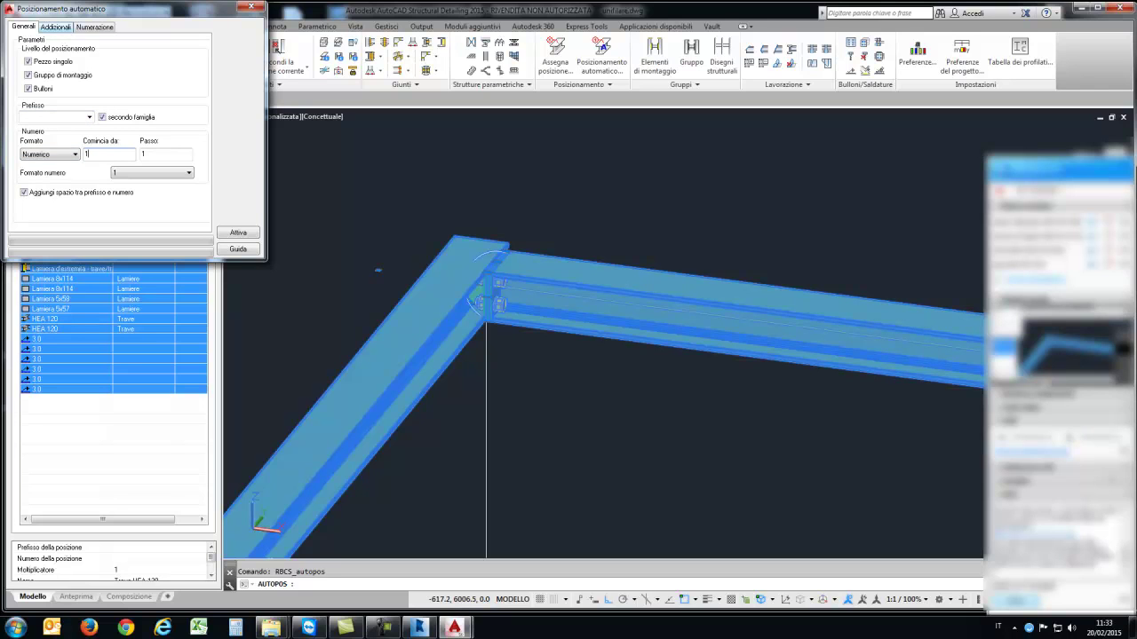
pyautogui.click(237, 232)
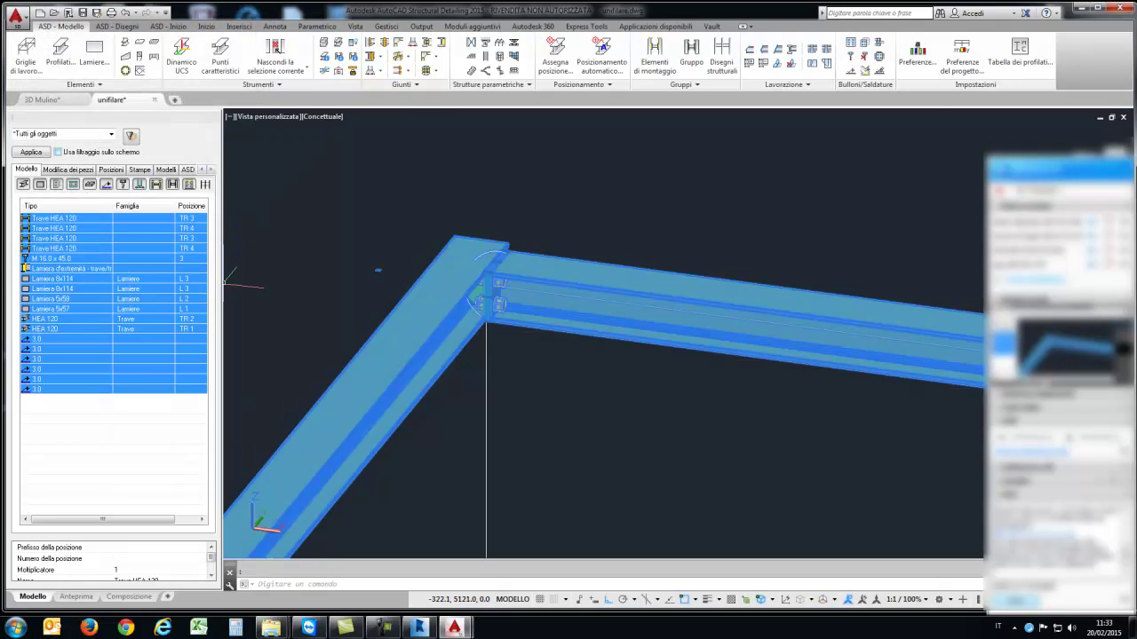
# Step: Check the TR 4 and TR 3 beam marks and view the position groups
pyautogui.click(54, 218)
pyautogui.click(54, 228)
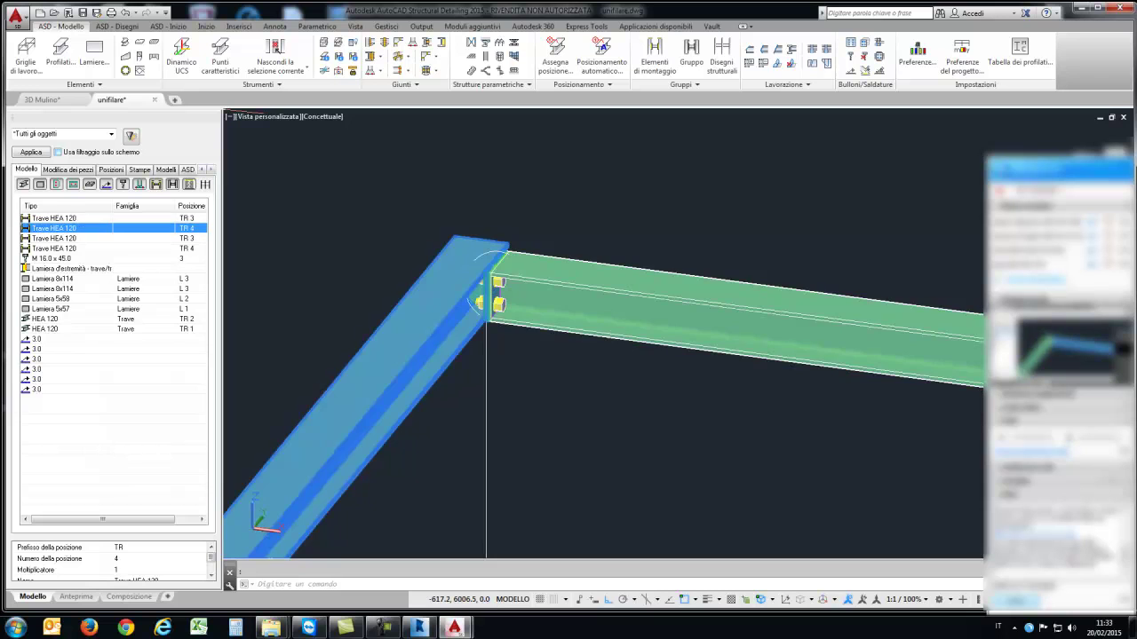
pyautogui.click(54, 218)
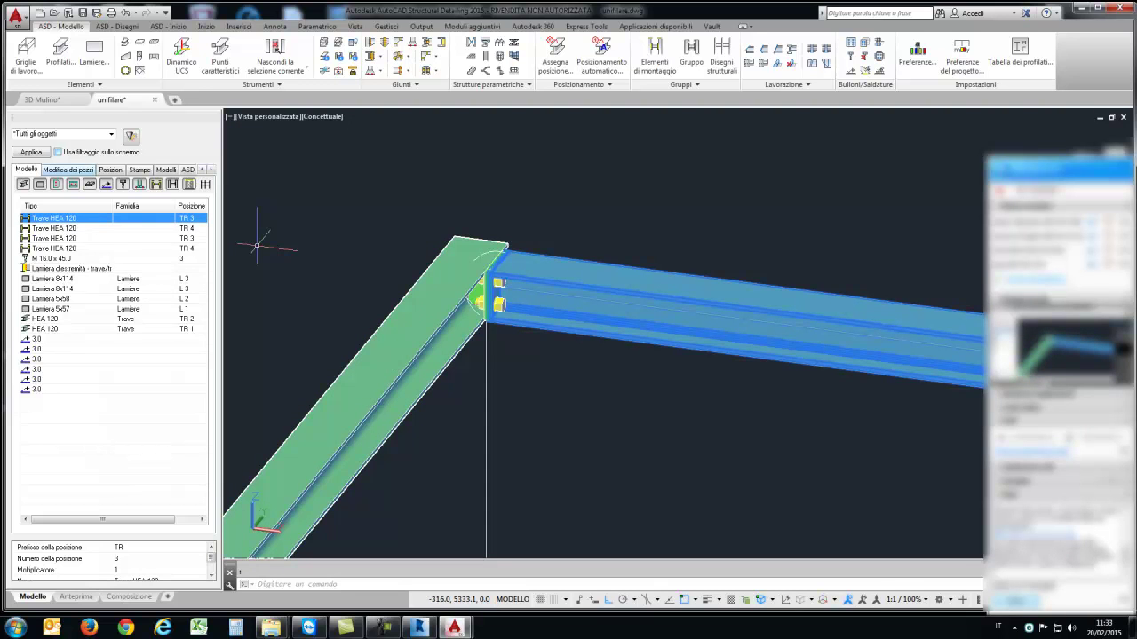
pyautogui.click(111, 169)
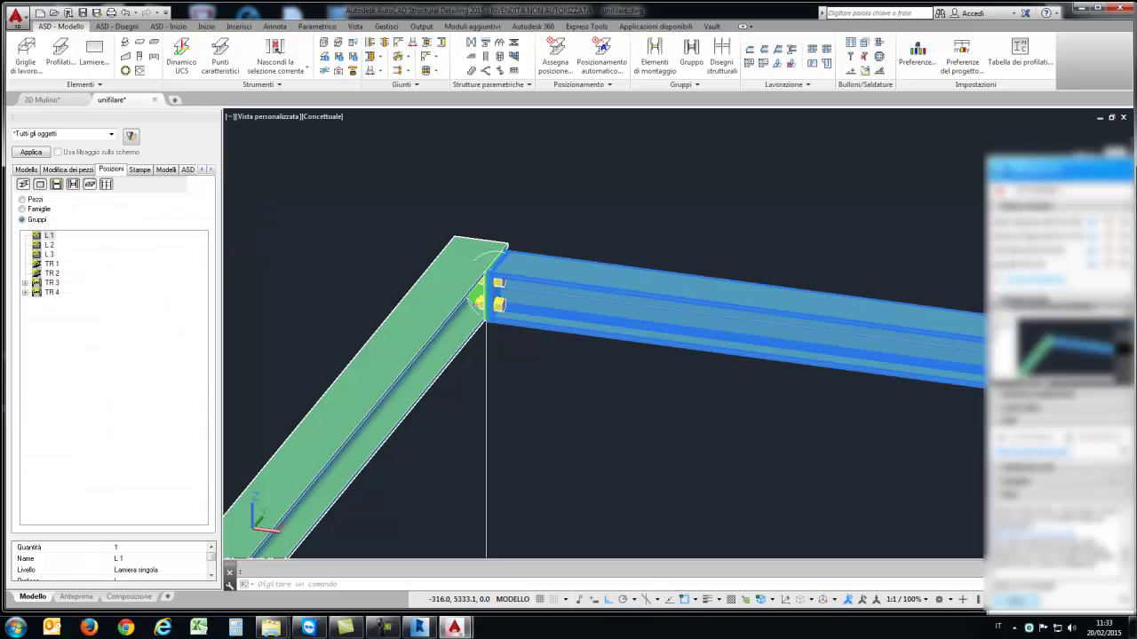
# Step: Create the TR 3 assembly drawing from its group using a template from Seleziona modello
pyautogui.click(24, 283)
pyautogui.click(52, 282)
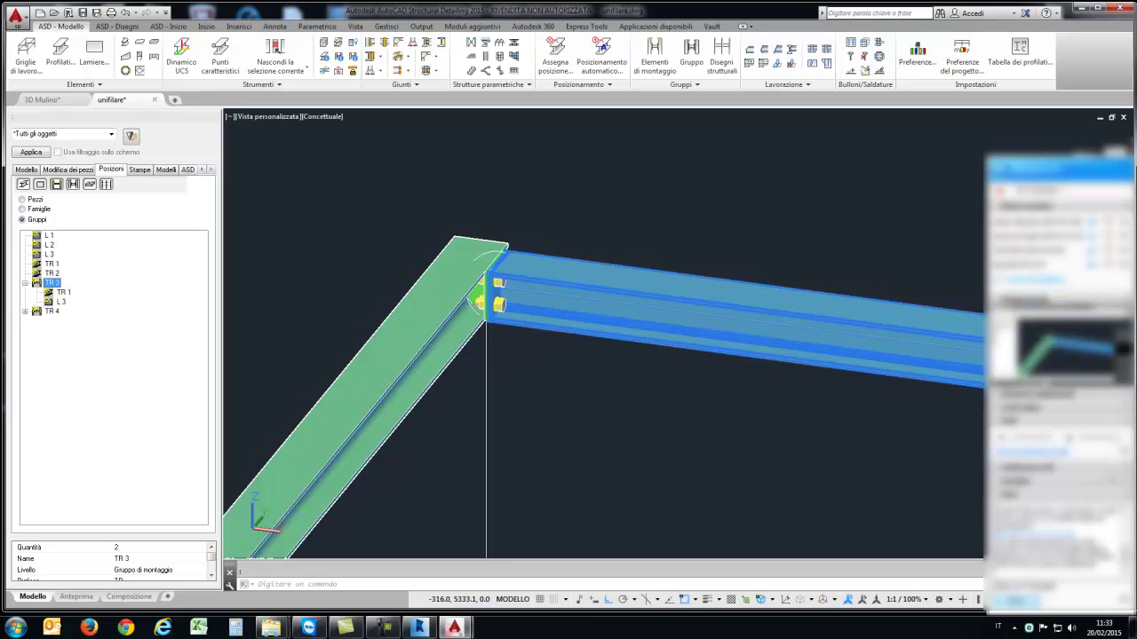
pyautogui.rightClick(70, 284)
pyautogui.click(102, 302)
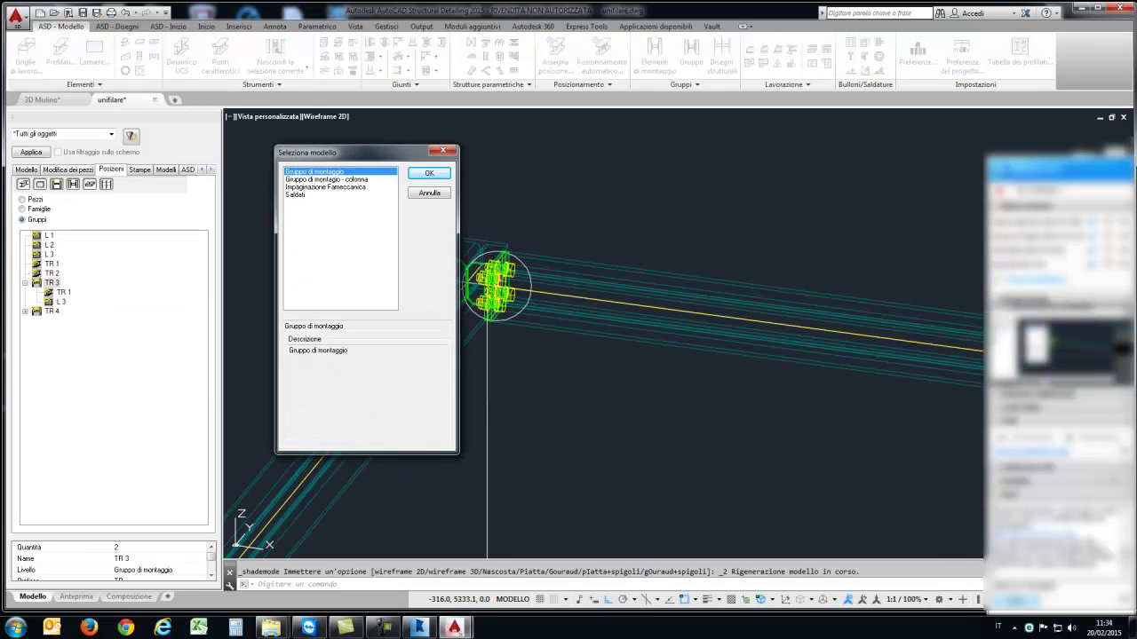
pyautogui.click(335, 192)
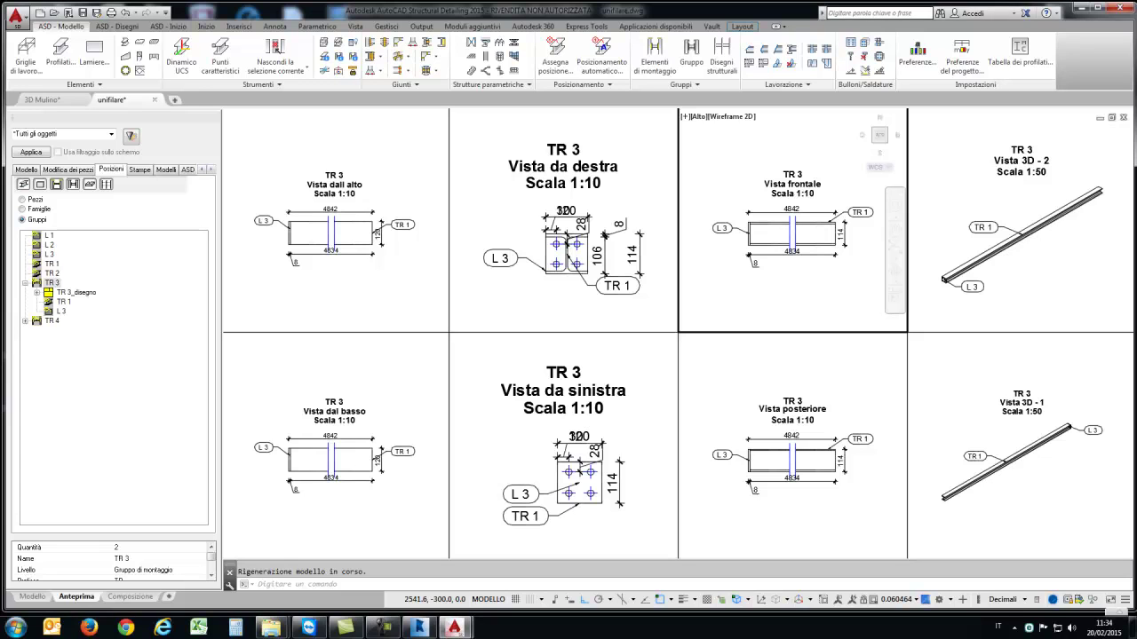
# Step: Move the overlapping 30 dimension text clear of the others in the left-side view
pyautogui.click(559, 462)
pyautogui.scroll(6, 559, 462)
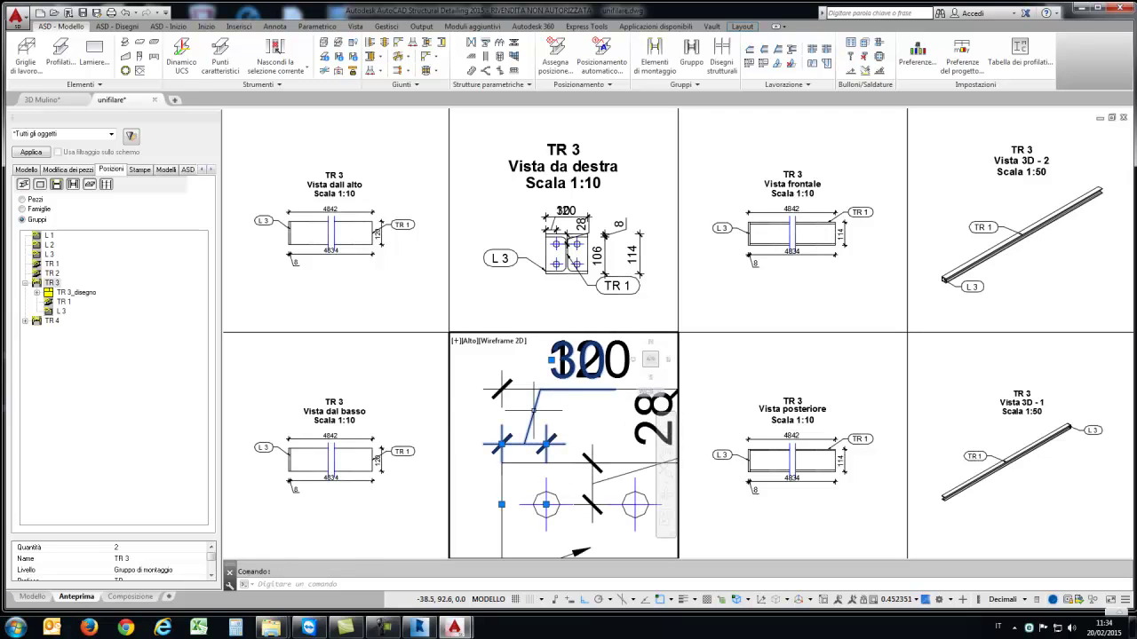
pyautogui.click(550, 359)
pyautogui.moveTo(551, 359); pyautogui.dragTo(629, 359, button='middle')
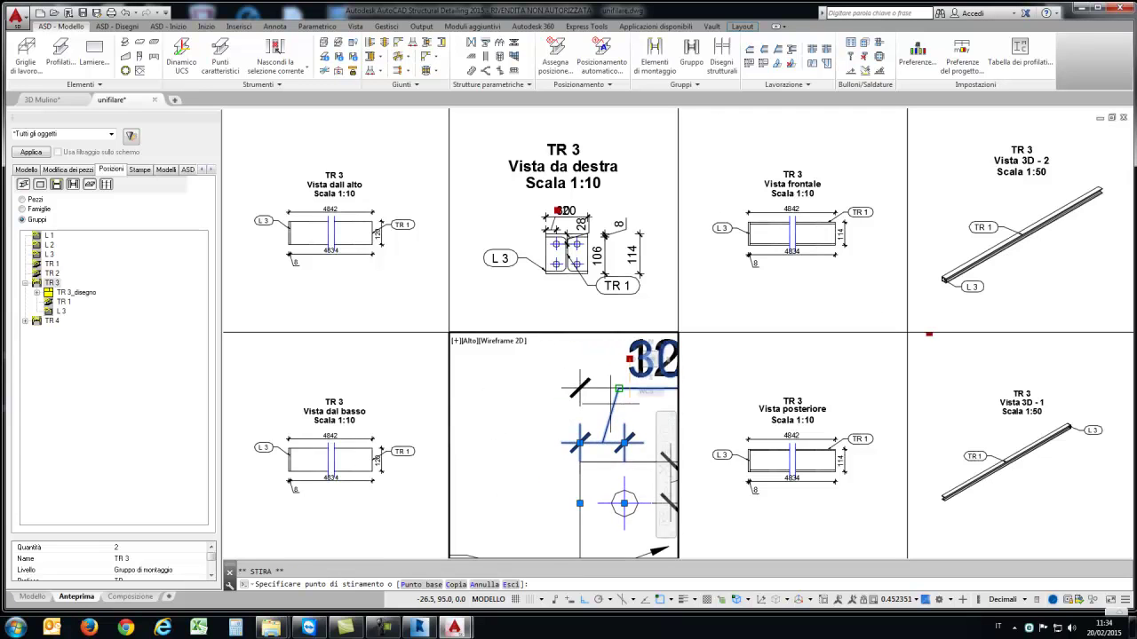
pyautogui.click(501, 345)
pyautogui.scroll(-4, 541, 406)
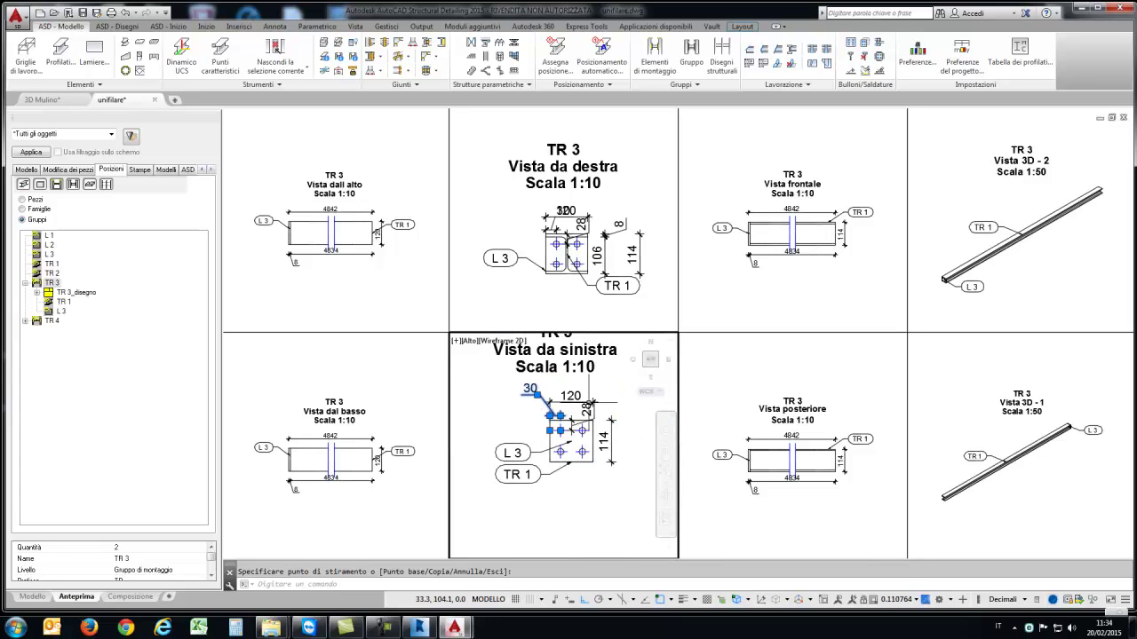
pyautogui.moveTo(539, 398); pyautogui.dragTo(539, 464, button='middle')
pyautogui.press('Escape')
# Step: Add a 120 linear dimension under the plate in the right-side view and expand TR 3_disegno
pyautogui.click(558, 231)
pyautogui.scroll(5, 559, 231)
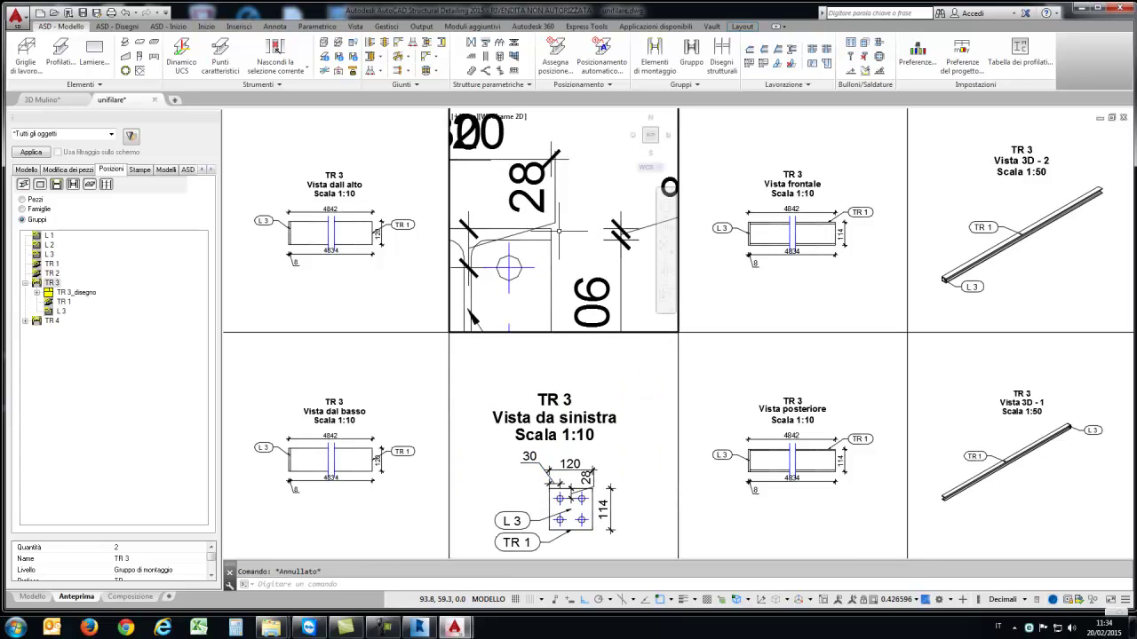
pyautogui.scroll(-4, 558, 231)
pyautogui.click(274, 26)
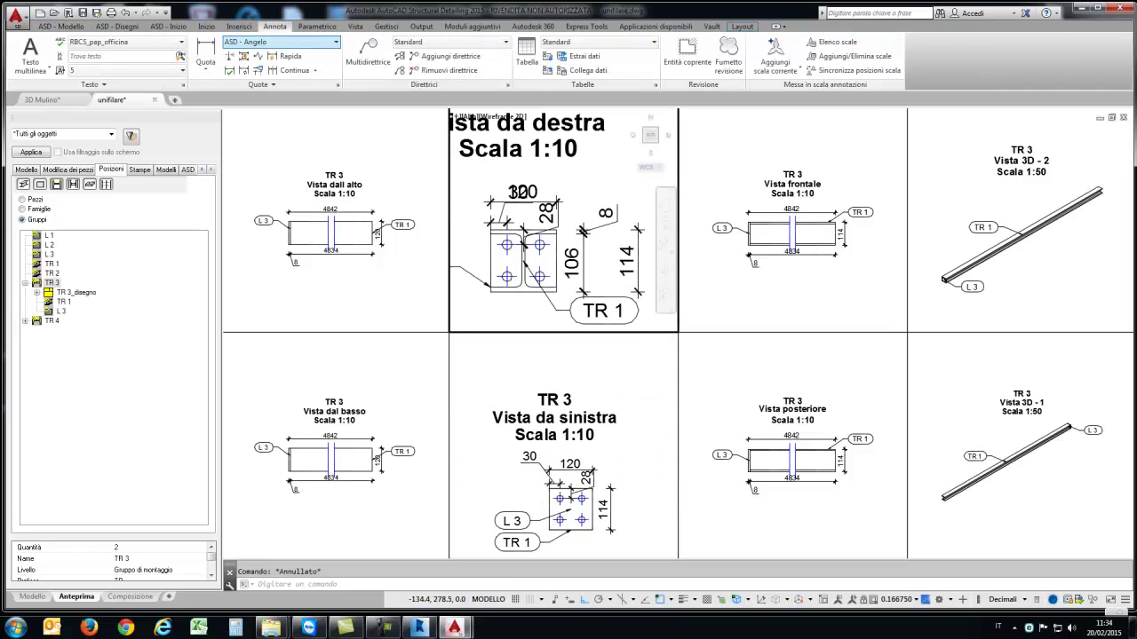
pyautogui.click(206, 52)
pyautogui.click(539, 286)
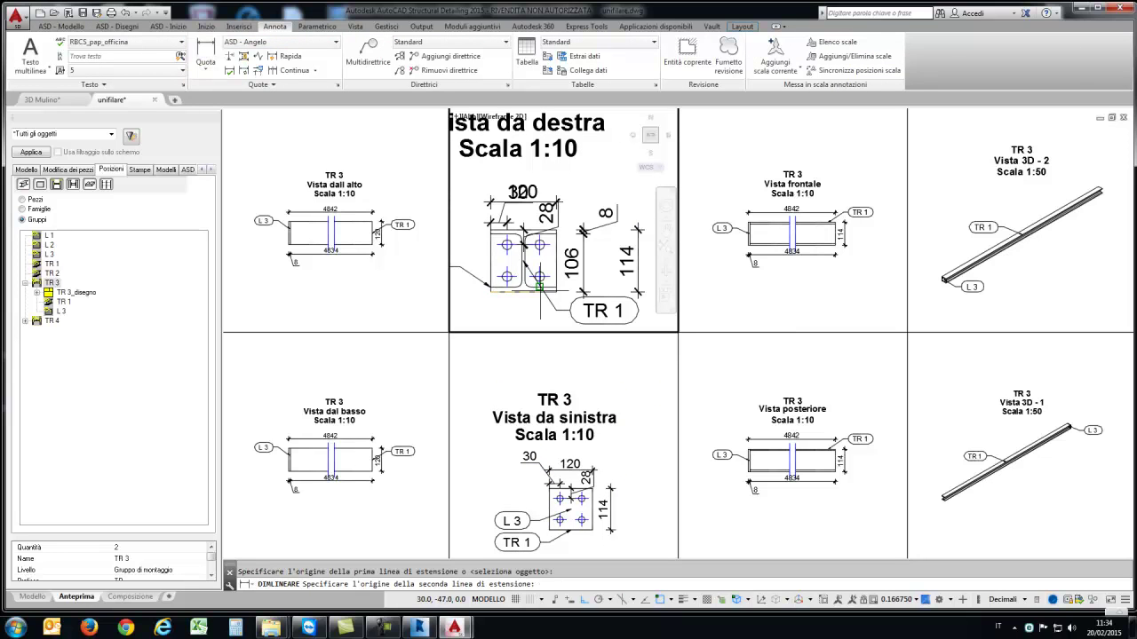
pyautogui.click(557, 290)
pyautogui.click(529, 311)
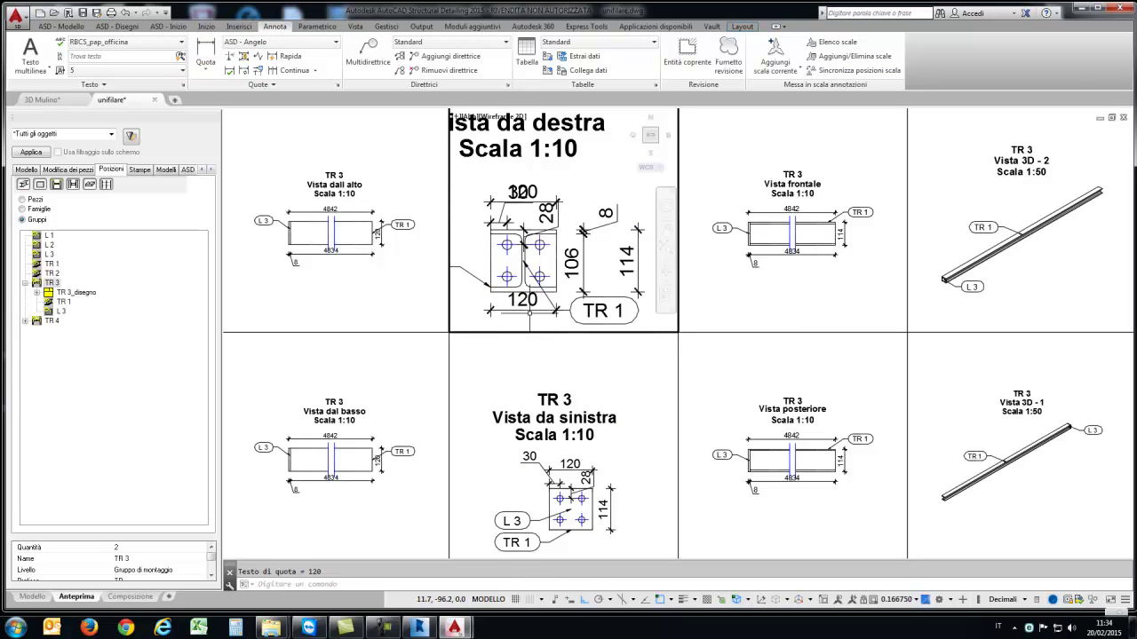
pyautogui.scroll(-4, 565, 265)
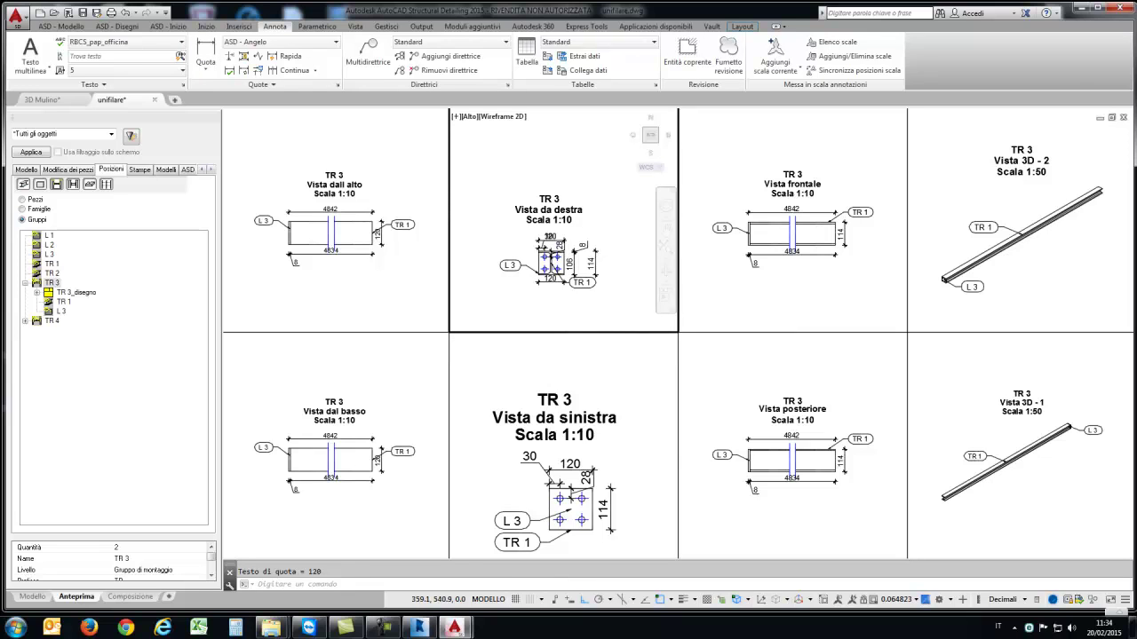
pyautogui.click(37, 292)
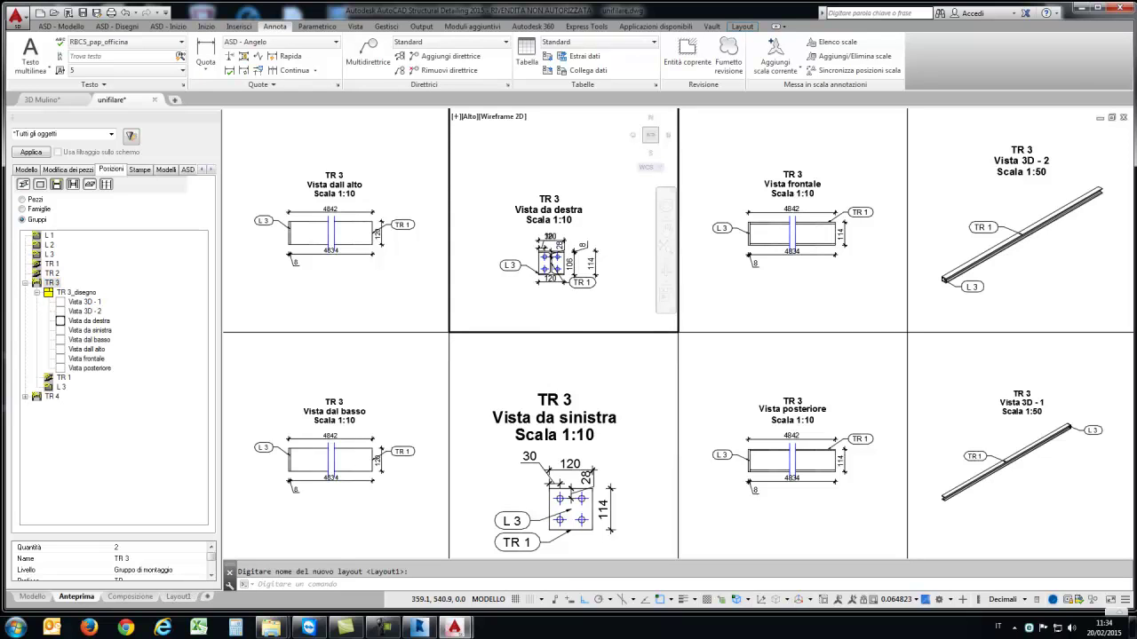
# Step: Create a new Layout2 sheet and erase its default viewport
pyautogui.click(177, 596)
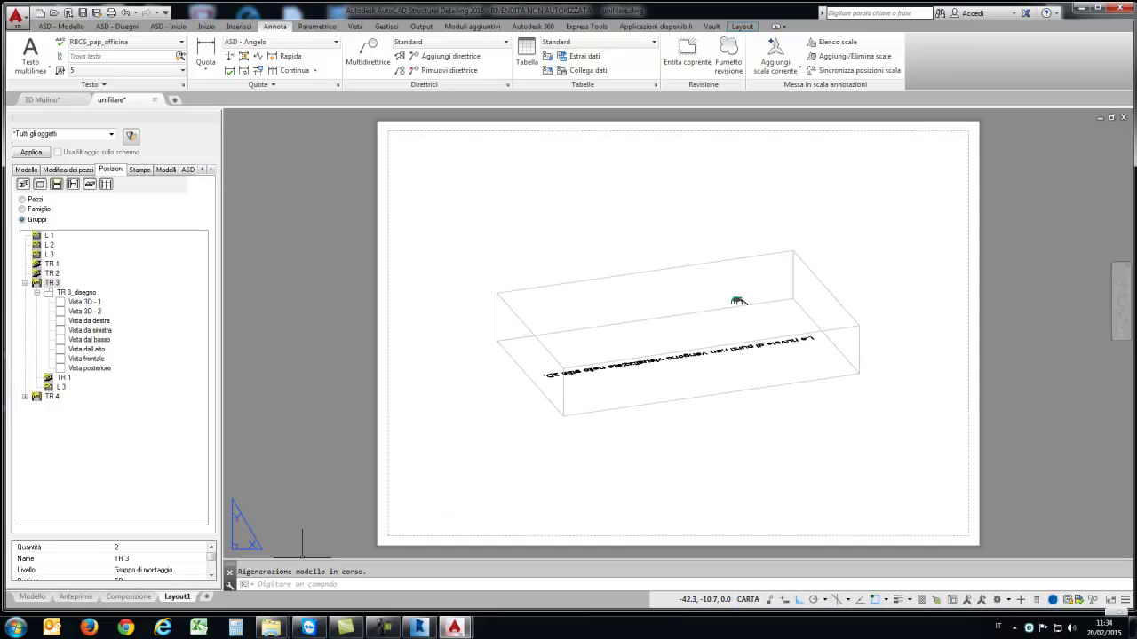
pyautogui.click(206, 596)
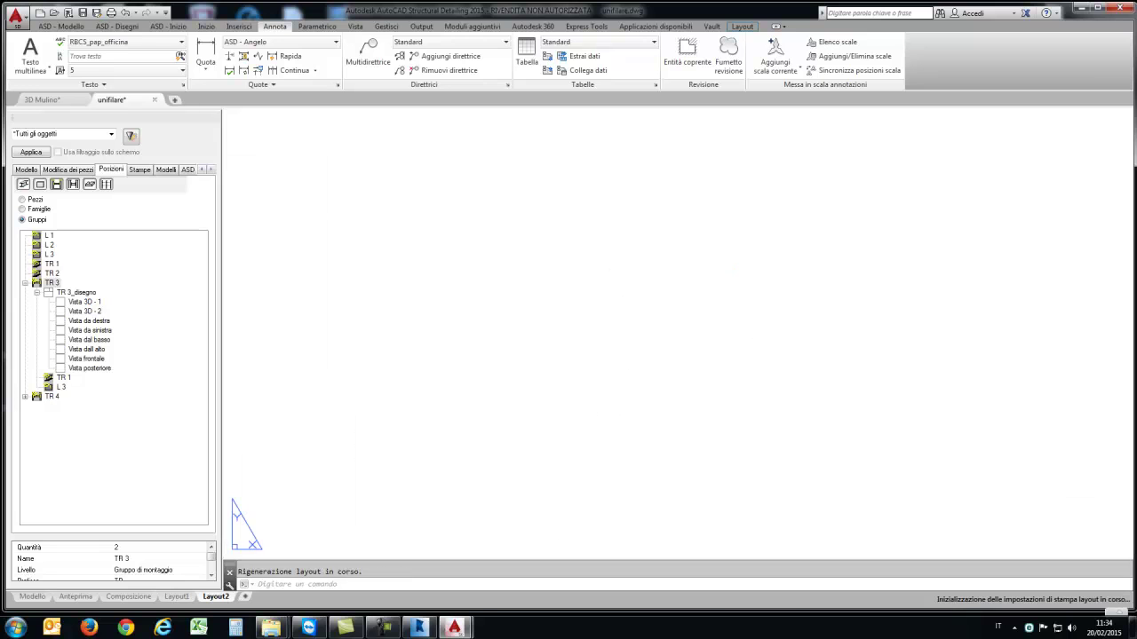
pyautogui.moveTo(482, 436); pyautogui.dragTo(343, 399)
pyautogui.press('Delete')
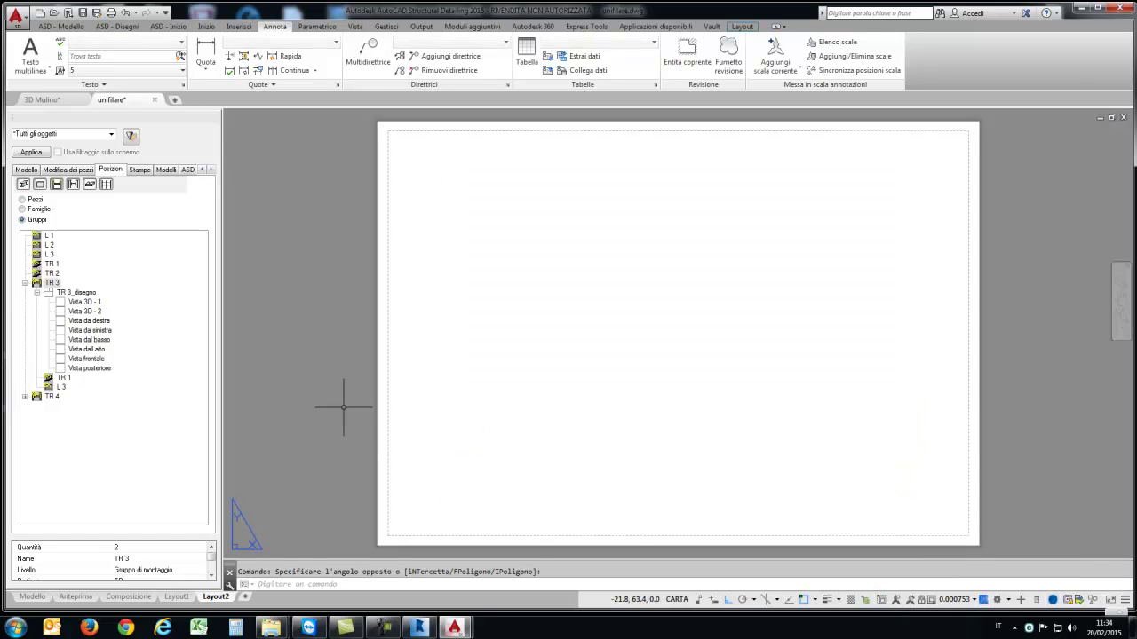
# Step: Set Layout2's page setup to the HP DesignJet 1050C with ISO A1 594 x 841 landscape paper
pyautogui.rightClick(216, 596)
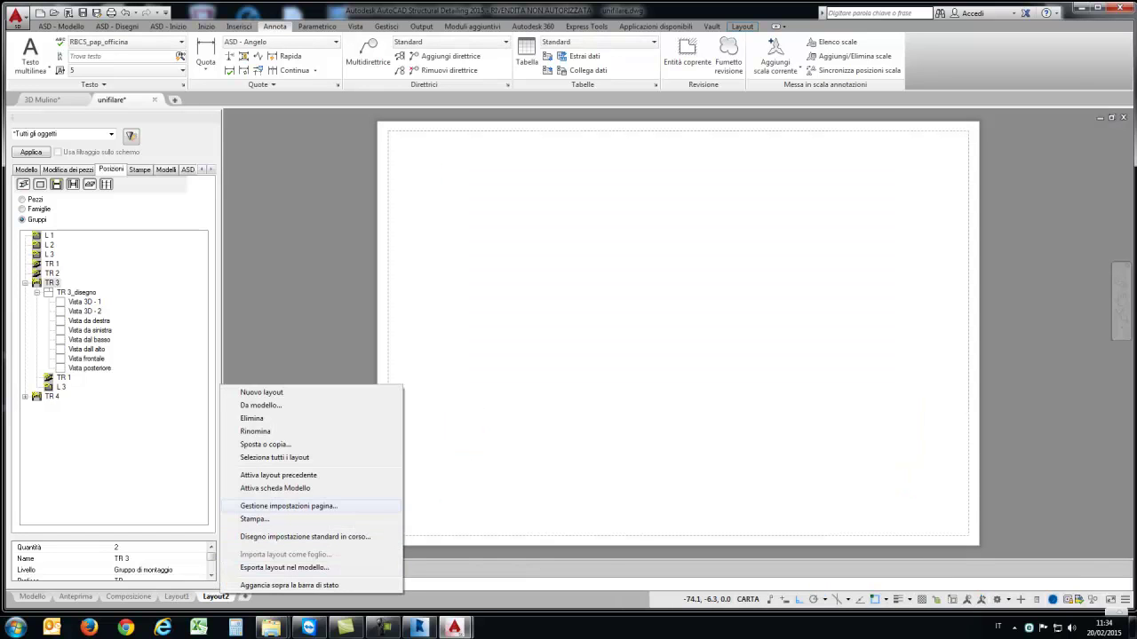
pyautogui.click(267, 506)
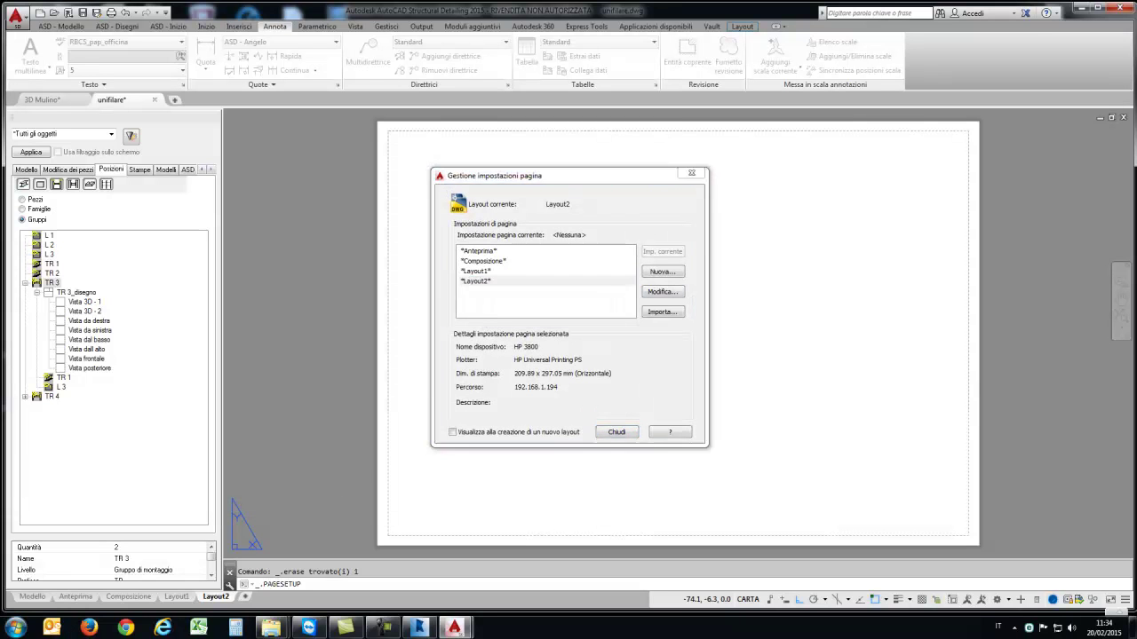
pyautogui.click(661, 291)
pyautogui.click(472, 326)
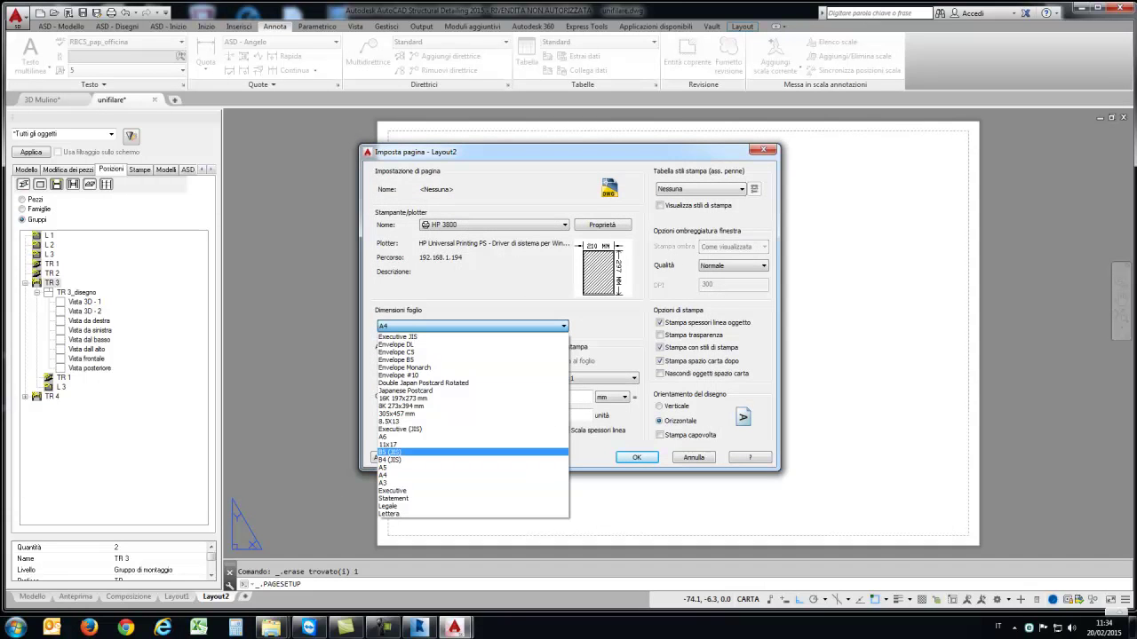
pyautogui.click(472, 326)
pyautogui.click(493, 225)
pyautogui.scroll(1, 491, 260)
pyautogui.scroll(1, 491, 260)
pyautogui.click(469, 268)
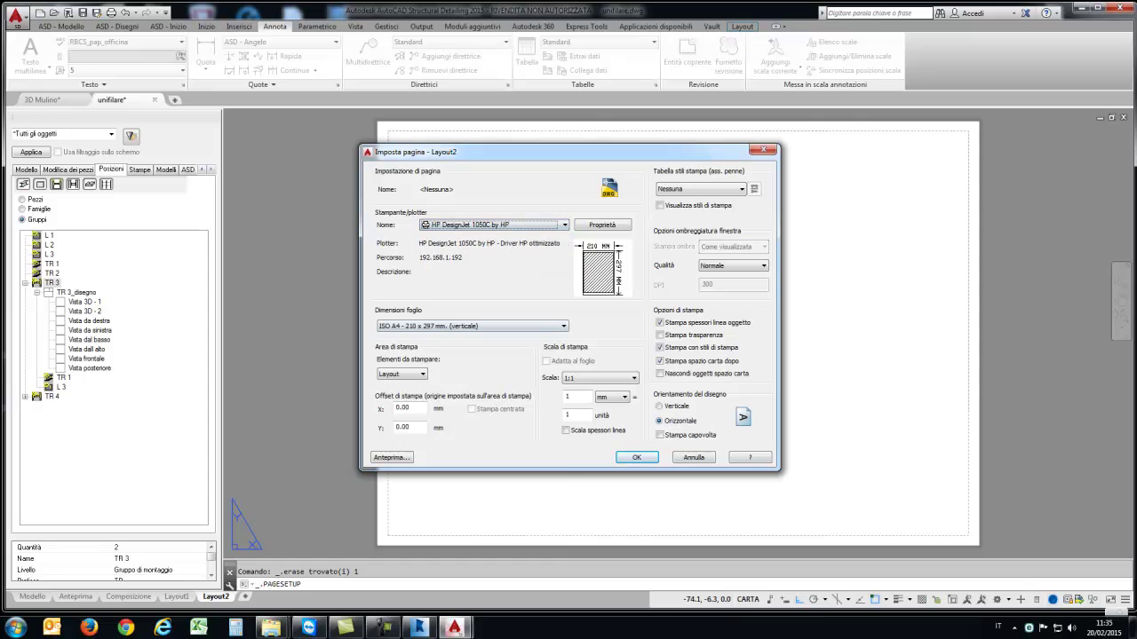
pyautogui.click(472, 326)
pyautogui.click(435, 352)
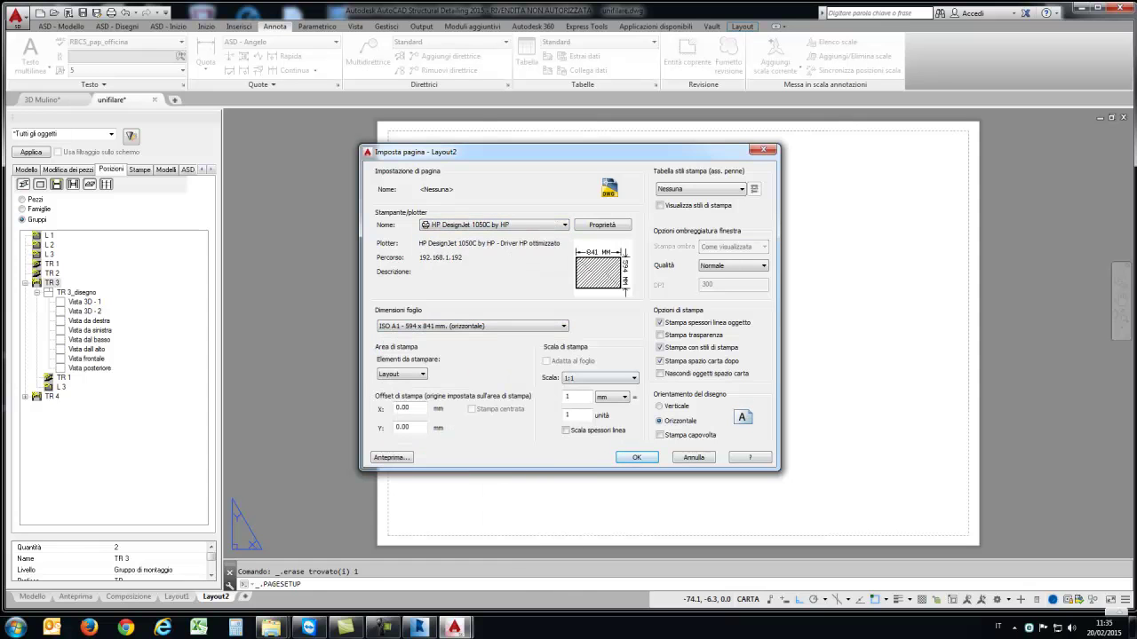
pyautogui.click(636, 457)
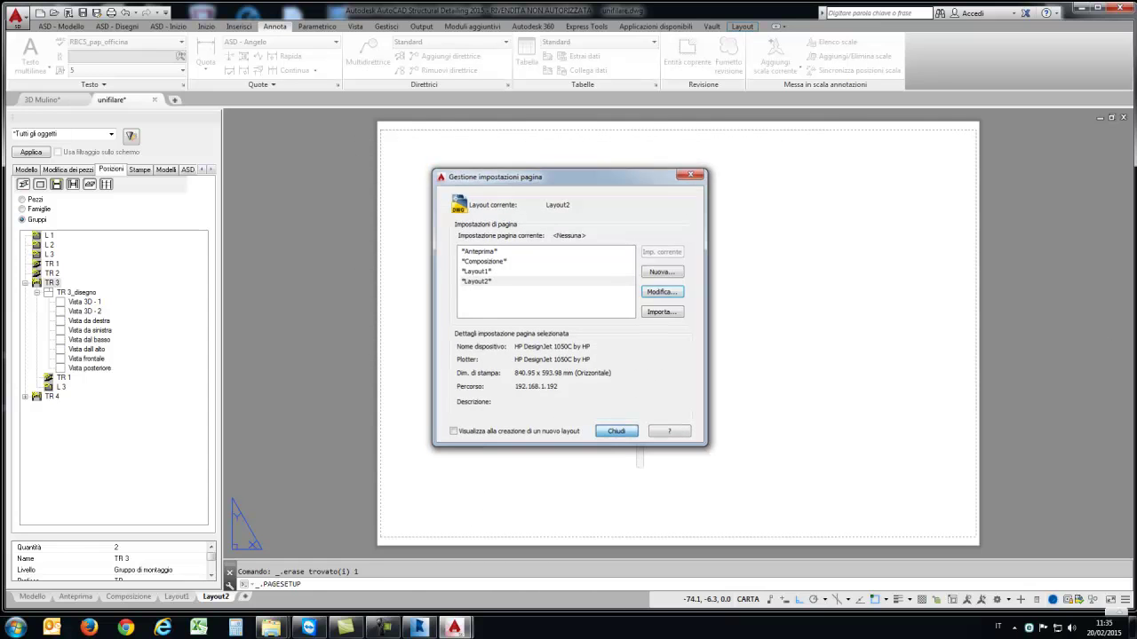
pyautogui.click(616, 430)
# Step: Place the TR 3 views Vista 3D - 1 and Vista da sinistra side by side at the top of Layout2
pyautogui.rightClick(82, 302)
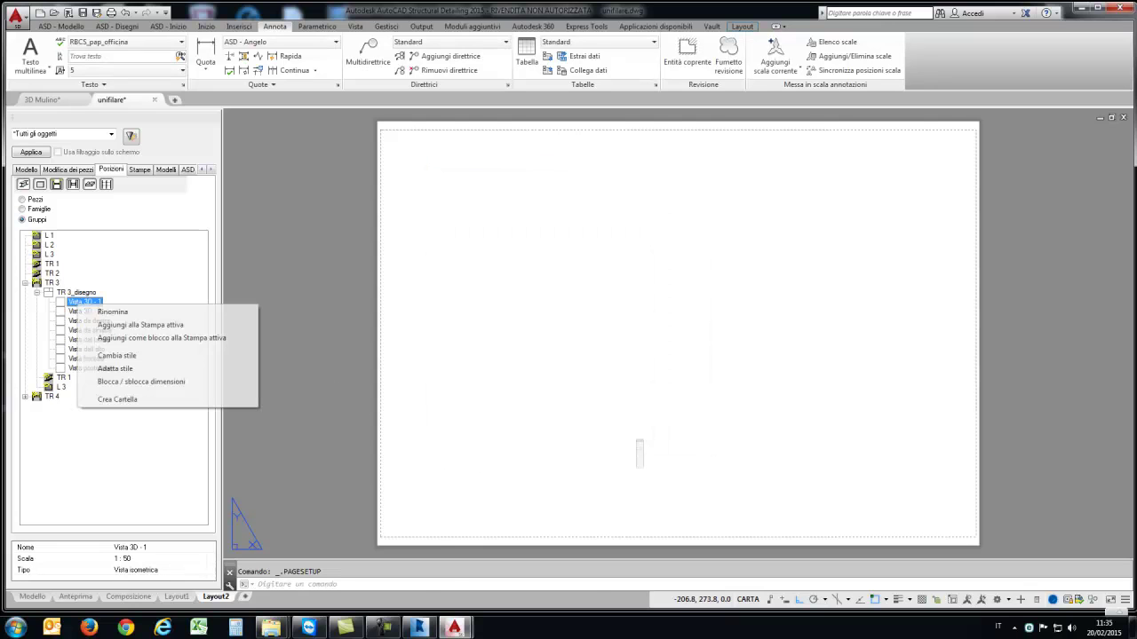
pyautogui.click(133, 325)
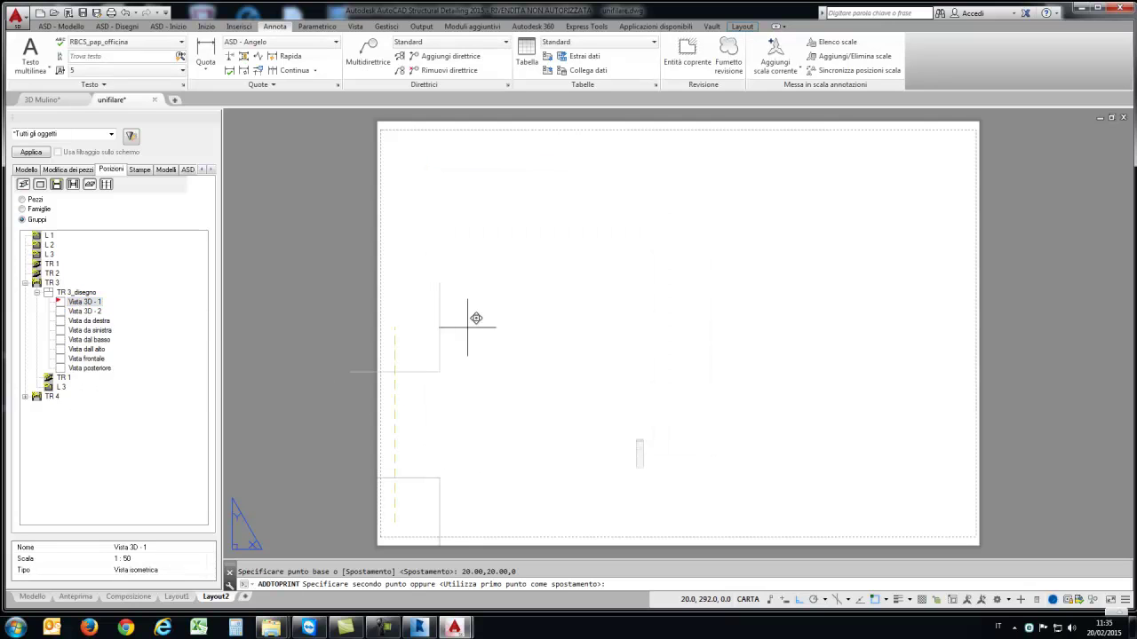
pyautogui.press('F8')
pyautogui.click(538, 279)
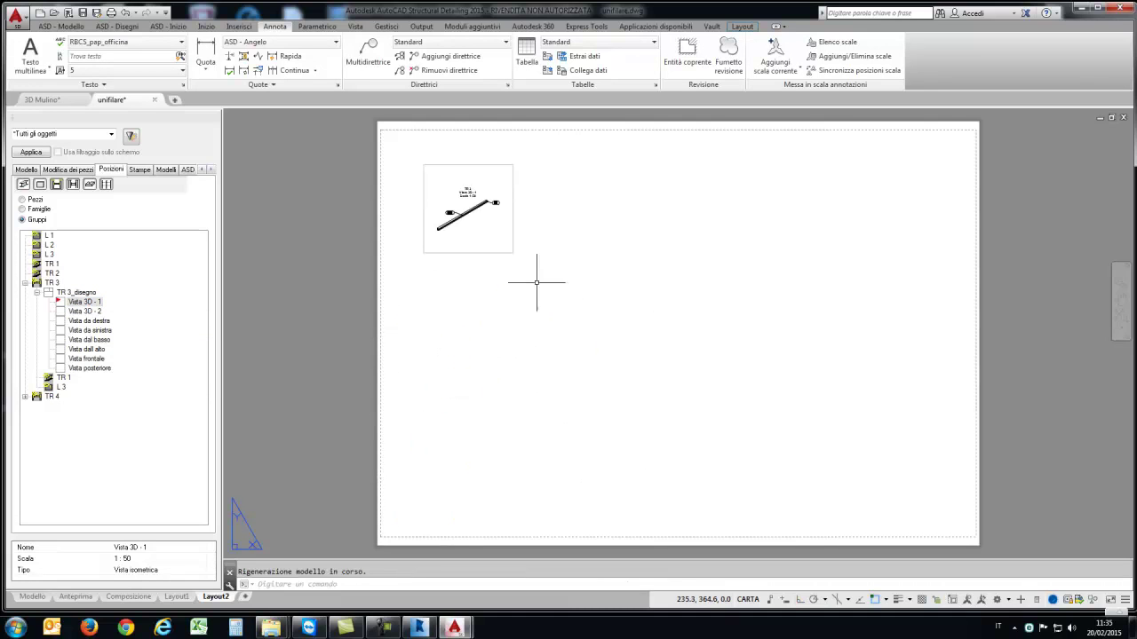
pyautogui.click(89, 330)
pyautogui.rightClick(89, 330)
pyautogui.click(133, 352)
pyautogui.click(553, 211)
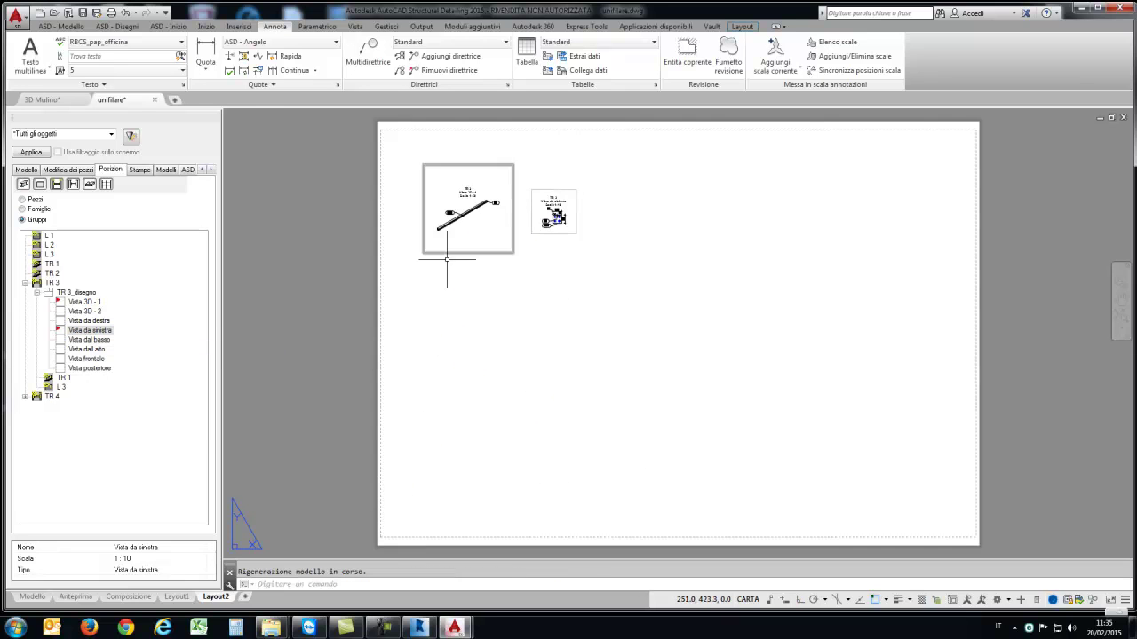
# Step: Add Vista frontale to the right of the left view, skipping Vista dall'alto, and frame the placed views
pyautogui.click(86, 349)
pyautogui.rightClick(86, 349)
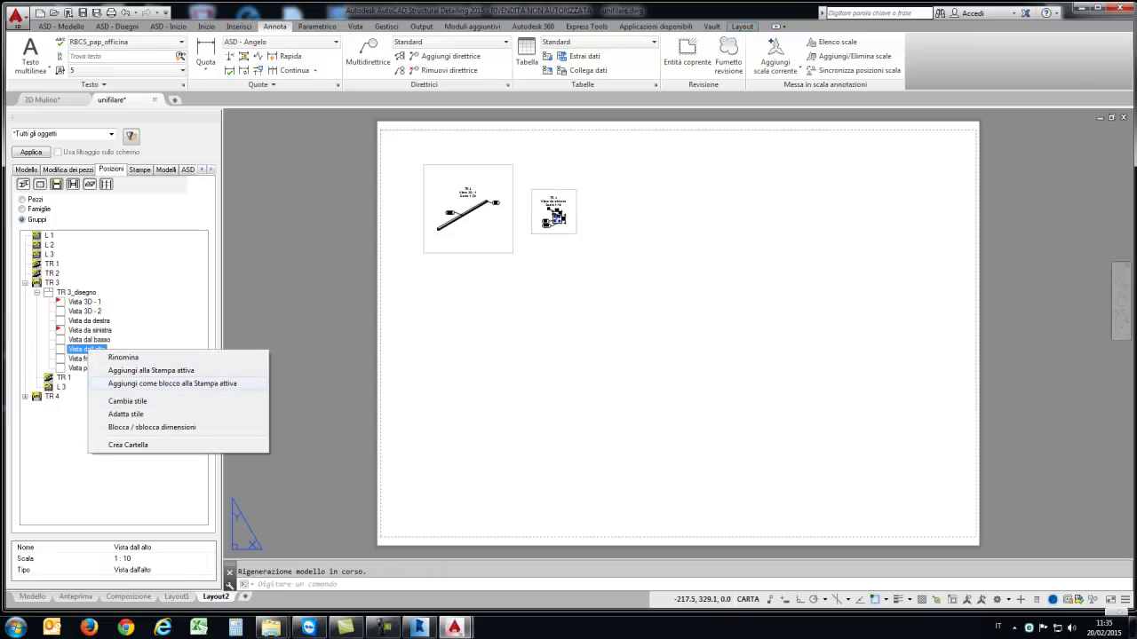
pyautogui.press('Escape')
pyautogui.click(86, 358)
pyautogui.rightClick(86, 358)
pyautogui.click(133, 381)
pyautogui.click(626, 217)
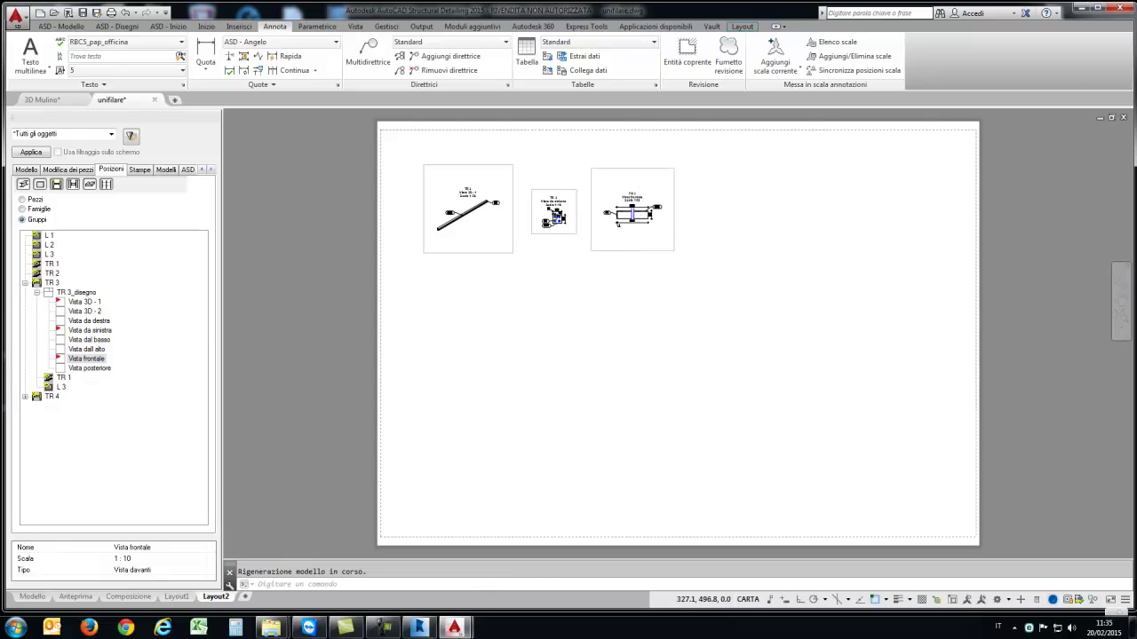
pyautogui.scroll(3, 609, 182)
pyautogui.moveTo(558, 257); pyautogui.dragTo(598, 277, button='middle')
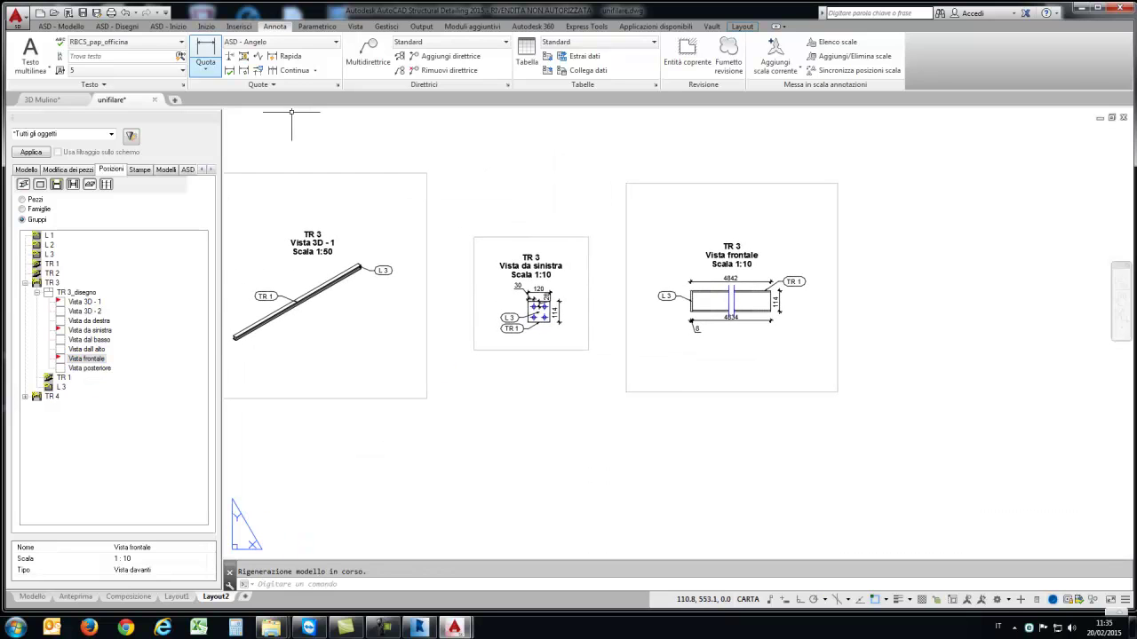
pyautogui.click(116, 26)
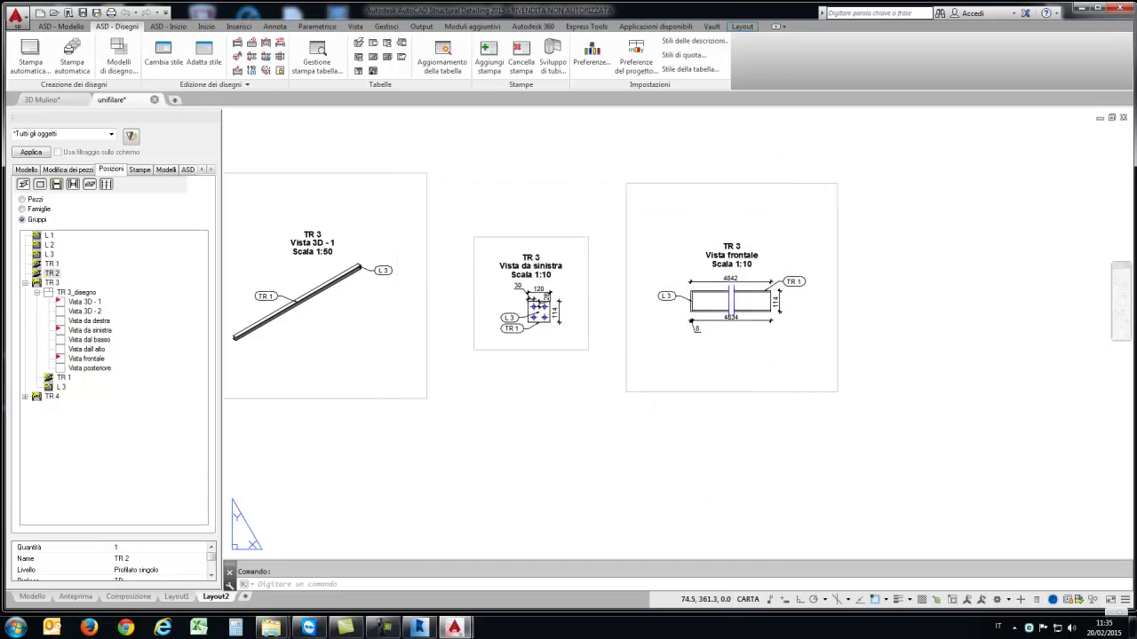
# Step: Close the unifilare drawing, unload the WEB-CAST point cloud via XRIF, and view 3D Mulino from the southeast
pyautogui.click(613, 339)
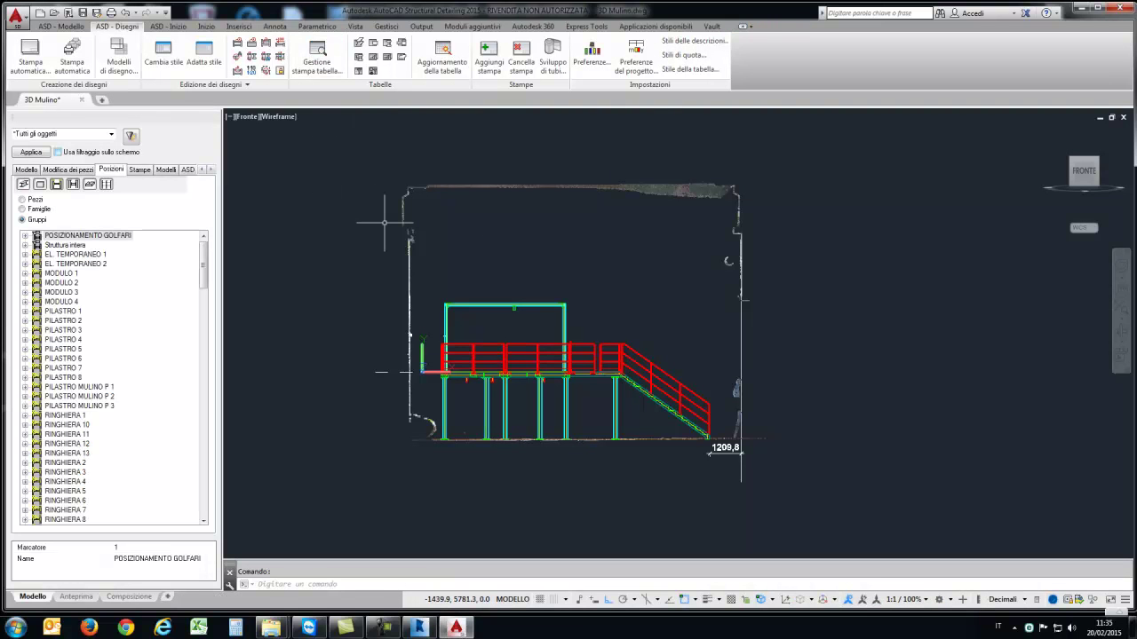
pyautogui.write('XRIF')
pyautogui.press('Return')
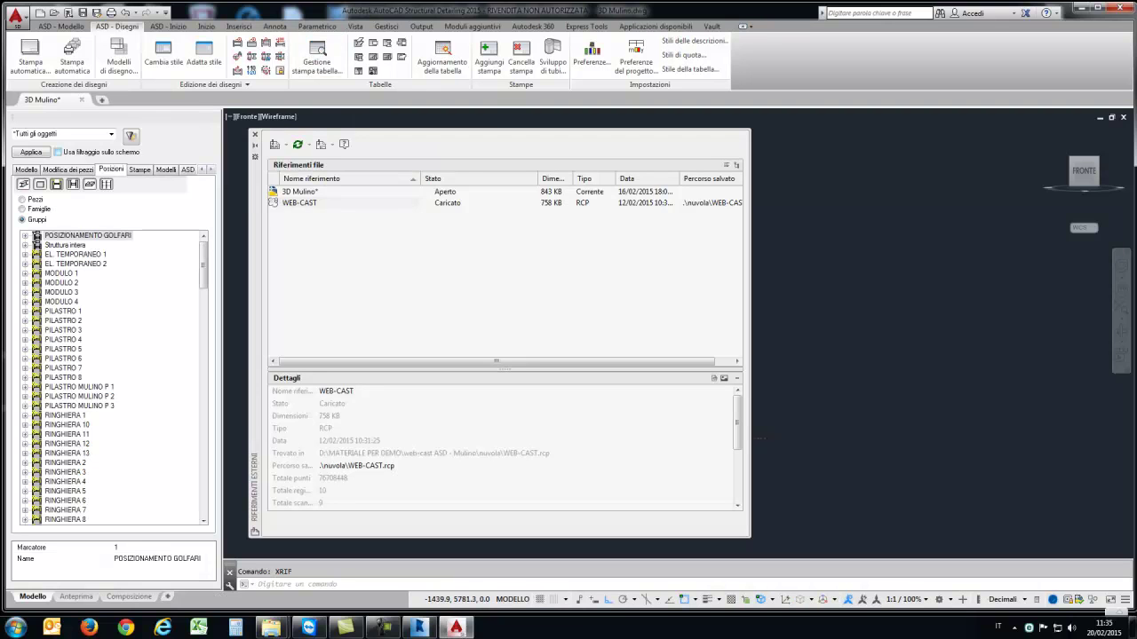
pyautogui.rightClick(294, 202)
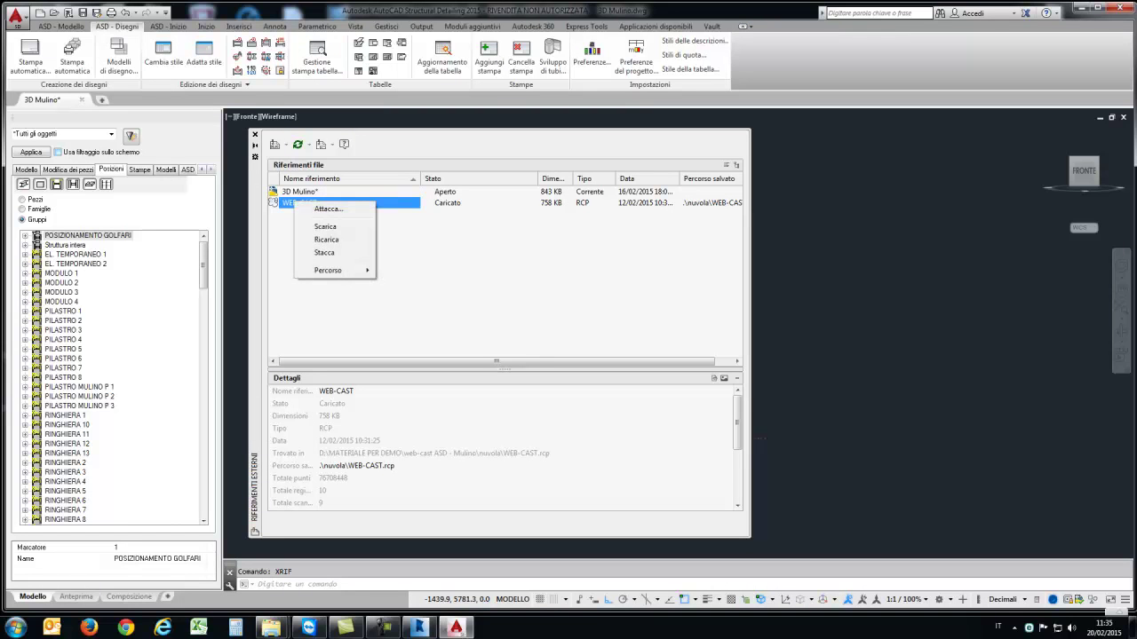
pyautogui.click(325, 227)
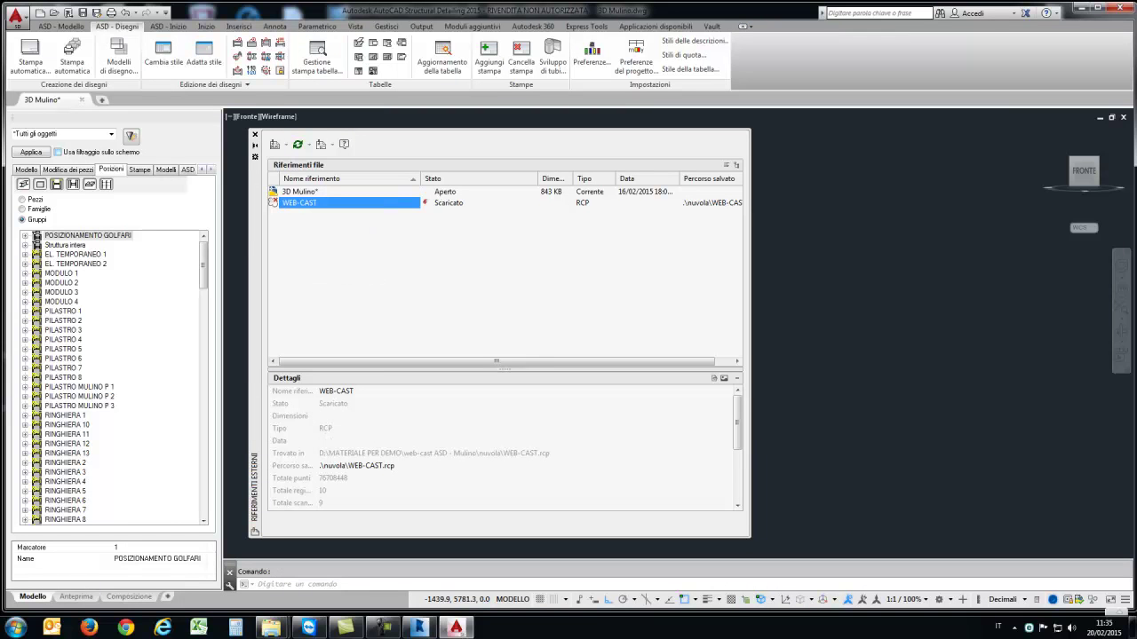
pyautogui.click(255, 134)
pyautogui.click(1096, 161)
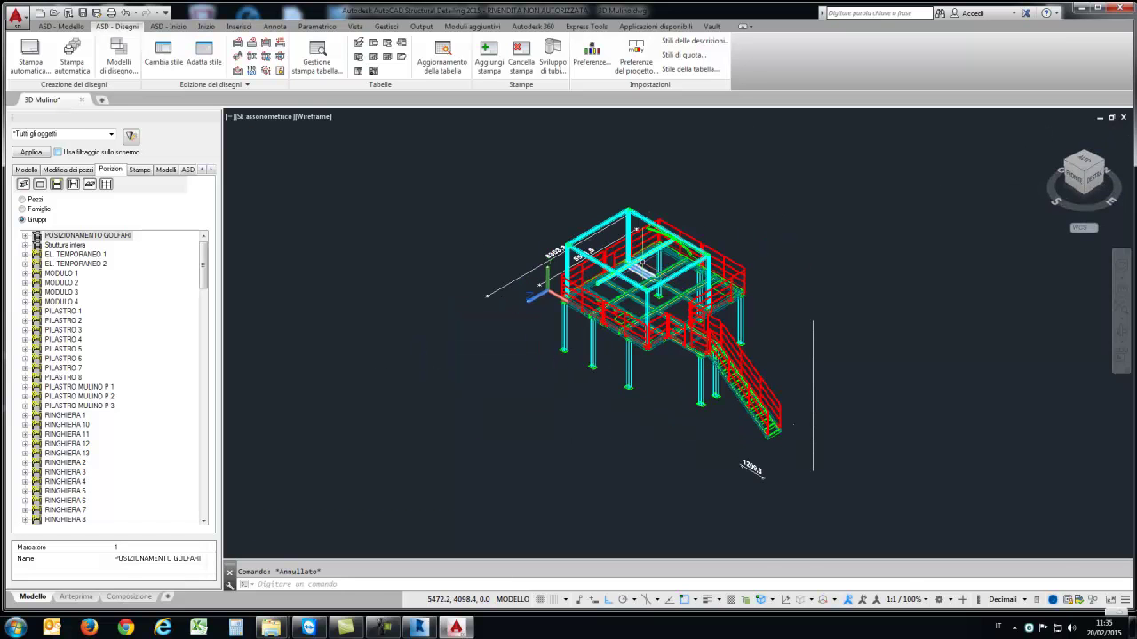
# Step: Expand the PILASTRO 5 assembly group to list its parts and show the model parts list
pyautogui.scroll(2, 641, 266)
pyautogui.scroll(3, 635, 275)
pyautogui.scroll(2, 626, 286)
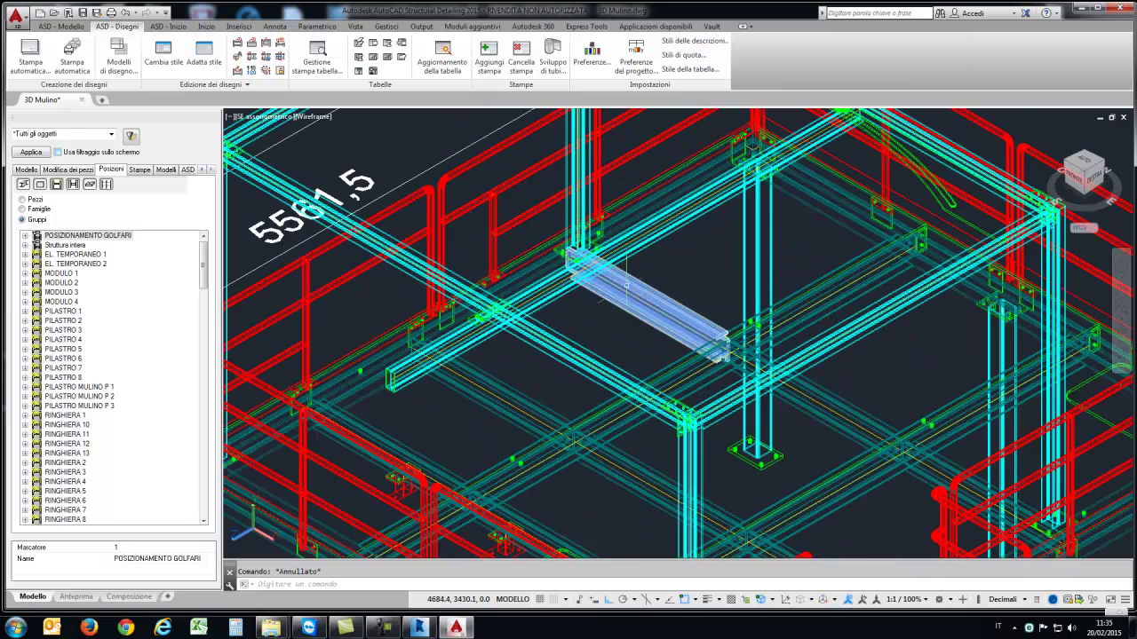
pyautogui.moveTo(626, 286); pyautogui.dragTo(604, 206, button='middle')
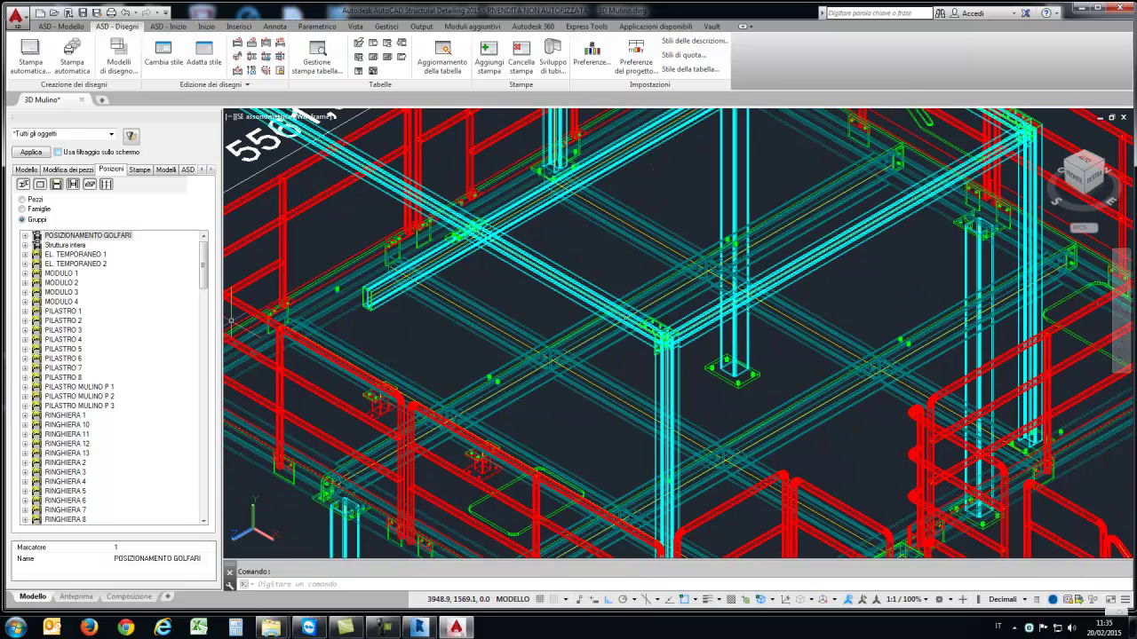
pyautogui.click(88, 235)
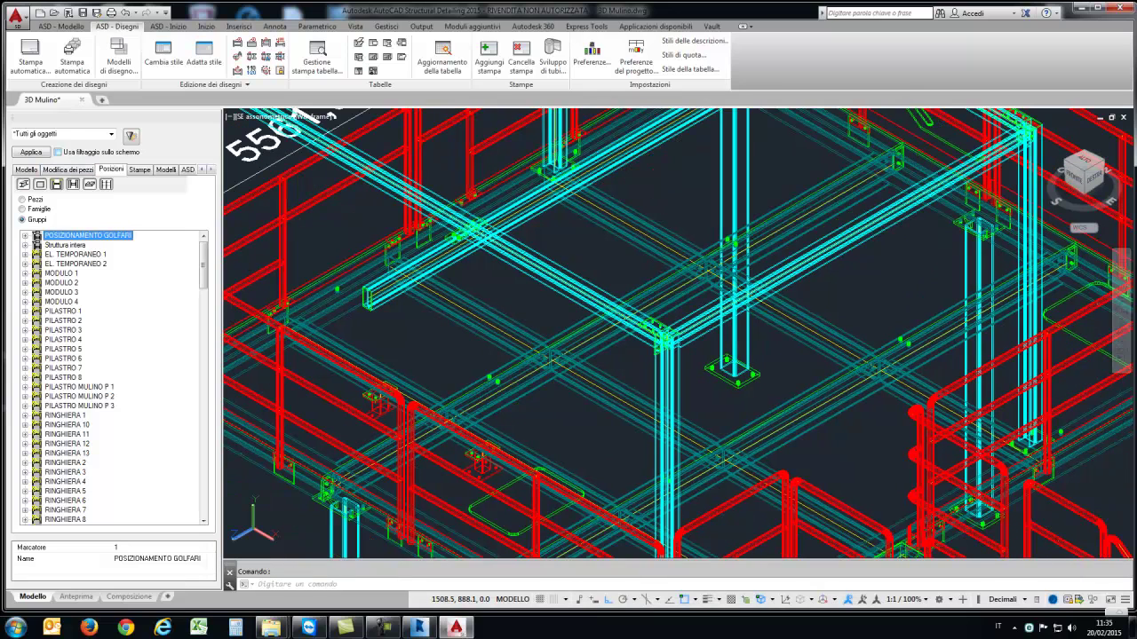
pyautogui.click(63, 321)
pyautogui.click(62, 348)
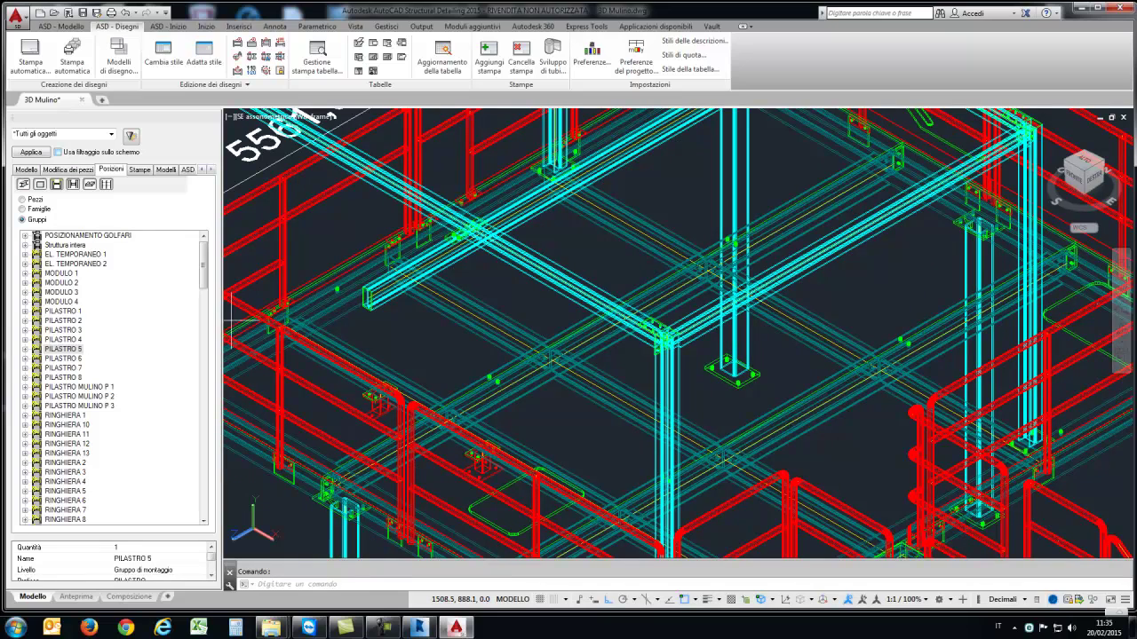
pyautogui.click(394, 329)
pyautogui.moveTo(394, 330); pyautogui.dragTo(536, 231, button='middle')
pyautogui.press('Escape')
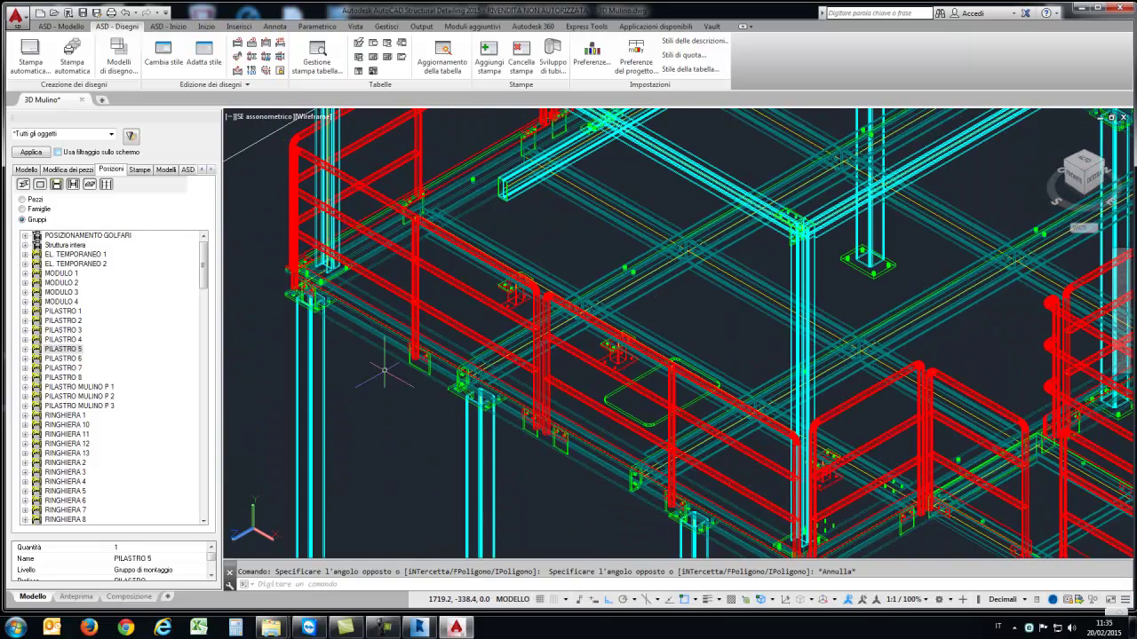
pyautogui.click(62, 349)
pyautogui.click(25, 349)
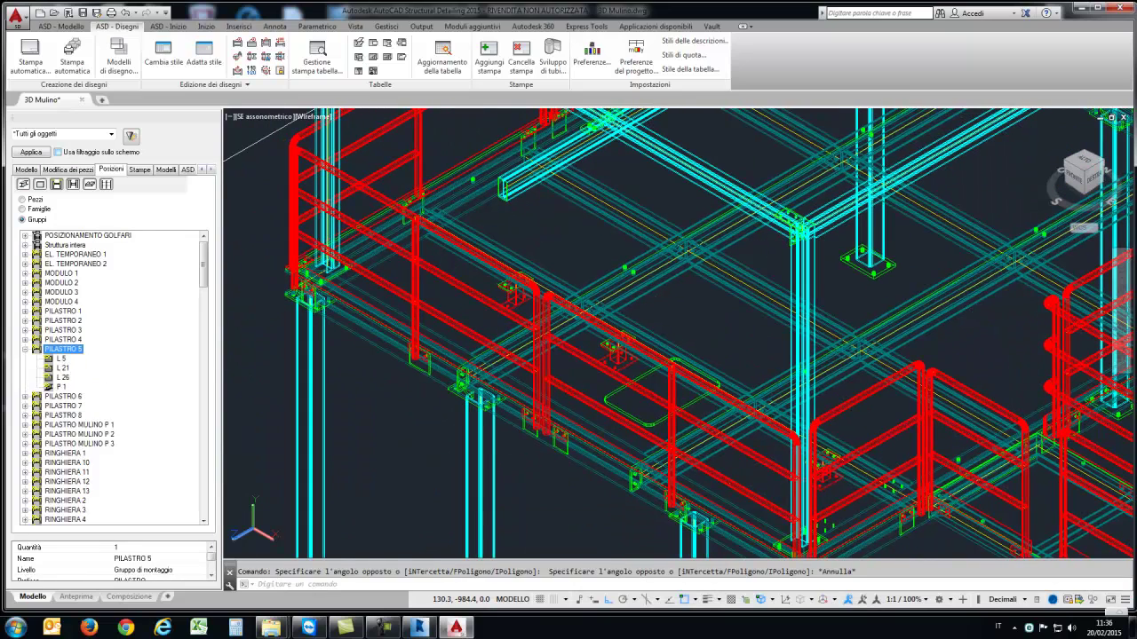
pyautogui.rightClick(82, 349)
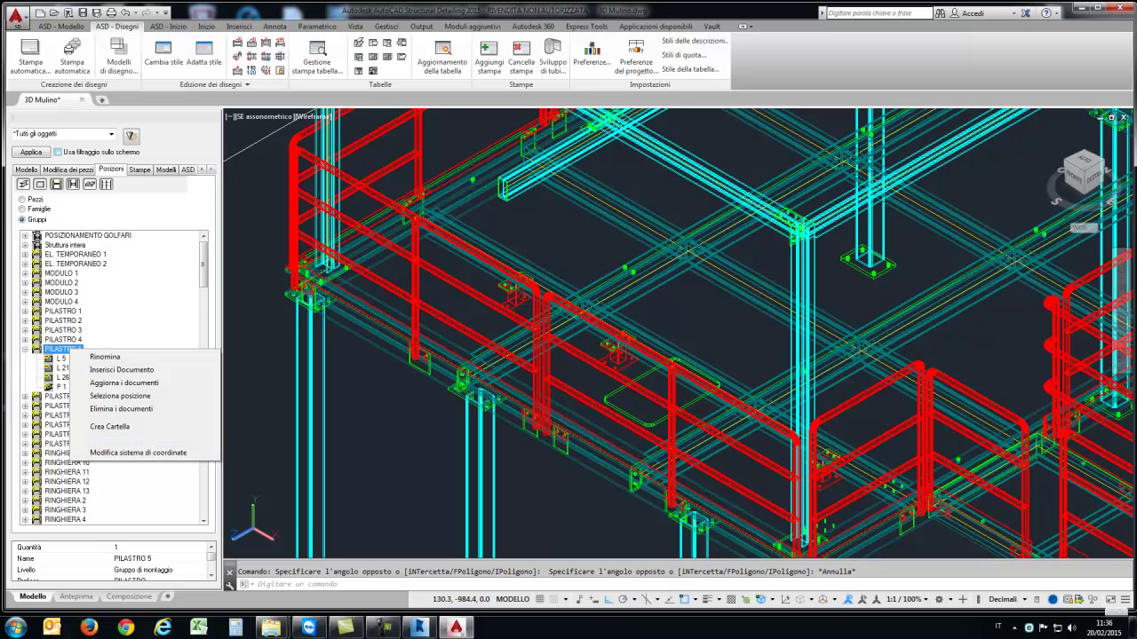
pyautogui.click(124, 439)
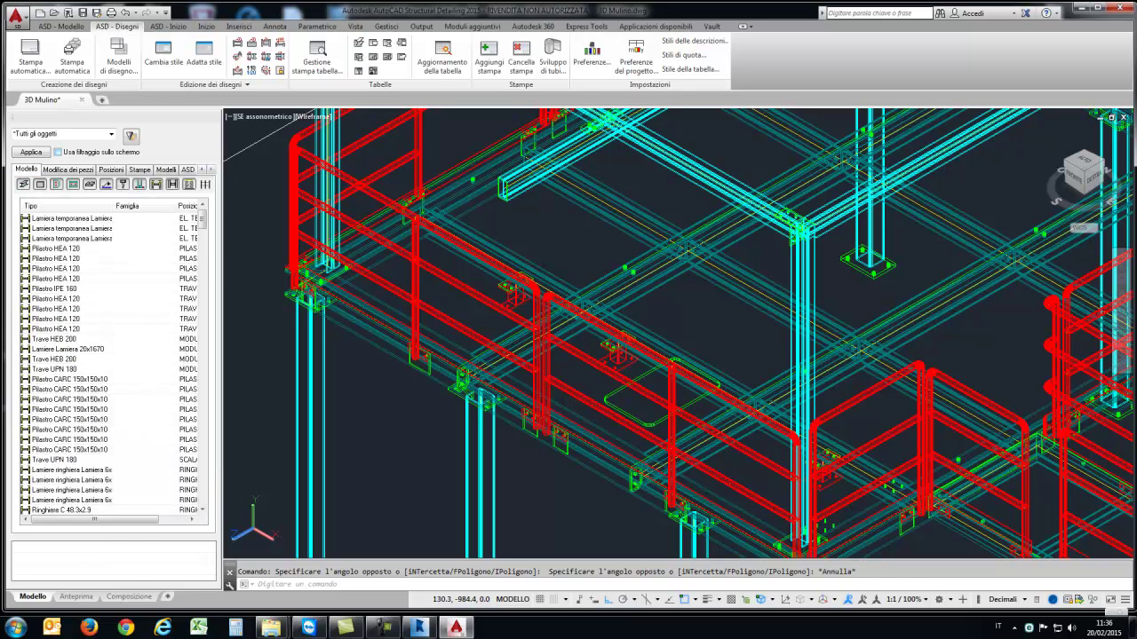
# Step: Select the Lamiera 20x1670 plates in the widened list, then open PILASTRO 5's options in the Gruppi view
pyautogui.moveTo(222, 355); pyautogui.dragTo(328, 355)
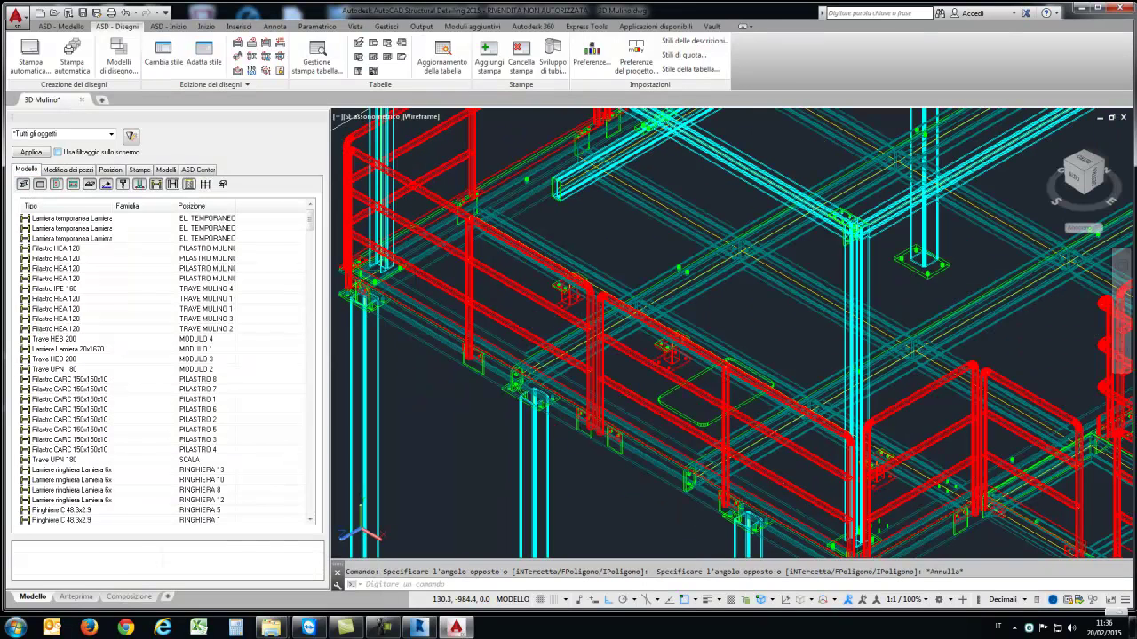
pyautogui.scroll(-5, 165, 368)
pyautogui.scroll(-5, 164, 368)
pyautogui.scroll(-3, 164, 369)
pyautogui.click(53, 329)
pyautogui.click(53, 379)
pyautogui.click(54, 398)
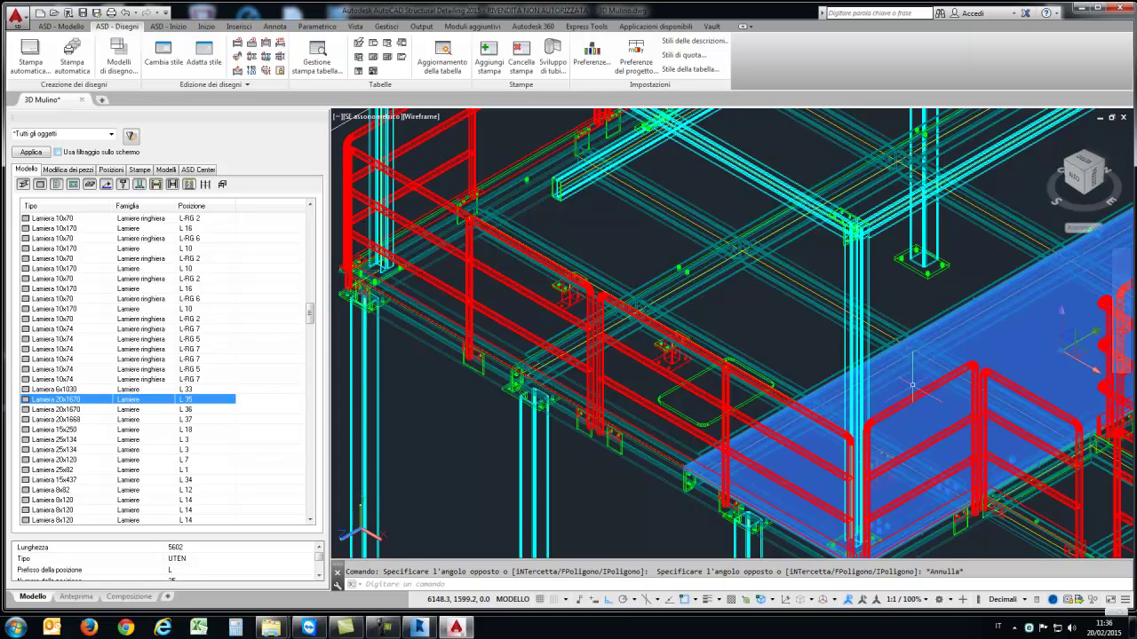
pyautogui.moveTo(703, 362); pyautogui.dragTo(585, 312, button='middle')
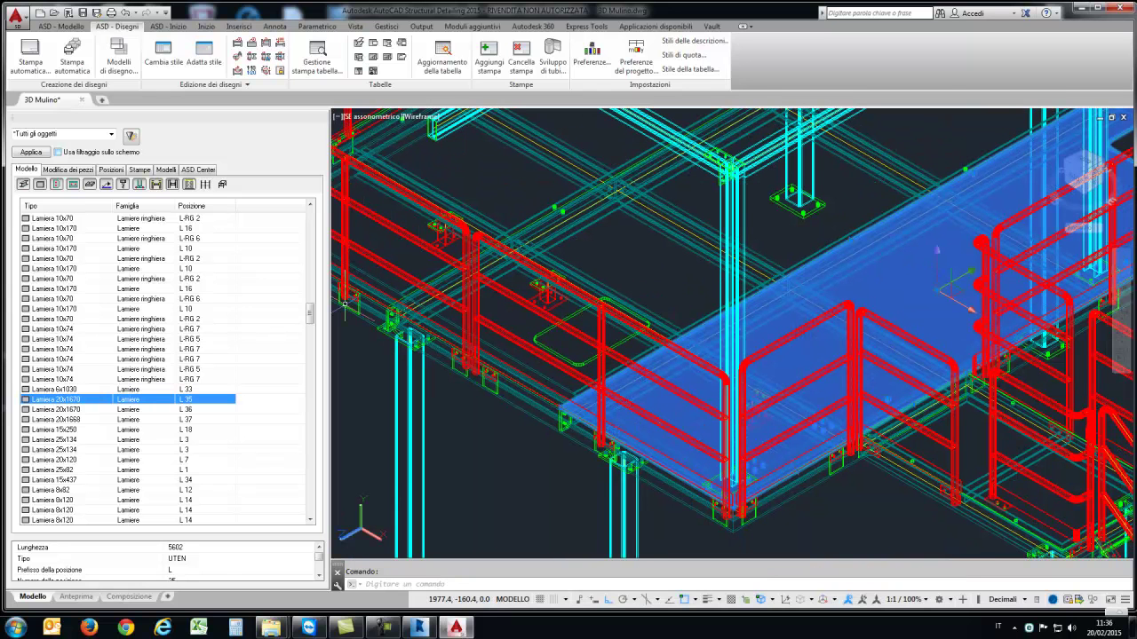
pyautogui.click(111, 169)
pyautogui.rightClick(62, 349)
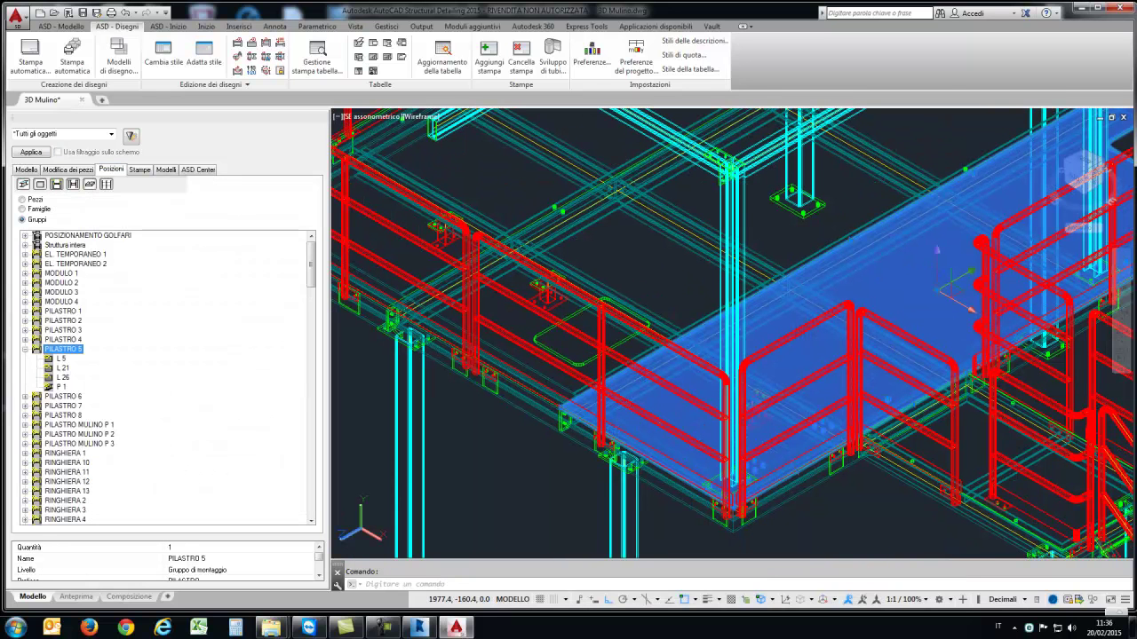
# Step: Start automatic drawing generation for PILASTRO 5 with the Standard steel table style
pyautogui.click(118, 440)
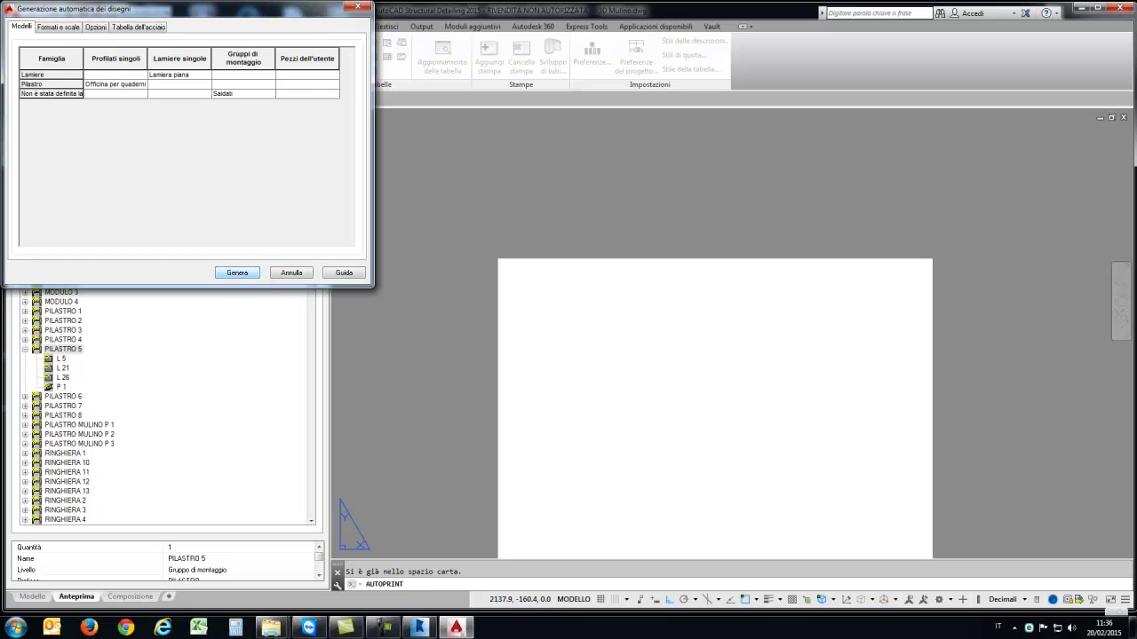
pyautogui.click(137, 26)
pyautogui.hotkey('alt', 'Down')
pyautogui.press('Up')
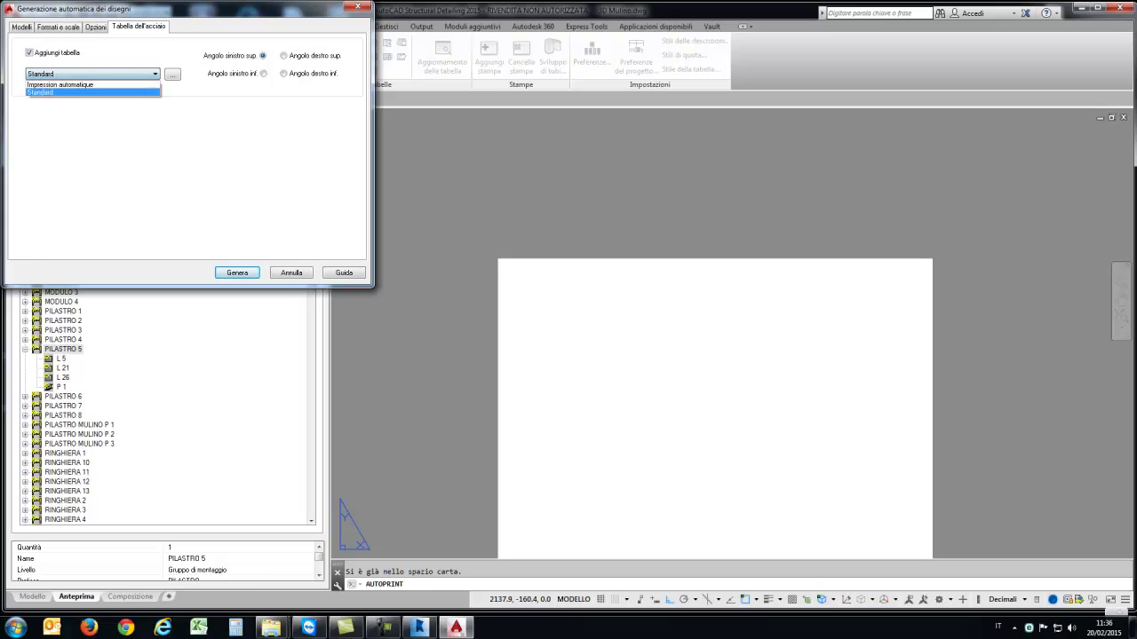
pyautogui.press('Return')
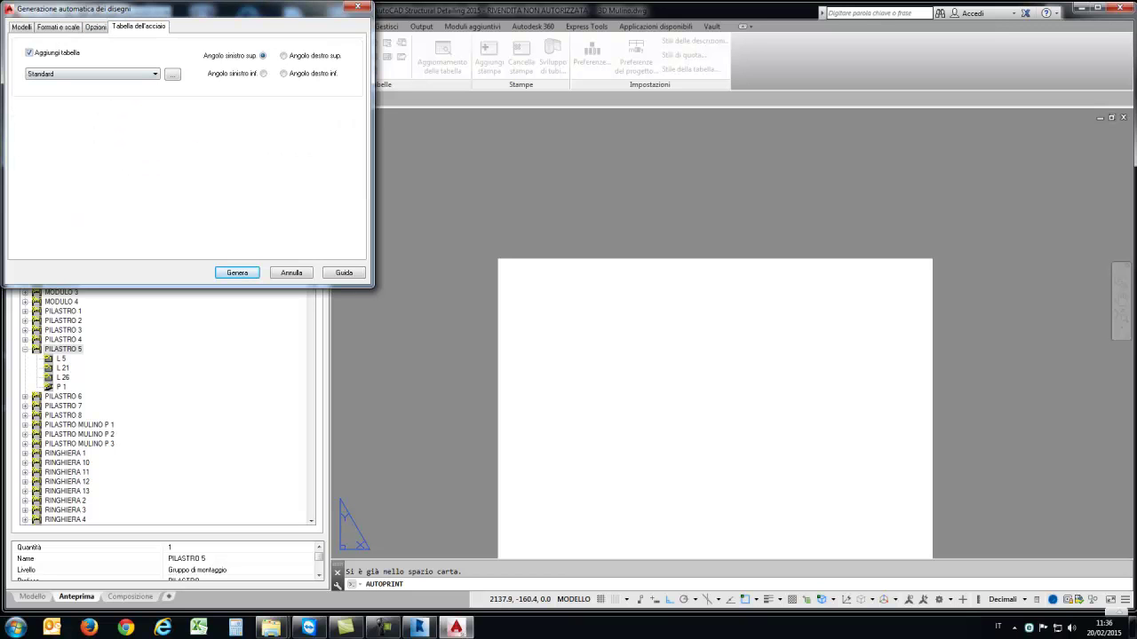
pyautogui.moveTo(133, 8)
pyautogui.mouseDown()
pyautogui.moveTo(273, 96)
pyautogui.moveTo(209, 162)
pyautogui.mouseUp()
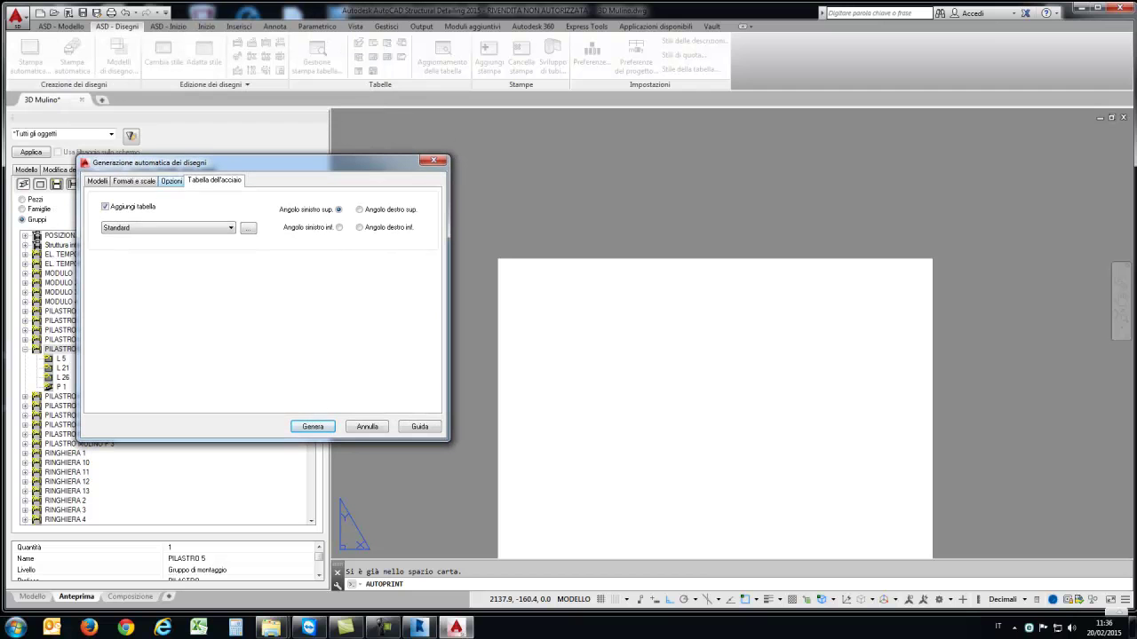
# Step: Add the A1 ASD 033.dwt template as the sheet format, declining a new Desktop folder
pyautogui.click(134, 180)
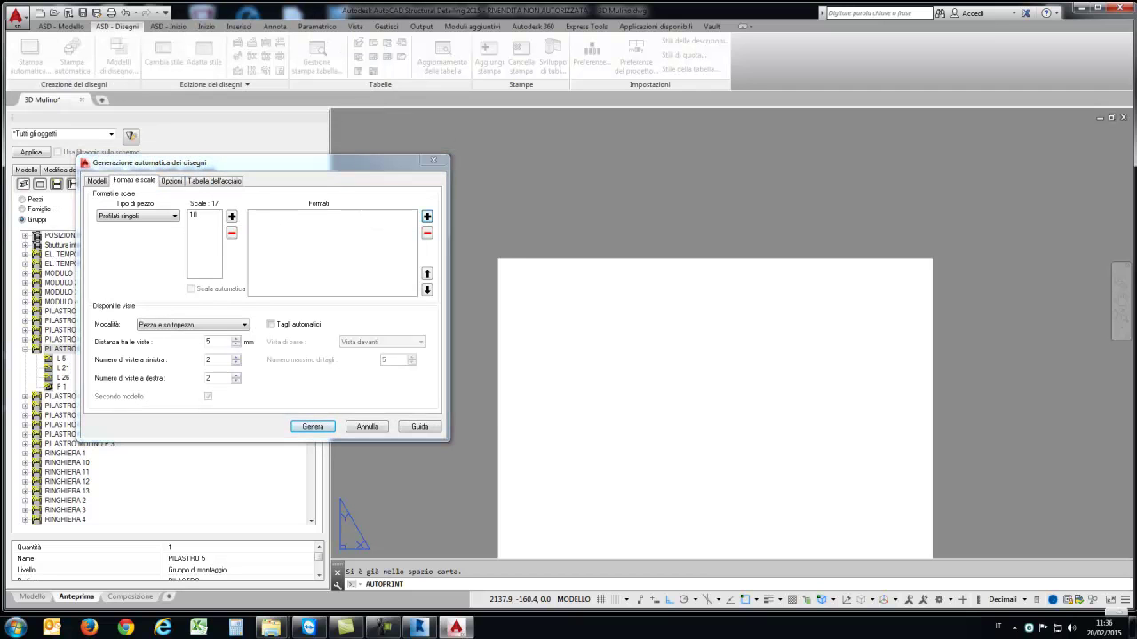
pyautogui.scroll(-2, 213, 302)
pyautogui.click(127, 278)
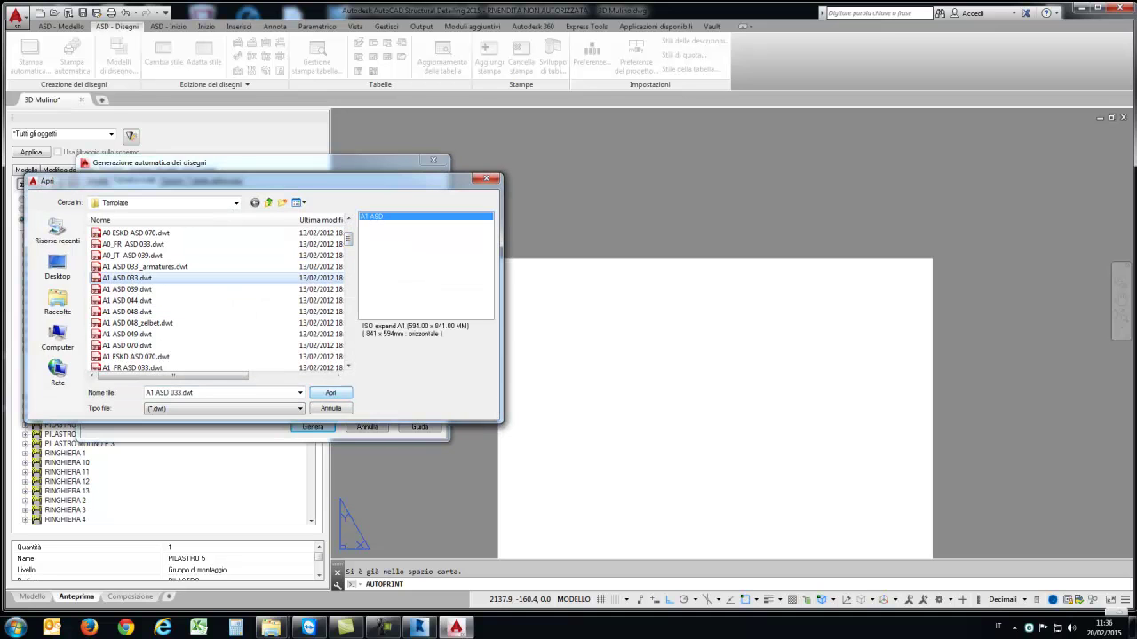
pyautogui.press('Return')
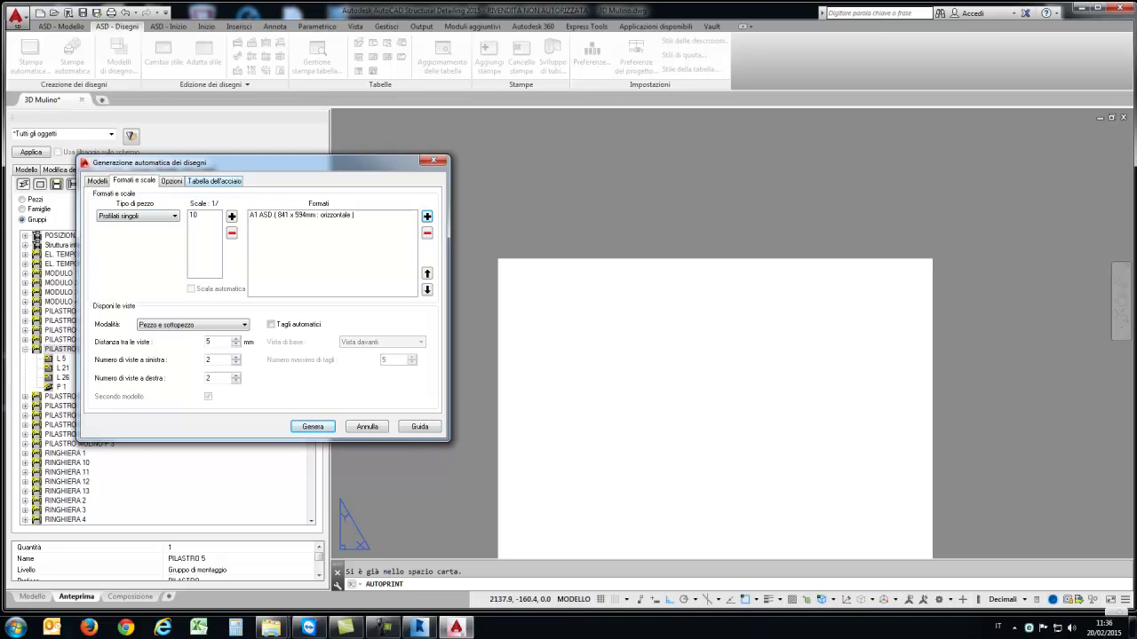
pyautogui.press('Return')
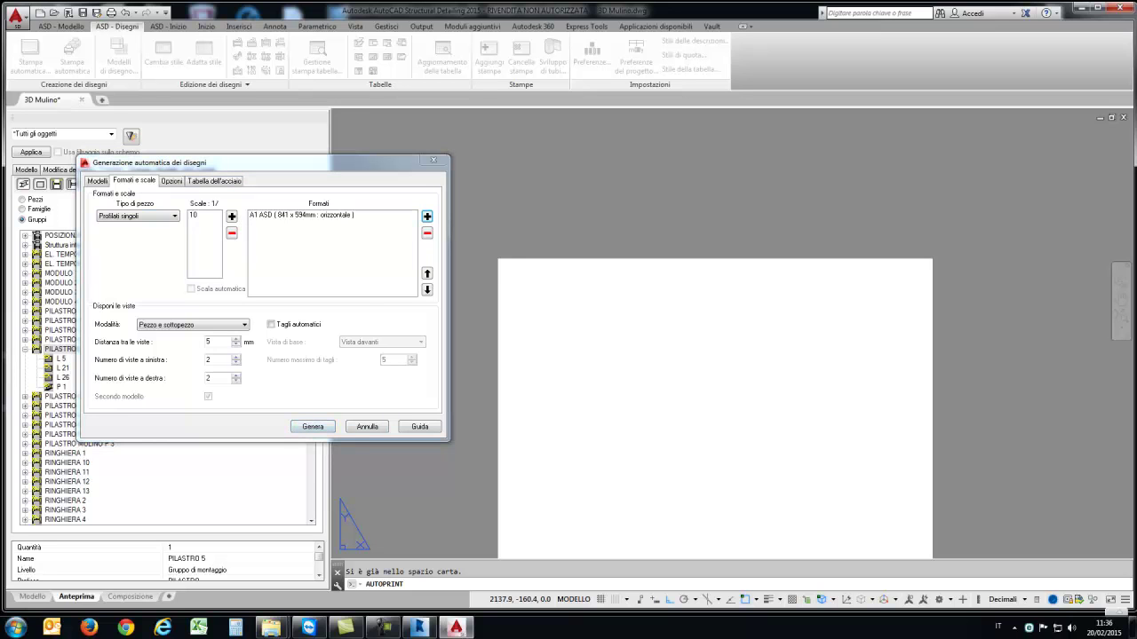
pyautogui.press('Return')
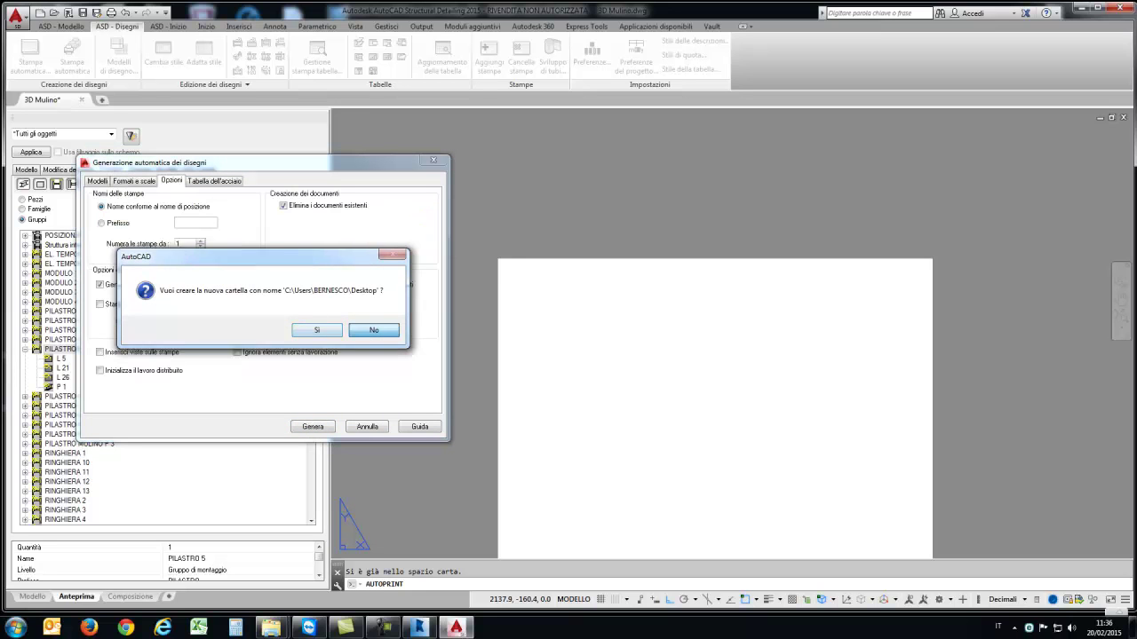
pyautogui.press('Return')
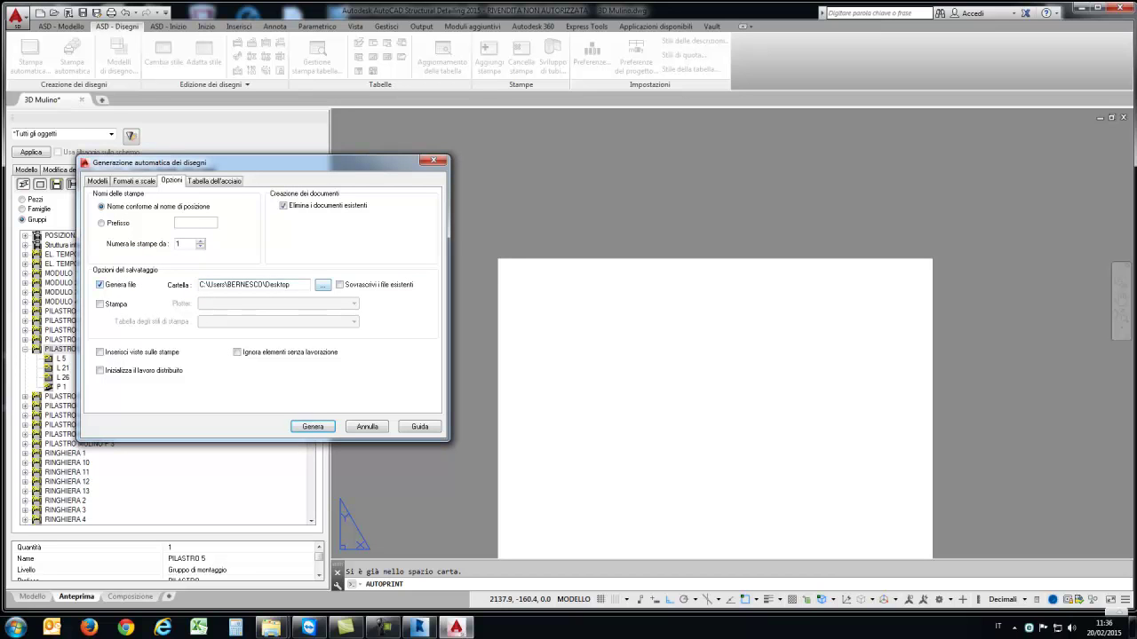
# Step: Set the output folder to D:\ and generate the PILASTRO 5 drawing
pyautogui.click(322, 284)
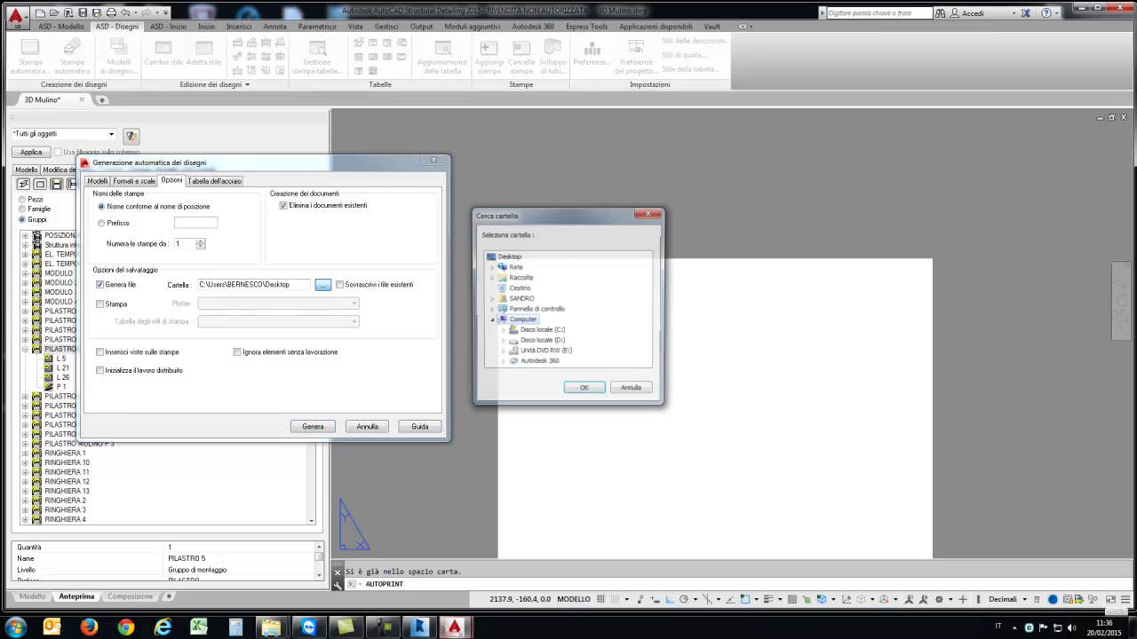
pyautogui.click(541, 341)
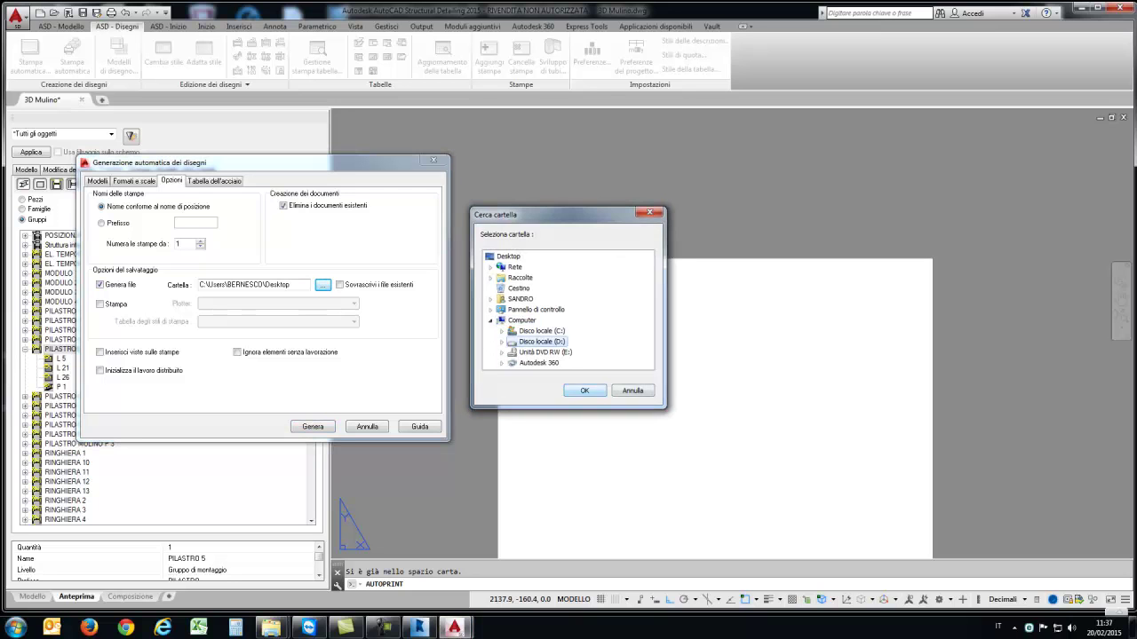
pyautogui.click(584, 391)
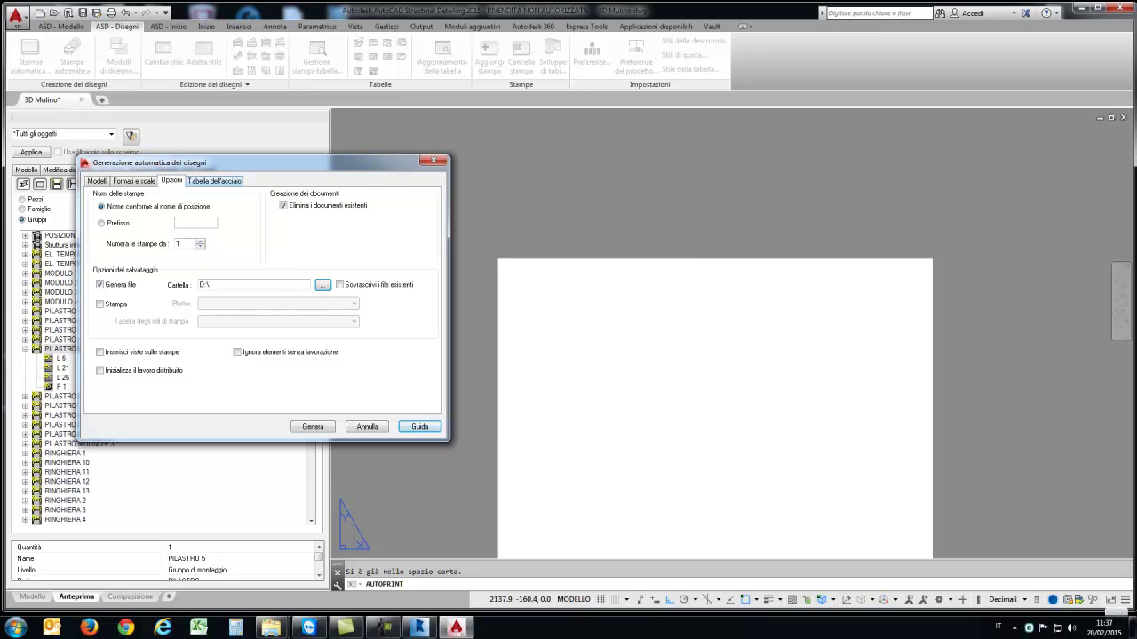
pyautogui.click(214, 180)
pyautogui.click(313, 426)
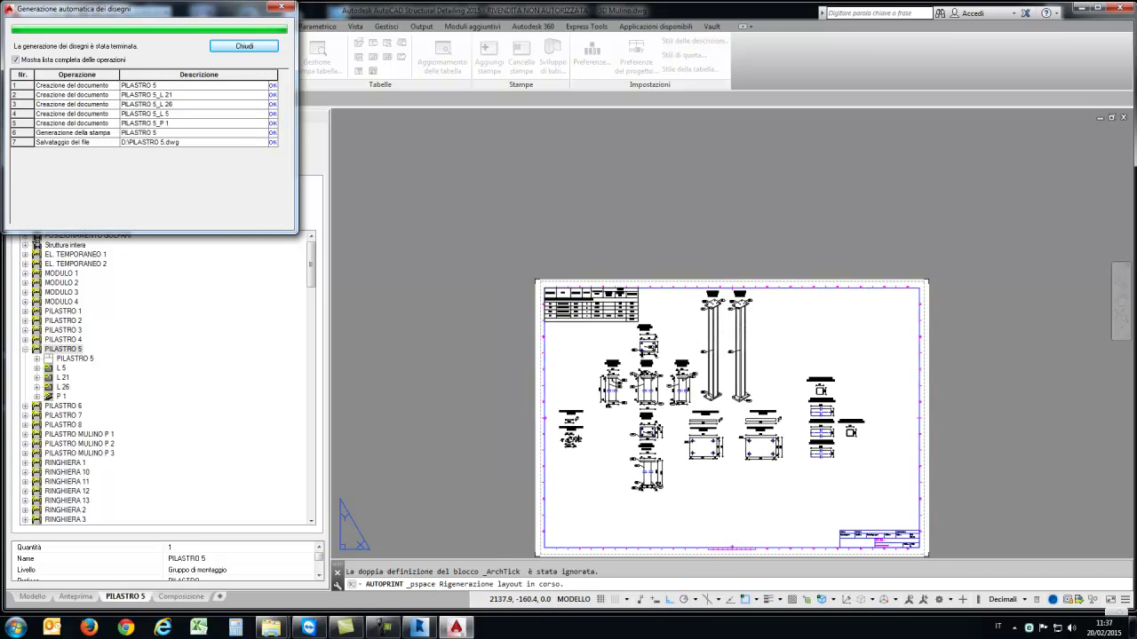
# Step: Close the generation report and open the generated PILASTRO 5 layout sheet
pyautogui.click(244, 46)
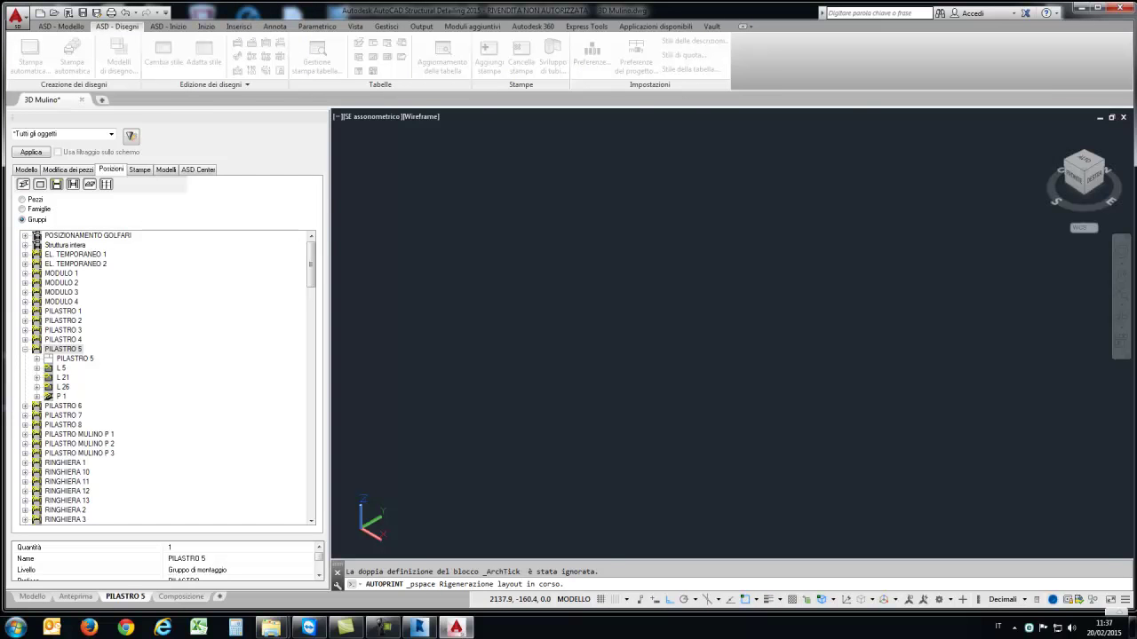
pyautogui.click(500, 304)
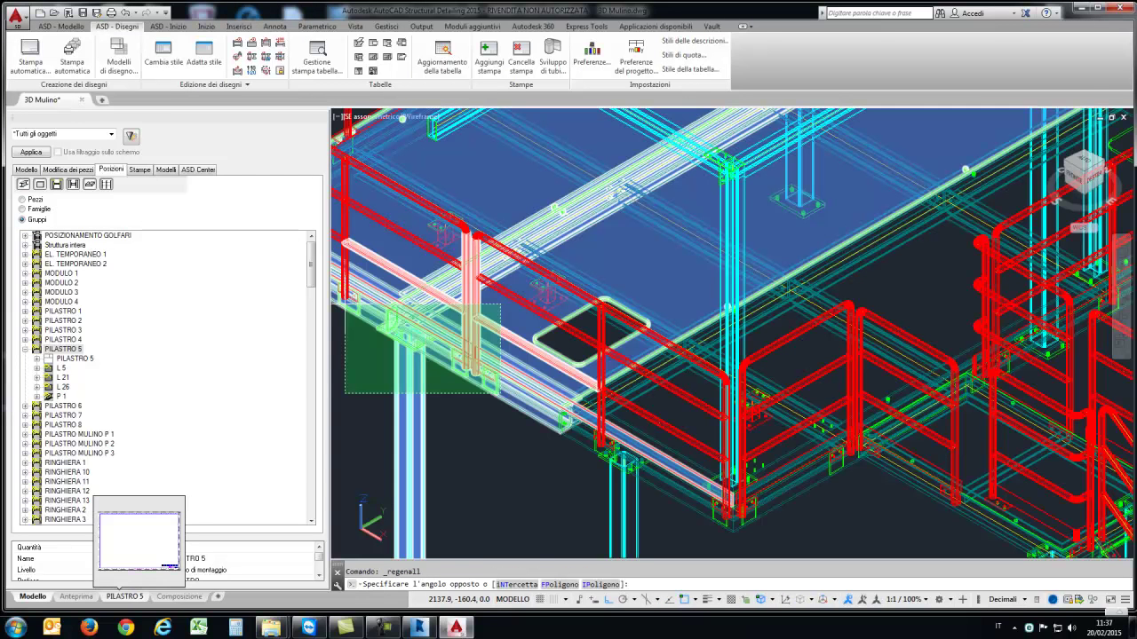
pyautogui.moveTo(346, 393); pyautogui.dragTo(452, 296, button='middle')
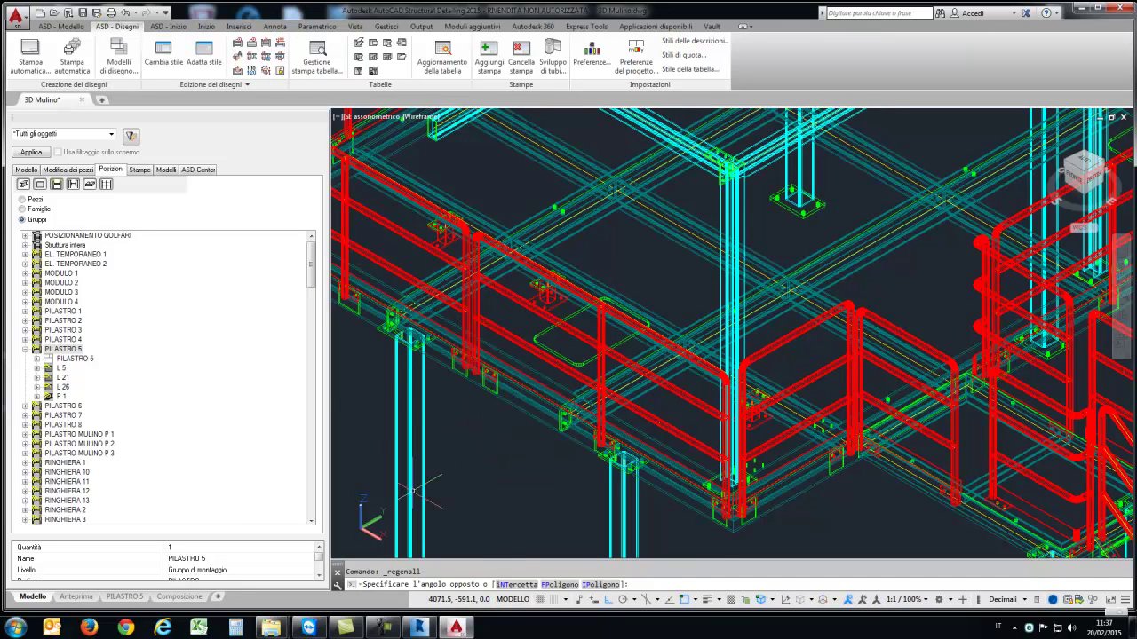
pyautogui.press('Escape')
pyautogui.click(124, 596)
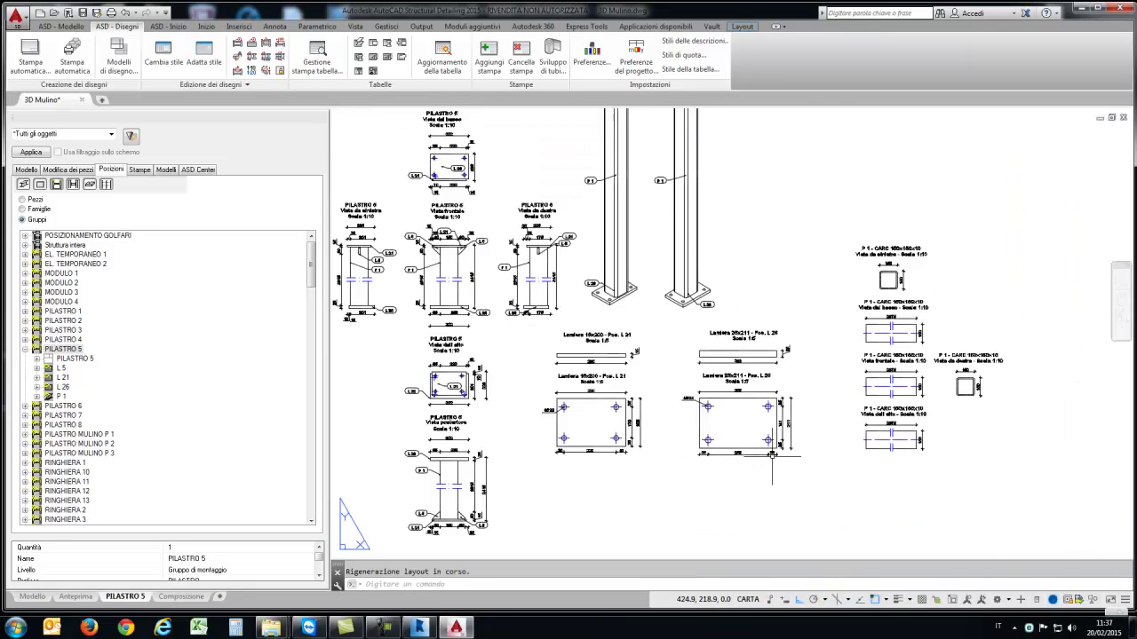
# Step: Zoom and pan over the P 1 tube views and enlarge the 122,57 kg steel table
pyautogui.moveTo(638, 406); pyautogui.dragTo(447, 471, button='middle')
pyautogui.scroll(2, 876, 279)
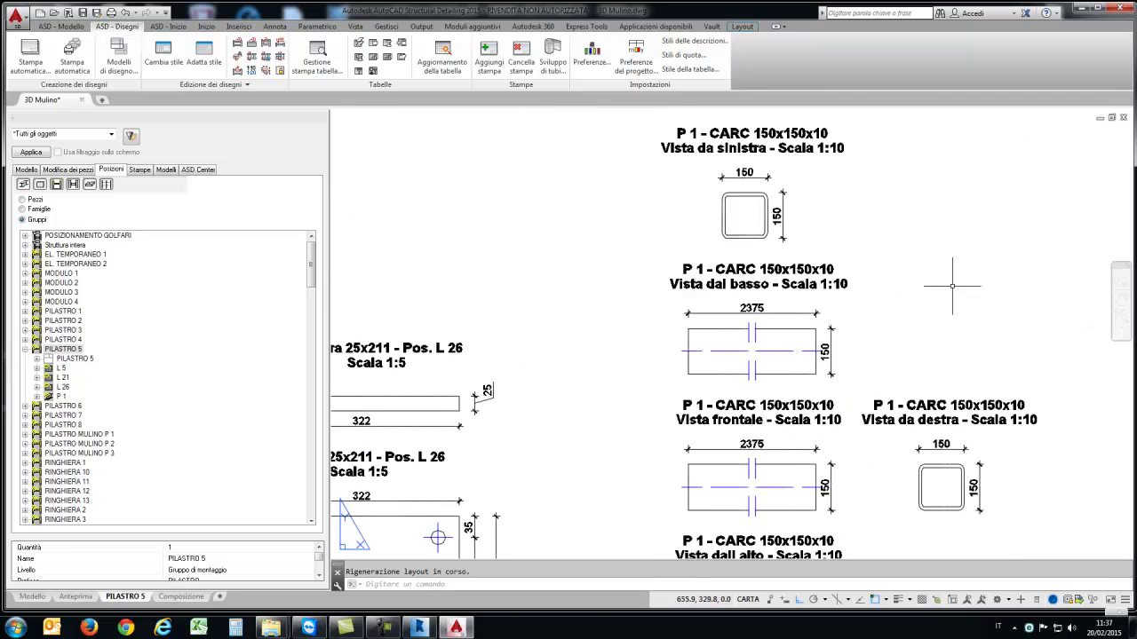
pyautogui.scroll(2, 857, 298)
pyautogui.scroll(-3, 782, 257)
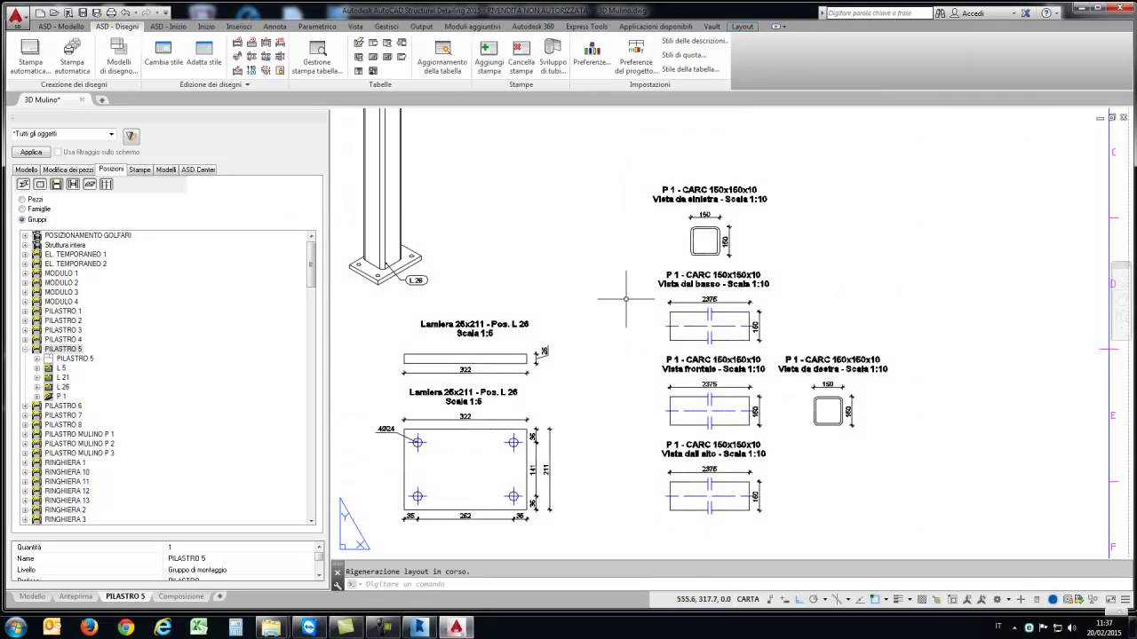
pyautogui.scroll(-1, 719, 295)
pyautogui.scroll(1, 699, 373)
pyautogui.scroll(-1, 622, 391)
pyautogui.moveTo(596, 320); pyautogui.dragTo(684, 408, button='middle')
pyautogui.scroll(1, 570, 302)
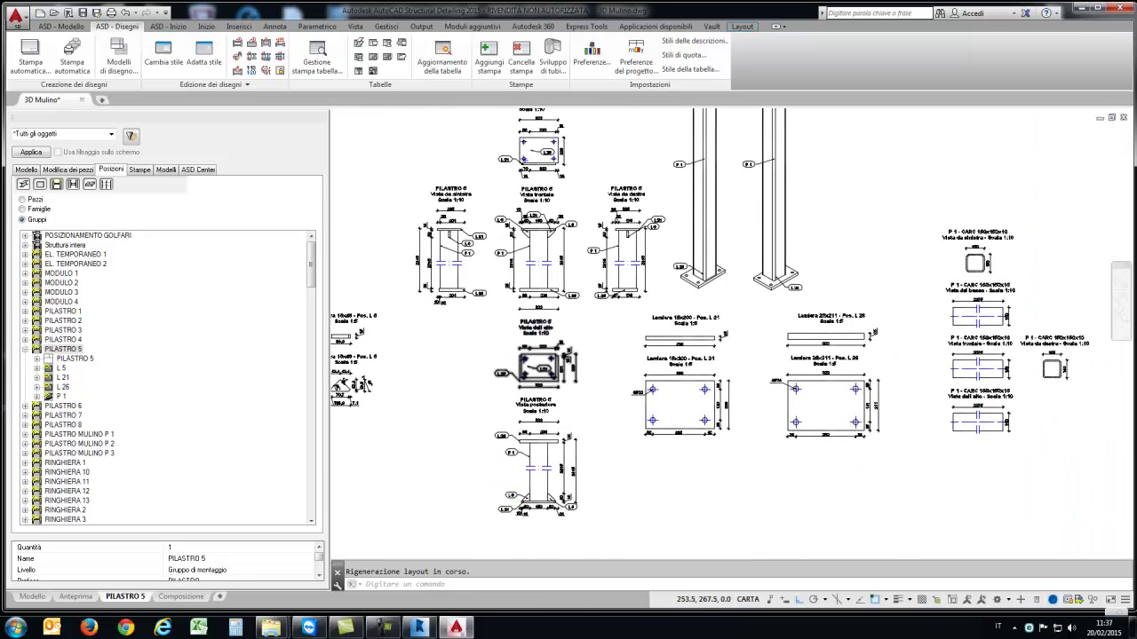
pyautogui.scroll(1, 570, 302)
pyautogui.moveTo(570, 302); pyautogui.dragTo(650, 394, button='middle')
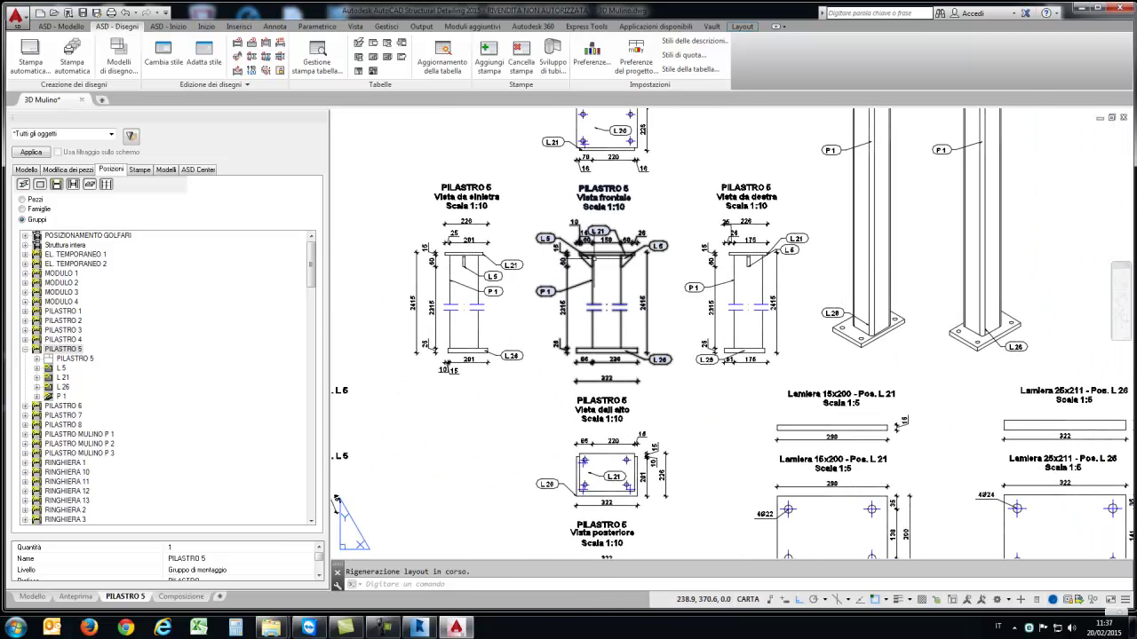
pyautogui.moveTo(551, 165)
pyautogui.mouseDown(button='middle')
pyautogui.moveTo(595, 305)
pyautogui.moveTo(804, 476)
pyautogui.mouseUp(button='middle')
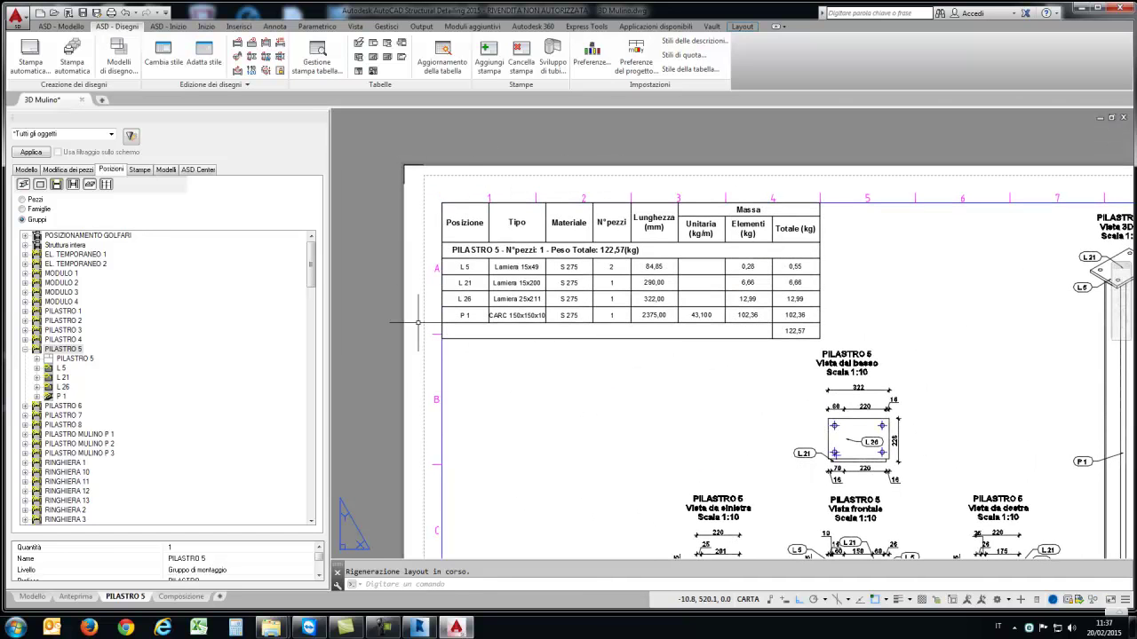
pyautogui.scroll(2, 572, 271)
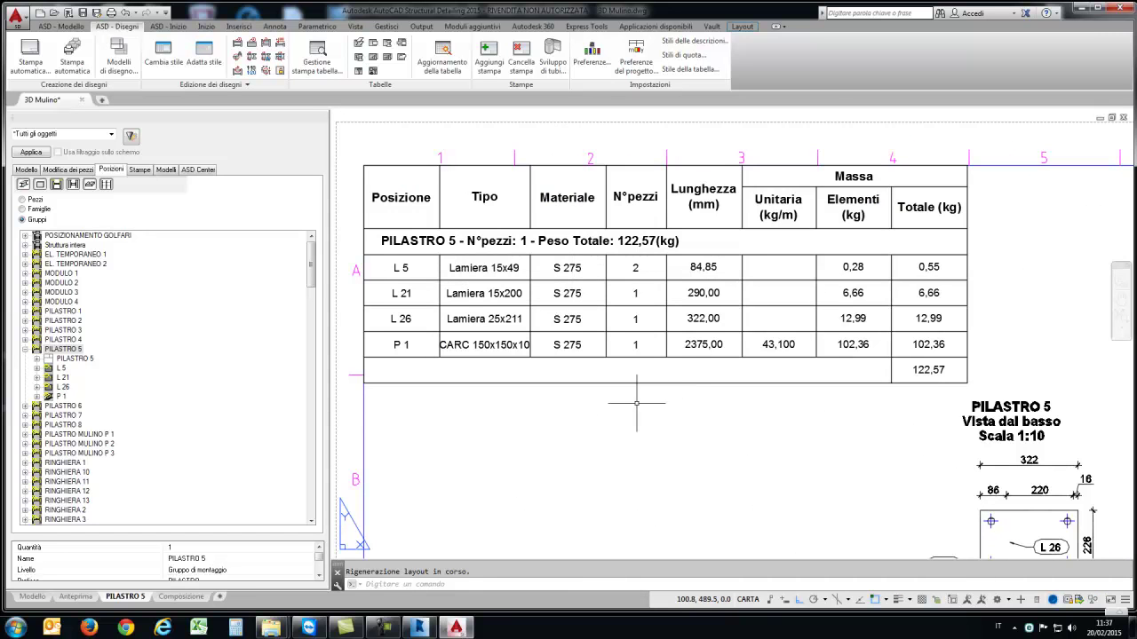
pyautogui.moveTo(636, 404); pyautogui.dragTo(611, 442, button='middle')
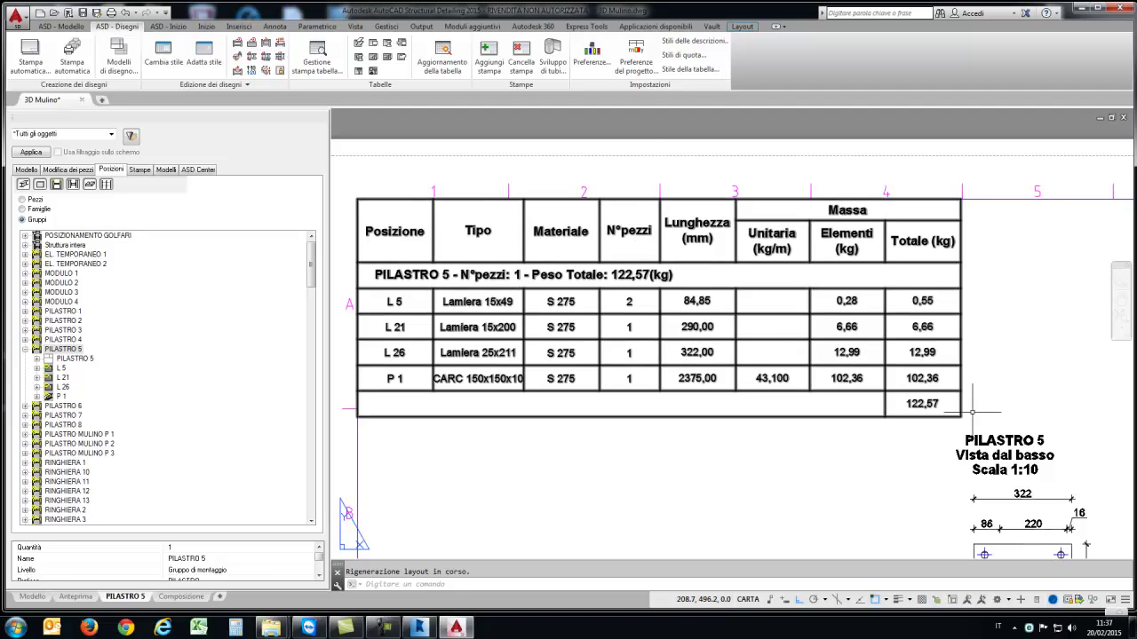
pyautogui.scroll(-1, 720, 447)
pyautogui.scroll(-2, 624, 451)
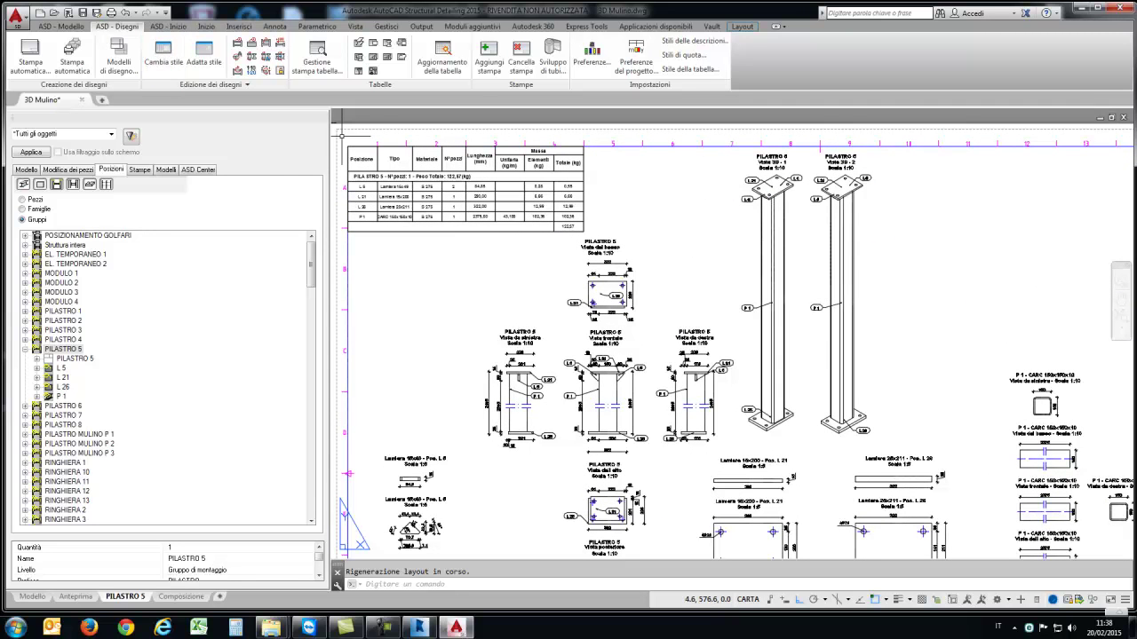
# Step: Set the table type to LISTA DI MONTAGGIO in the table print manager
pyautogui.click(317, 58)
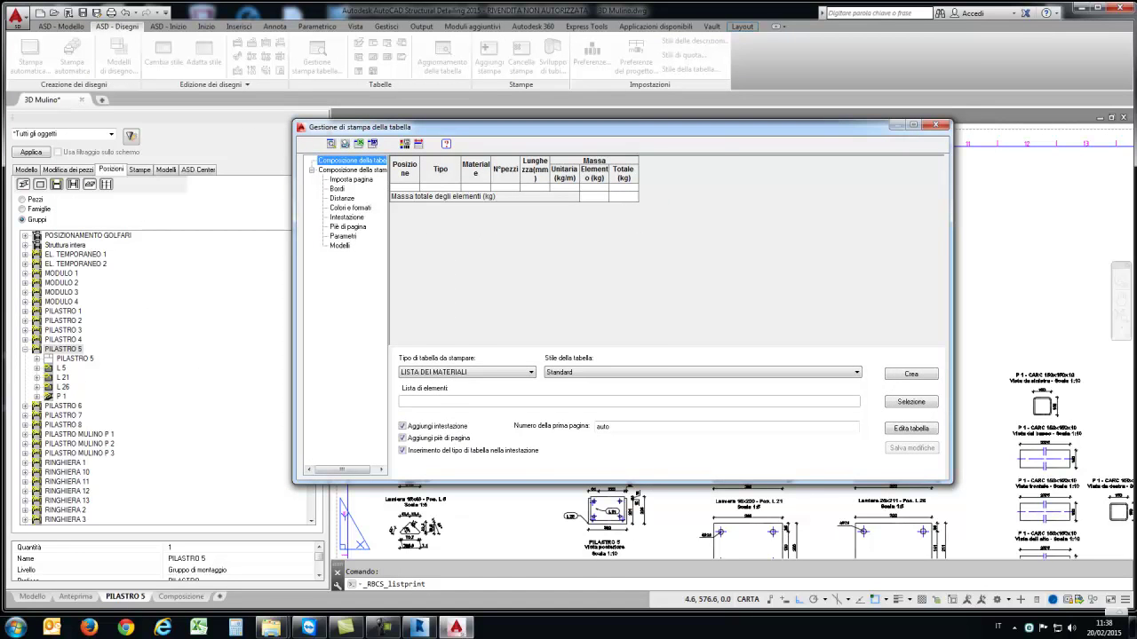
pyautogui.click(351, 180)
pyautogui.click(351, 160)
pyautogui.click(467, 372)
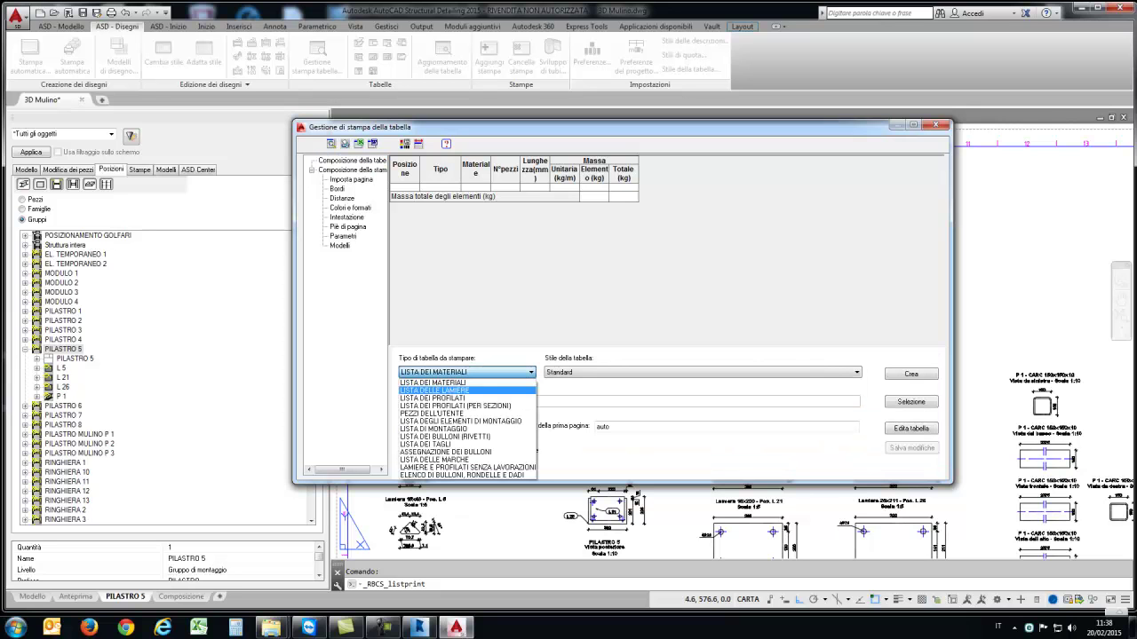
pyautogui.click(435, 429)
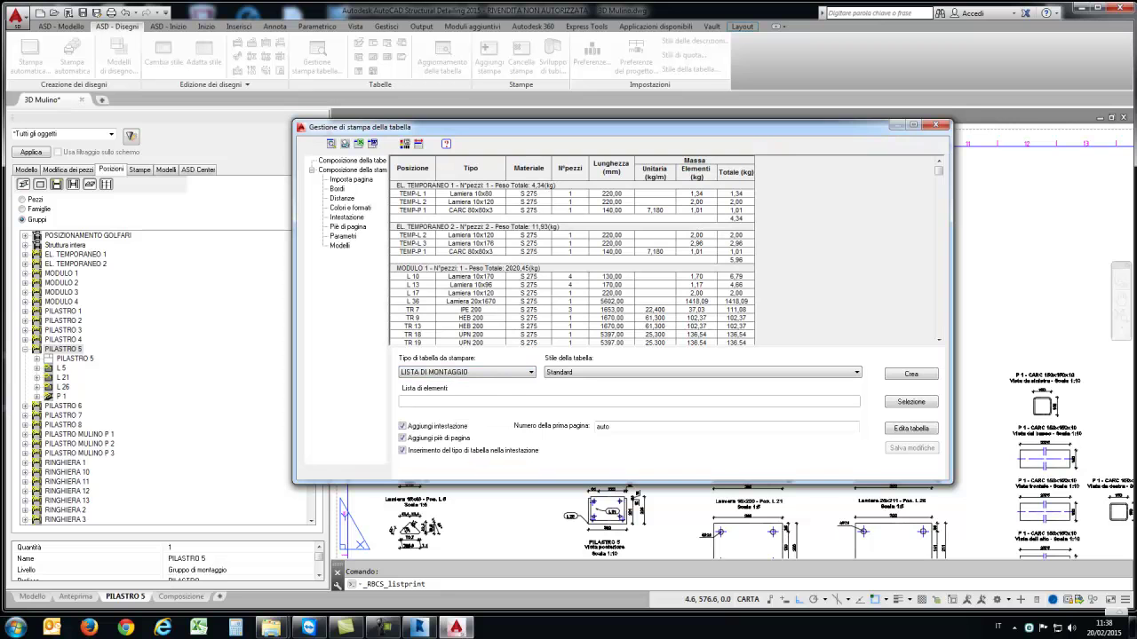
# Step: Export the assembly list to Excel as 'distinta mezzanino'
pyautogui.scroll(-3, 572, 257)
pyautogui.scroll(-5, 573, 257)
pyautogui.scroll(-5, 572, 258)
pyautogui.scroll(-5, 573, 257)
pyautogui.scroll(8, 573, 258)
pyautogui.scroll(10, 572, 257)
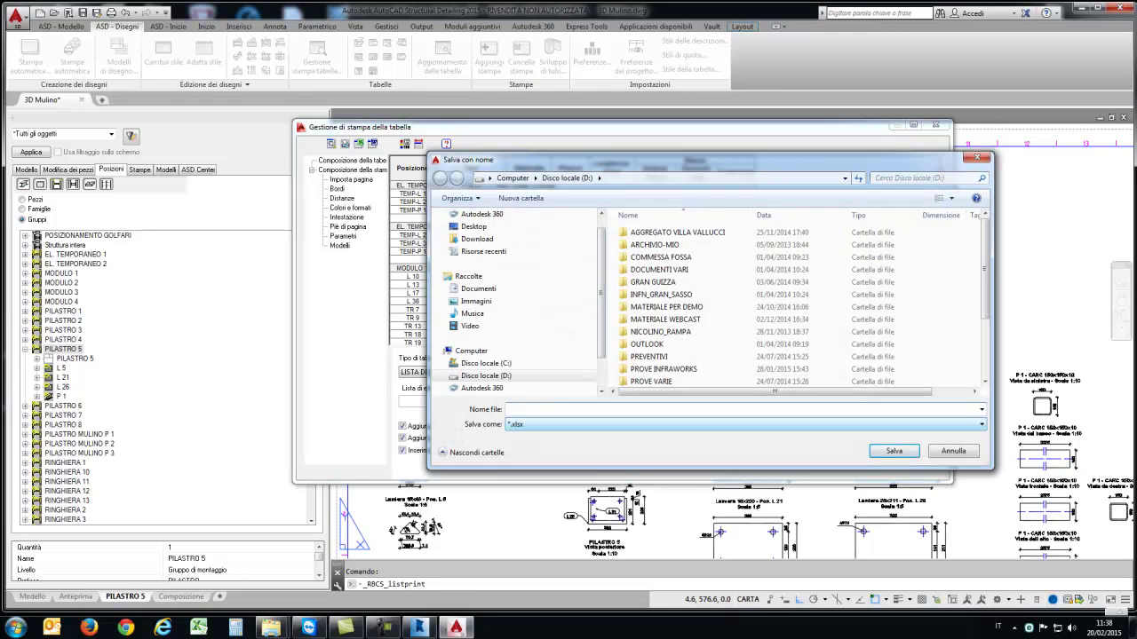
pyautogui.write('distinta mezzanino')
pyautogui.press('Return')
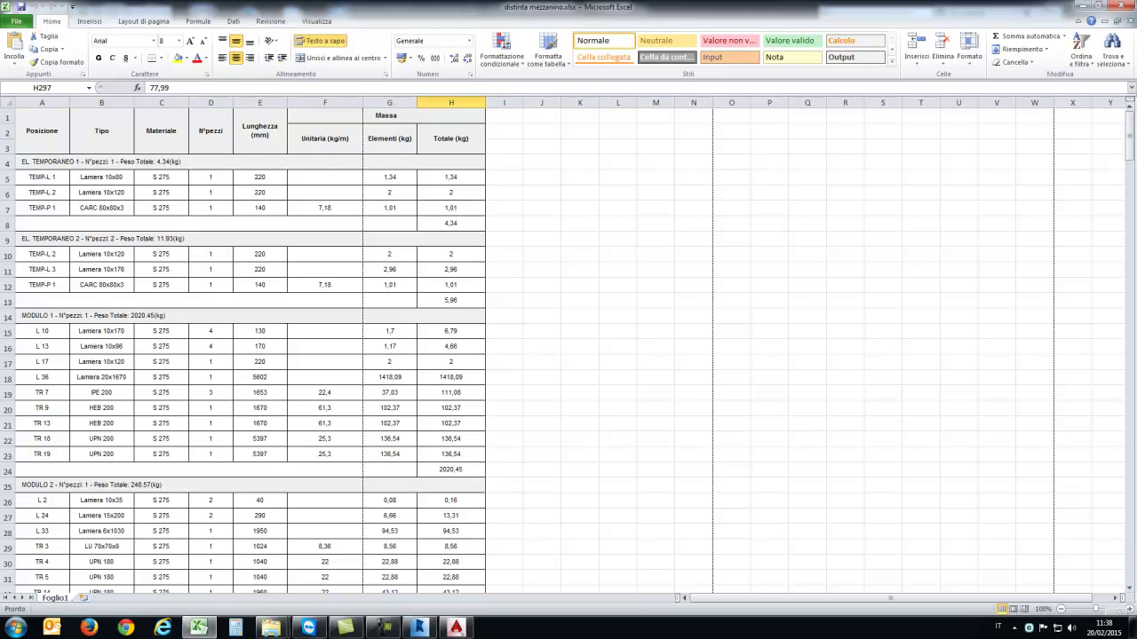
# Step: Scroll distinta mezzanino.xlsx down to the final 77,99 total at row 297, then return to AutoCAD
pyautogui.scroll(-9, 568, 347)
pyautogui.scroll(-9, 568, 346)
pyautogui.scroll(-9, 569, 347)
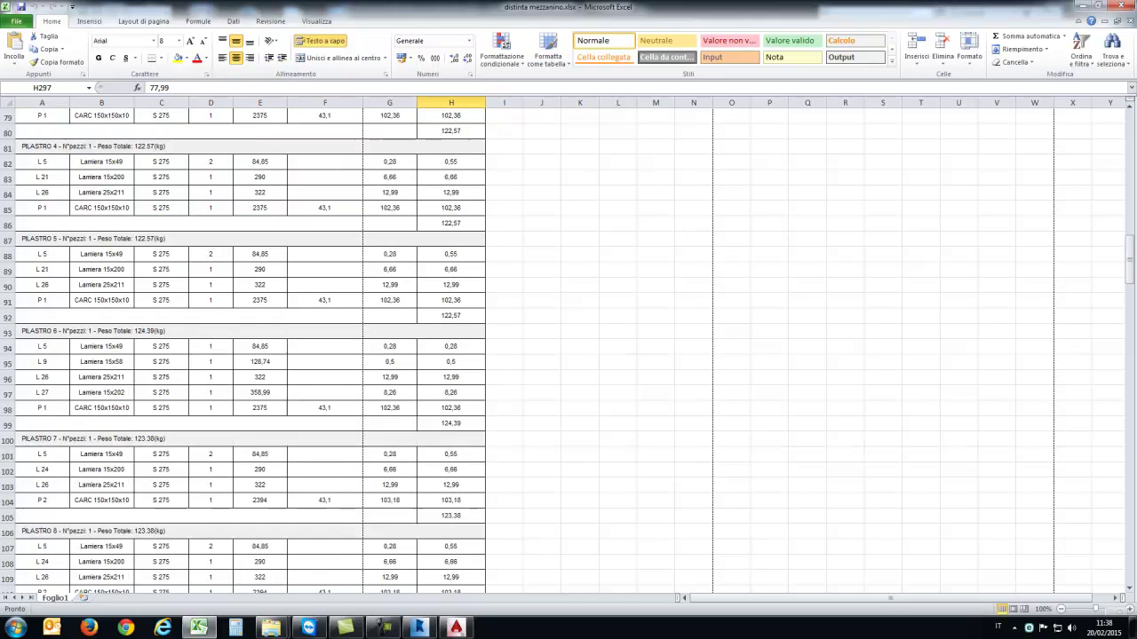
pyautogui.scroll(-10, 569, 347)
pyautogui.scroll(-12, 568, 346)
pyautogui.scroll(-10, 568, 347)
pyautogui.scroll(-12, 569, 347)
pyautogui.scroll(-13, 568, 346)
pyautogui.scroll(-7, 568, 346)
pyautogui.scroll(-1, 569, 346)
pyautogui.scroll(1, 569, 346)
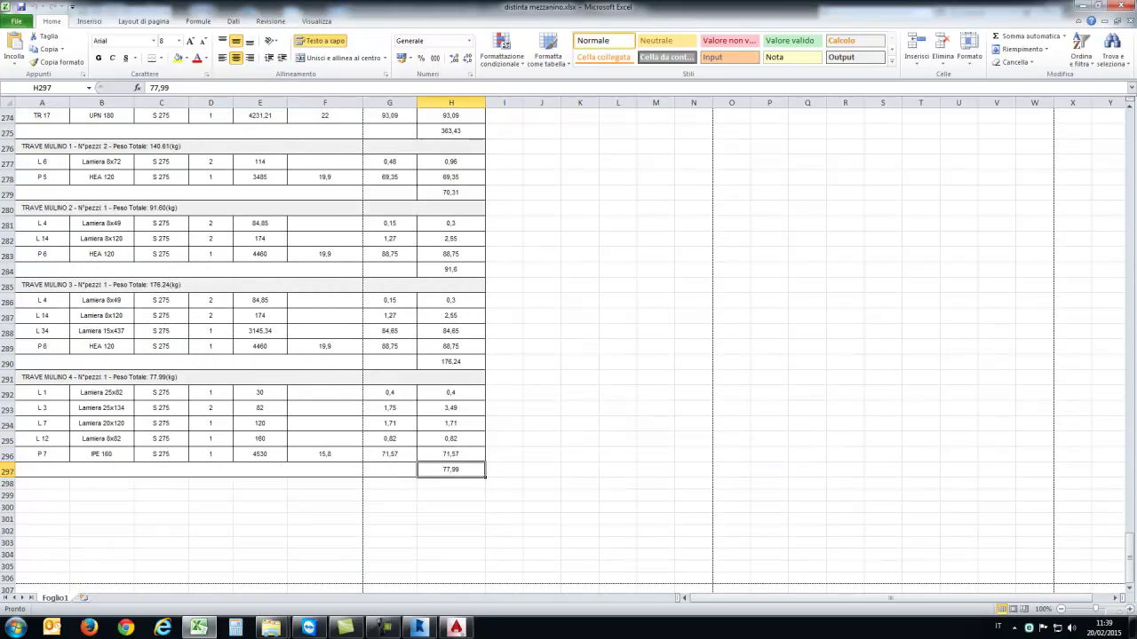
pyautogui.scroll(2, 569, 347)
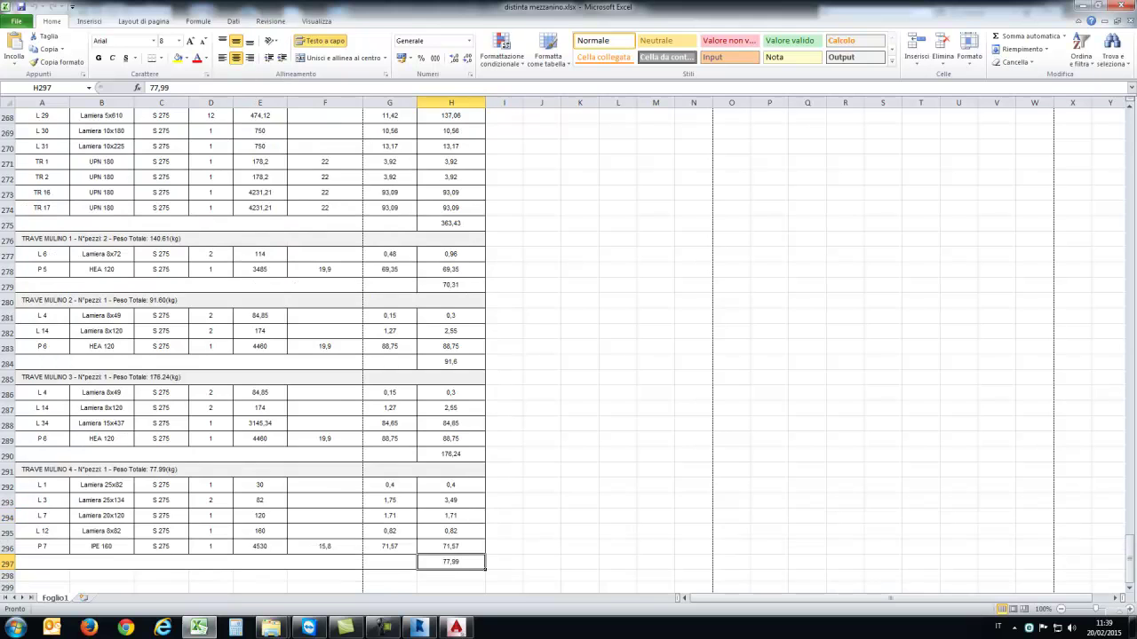
pyautogui.scroll(3, 568, 346)
pyautogui.scroll(4, 568, 346)
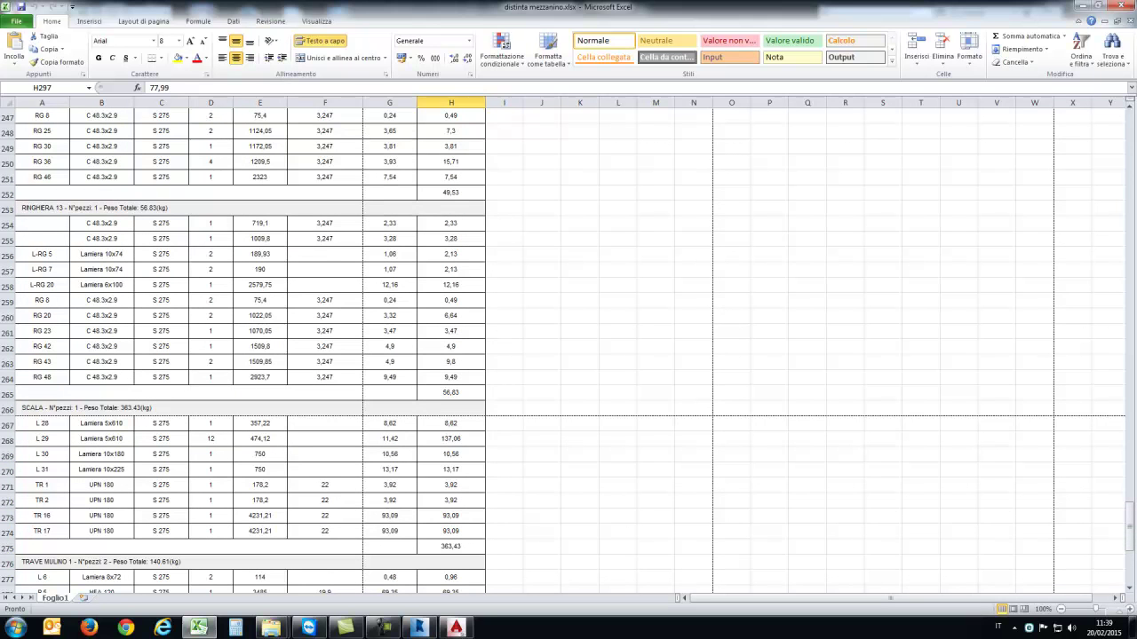
pyautogui.click(455, 628)
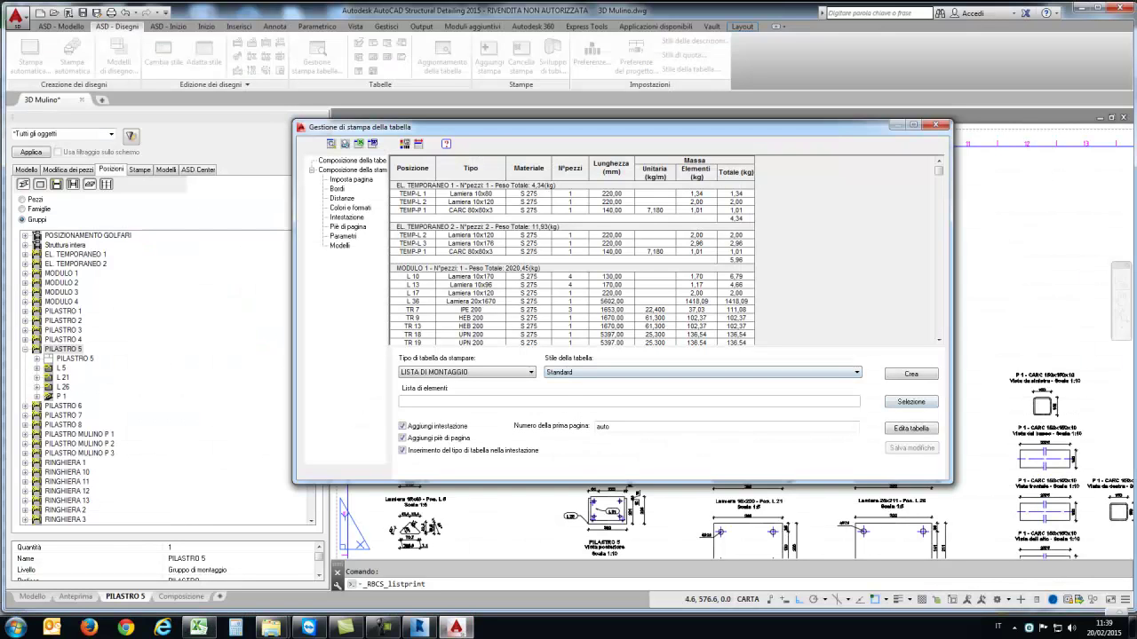
# Step: Close the table print manager and select the PILASTRO 5 sheet in the prints list
pyautogui.press('Return')
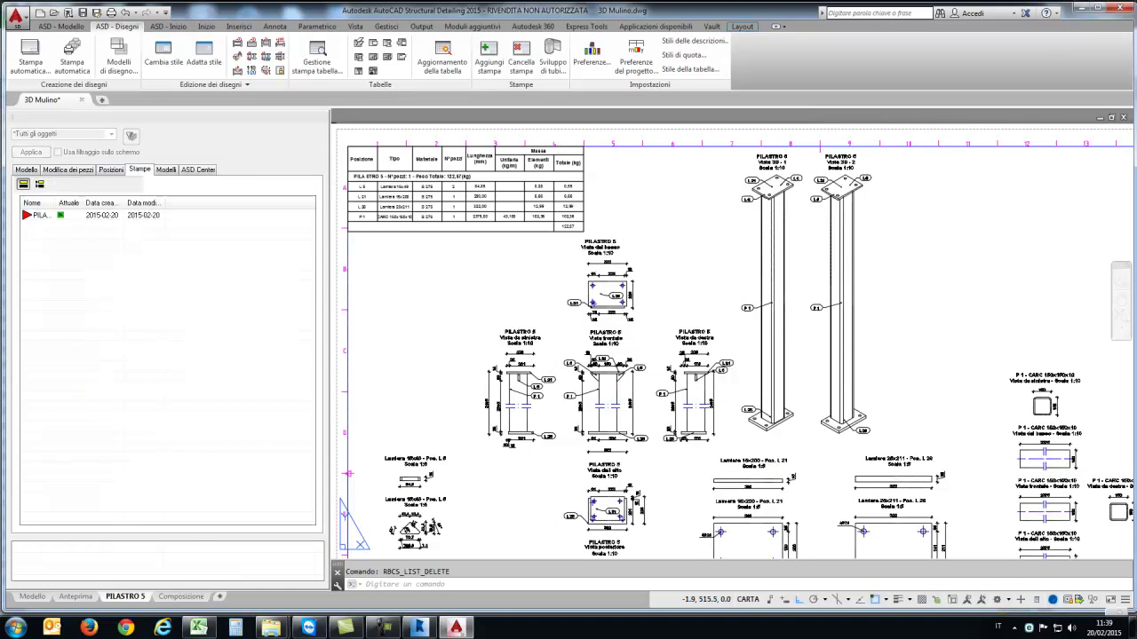
pyautogui.click(40, 215)
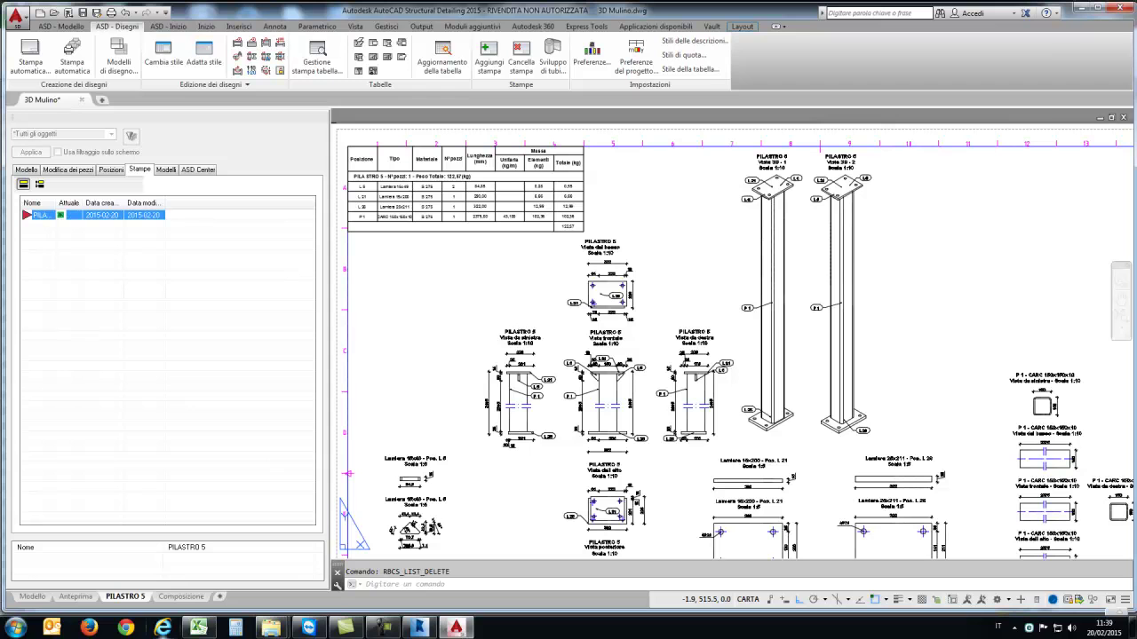
pyautogui.click(271, 628)
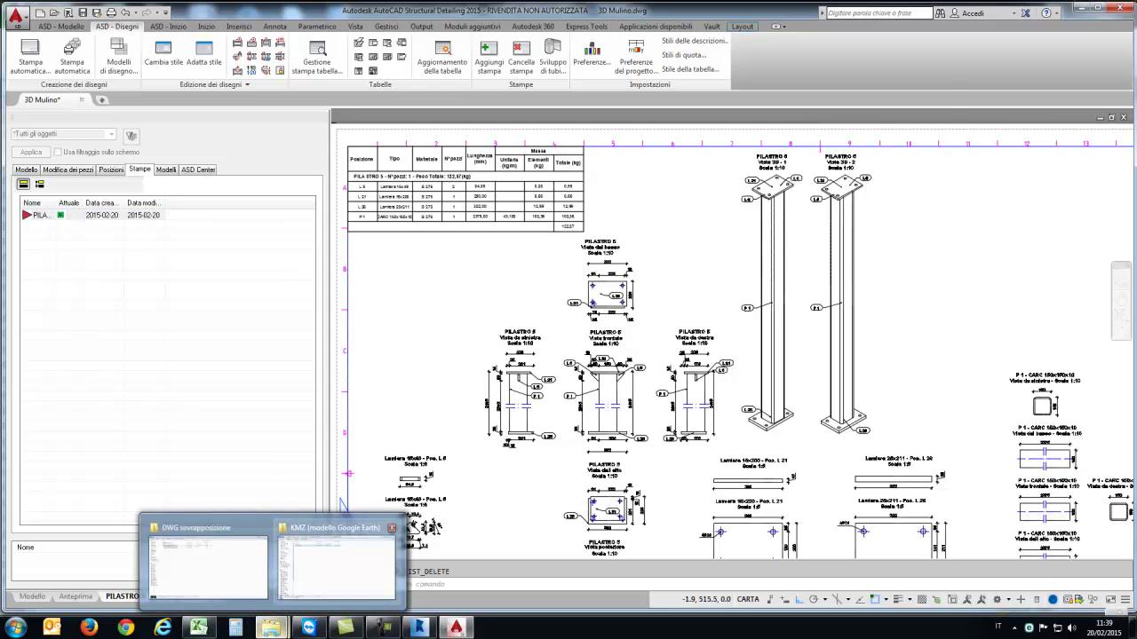
# Step: Close the KMZ and DWG overlay folder windows and open Computer from the desktop
pyautogui.click(336, 559)
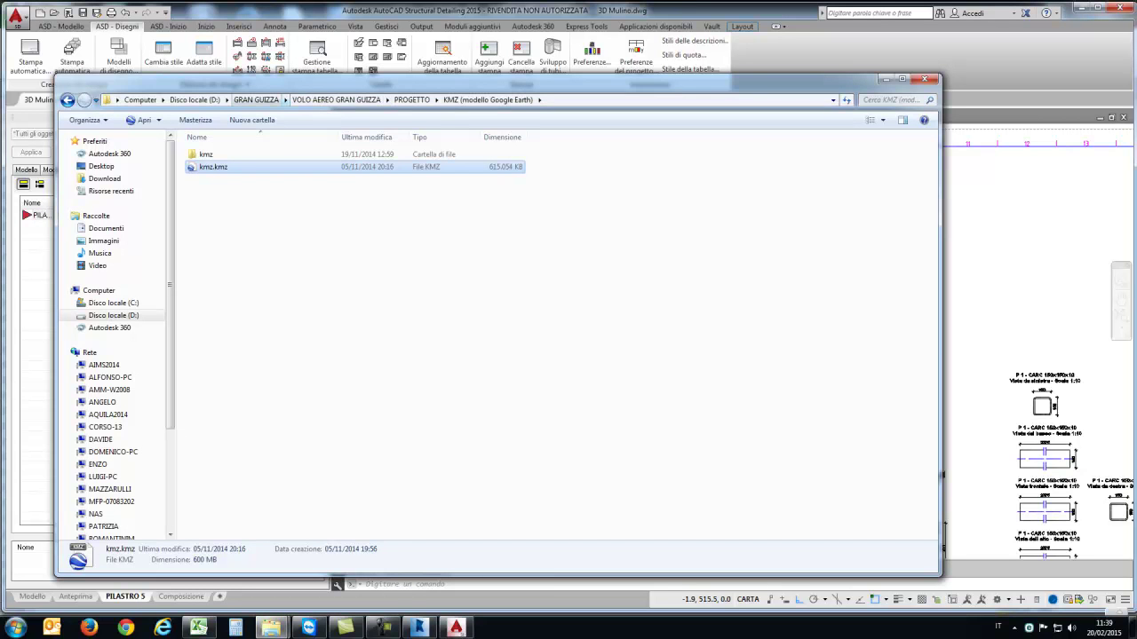
pyautogui.click(925, 79)
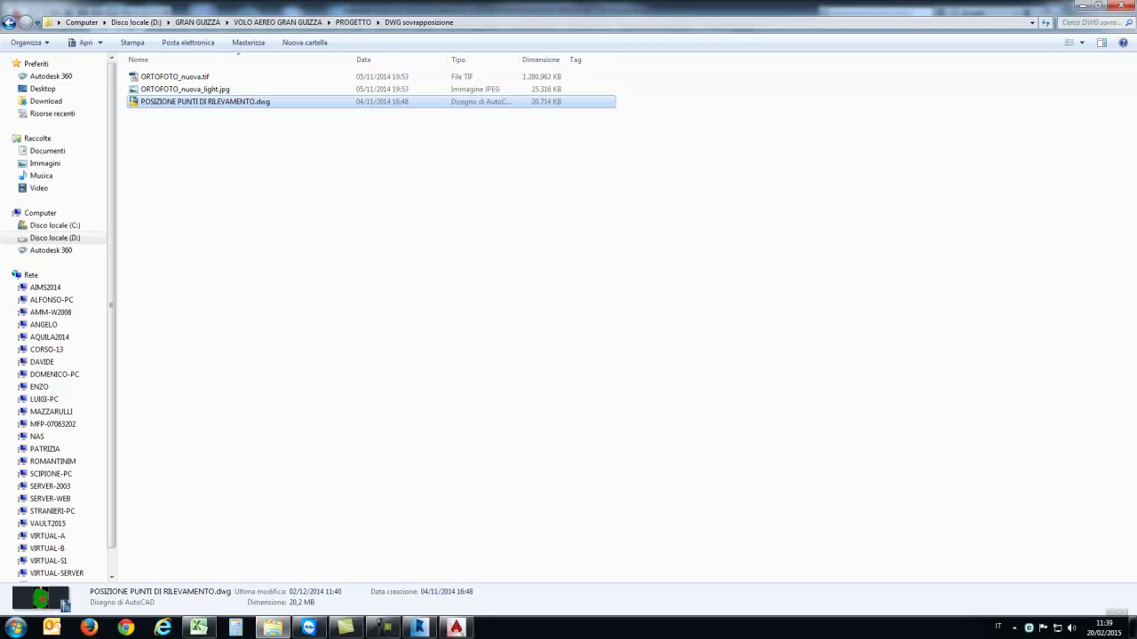
pyautogui.hotkey('alt', 'F4')
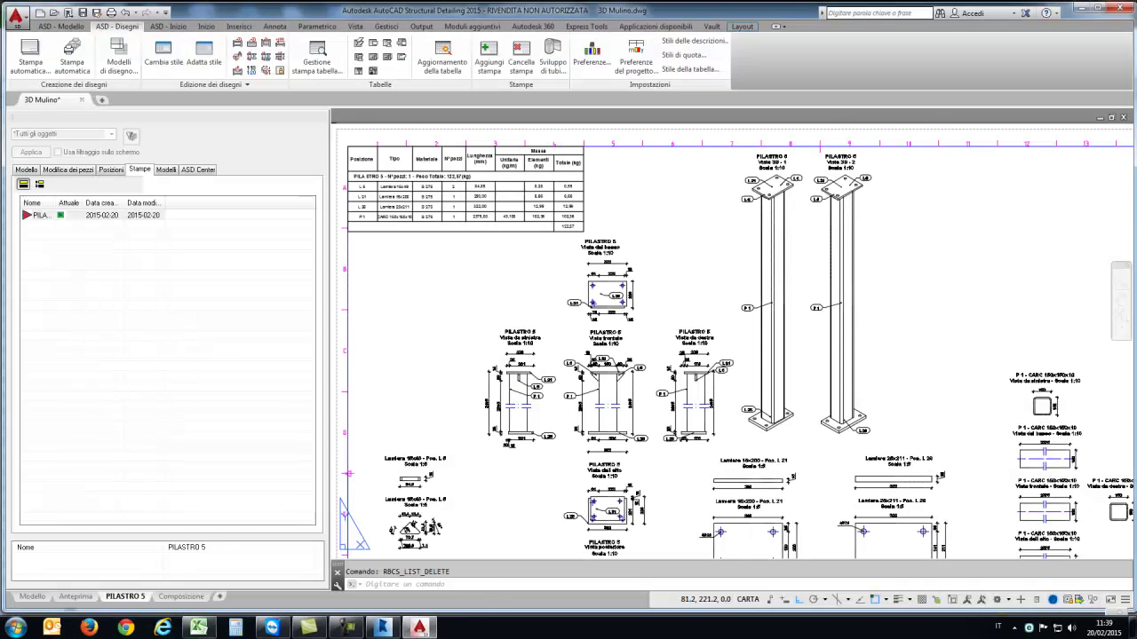
pyautogui.click(1132, 627)
pyautogui.click(112, 271)
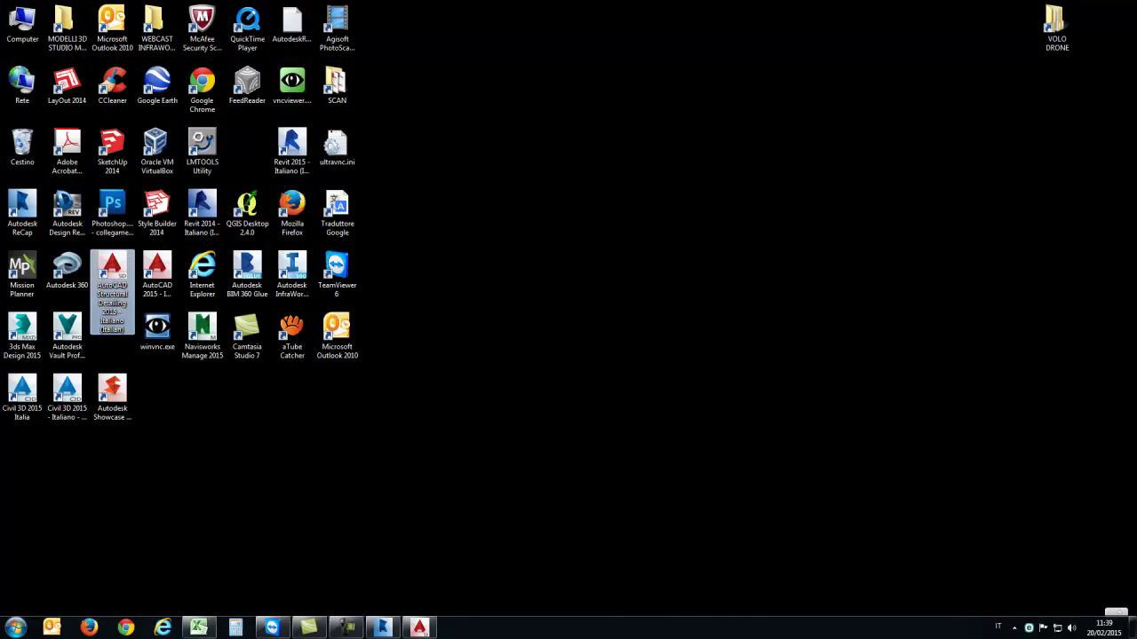
pyautogui.doubleClick(22, 22)
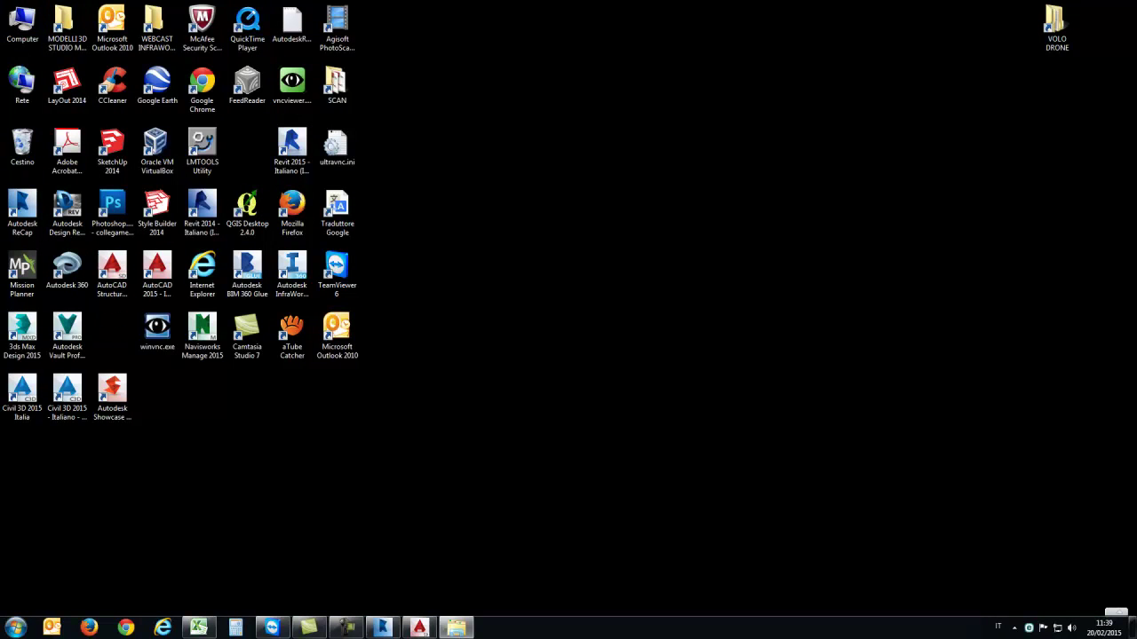
# Step: Browse to D:\MATERIALE PER DEMO\web-cast ASD - Mulino and open Mulino - Codice 3212205.dst
pyautogui.doubleClick(156, 106)
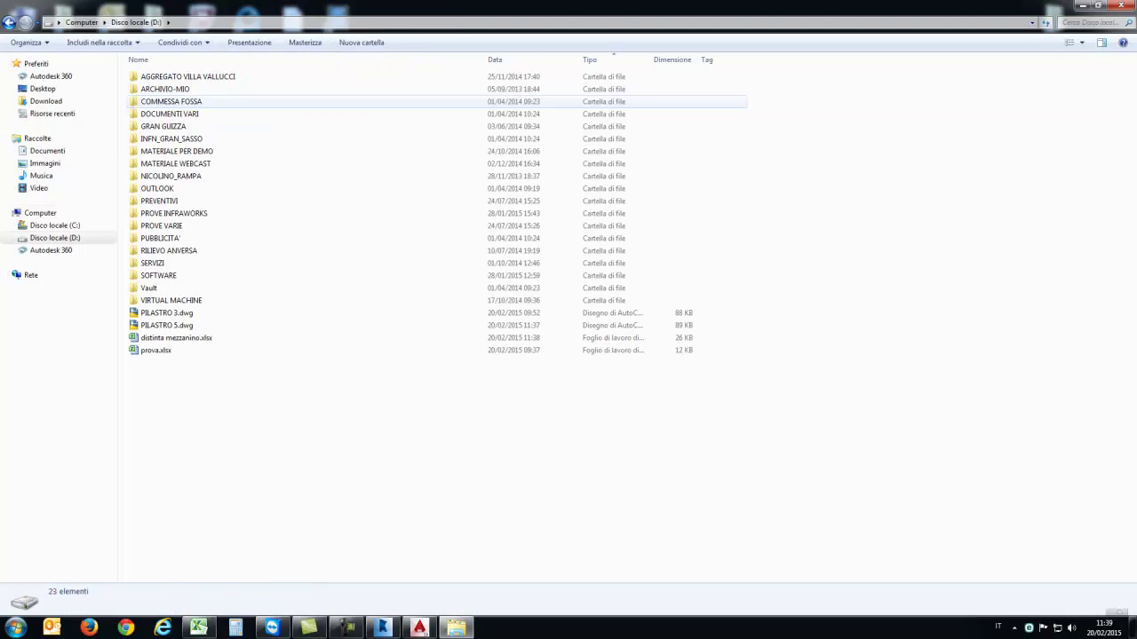
pyautogui.click(177, 151)
pyautogui.doubleClick(175, 164)
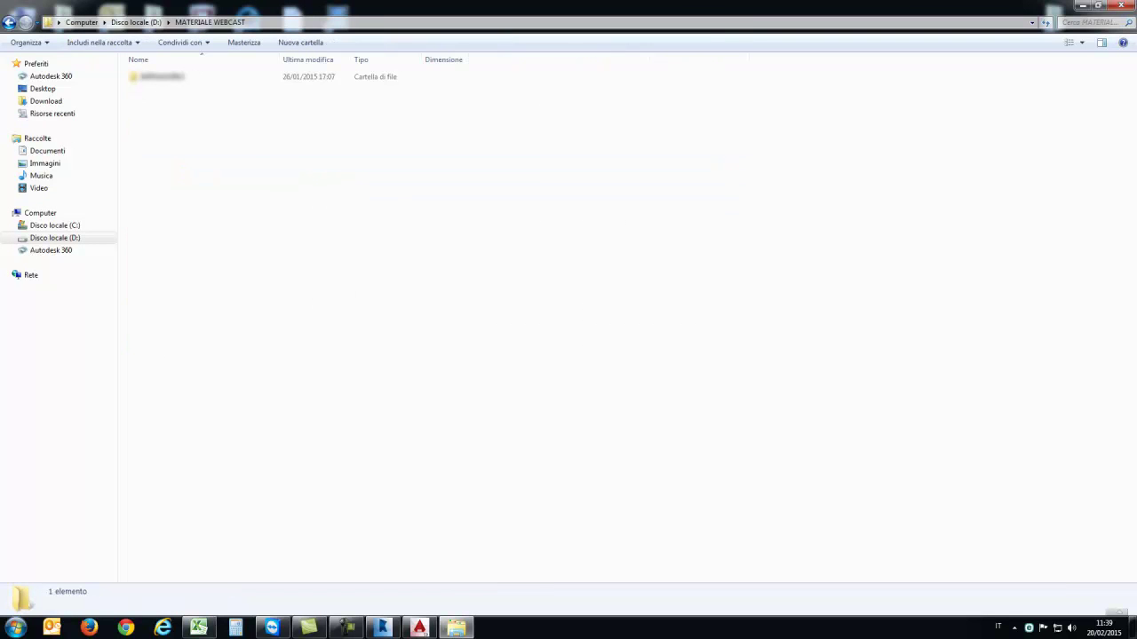
pyautogui.click(135, 22)
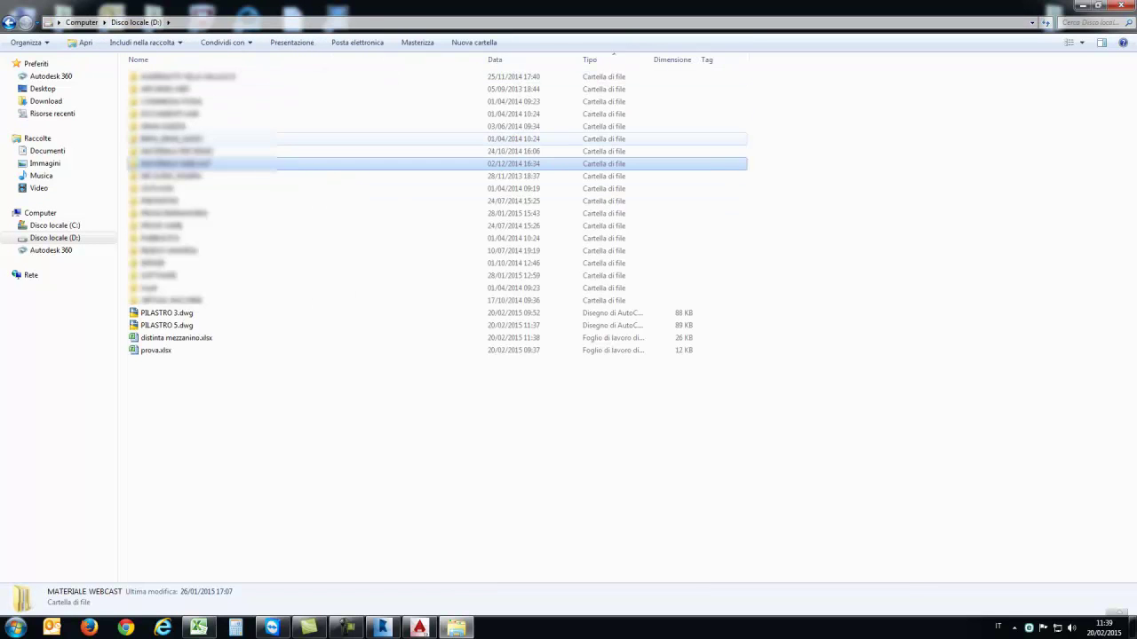
pyautogui.doubleClick(175, 151)
pyautogui.doubleClick(175, 151)
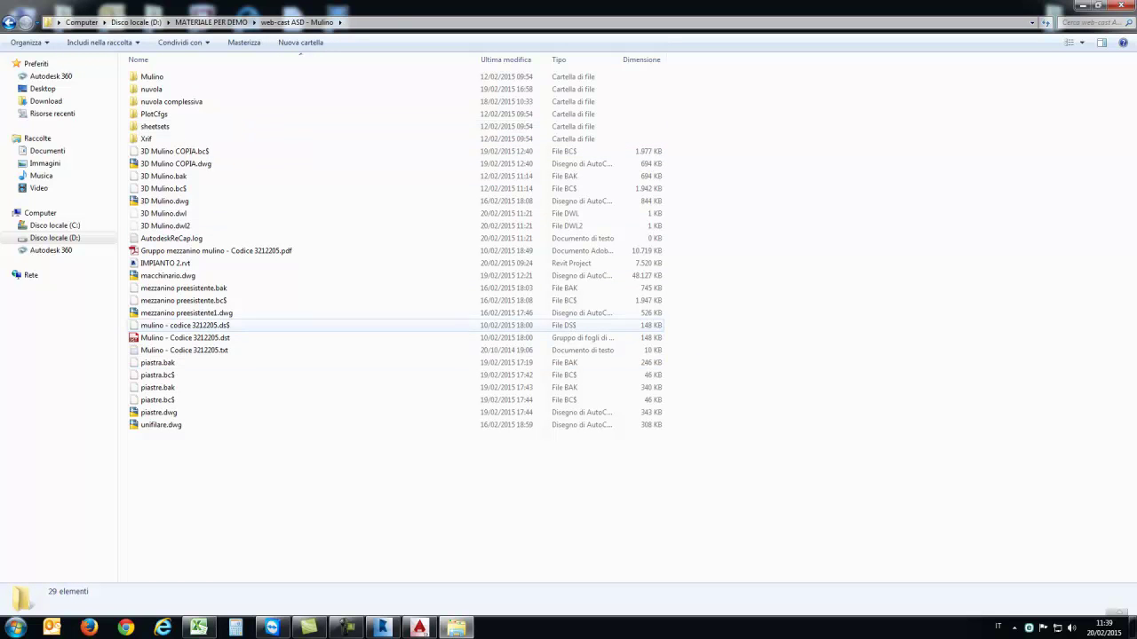
pyautogui.click(185, 338)
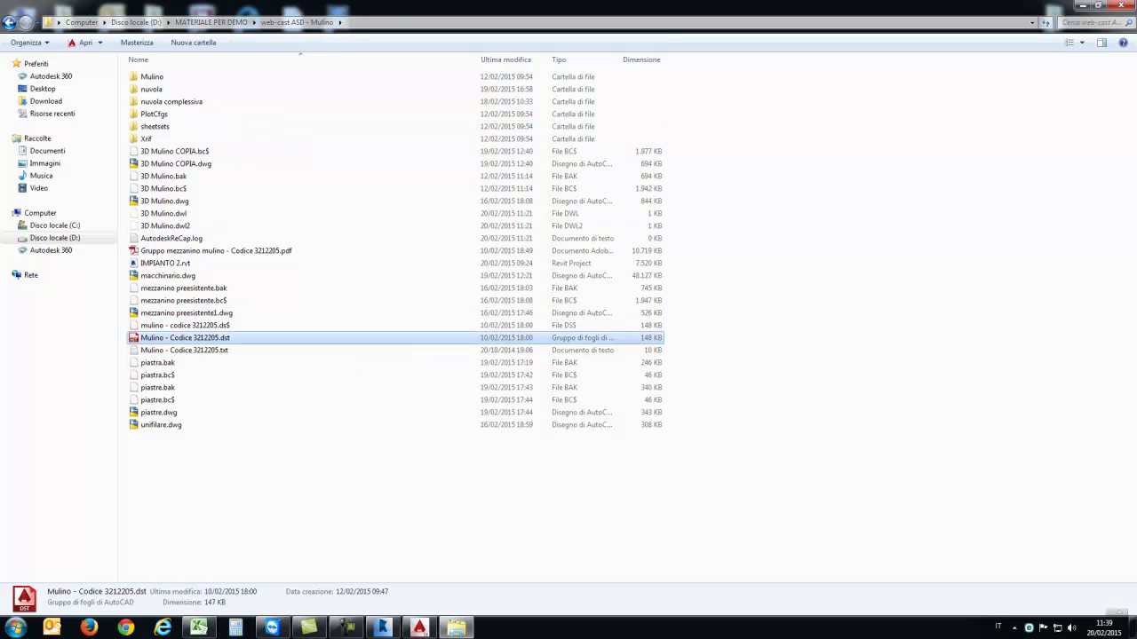
pyautogui.click(420, 628)
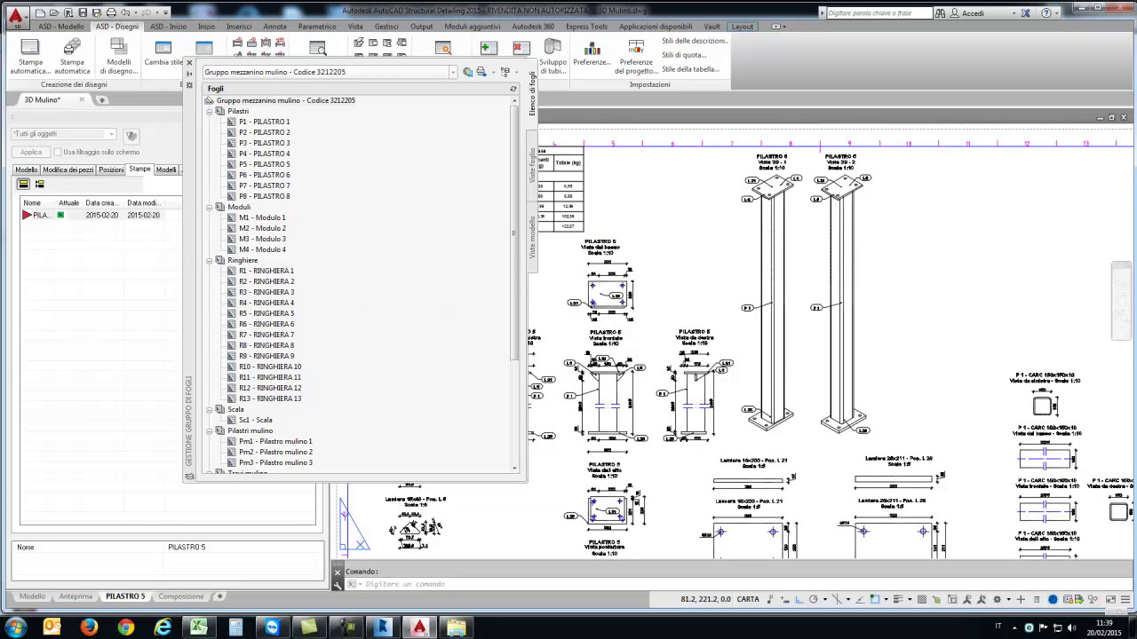
# Step: Open the P1 - PILASTRO 1 sheet from the sheet set and shift its layout slightly left
pyautogui.hotkey('ctrl', '4')
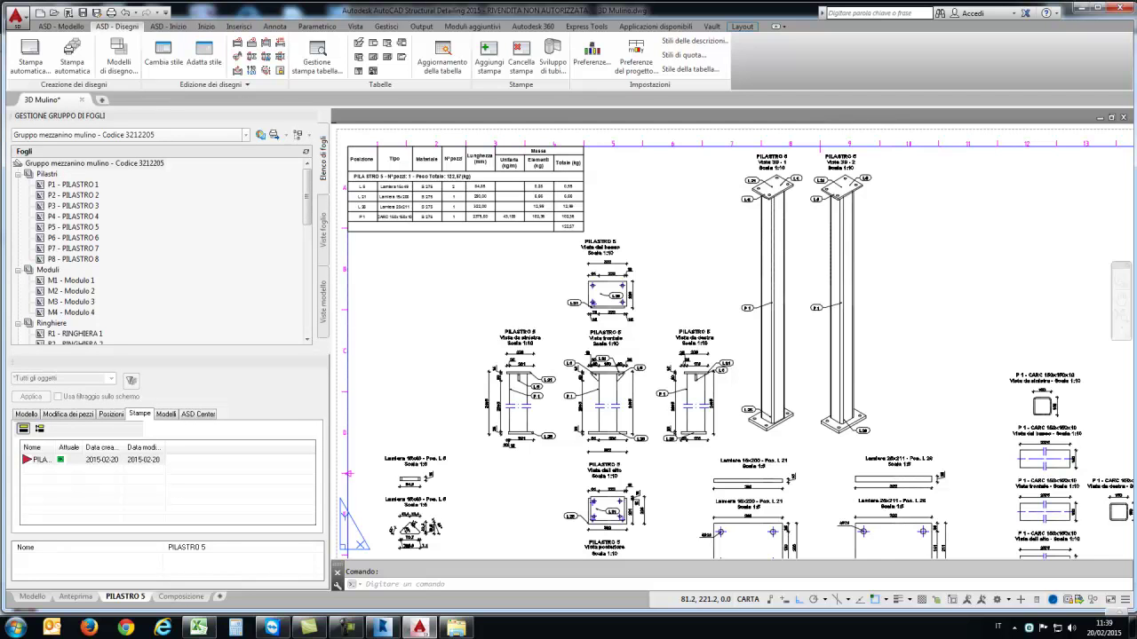
pyautogui.doubleClick(73, 184)
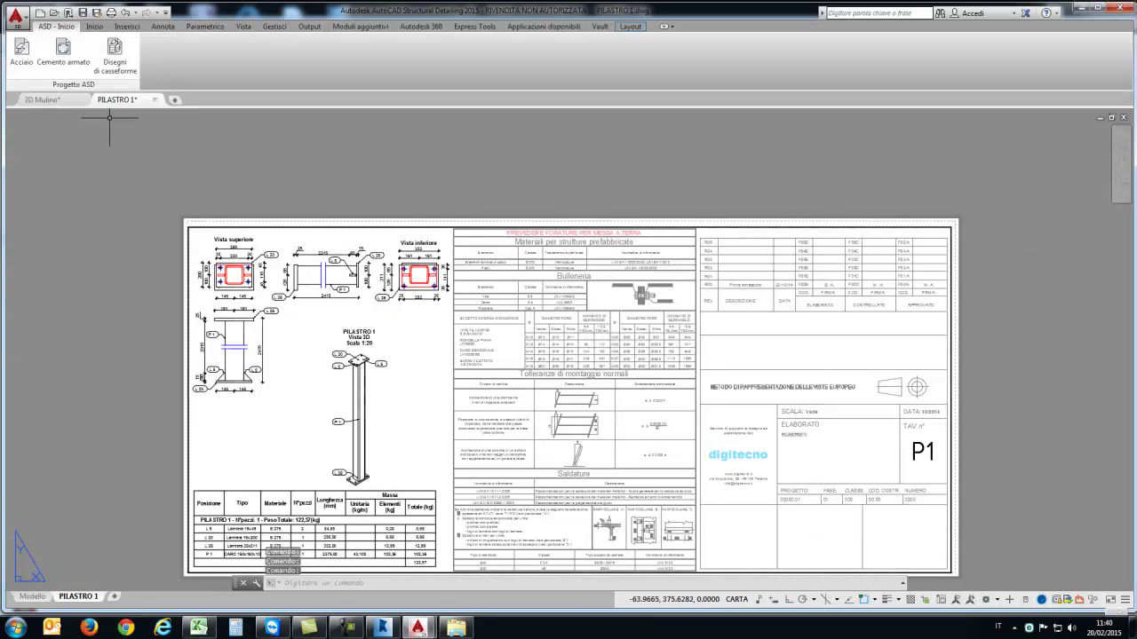
pyautogui.scroll(1, 356, 307)
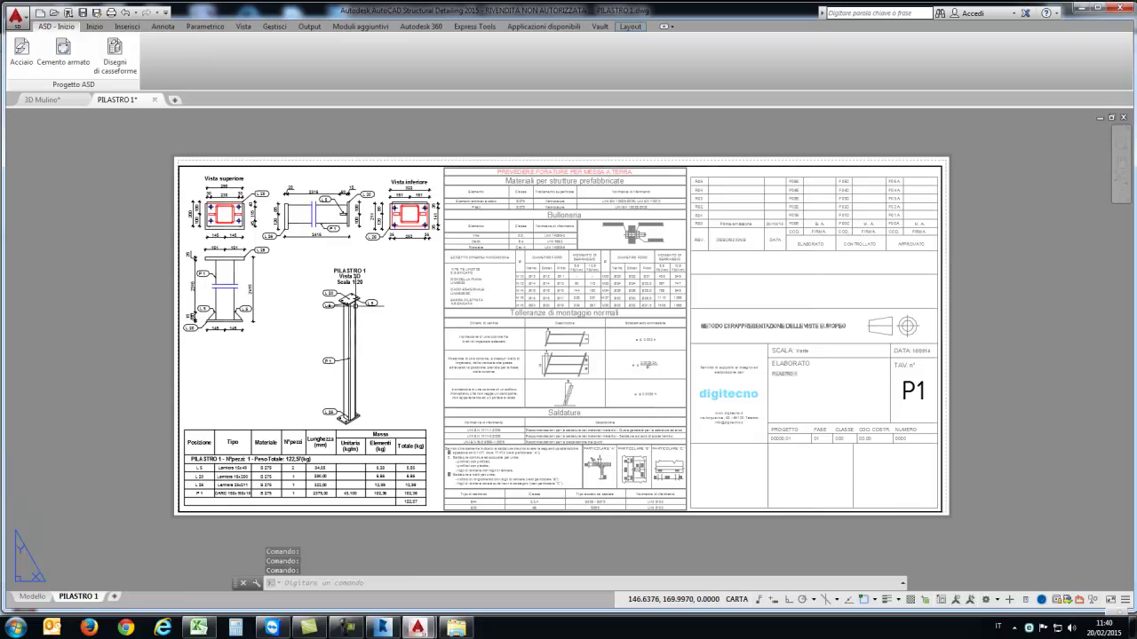
pyautogui.scroll(2, 339, 315)
pyautogui.scroll(-2, 369, 306)
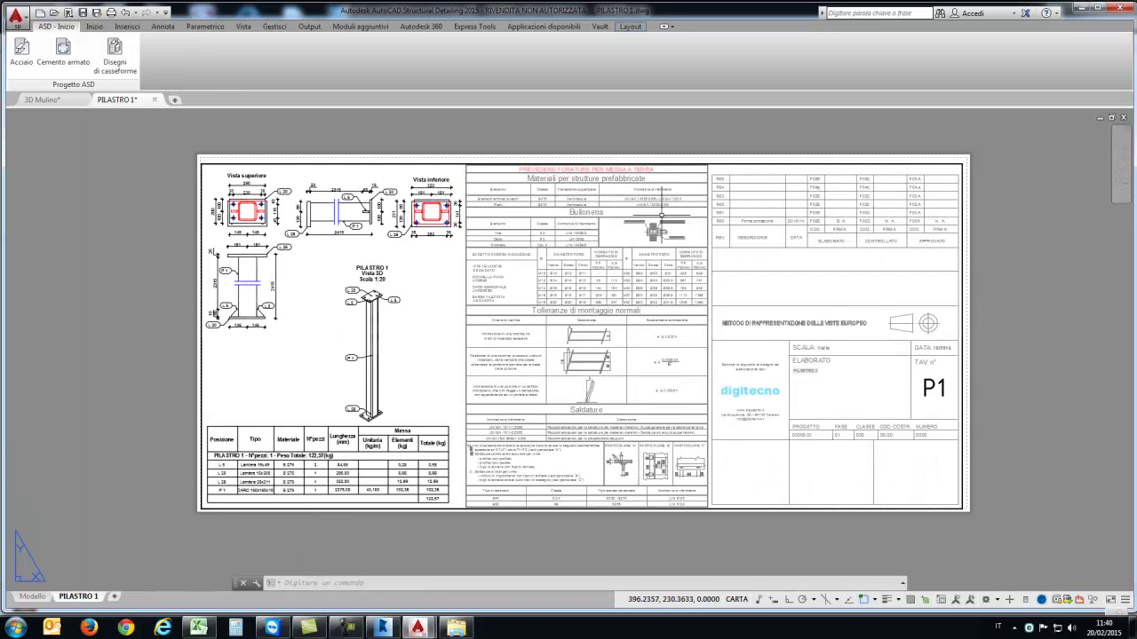
pyautogui.moveTo(654, 293); pyautogui.dragTo(624, 290, button='middle')
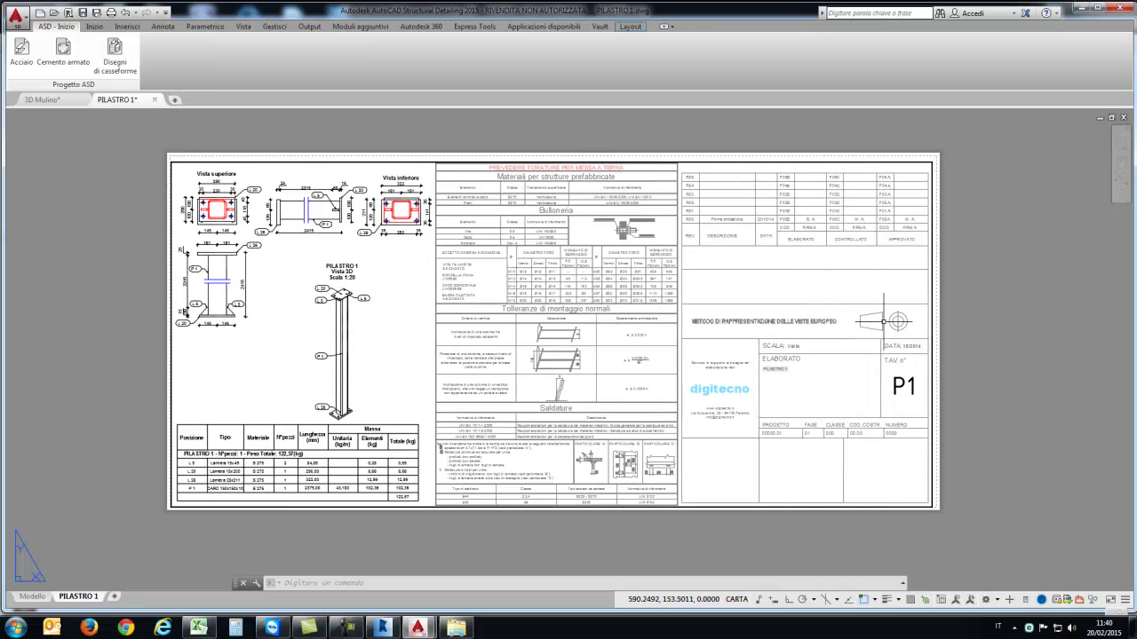
# Step: Return to 3D Mulino and close the PILASTRO 1 drawing, discarding its changes
pyautogui.click(44, 99)
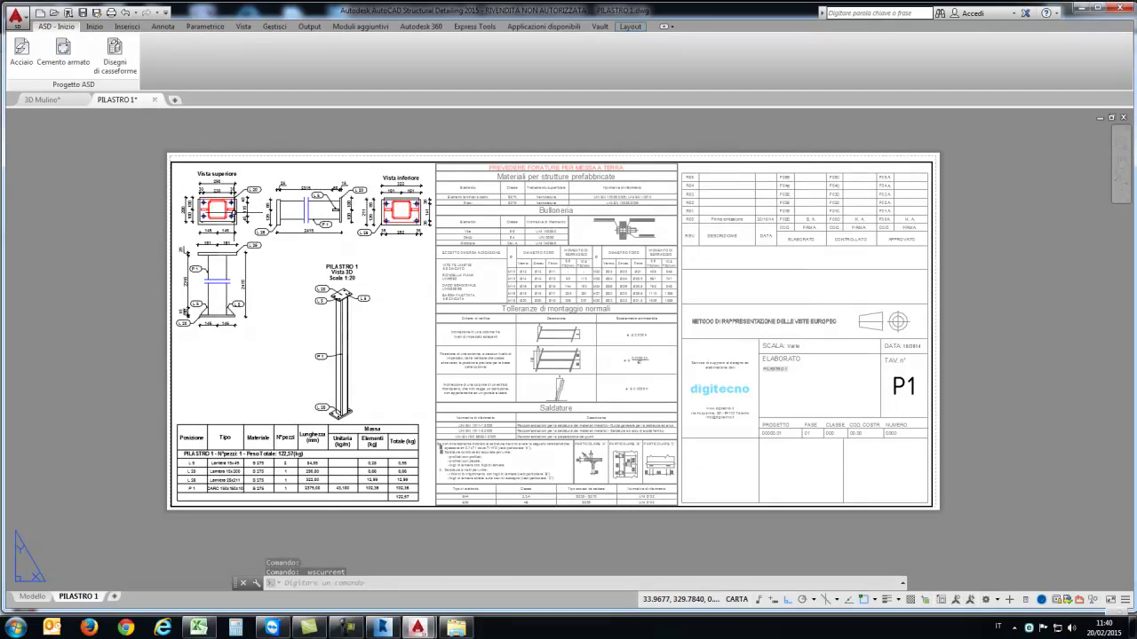
pyautogui.click(153, 100)
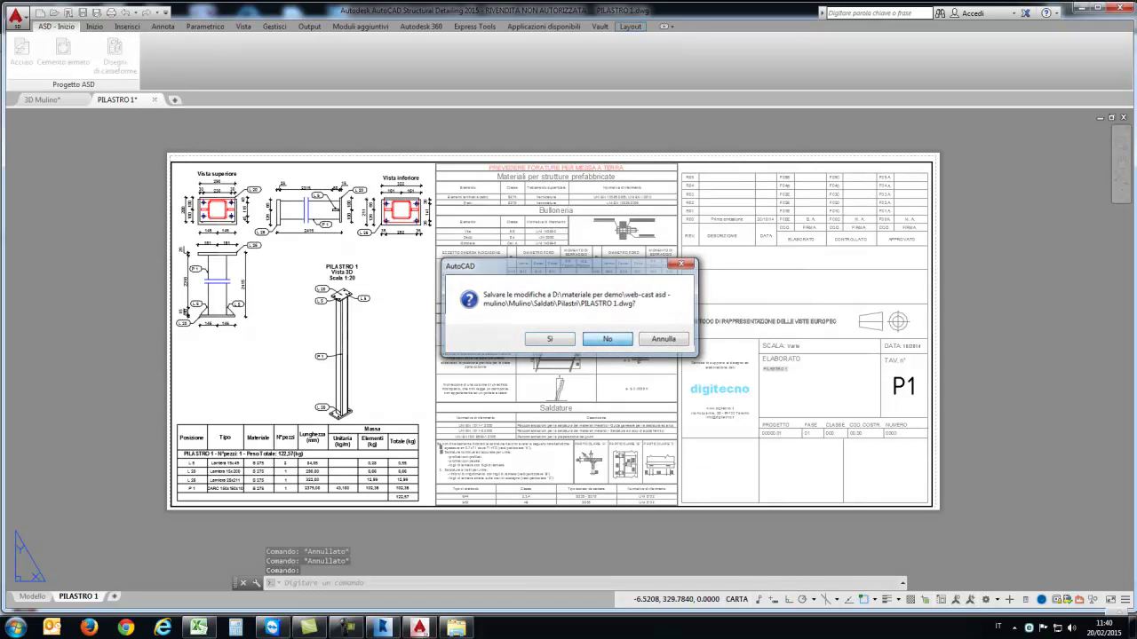
pyautogui.click(607, 338)
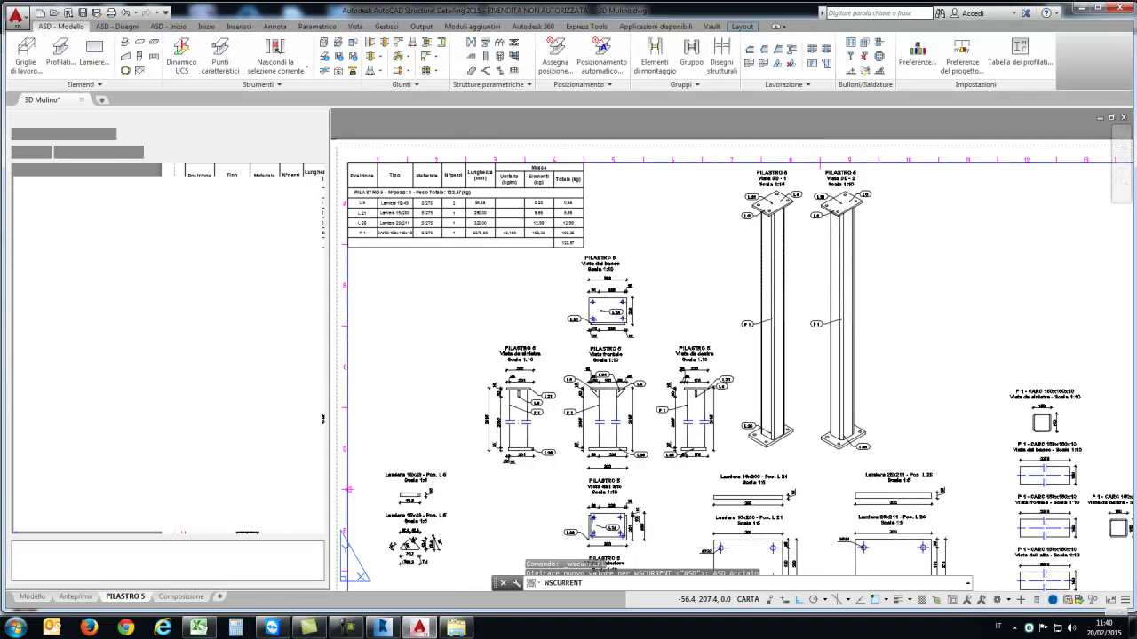
# Step: Load the Gruppo mezzanino mulino sheet set and open the M1 - Modulo 1 sheet, zoomed in
pyautogui.click(456, 628)
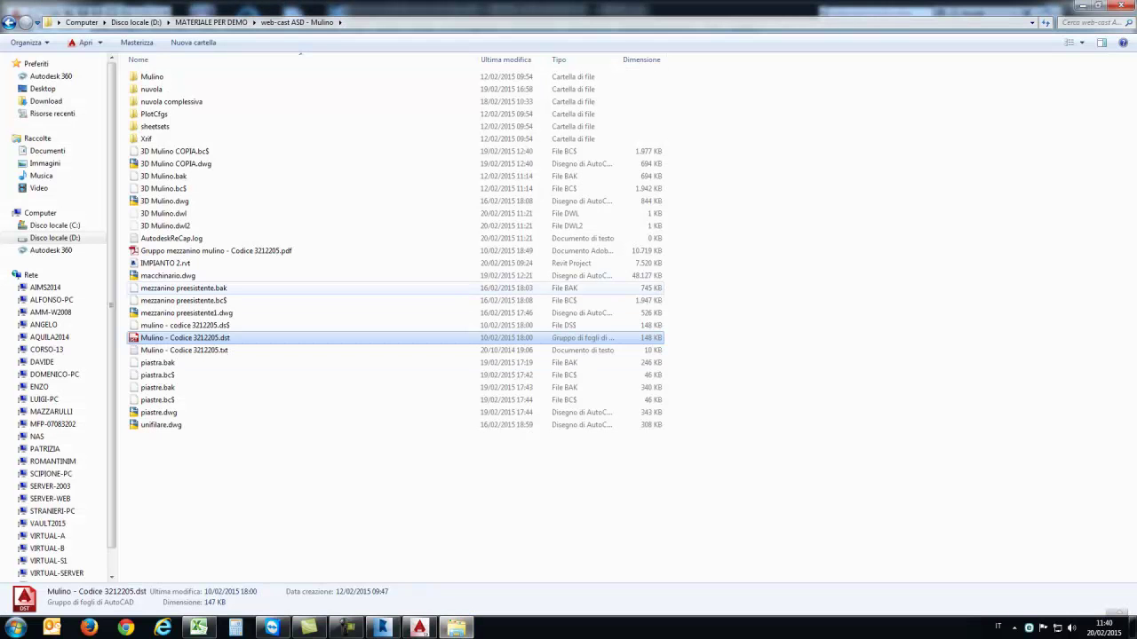
pyautogui.press('Return')
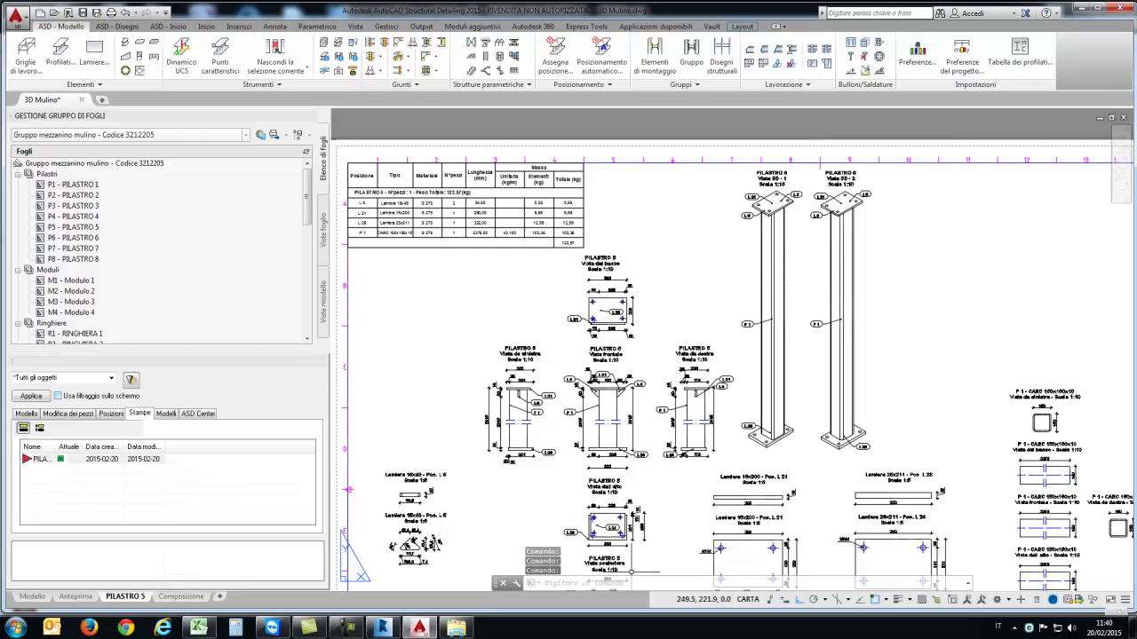
pyautogui.click(71, 280)
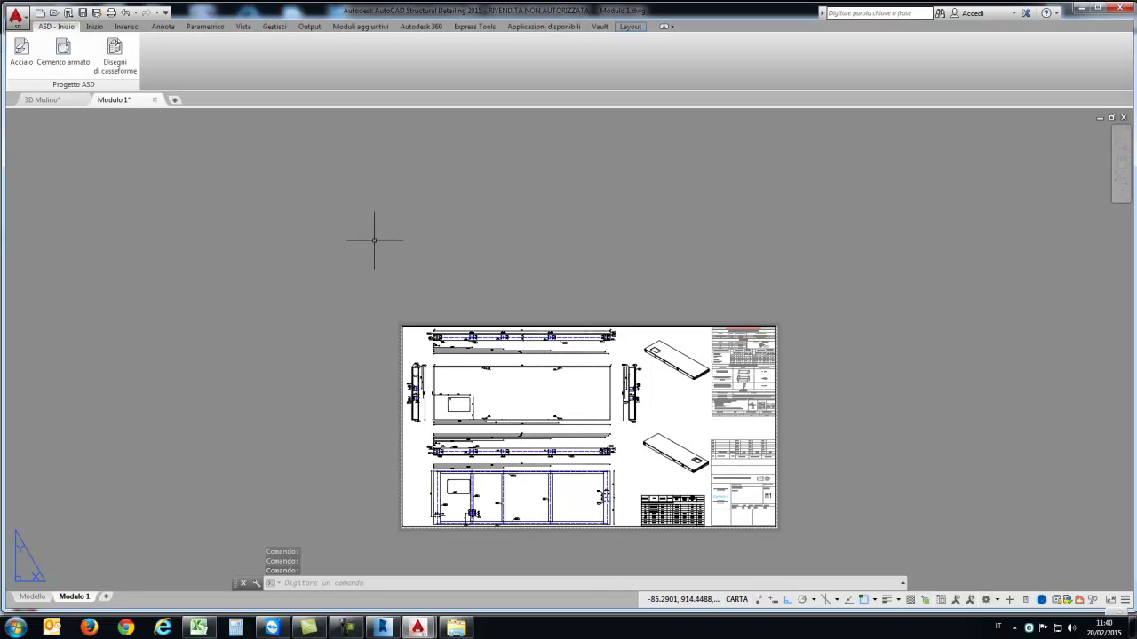
pyautogui.moveTo(612, 409); pyautogui.dragTo(604, 351, button='middle')
pyautogui.scroll(4, 599, 362)
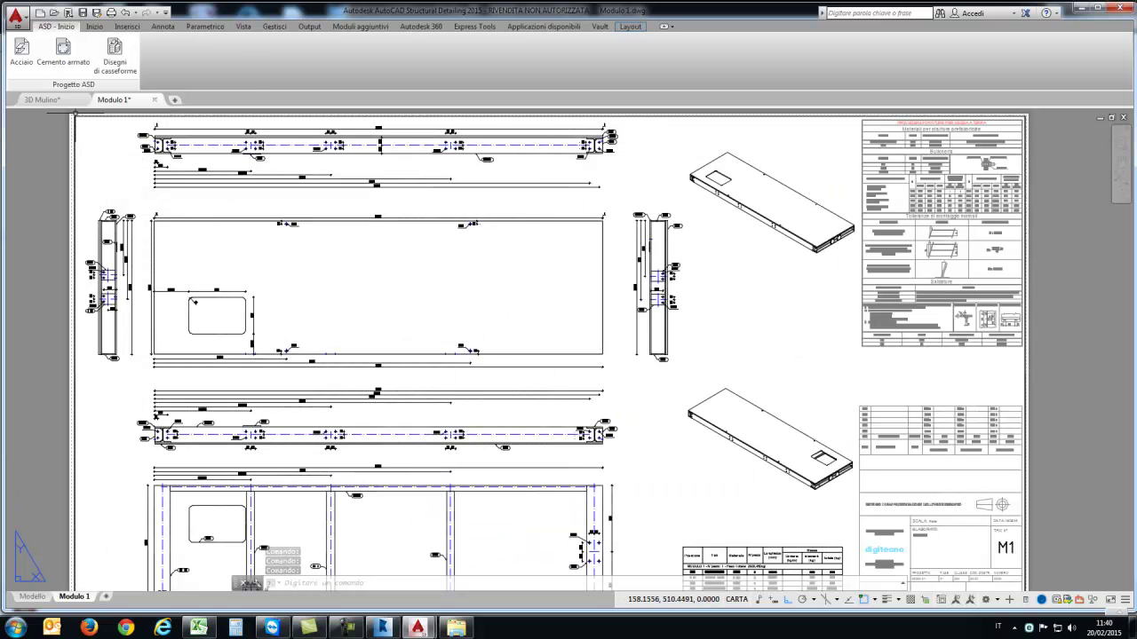
# Step: Back in 3D Mulino, view and cancel the sheet set publishing options, then return to the project folder
pyautogui.click(41, 99)
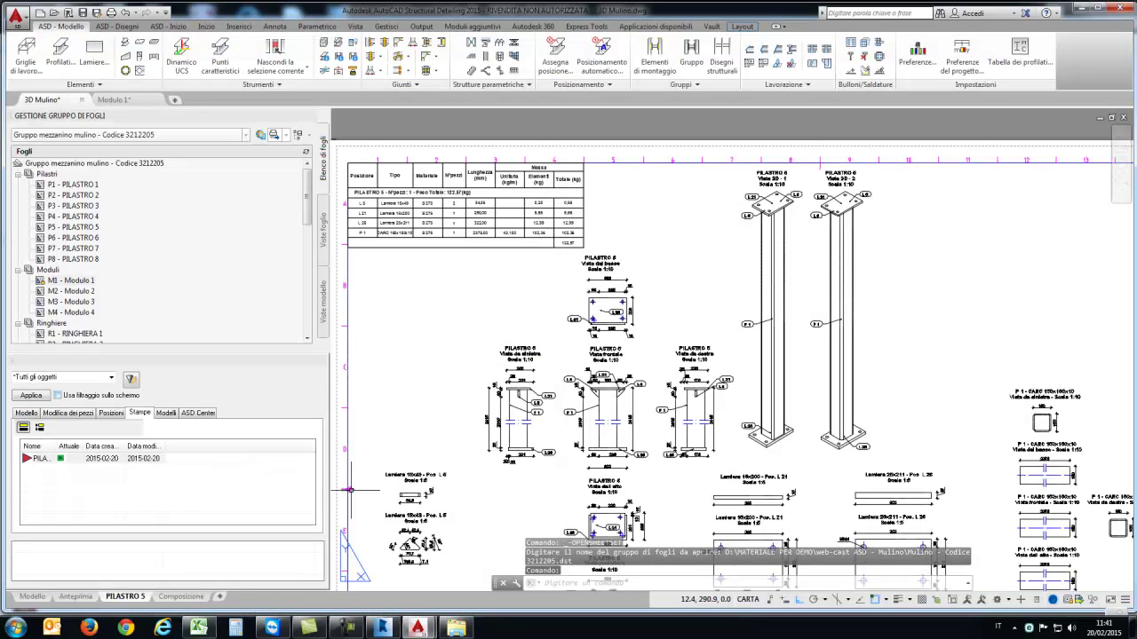
pyautogui.click(274, 135)
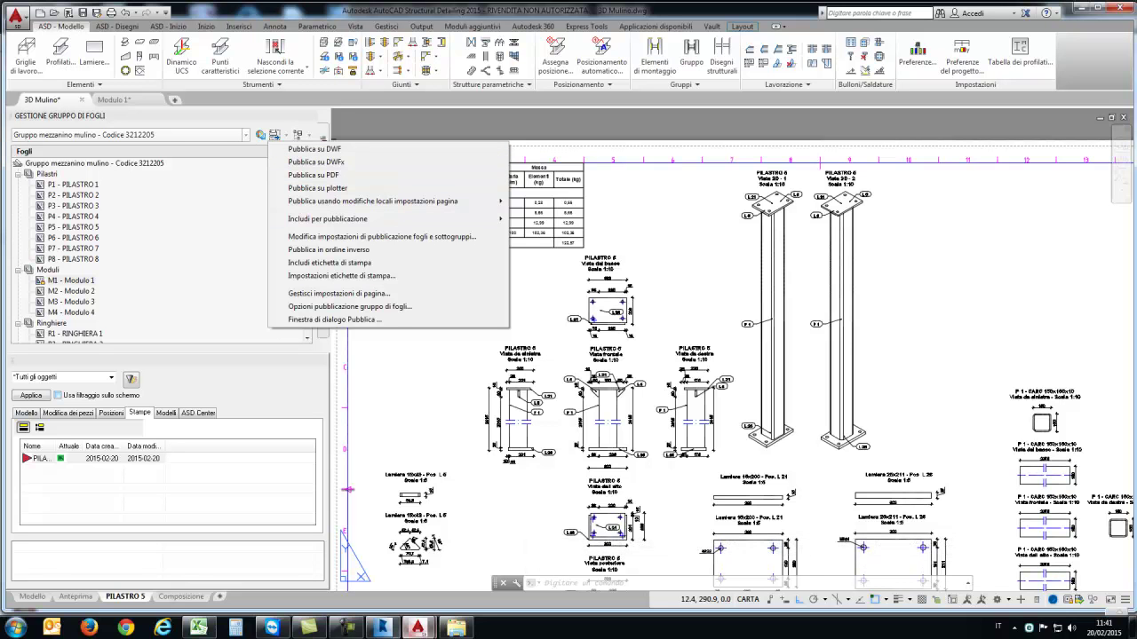
pyautogui.press('Escape')
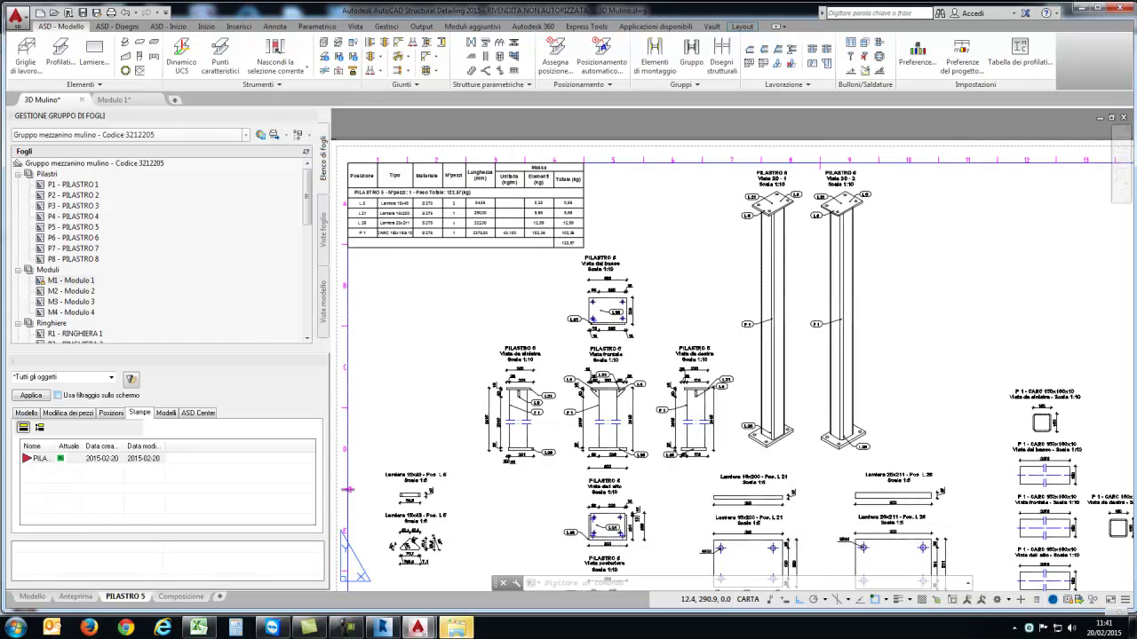
pyautogui.click(455, 627)
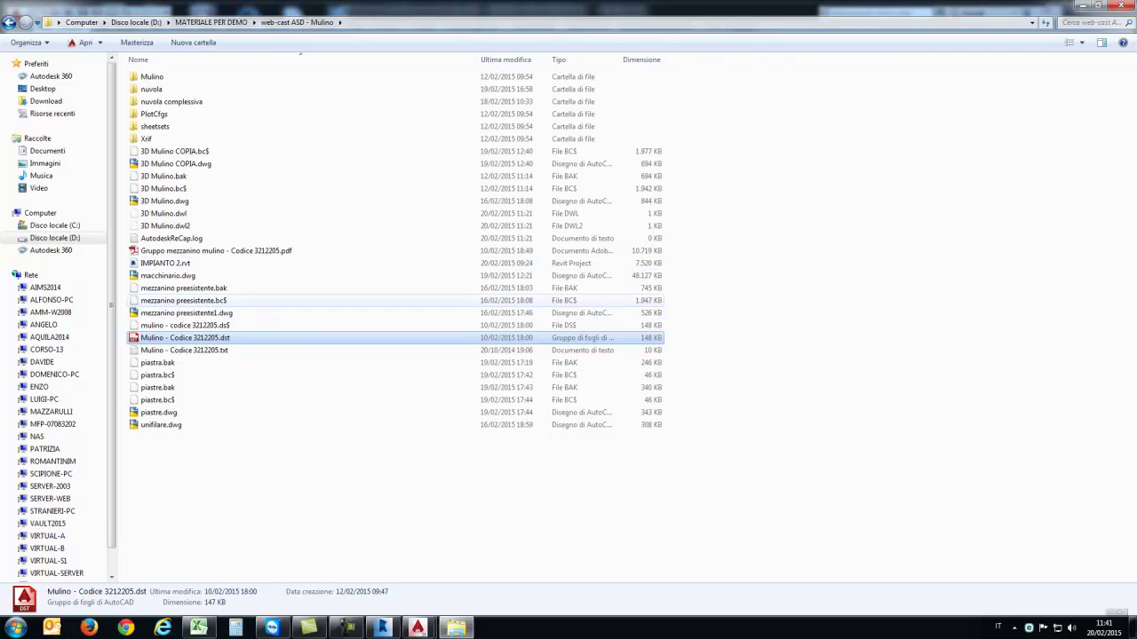
# Step: Open the mezzanine PDF with page thumbnails and page through the overview and PILASTRO 1–3 sheets
pyautogui.doubleClick(213, 250)
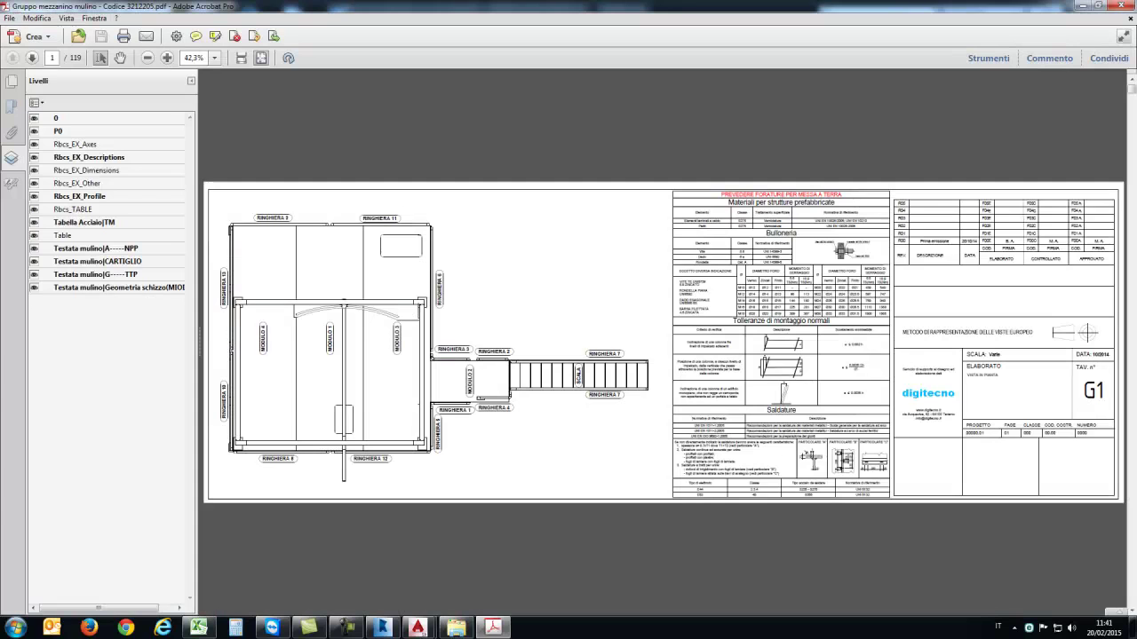
pyautogui.click(11, 81)
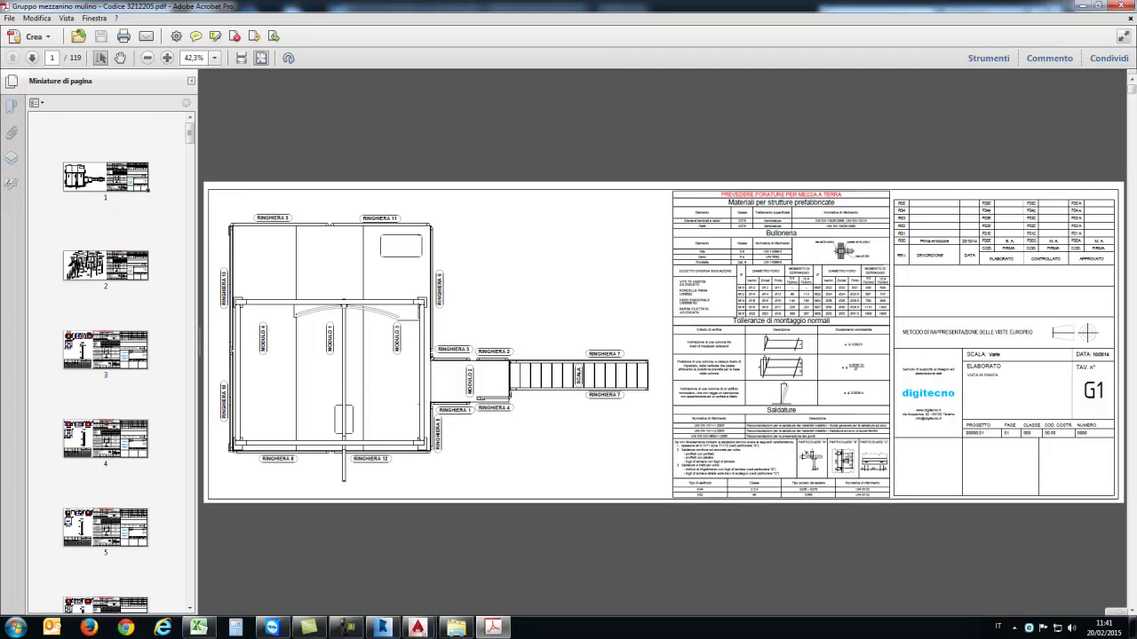
pyautogui.press('pagedown')
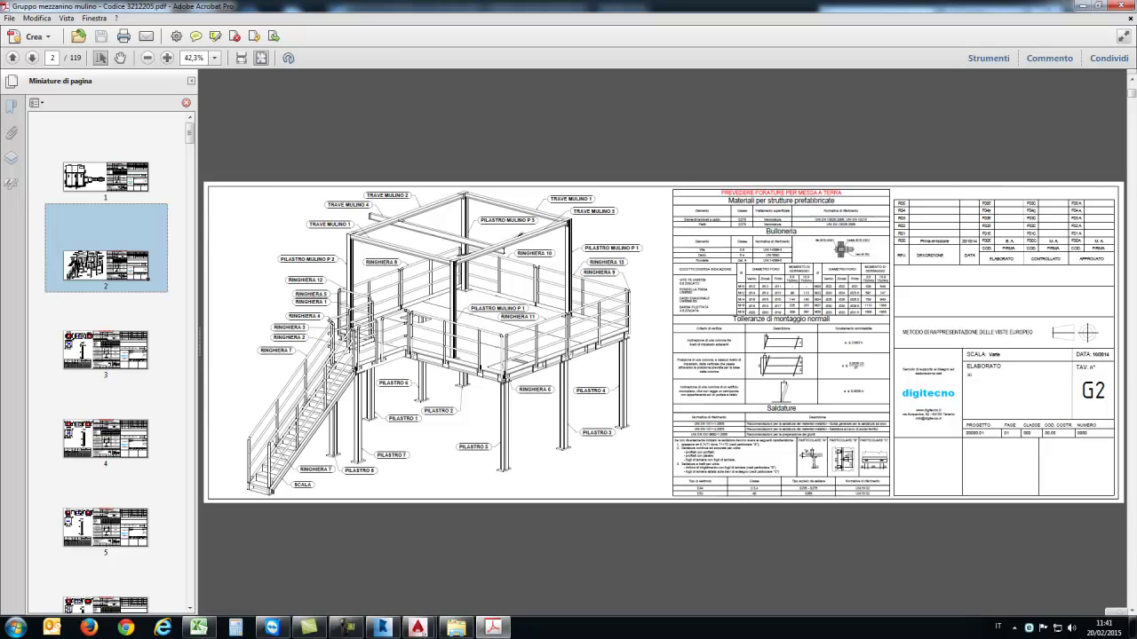
pyautogui.press('pagedown')
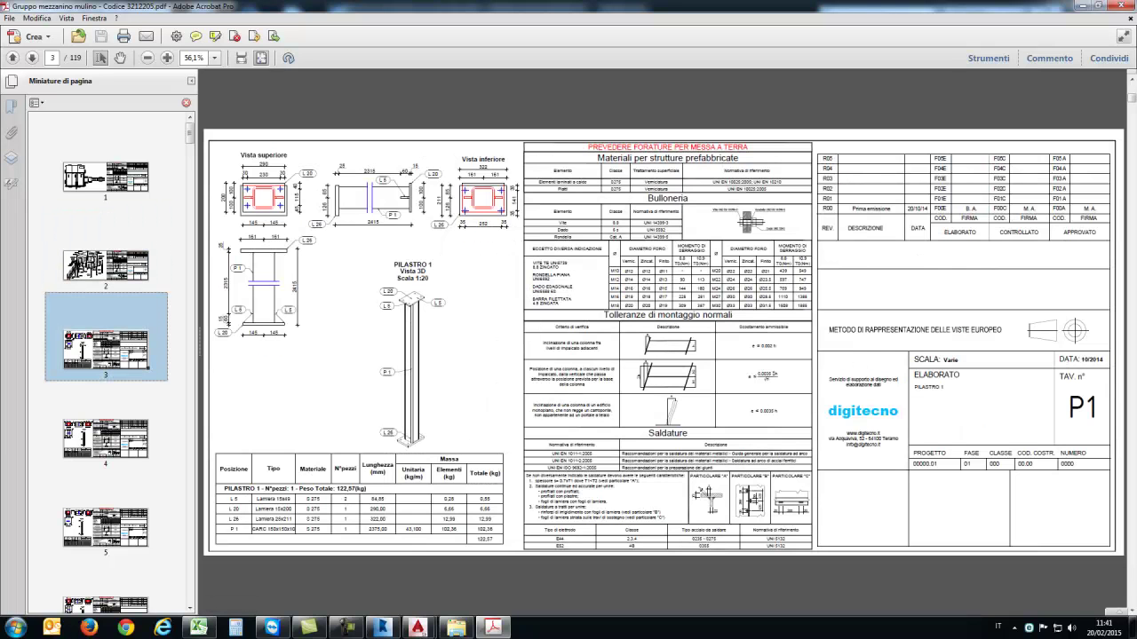
pyautogui.press('pagedown')
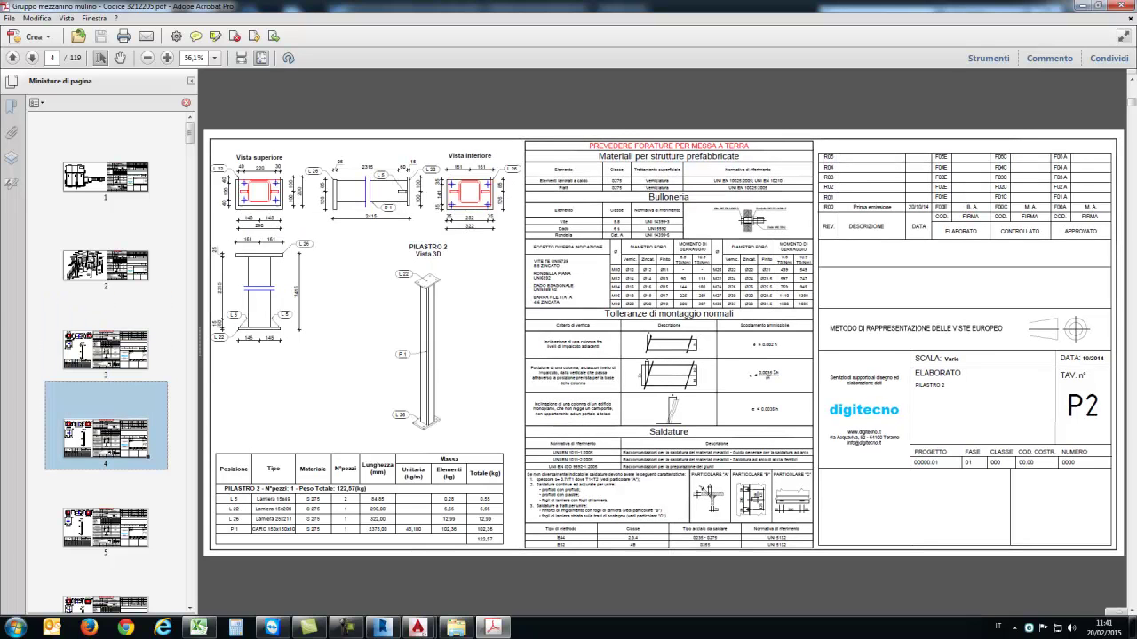
pyautogui.press('pagedown')
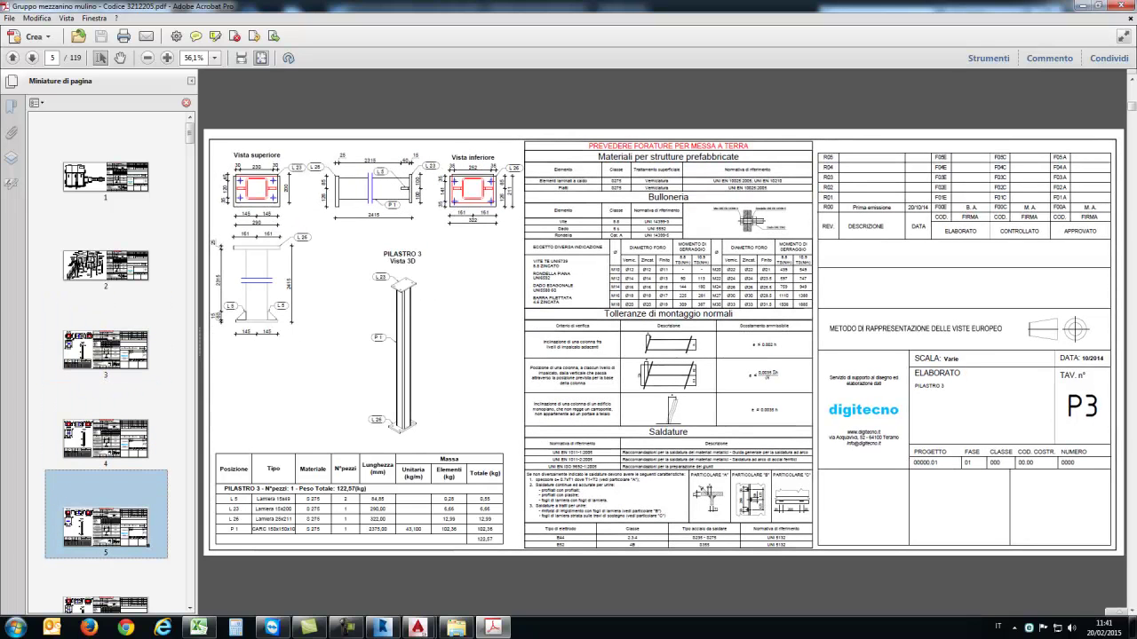
# Step: Jump to plate L 20 on page 50, advance to L 21, then bring back 3D Mulino.dwg
pyautogui.moveTo(189, 134); pyautogui.dragTo(189, 323)
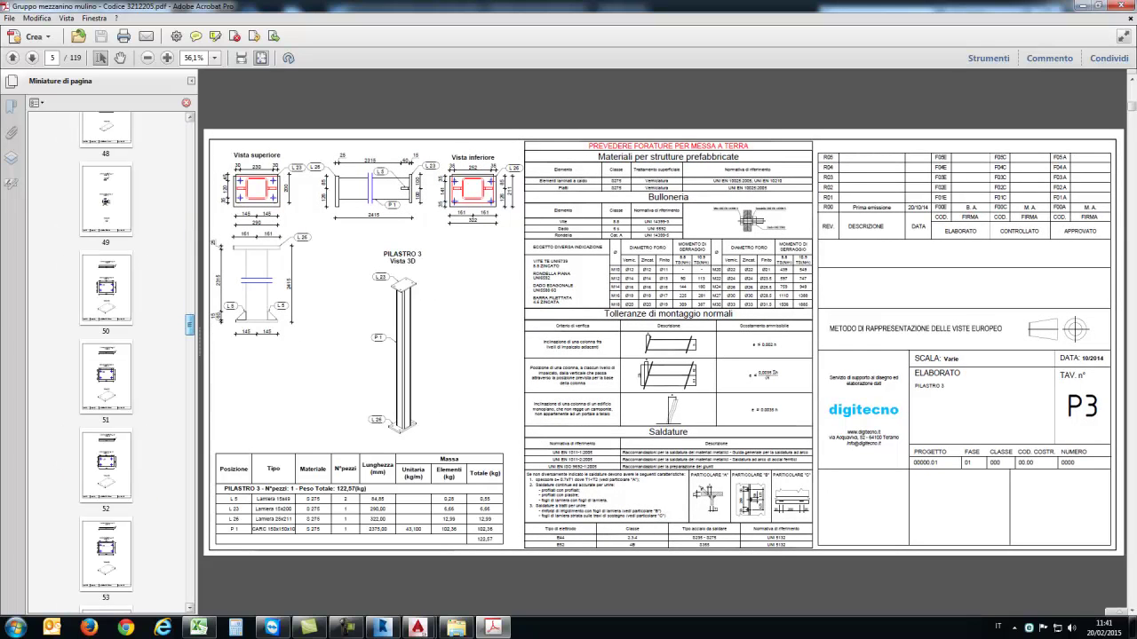
pyautogui.click(131, 323)
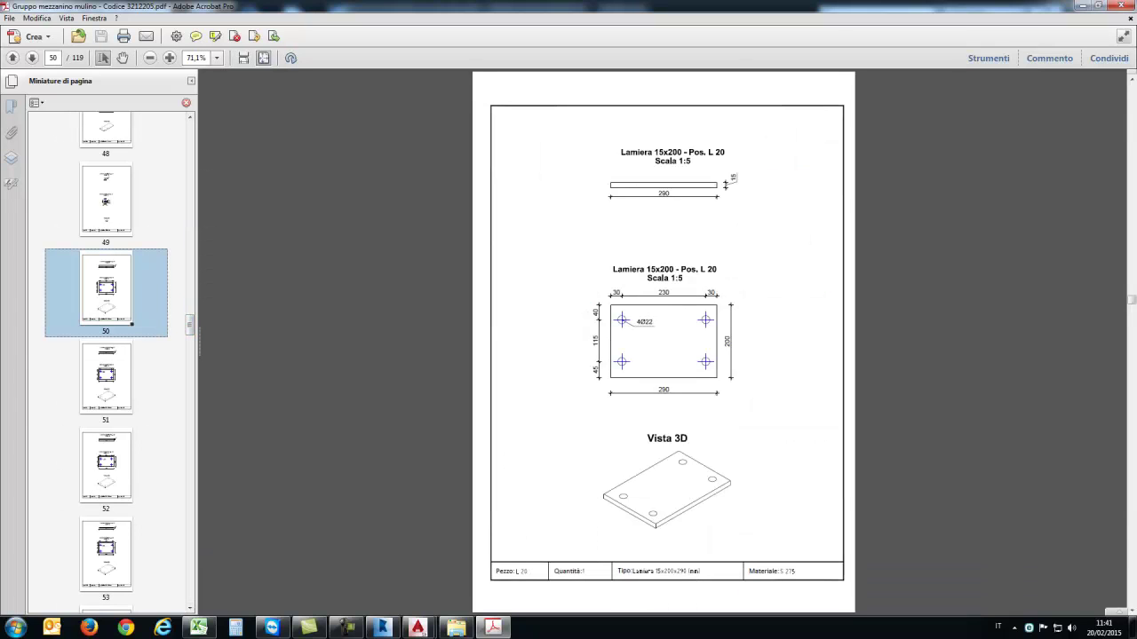
pyautogui.press('pagedown')
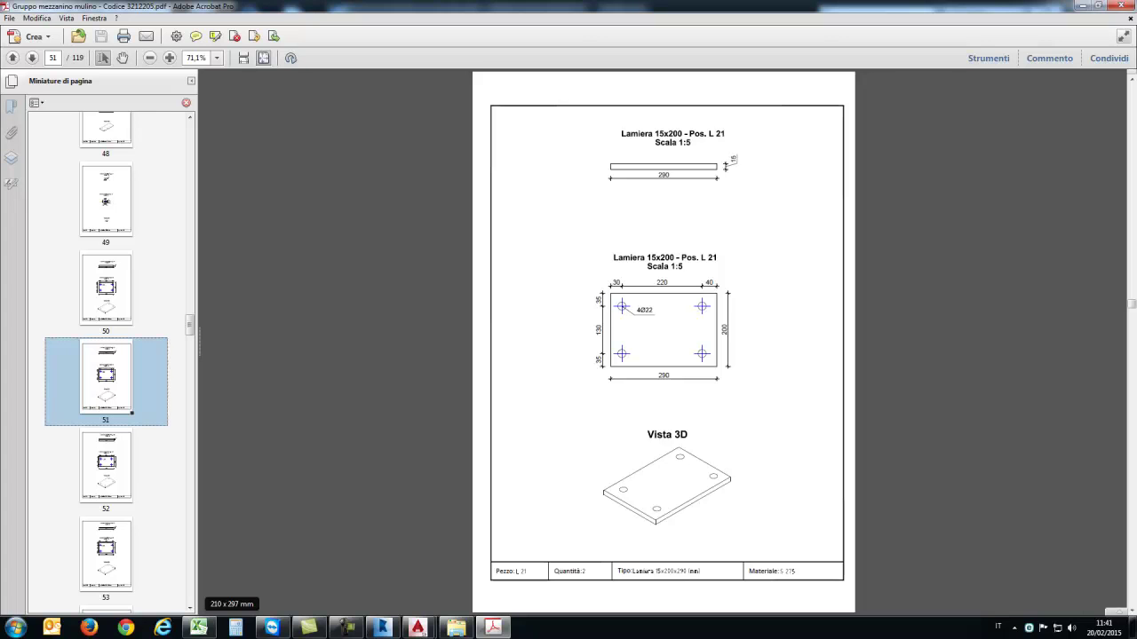
pyautogui.click(418, 628)
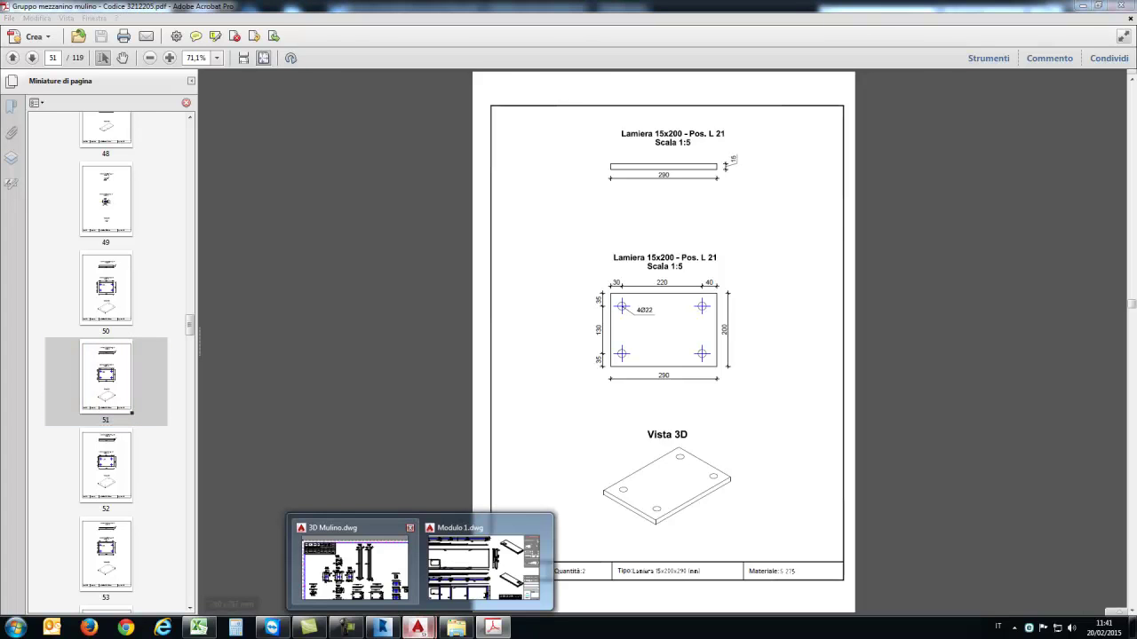
pyautogui.click(355, 561)
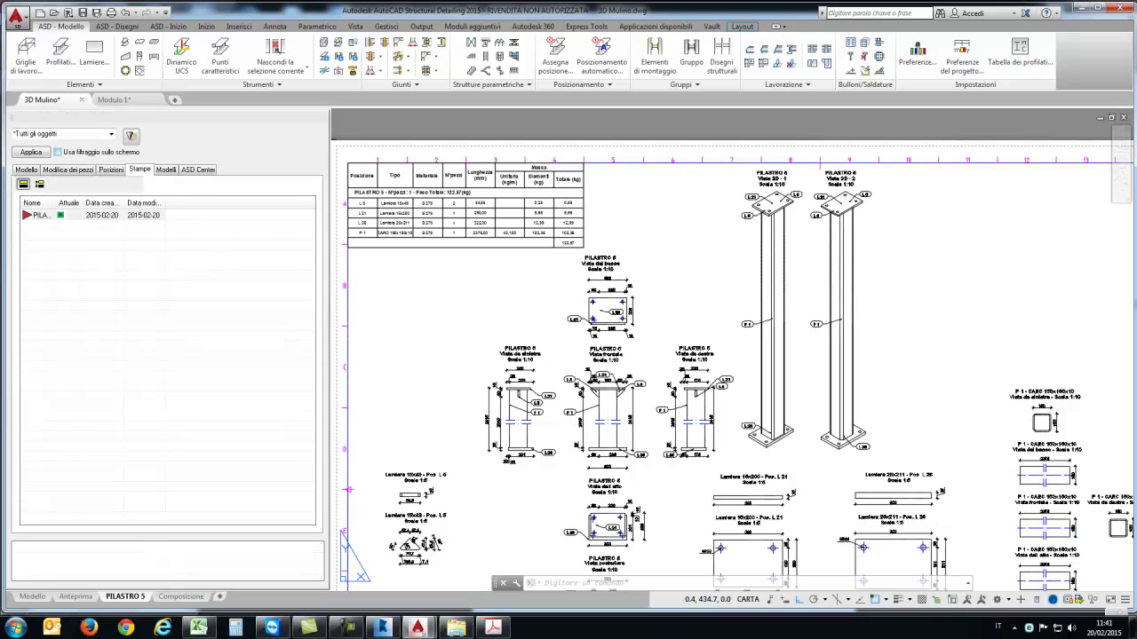
# Step: Show parts grouped by assembly and try automatic drawing generation for plate L 5, then close it
pyautogui.click(26, 169)
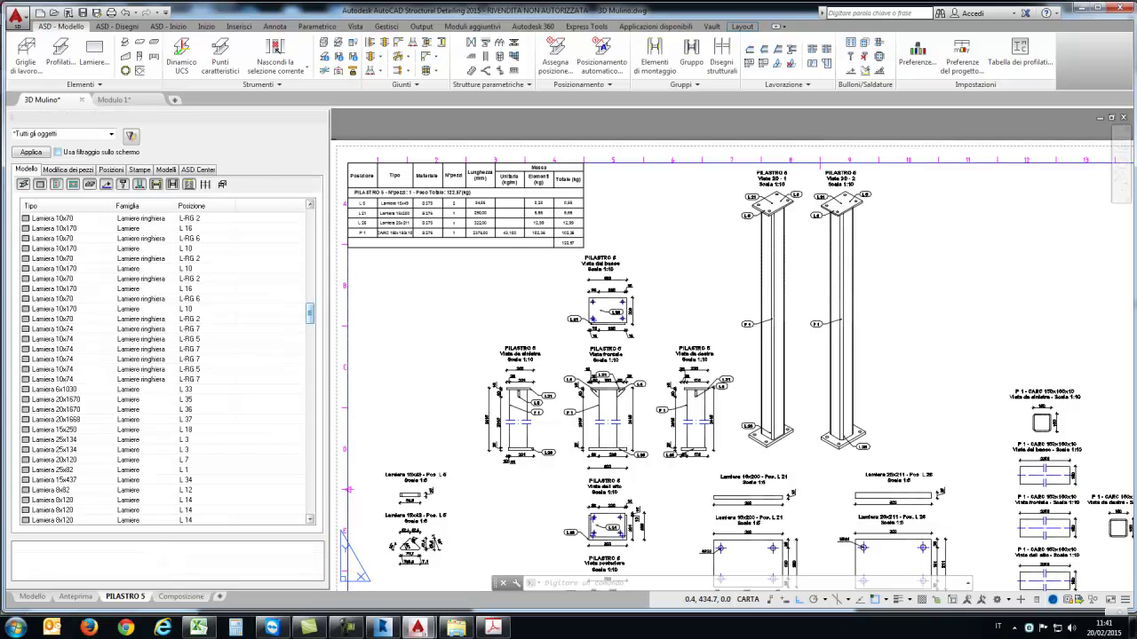
pyautogui.click(111, 169)
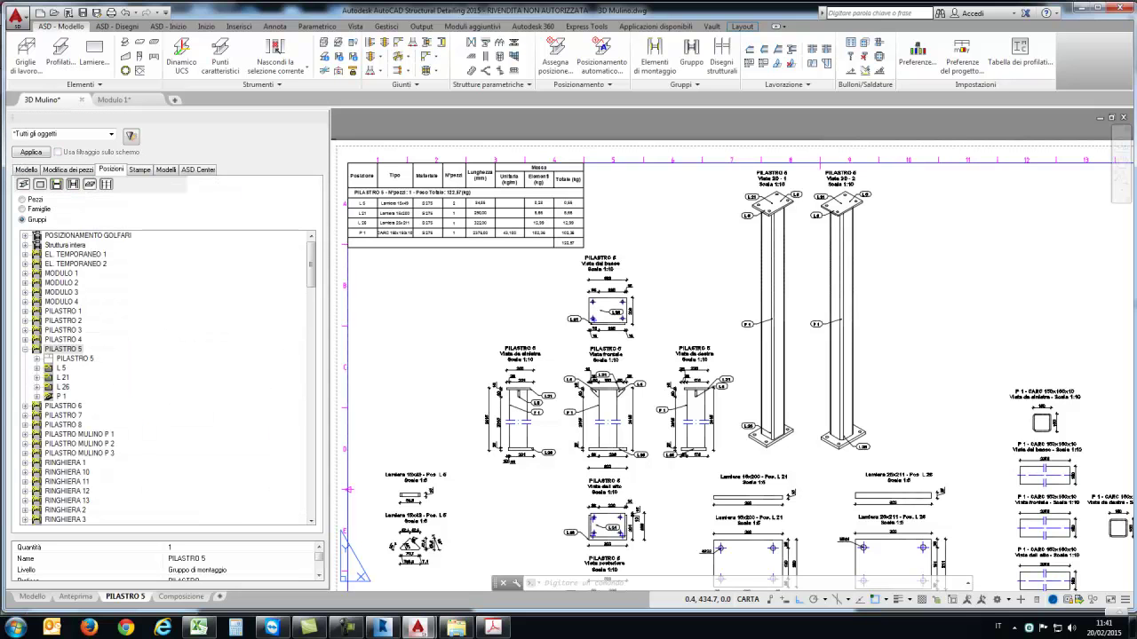
pyautogui.click(62, 367)
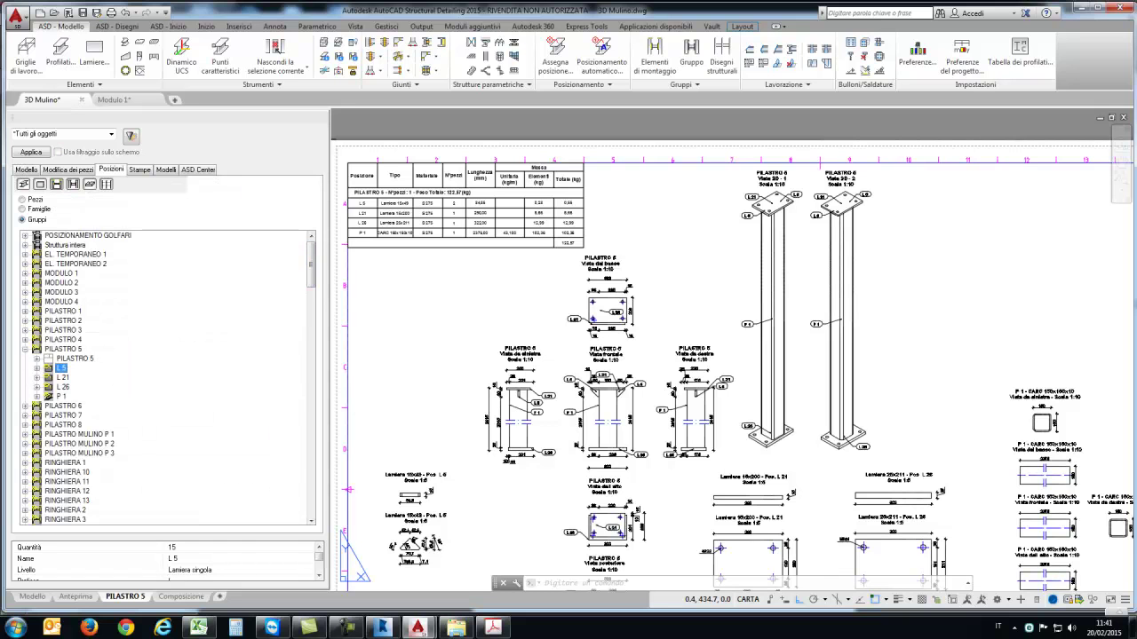
pyautogui.rightClick(61, 368)
pyautogui.click(89, 458)
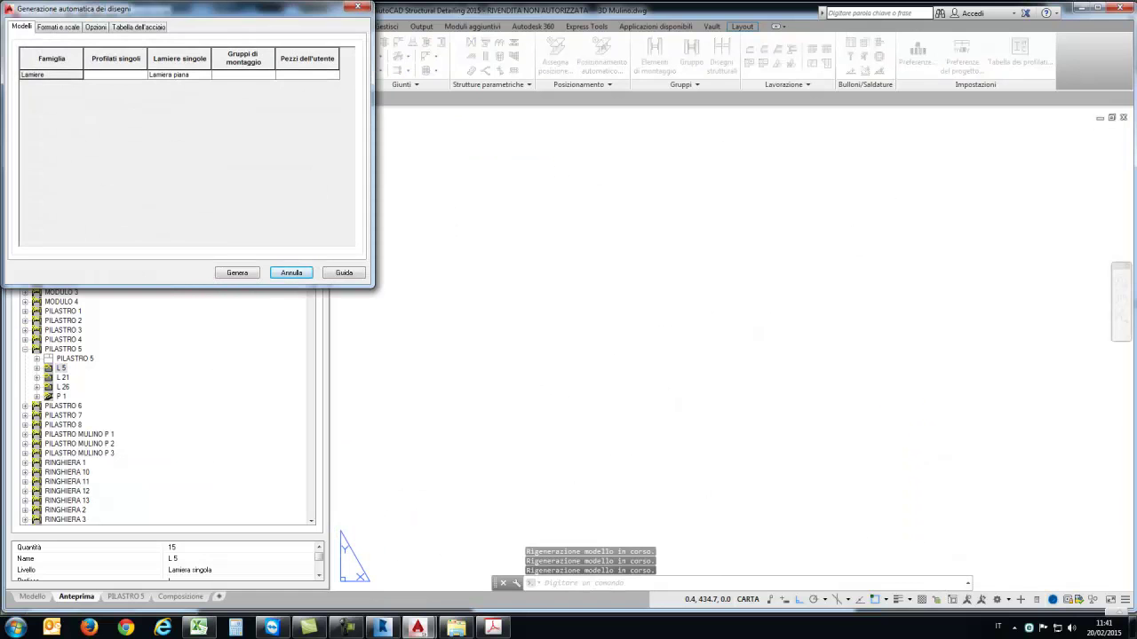
pyautogui.click(292, 273)
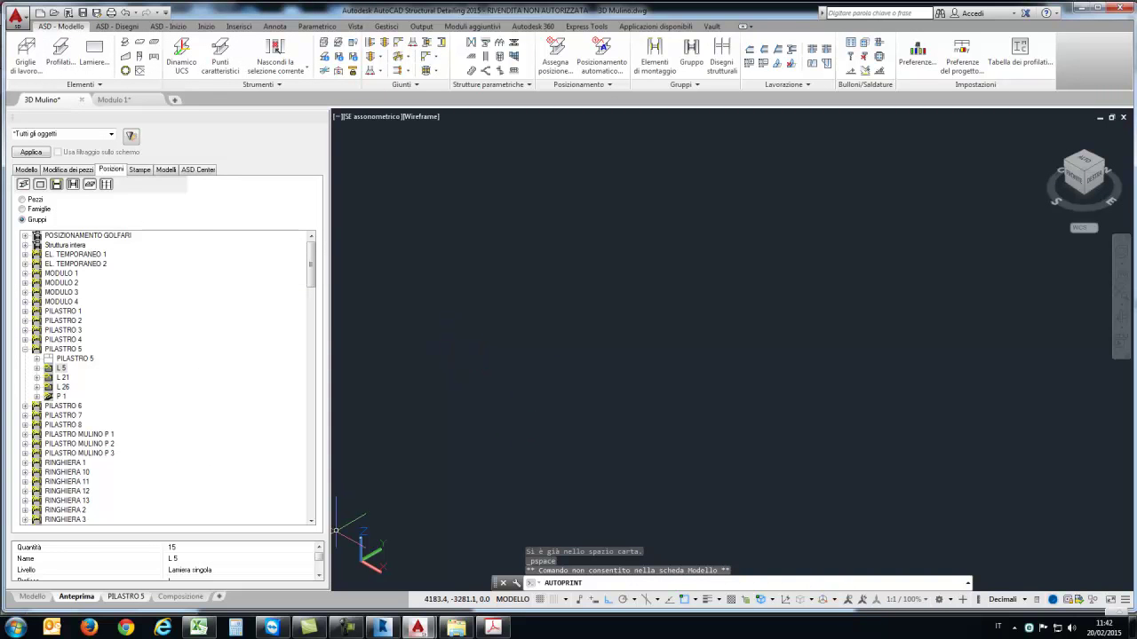
# Step: Expand L 5 to its PILASTRO 5_L 5 views, select Vista da sopra, then show plate L 22 in the PDF
pyautogui.click(139, 169)
pyautogui.click(40, 215)
pyautogui.click(111, 169)
pyautogui.click(36, 367)
pyautogui.click(92, 378)
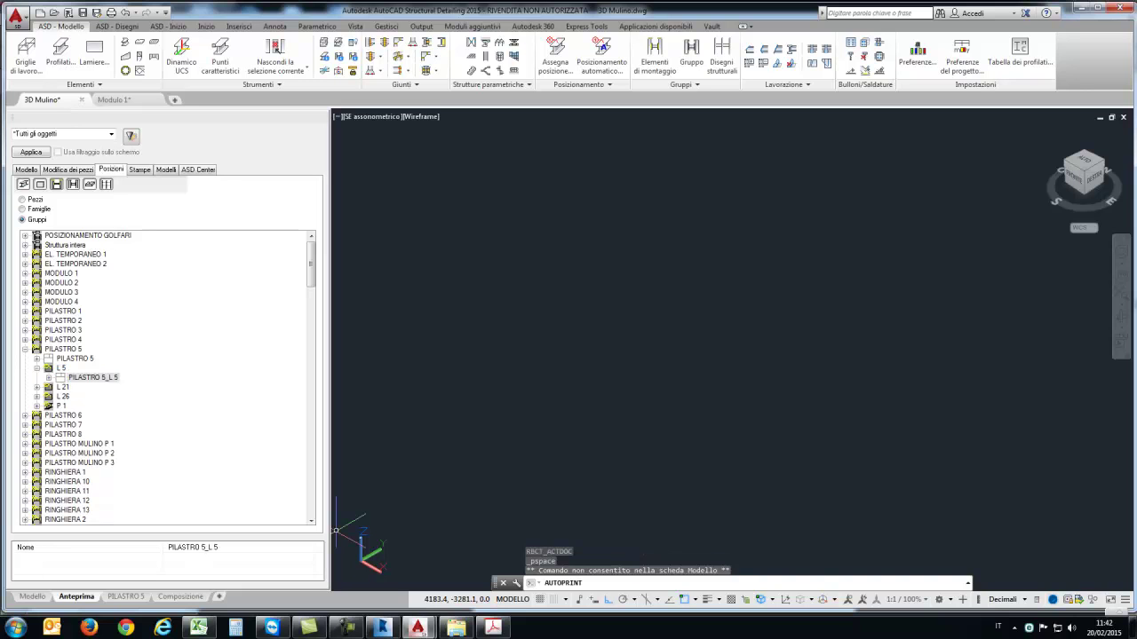
pyautogui.click(48, 378)
pyautogui.click(99, 387)
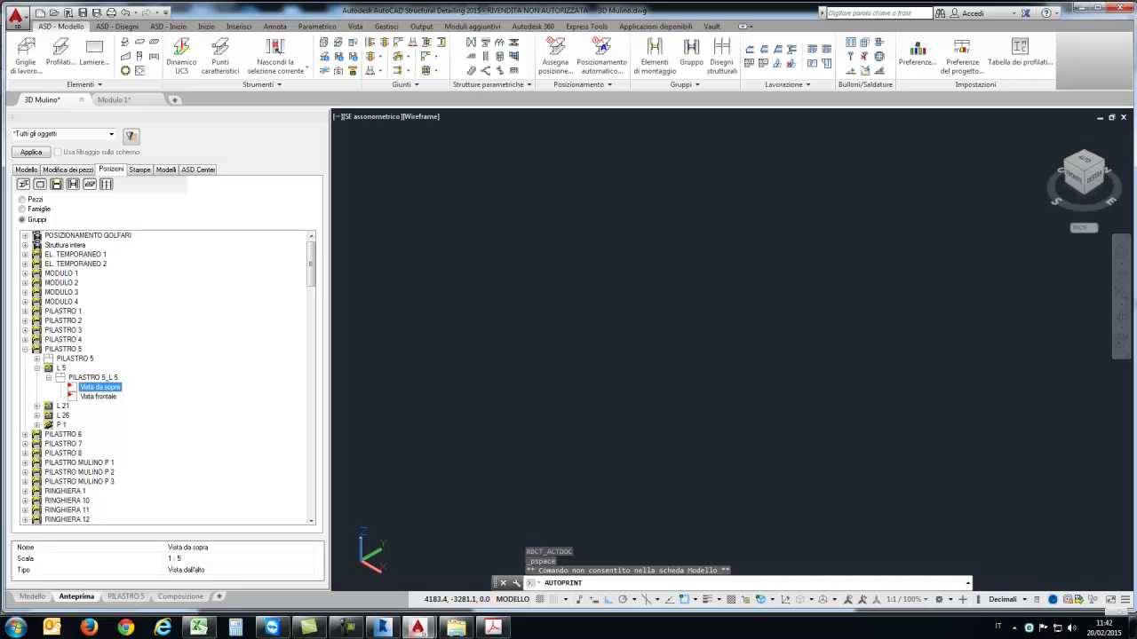
pyautogui.click(493, 627)
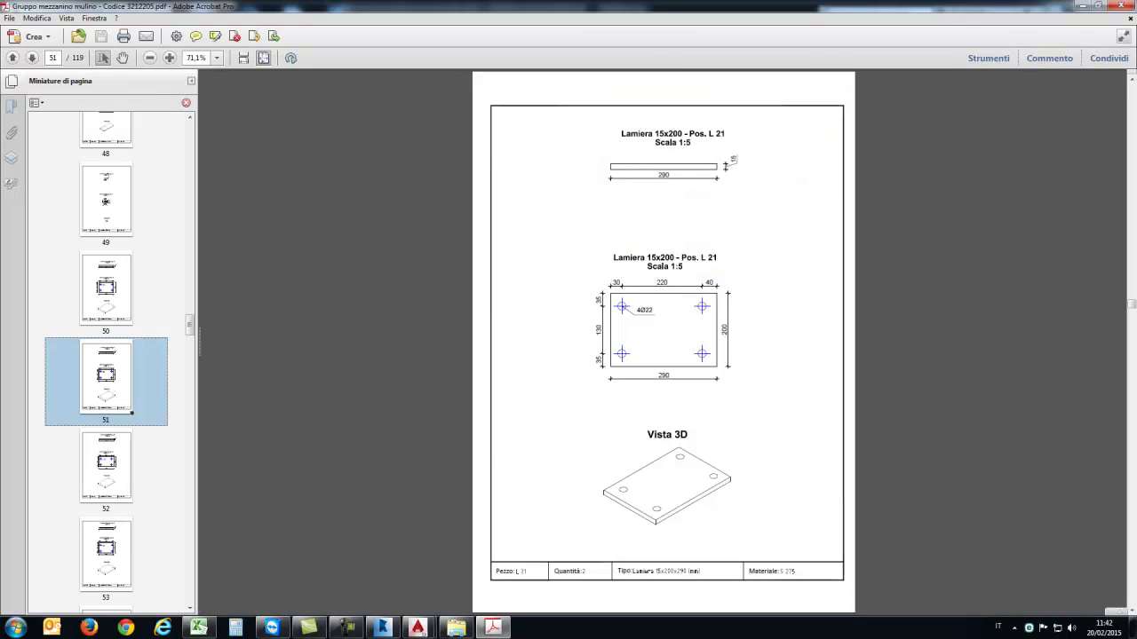
pyautogui.press('Down')
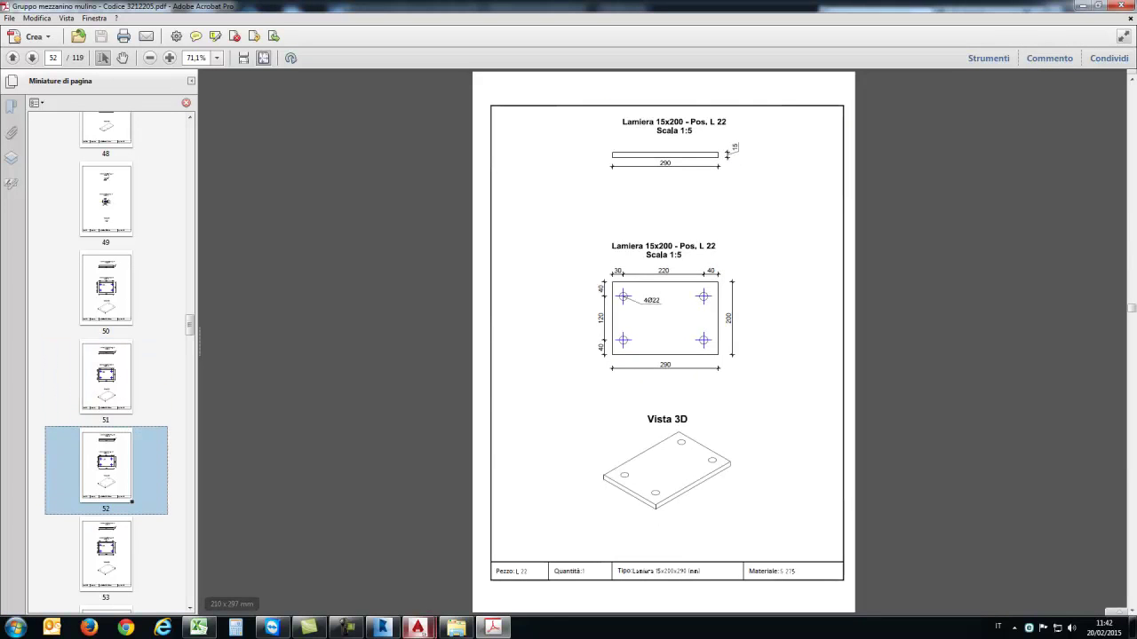
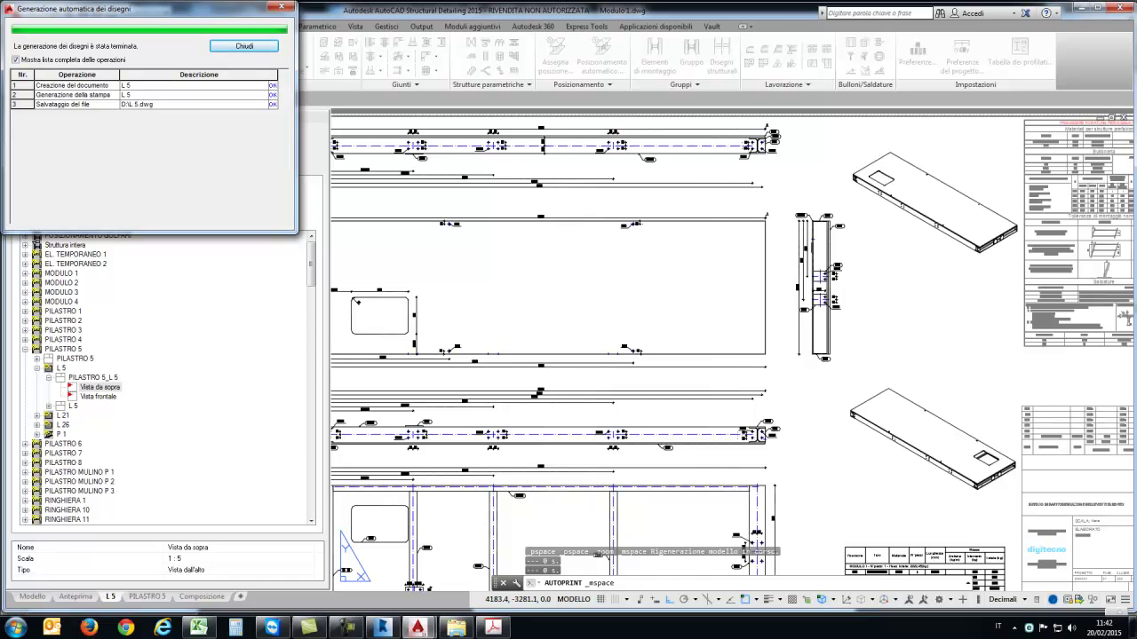
# Step: Close the drawing-generation report, cancel the stray selection, and close the Modulo 1 sheet at its save prompt
pyautogui.moveTo(133, 8)
pyautogui.mouseDown()
pyautogui.moveTo(315, 108)
pyautogui.moveTo(269, 179)
pyautogui.mouseUp()
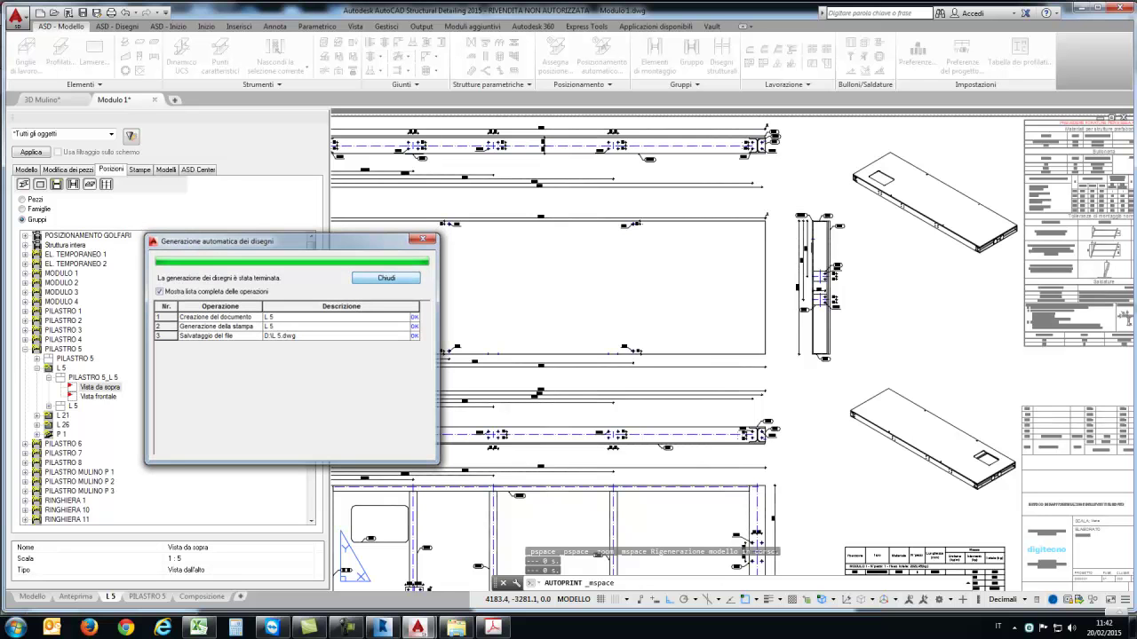
pyautogui.click(386, 278)
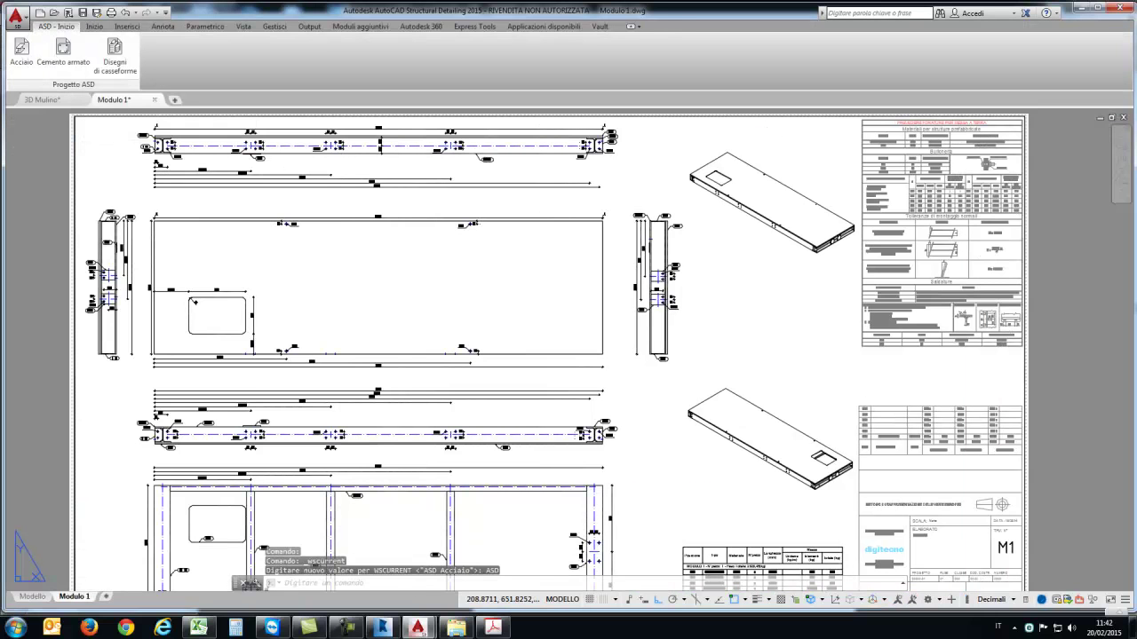
pyautogui.click(139, 168)
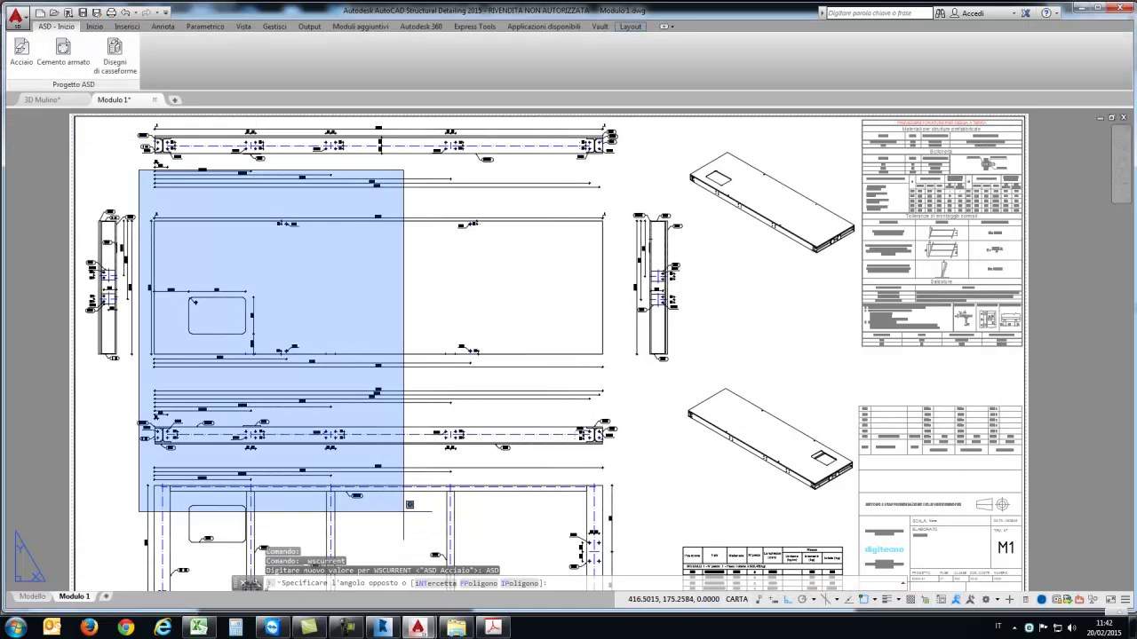
pyautogui.press('Escape')
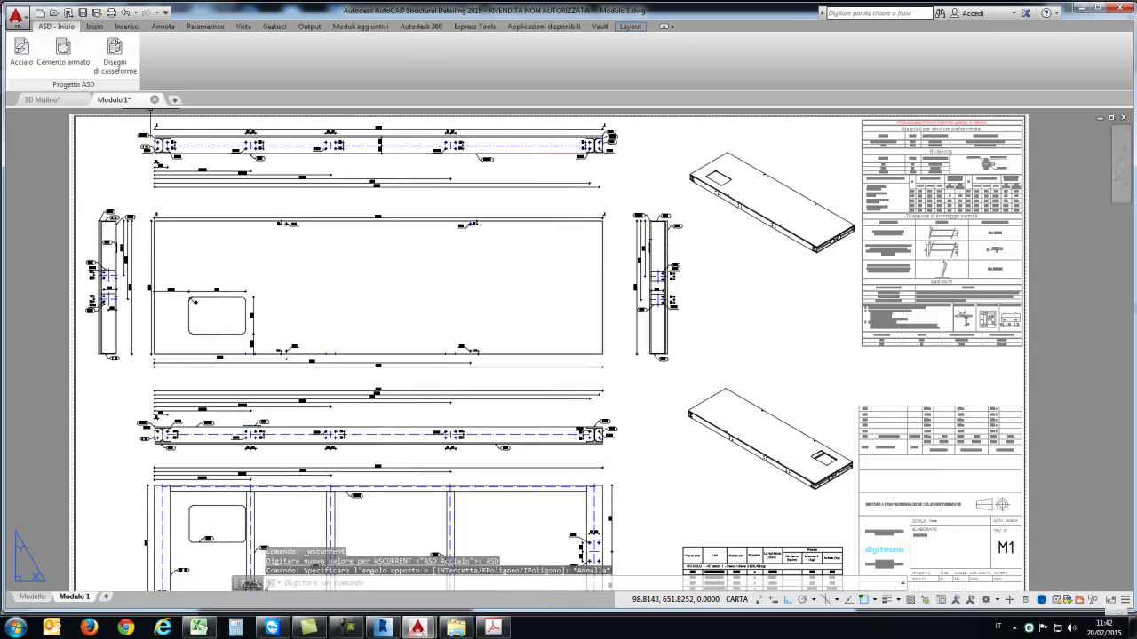
pyautogui.click(155, 99)
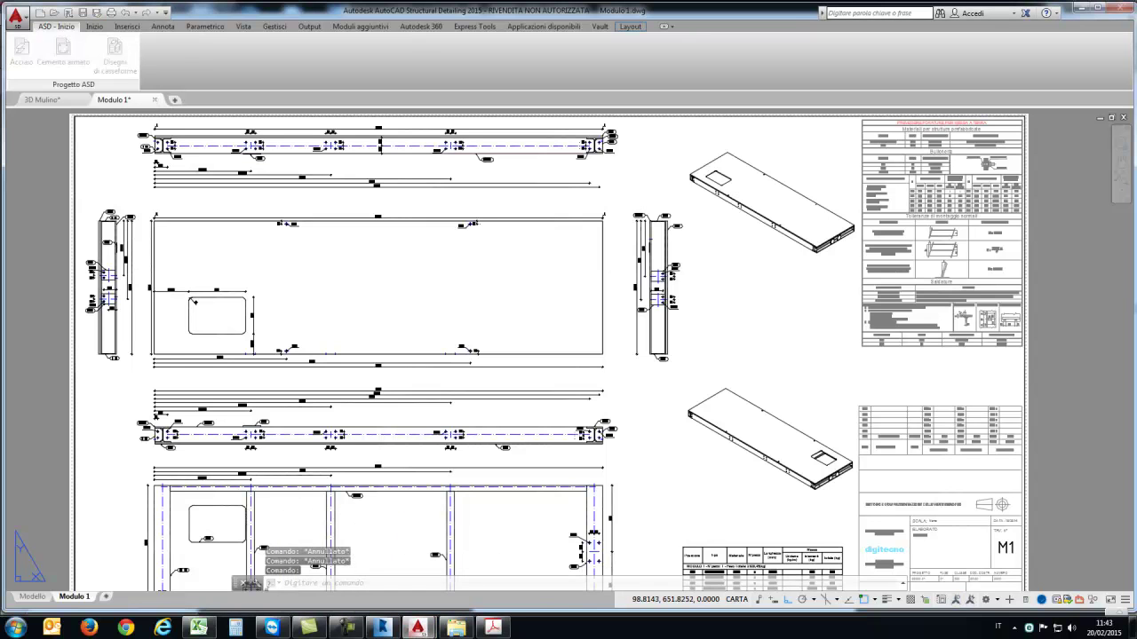
pyautogui.click(608, 340)
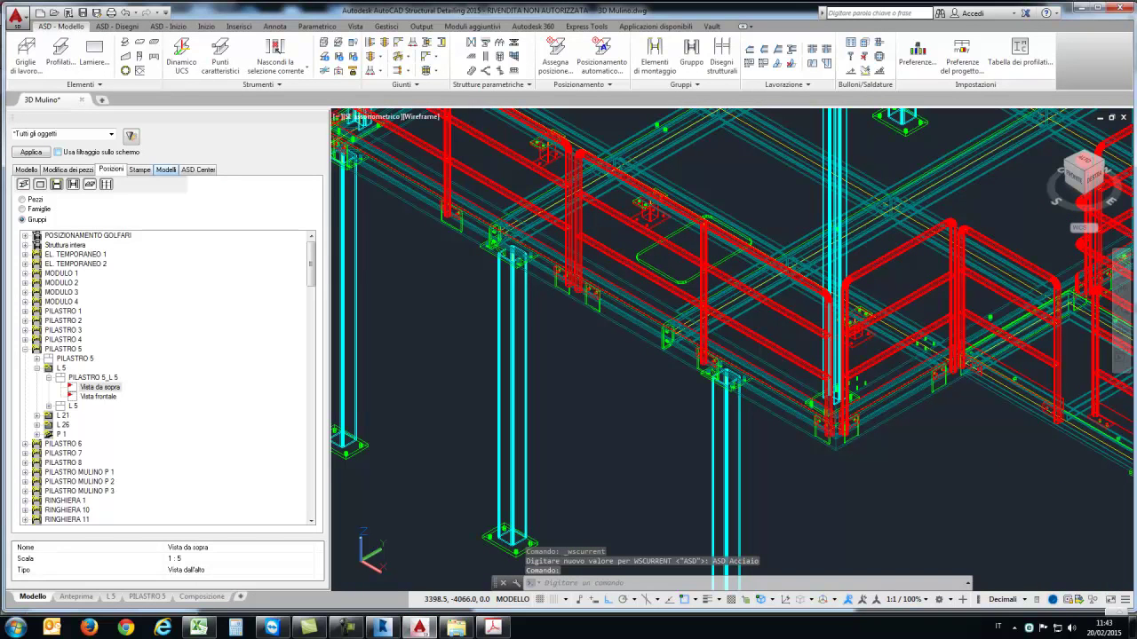
# Step: Open L 5 from the Stampe list and zoom onto the Lamiera 15x49 plate drawing at Scala 1:5
pyautogui.click(140, 168)
pyautogui.doubleClick(40, 215)
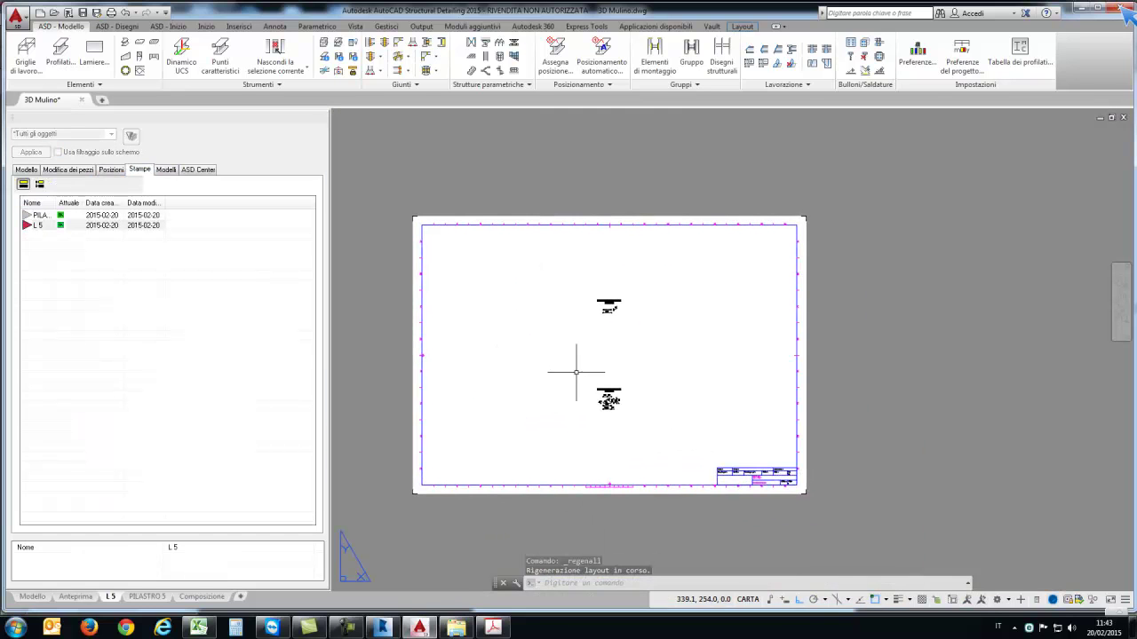
pyautogui.scroll(3, 621, 413)
pyautogui.scroll(3, 604, 404)
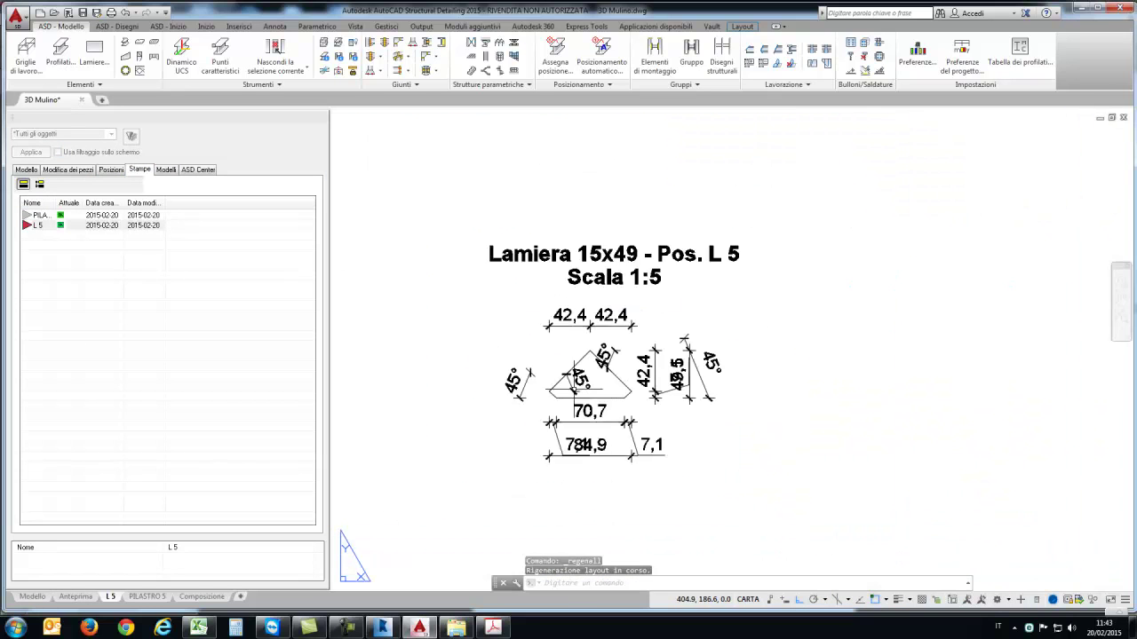
pyautogui.scroll(2, 540, 382)
pyautogui.scroll(-6, 668, 284)
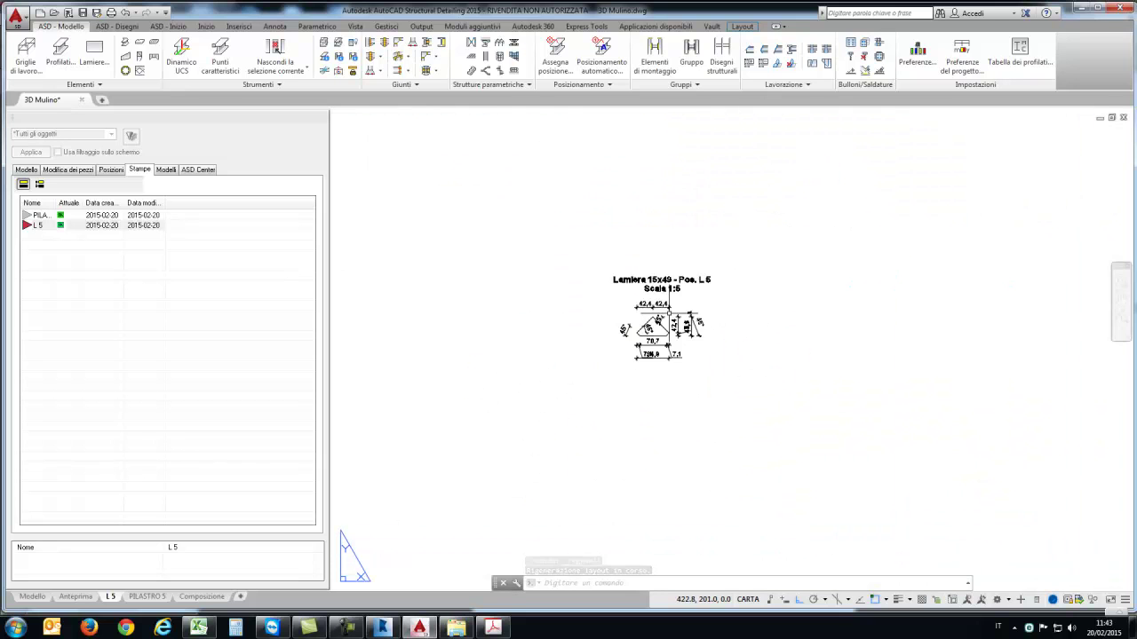
pyautogui.moveTo(665, 257); pyautogui.dragTo(655, 352, button='middle')
pyautogui.scroll(6, 653, 266)
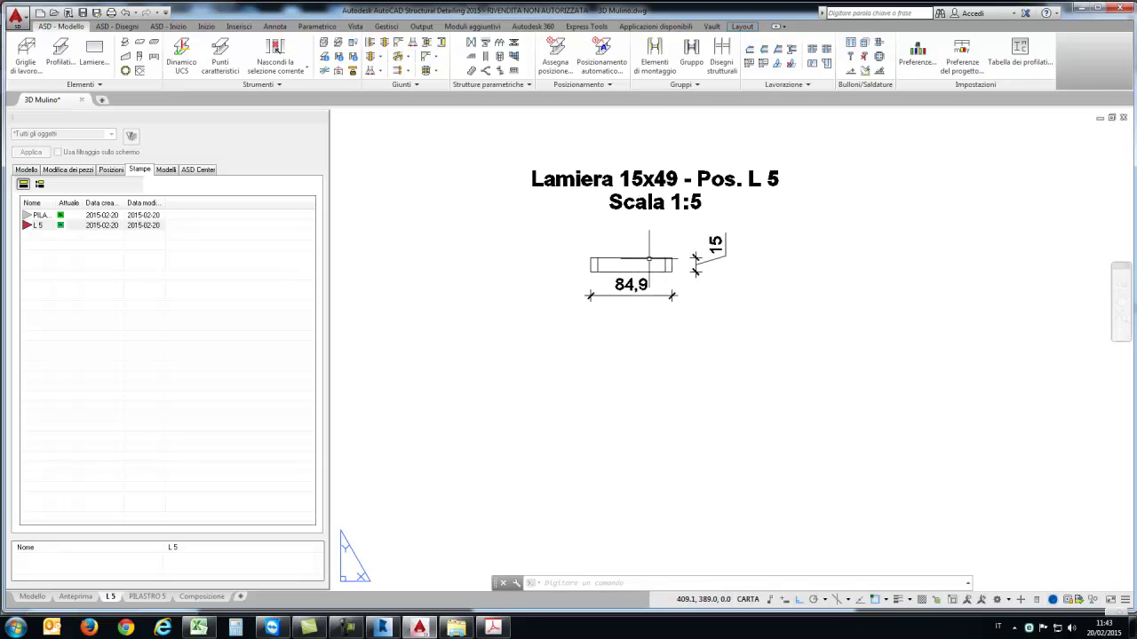
pyautogui.scroll(1, 646, 257)
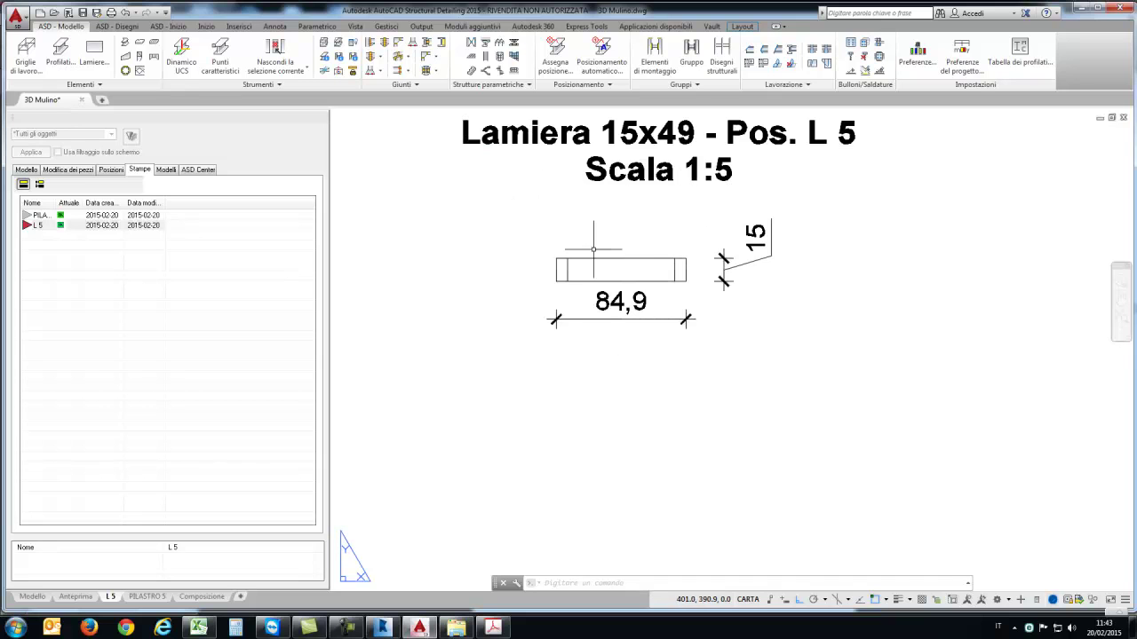
pyautogui.scroll(-3, 589, 241)
pyautogui.scroll(3, 578, 247)
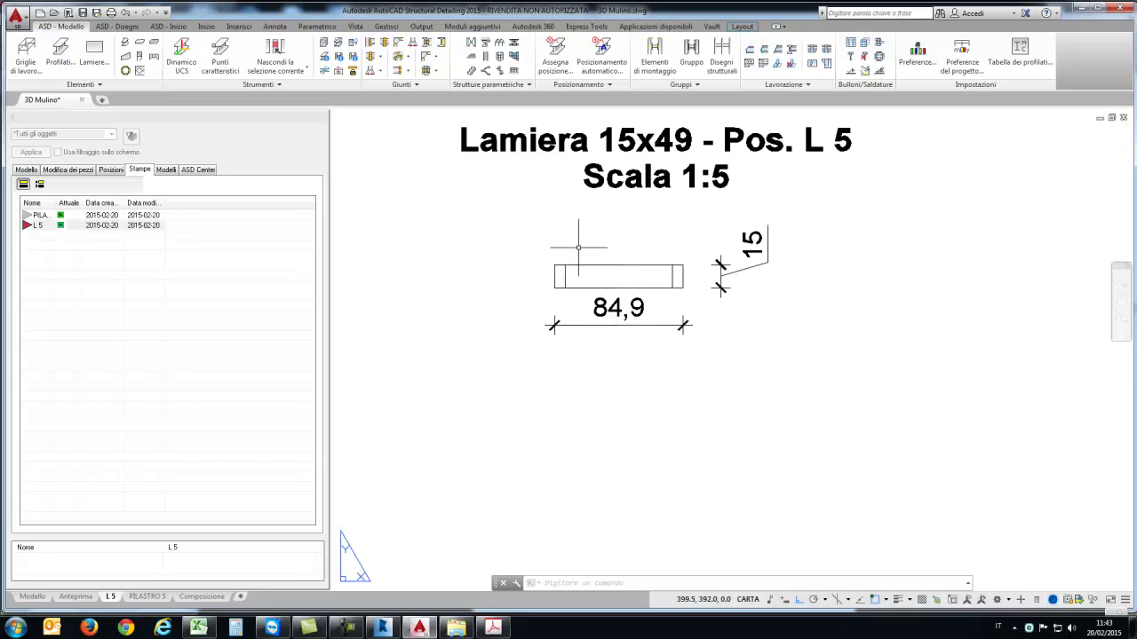
pyautogui.scroll(-4, 578, 248)
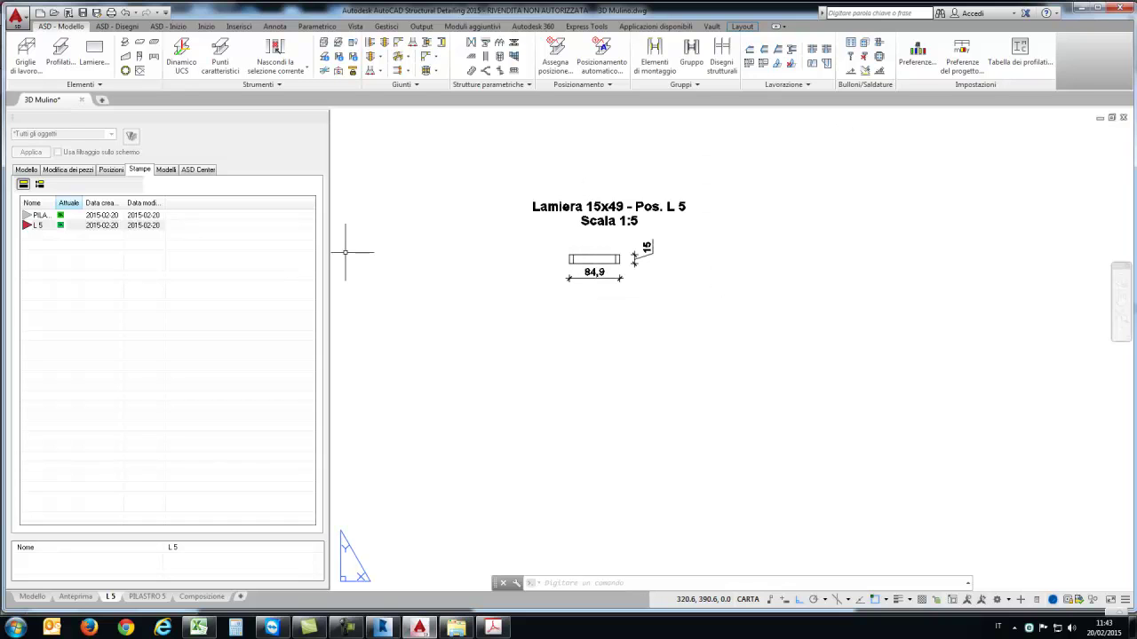
pyautogui.click(71, 225)
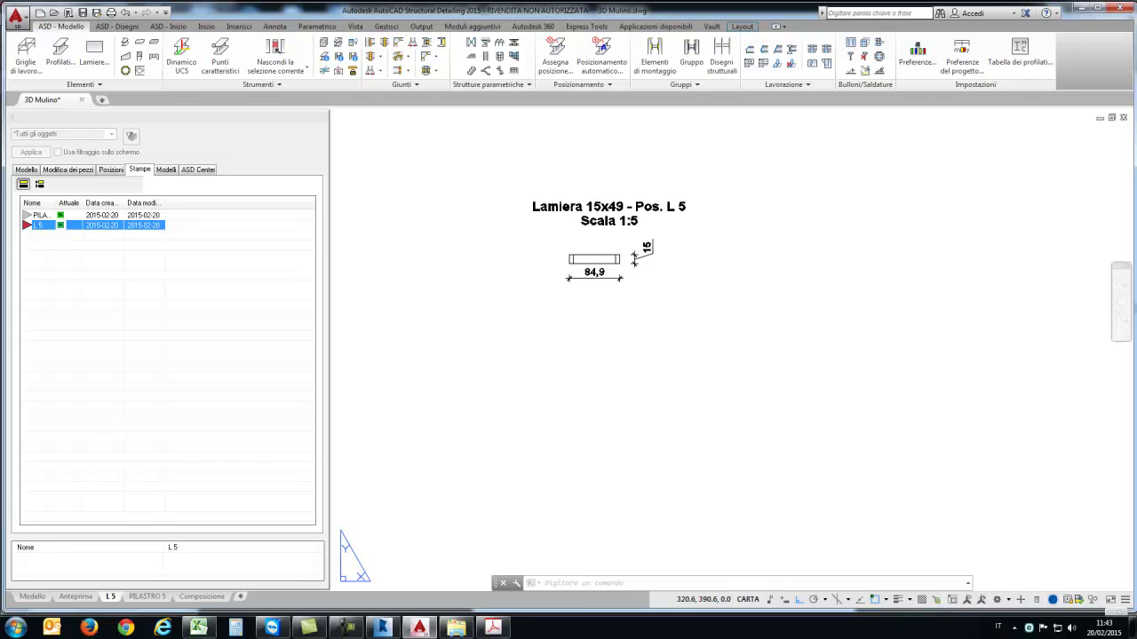
# Step: Page through the mezzanine PDF's plate sheets in Acrobat, jump to page 1, then return to AutoCAD
pyautogui.click(493, 628)
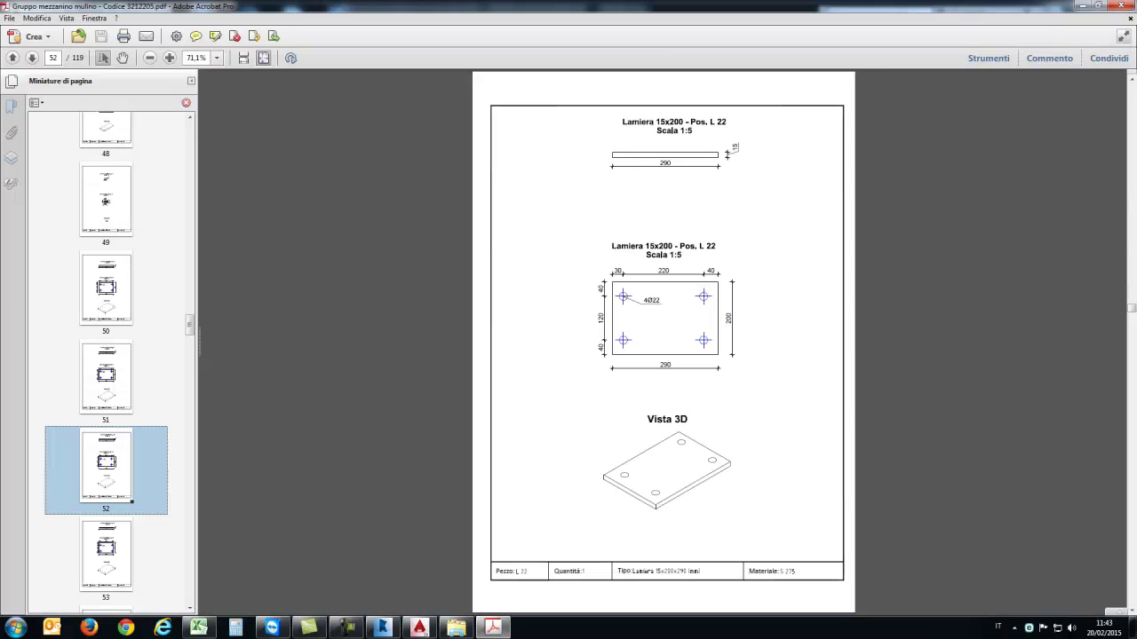
pyautogui.press('Left')
pyautogui.press('Left')
pyautogui.press('Left')
pyautogui.press('Right')
pyautogui.press('Right')
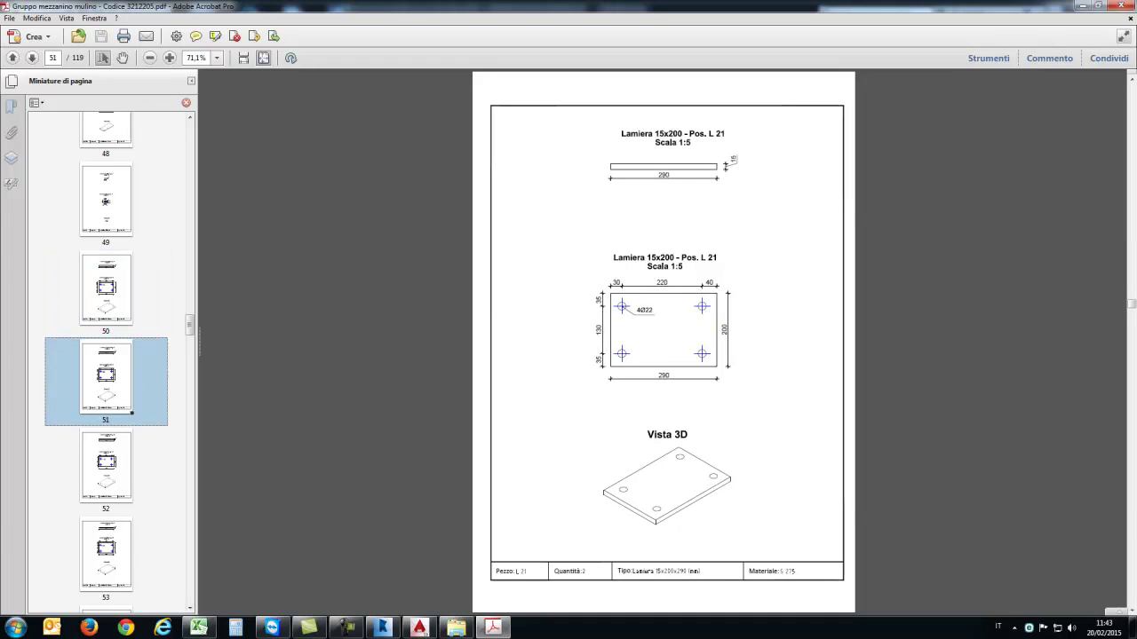
pyautogui.press('Right')
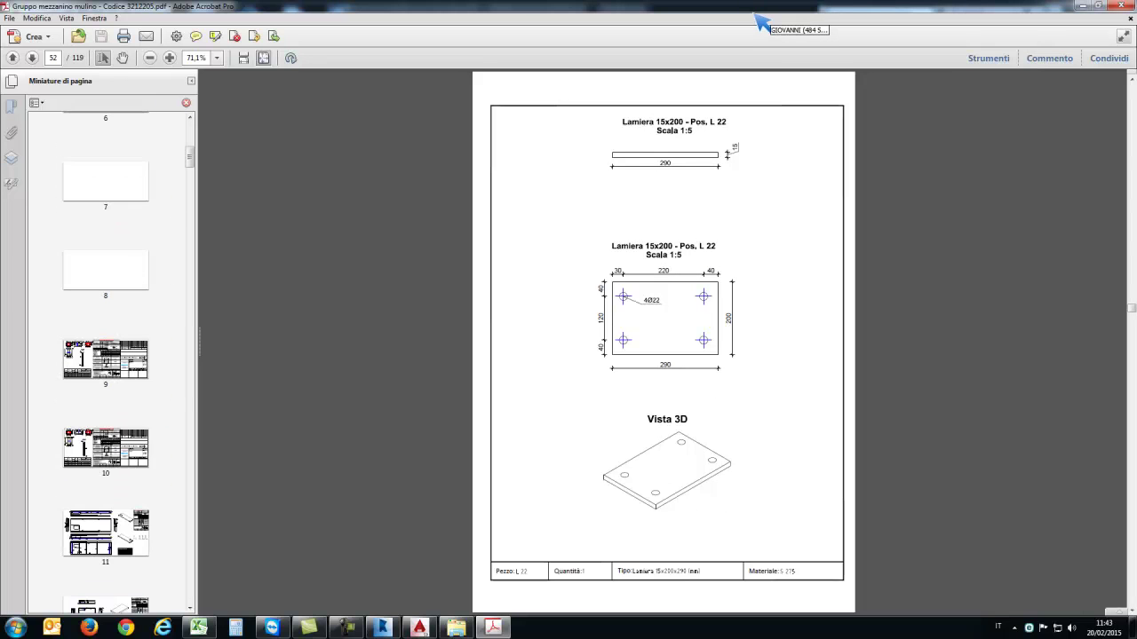
pyautogui.press('Home')
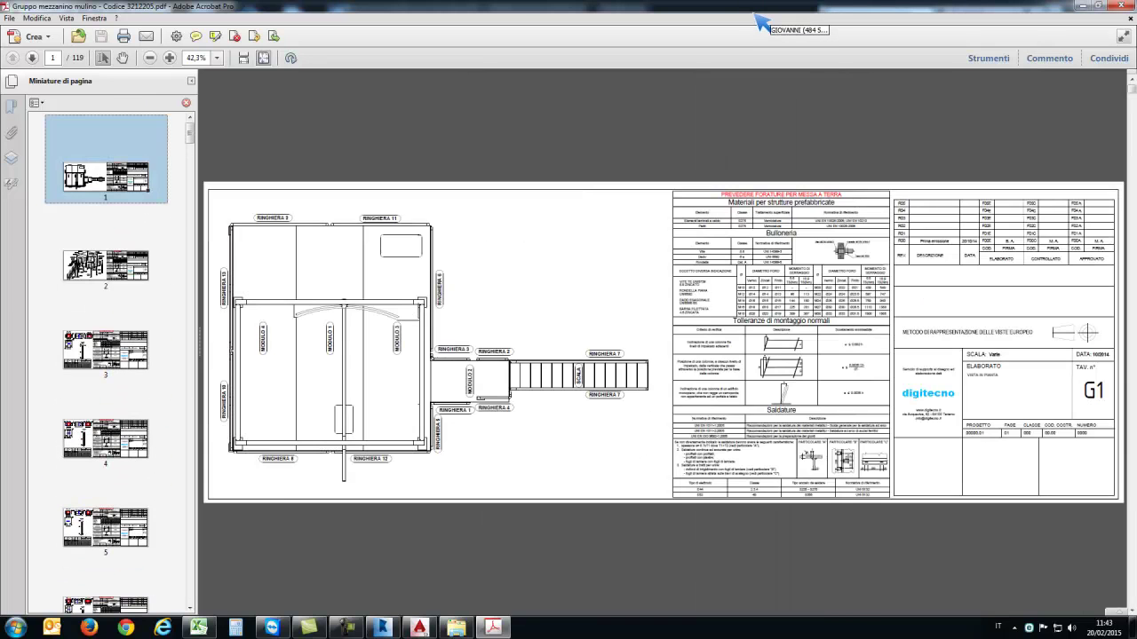
pyautogui.click(420, 627)
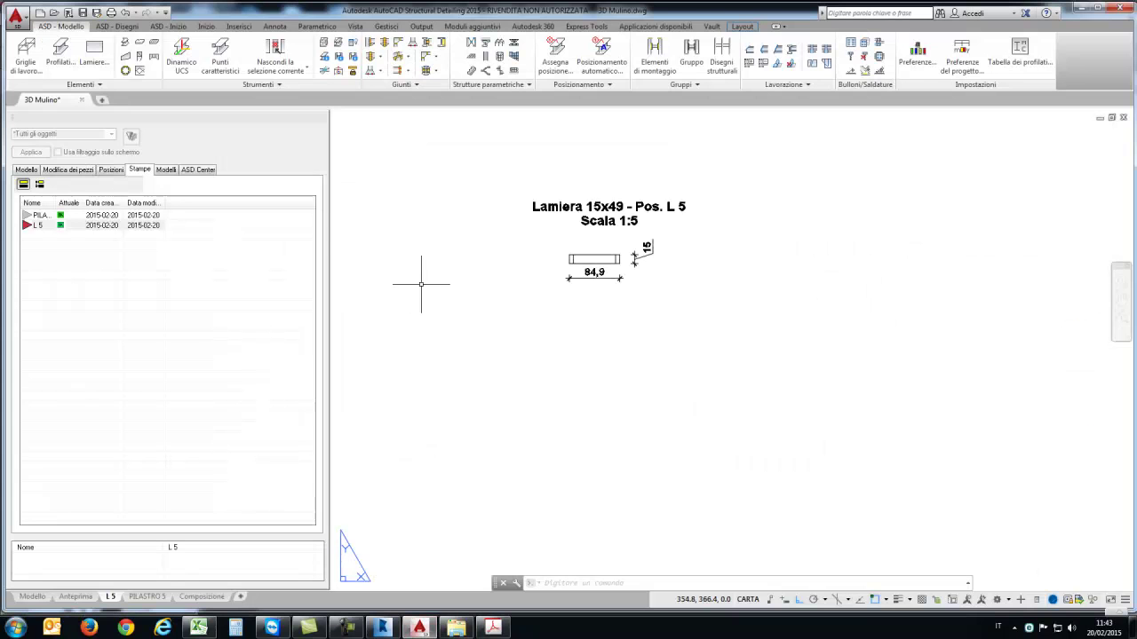
# Step: Close 3D Mulino discarding changes, then reopen 3D Mulino.dwg after previewing the other drawings
pyautogui.click(82, 100)
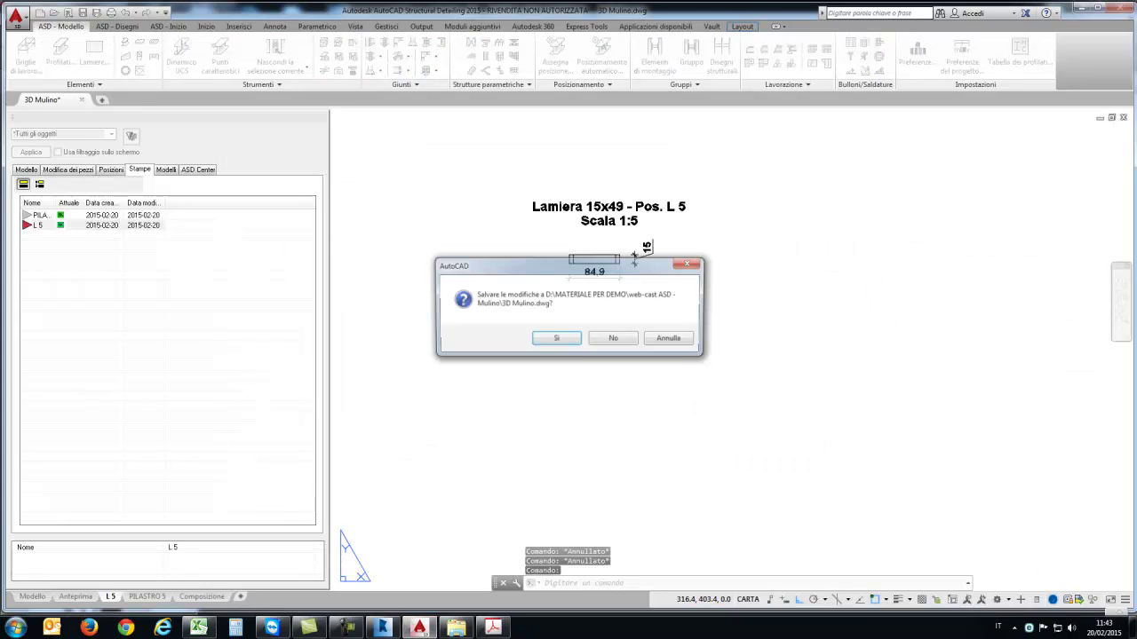
pyautogui.click(613, 339)
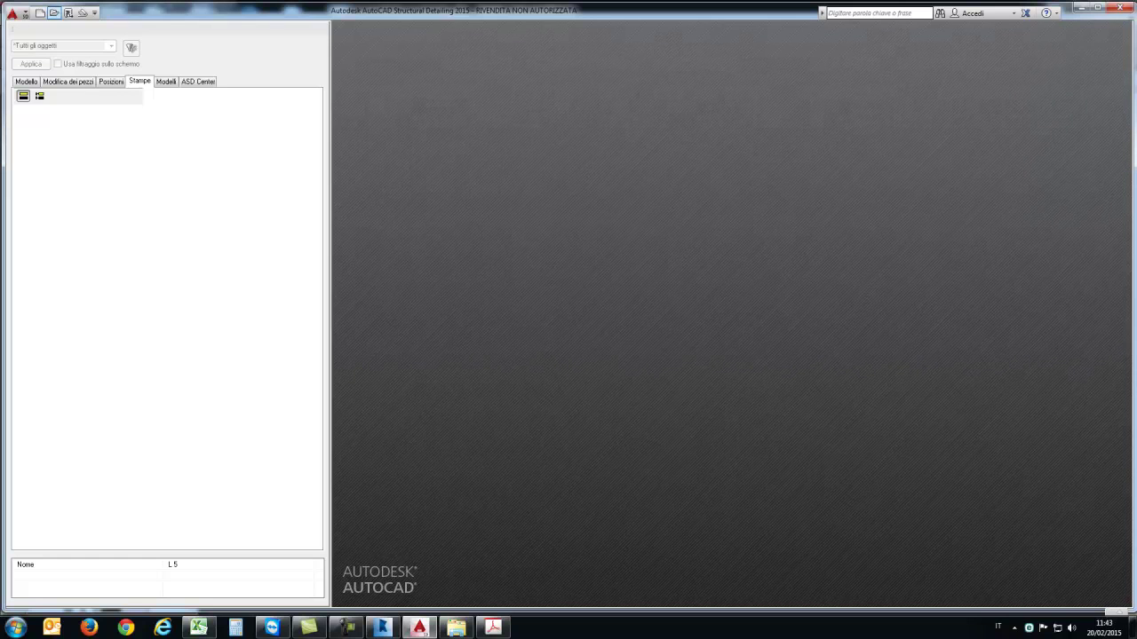
pyautogui.click(53, 13)
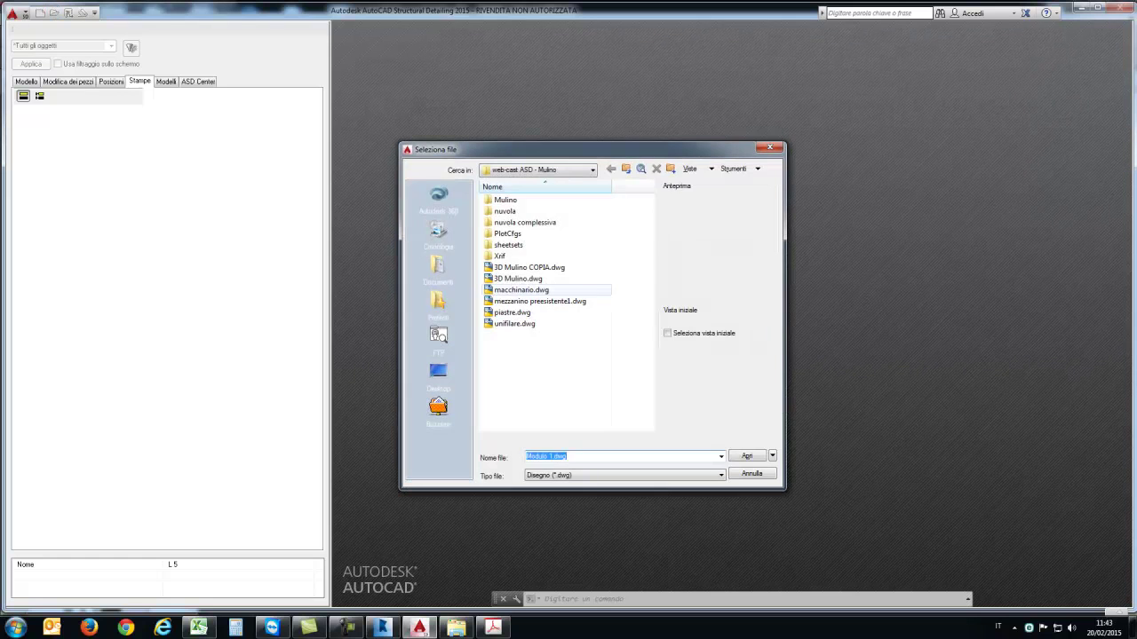
pyautogui.click(521, 289)
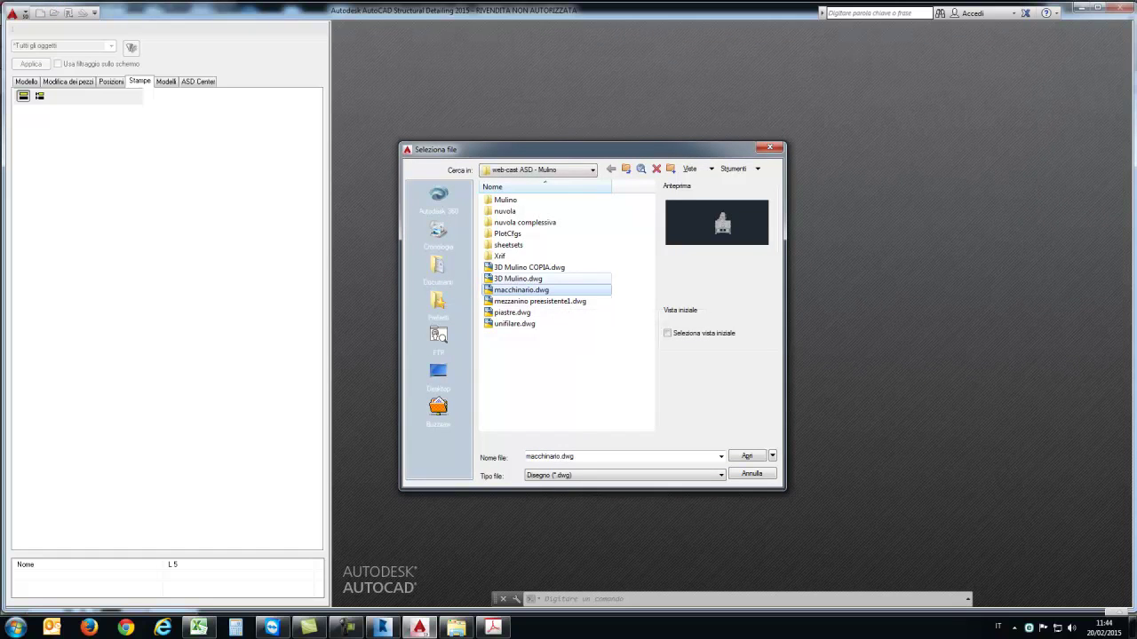
pyautogui.click(518, 278)
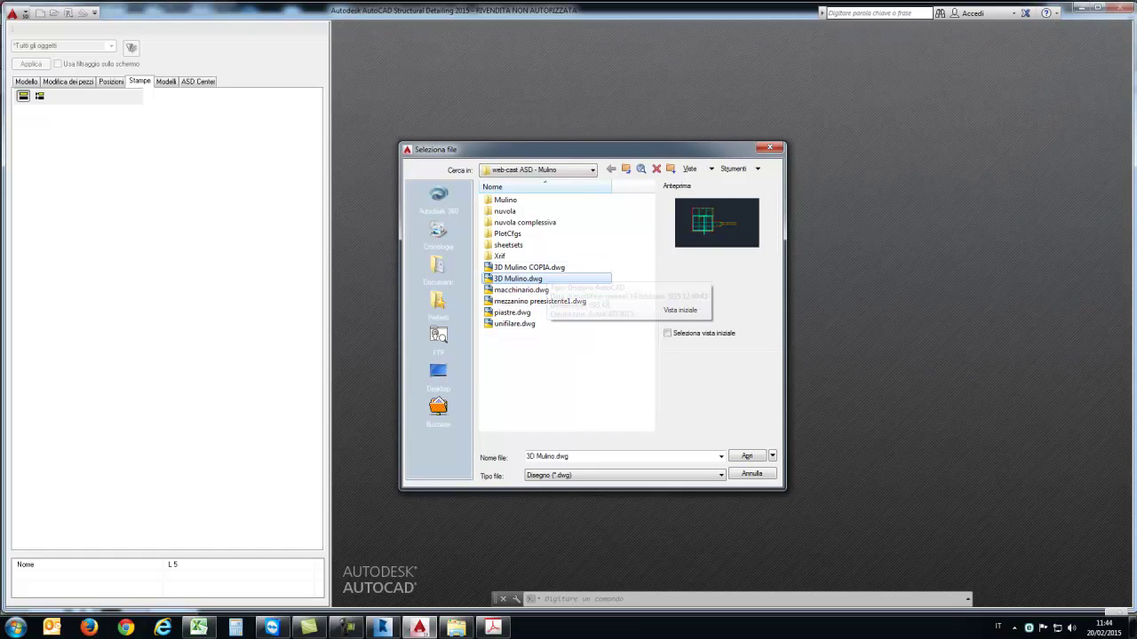
pyautogui.click(540, 301)
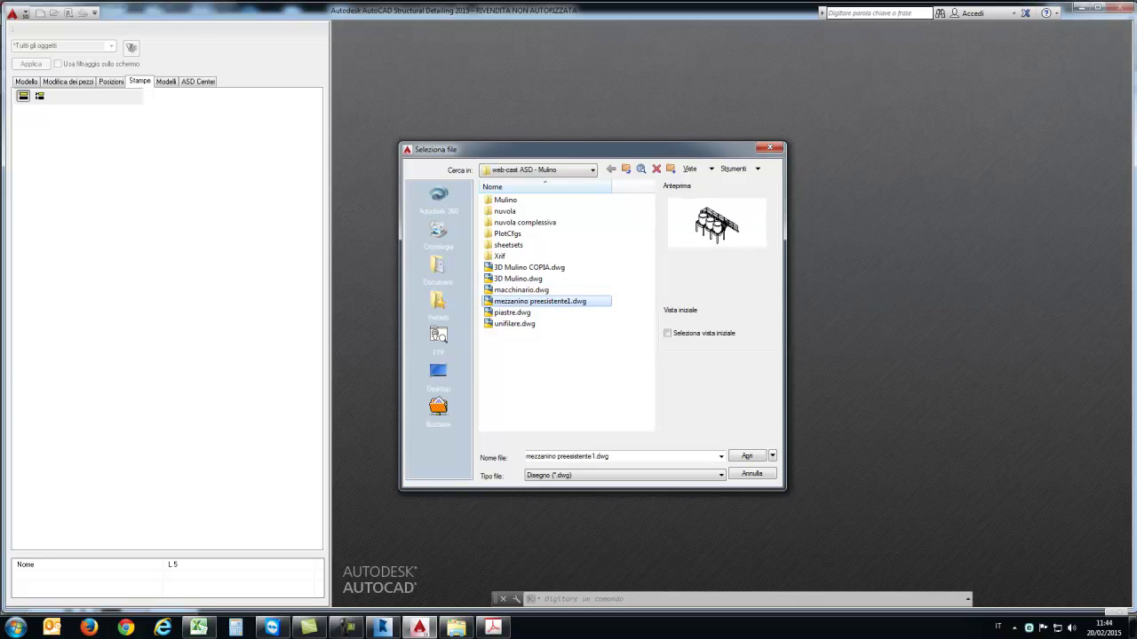
pyautogui.click(518, 278)
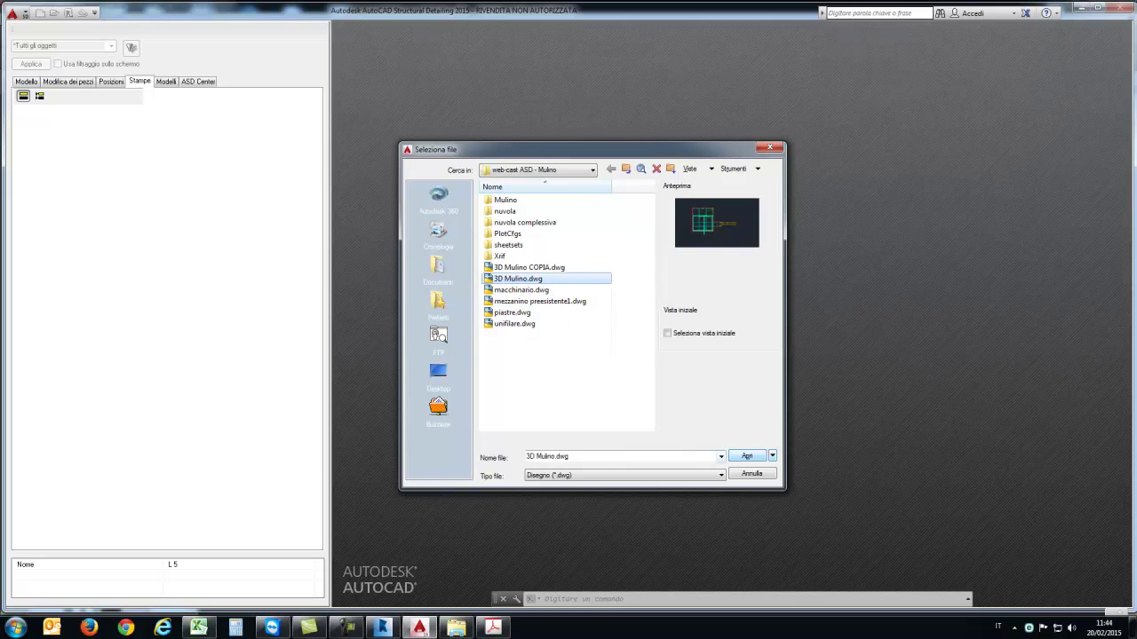
pyautogui.click(747, 455)
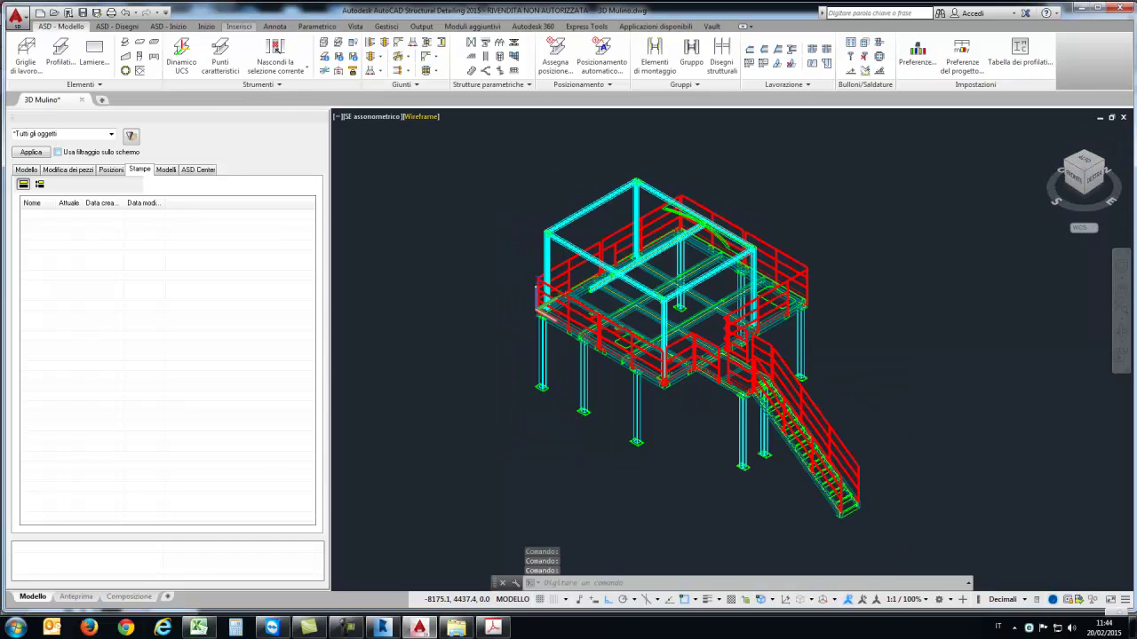
# Step: Attach macchinario.dwg as an external reference, accepting the default attach settings
pyautogui.click(238, 26)
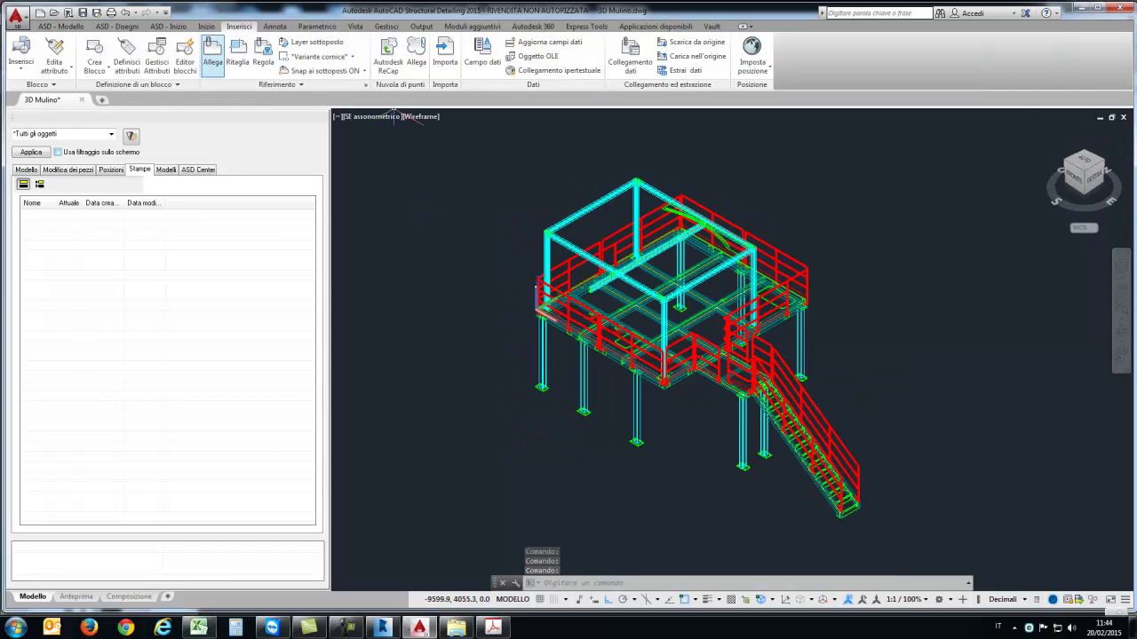
pyautogui.click(212, 55)
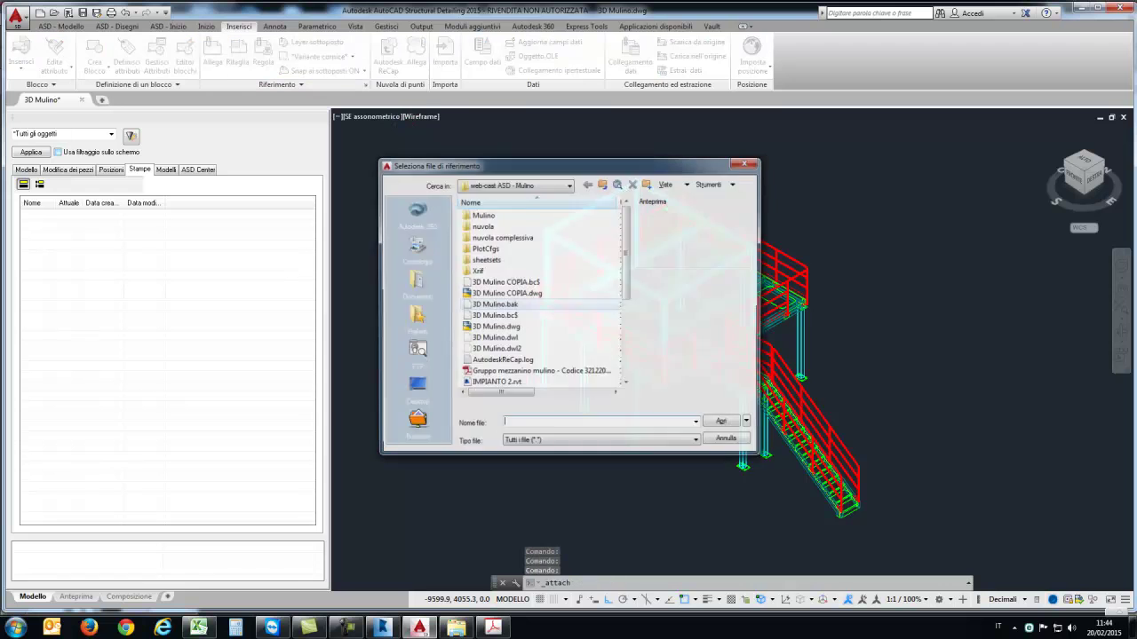
pyautogui.scroll(-3, 539, 298)
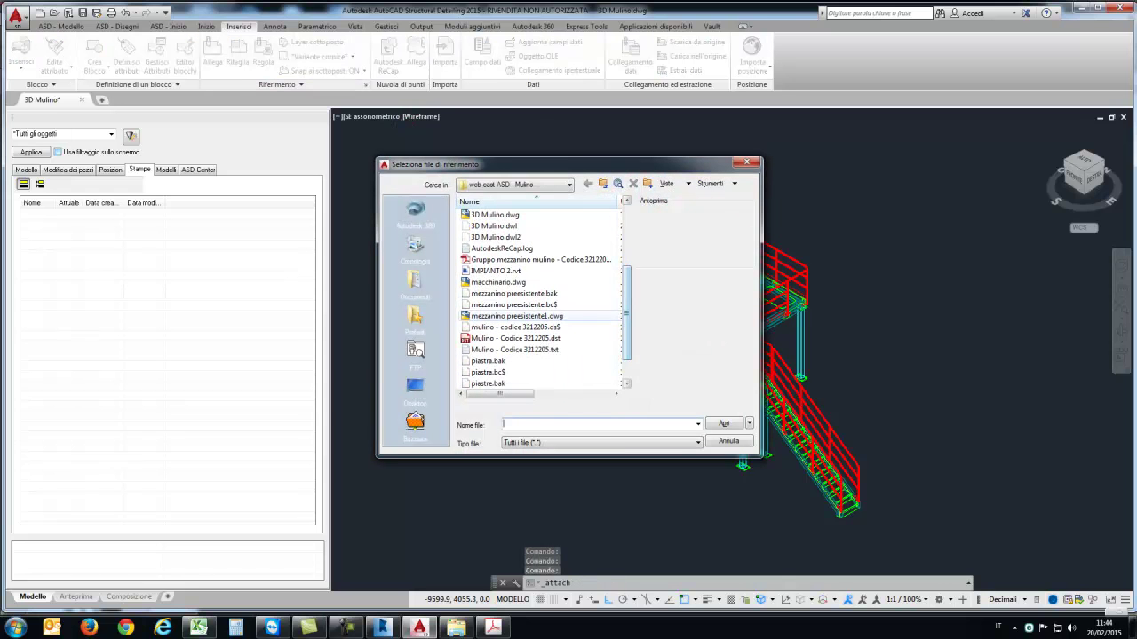
pyautogui.click(498, 282)
pyautogui.click(723, 423)
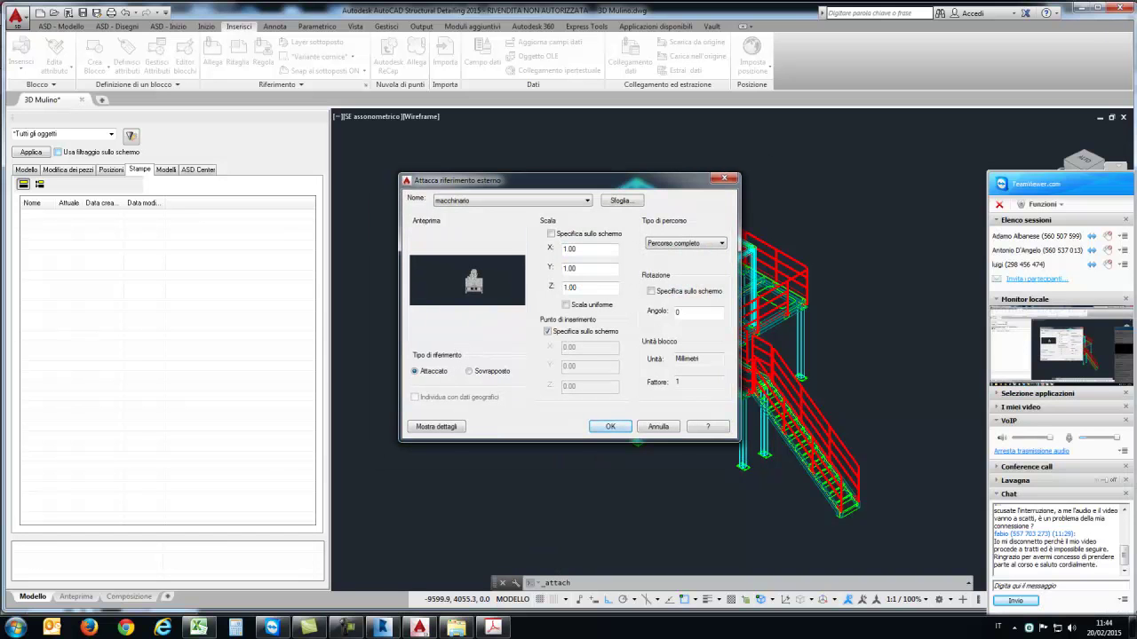
pyautogui.press('Return')
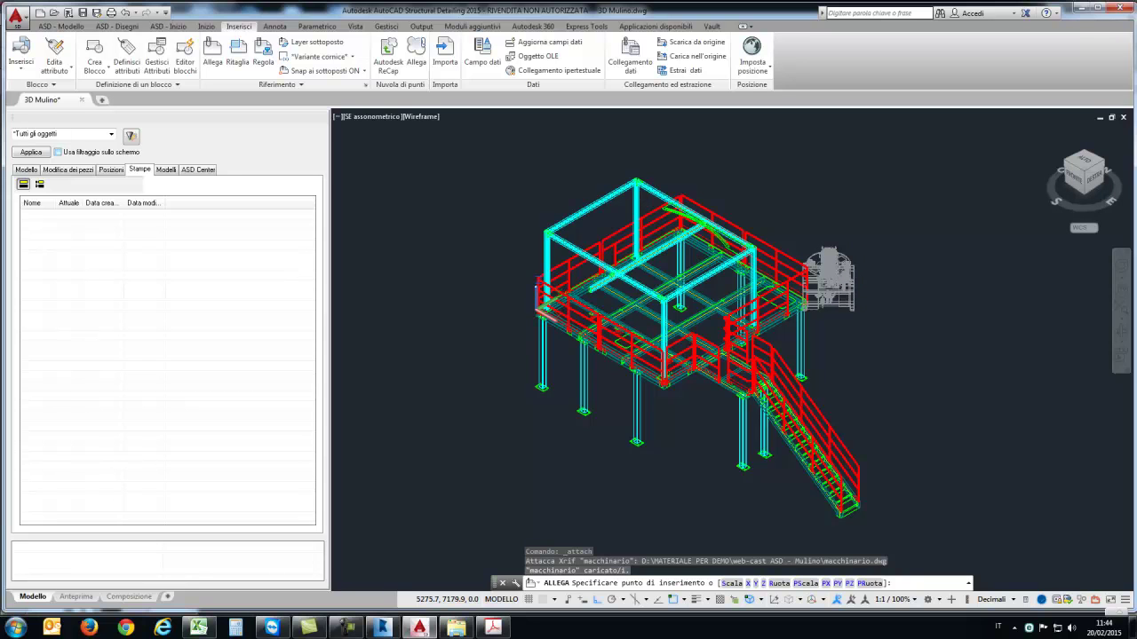
# Step: Place the macchinario xref, then in Top view move it freely into the middle of the platform
pyautogui.click(854, 277)
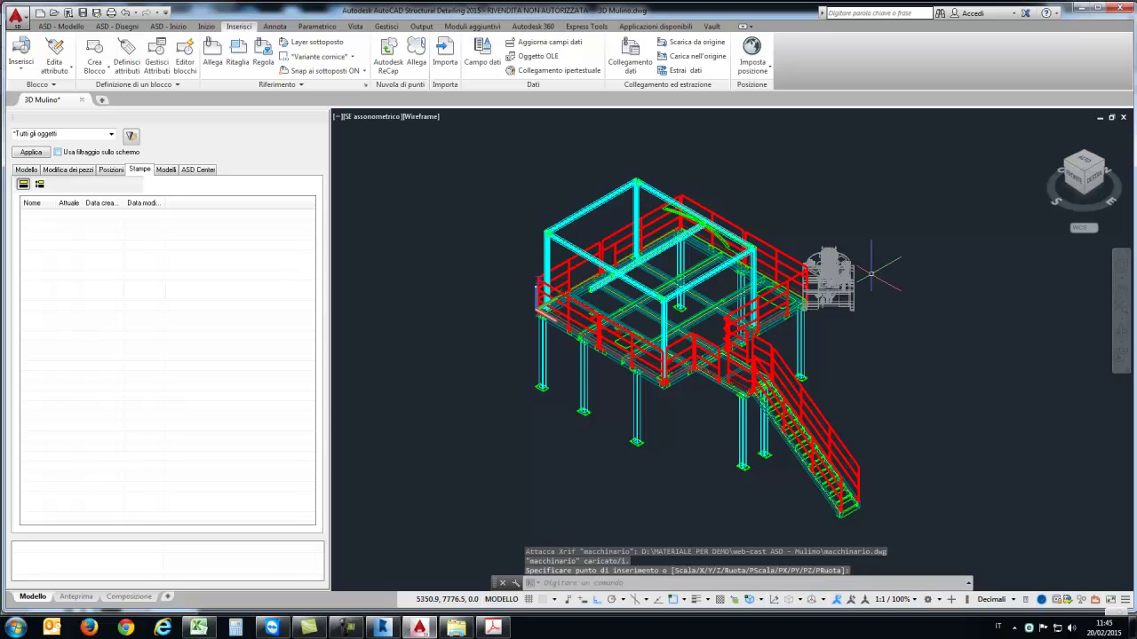
pyautogui.click(1083, 166)
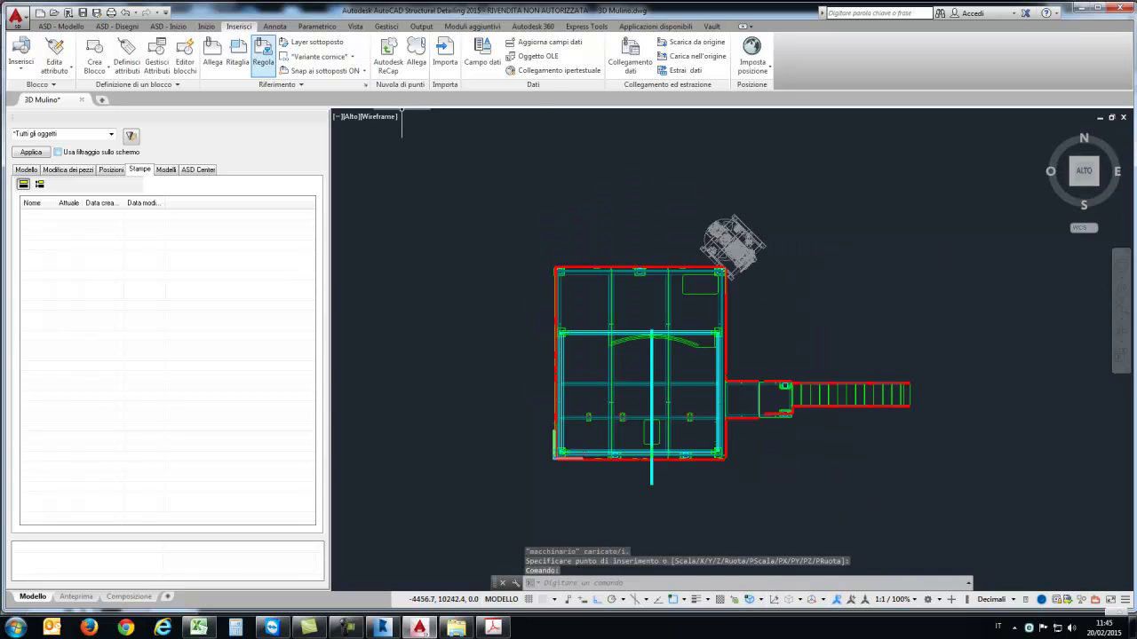
pyautogui.click(206, 26)
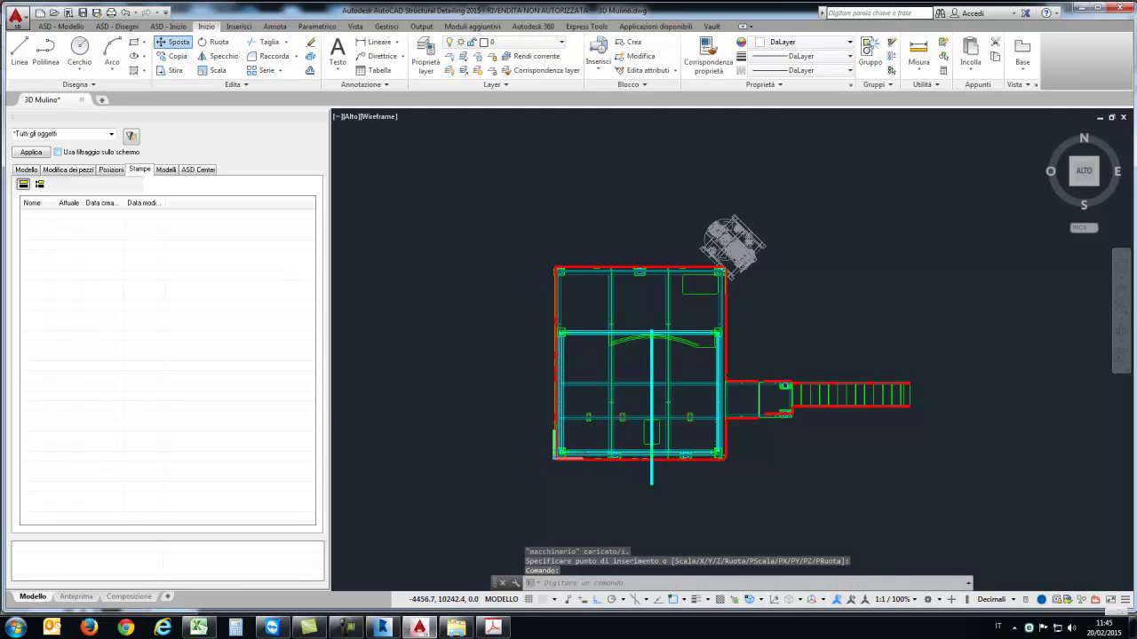
pyautogui.click(173, 41)
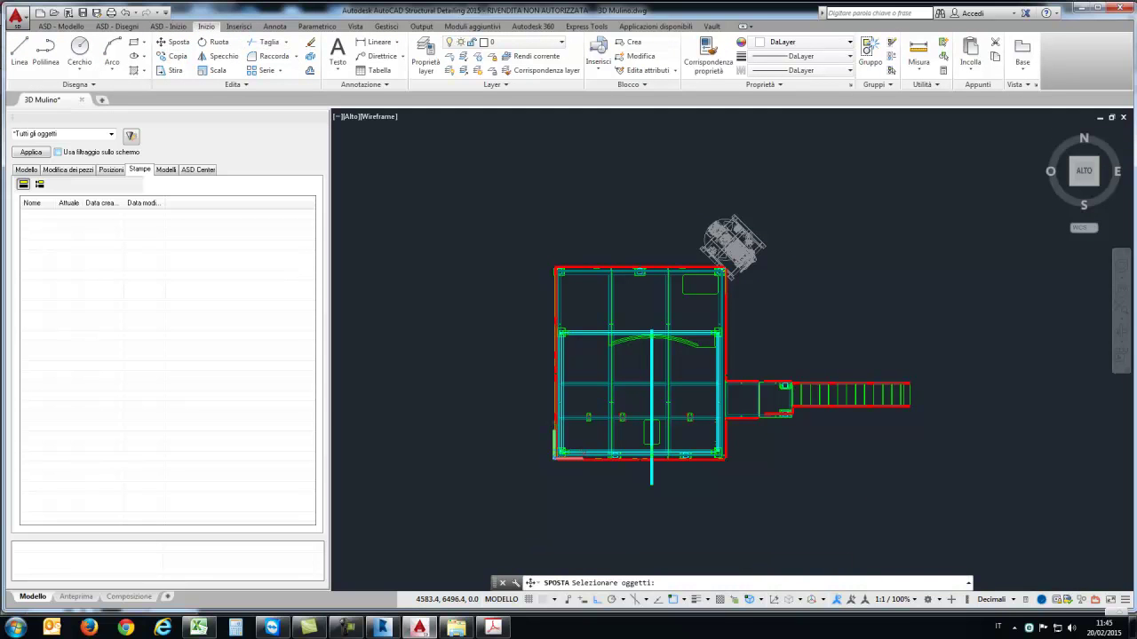
pyautogui.click(730, 242)
pyautogui.press('Return')
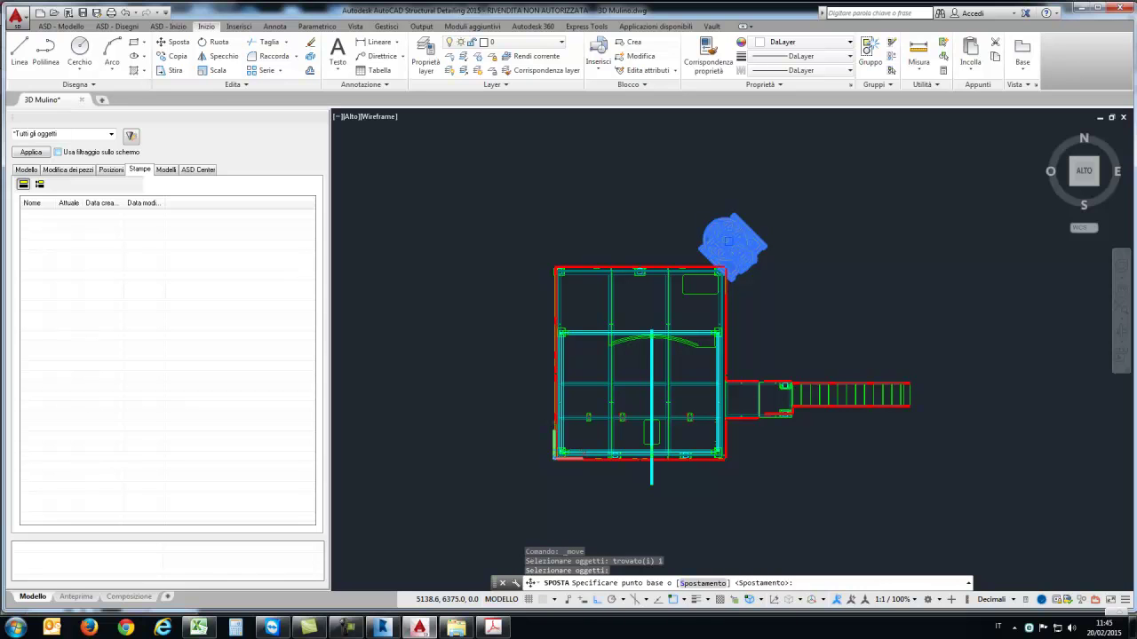
pyautogui.click(728, 242)
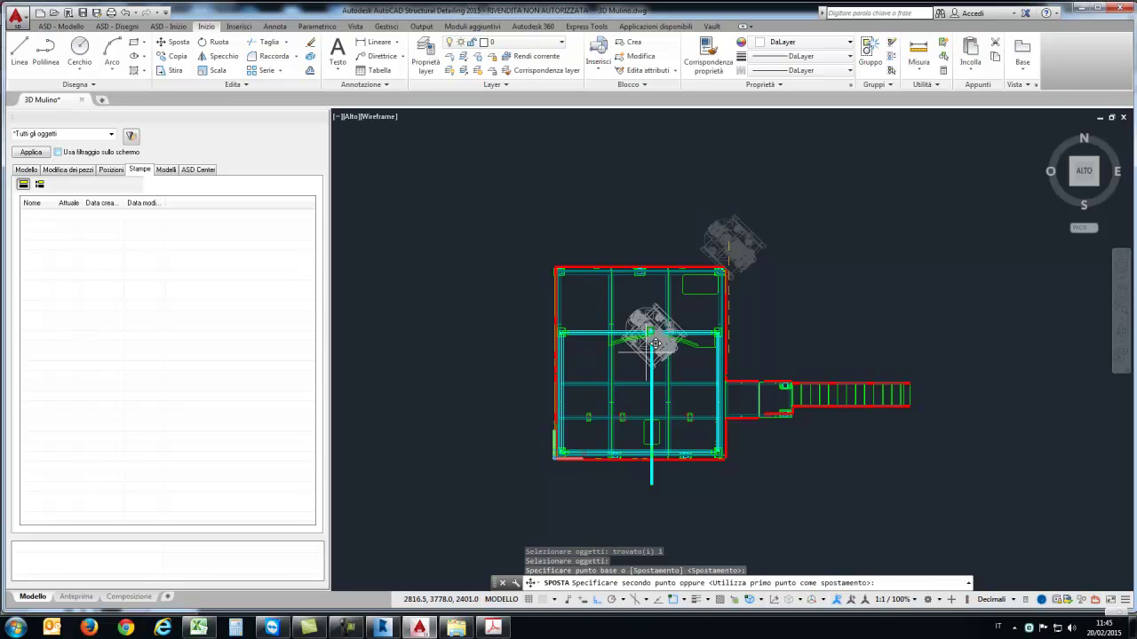
pyautogui.press('F3')
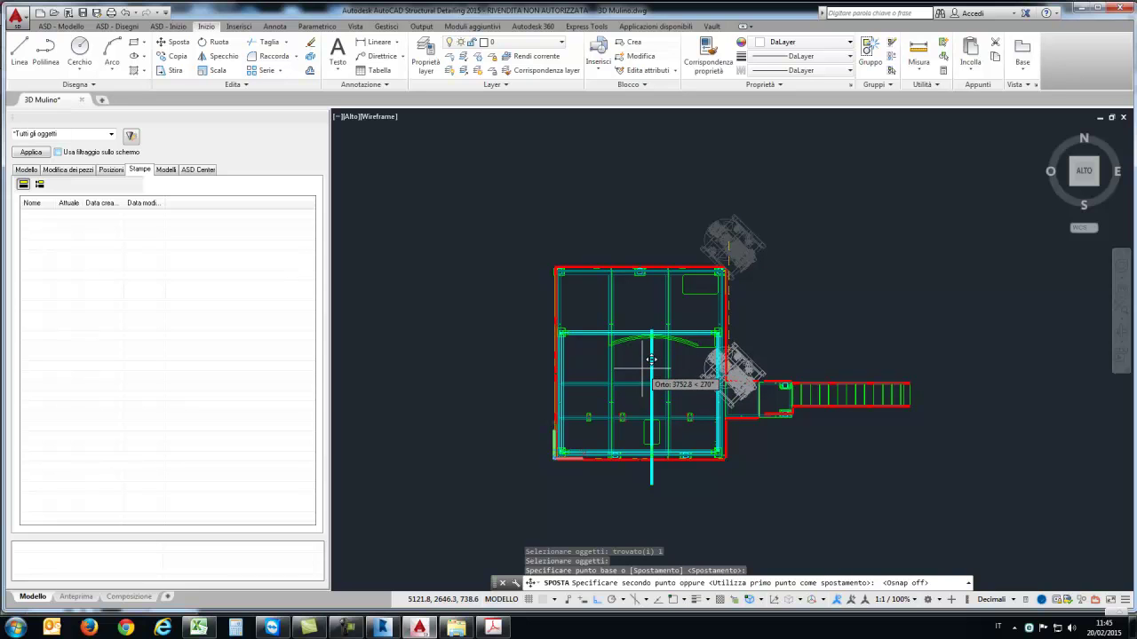
pyautogui.press('F8')
pyautogui.click(651, 356)
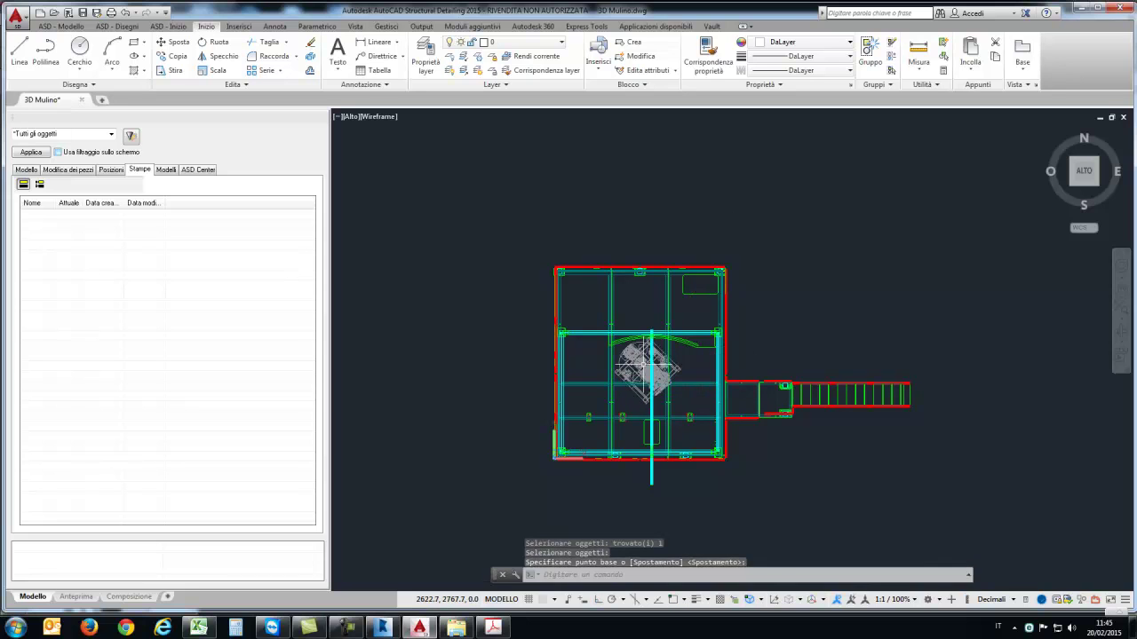
# Step: Switch to Front view and start a DIST measurement, snapping the first point to an endpoint
pyautogui.click(1084, 191)
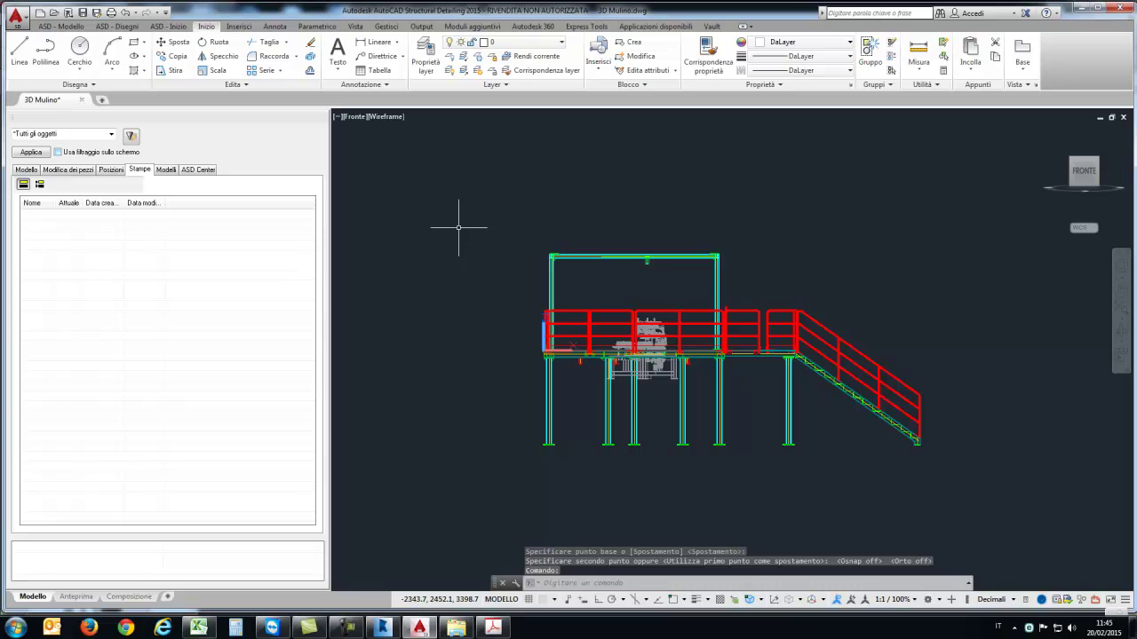
pyautogui.write('dist')
pyautogui.press('Return')
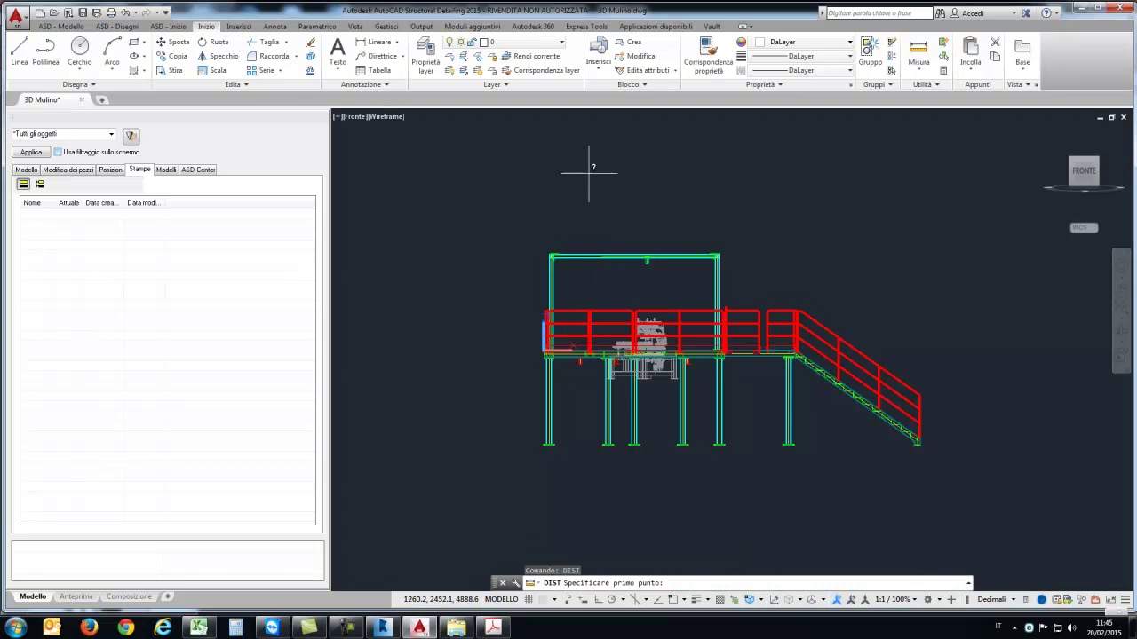
pyautogui.keyDown('shift'); pyautogui.rightClick(591, 175); pyautogui.keyUp('shift')
pyautogui.click(622, 257)
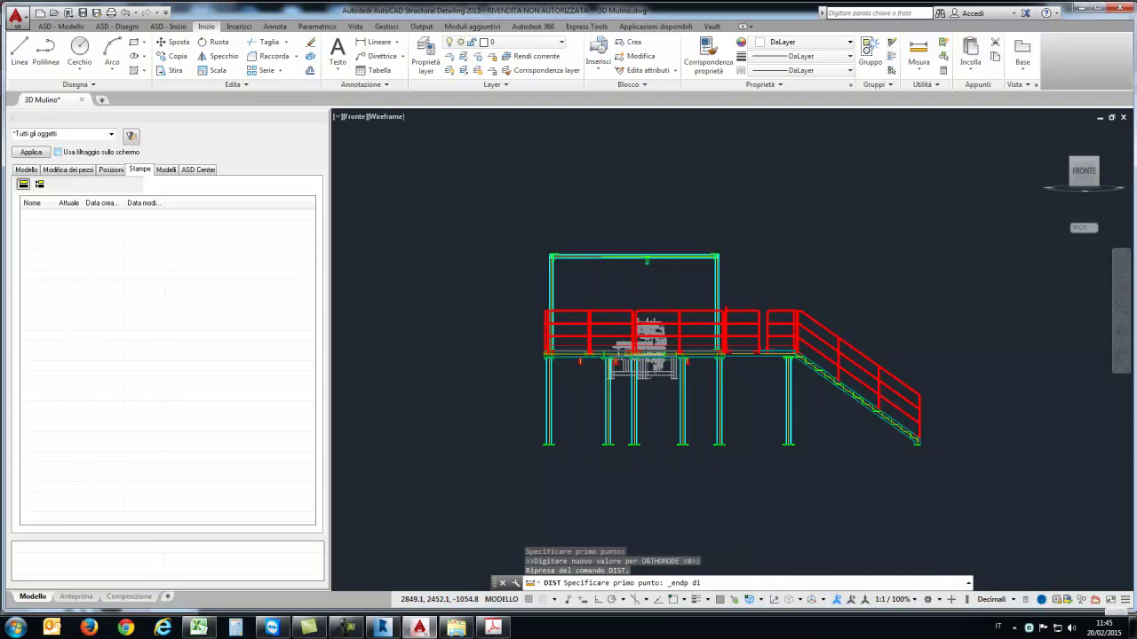
# Step: Measure the distance from the machine's endpoint down to floor level
pyautogui.scroll(3, 652, 373)
pyautogui.click(653, 373)
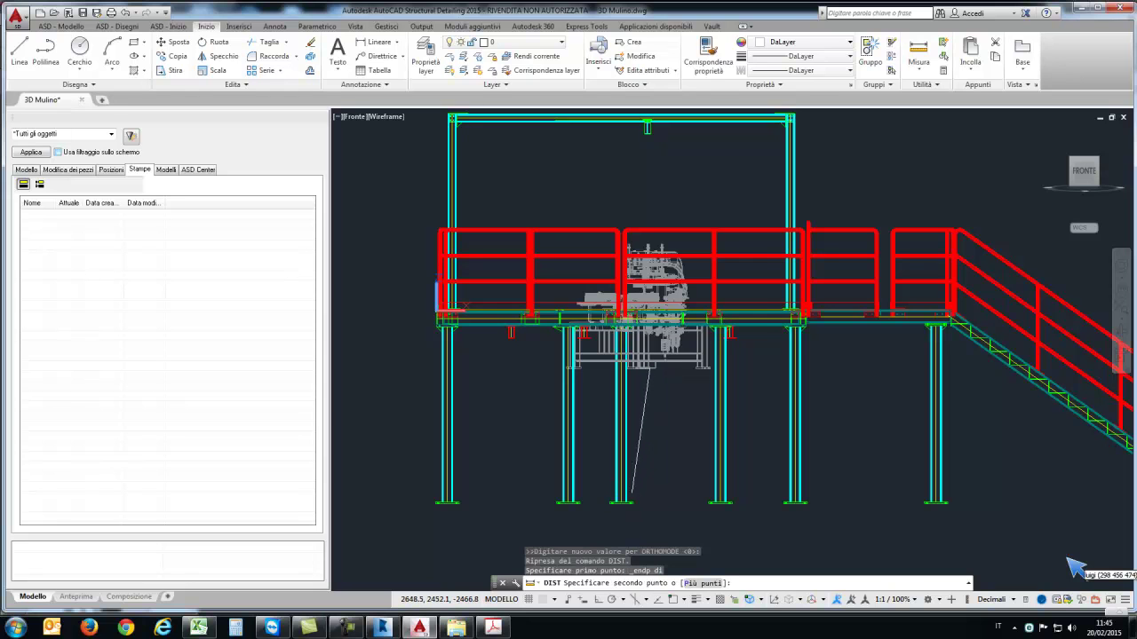
pyautogui.keyDown('shift'); pyautogui.rightClick(633, 494); pyautogui.keyUp('shift')
pyautogui.click(659, 288)
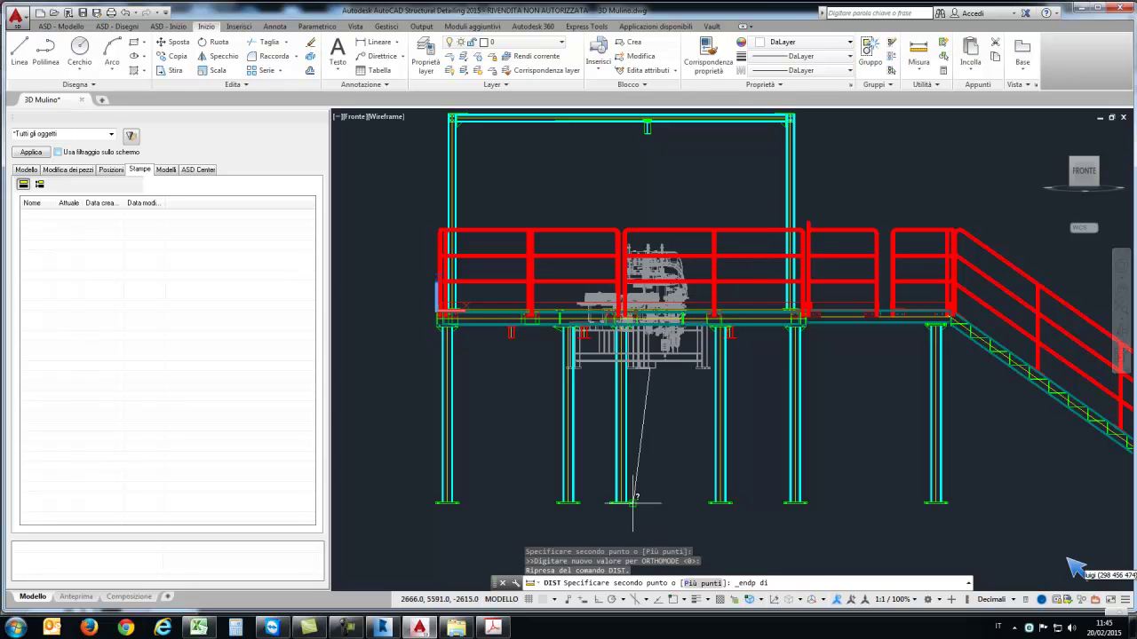
pyautogui.click(641, 470)
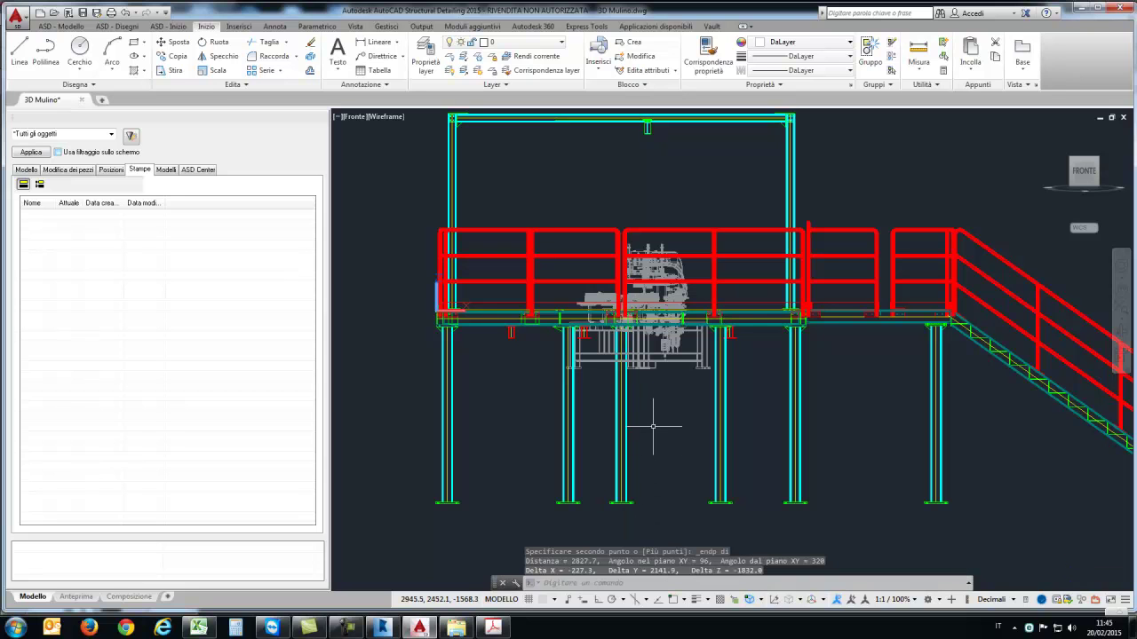
# Step: Align the UCS to the view and move the machine straight down 1832 onto the floor
pyautogui.write('ucs')
pyautogui.press('Return')
pyautogui.write('v')
pyautogui.press('Return')
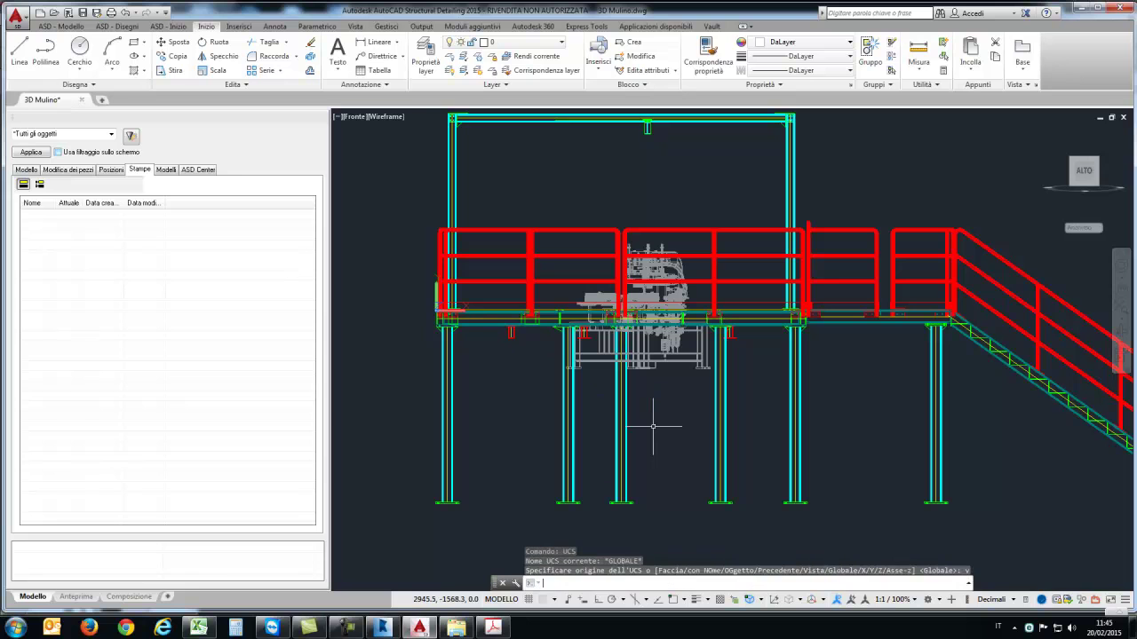
pyautogui.click(173, 42)
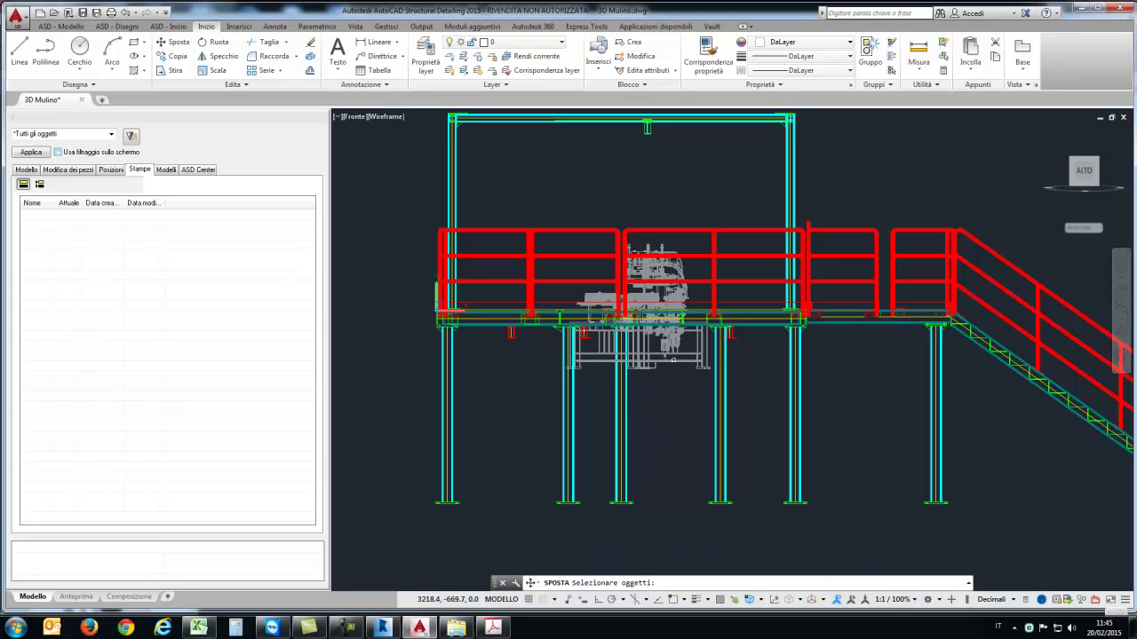
pyautogui.click(657, 355)
pyautogui.press('Return')
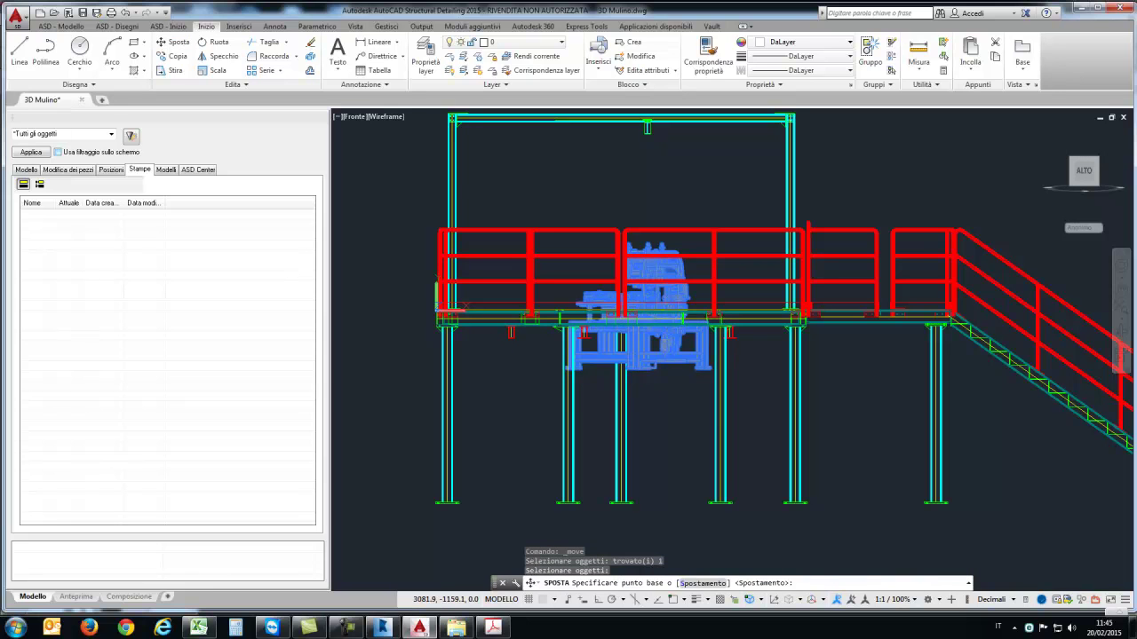
pyautogui.click(665, 398)
pyautogui.press('F8')
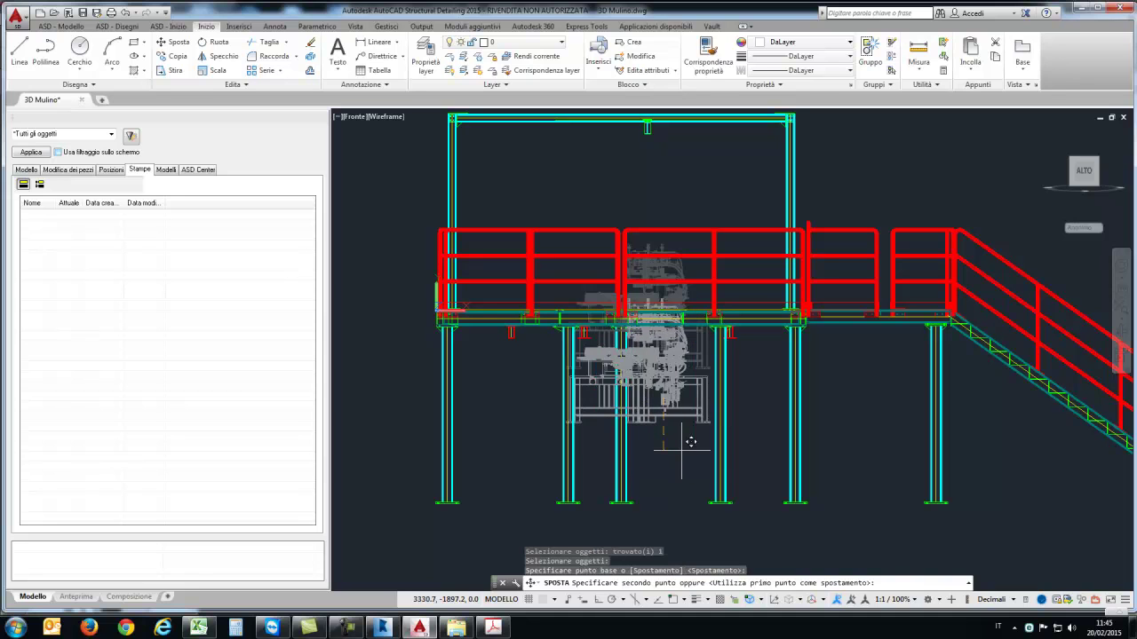
pyautogui.write('1832')
pyautogui.press('Return')
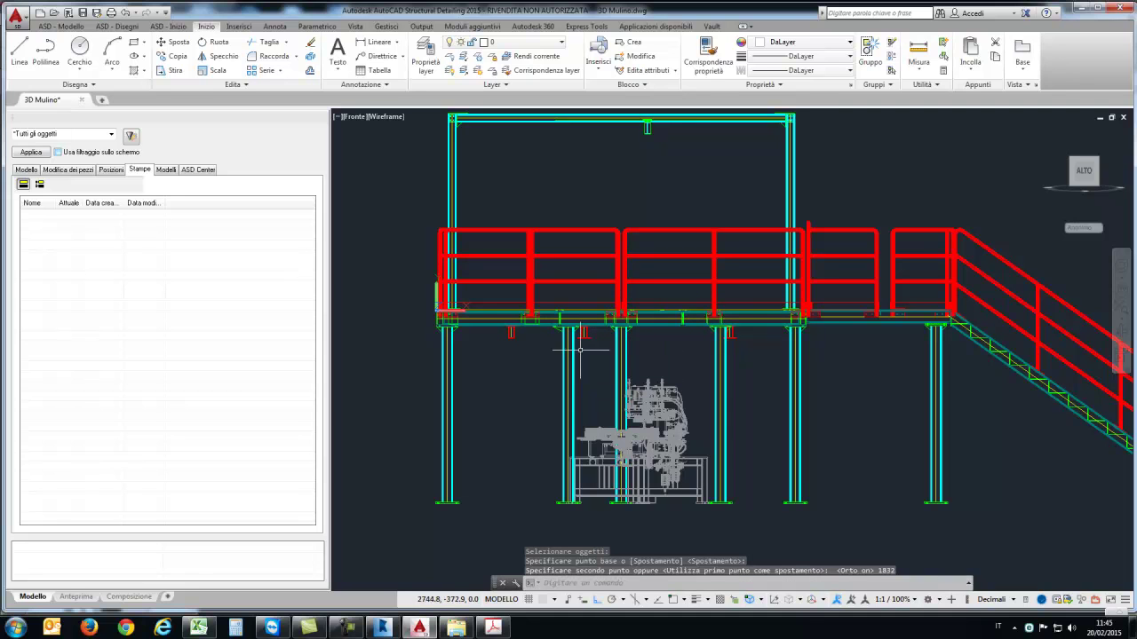
# Step: Reset the UCS back to World
pyautogui.write('ucs')
pyautogui.press('Return')
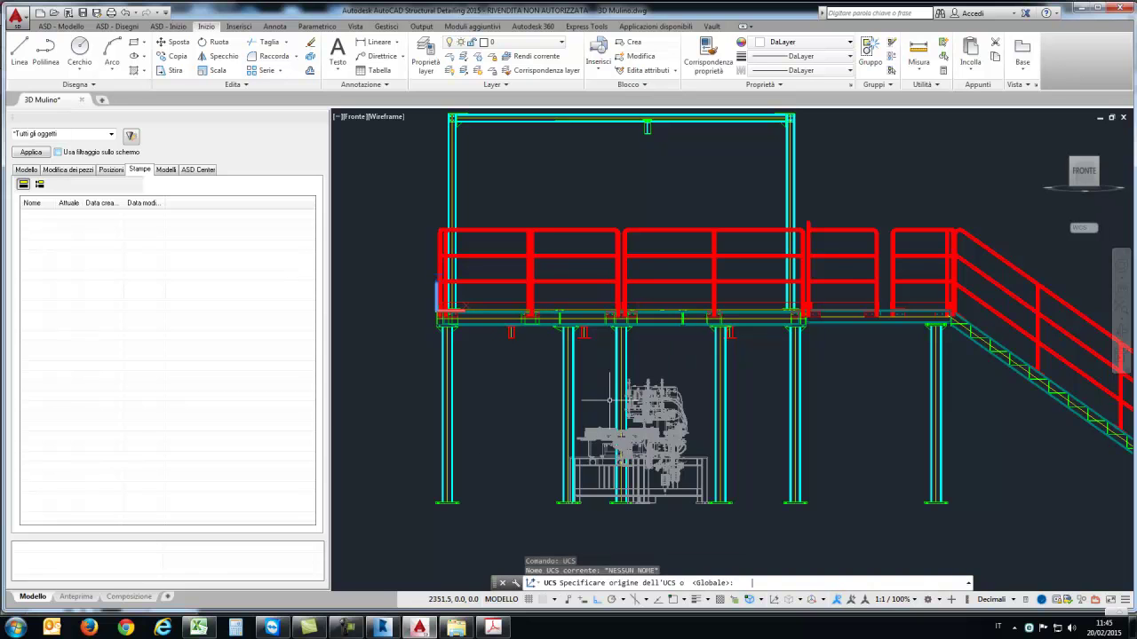
pyautogui.click(238, 26)
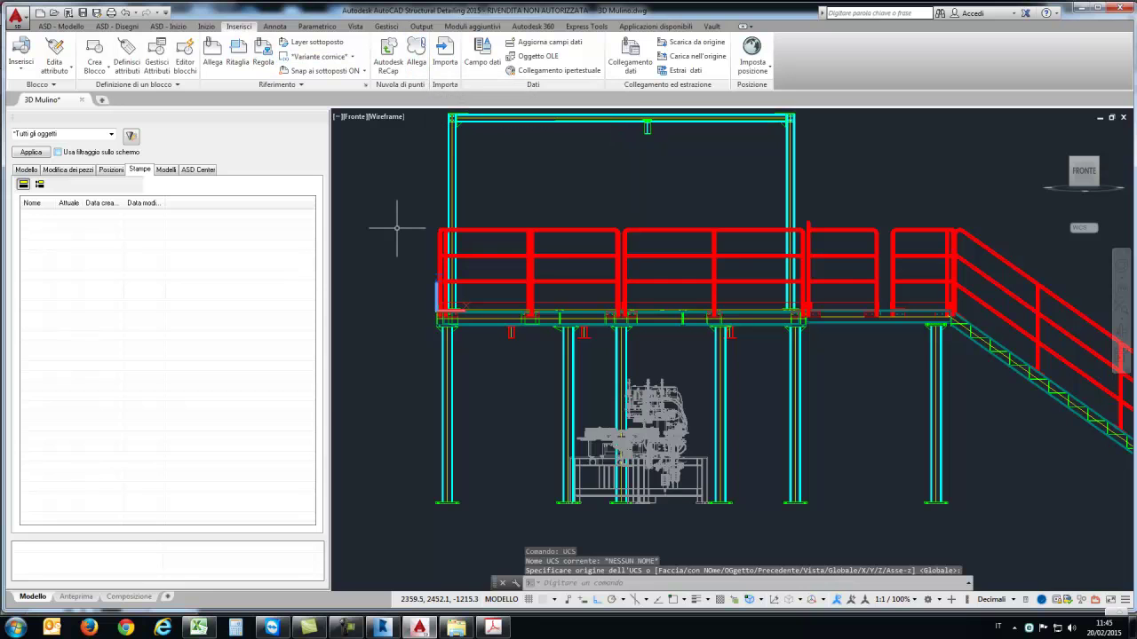
# Step: Open the External References palette and reload the WEB-CAST point cloud
pyautogui.write('c')
pyautogui.write('r')
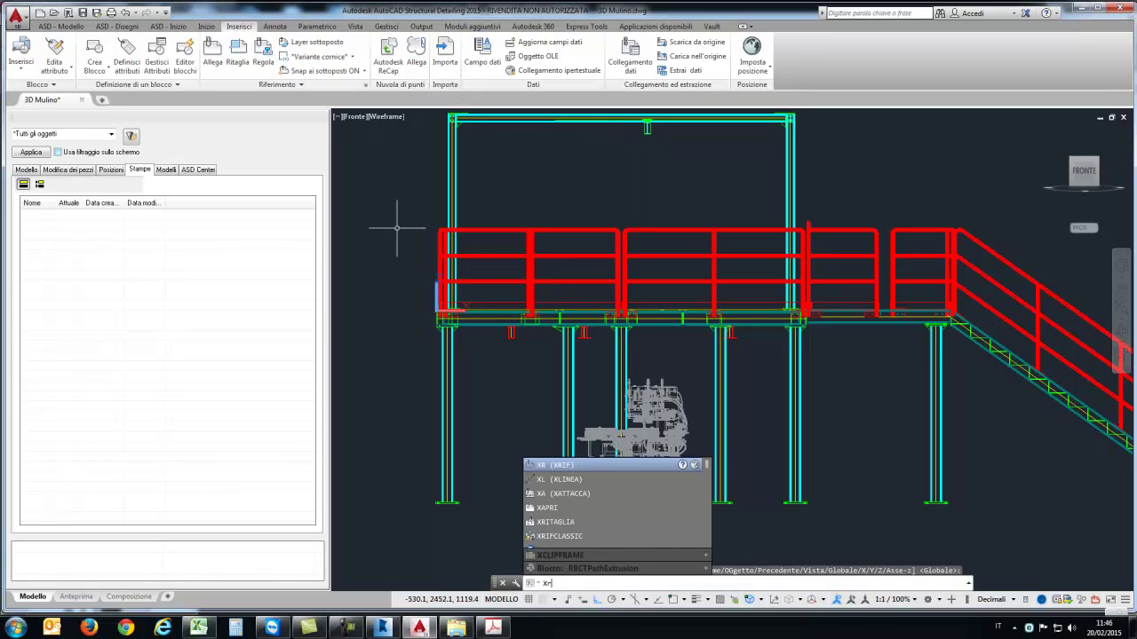
pyautogui.press('Return')
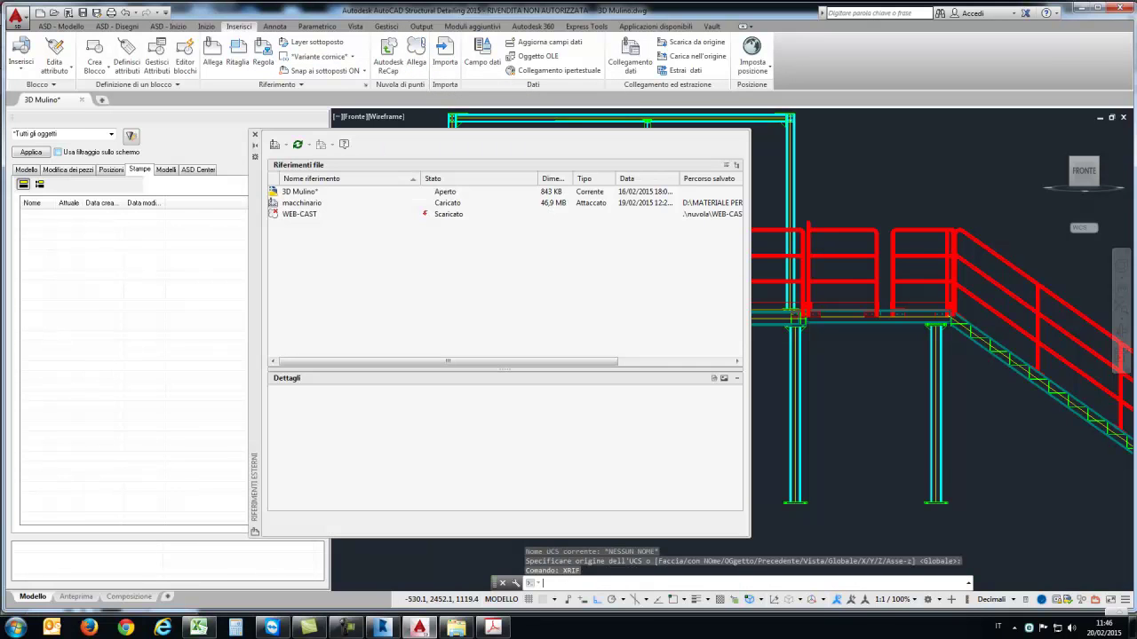
pyautogui.click(300, 214)
pyautogui.rightClick(300, 214)
pyautogui.click(334, 252)
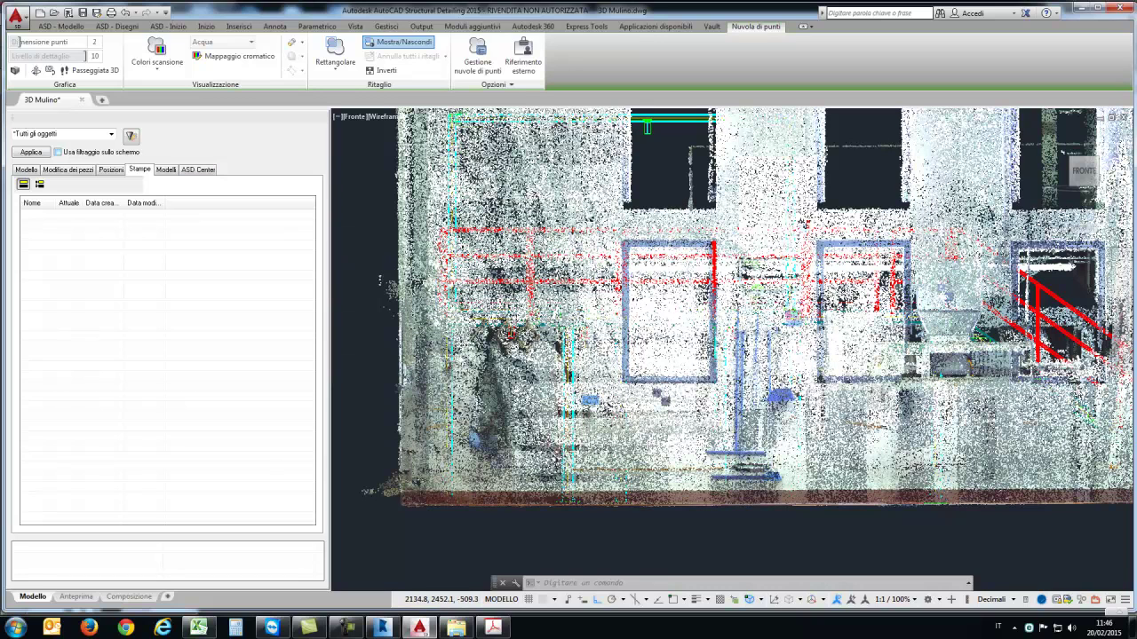
# Step: Switch to Top view, zoom a window around the WEB-CAST point cloud, and select the cloud
pyautogui.scroll(-2, 593, 355)
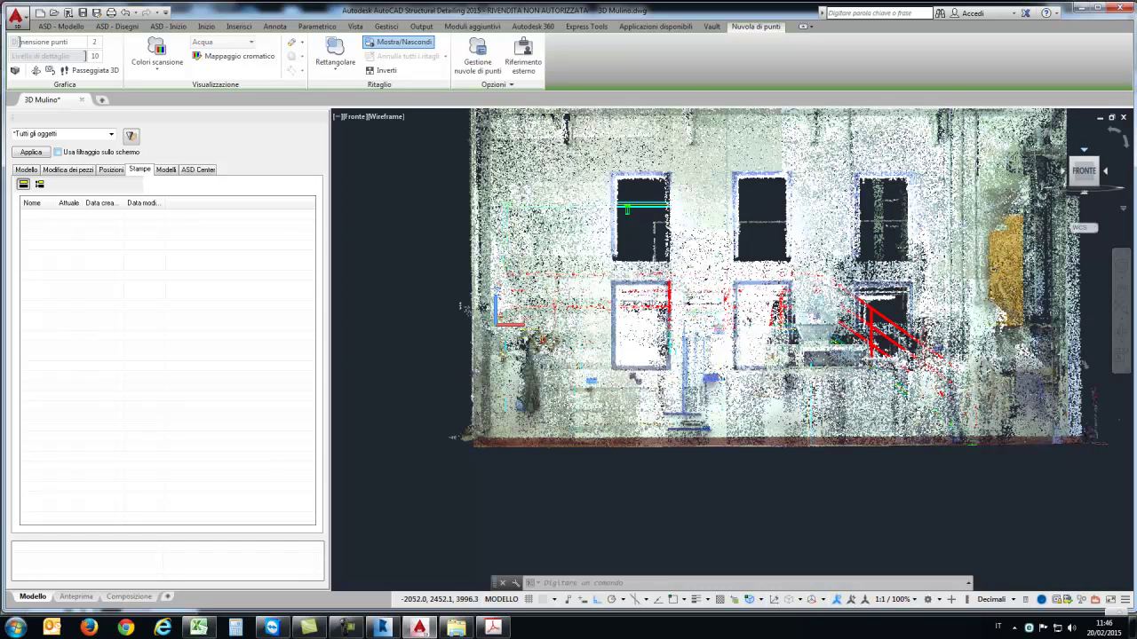
pyautogui.click(1083, 150)
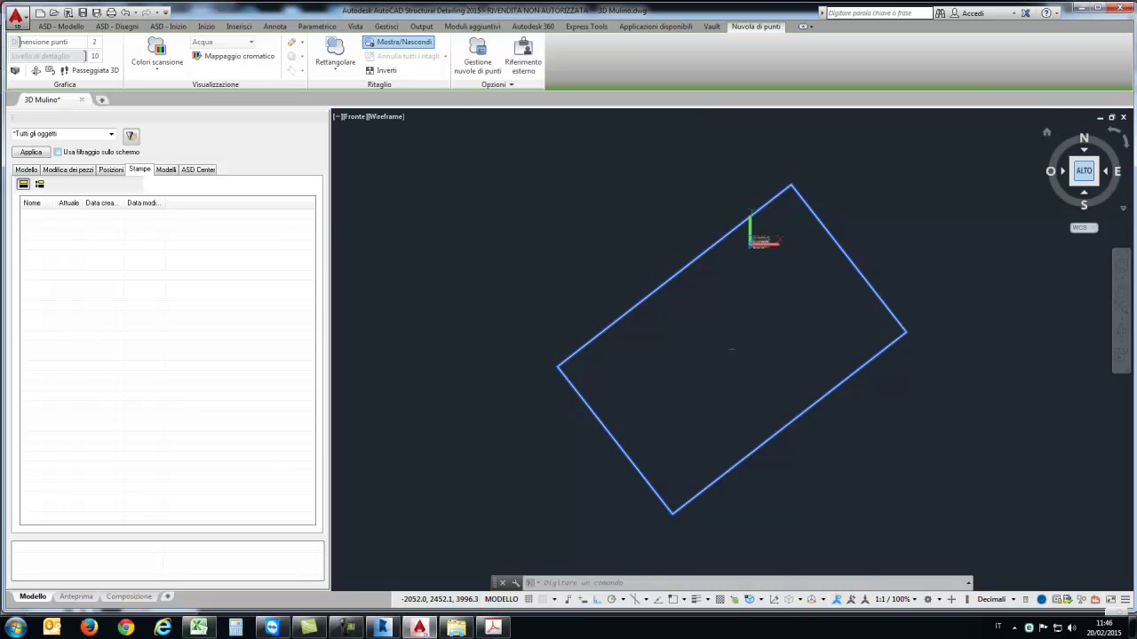
pyautogui.press('Escape')
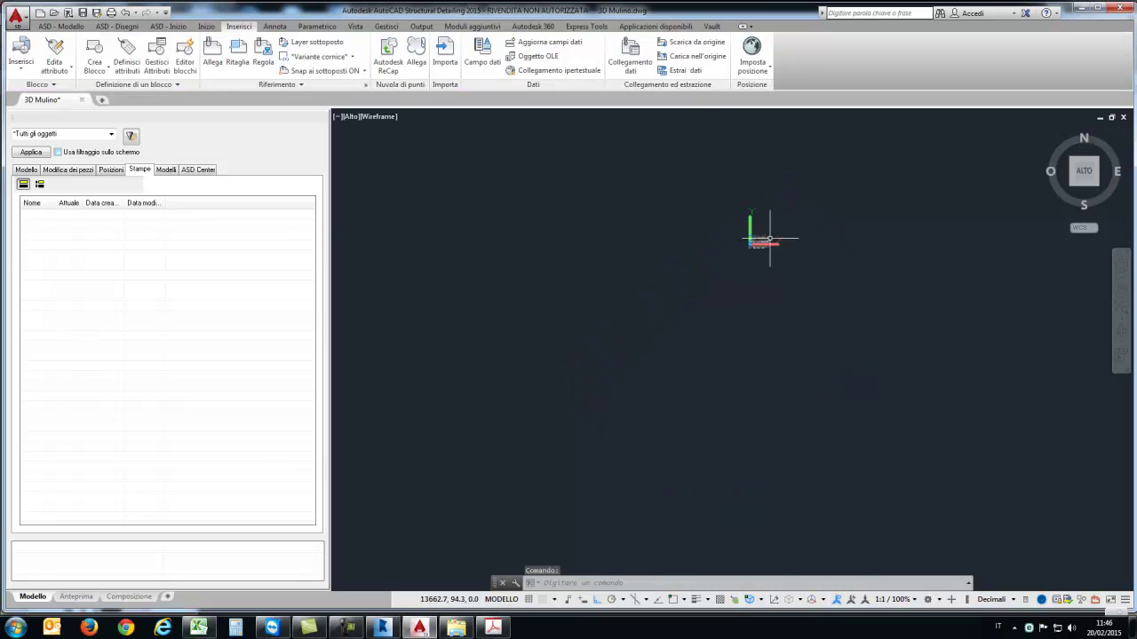
pyautogui.write('z')
pyautogui.press('Return')
pyautogui.write('f')
pyautogui.press('Return')
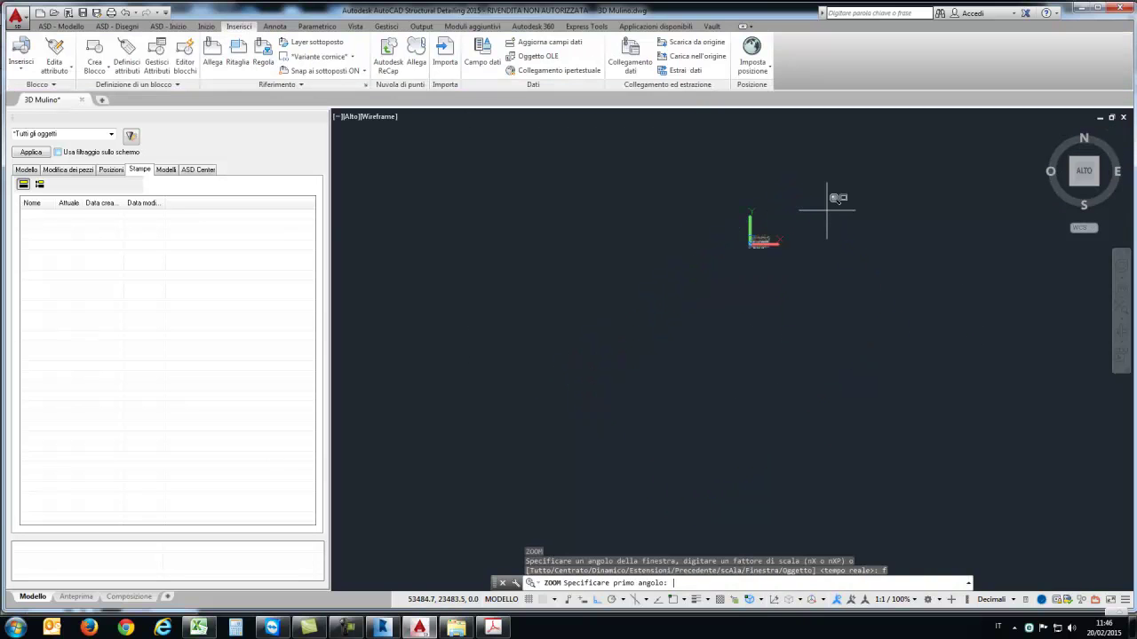
pyautogui.click(783, 237)
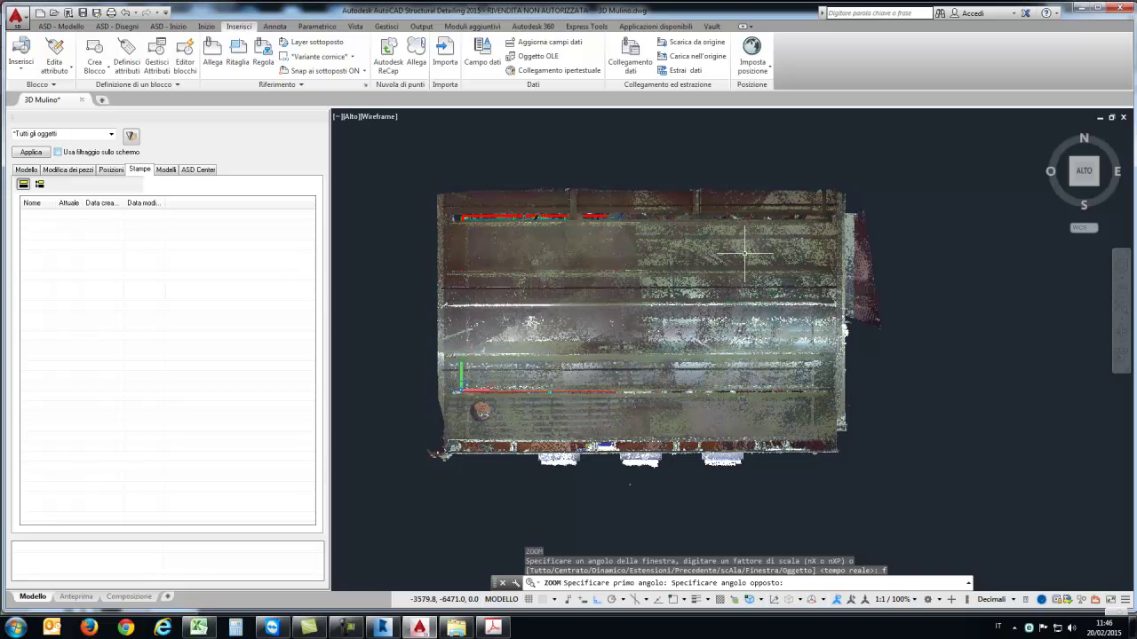
pyautogui.click(800, 233)
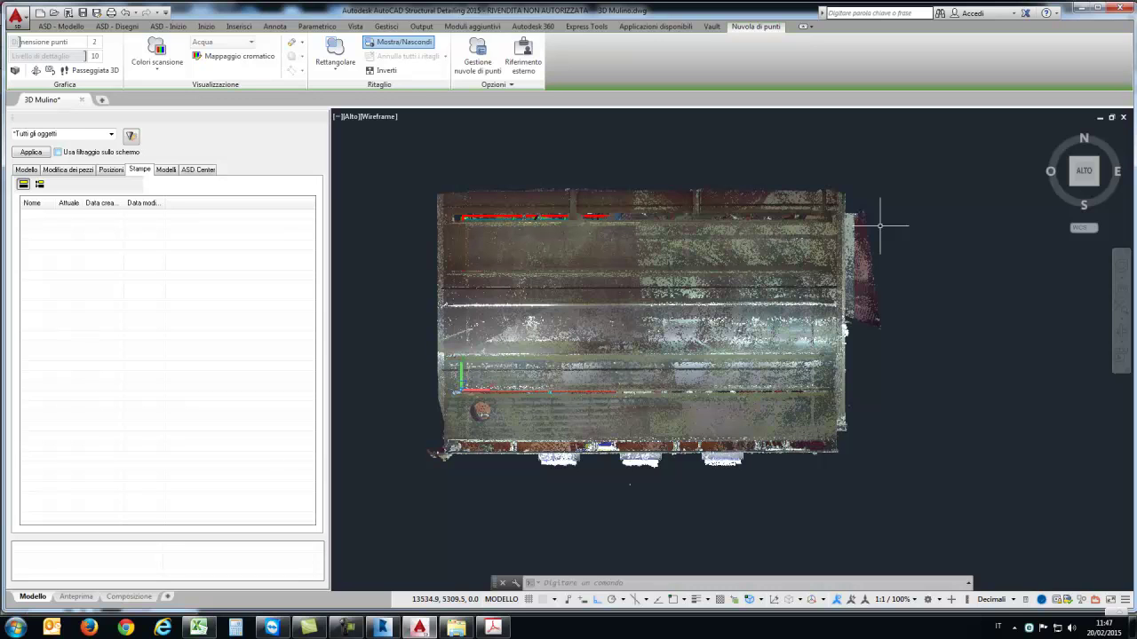
# Step: Clip the point cloud with a rectangular Ritaglio to a thin strip across the building
pyautogui.press('Escape')
pyautogui.click(336, 69)
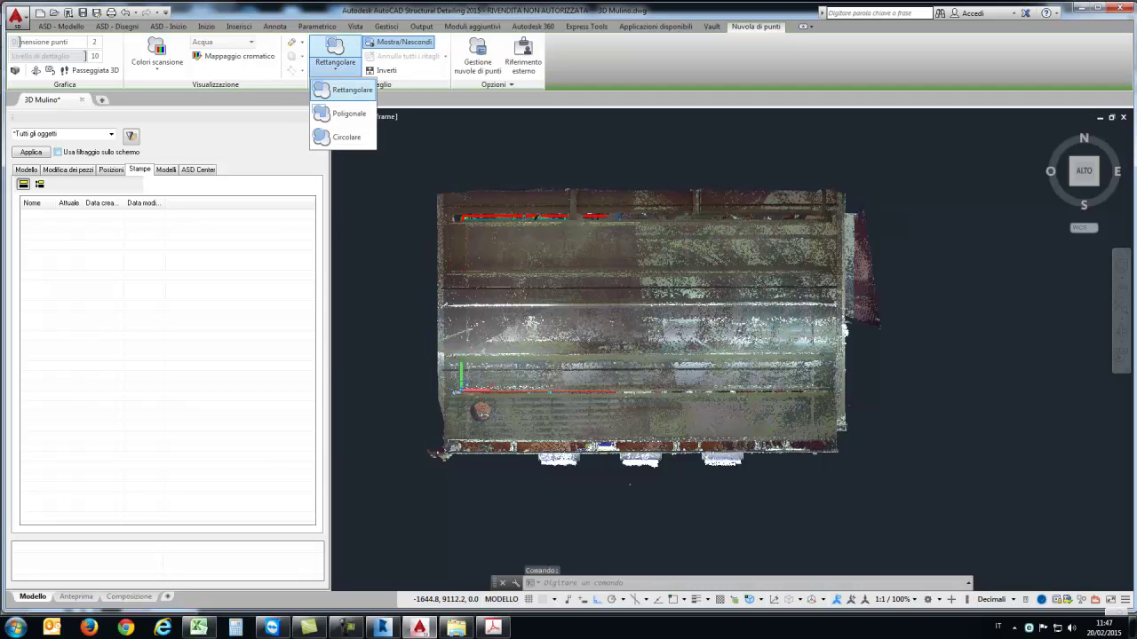
pyautogui.click(334, 84)
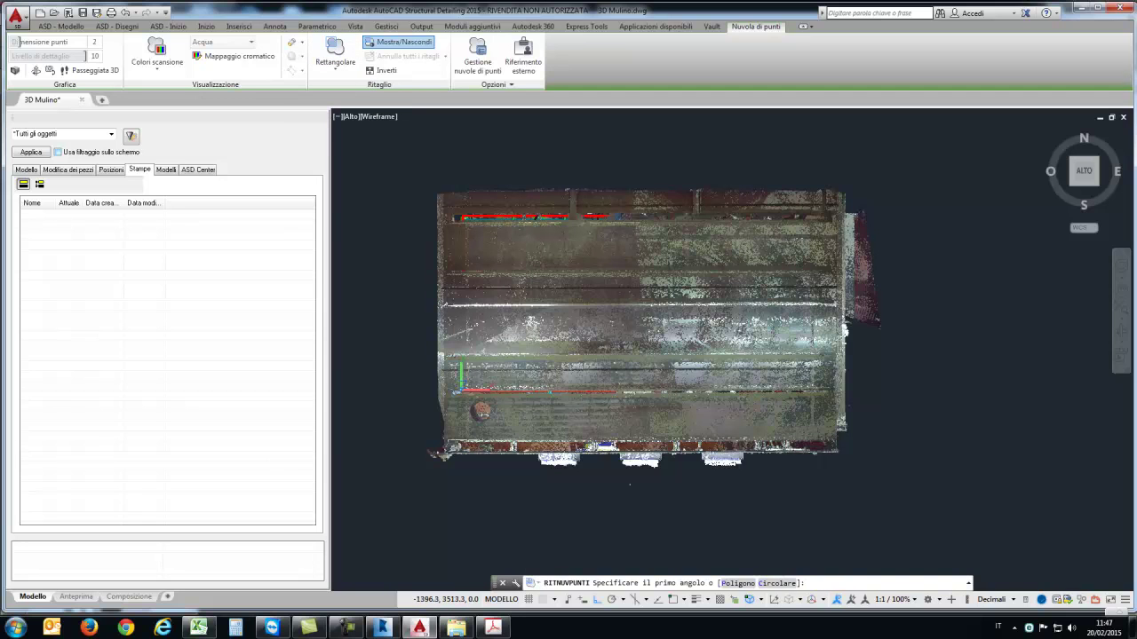
pyautogui.click(417, 283)
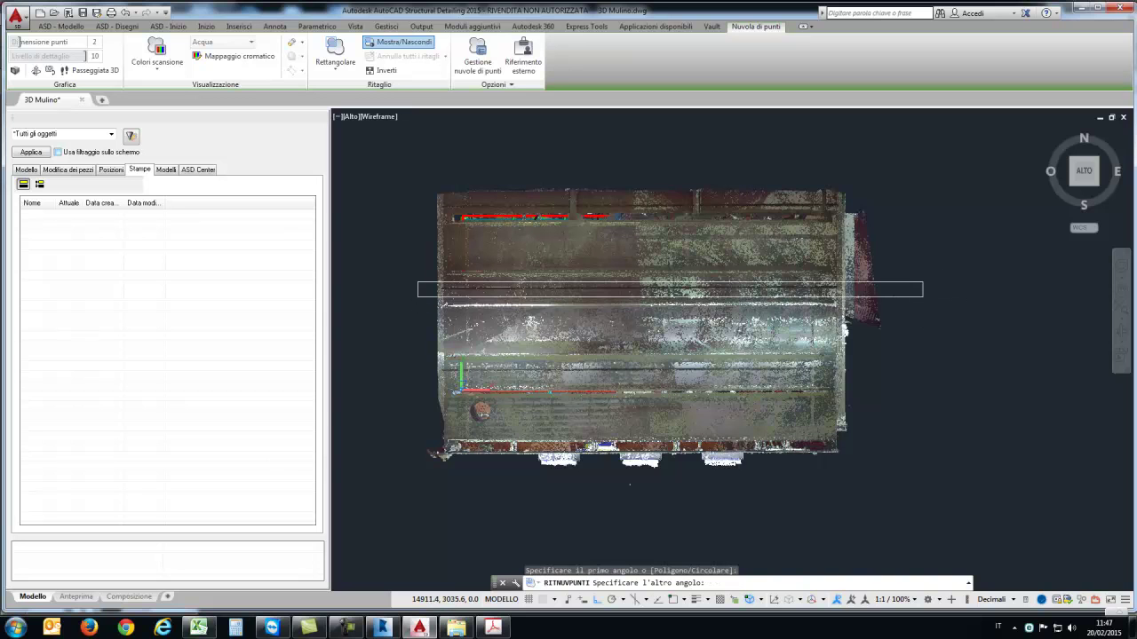
pyautogui.click(923, 296)
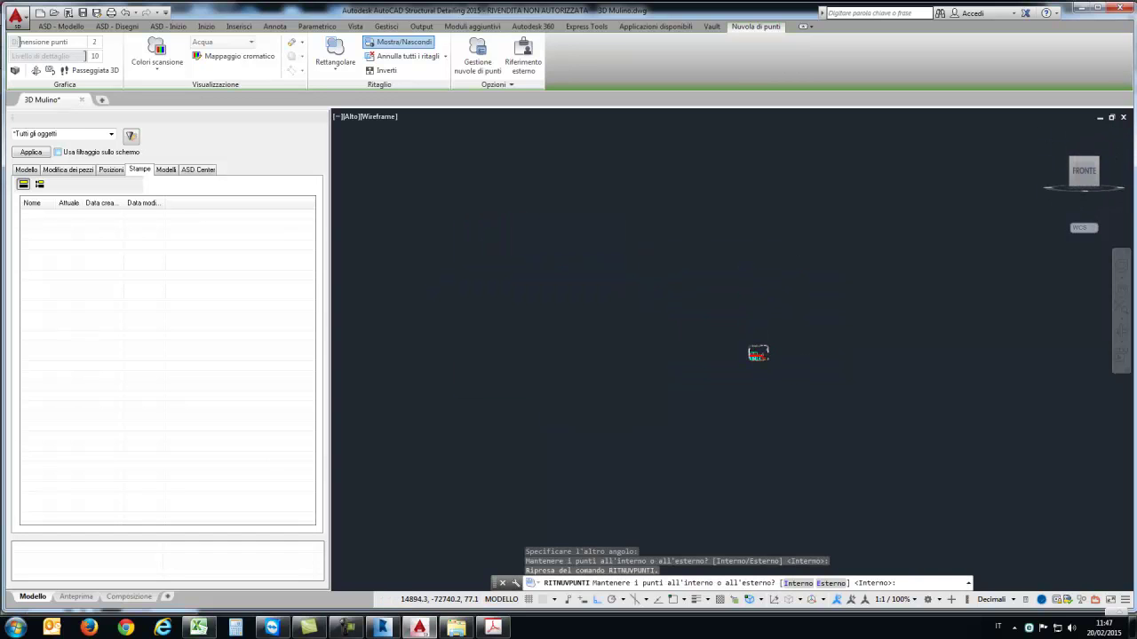
# Step: Zoom in on the clipped scan slice against the mezzanine and end the clipping command
pyautogui.scroll(2, 758, 353)
pyautogui.scroll(1, 757, 353)
pyautogui.scroll(1, 759, 346)
pyautogui.scroll(1, 762, 338)
pyautogui.scroll(1, 764, 327)
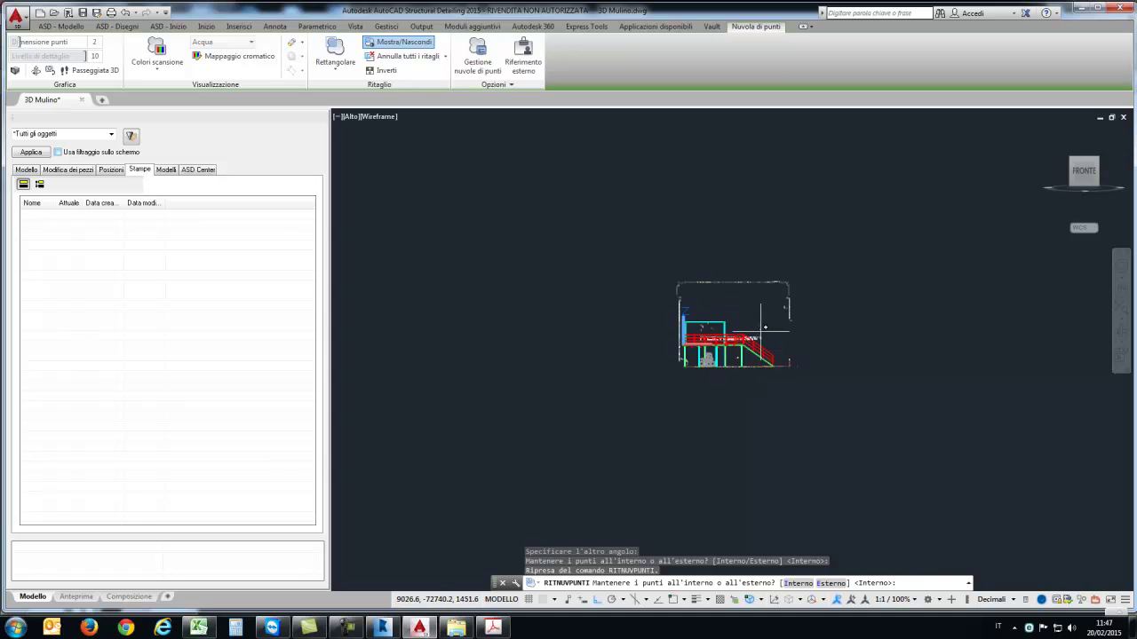
pyautogui.scroll(2, 761, 328)
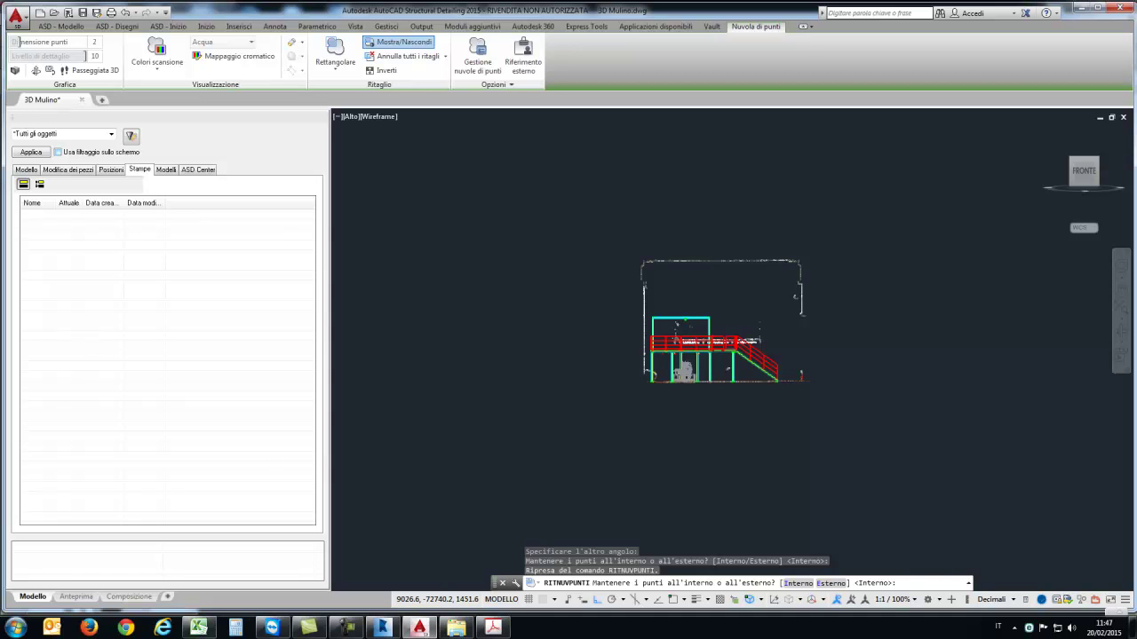
pyautogui.scroll(3, 767, 334)
pyautogui.scroll(2, 763, 329)
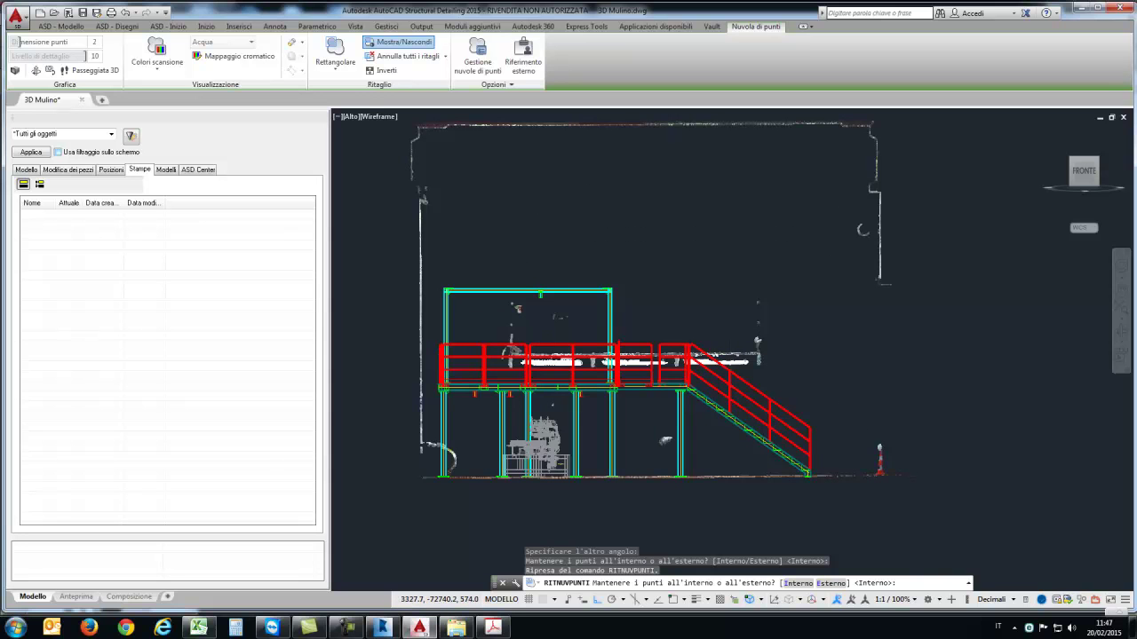
pyautogui.scroll(2, 542, 364)
pyautogui.scroll(2, 541, 364)
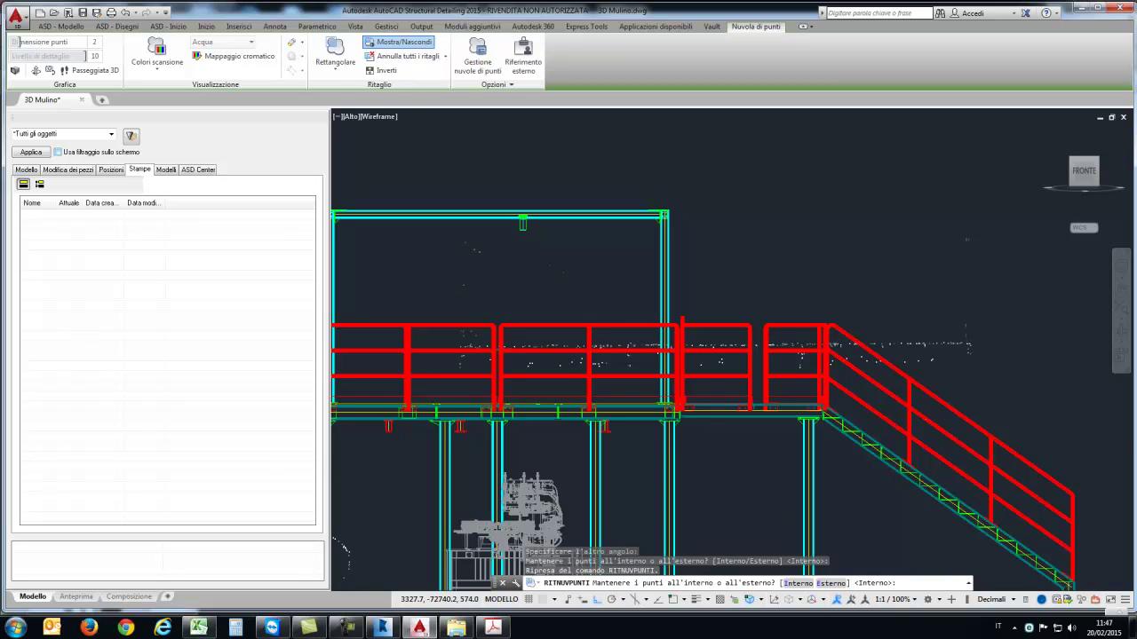
pyautogui.scroll(2, 565, 369)
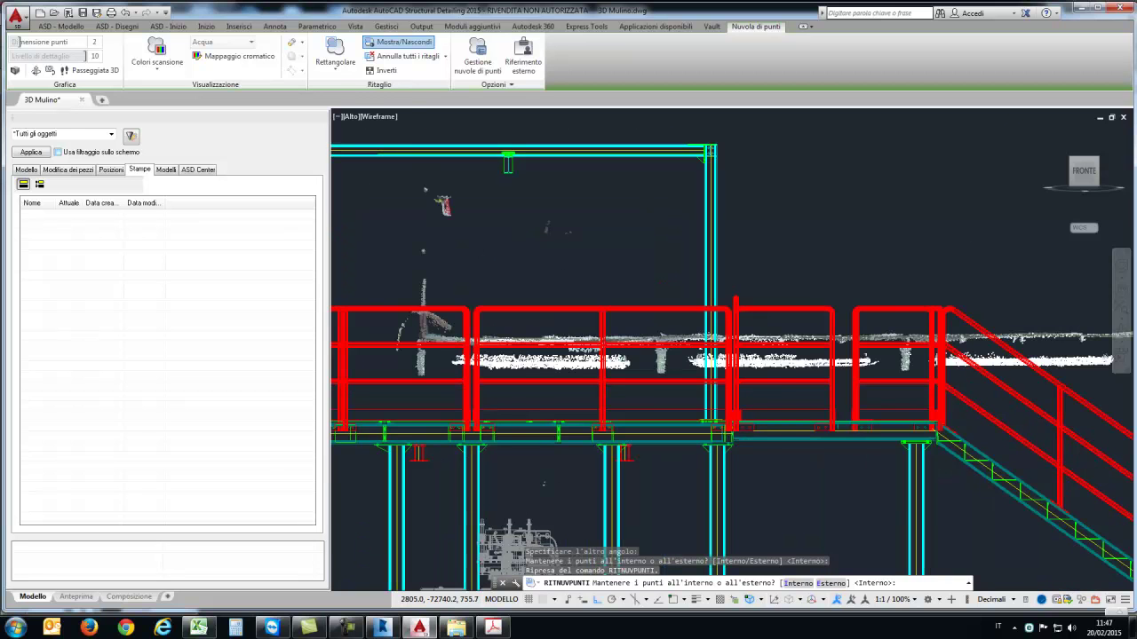
pyautogui.scroll(-2, 504, 346)
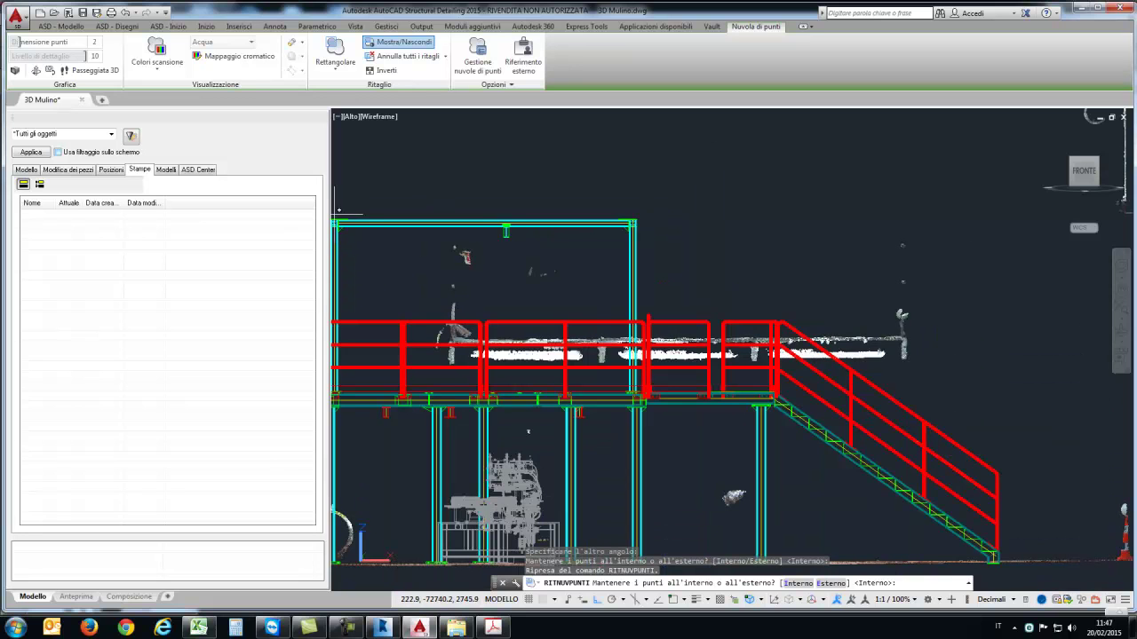
pyautogui.press('Escape')
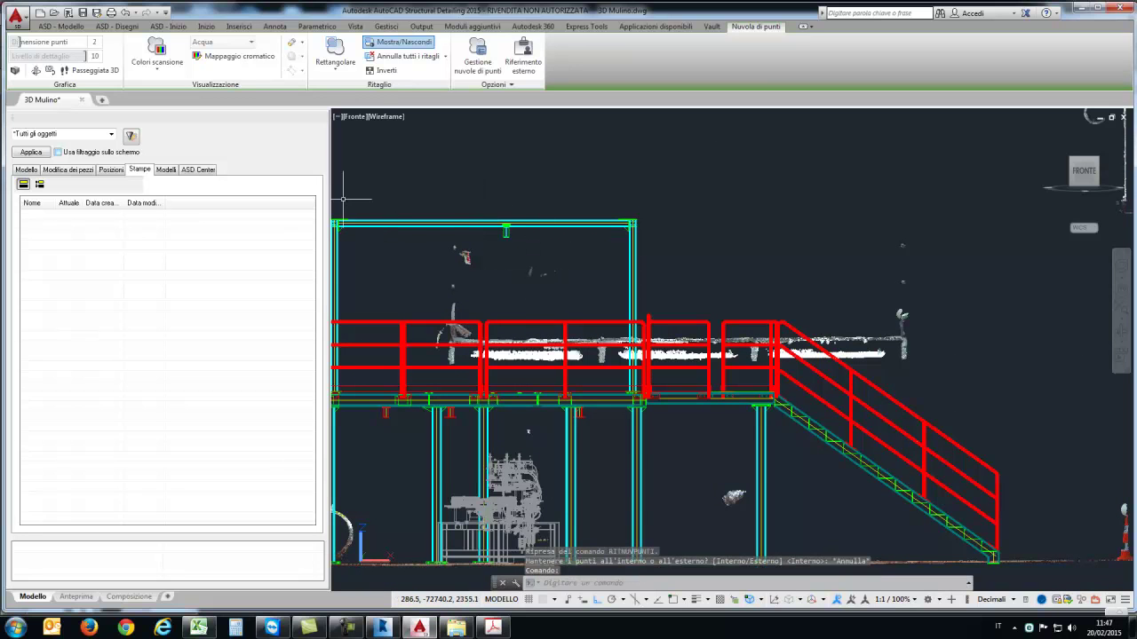
pyautogui.press('Escape')
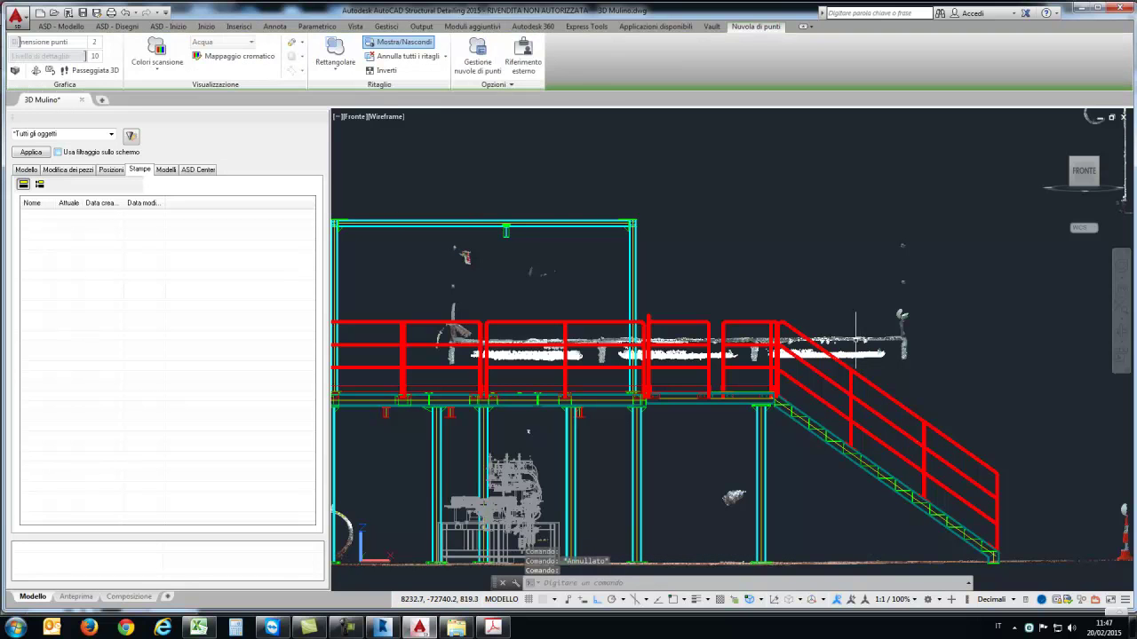
# Step: Hide the MEZZANINO region in the point cloud manager, then zoom out and centre the mezzanine
pyautogui.click(477, 58)
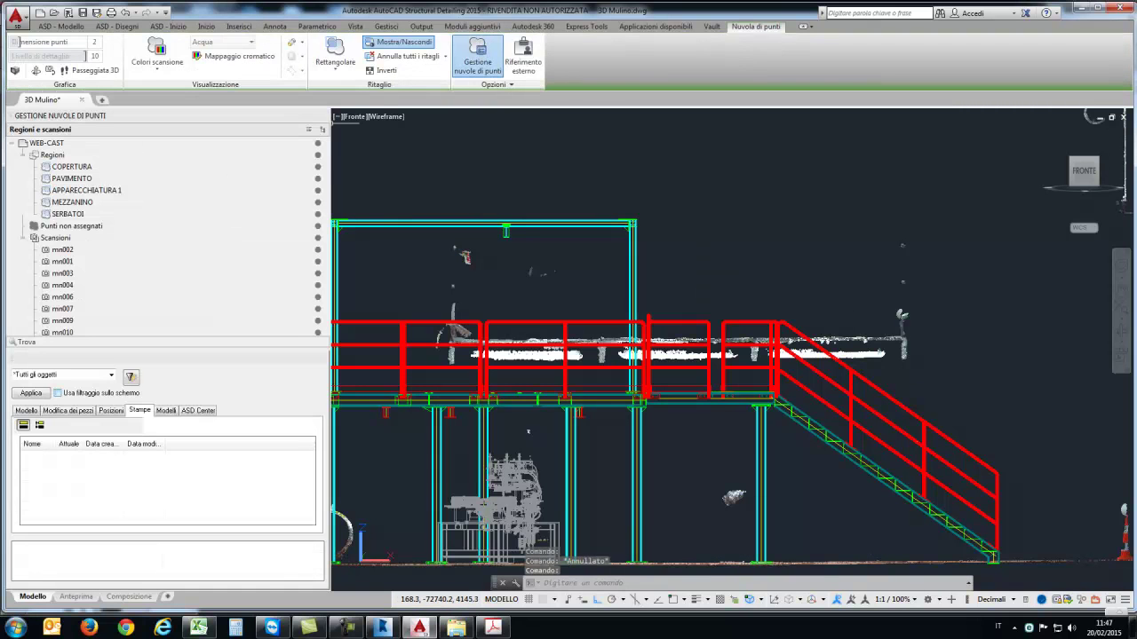
pyautogui.click(318, 203)
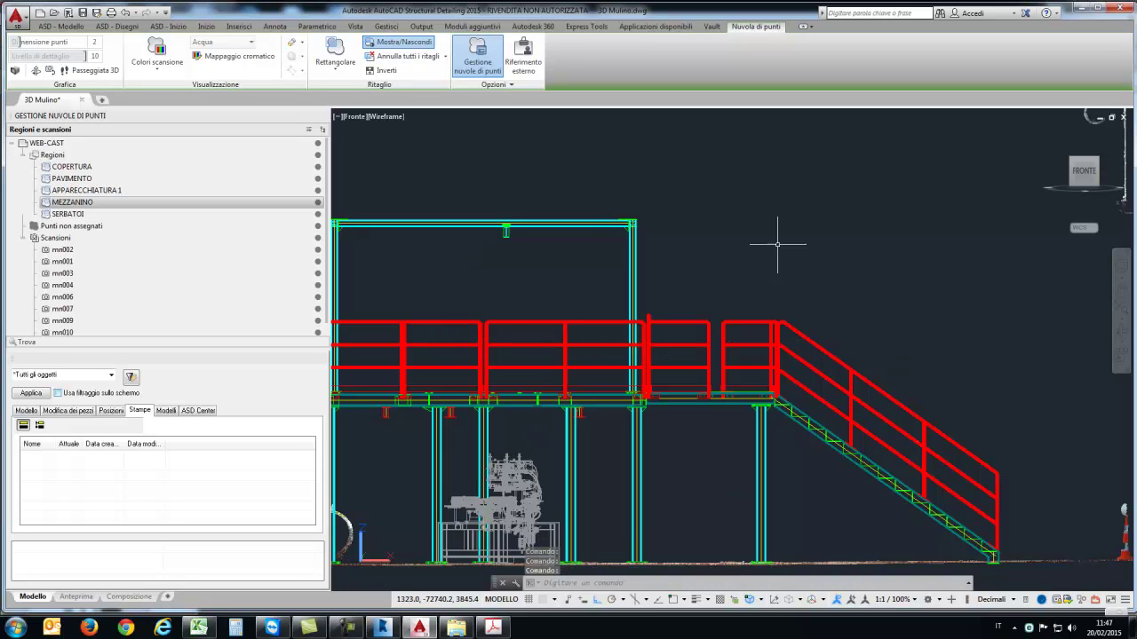
pyautogui.scroll(-4, 765, 248)
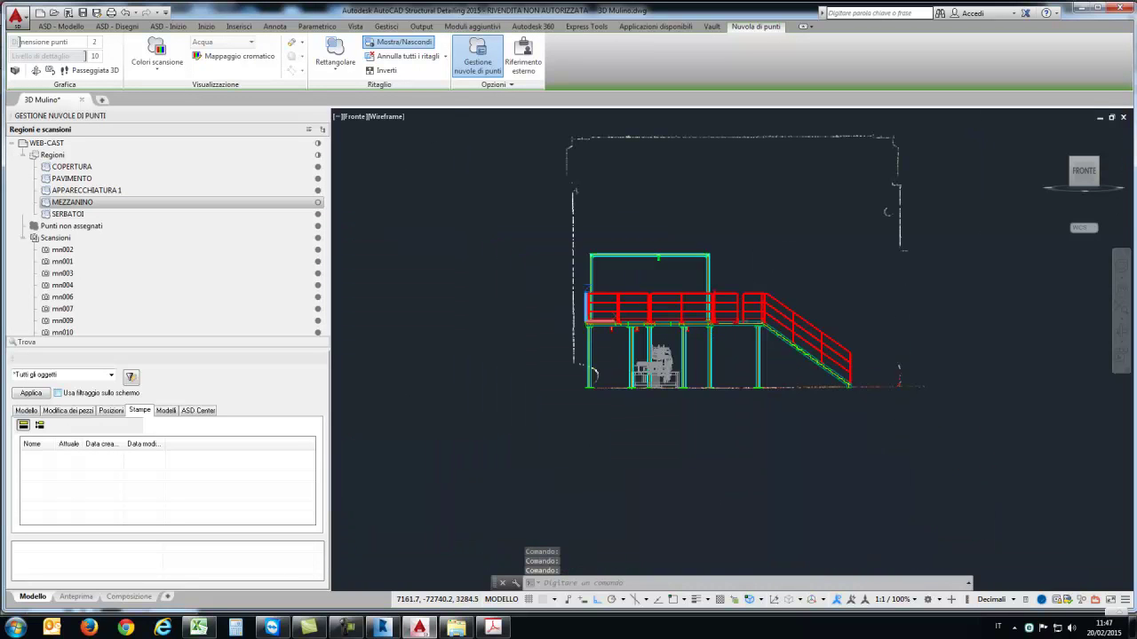
pyautogui.moveTo(771, 238); pyautogui.dragTo(727, 315, button='middle')
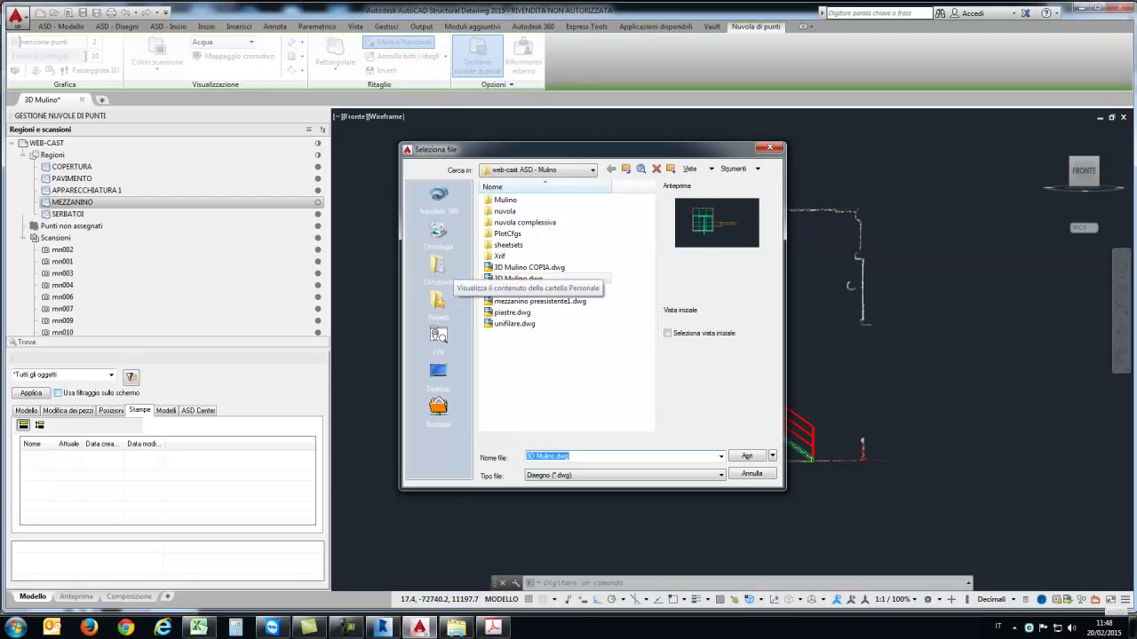
# Step: Open piastre.dwg from the web-cast ASD - Mulino folder
pyautogui.click(511, 312)
pyautogui.click(539, 301)
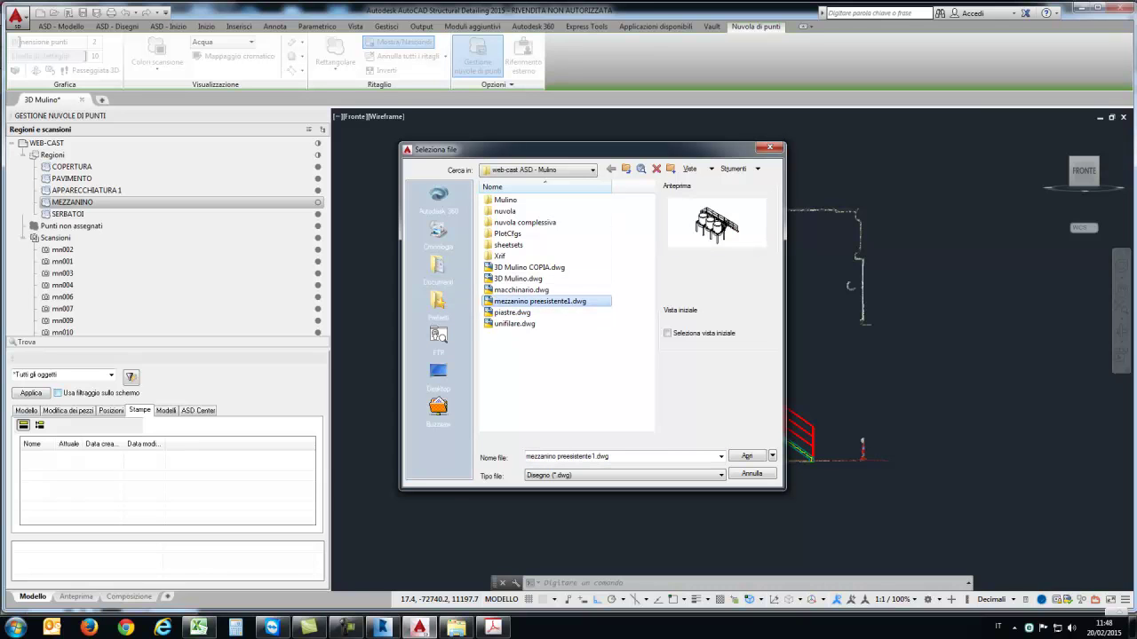
pyautogui.click(512, 311)
pyautogui.moveTo(577, 149); pyautogui.dragTo(439, 151)
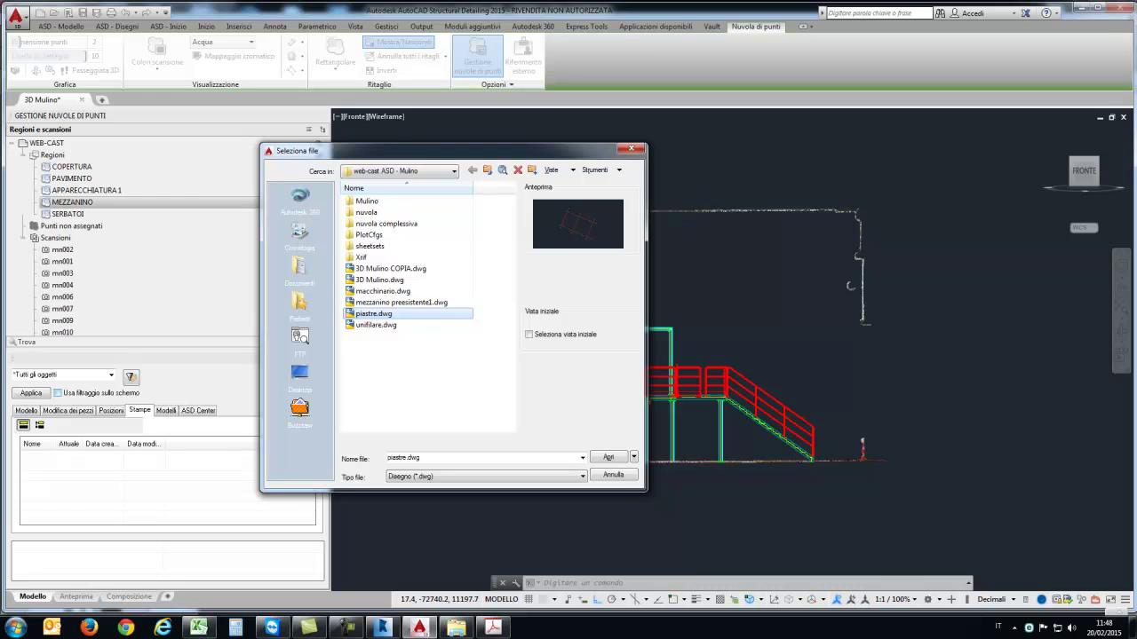
pyautogui.click(609, 458)
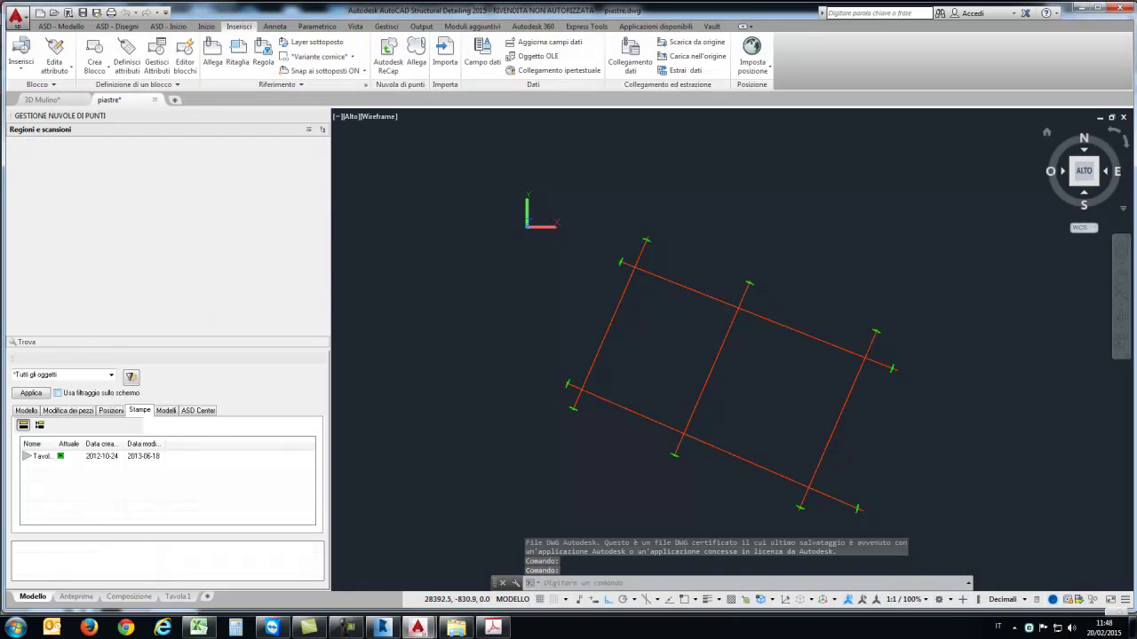
pyautogui.click(1095, 183)
pyautogui.scroll(6, 657, 347)
pyautogui.keyDown('shift'); pyautogui.moveTo(657, 346); pyautogui.dragTo(488, 385, button='middle'); pyautogui.keyUp('shift')
pyautogui.scroll(5, 589, 381)
pyautogui.scroll(-2, 563, 381)
pyautogui.scroll(-3, 563, 381)
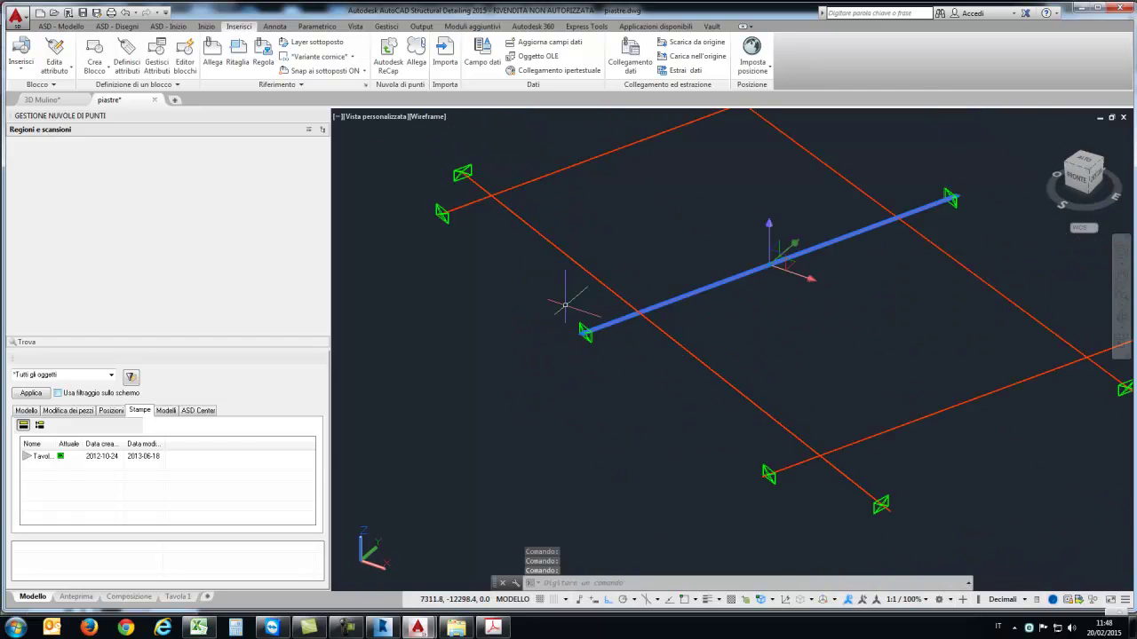
pyautogui.moveTo(728, 299); pyautogui.dragTo(691, 369, button='middle')
pyautogui.scroll(-2, 691, 369)
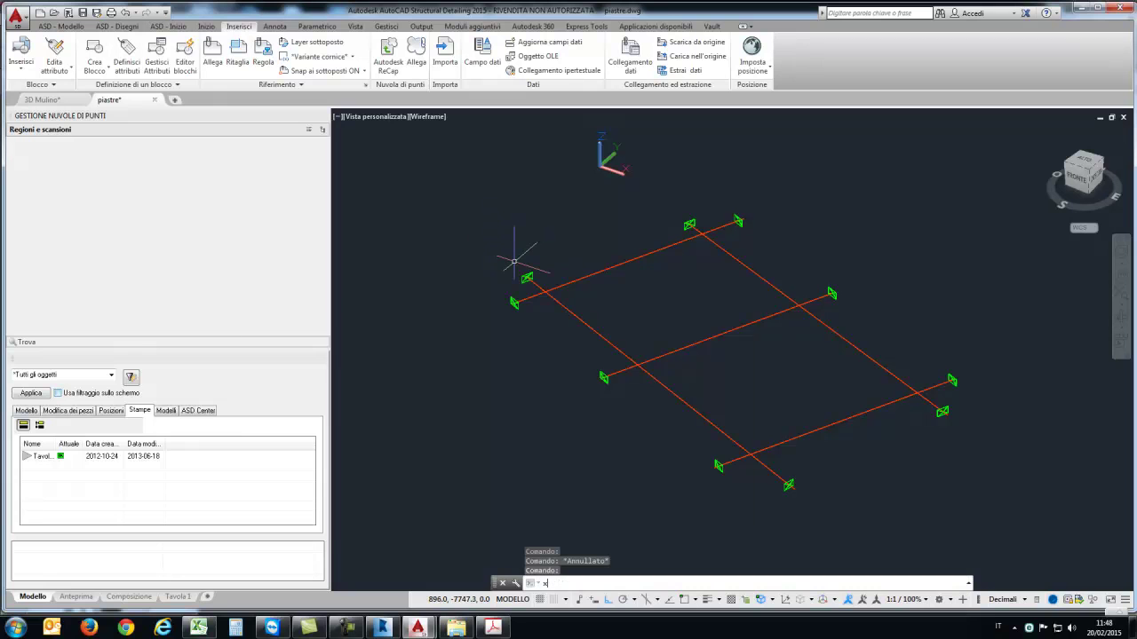
pyautogui.write('rif')
pyautogui.press('Return')
pyautogui.click(310, 203)
pyautogui.rightClick(334, 203)
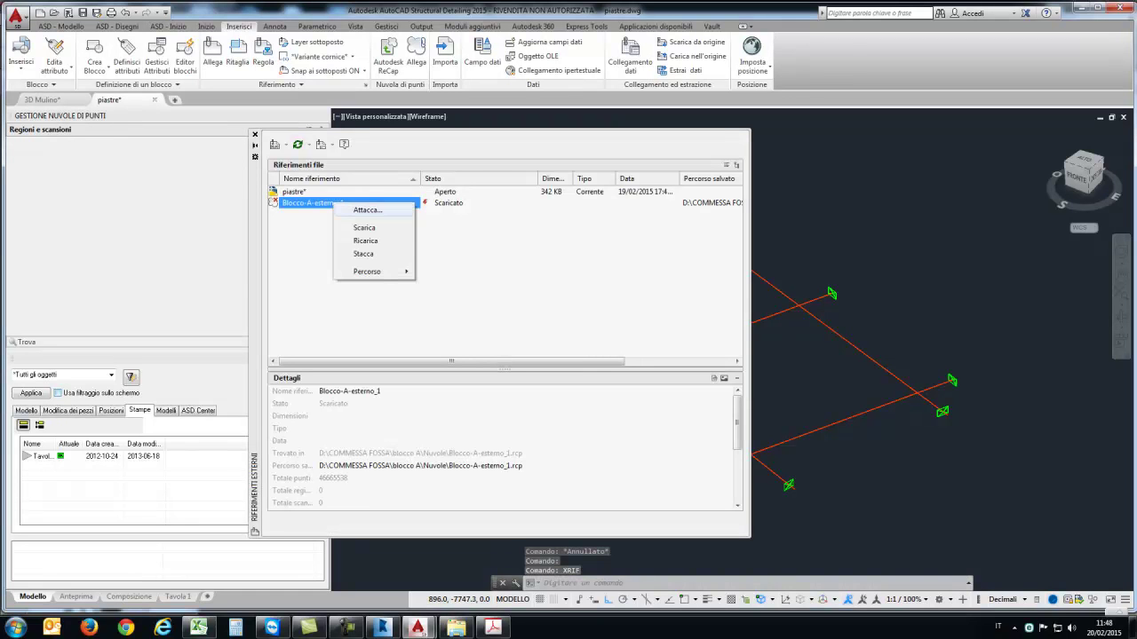
pyautogui.click(365, 240)
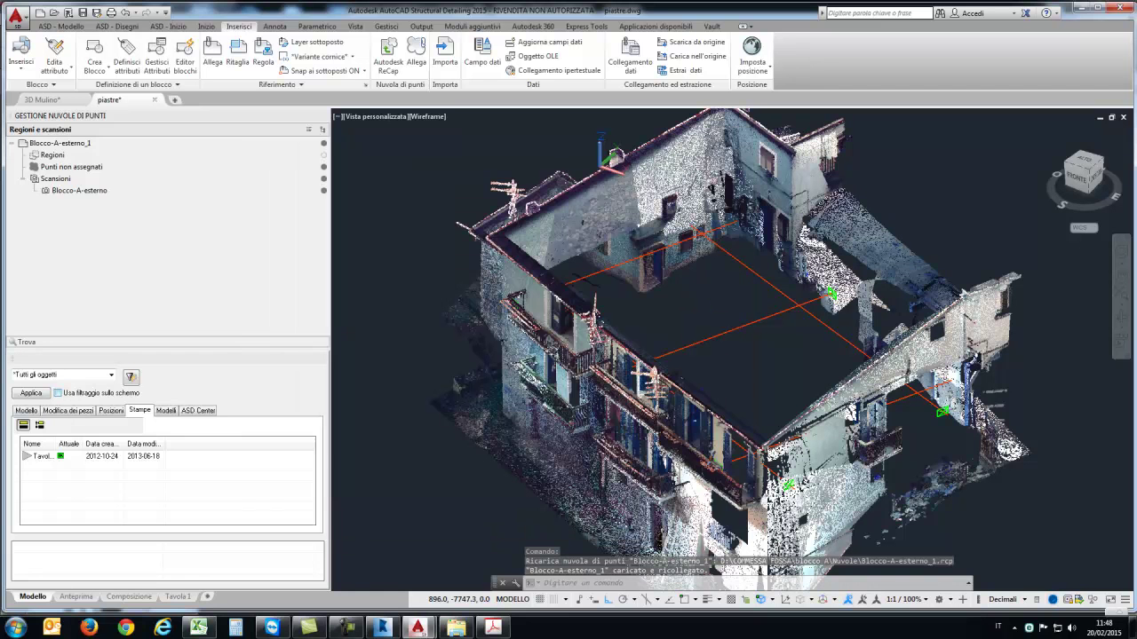
pyautogui.click(429, 117)
pyautogui.click(466, 160)
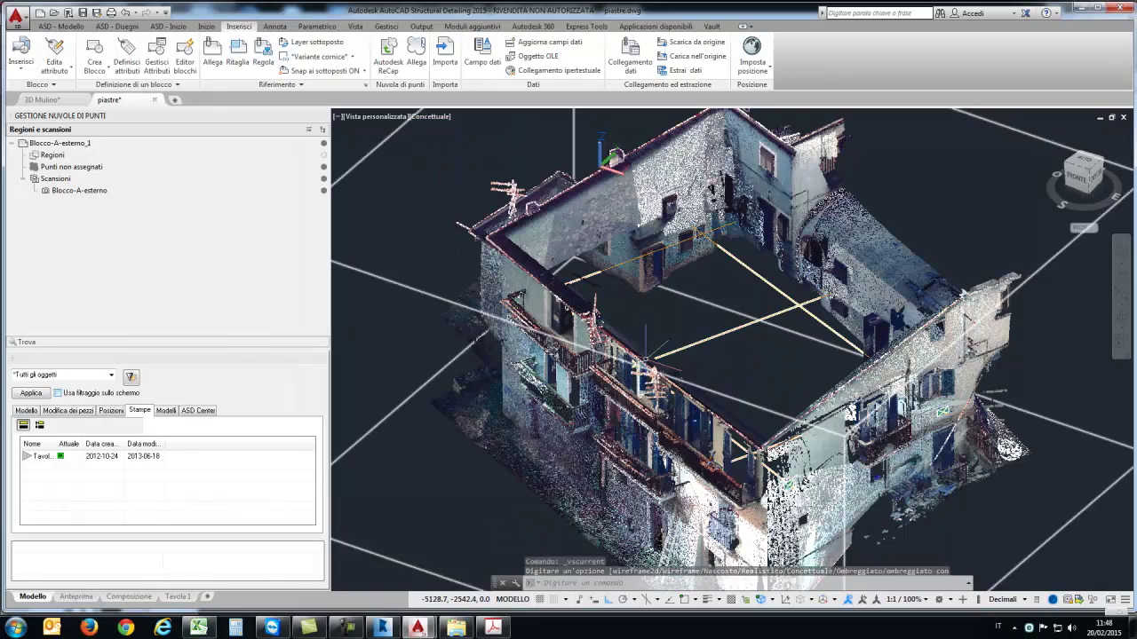
pyautogui.keyDown('shift'); pyautogui.moveTo(622, 346); pyautogui.dragTo(730, 344, button='middle'); pyautogui.keyUp('shift')
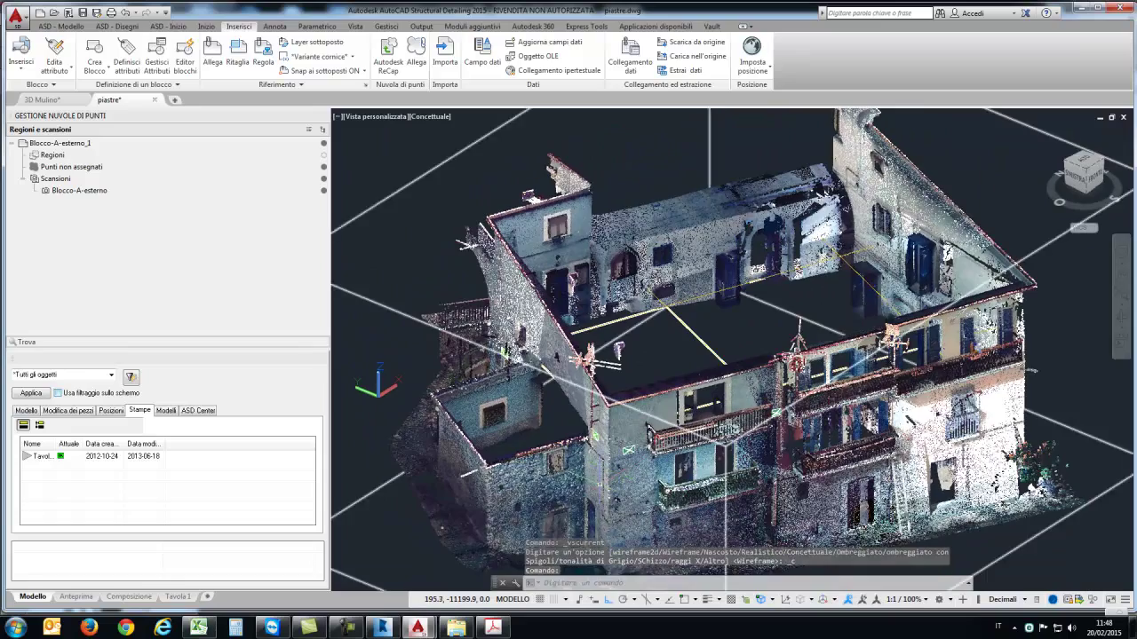
pyautogui.scroll(5, 600, 479)
pyautogui.scroll(2, 679, 384)
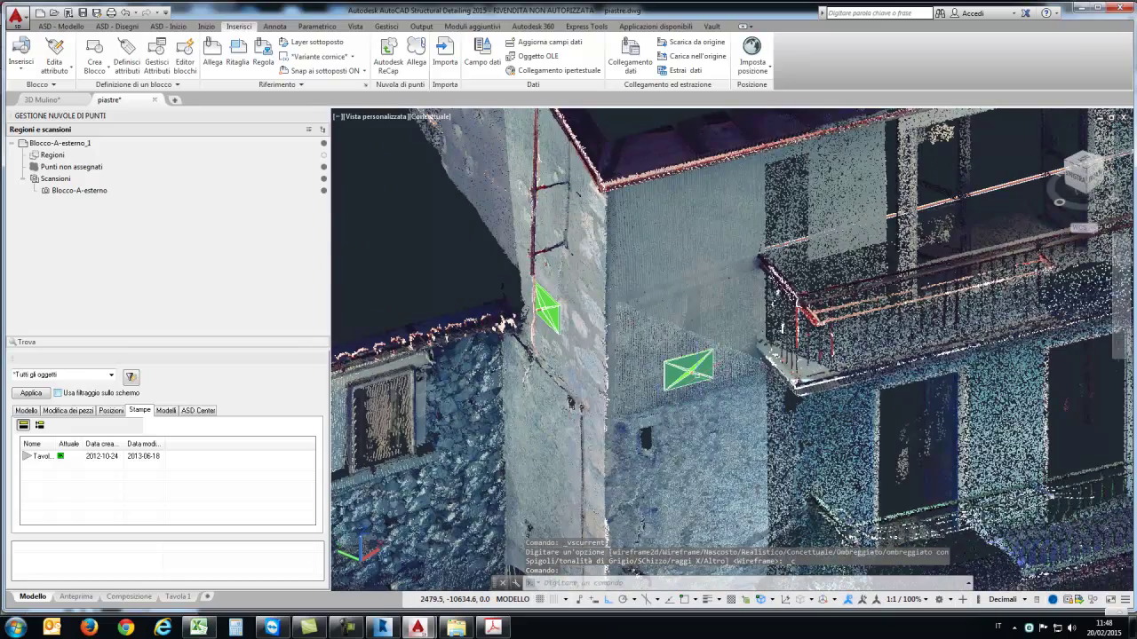
pyautogui.scroll(2, 684, 373)
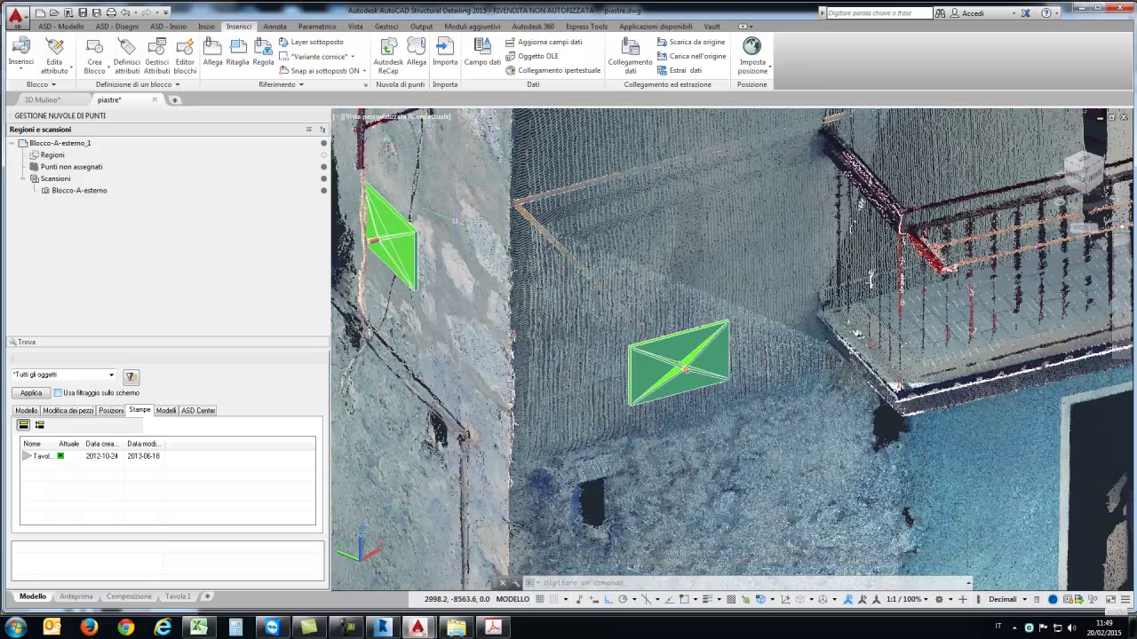
pyautogui.keyDown('shift'); pyautogui.moveTo(730, 385); pyautogui.dragTo(502, 406, button='middle'); pyautogui.keyUp('shift')
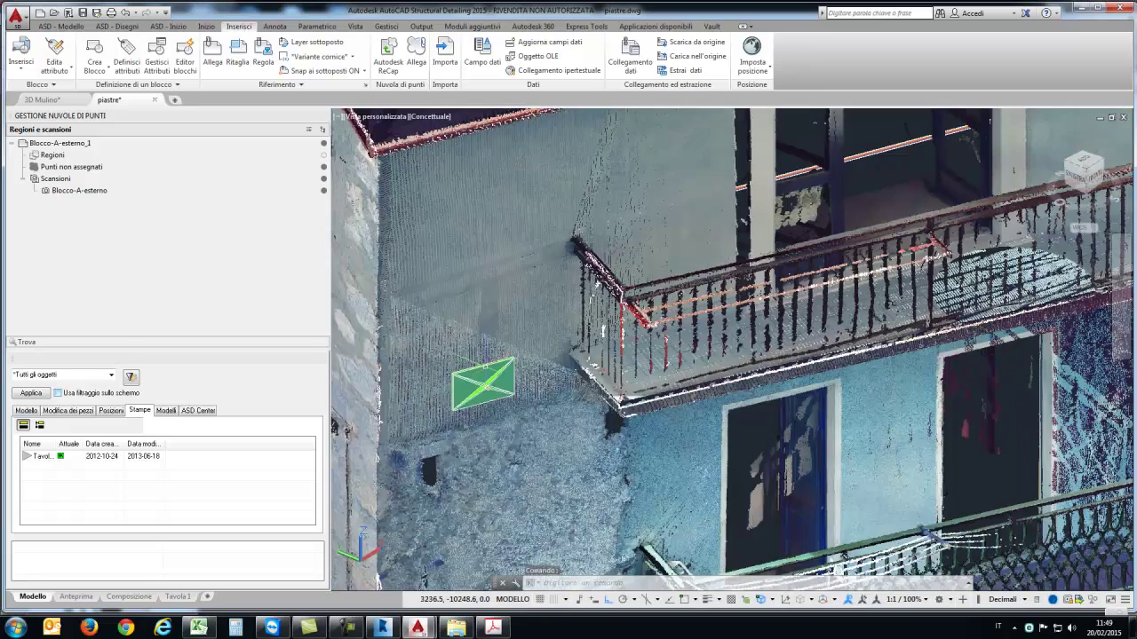
pyautogui.scroll(-5, 486, 373)
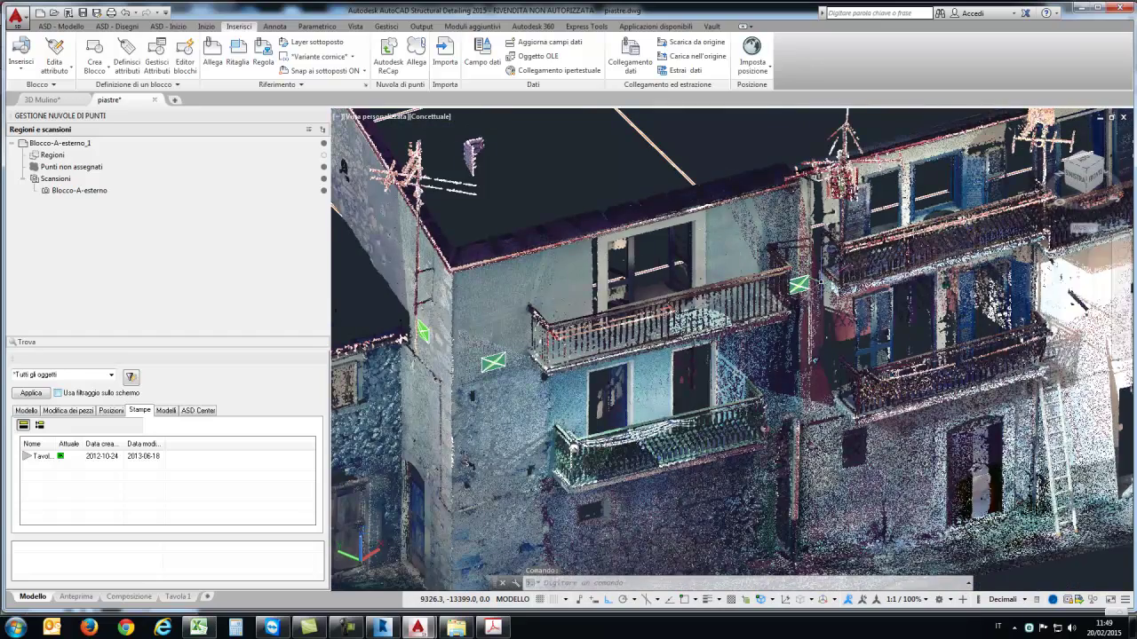
pyautogui.scroll(3, 817, 280)
pyautogui.scroll(2, 817, 281)
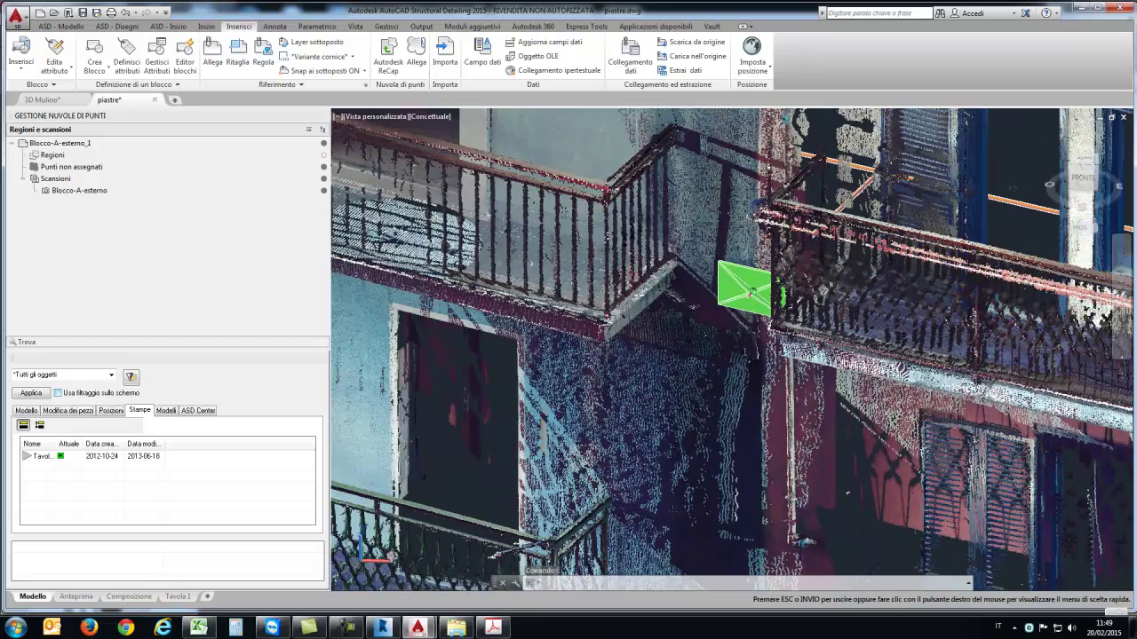
pyautogui.keyDown('shift'); pyautogui.moveTo(754, 355); pyautogui.dragTo(675, 364, button='middle'); pyautogui.keyUp('shift')
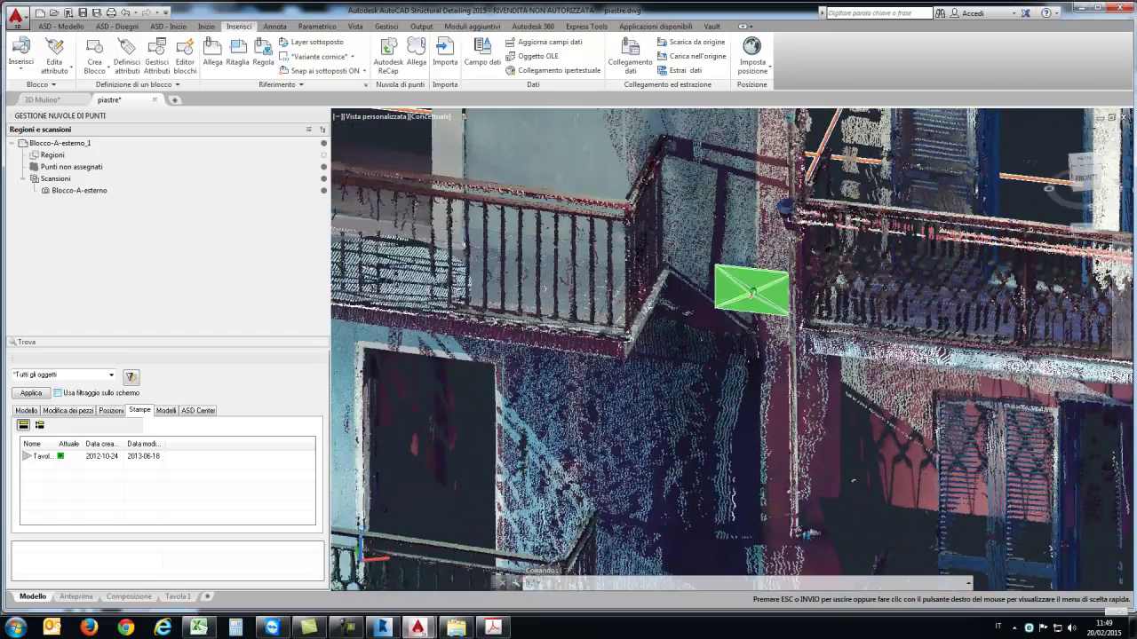
pyautogui.keyDown('shift'); pyautogui.moveTo(751, 293); pyautogui.dragTo(744, 282, button='middle'); pyautogui.keyUp('shift')
pyautogui.scroll(4, 745, 283)
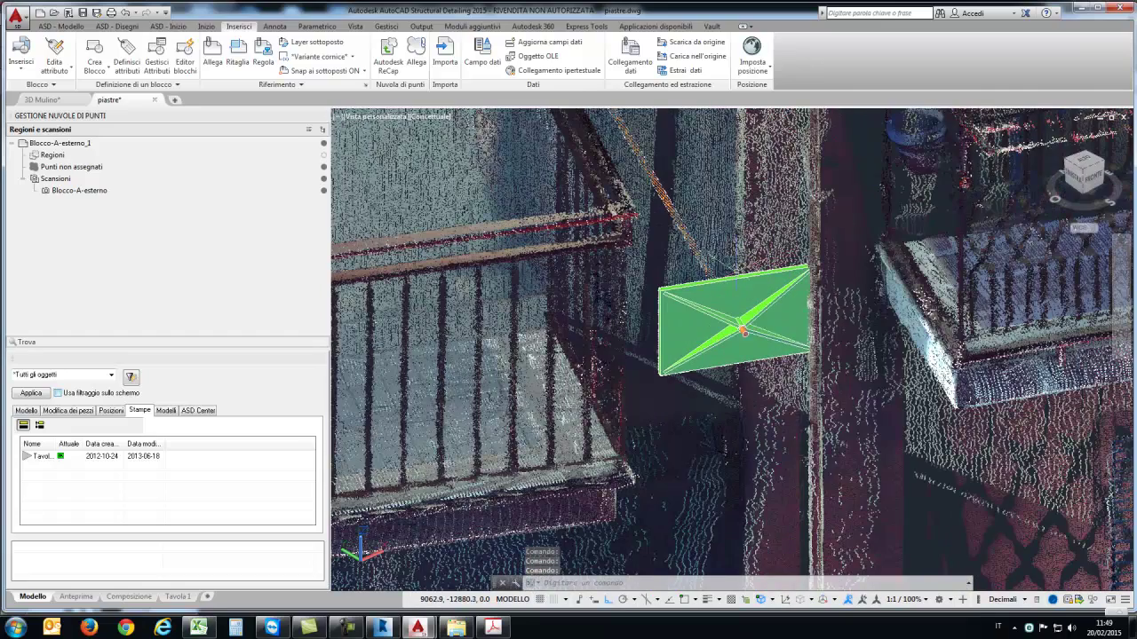
pyautogui.scroll(-5, 706, 369)
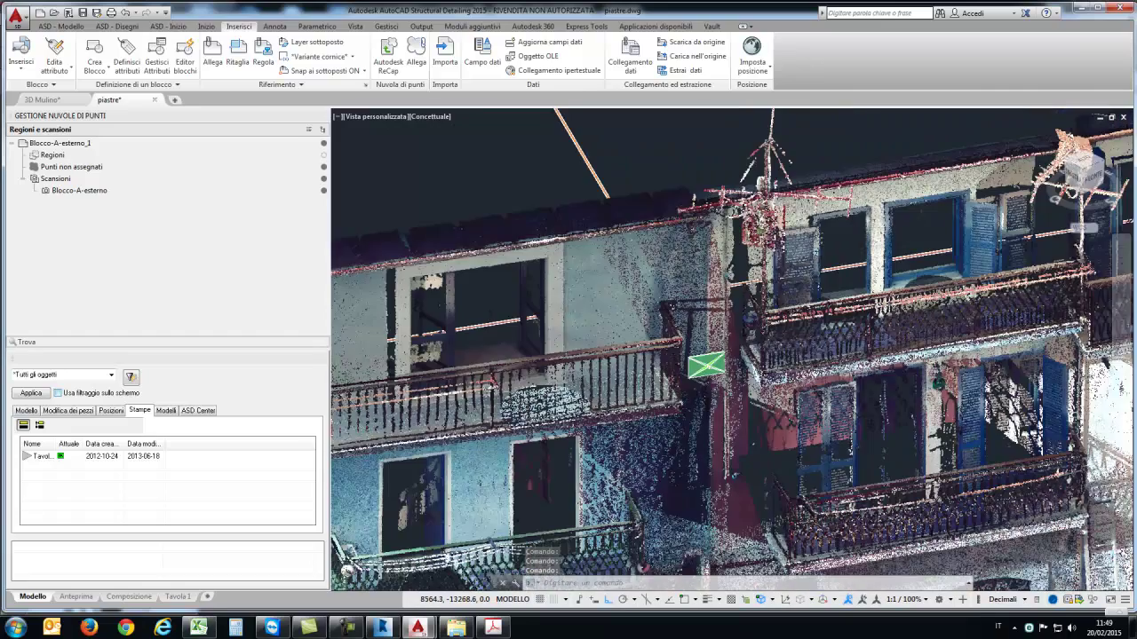
pyautogui.moveTo(768, 382)
pyautogui.mouseDown(button='middle')
pyautogui.moveTo(502, 393)
pyautogui.moveTo(391, 377)
pyautogui.mouseUp(button='middle')
pyautogui.keyDown('shift'); pyautogui.moveTo(962, 347); pyautogui.dragTo(966, 378, button='middle'); pyautogui.keyUp('shift')
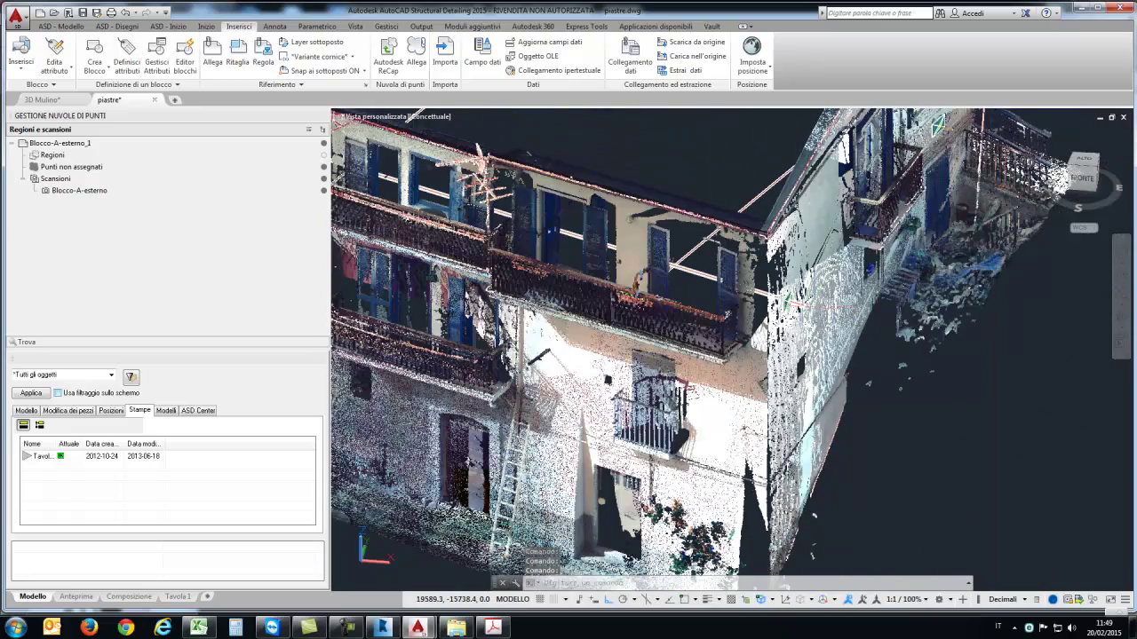
pyautogui.keyDown('shift'); pyautogui.moveTo(936, 125); pyautogui.dragTo(871, 295, button='middle'); pyautogui.keyUp('shift')
pyautogui.keyDown('shift'); pyautogui.moveTo(721, 468); pyautogui.dragTo(702, 327, button='middle'); pyautogui.keyUp('shift')
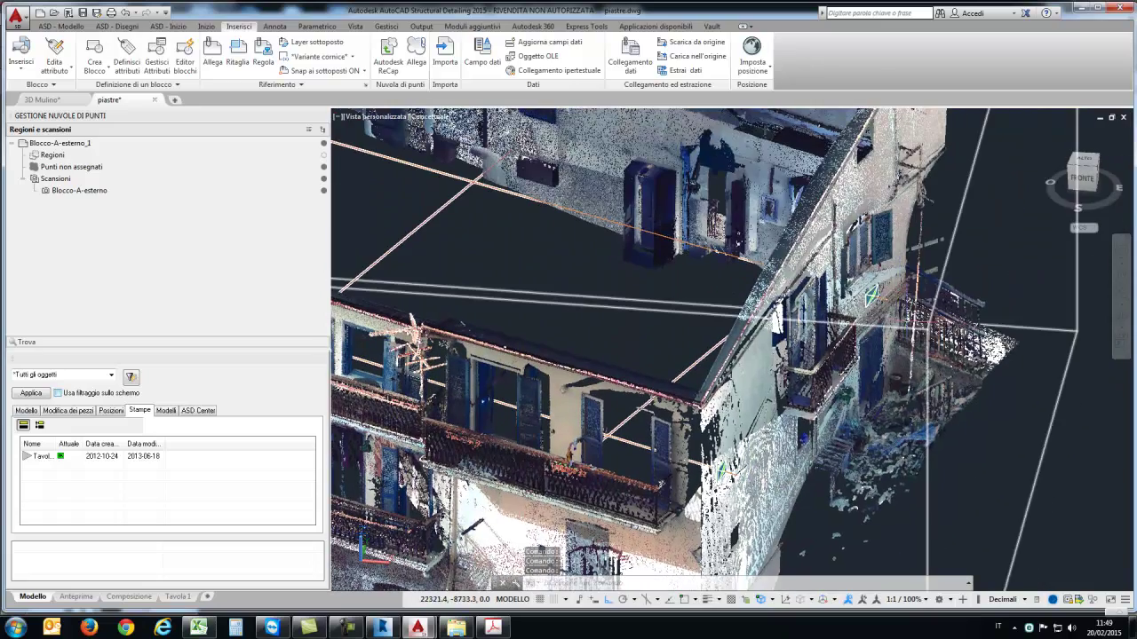
pyautogui.press('Escape')
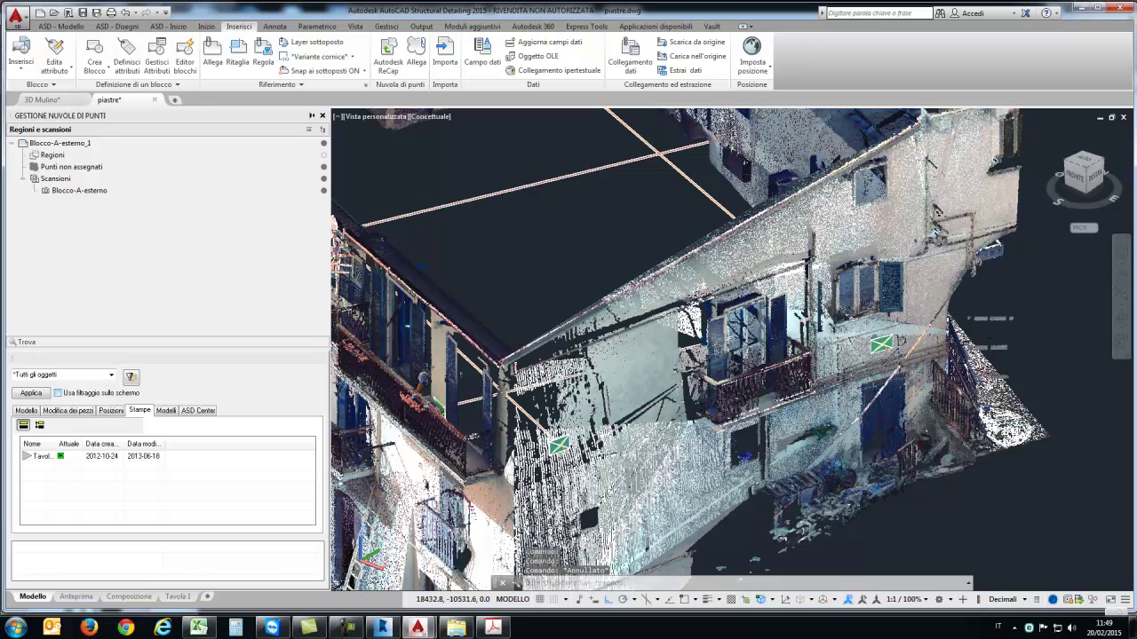
# Step: Switch to the 3D Mulino drawing, close it and dismiss the save prompt
pyautogui.click(41, 99)
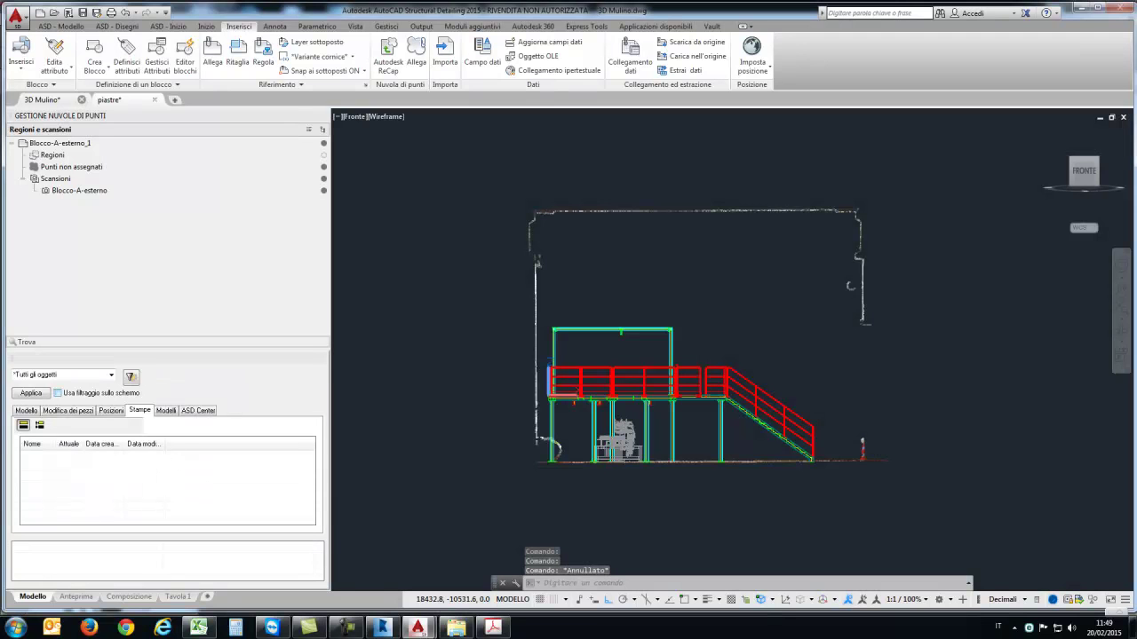
pyautogui.click(80, 99)
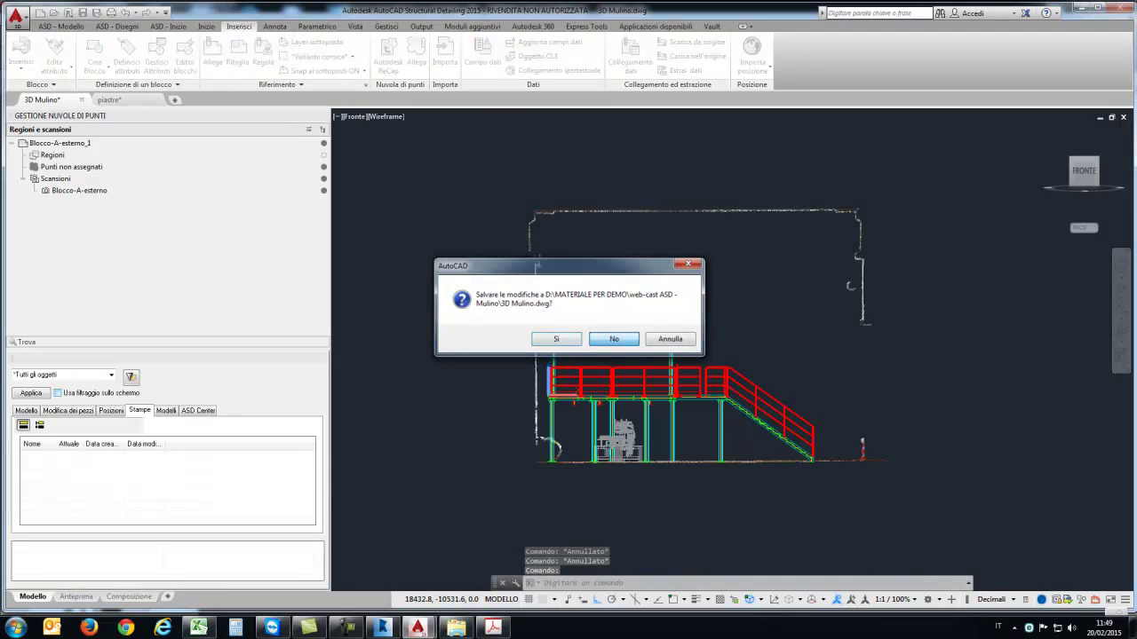
pyautogui.press('Escape')
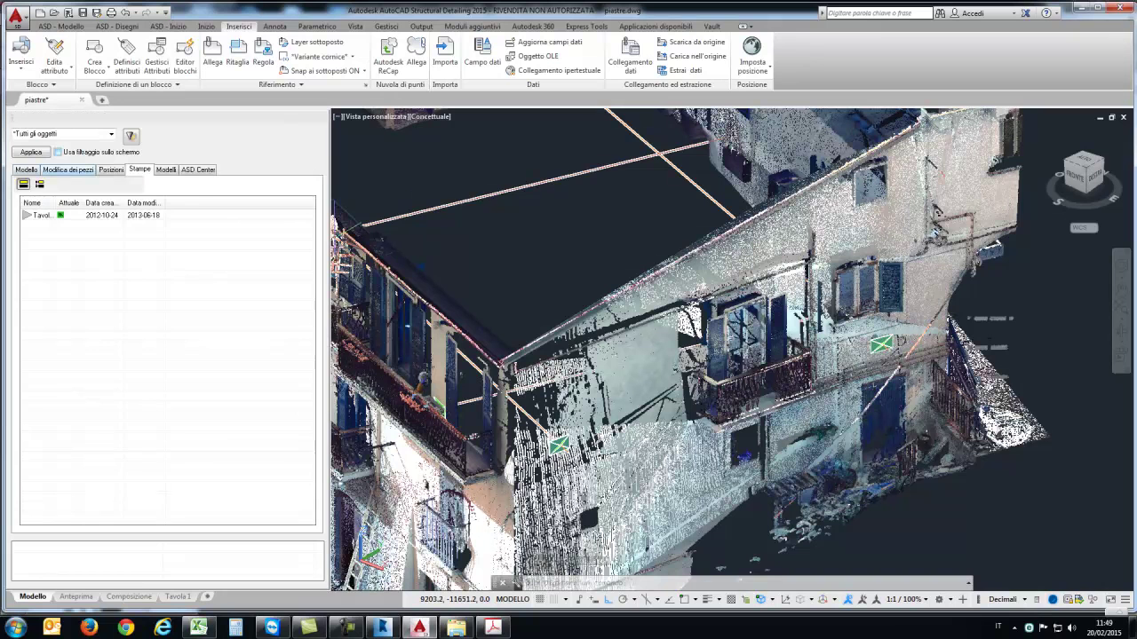
pyautogui.click(520, 297)
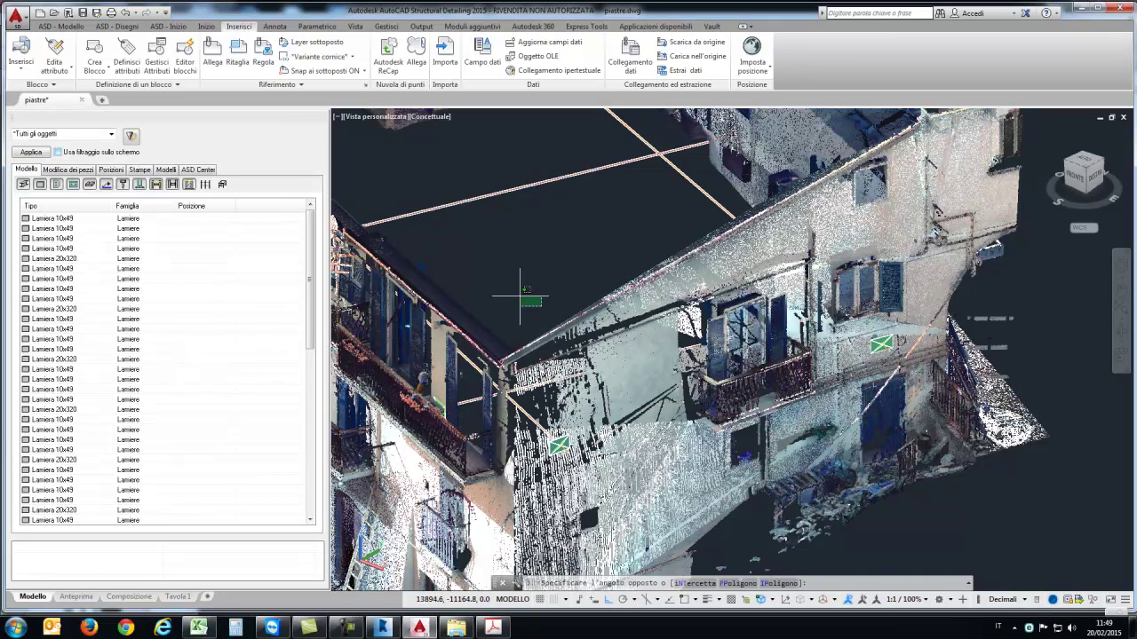
pyautogui.press('Escape')
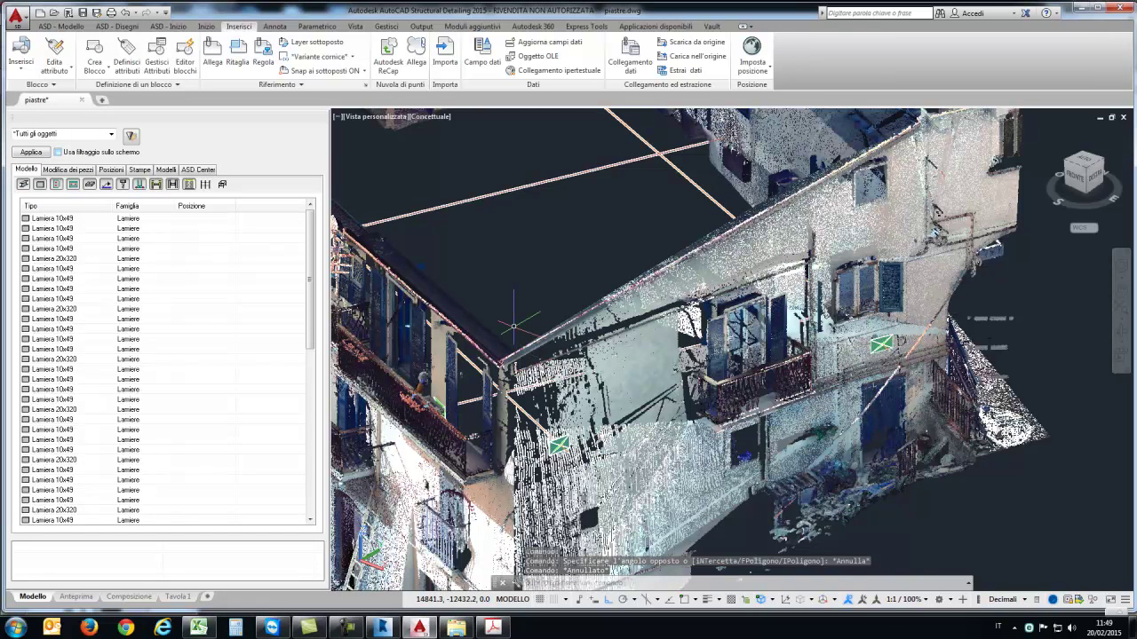
pyautogui.click(514, 325)
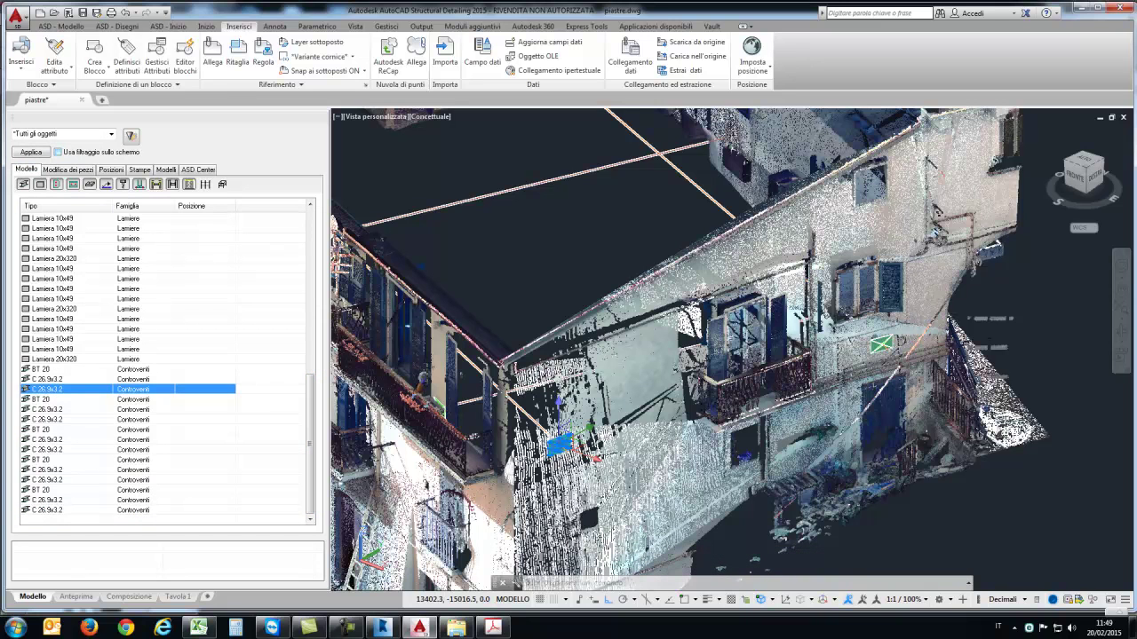
pyautogui.keyDown('shift'); pyautogui.moveTo(507, 267); pyautogui.dragTo(886, 446, button='middle'); pyautogui.keyUp('shift')
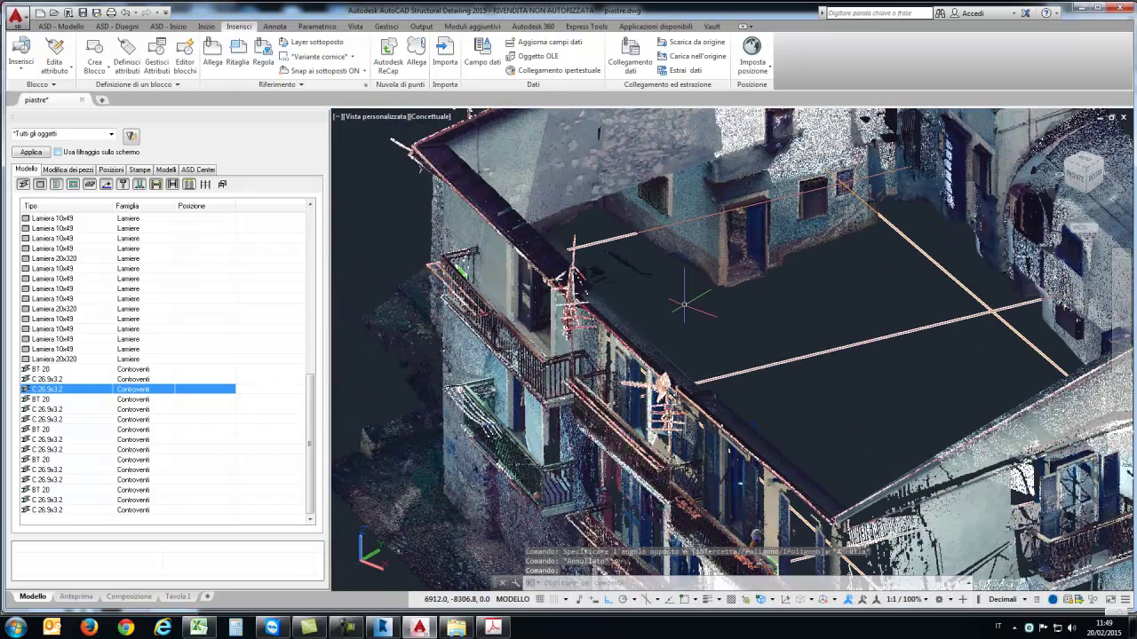
# Step: Unload the Blocco-A-esterno_1 scan from the XRIF external references palette
pyautogui.write('xrif')
pyautogui.press('Return')
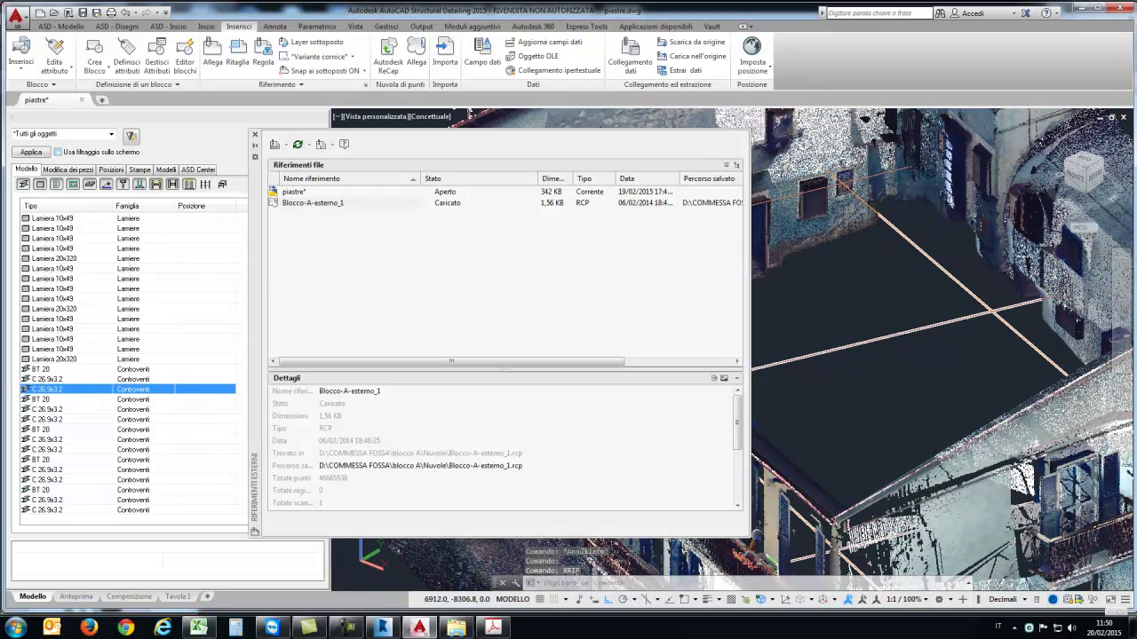
pyautogui.rightClick(302, 203)
pyautogui.click(337, 239)
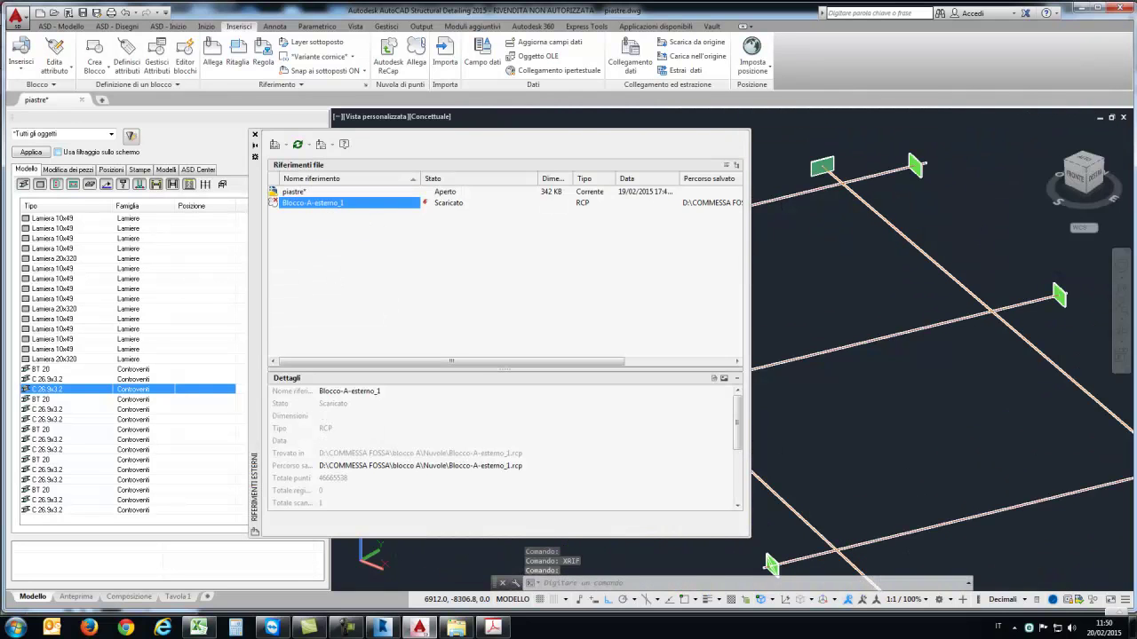
pyautogui.click(254, 134)
pyautogui.press('Escape')
pyautogui.press('Escape')
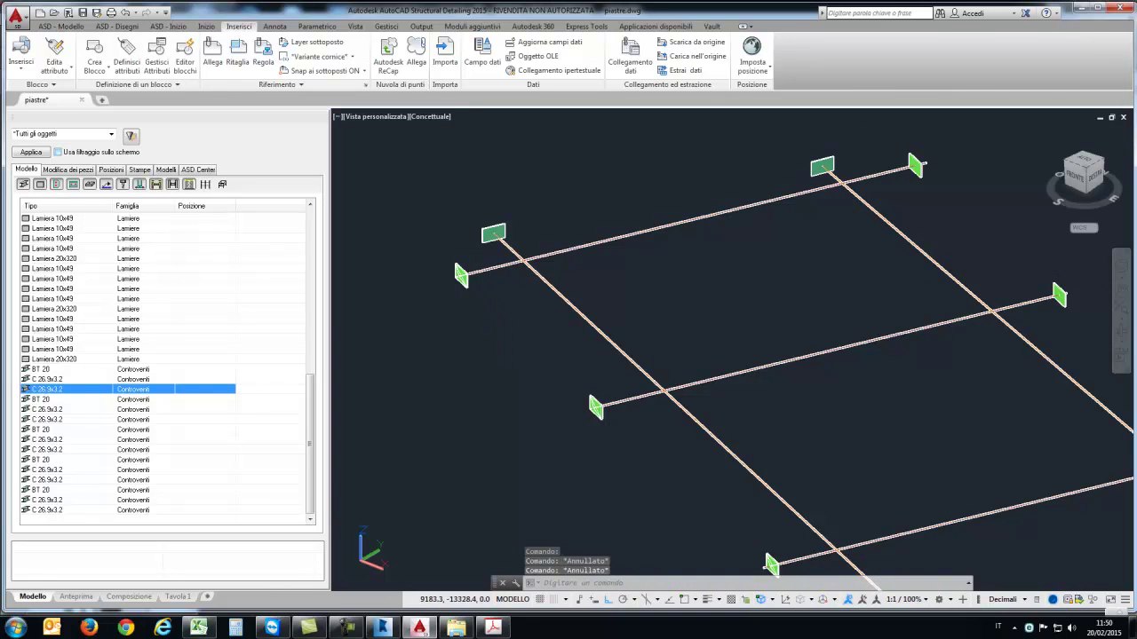
# Step: Window-select a brace end plate and zoom in on it
pyautogui.keyDown('shift'); pyautogui.moveTo(490, 378); pyautogui.dragTo(733, 303, button='middle'); pyautogui.keyUp('shift')
pyautogui.click(622, 404)
pyautogui.click(666, 434)
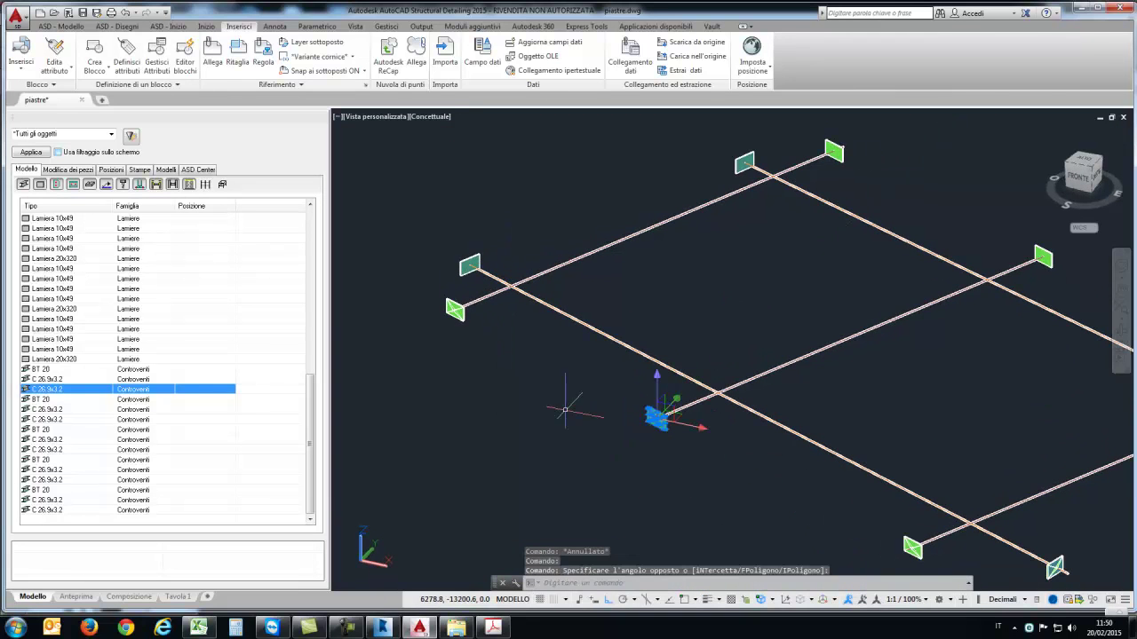
pyautogui.moveTo(620, 462); pyautogui.dragTo(520, 429, button='middle')
pyautogui.scroll(5, 553, 385)
pyautogui.scroll(5, 553, 385)
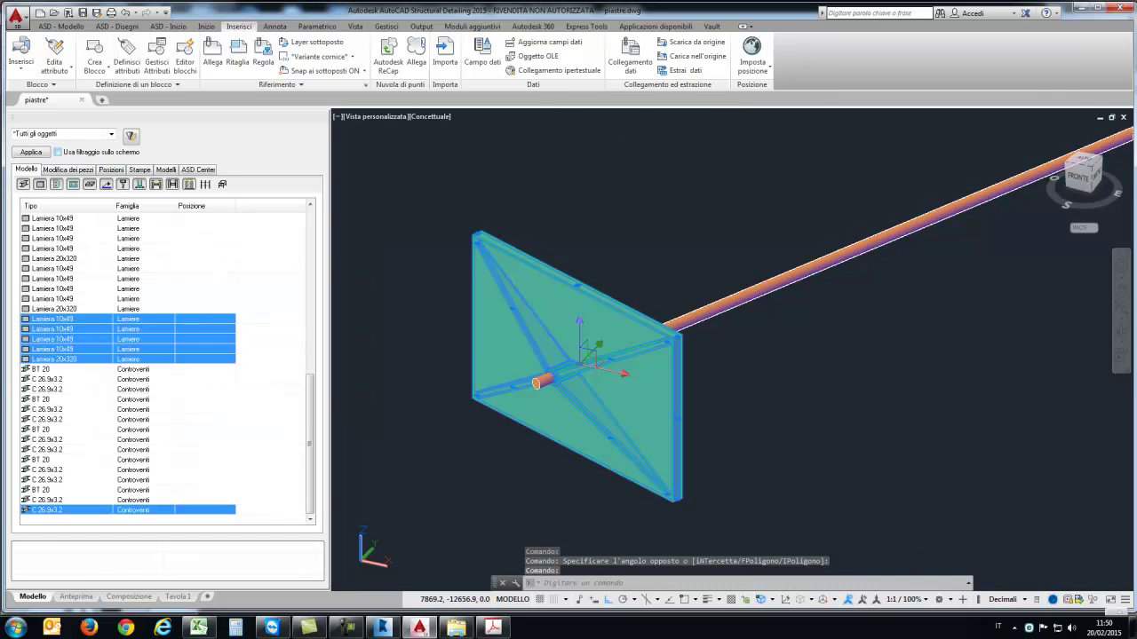
# Step: Group the selected plates as an assembly group (g)
pyautogui.rightClick(127, 321)
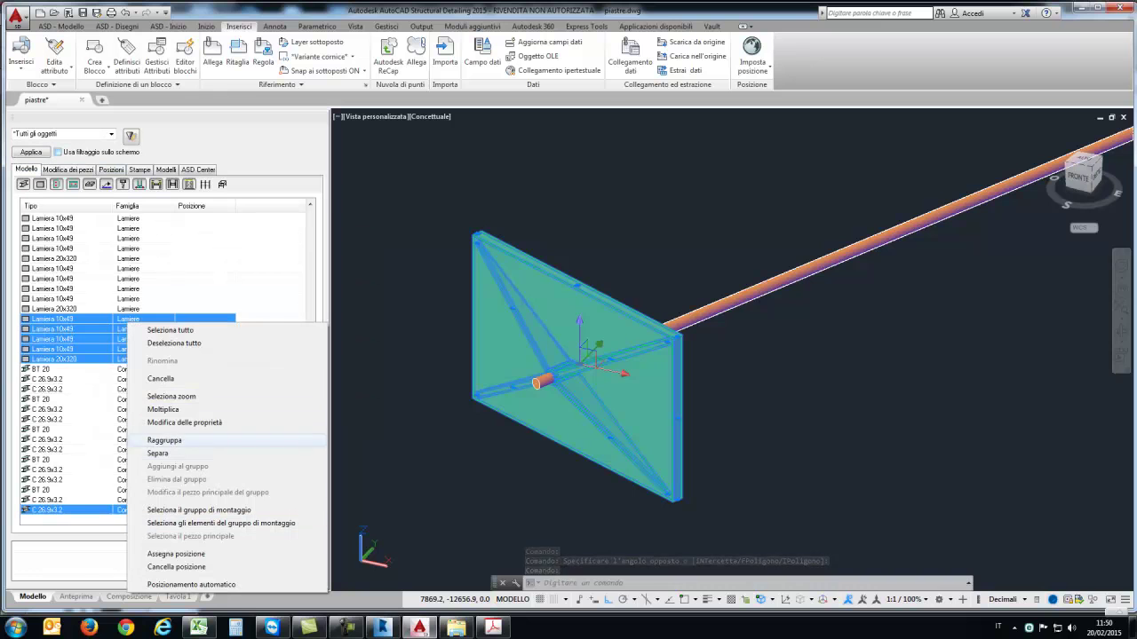
pyautogui.click(164, 440)
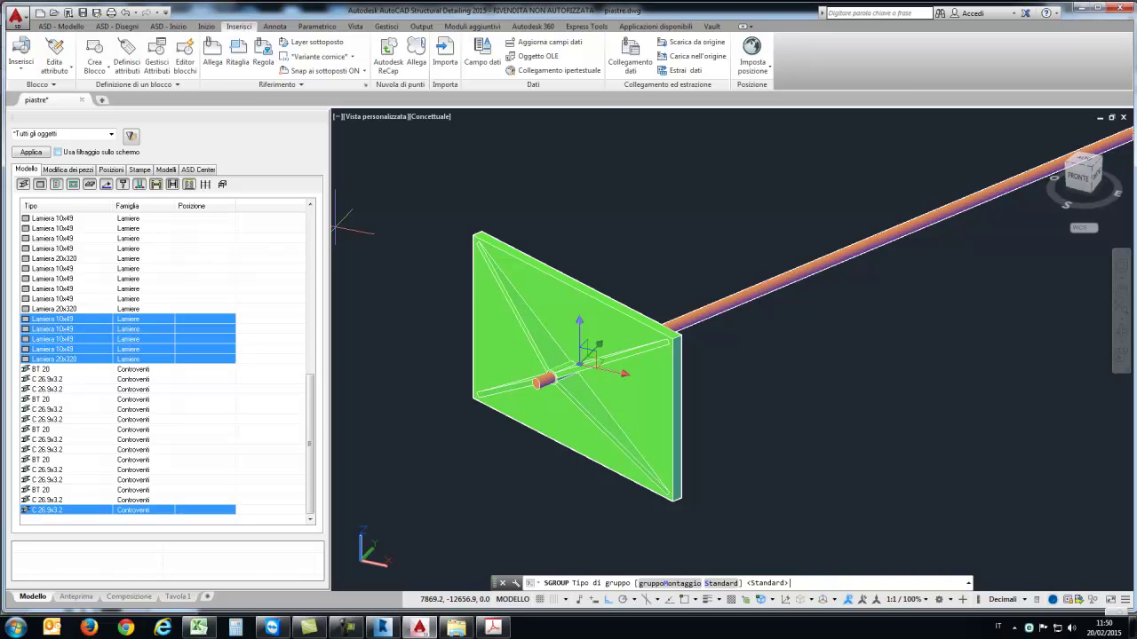
pyautogui.write('g')
pyautogui.press('Return')
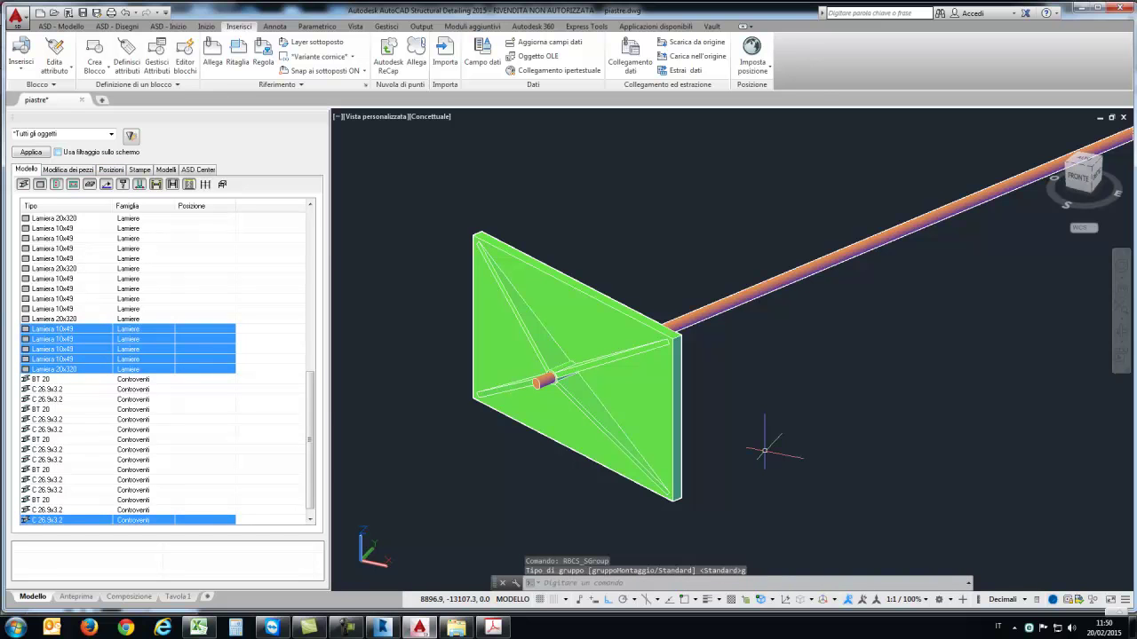
# Step: Start Posizionamento automatico on the selected parts twice, cancelling each time
pyautogui.rightClick(144, 331)
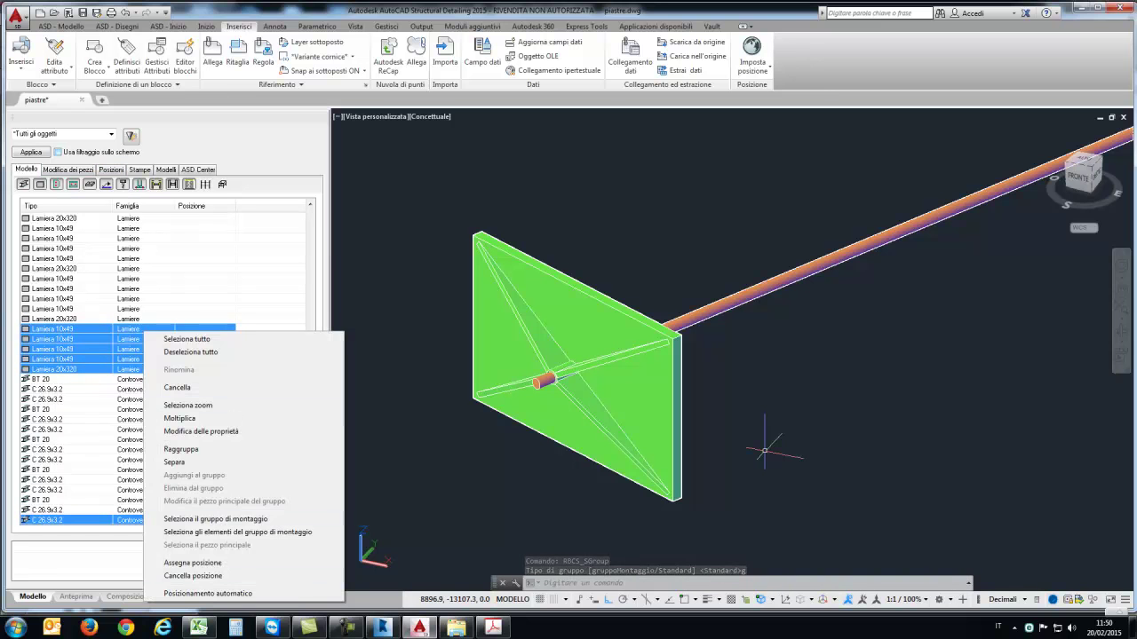
pyautogui.click(209, 594)
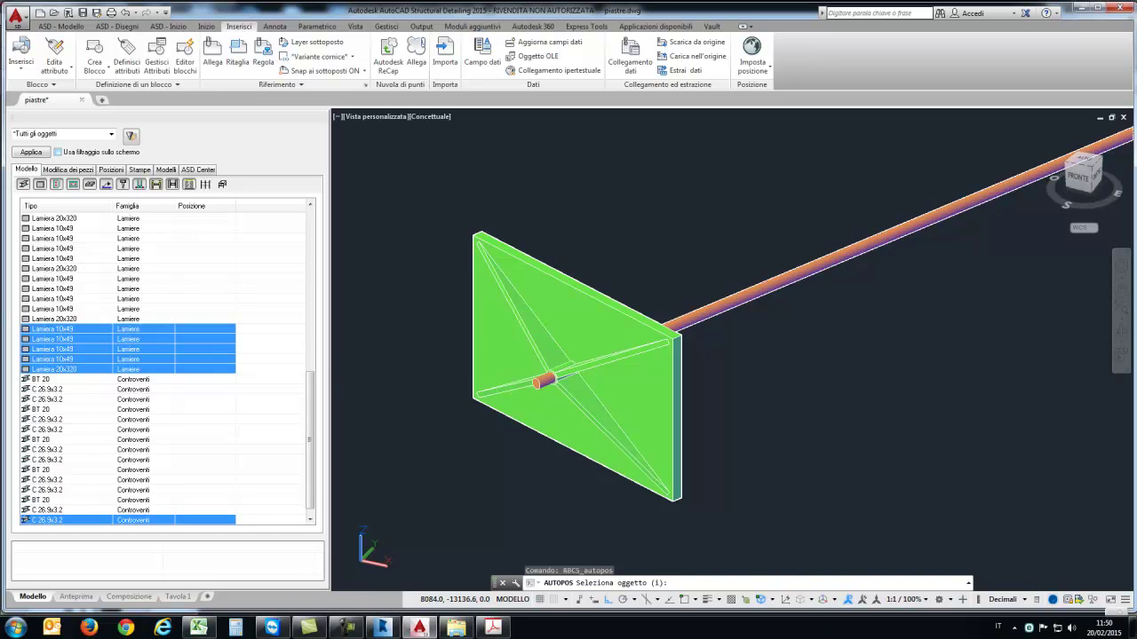
pyautogui.press('Escape')
pyautogui.rightClick(69, 329)
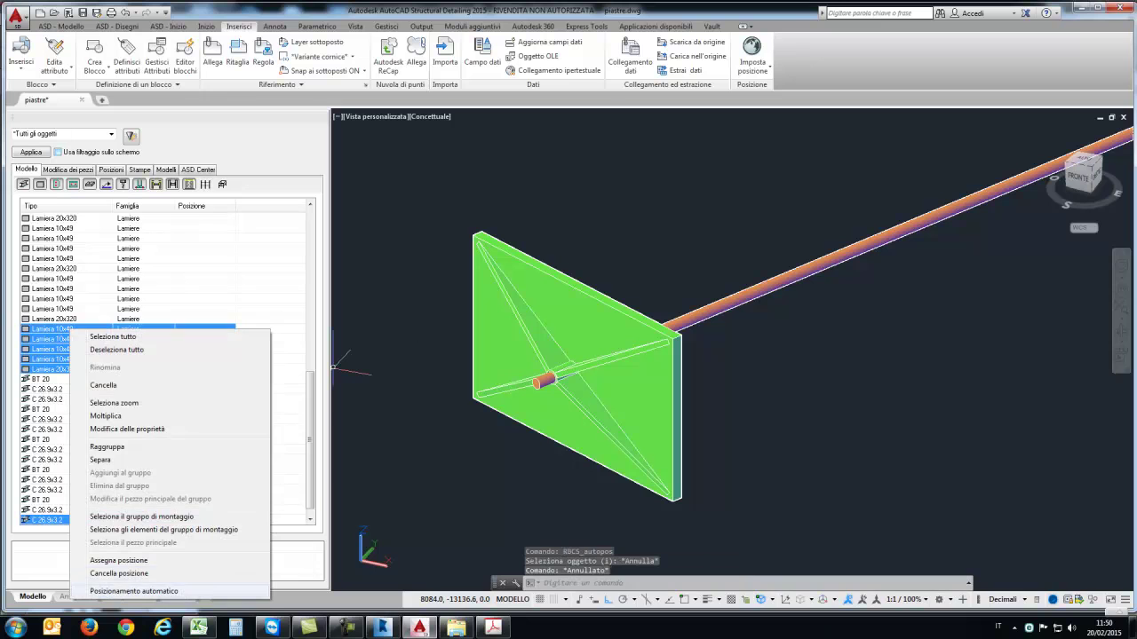
pyautogui.click(133, 594)
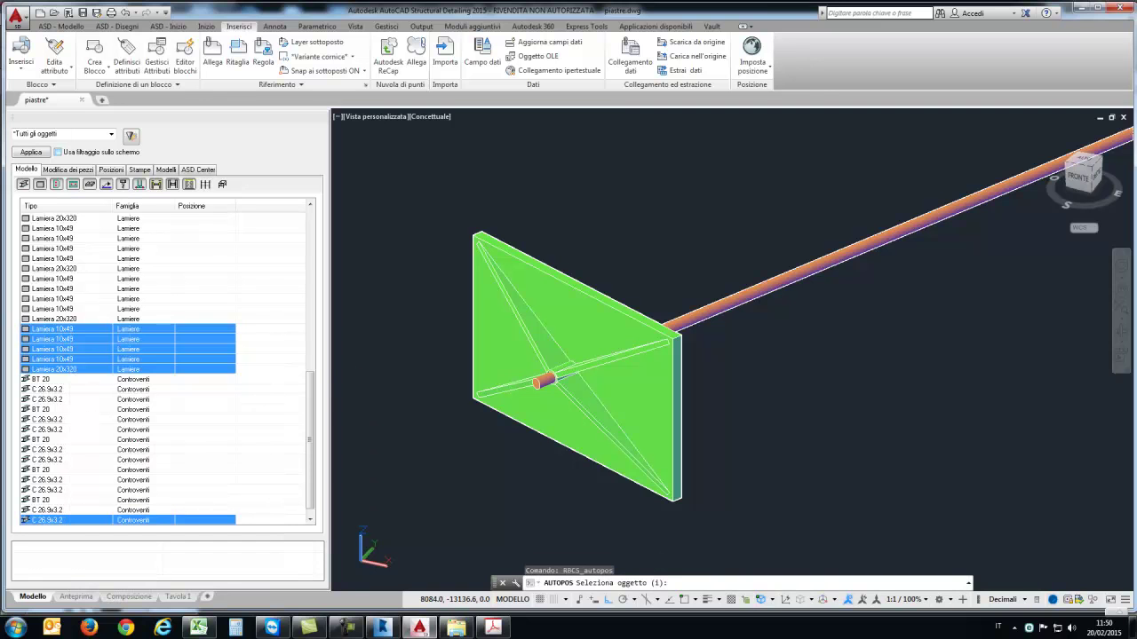
pyautogui.press('Escape')
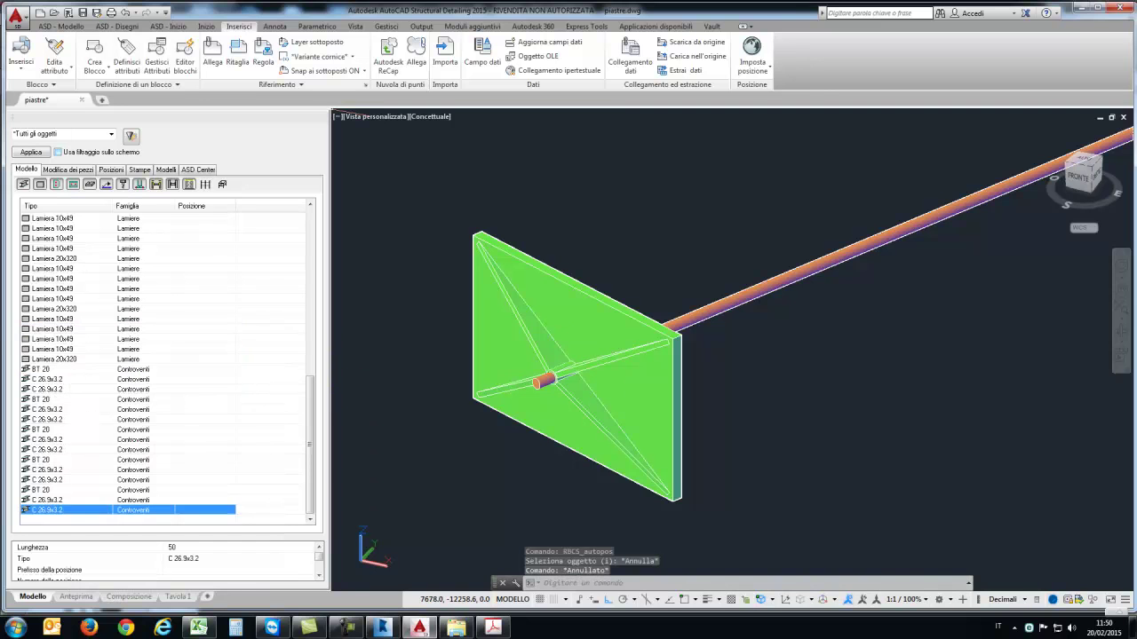
# Step: Pick a C 26.9x3.2 bracing part in the Modello parts list
pyautogui.rightClick(76, 248)
pyautogui.click(44, 509)
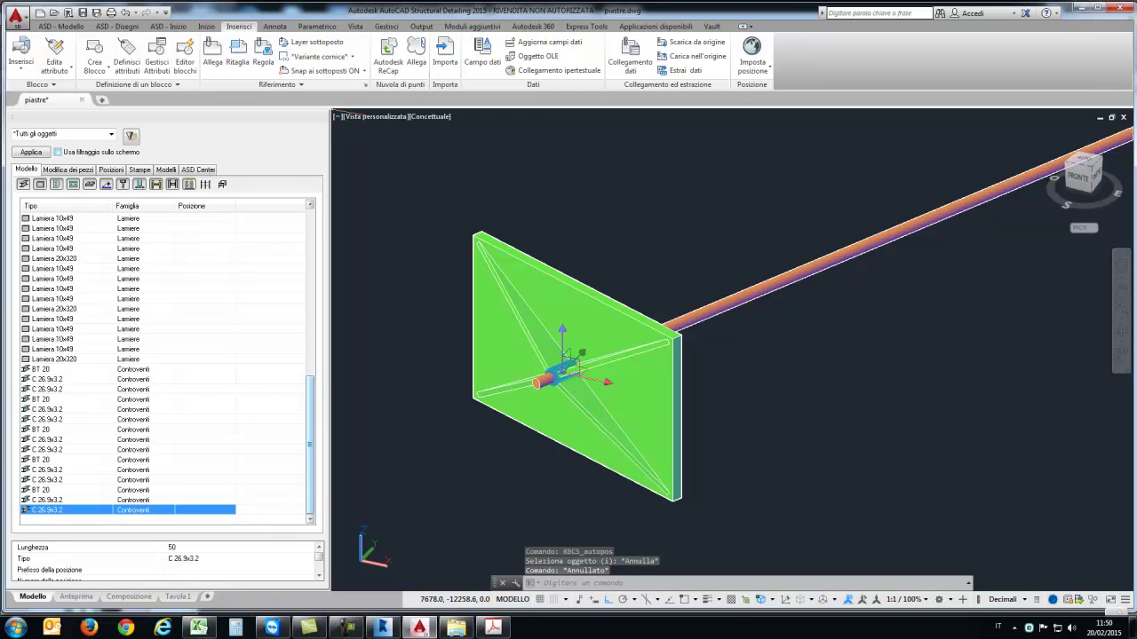
pyautogui.scroll(10, 160, 355)
# Step: Automatically number all listed parts with Posizionamento automatico starting from 1
pyautogui.click(53, 218)
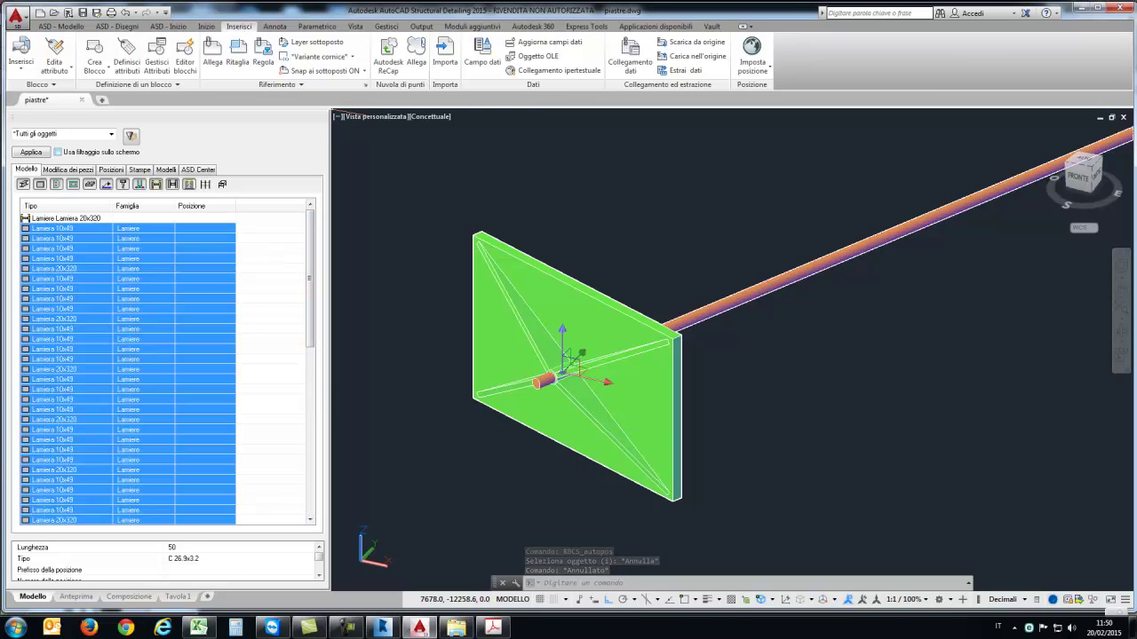
pyautogui.rightClick(53, 222)
pyautogui.click(115, 487)
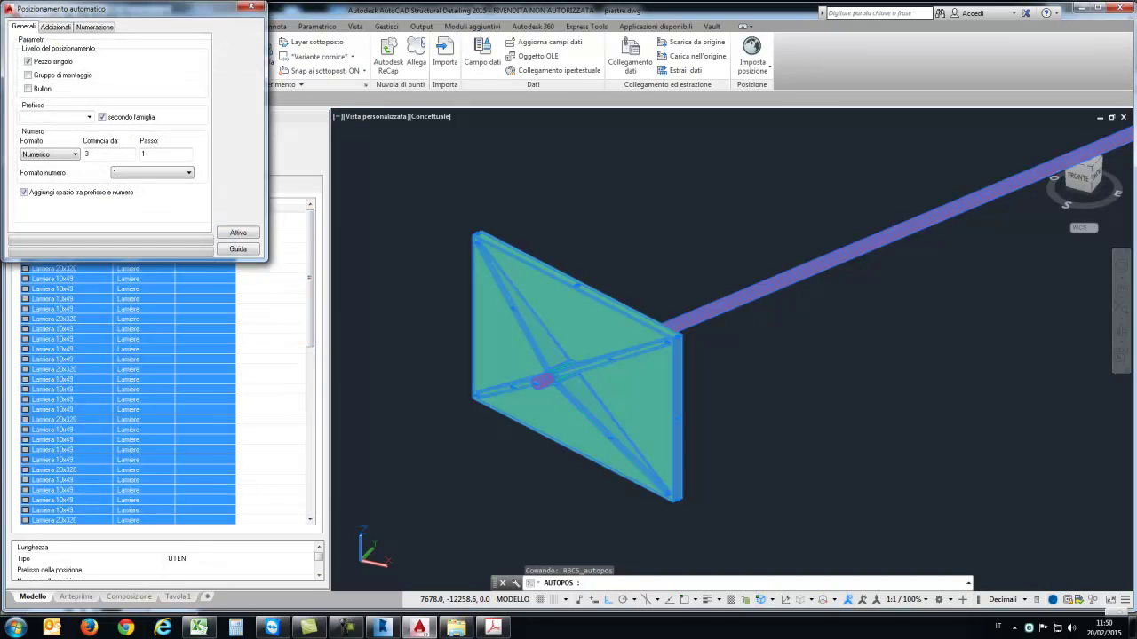
pyautogui.doubleClick(98, 154)
pyautogui.write('1')
pyautogui.press('Return')
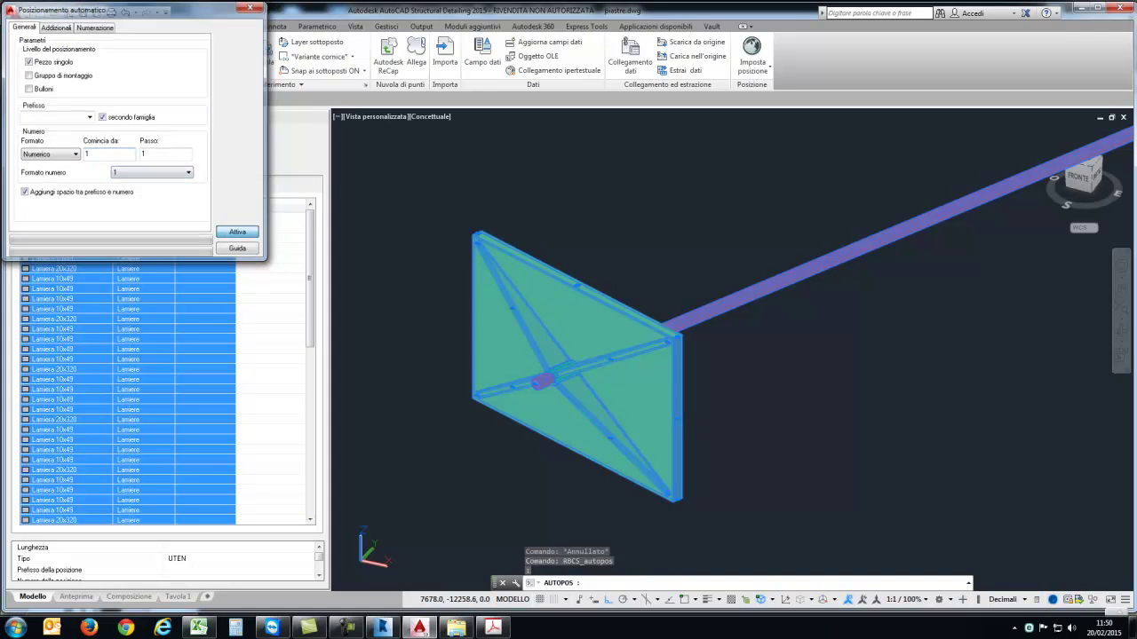
# Step: Window-select the end plate and beam and select the whole plate assembly
pyautogui.click(409, 335)
pyautogui.click(533, 267)
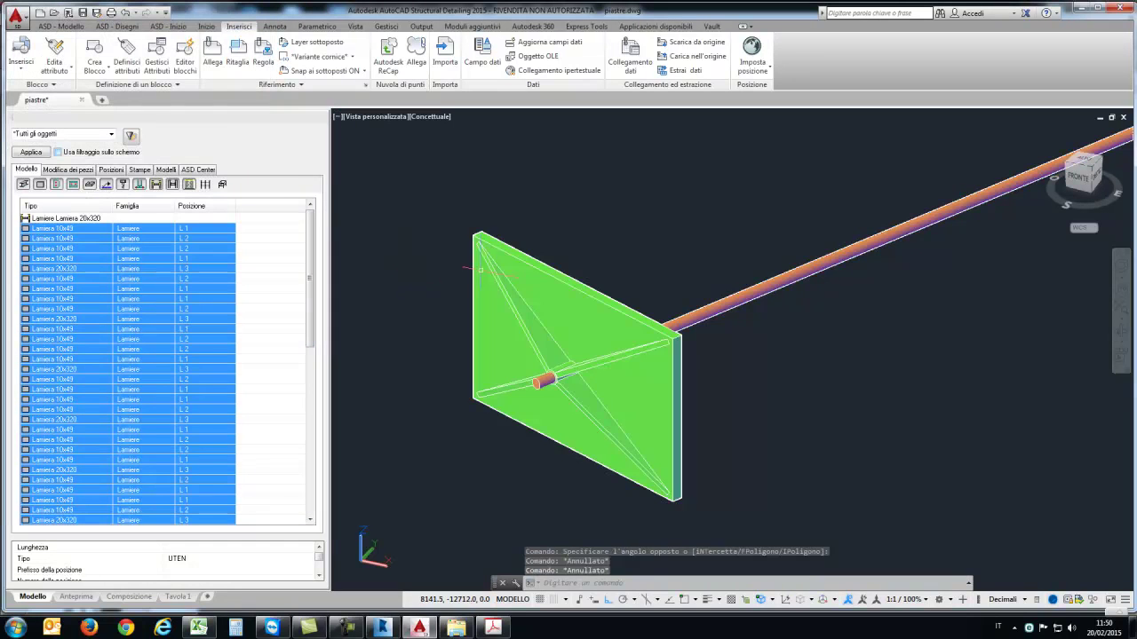
pyautogui.rightClick(536, 268)
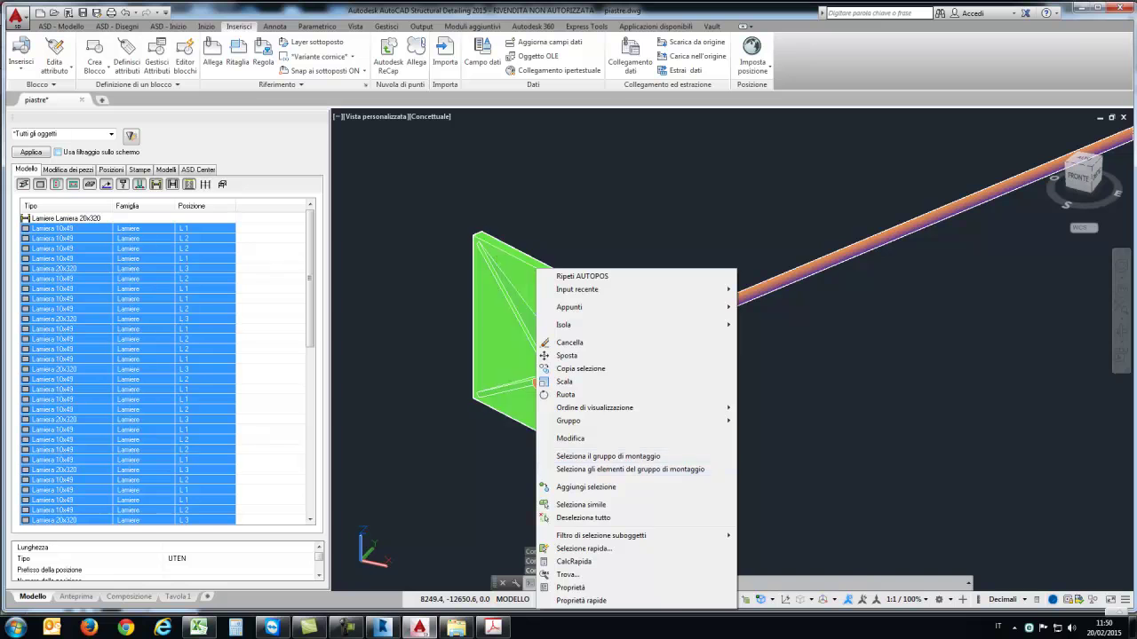
pyautogui.click(612, 456)
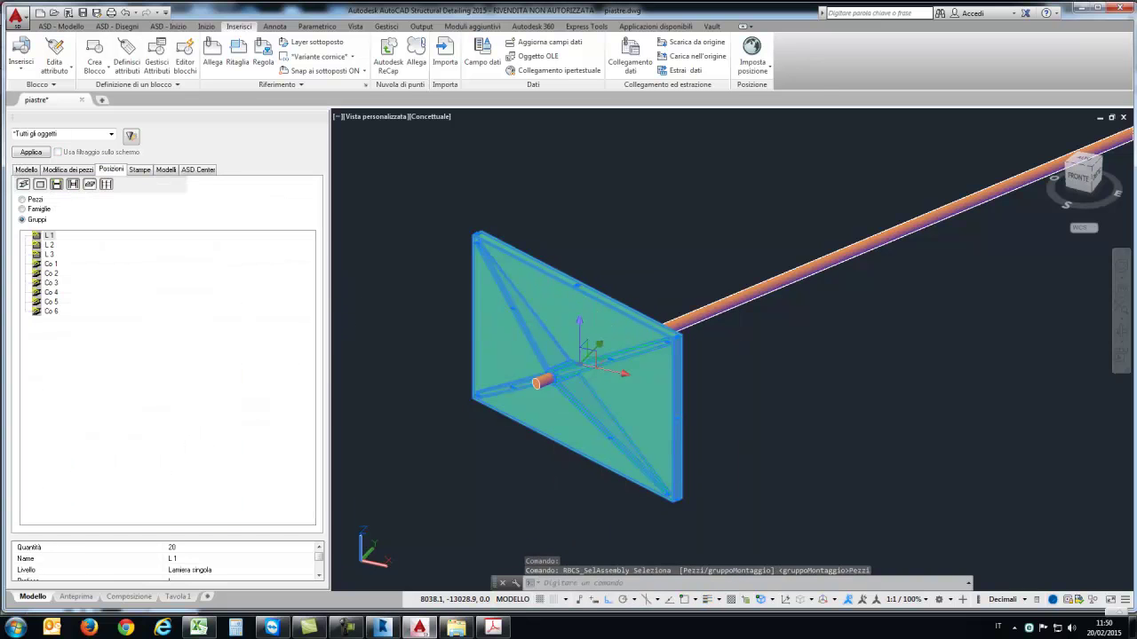
# Step: Group the selected plate rows into one assembly of type g and show the Posizioni groups
pyautogui.click(27, 169)
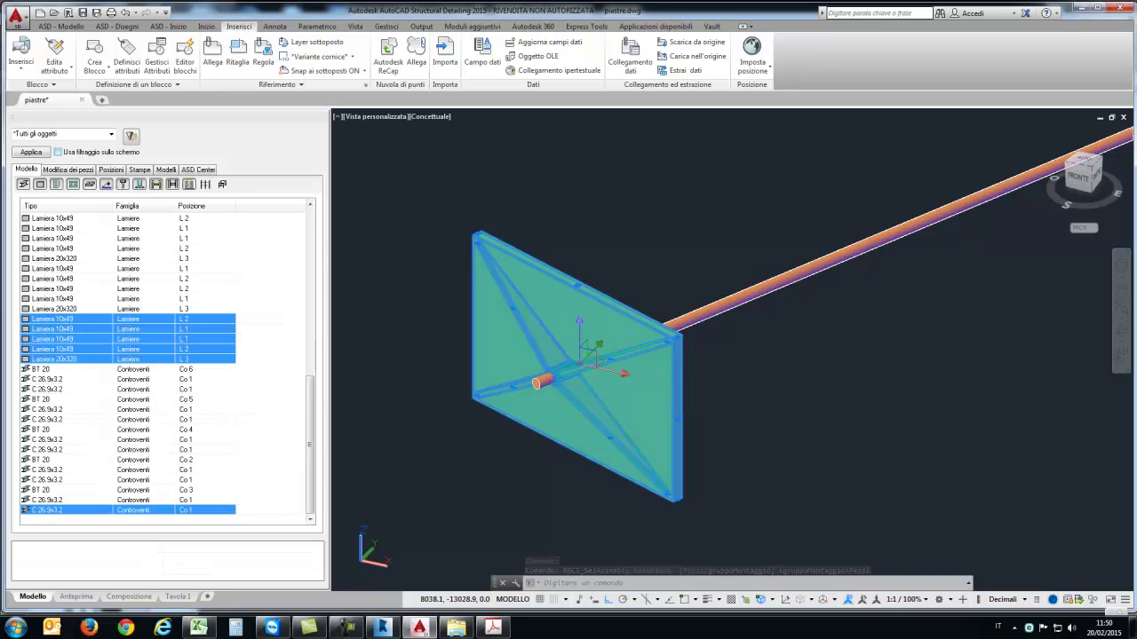
pyautogui.rightClick(126, 328)
pyautogui.click(163, 447)
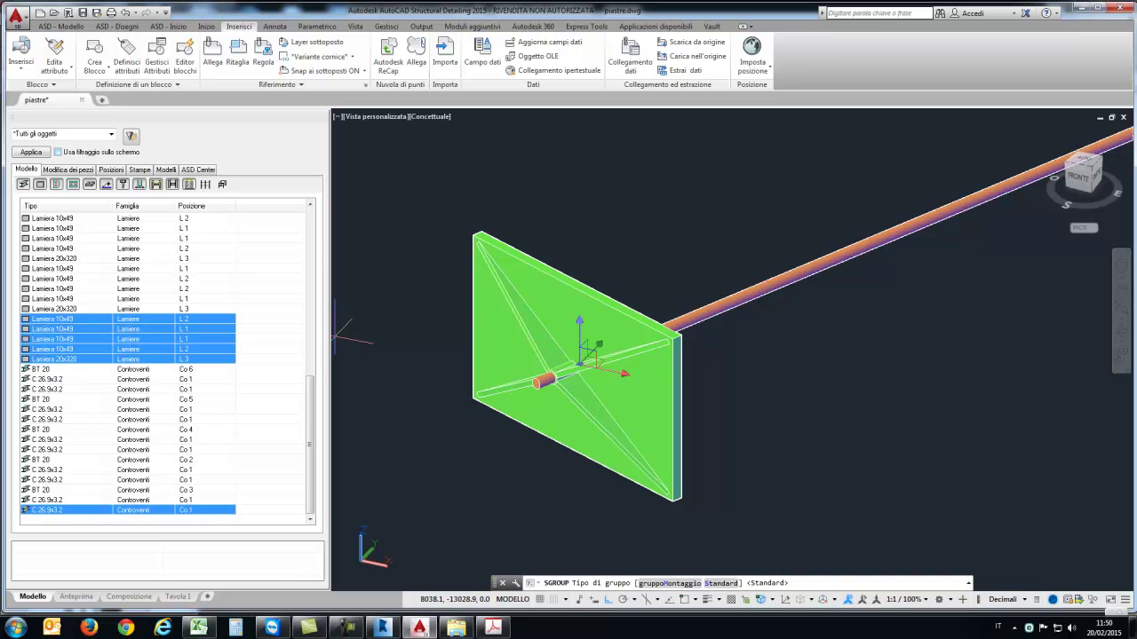
pyautogui.write('g')
pyautogui.press('Return')
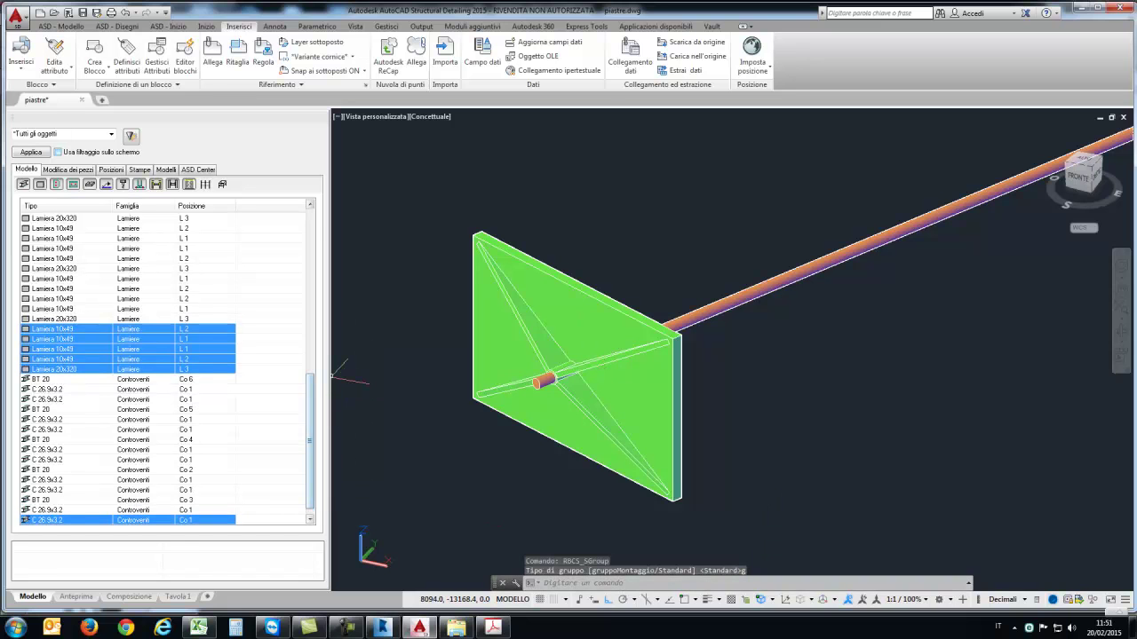
pyautogui.click(111, 169)
# Step: Generate the L 1 plate shop drawing with Stampe automatiche
pyautogui.click(49, 255)
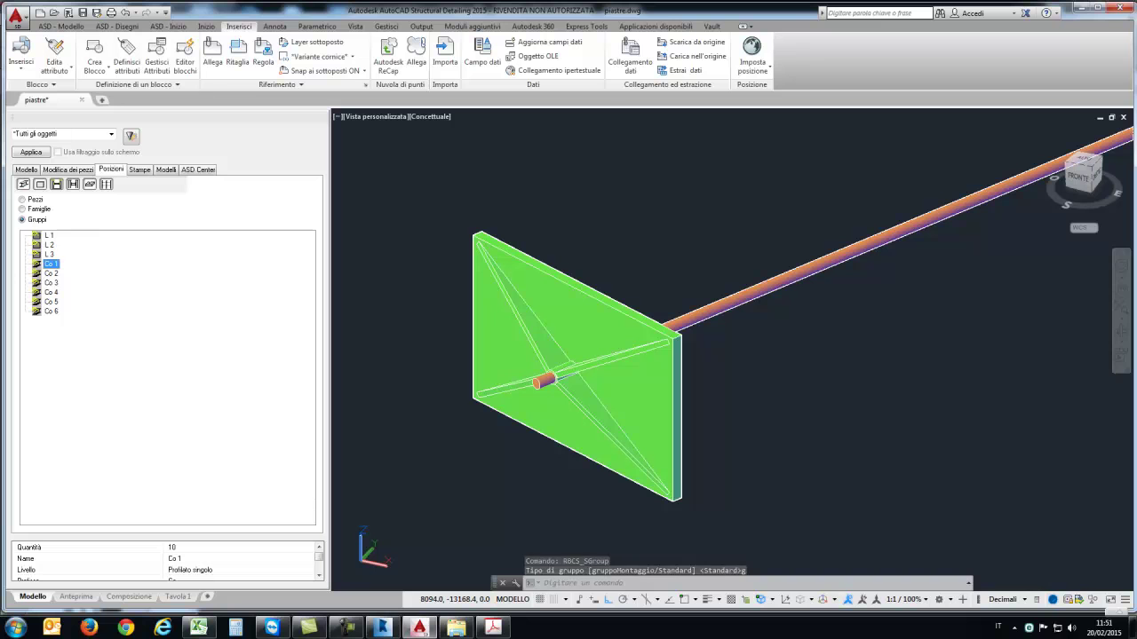
pyautogui.rightClick(48, 255)
pyautogui.press('Escape')
pyautogui.click(49, 235)
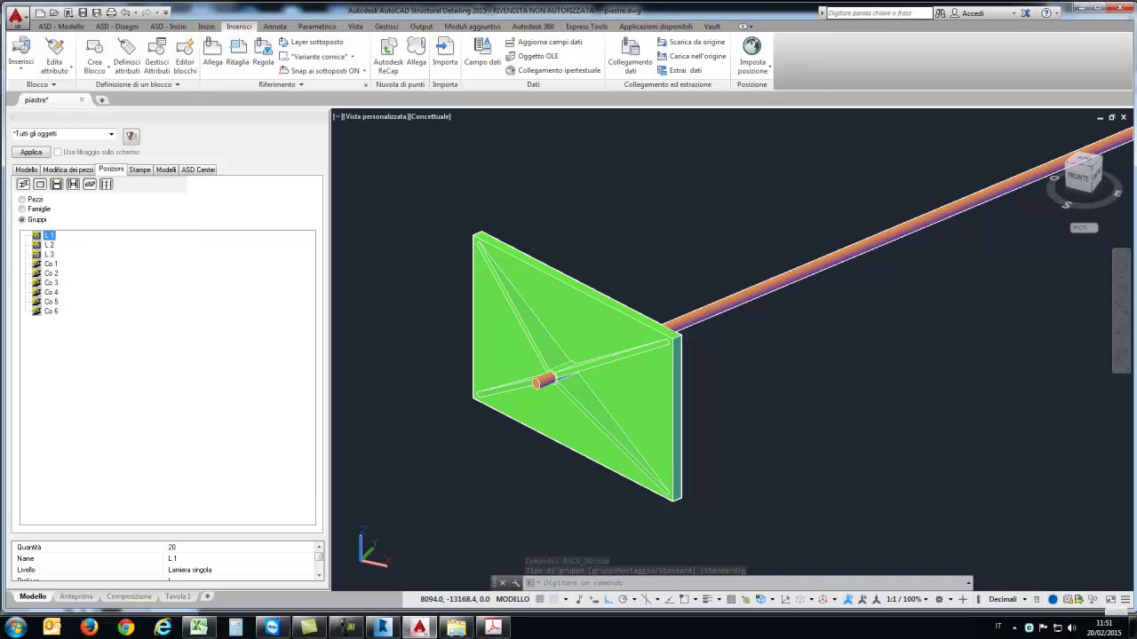
pyautogui.rightClick(49, 236)
pyautogui.click(105, 329)
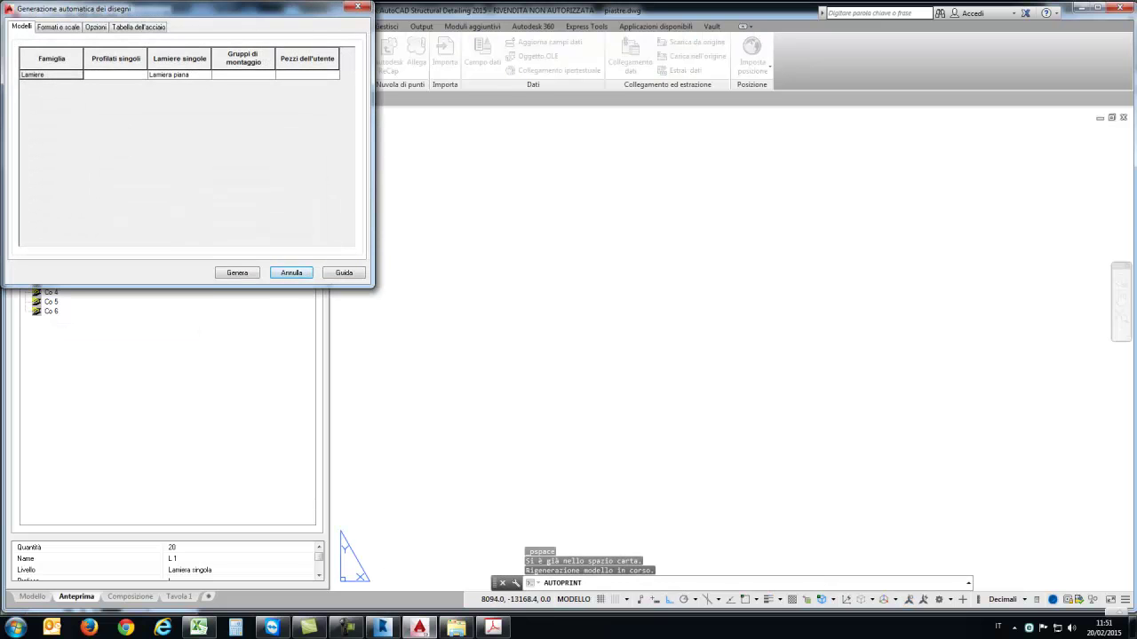
pyautogui.click(237, 272)
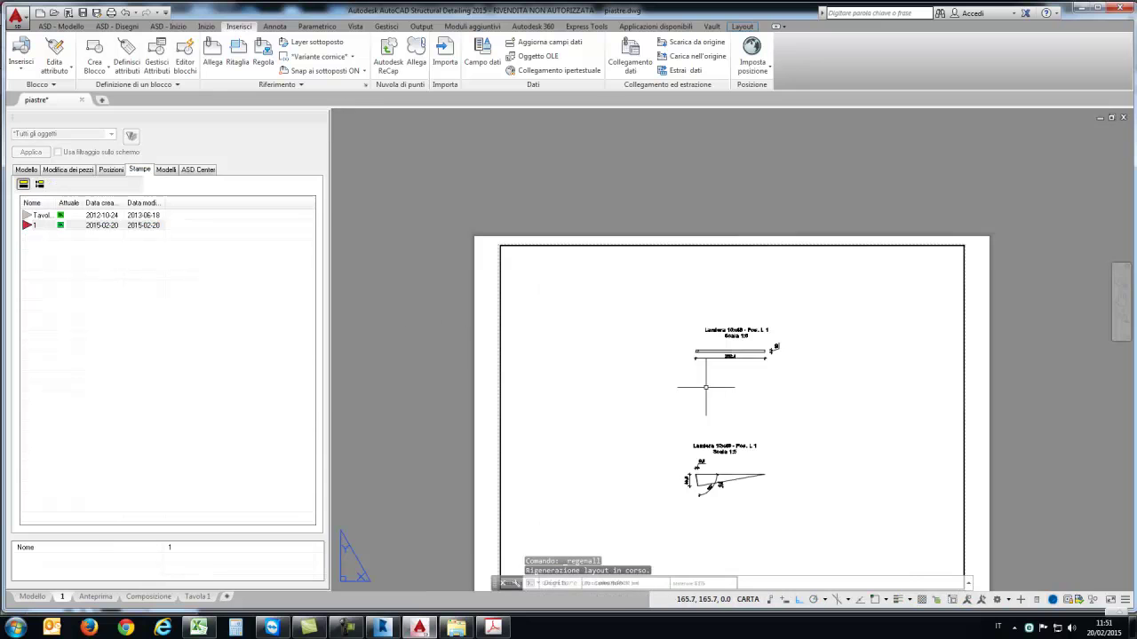
# Step: Zoom around the new layout 1 sheet, then minimize AutoCAD to the desktop
pyautogui.scroll(2, 736, 375)
pyautogui.scroll(-1, 332, 286)
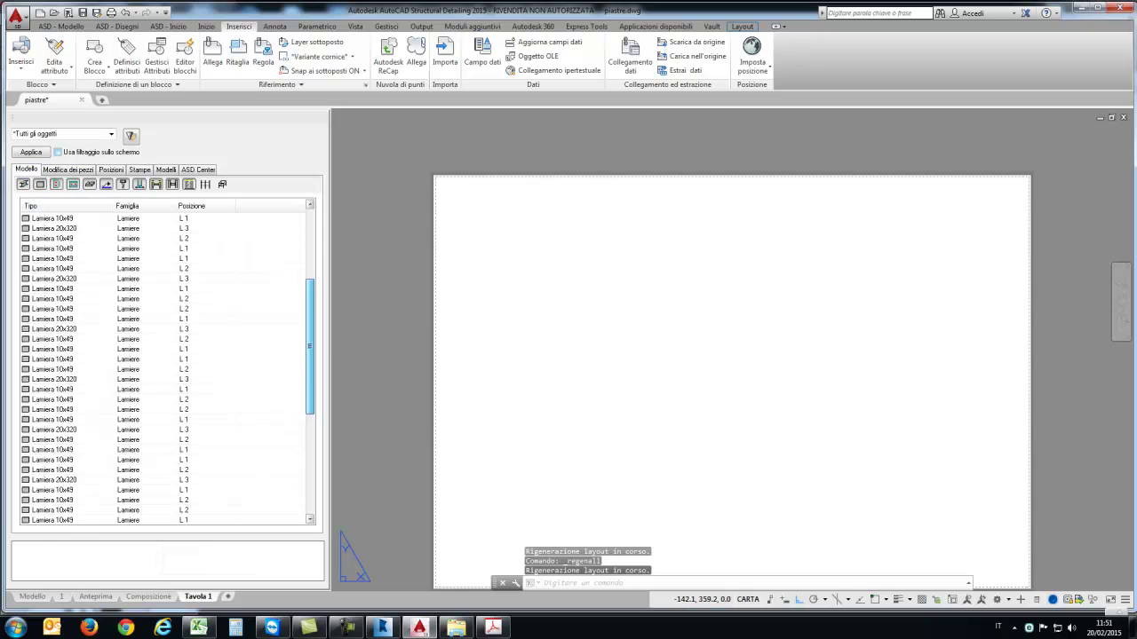
pyautogui.click(71, 238)
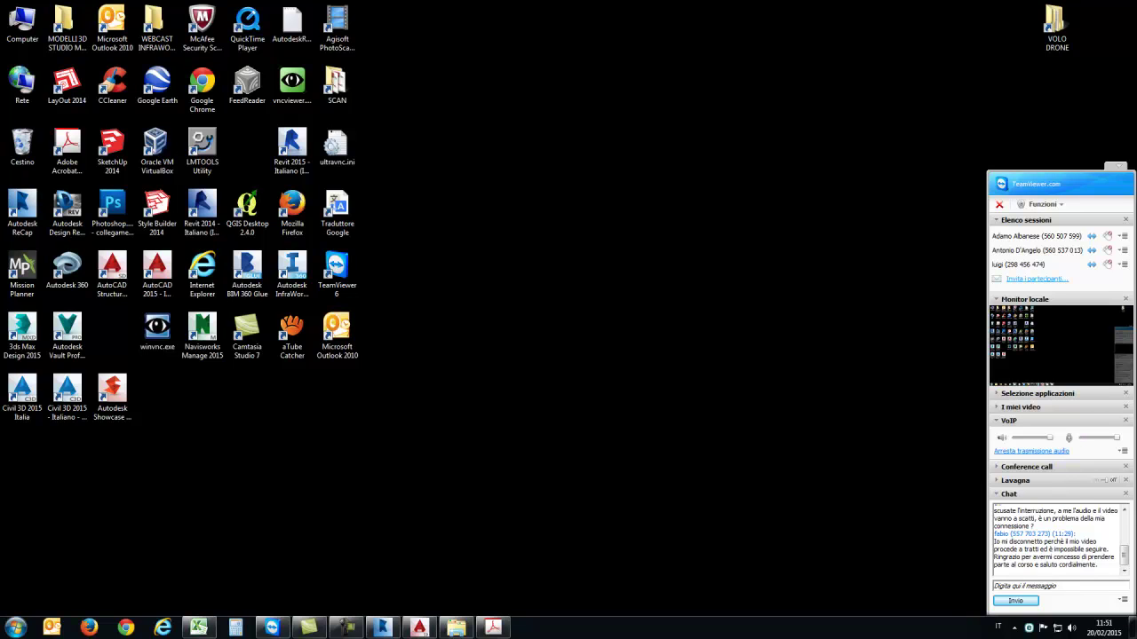
pyautogui.scroll(1, 1057, 538)
pyautogui.scroll(1, 1056, 537)
pyautogui.scroll(1, 1056, 537)
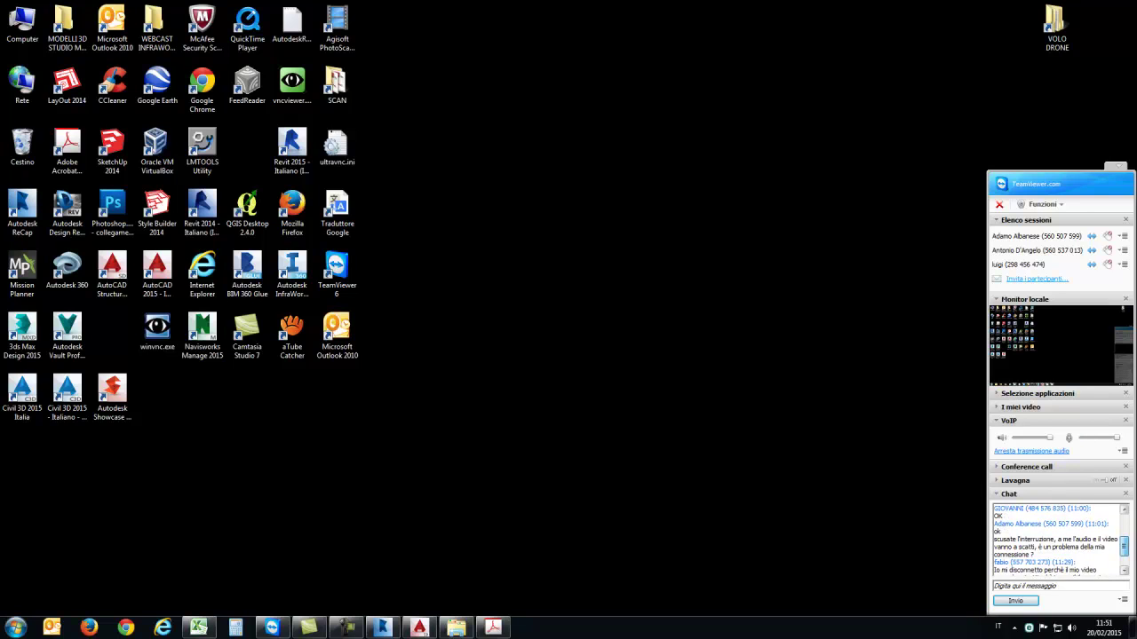
pyautogui.scroll(-1, 1057, 540)
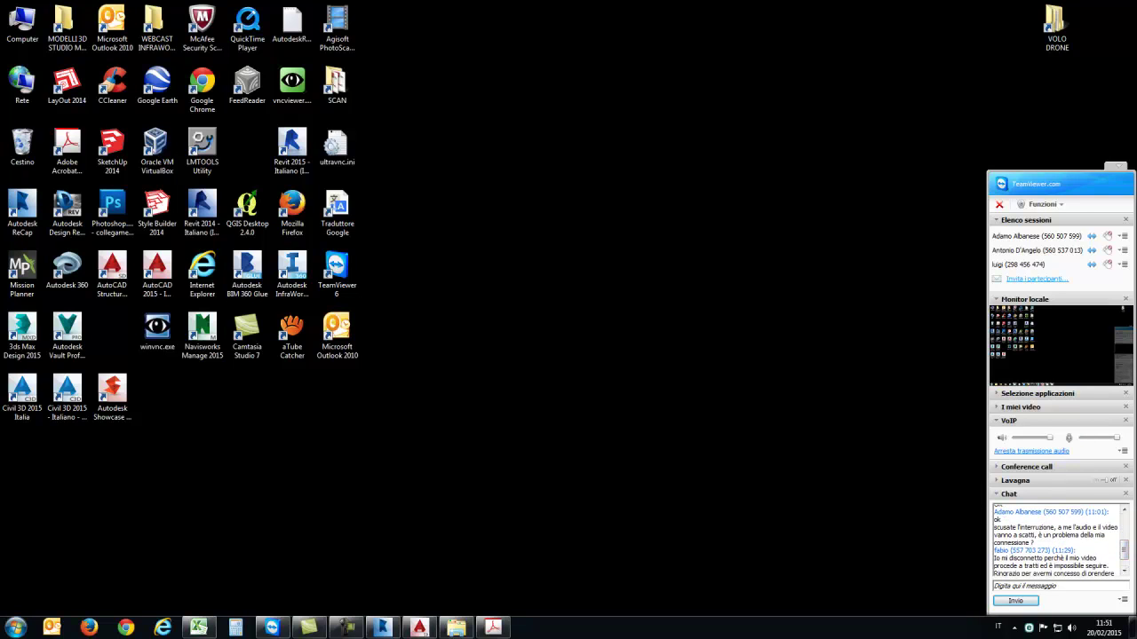
pyautogui.scroll(-1, 1056, 537)
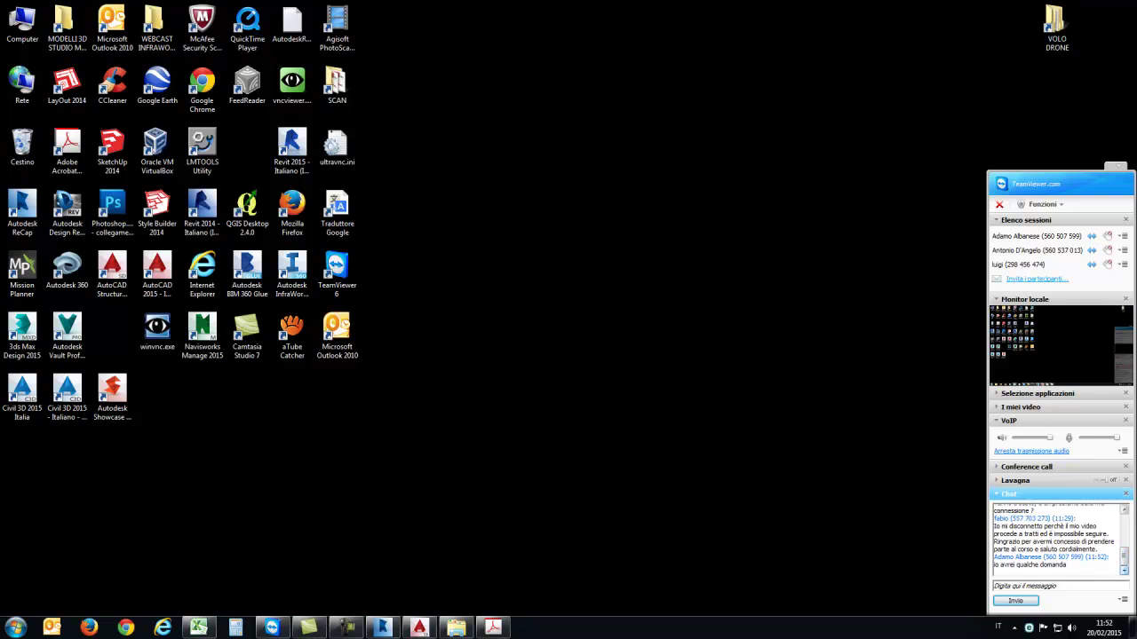
pyautogui.scroll(10, 1055, 537)
pyautogui.scroll(-5, 1055, 537)
pyautogui.scroll(-5, 1055, 537)
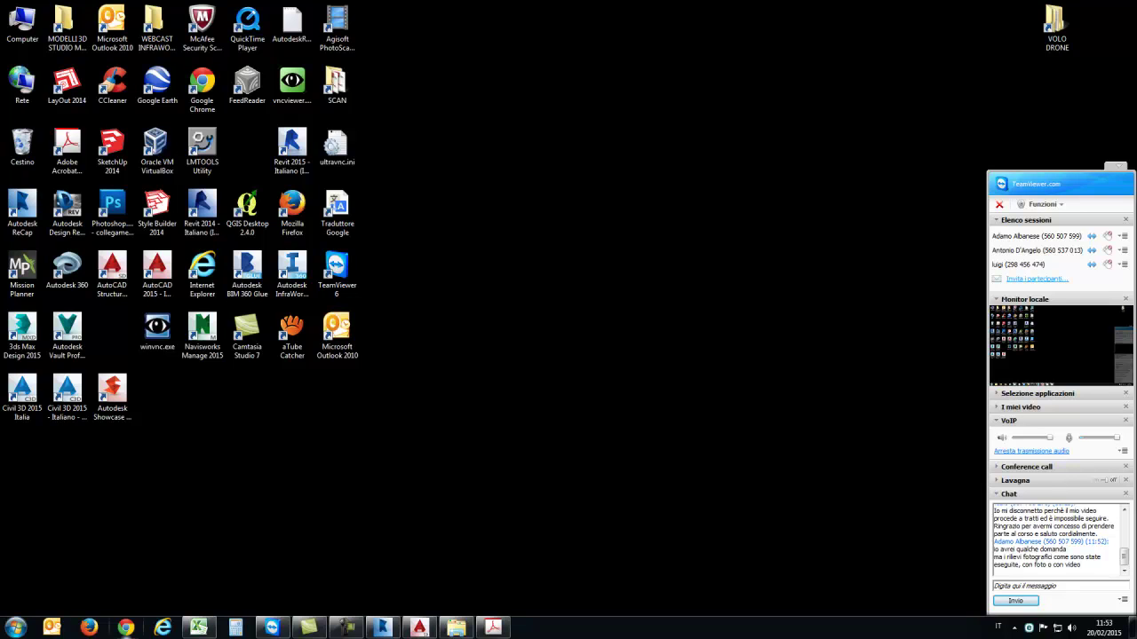
# Step: Search Google for recap360, dismiss the WebGL warning and sign in to the ReCap 360 home page
pyautogui.click(162, 628)
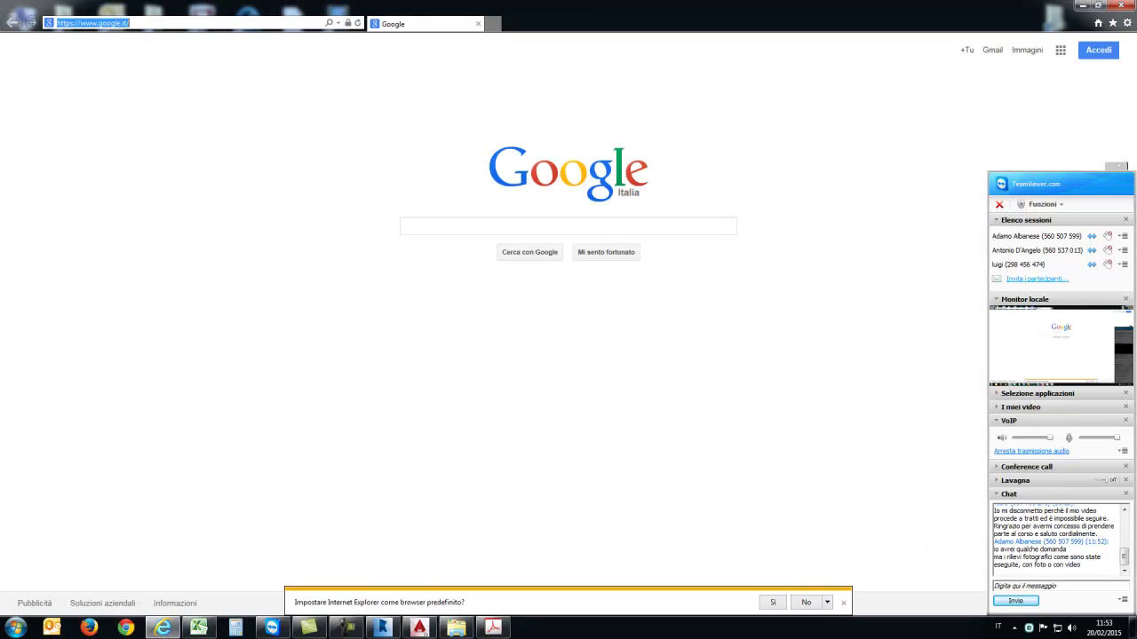
pyautogui.write('www')
pyautogui.click(568, 226)
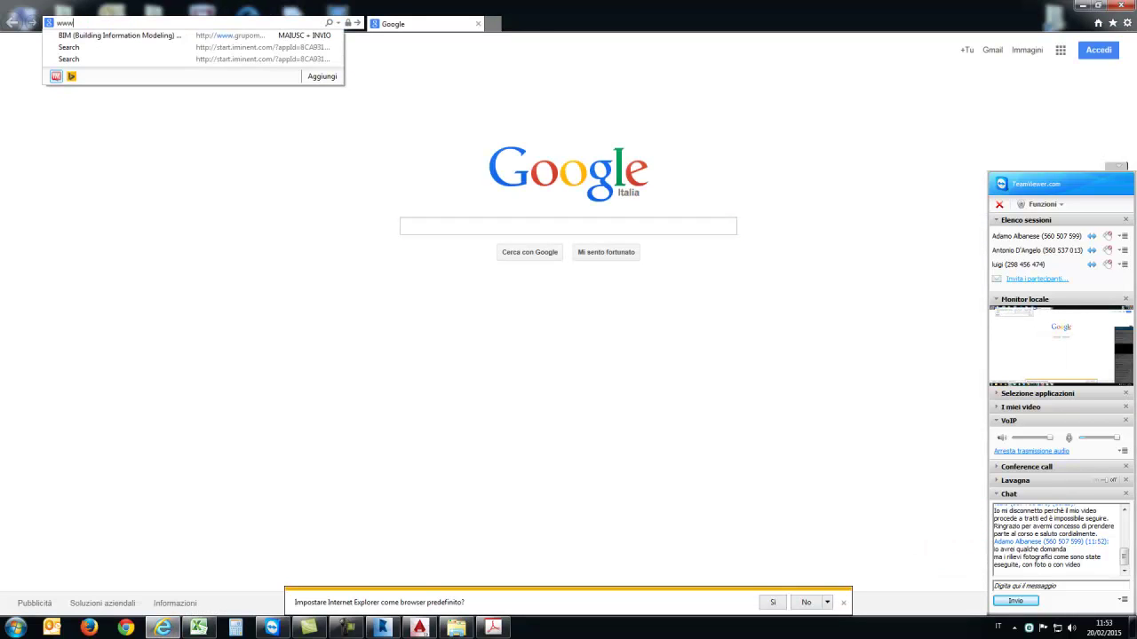
pyautogui.write('recap')
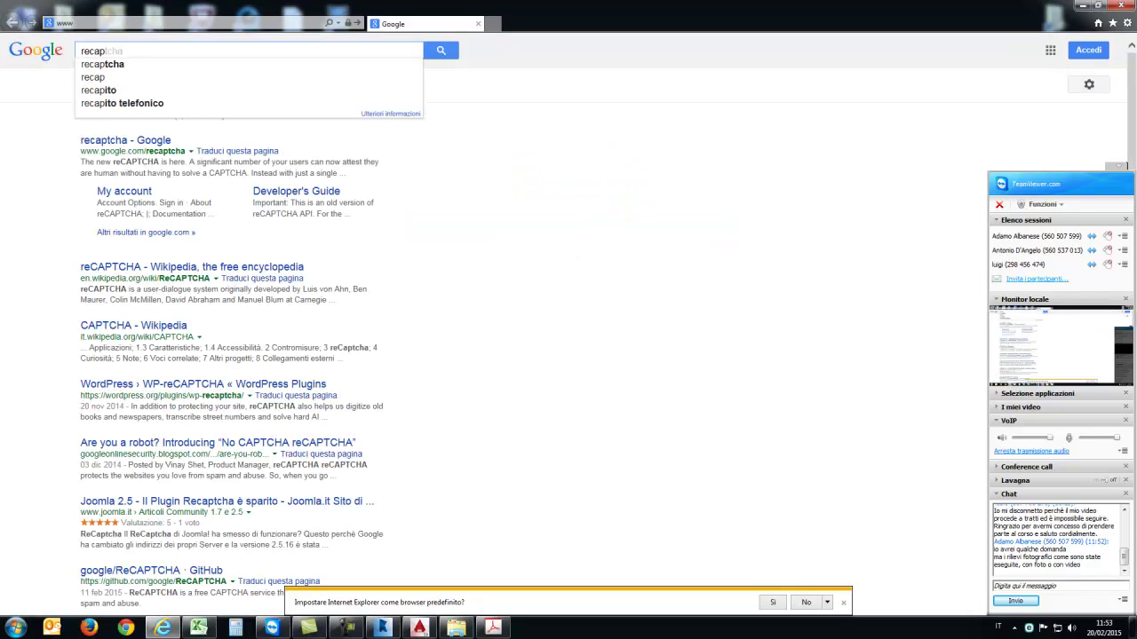
pyautogui.write('3')
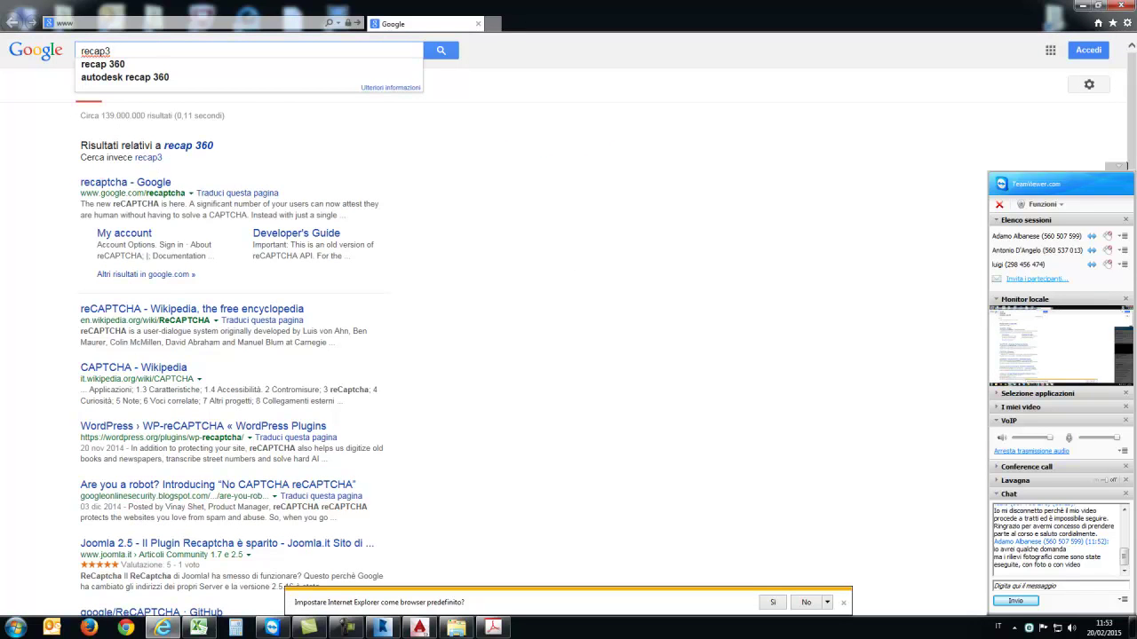
pyautogui.write('60')
pyautogui.press('Return')
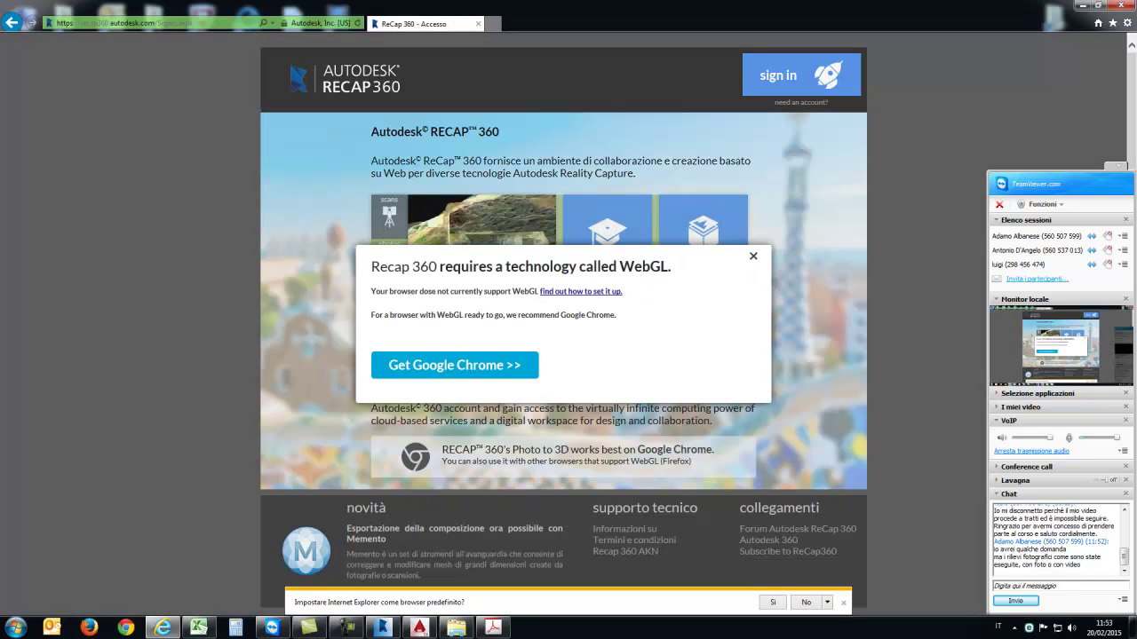
pyautogui.click(753, 255)
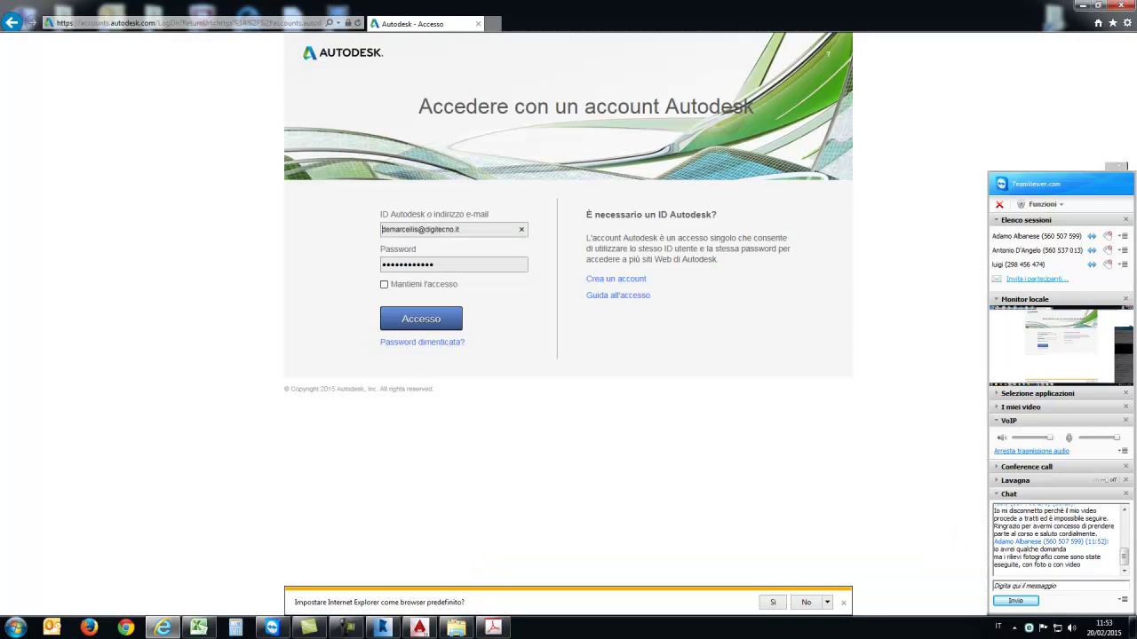
pyautogui.press('Return')
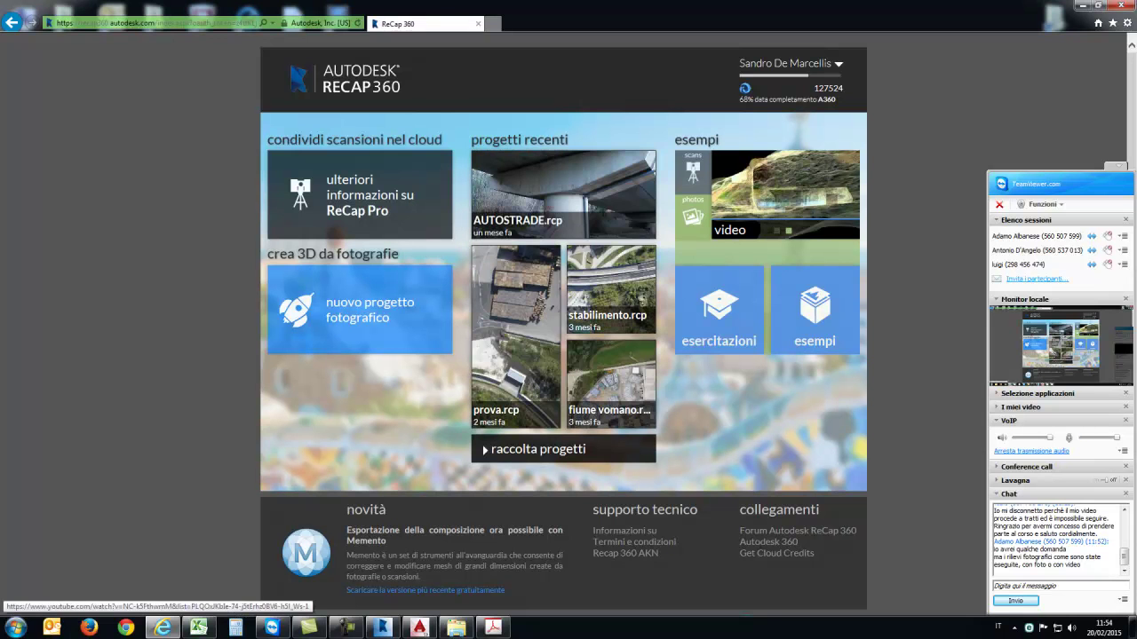
pyautogui.click(563, 195)
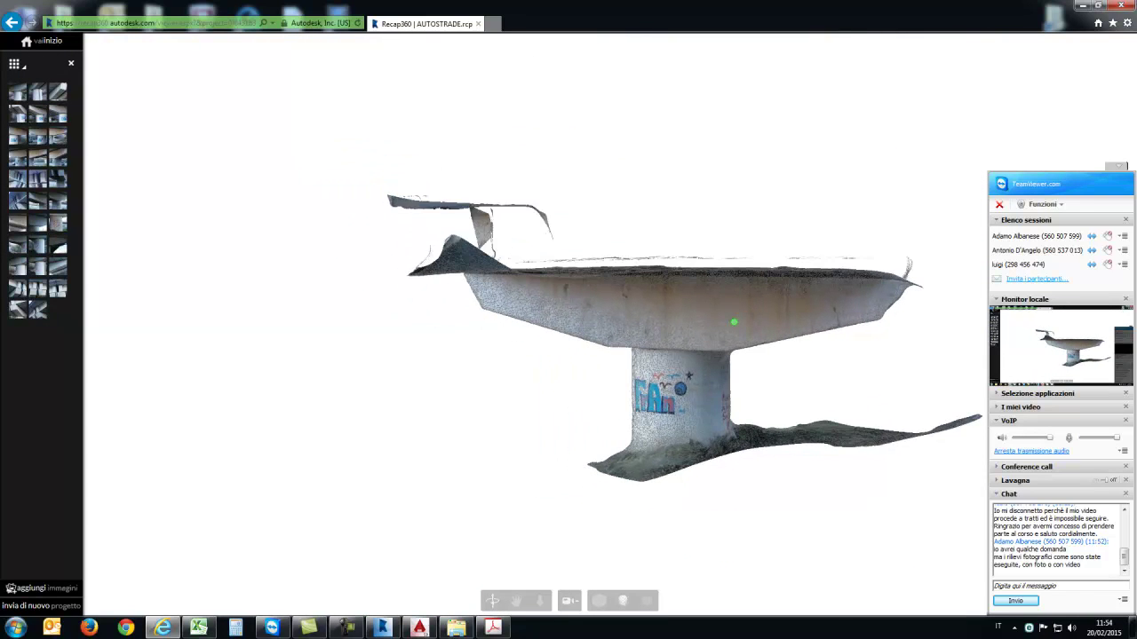
pyautogui.moveTo(733, 322)
pyautogui.mouseDown()
pyautogui.moveTo(522, 322)
pyautogui.moveTo(569, 322)
pyautogui.mouseUp()
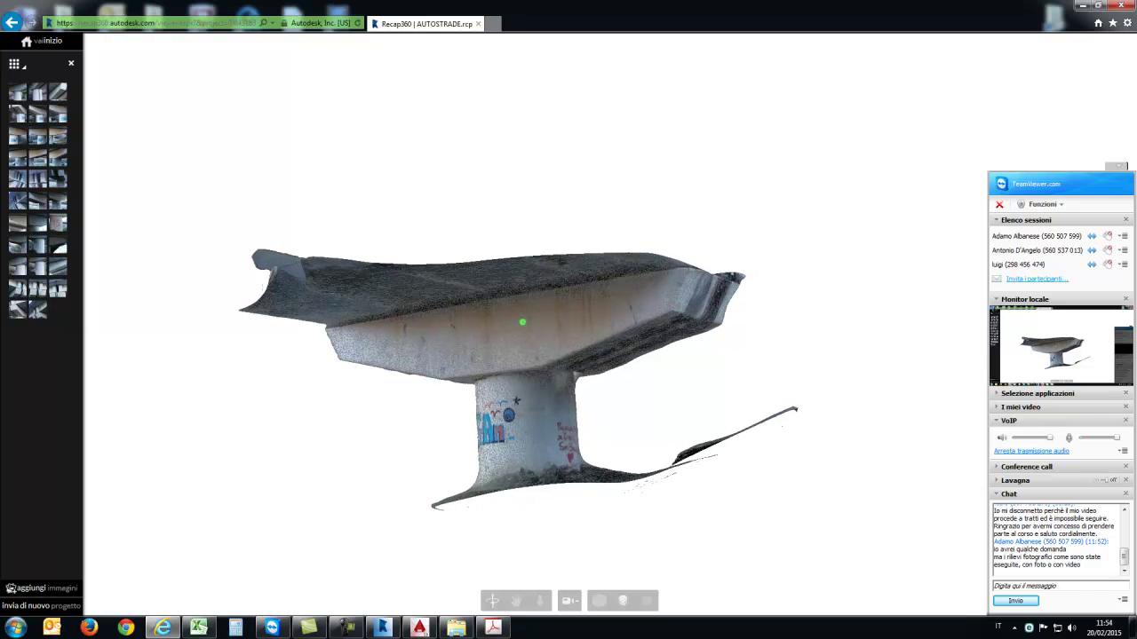
pyautogui.moveTo(522, 322); pyautogui.dragTo(568, 285, button='middle')
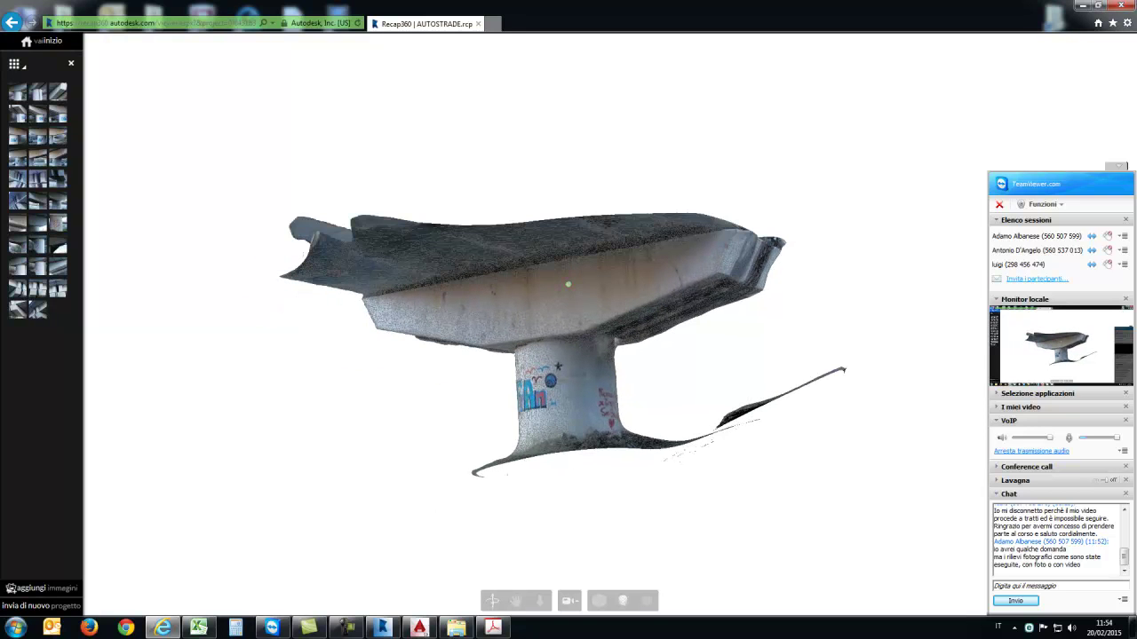
pyautogui.click(12, 22)
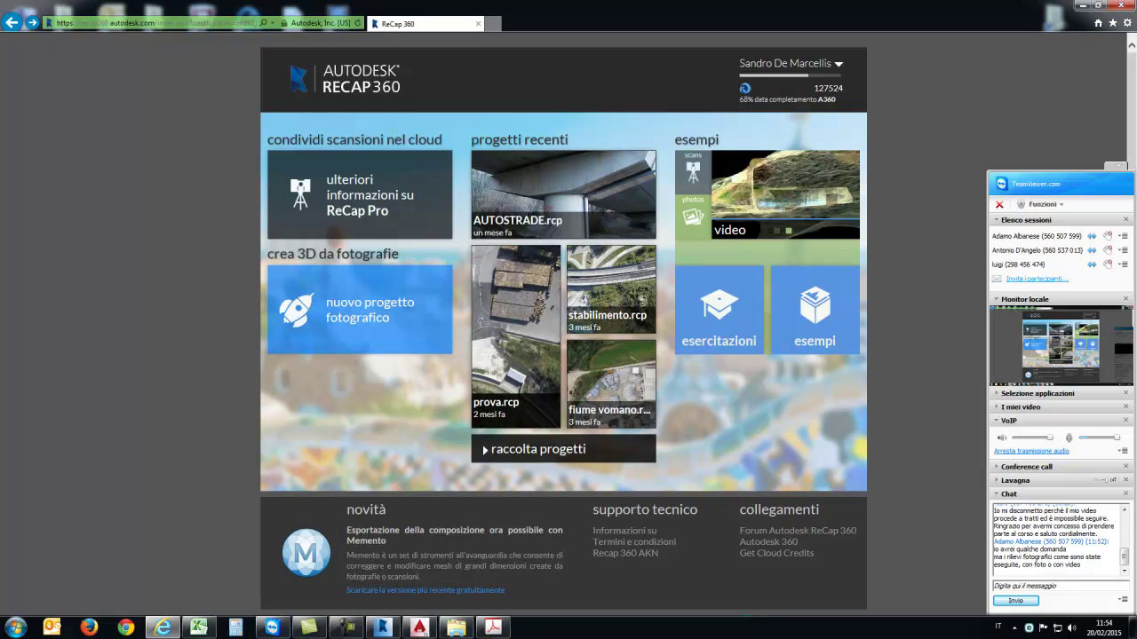
# Step: Open the STORAGE AREA project from the project collection and load scan infn_1_007
pyautogui.click(563, 448)
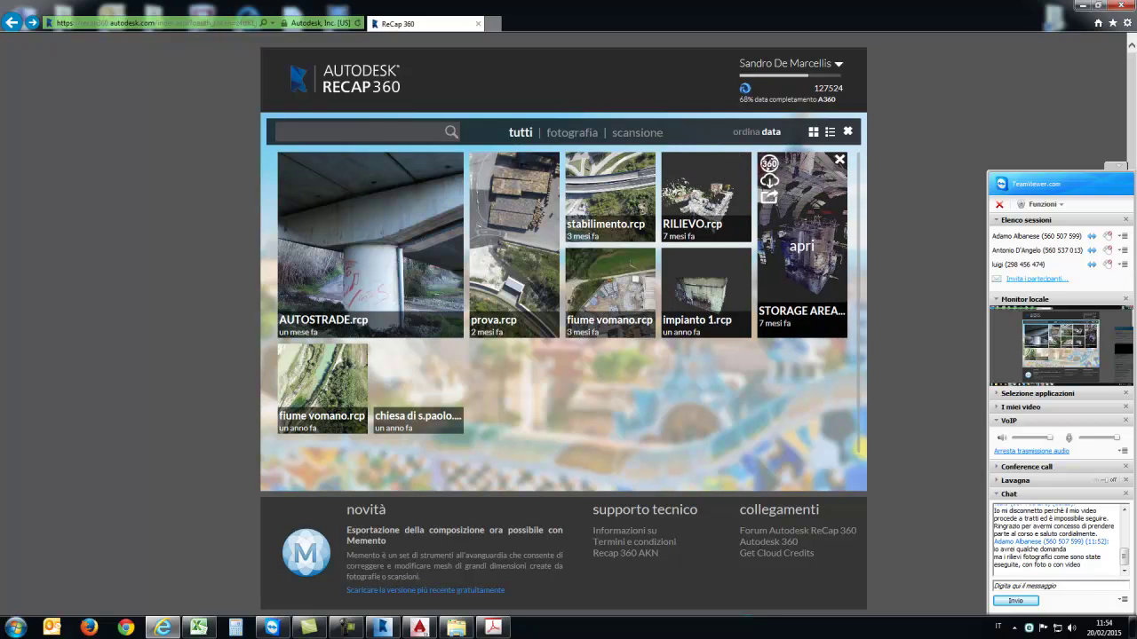
pyautogui.click(801, 246)
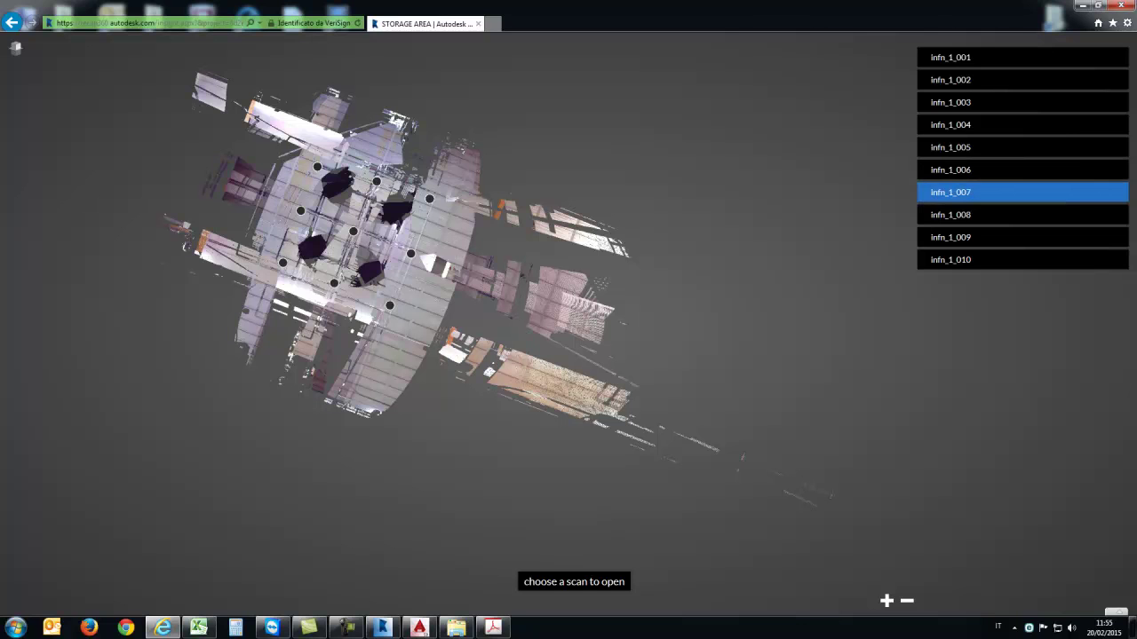
pyautogui.click(1021, 192)
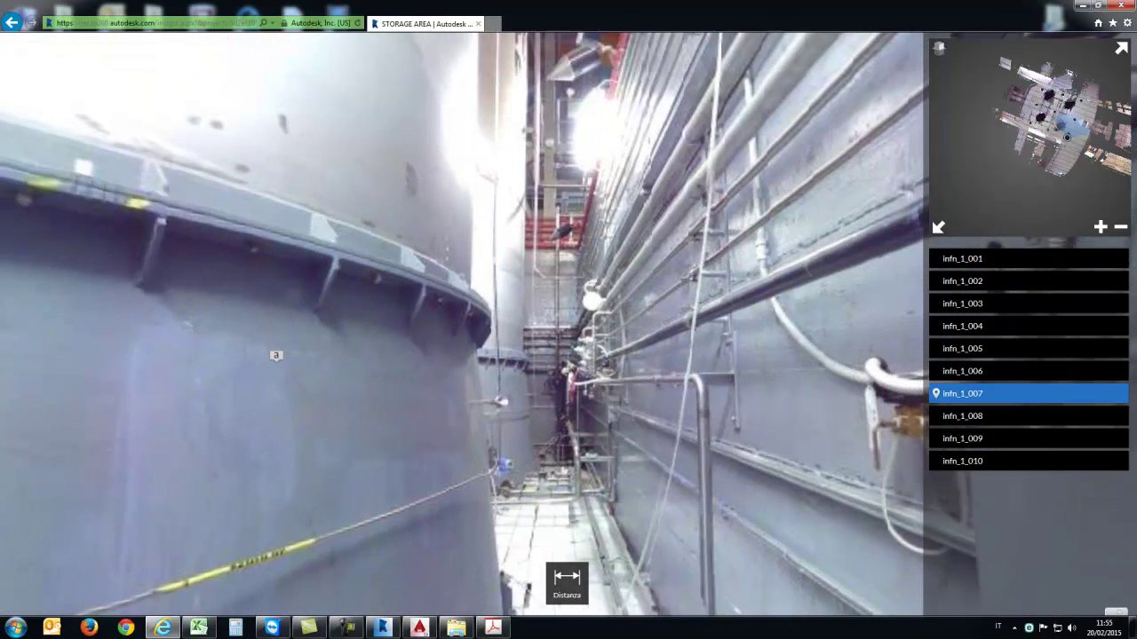
# Step: Switch to scan infn_1_001 and measure a 0.580 m distance between two points
pyautogui.scroll(3, 1030, 137)
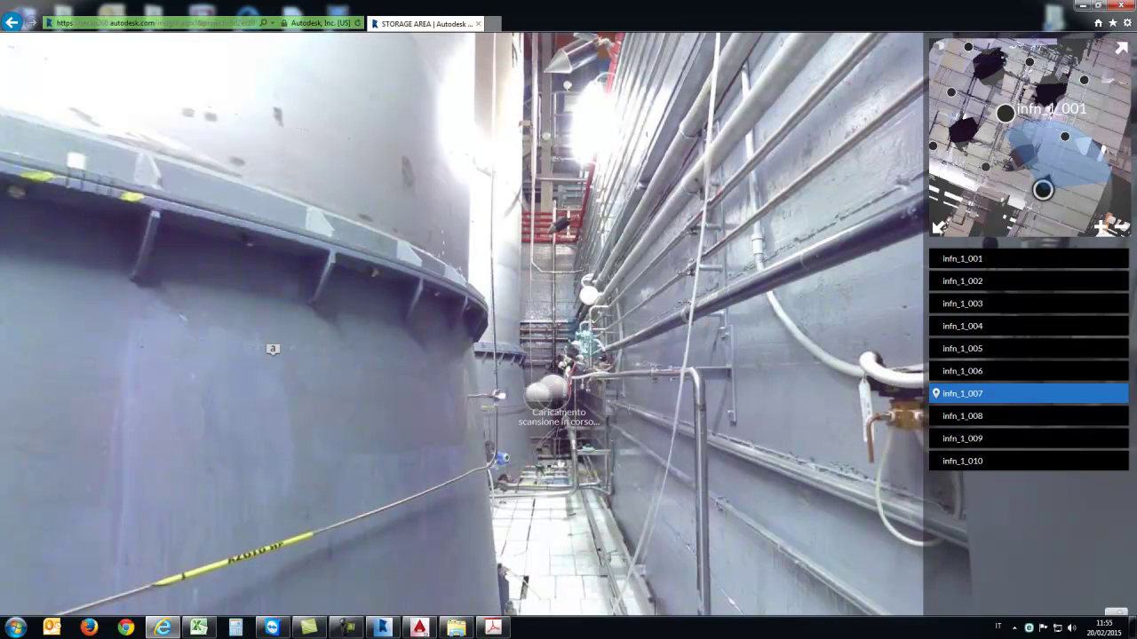
pyautogui.click(562, 356)
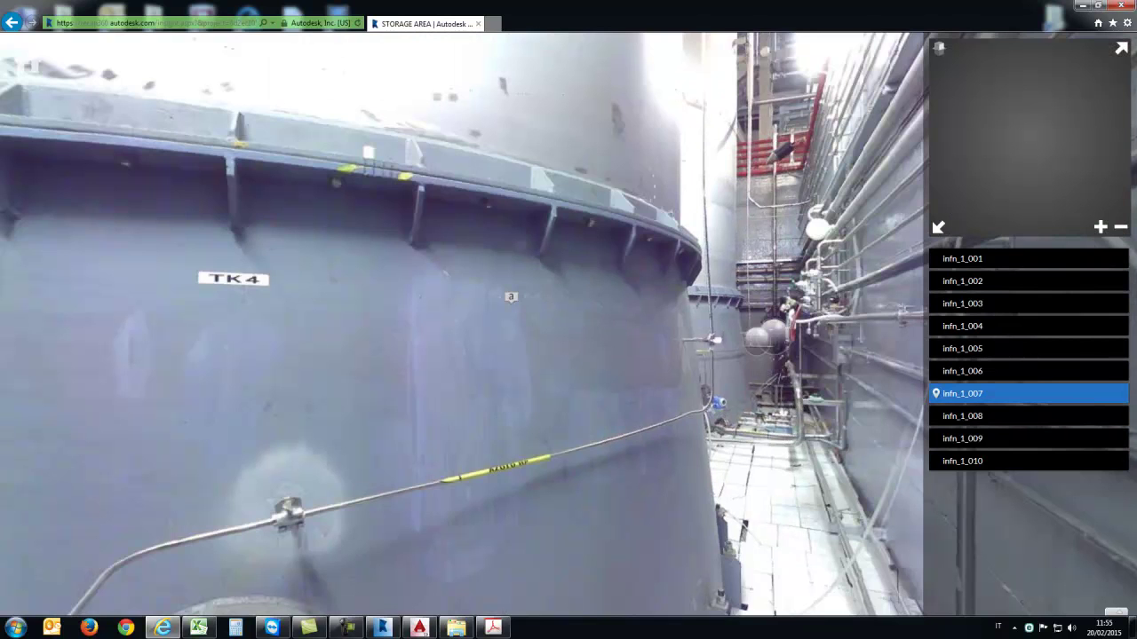
pyautogui.click(962, 259)
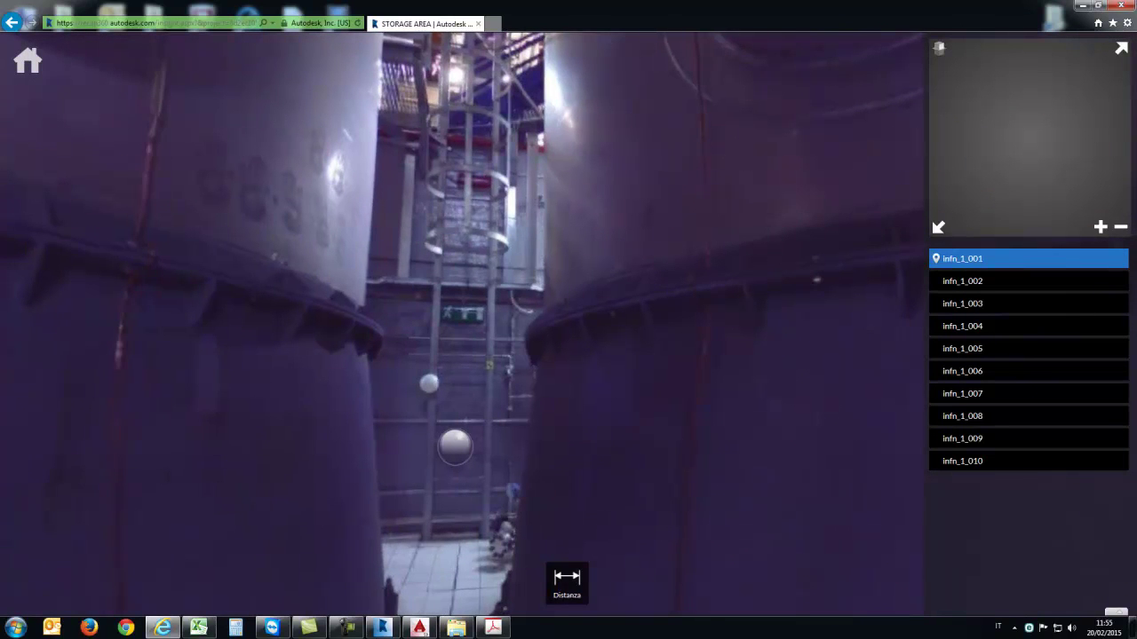
pyautogui.click(490, 428)
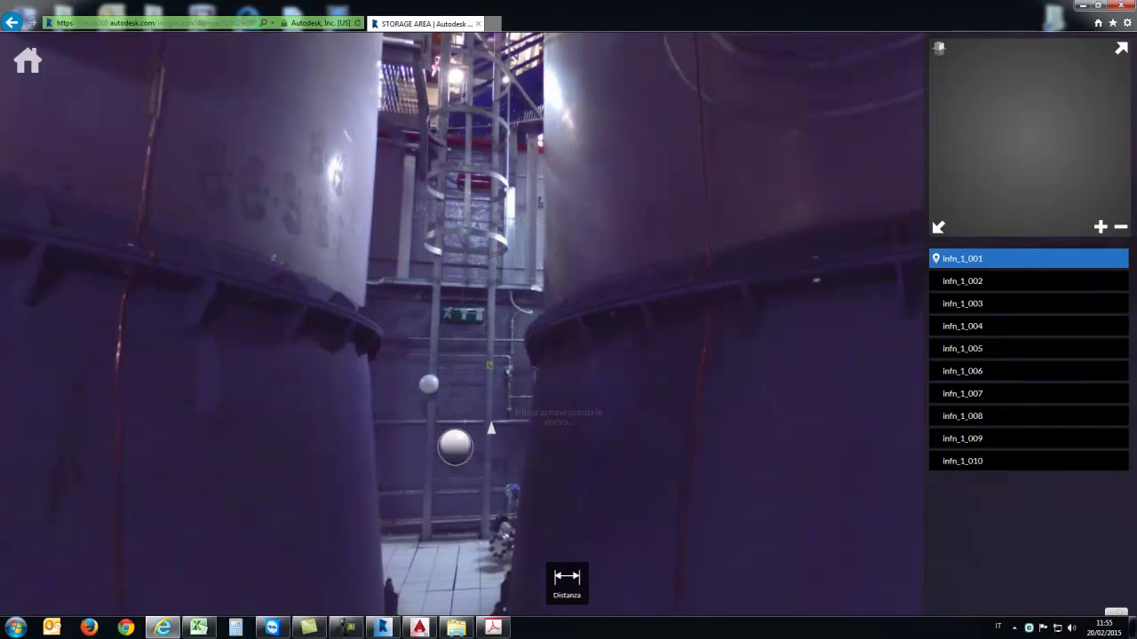
pyautogui.click(561, 355)
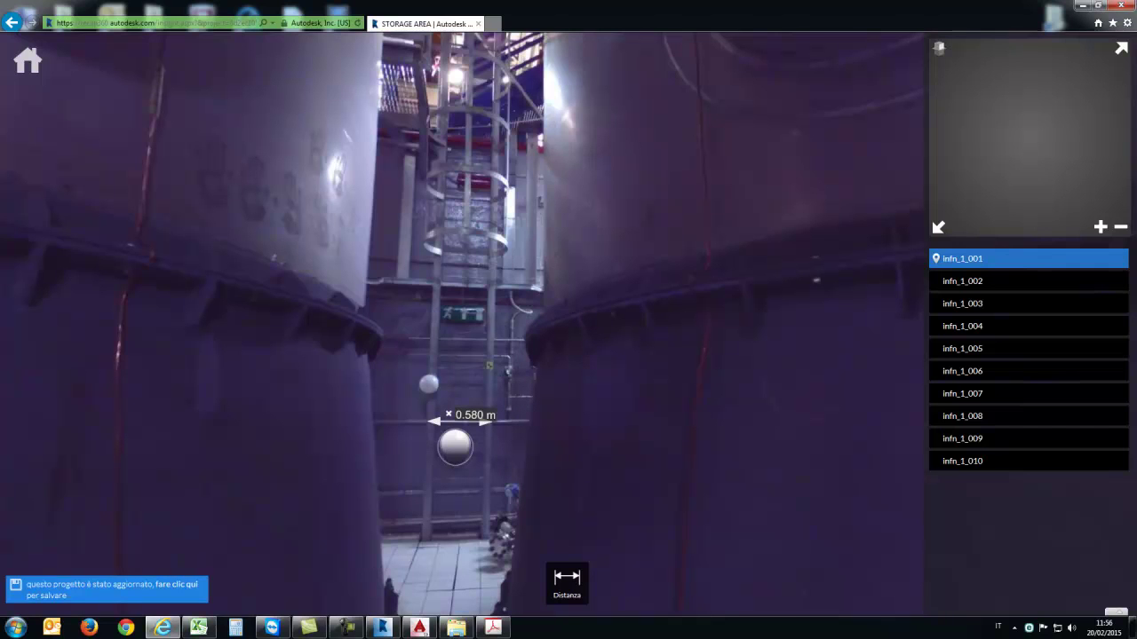
# Step: Return to the ReCap 360 home page, exiting the project without saving
pyautogui.moveTo(455, 447)
pyautogui.mouseDown()
pyautogui.moveTo(402, 580)
pyautogui.moveTo(445, 557)
pyautogui.mouseUp()
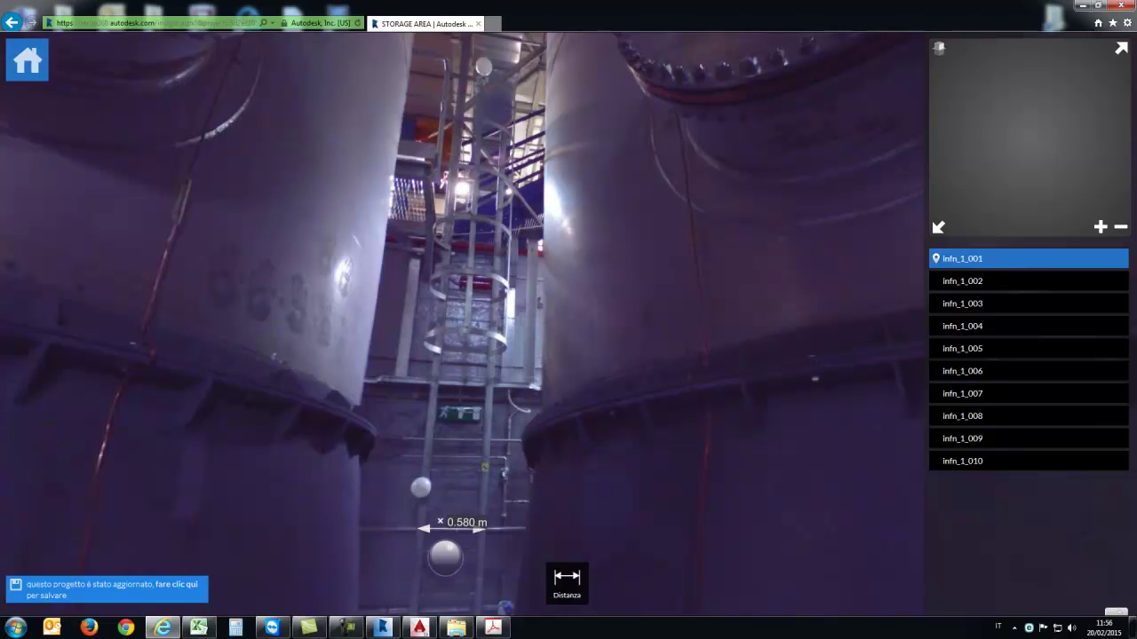
pyautogui.click(12, 22)
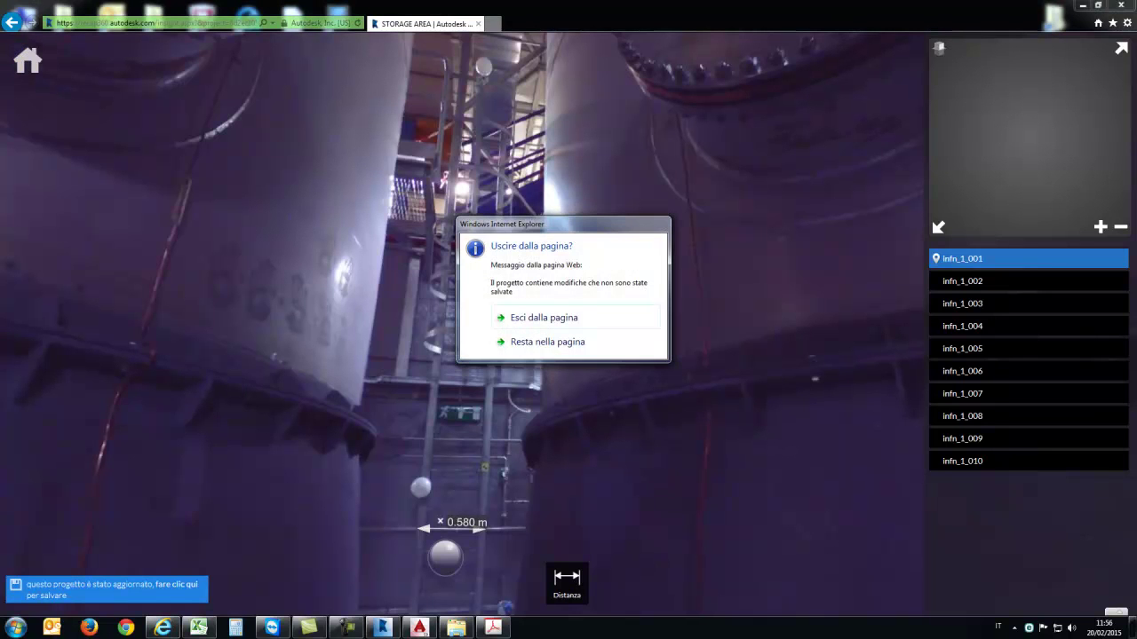
pyautogui.press('Return')
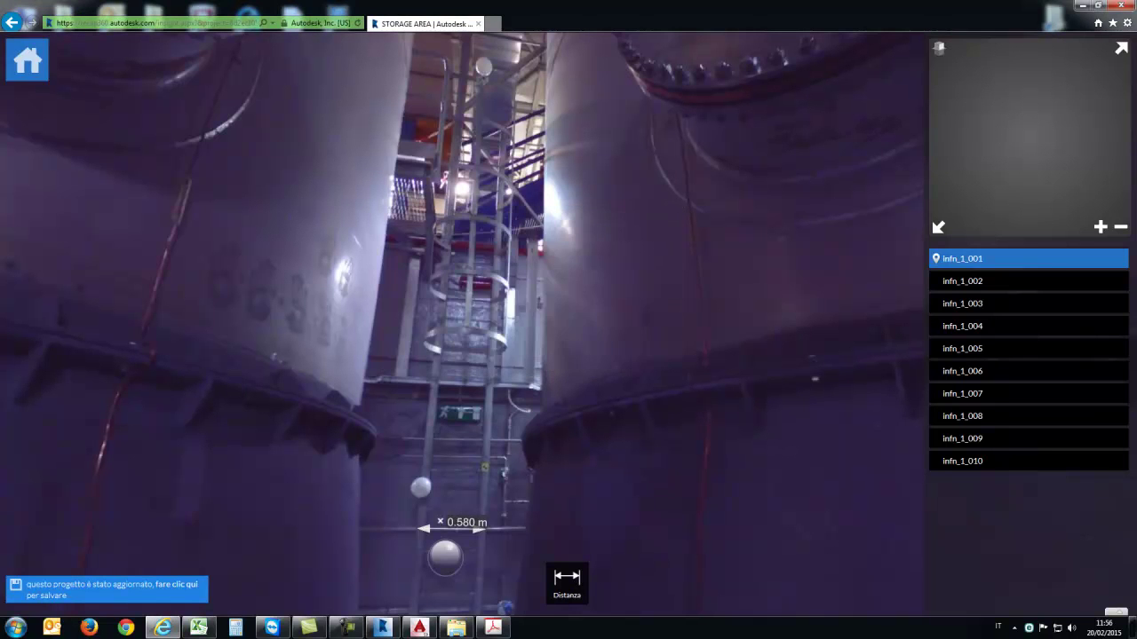
pyautogui.click(563, 356)
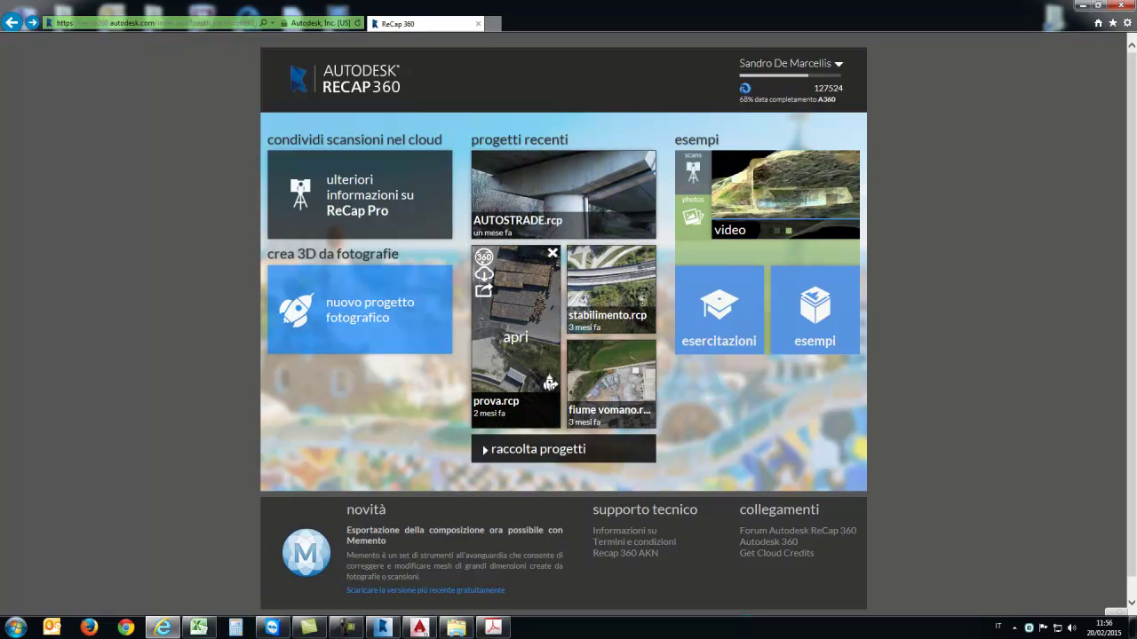
# Step: Open the fiume vomano mesh, then return to Inizio and open the prova.rcp parking-area mesh
pyautogui.moveTo(611, 382)
pyautogui.click(646, 384)
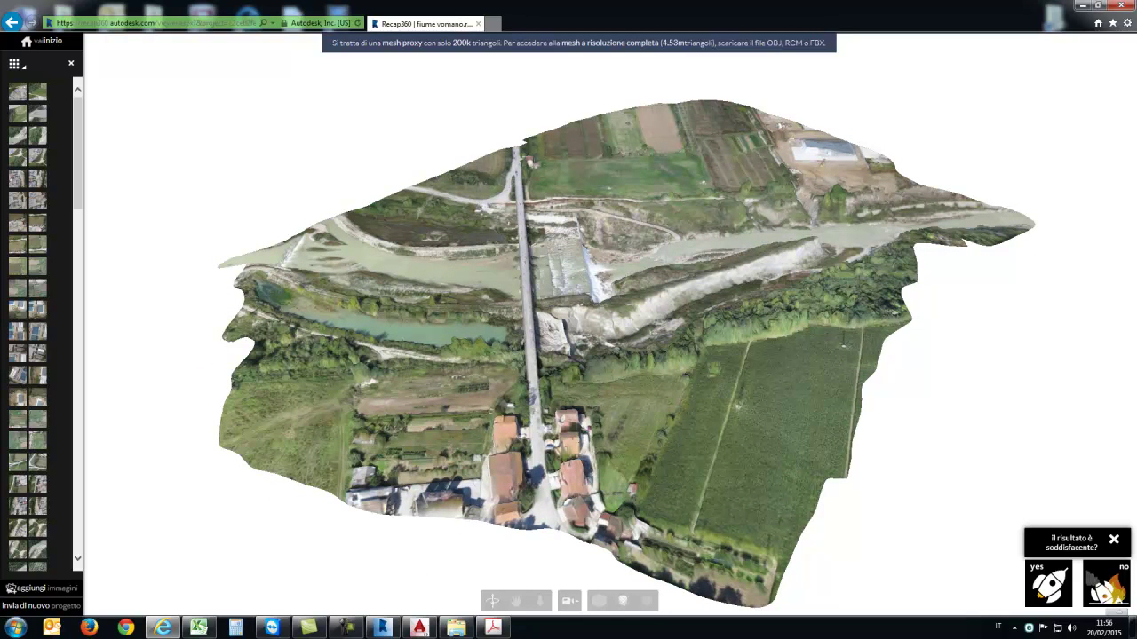
pyautogui.click(42, 41)
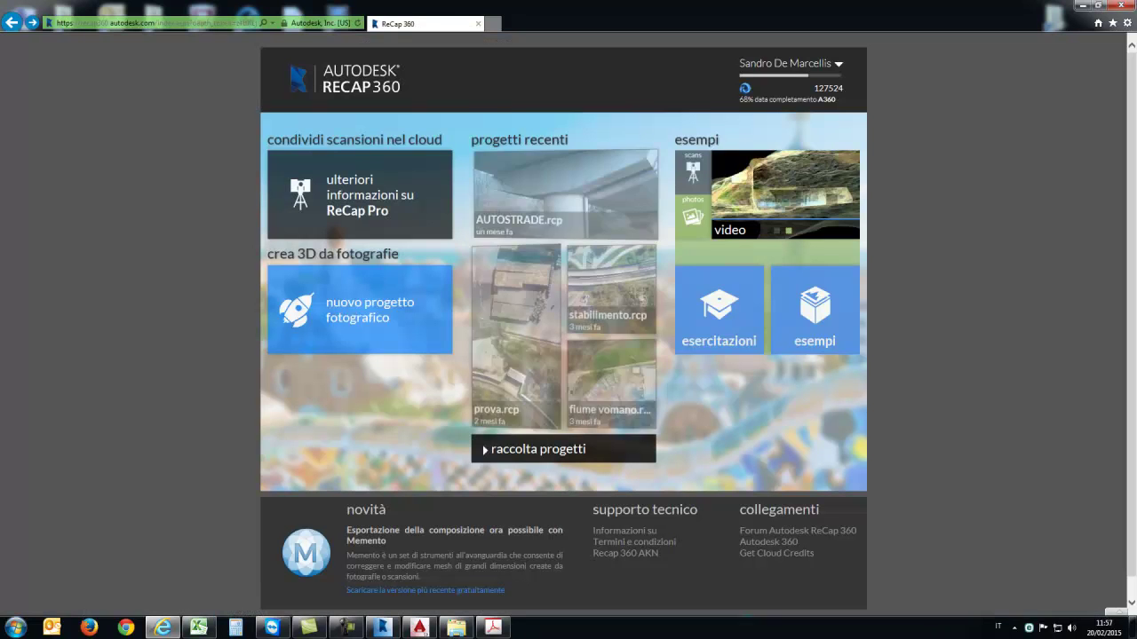
pyautogui.click(548, 382)
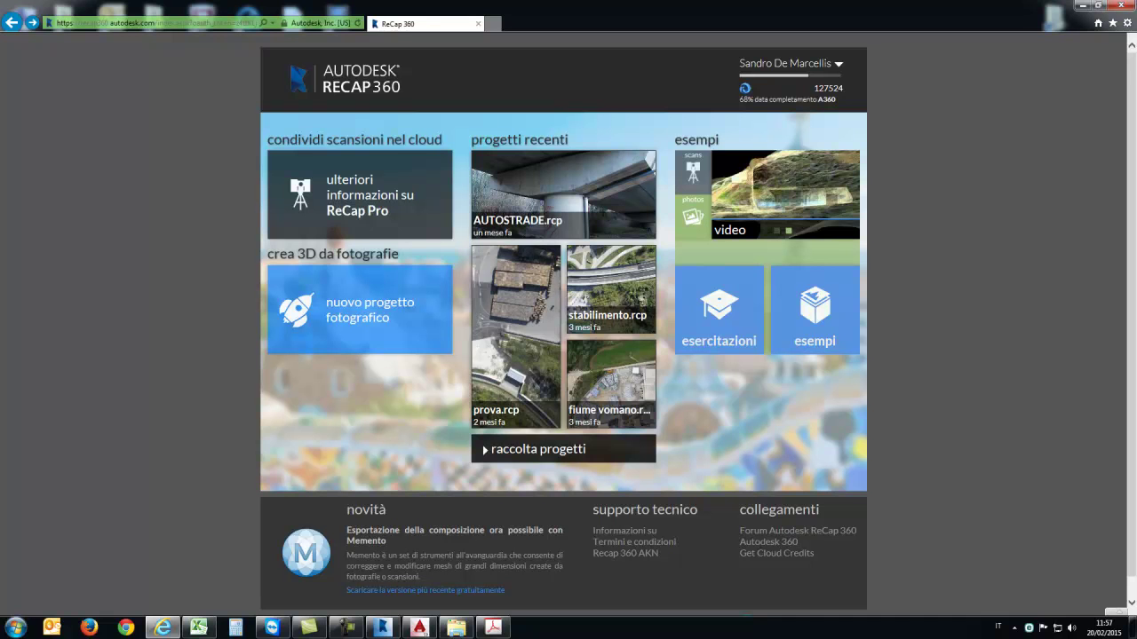
# Step: Open raccolta progetti to list every project thumbnail
pyautogui.click(537, 450)
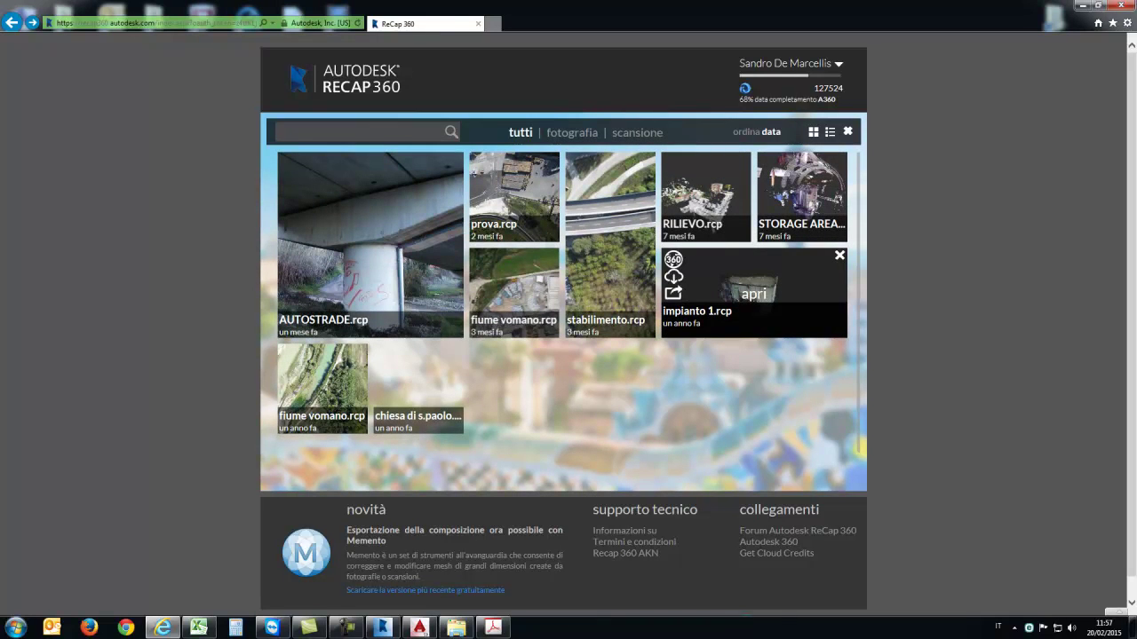
# Step: Open impianto 1.rcp, load scan mn007 as a panorama, and look toward the staircase and tank 1
pyautogui.click(753, 293)
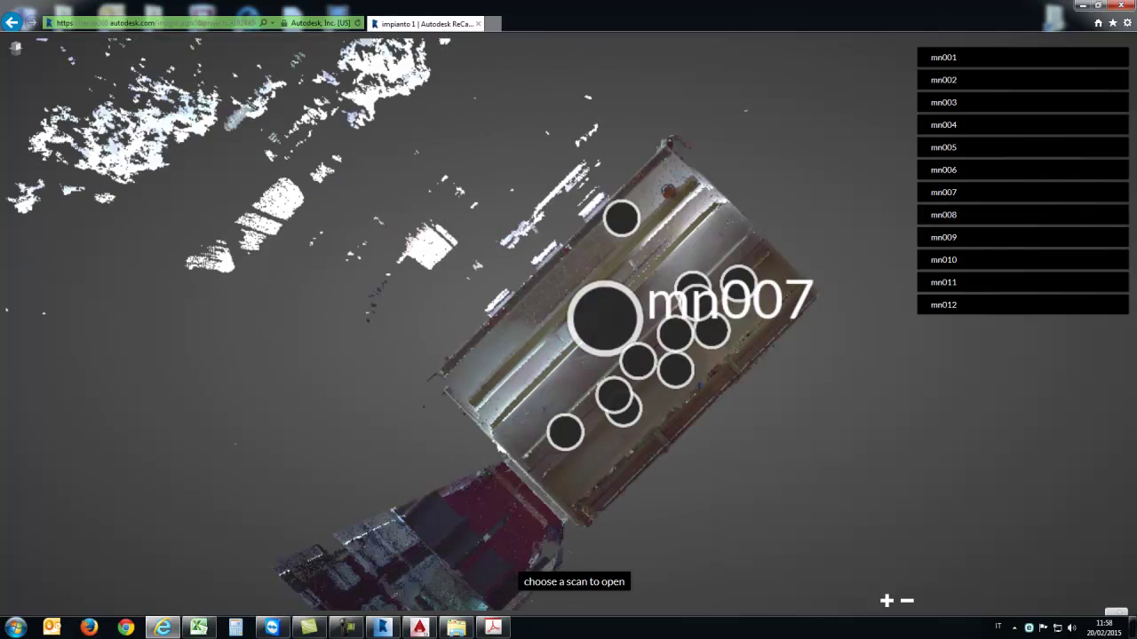
pyautogui.click(605, 318)
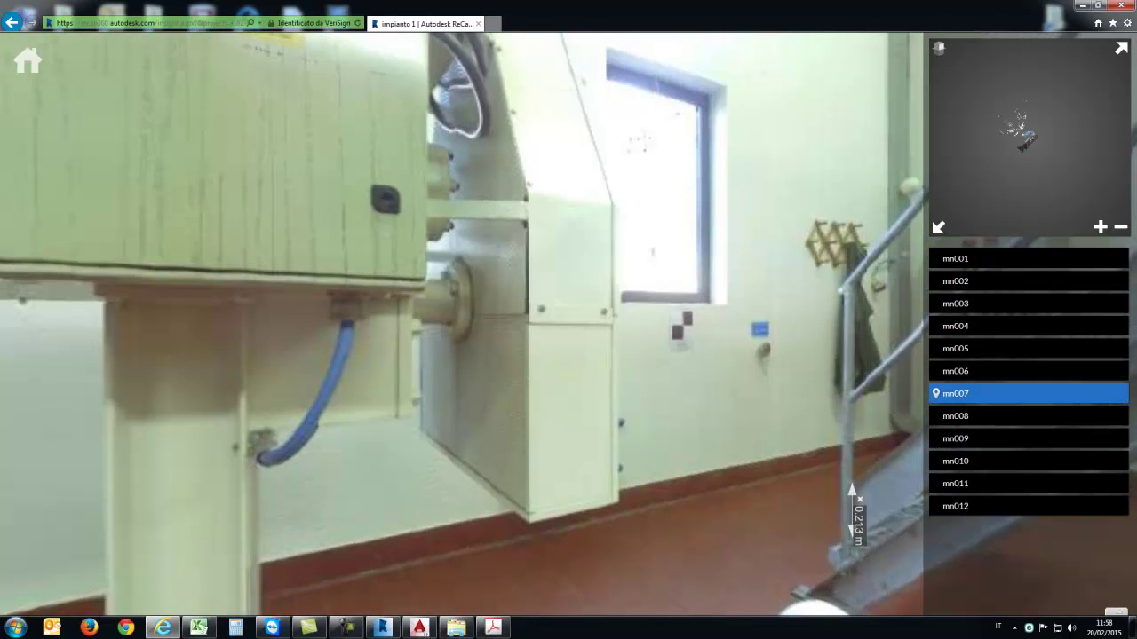
pyautogui.moveTo(675, 597)
pyautogui.mouseDown()
pyautogui.moveTo(282, 577)
pyautogui.moveTo(53, 613)
pyautogui.mouseUp()
pyautogui.scroll(-3, 462, 324)
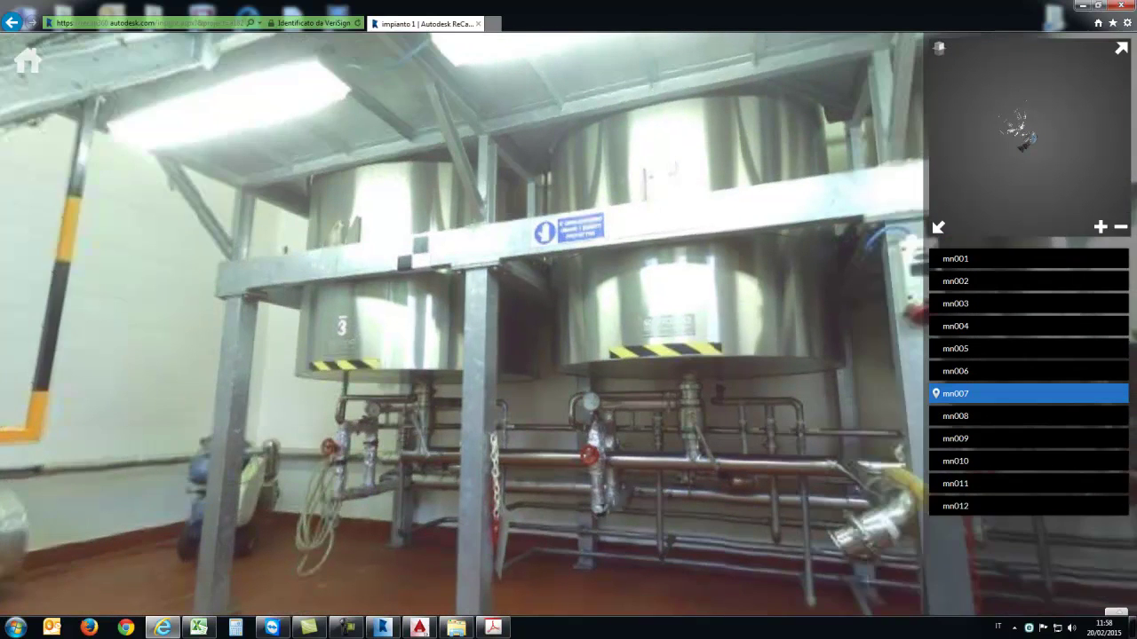
pyautogui.moveTo(888, 573); pyautogui.dragTo(567, 577)
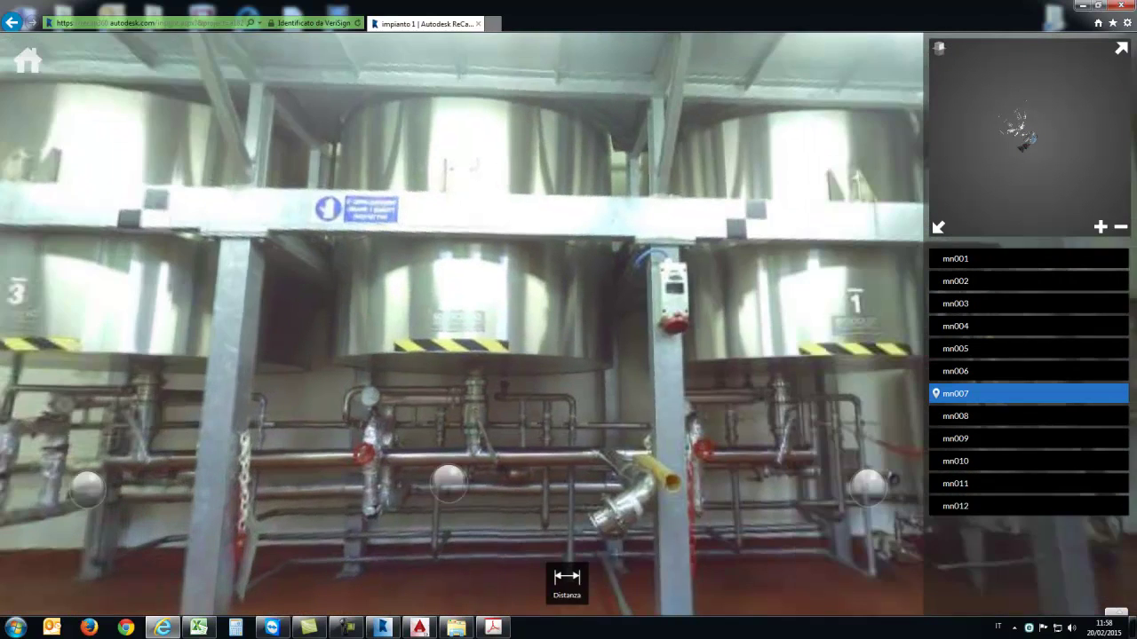